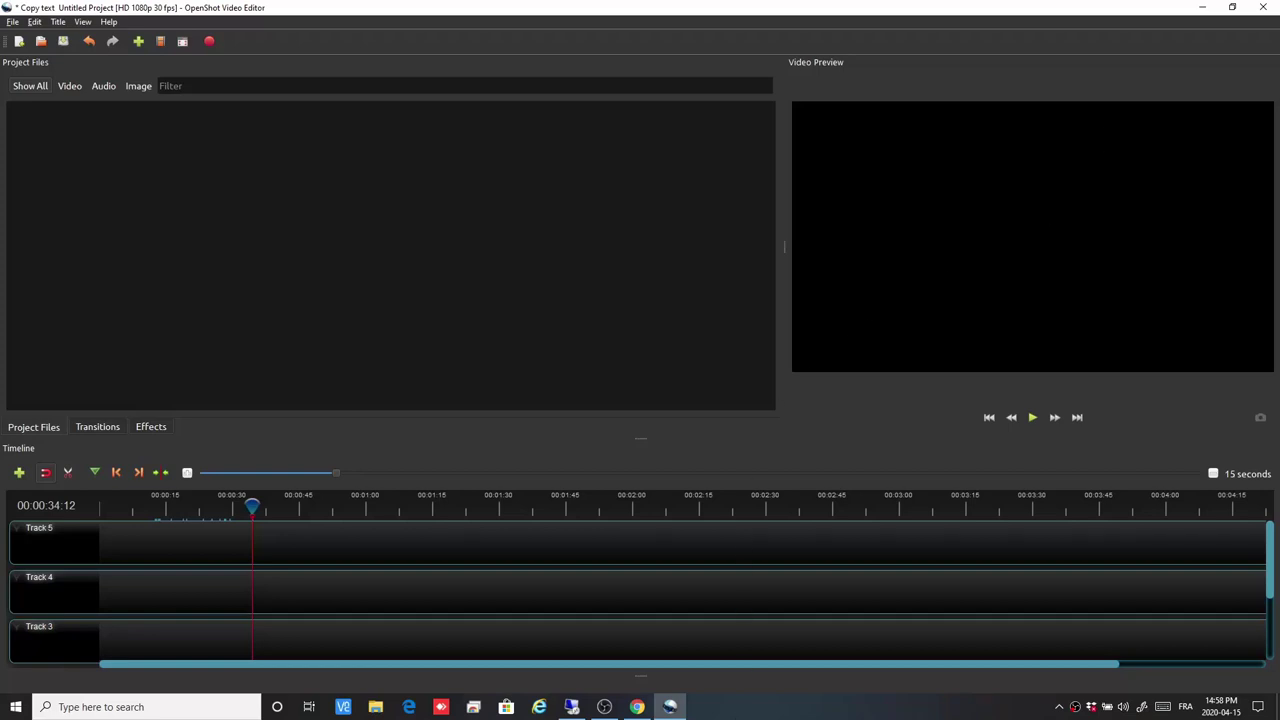
Switch to Chrome and list the Windows daily builds on the OpenShot website's download page.
click(637, 707)
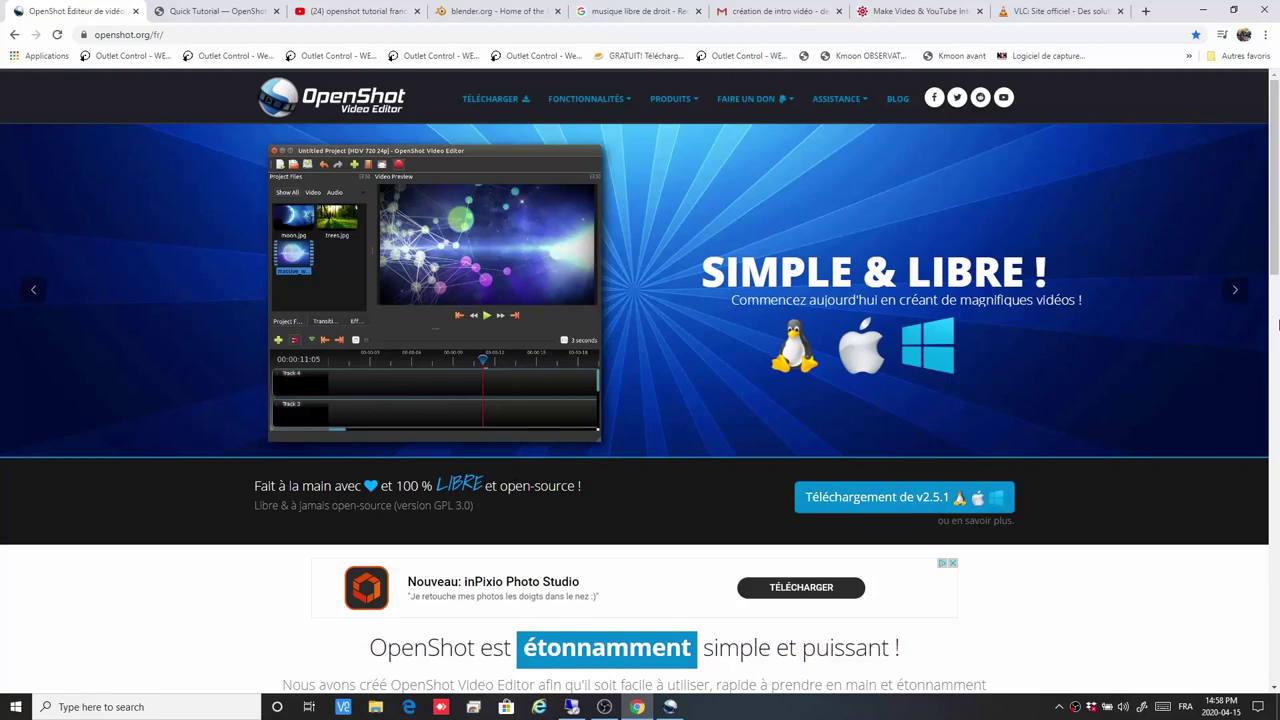
mouse_move(1276, 250)
mouse_down()
mouse_move(1276, 482)
mouse_move(1276, 237)
mouse_up()
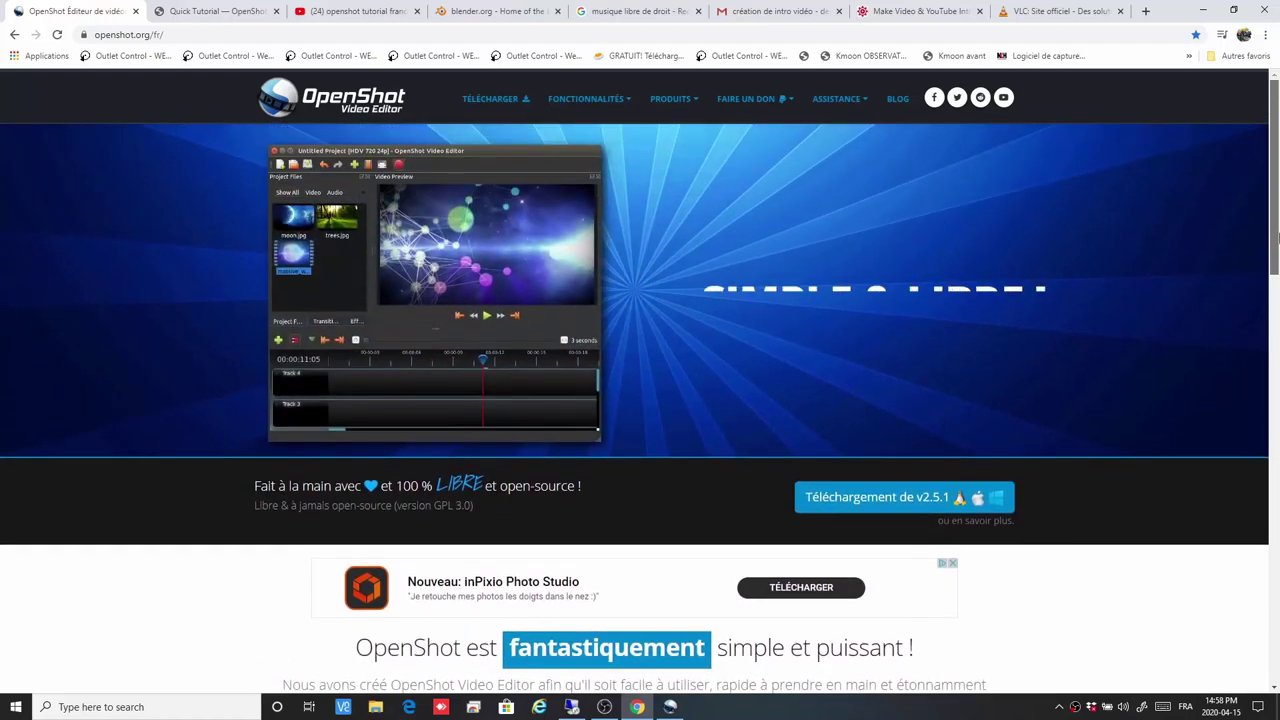
click(490, 100)
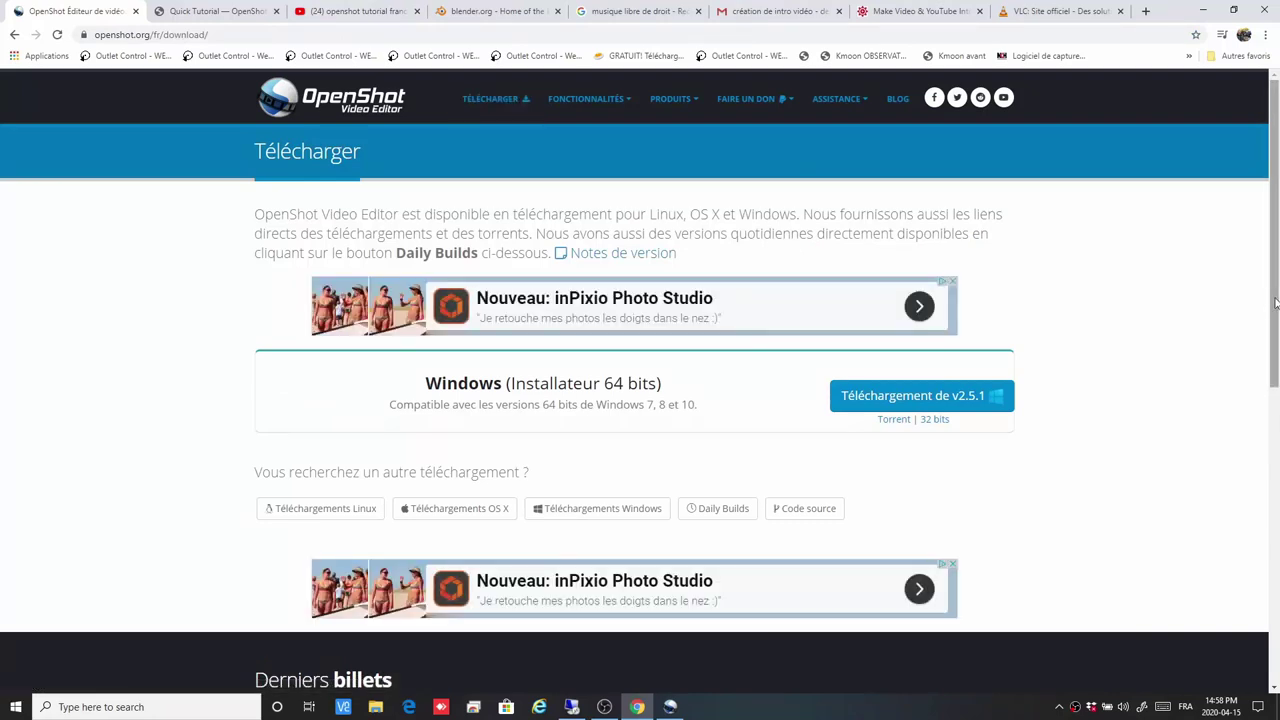
drag(1276, 303, 1278, 337)
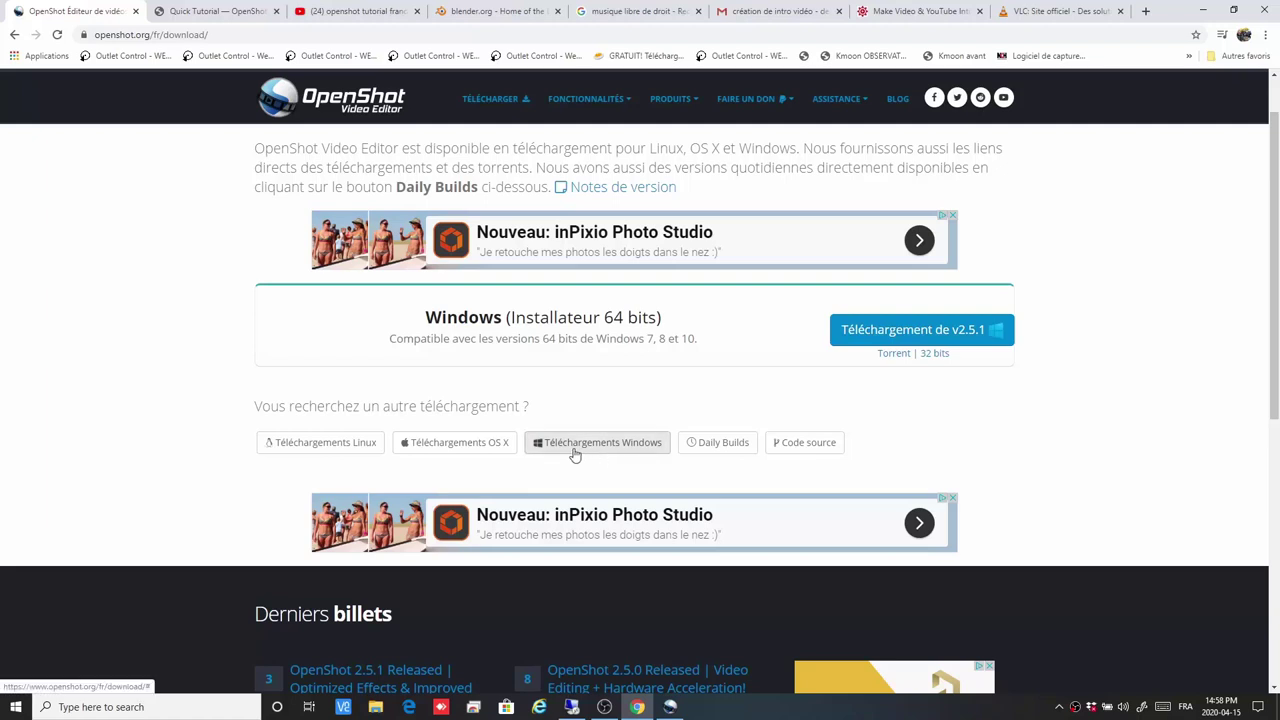
click(719, 445)
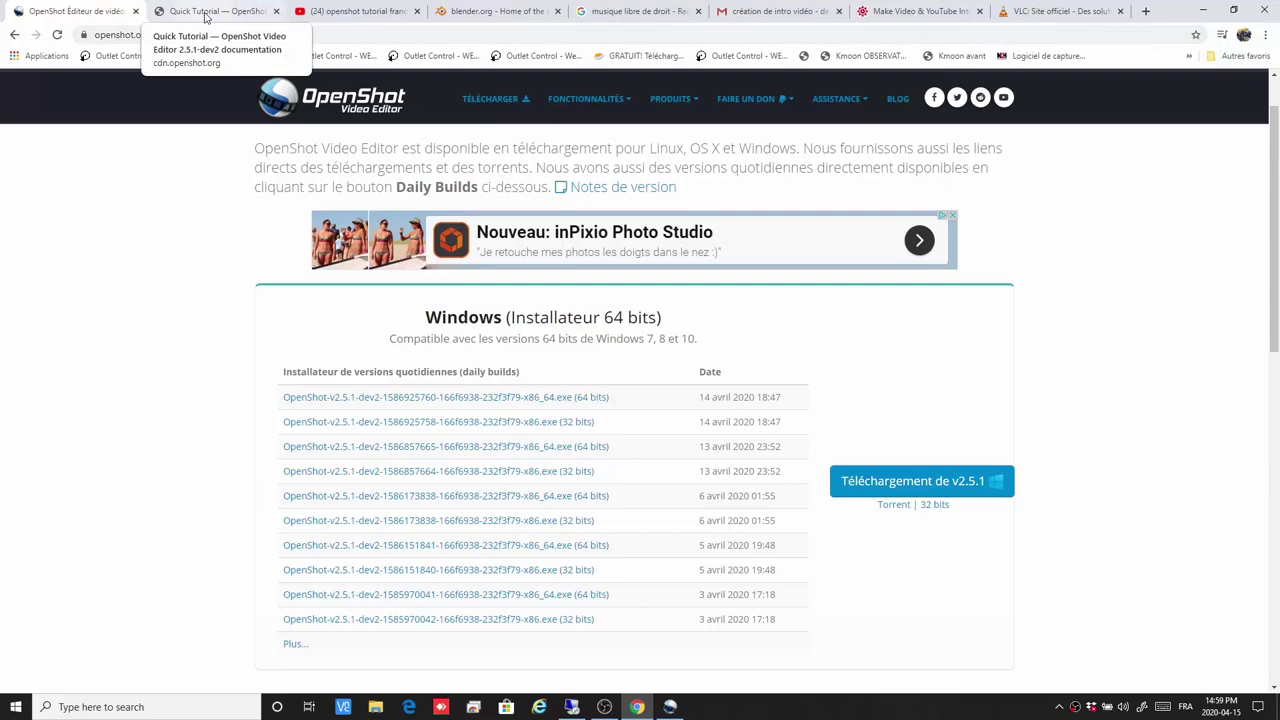
Show the Quick Tutorial documentation page, and switch to OpenShot to view its available help commands.
click(207, 12)
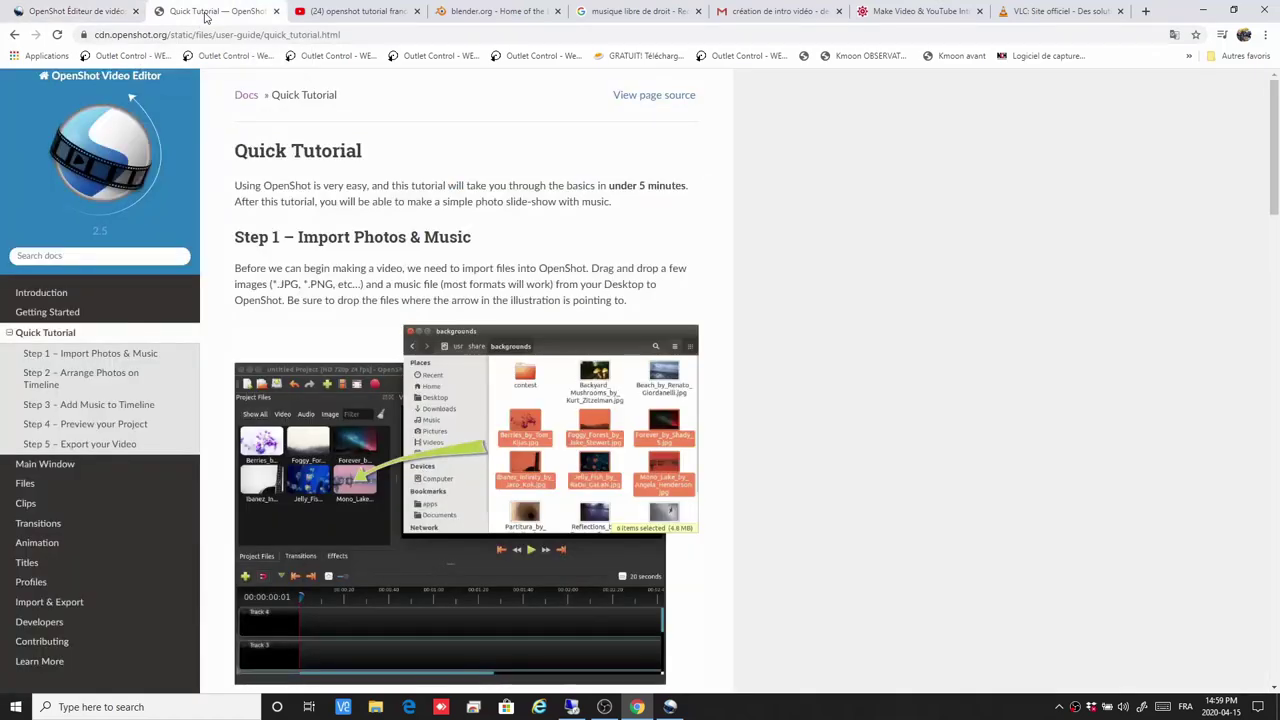
click(670, 707)
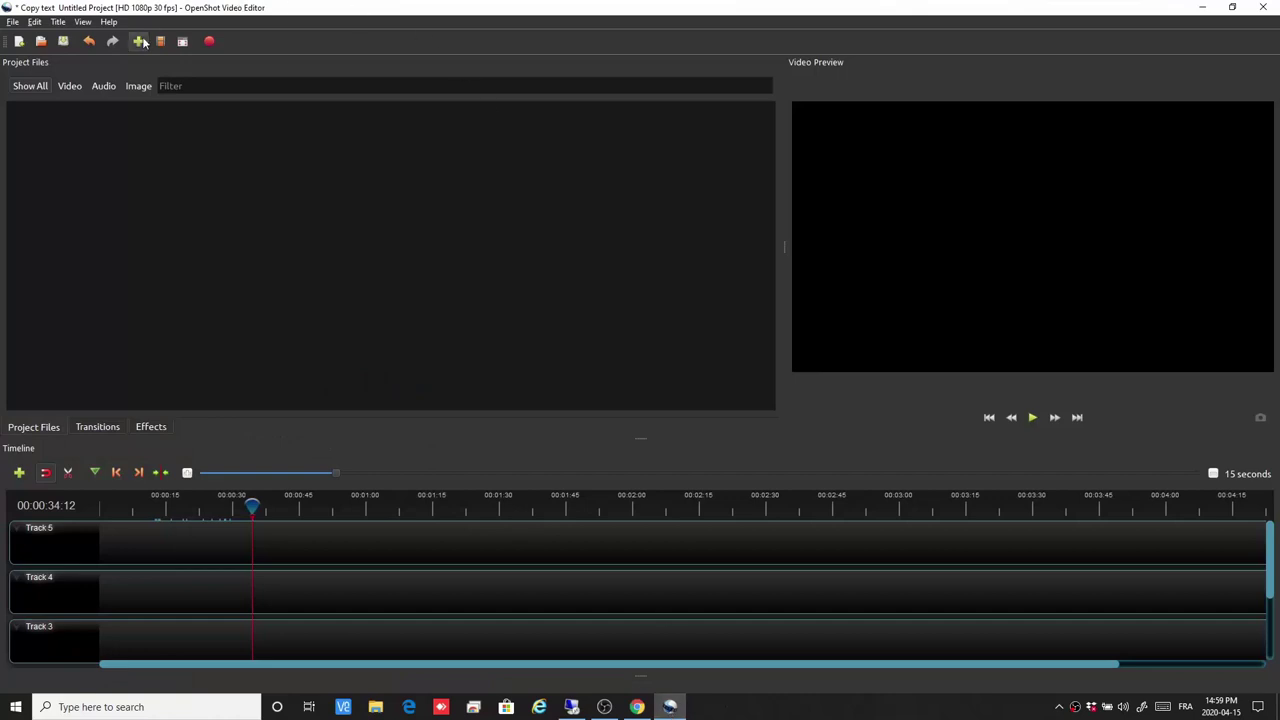
click(109, 22)
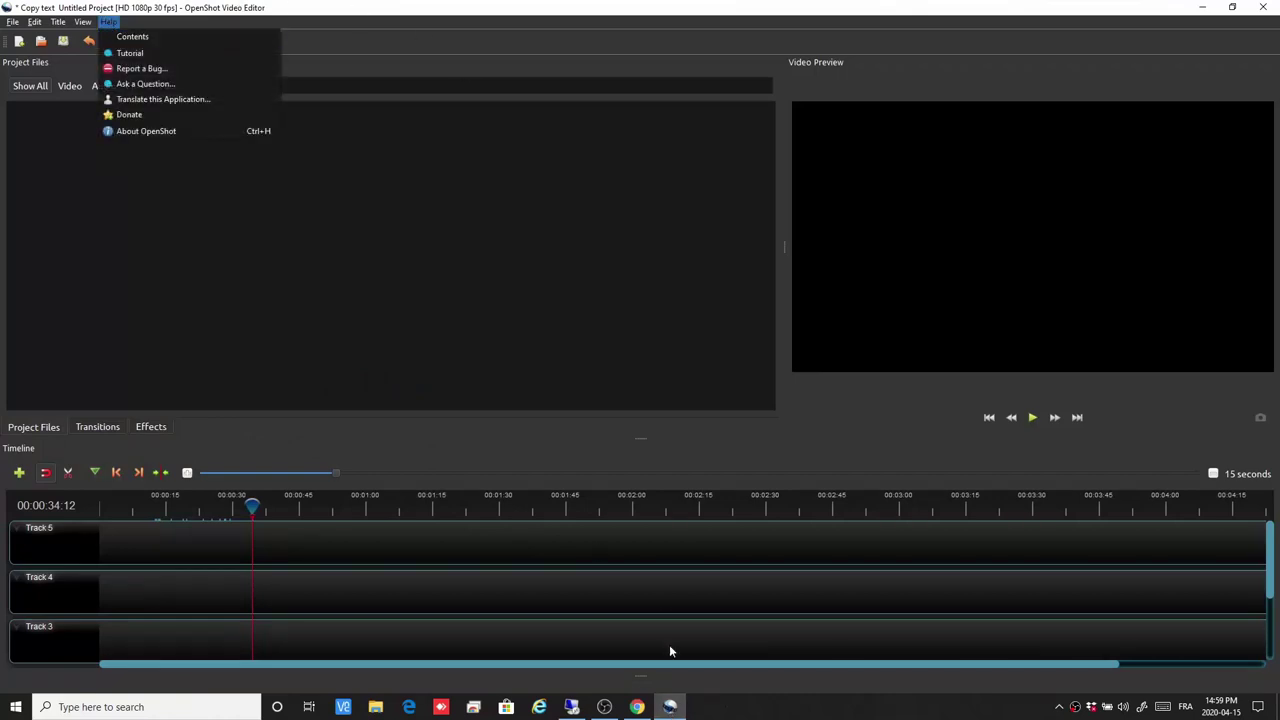
Switch back to Chrome and skim the Quick Tutorial from importing photos through previewing the project.
click(637, 707)
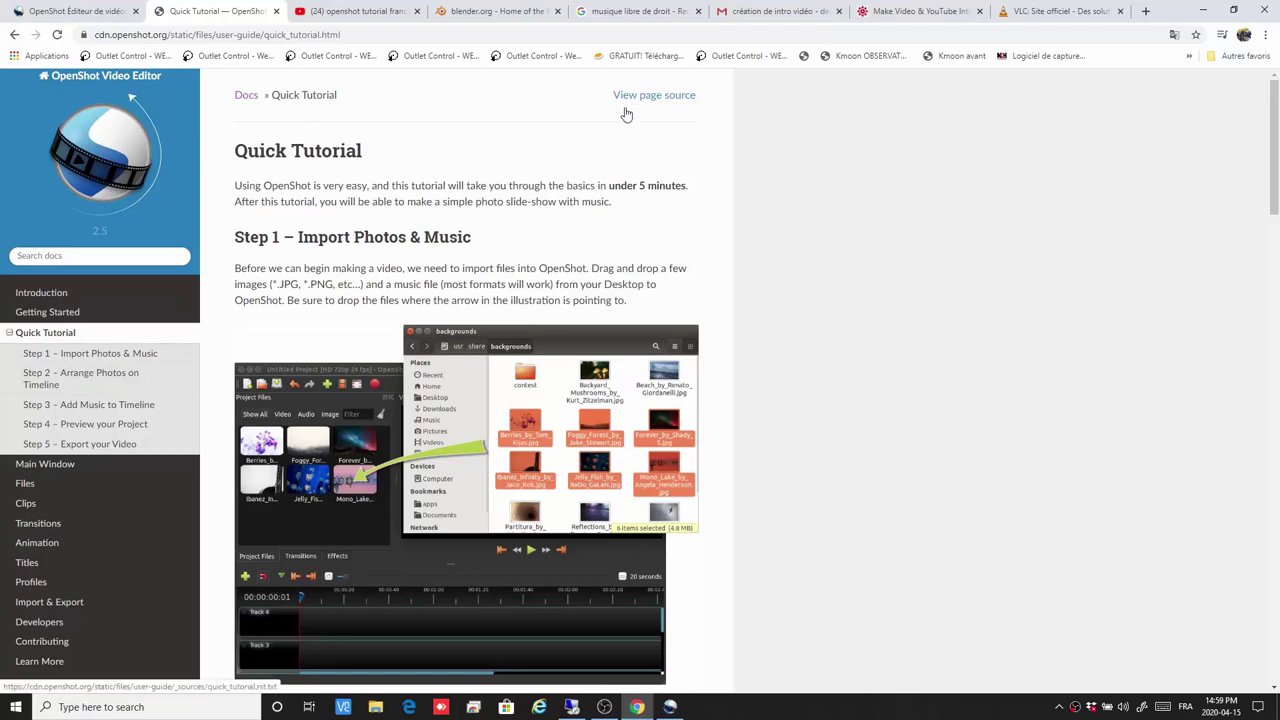
drag(1275, 170, 1272, 116)
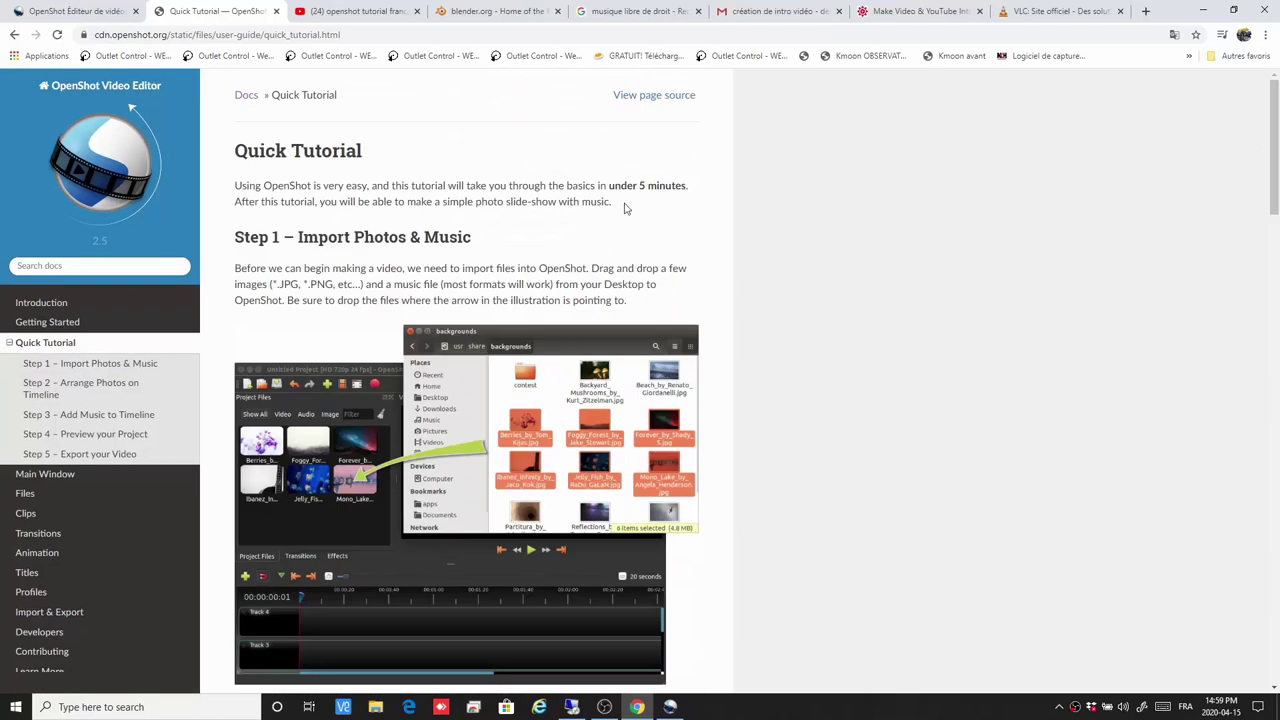
scroll(443, 309, down, 2)
scroll(443, 309, down, 7)
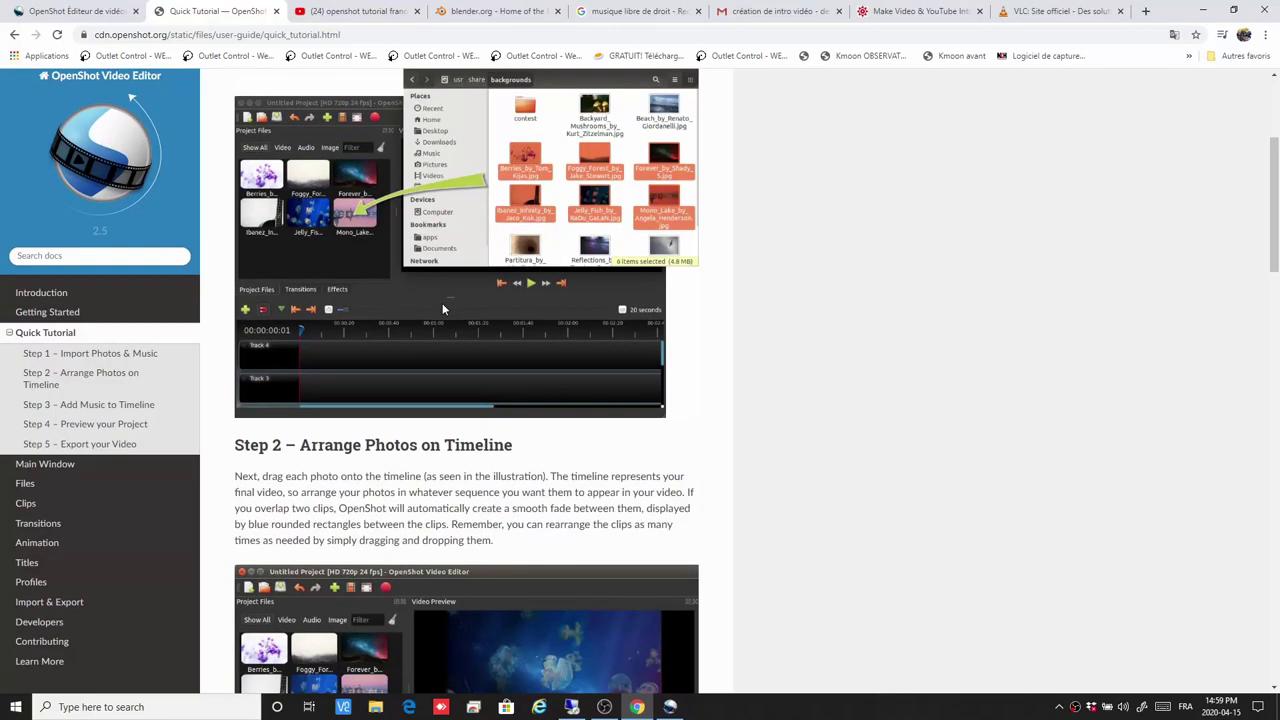
scroll(443, 308, down, 5)
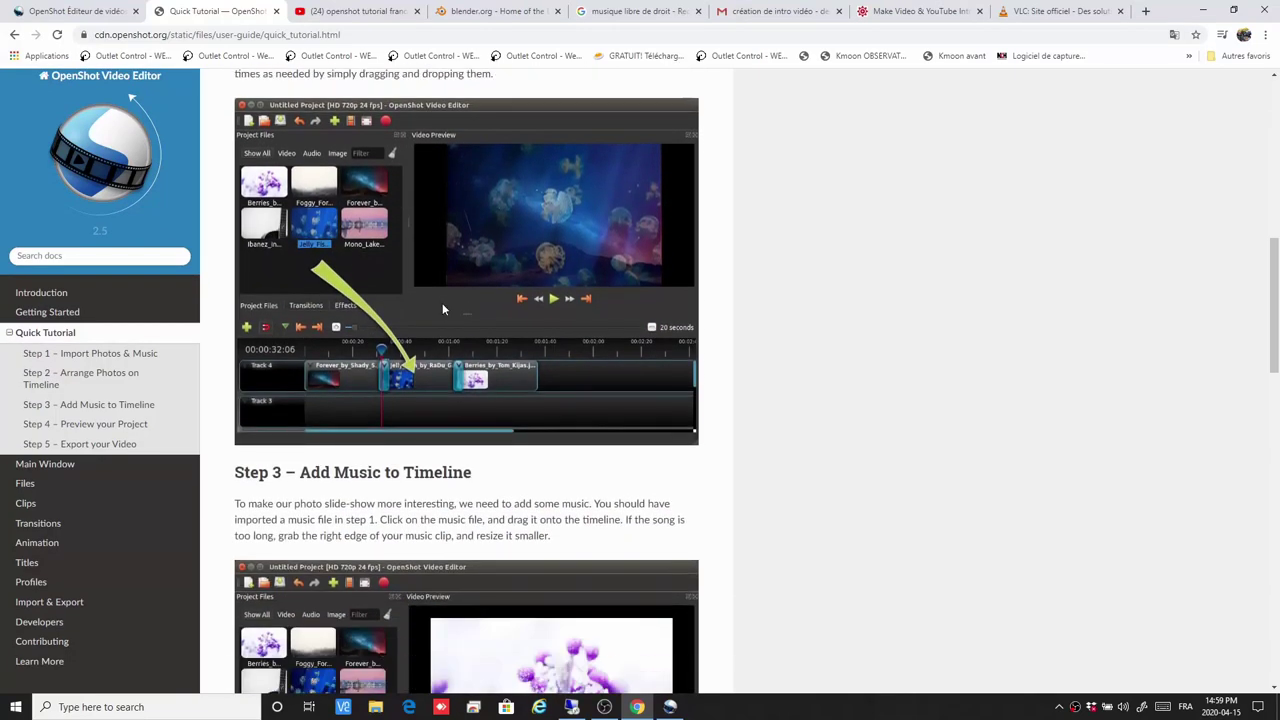
scroll(443, 308, down, 2)
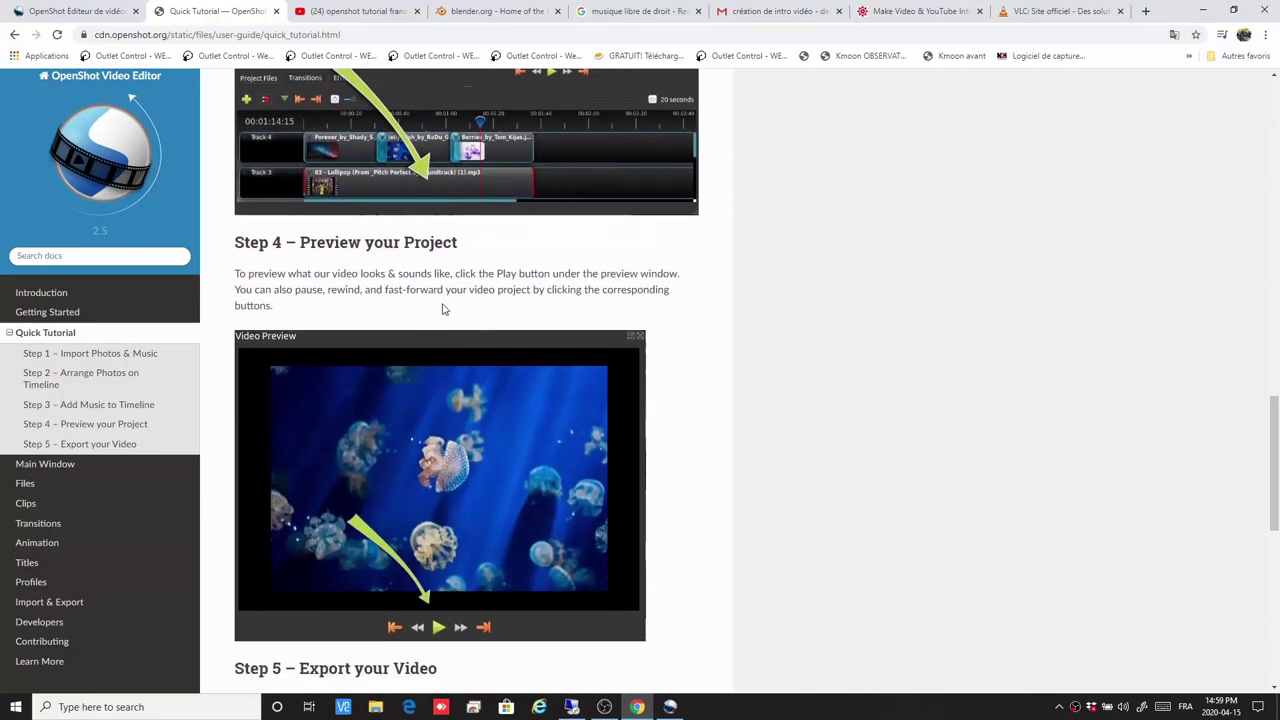
scroll(443, 308, up, 8)
scroll(443, 308, up, 3)
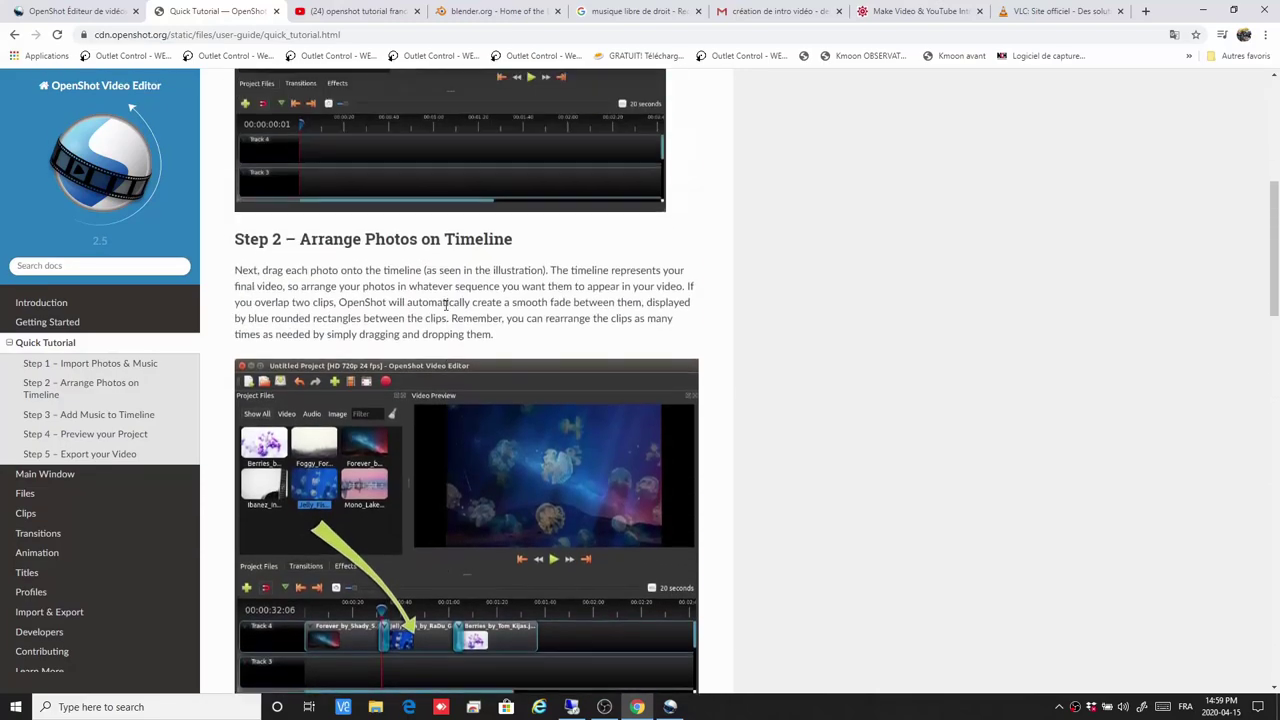
Switch to OpenShot and go through its built-in tutorial, from the welcome message to the end.
click(670, 706)
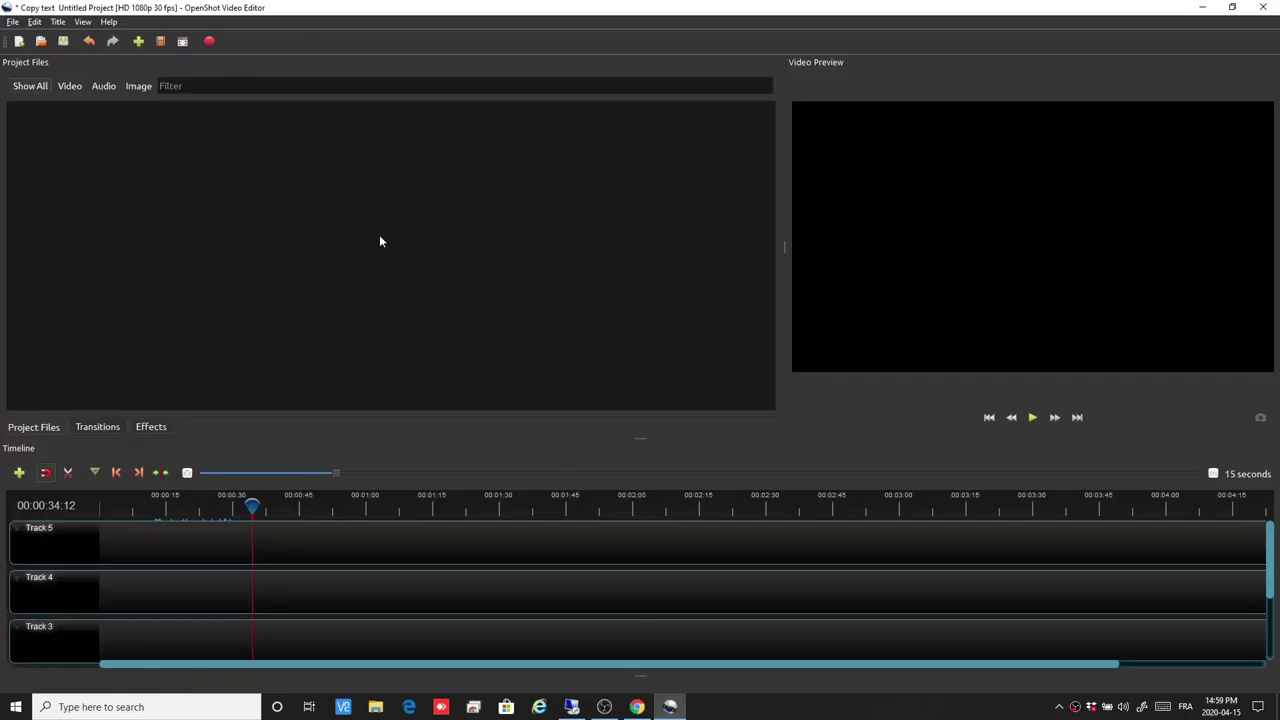
click(112, 24)
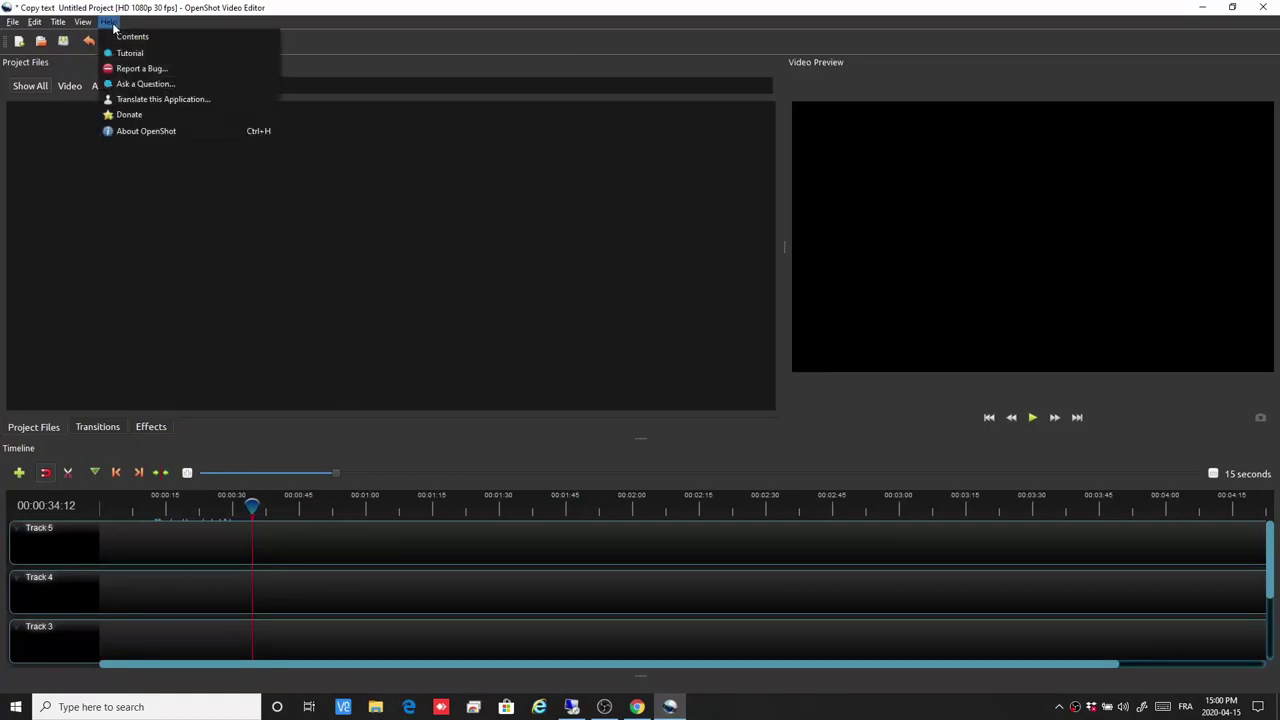
click(123, 55)
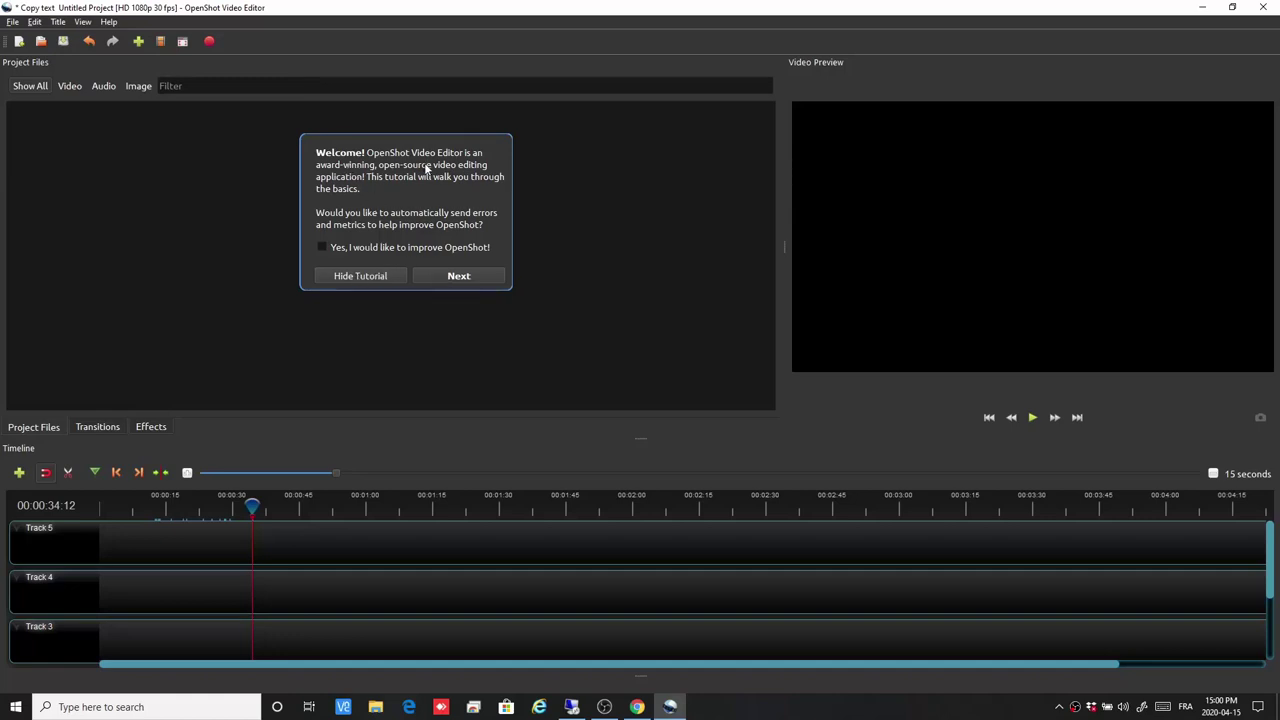
click(485, 280)
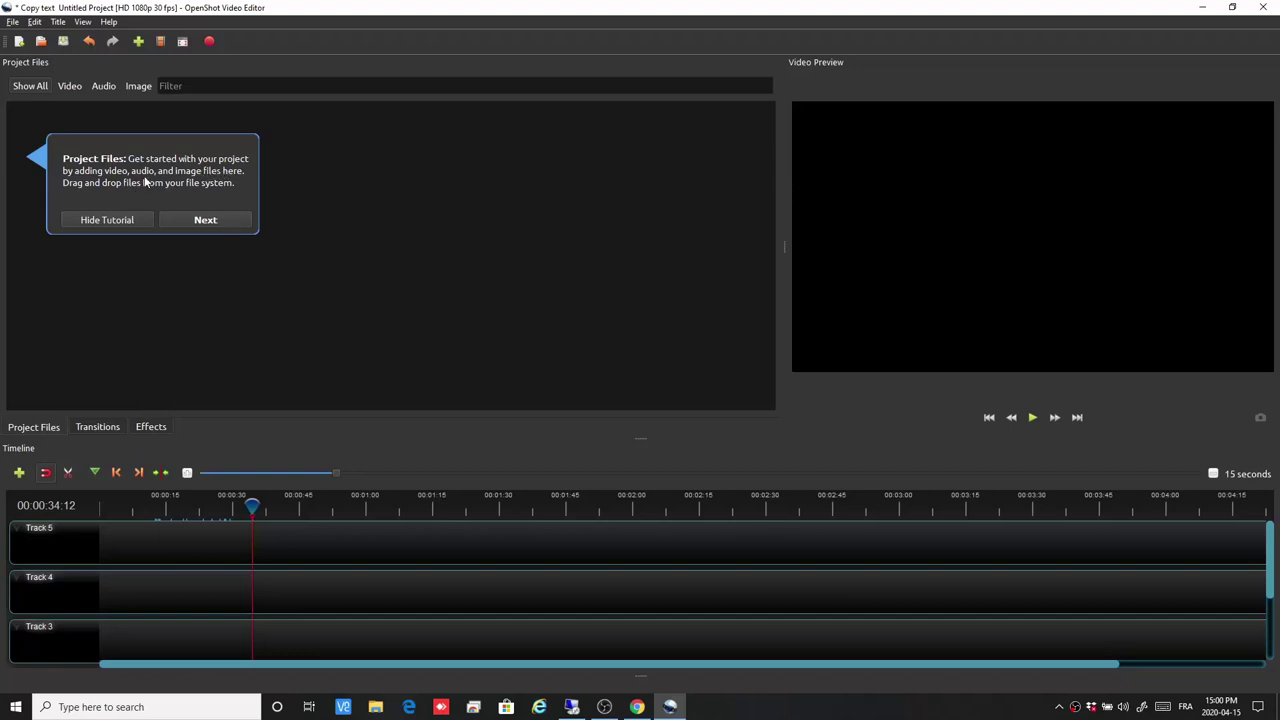
click(219, 221)
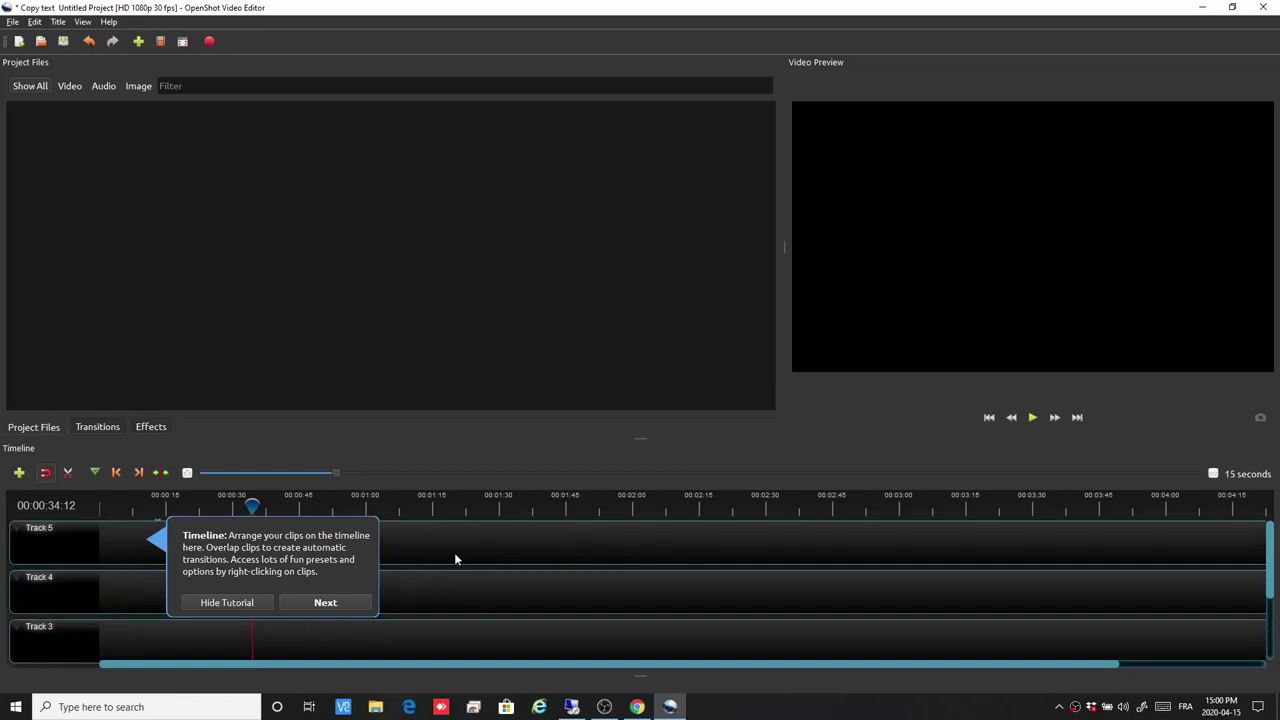
click(336, 605)
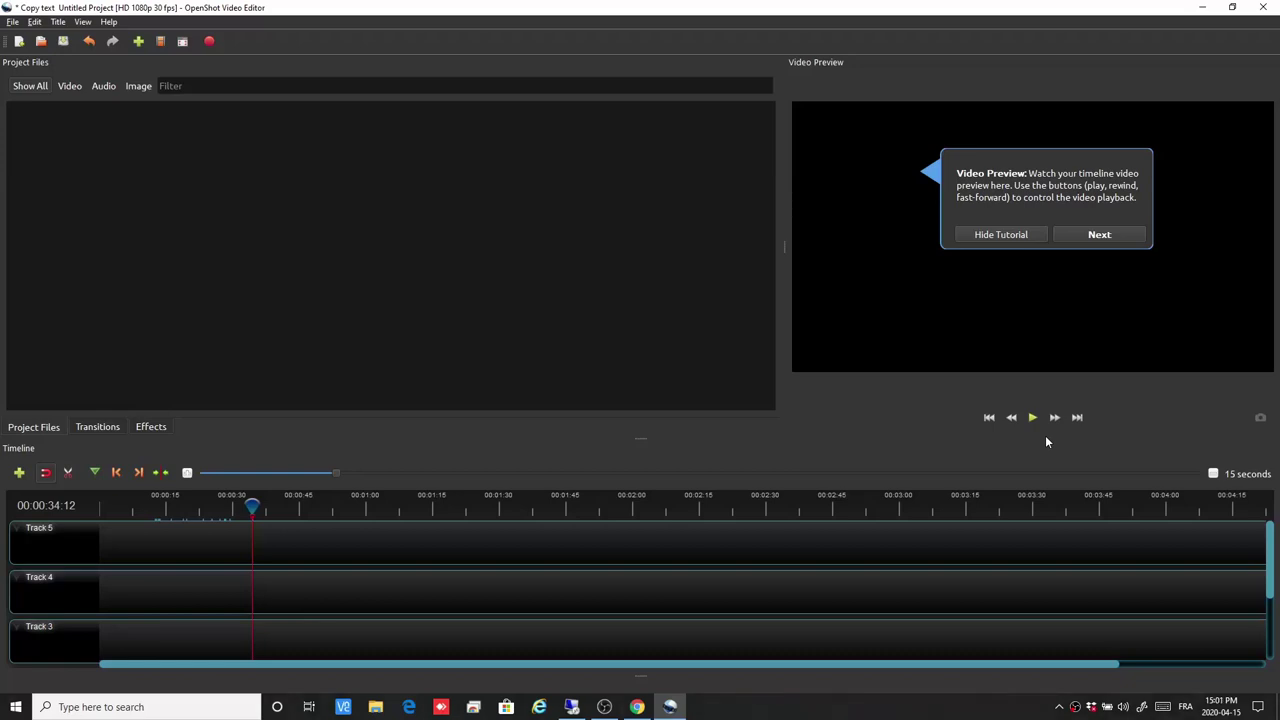
click(1111, 240)
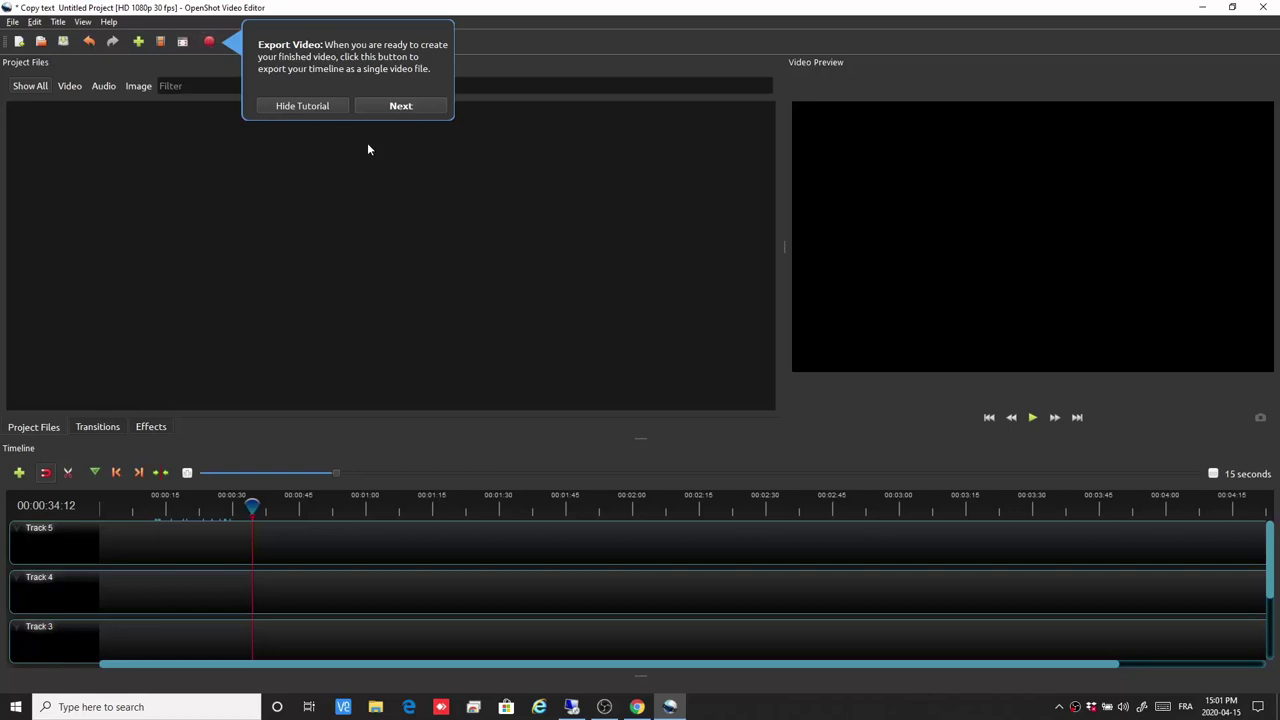
click(398, 106)
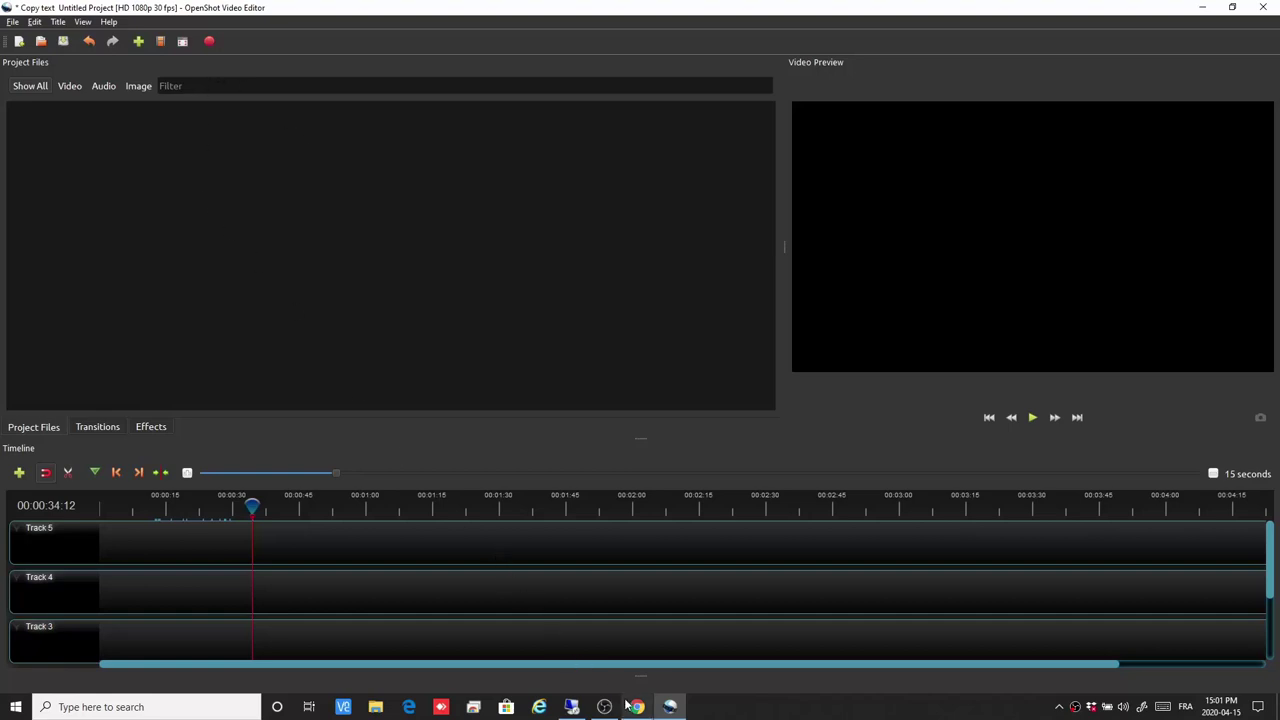
Switch to Chrome and open the Introduction page of the OpenShot user guide.
mouse_move(636, 712)
click(610, 655)
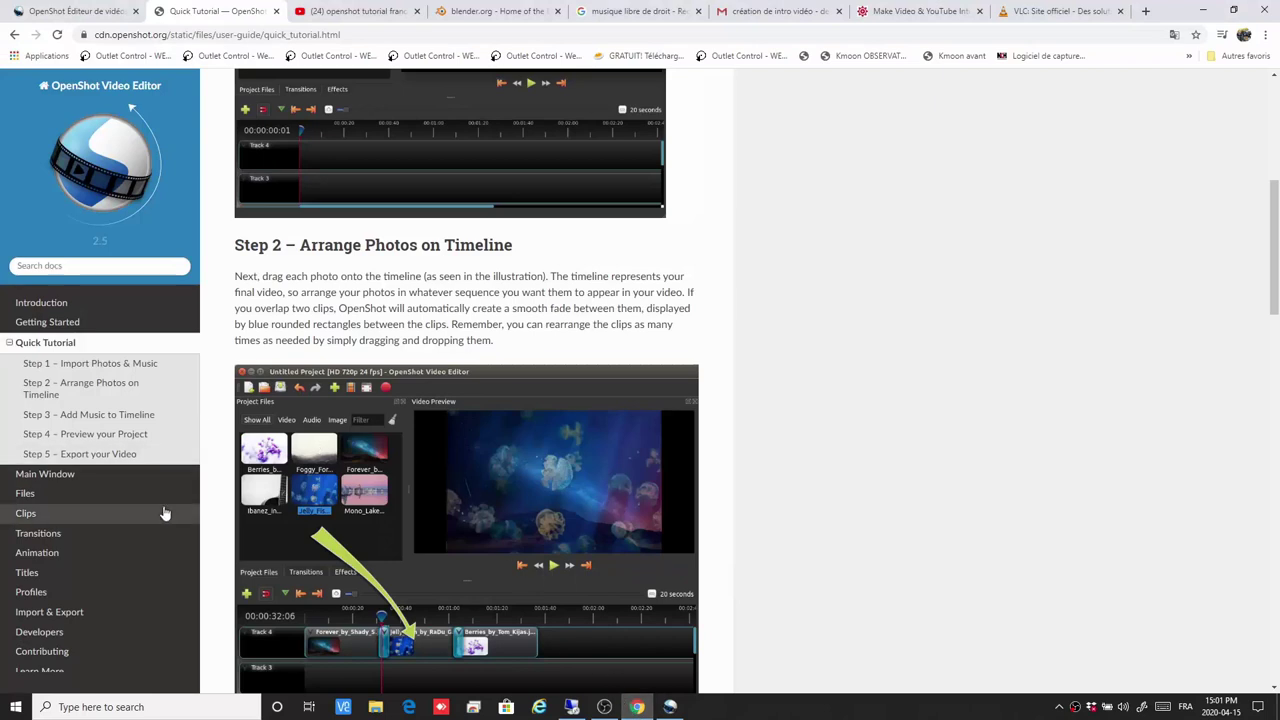
scroll(147, 453, up, 1)
scroll(140, 440, up, 1)
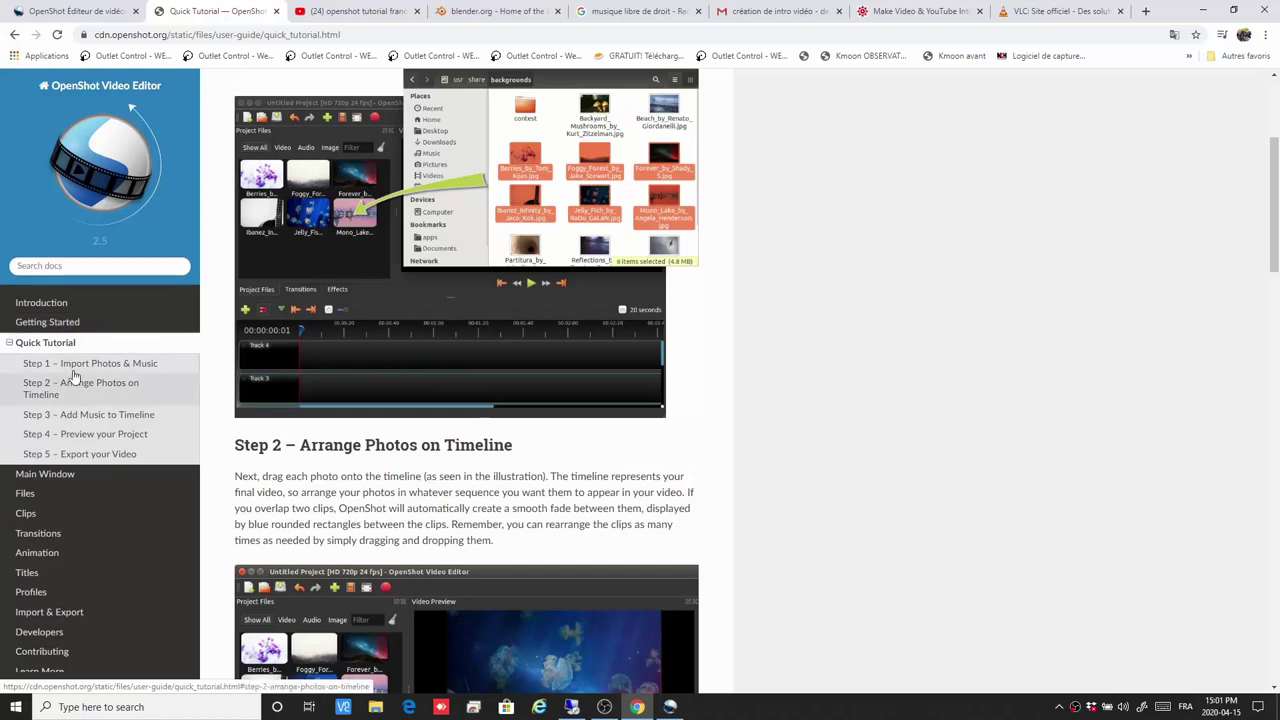
click(24, 343)
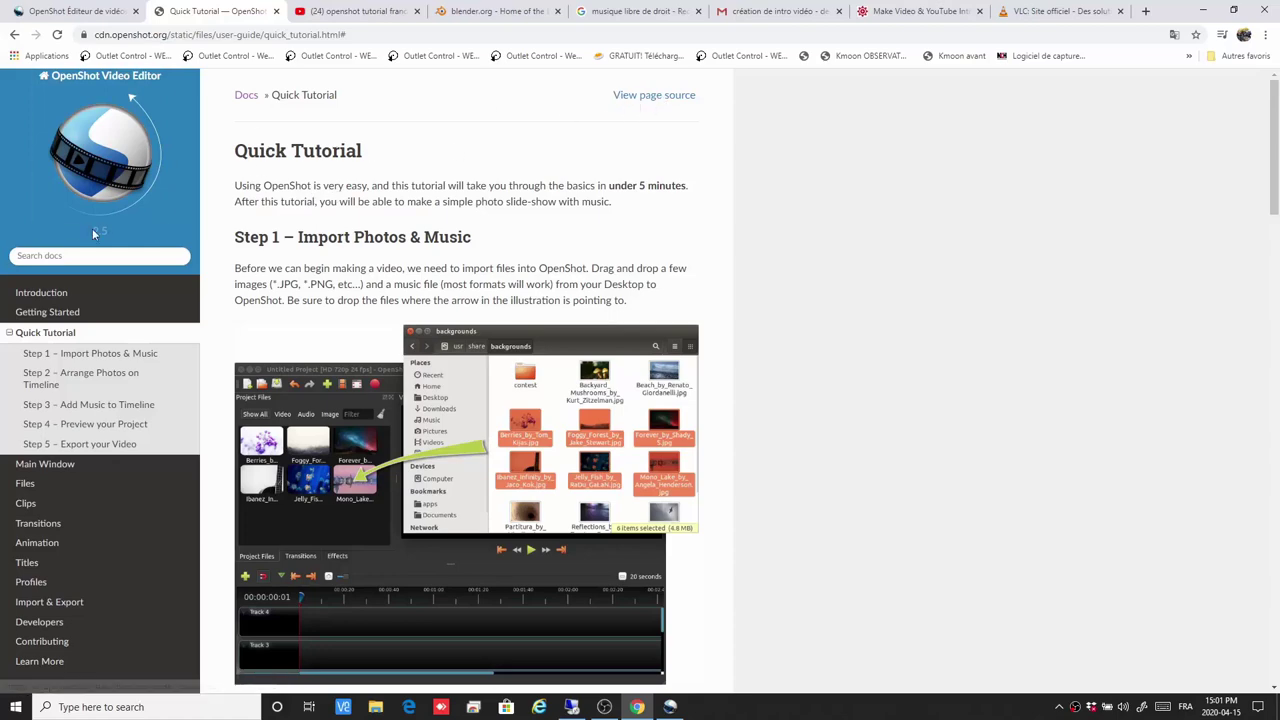
click(72, 300)
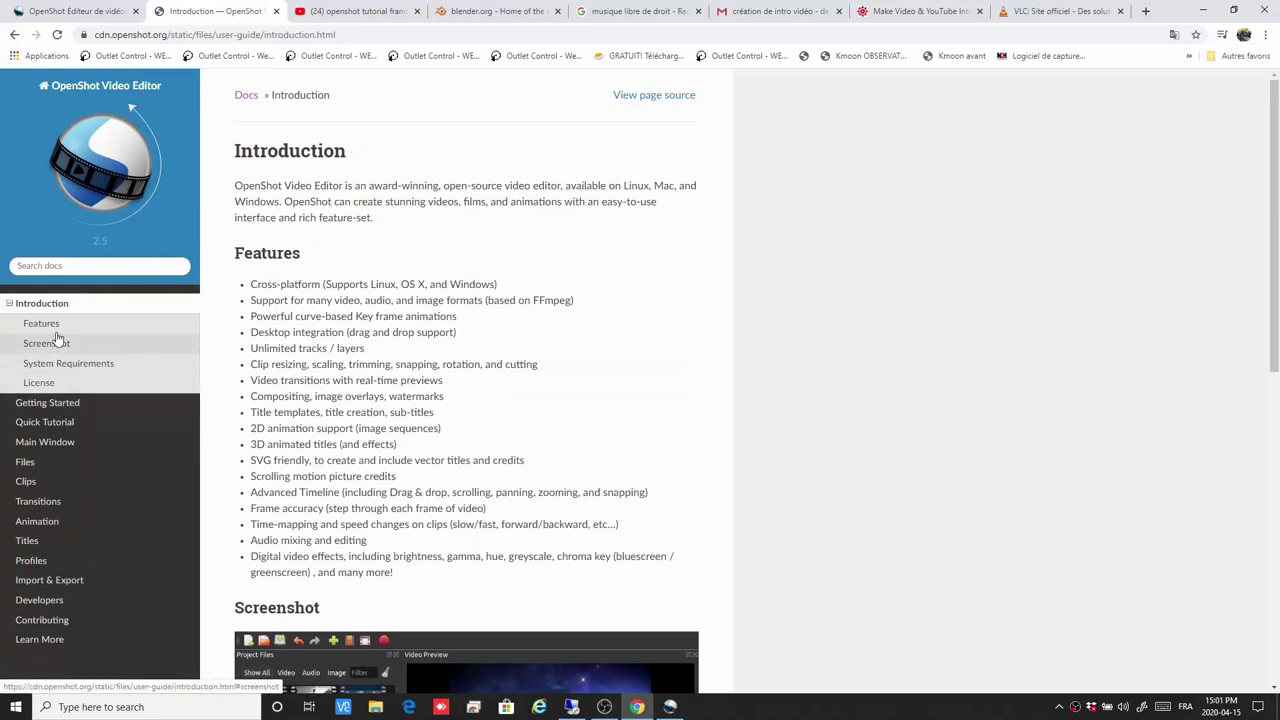
Return to the Quick Tutorial page and read through its five steps, from importing photos to exporting the video.
click(70, 421)
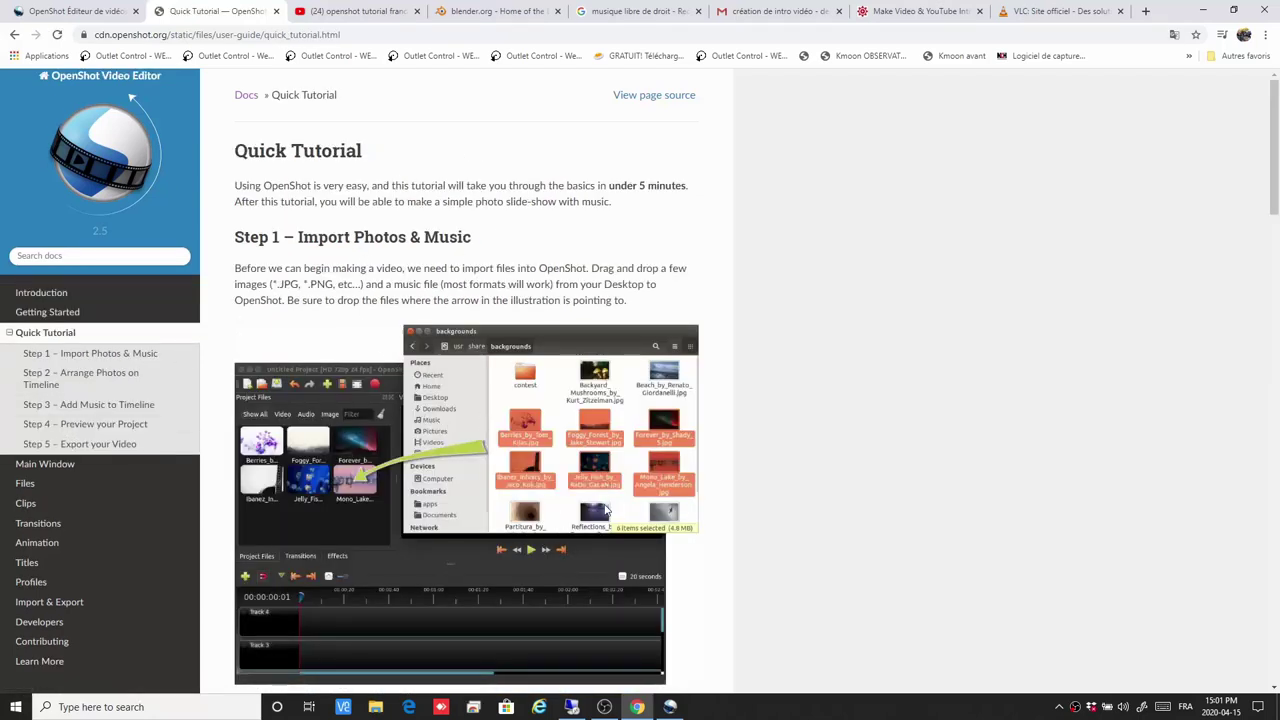
scroll(622, 525, down, 3)
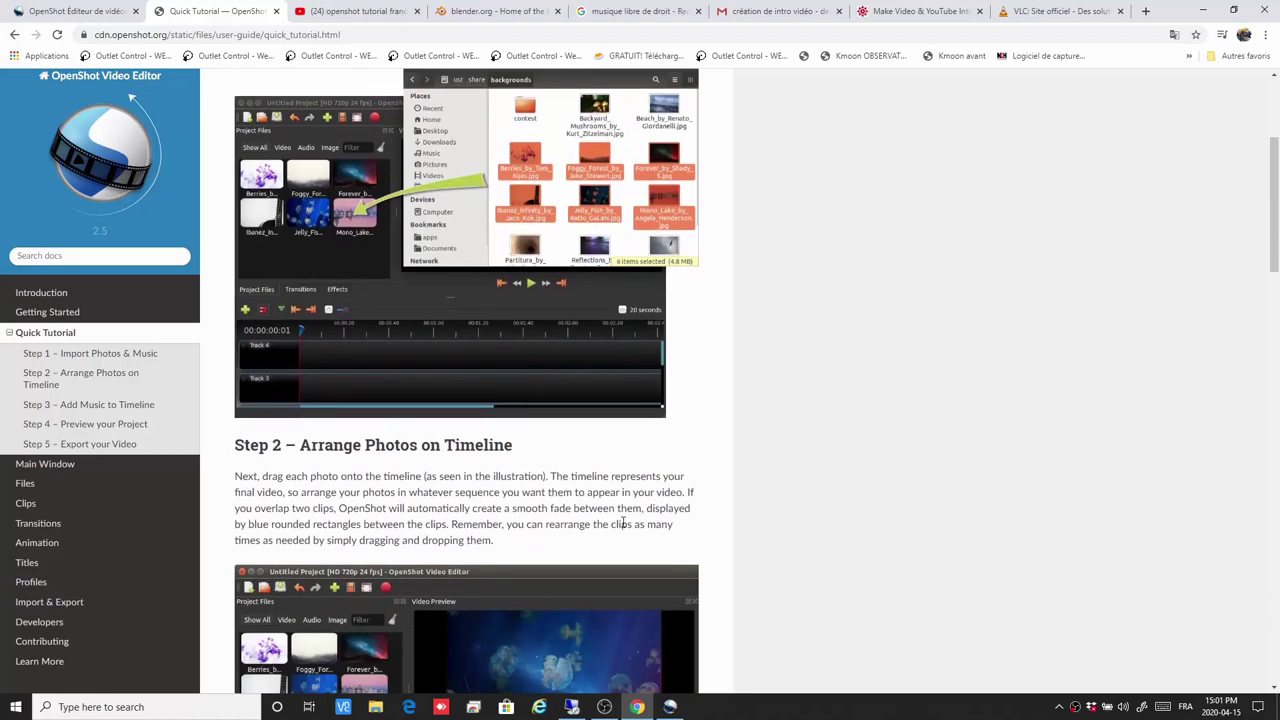
scroll(622, 523, down, 2)
scroll(622, 523, down, 1)
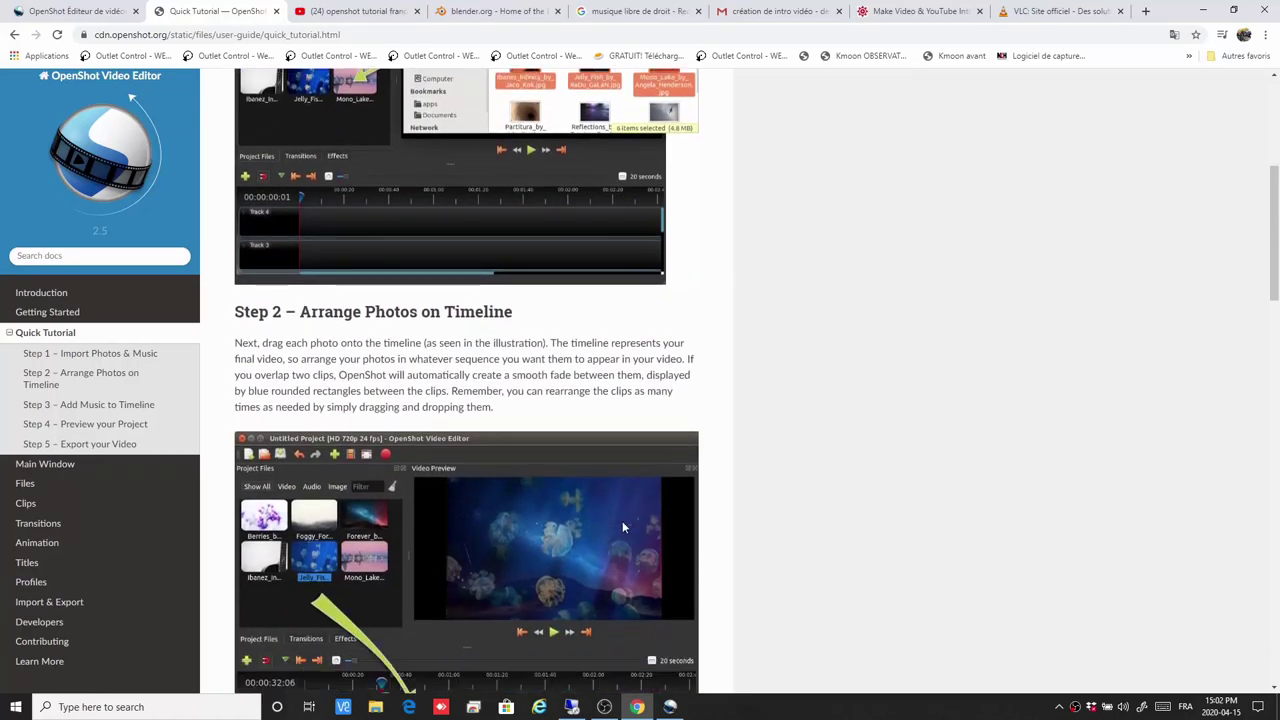
scroll(622, 527, down, 1)
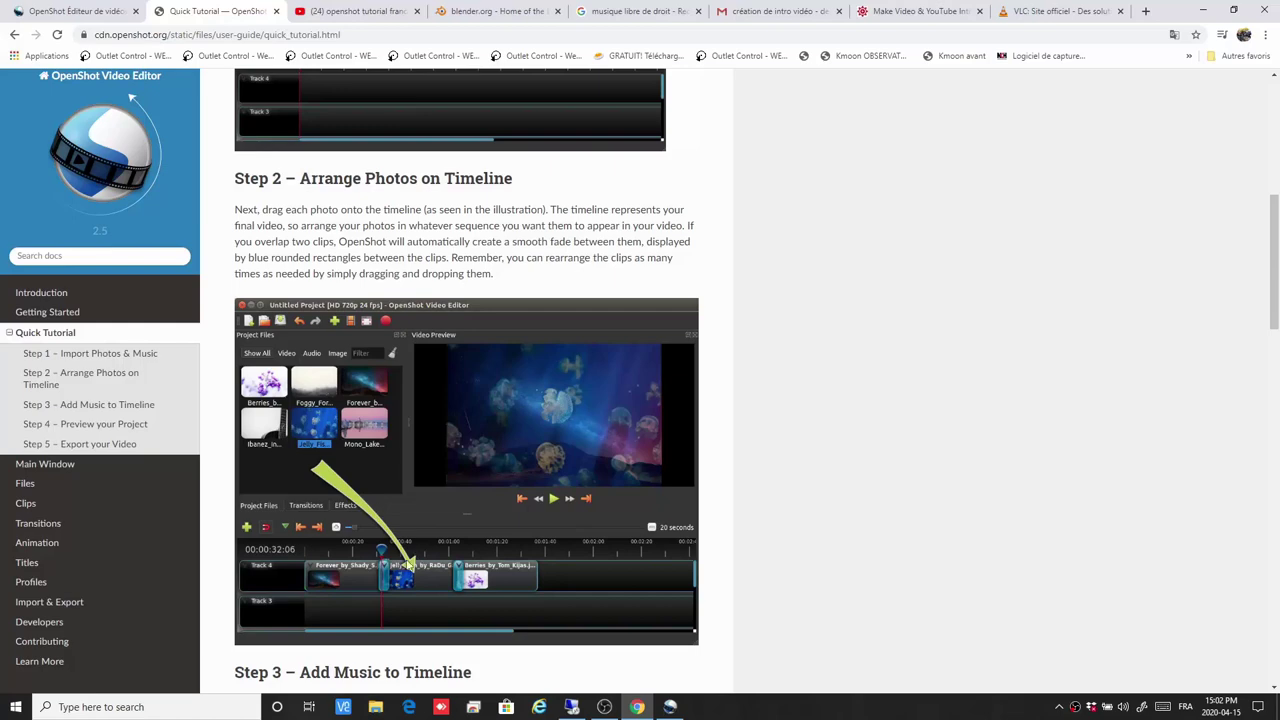
scroll(434, 578, down, 5)
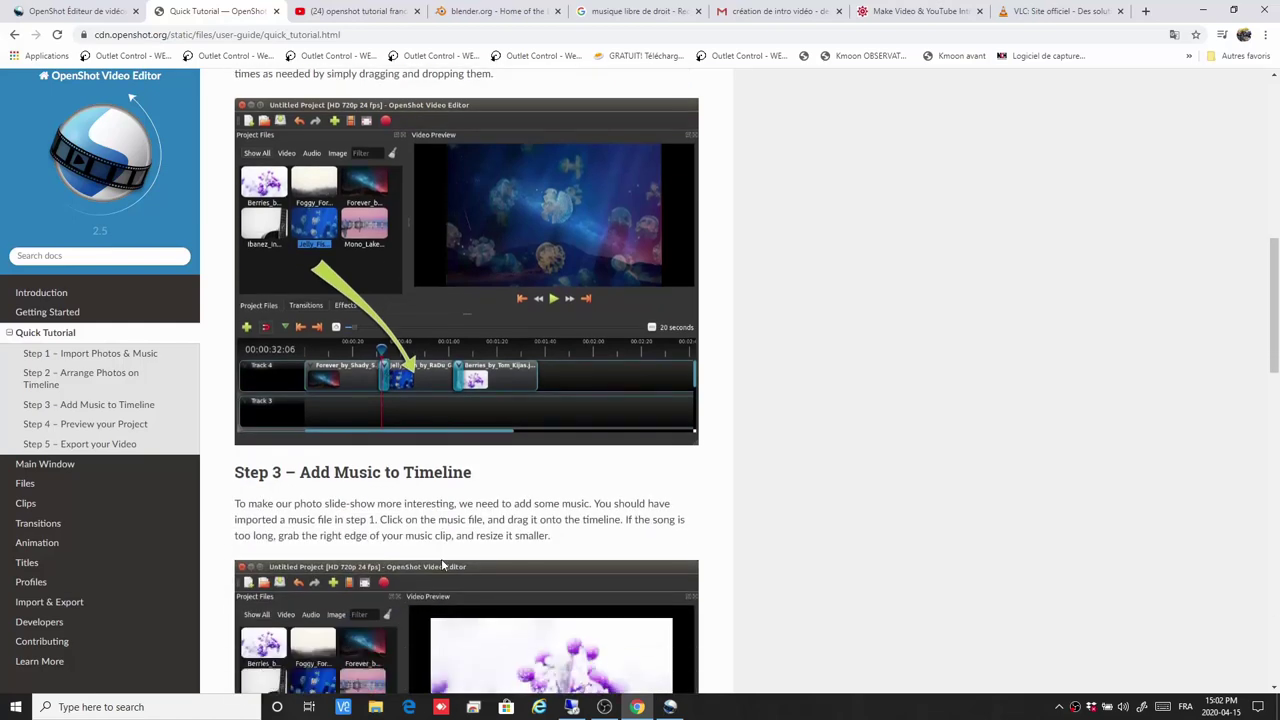
scroll(389, 551, down, 4)
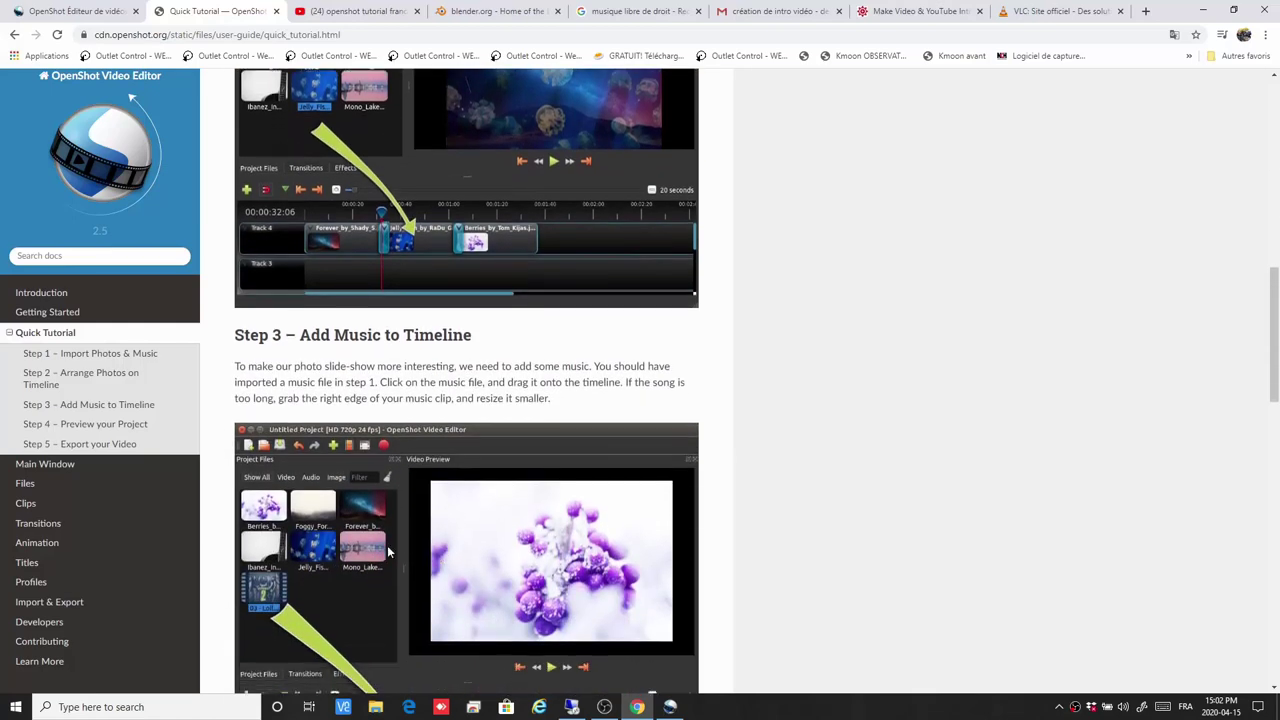
scroll(389, 551, down, 5)
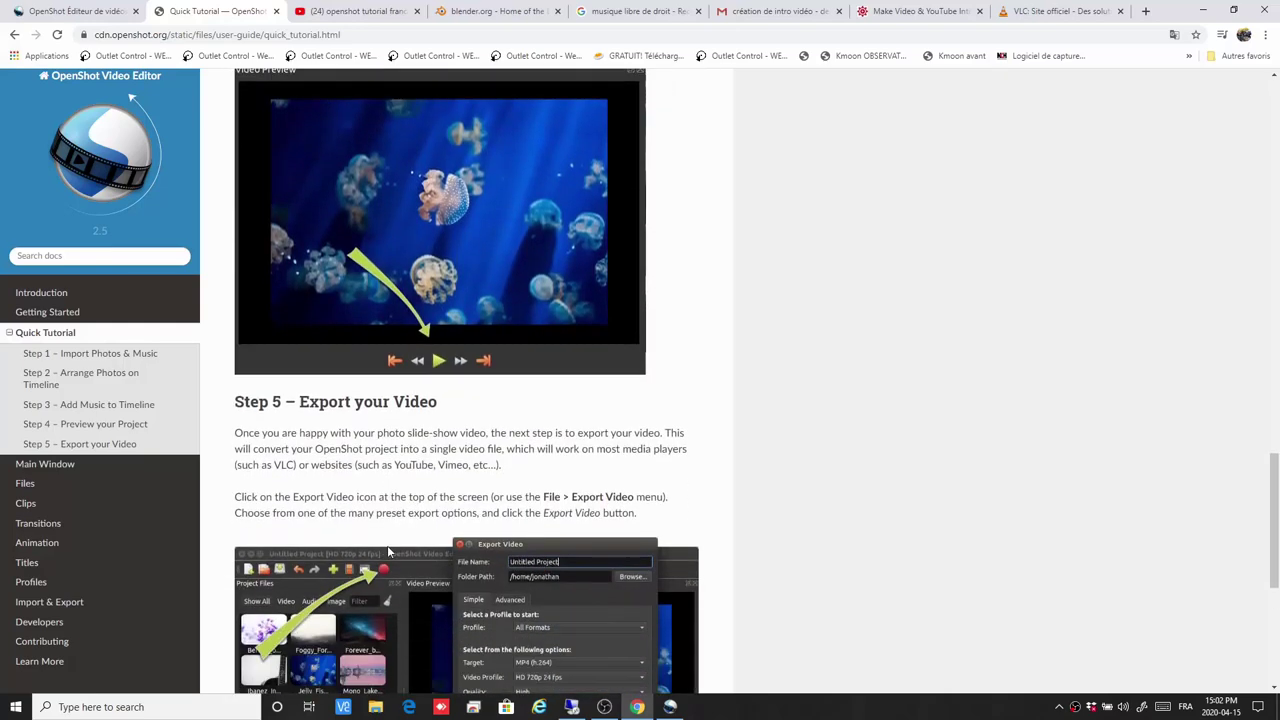
scroll(389, 551, down, 3)
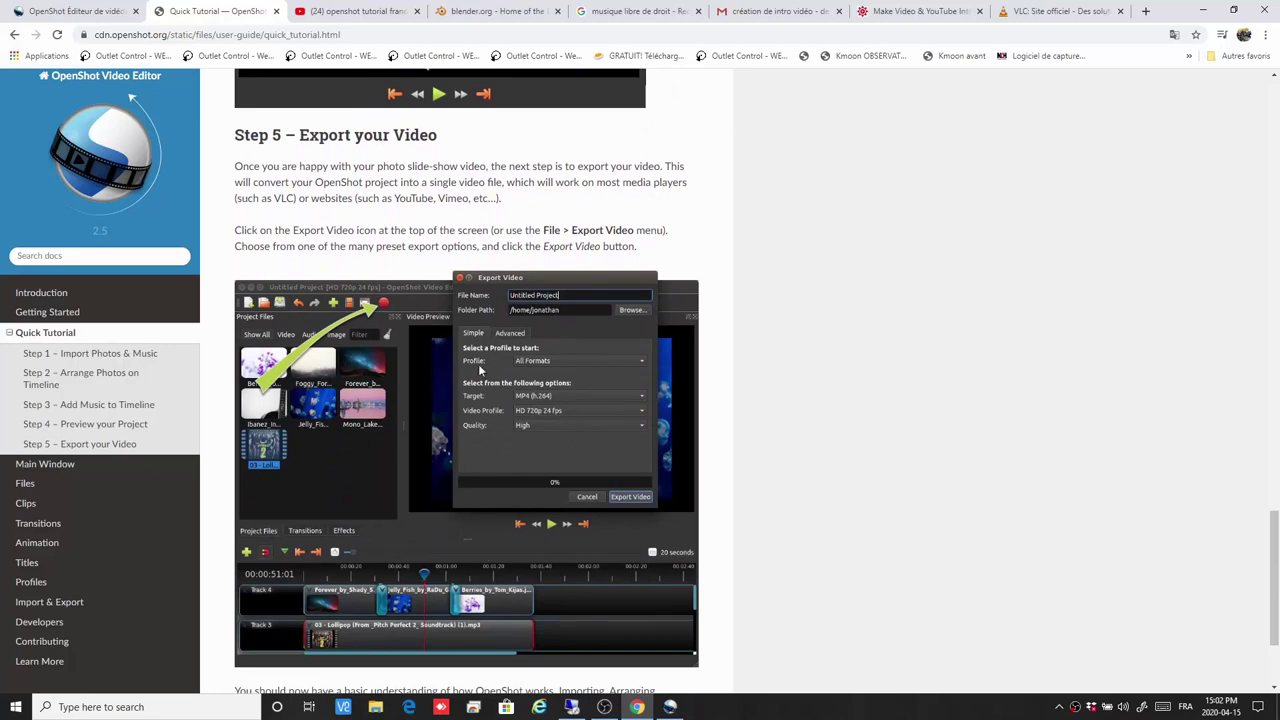
scroll(535, 573, down, 2)
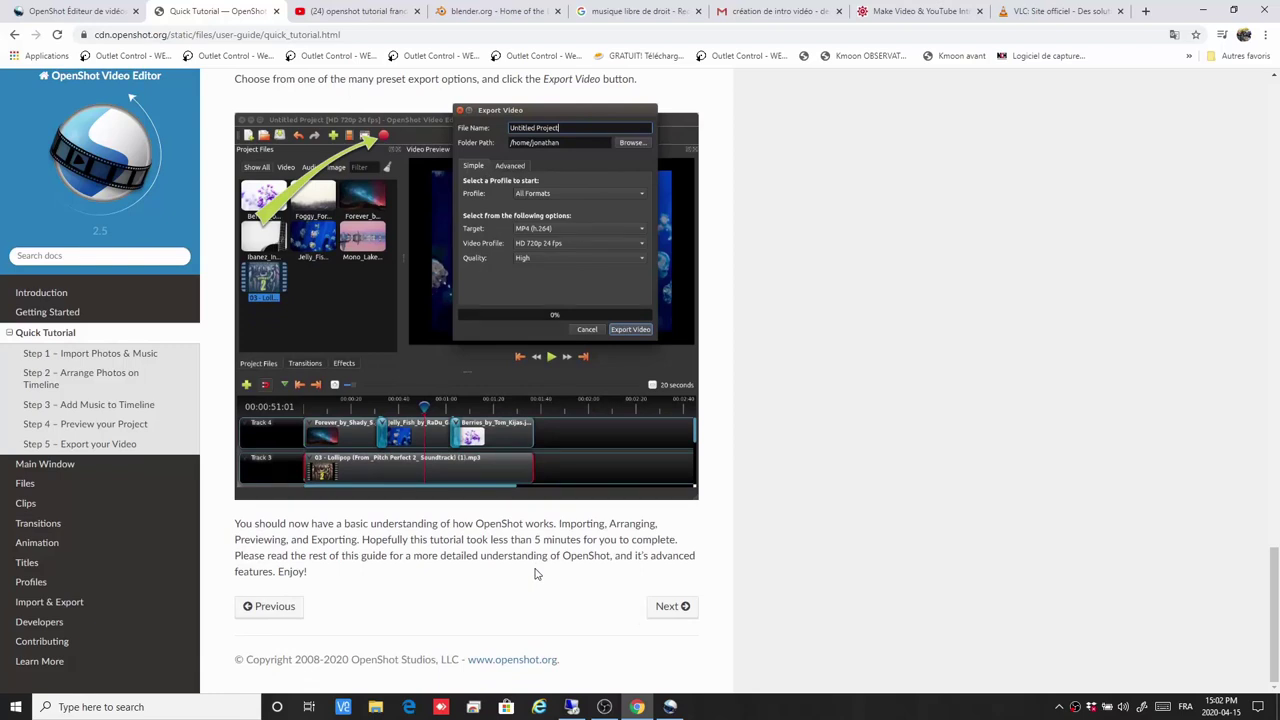
Look through the YouTube search results for "openshot tutorial francais" to find French-language OpenShot tutorials.
click(324, 16)
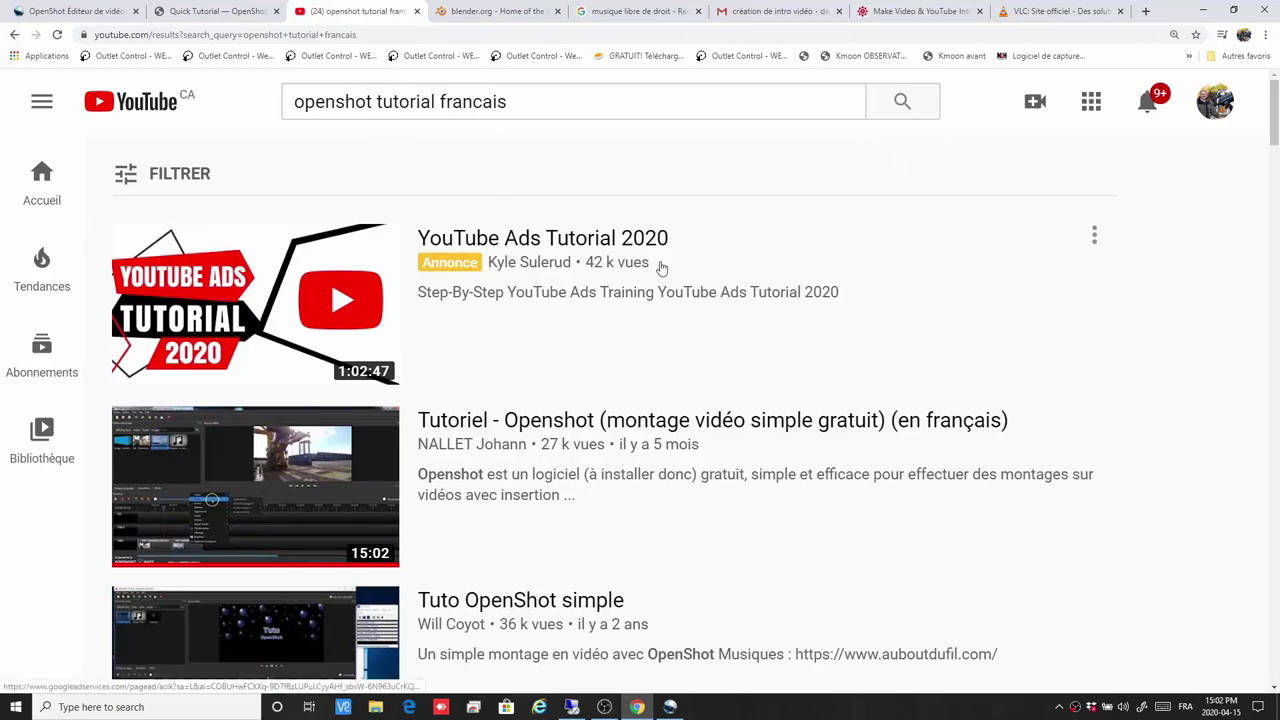
scroll(660, 267, down, 1)
scroll(660, 267, down, 3)
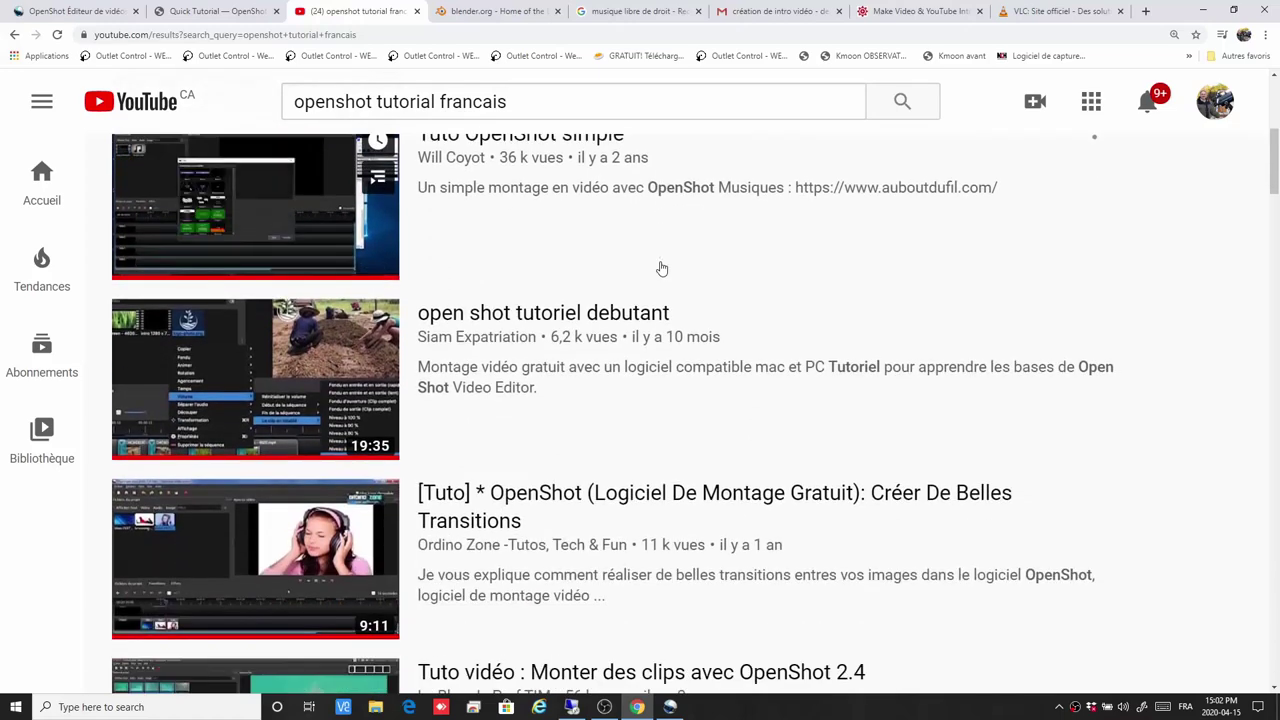
scroll(660, 267, down, 2)
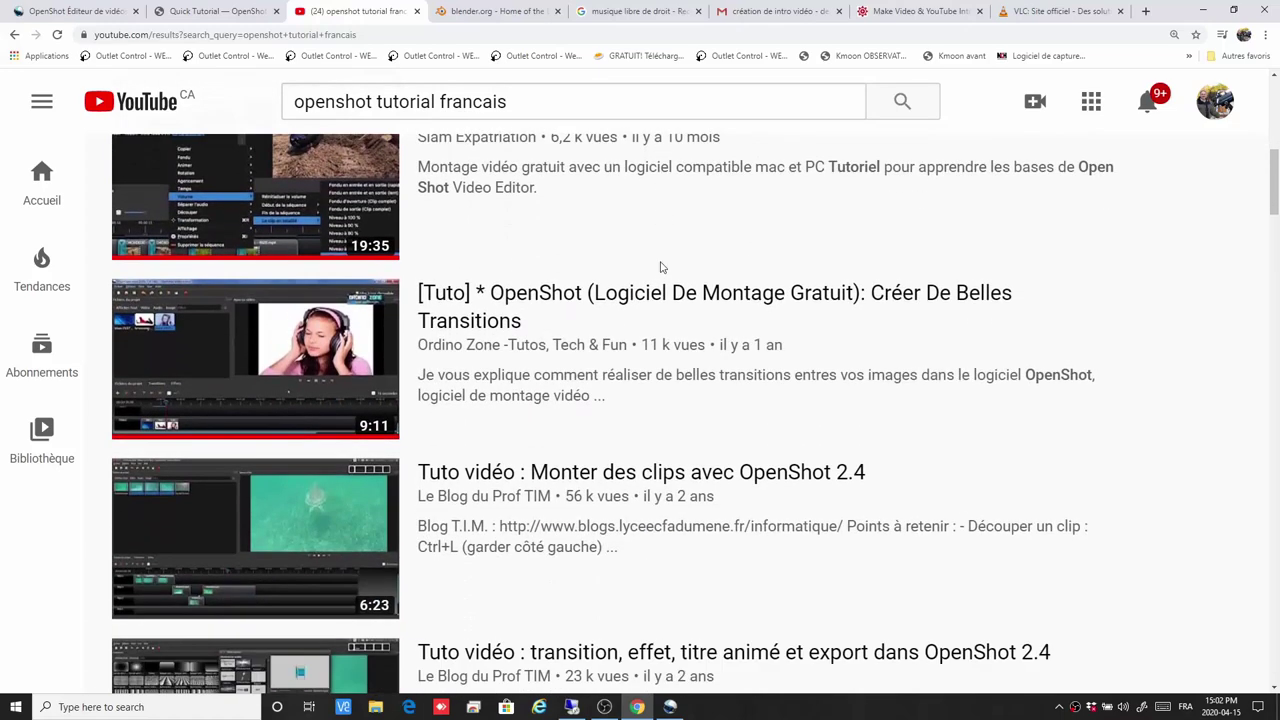
scroll(660, 267, down, 1)
scroll(660, 267, down, 1)
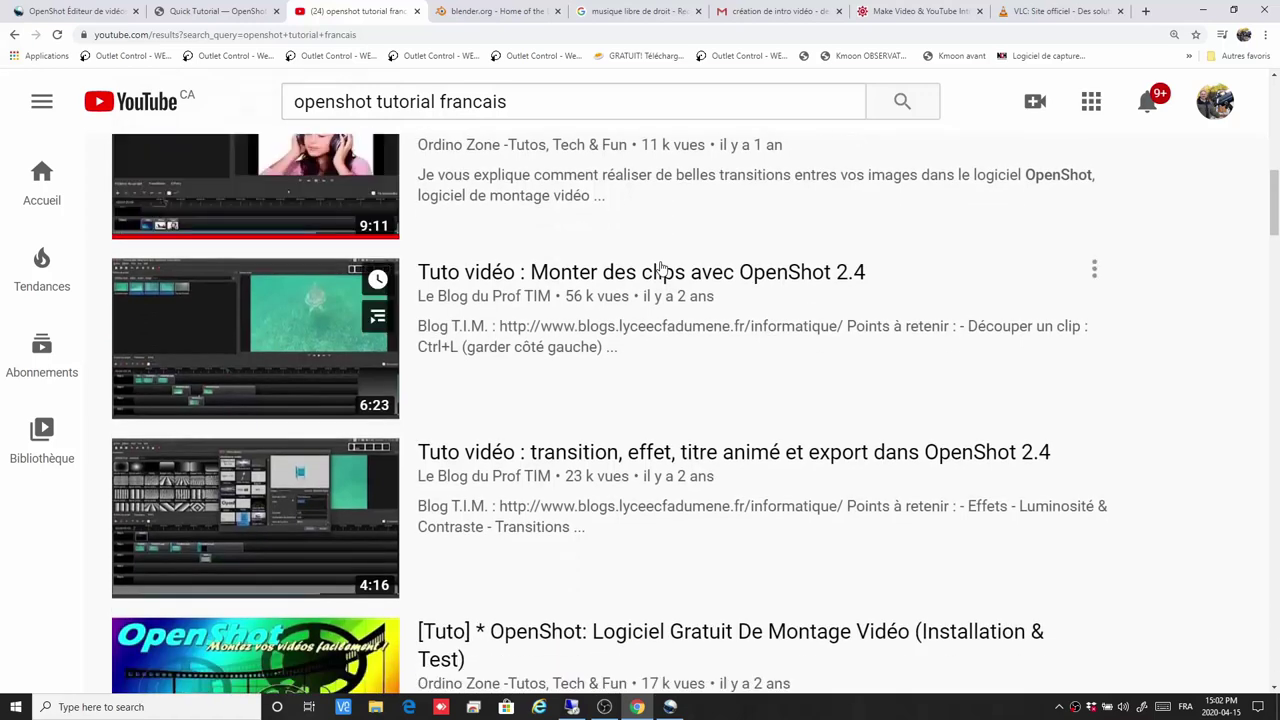
scroll(660, 267, down, 1)
scroll(660, 267, down, 1)
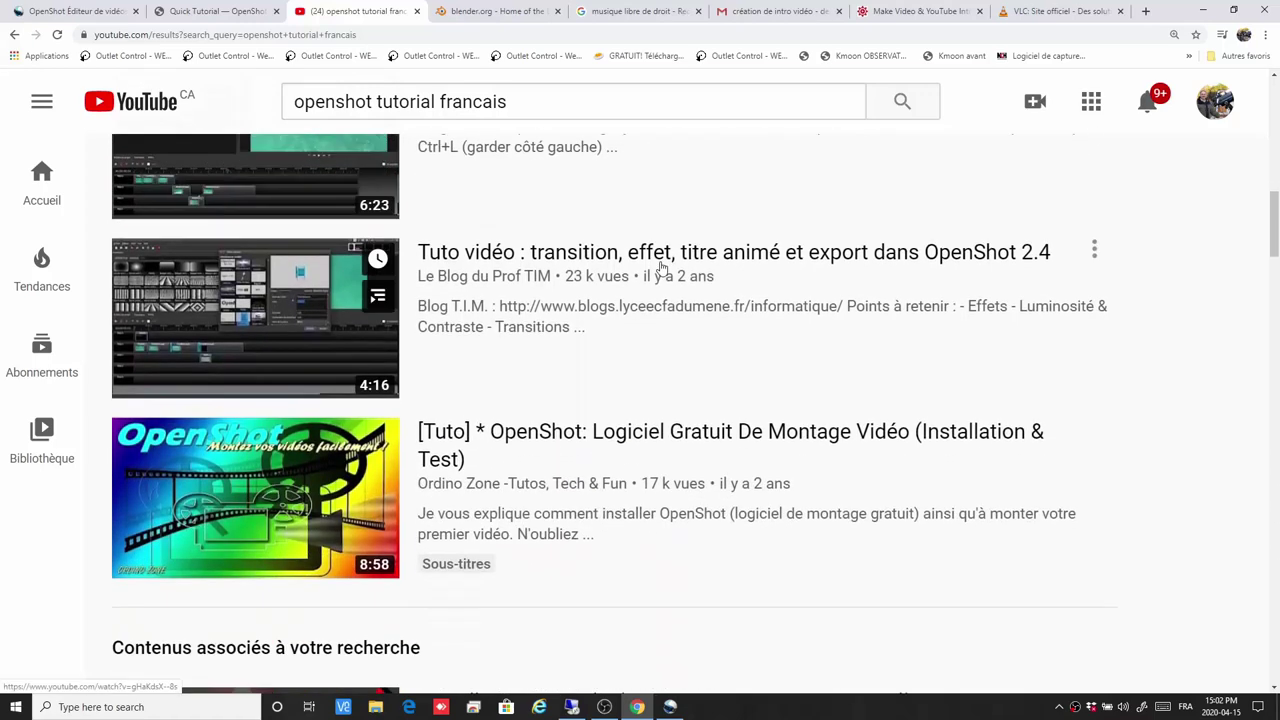
scroll(660, 267, down, 3)
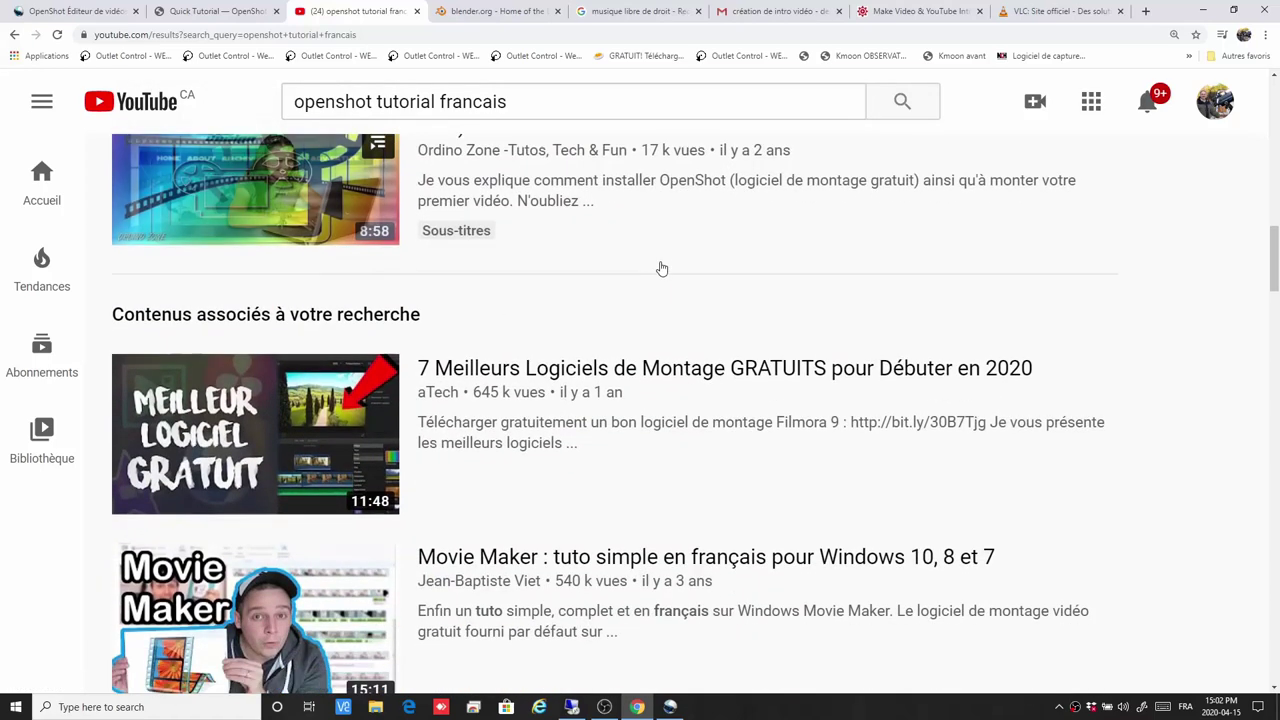
scroll(660, 268, down, 2)
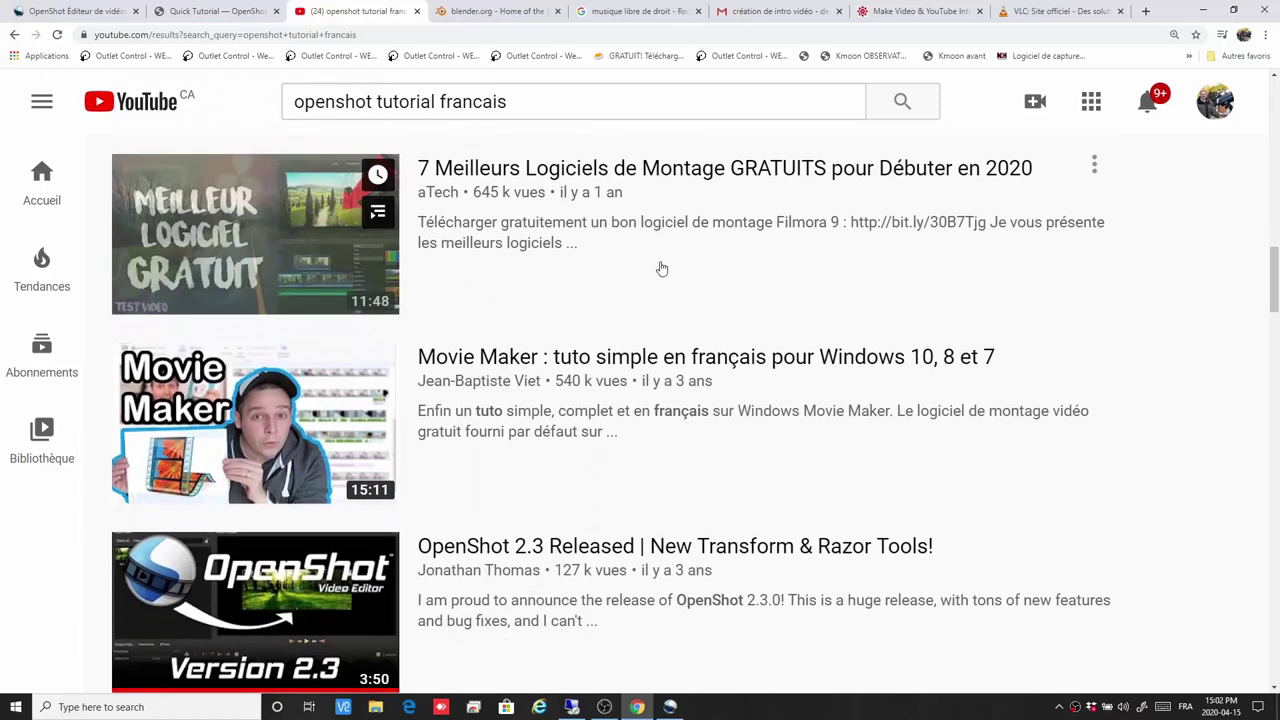
scroll(661, 268, down, 3)
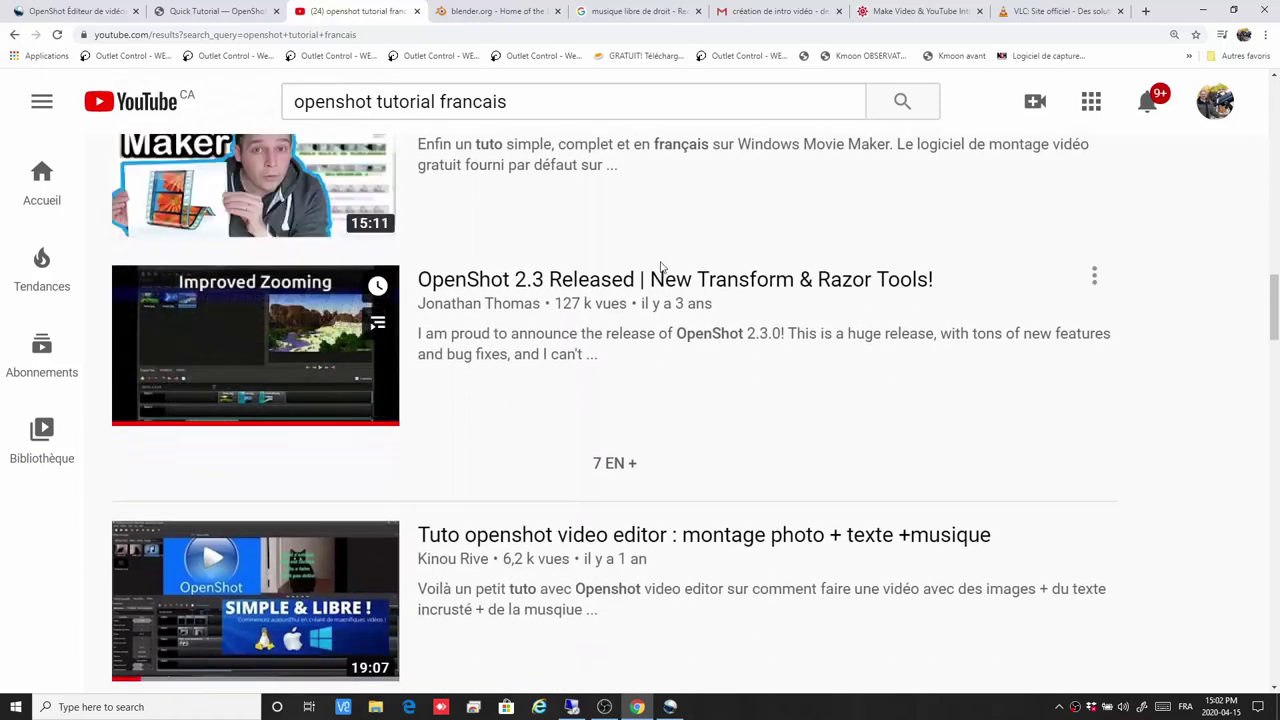
scroll(660, 267, up, 3)
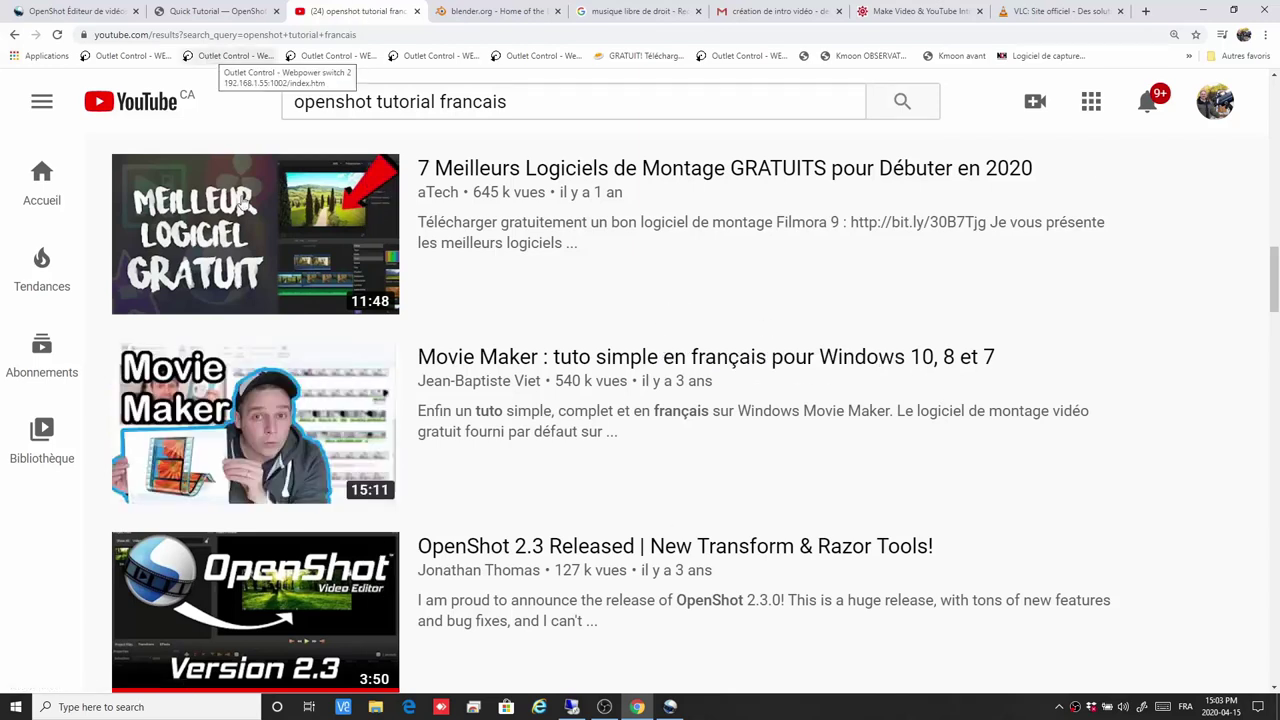
Switch to OpenShot and open the animated title templates, and view the blender.org home page in Chrome.
click(670, 708)
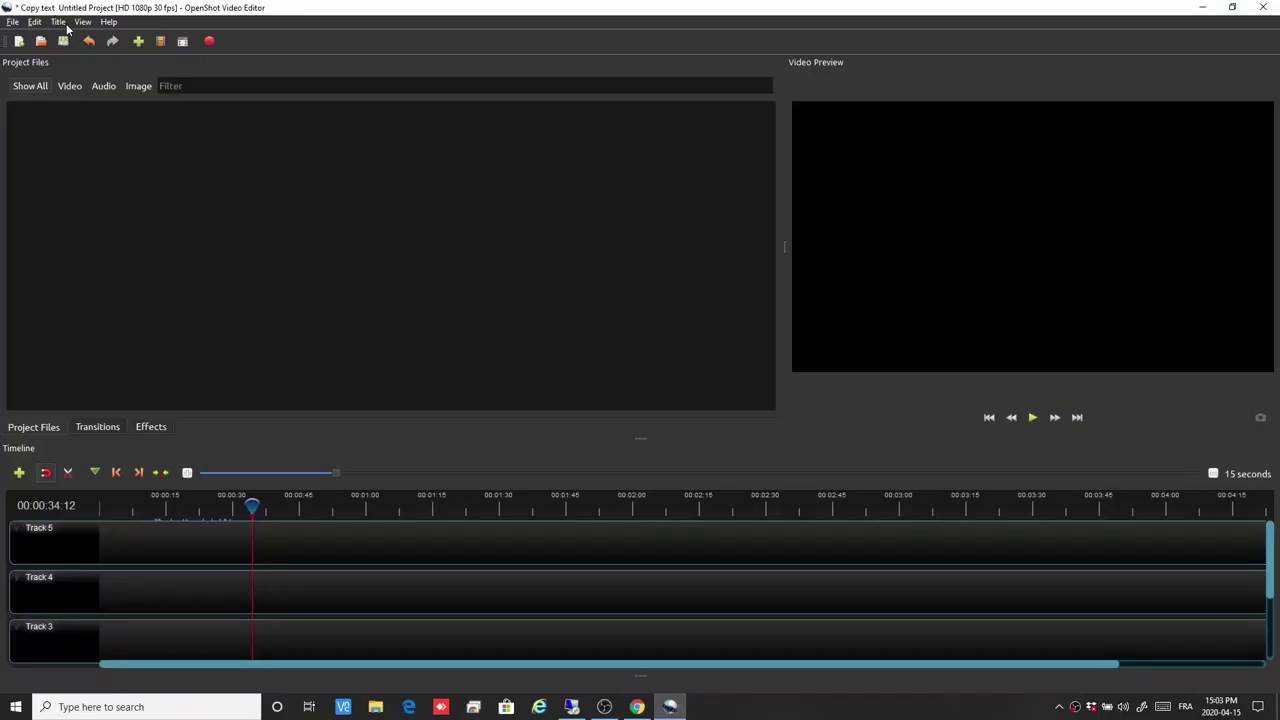
click(66, 26)
click(74, 53)
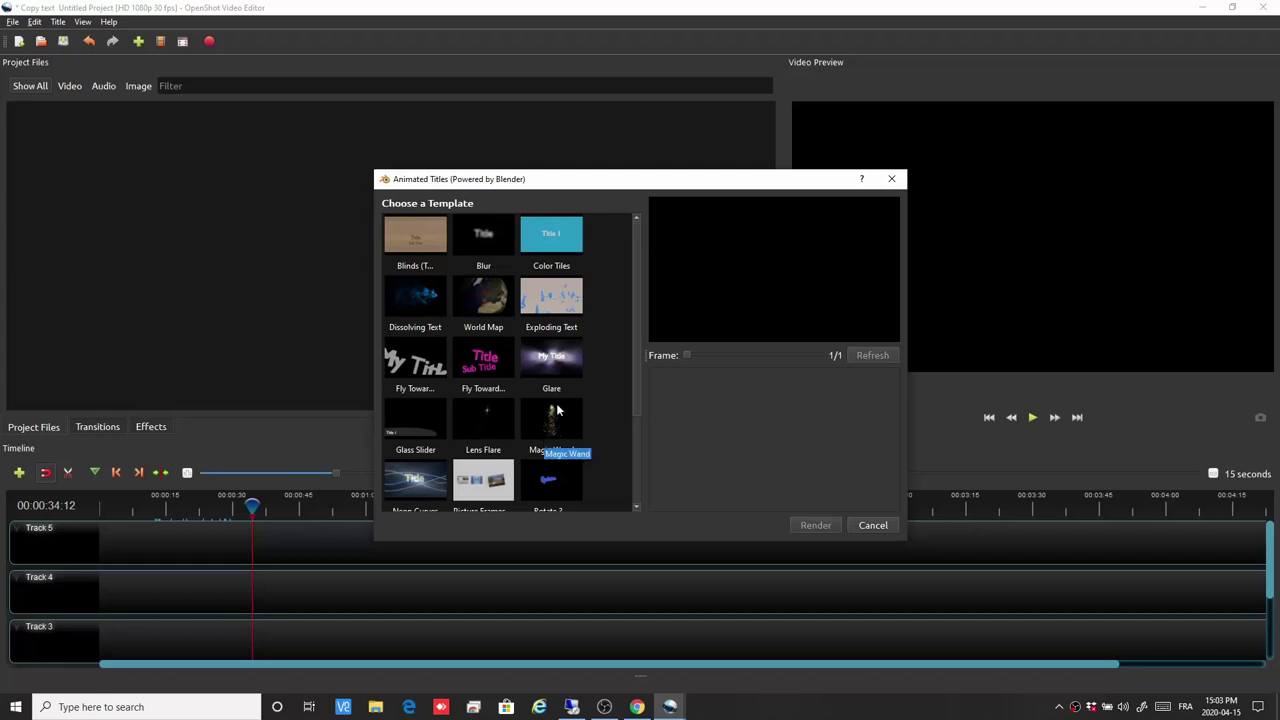
click(637, 707)
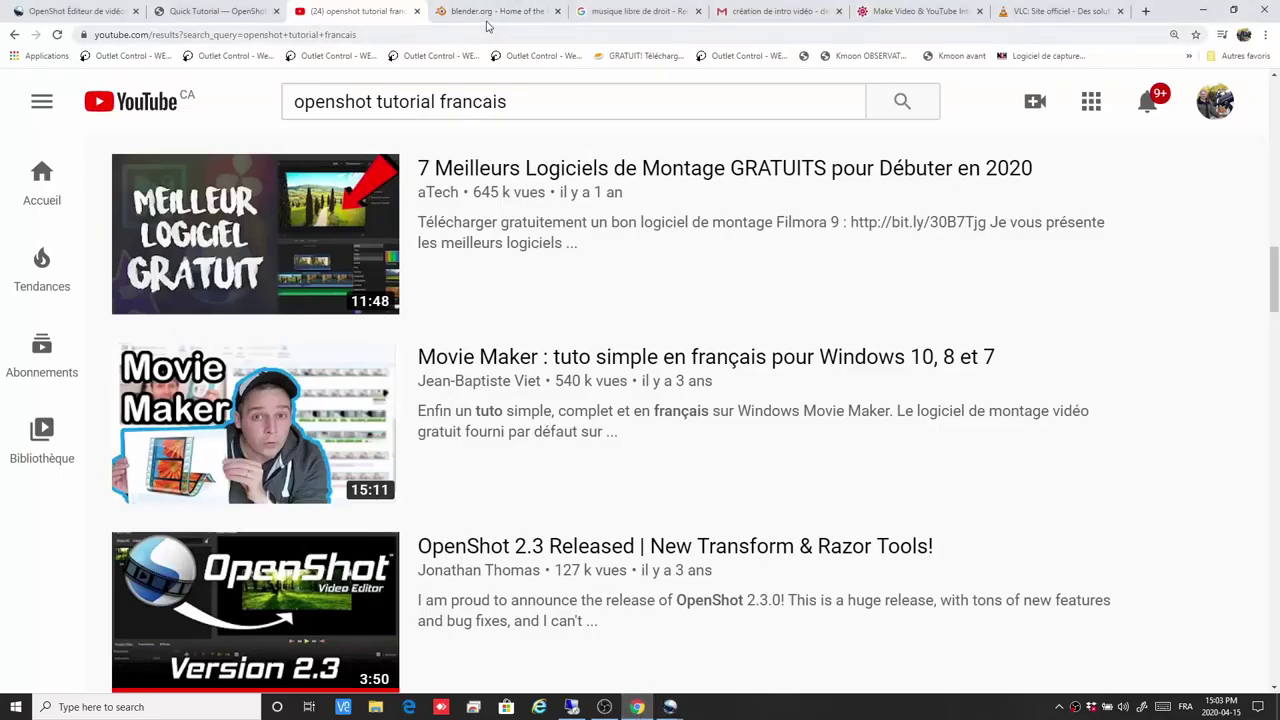
click(485, 20)
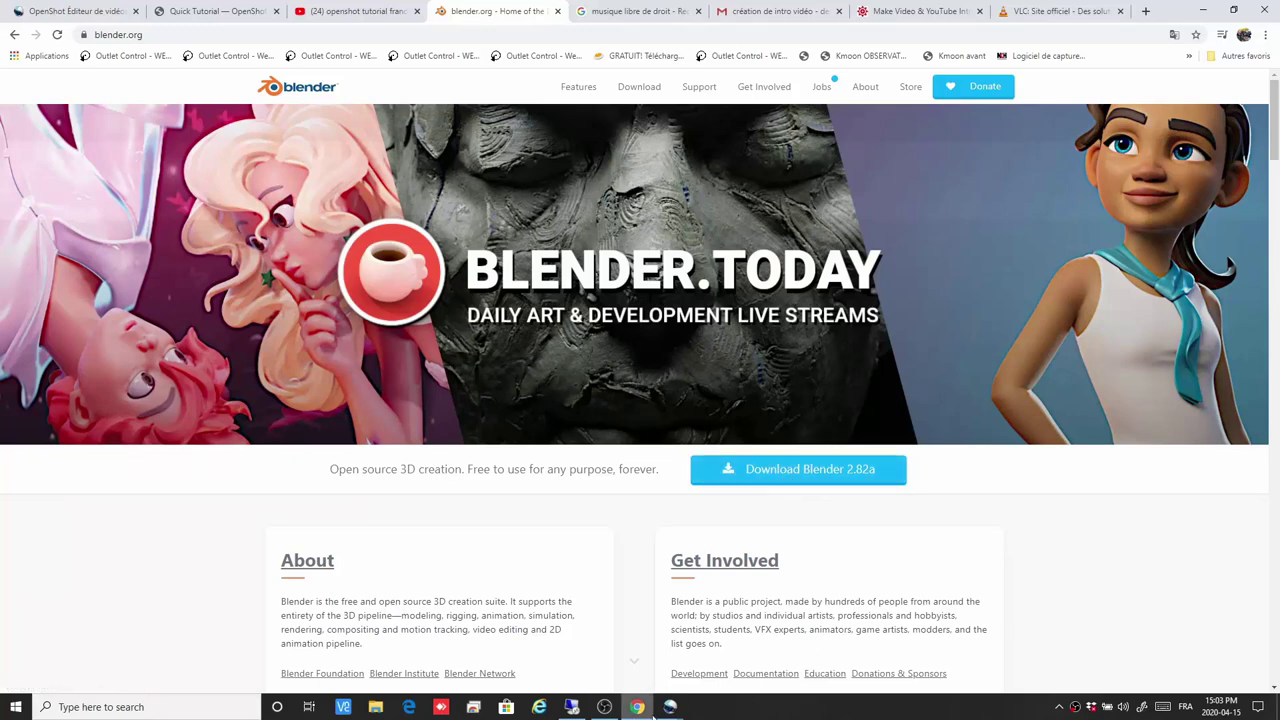
Return to the Animated Titles window in OpenShot and close it without creating a title.
mouse_move(663, 711)
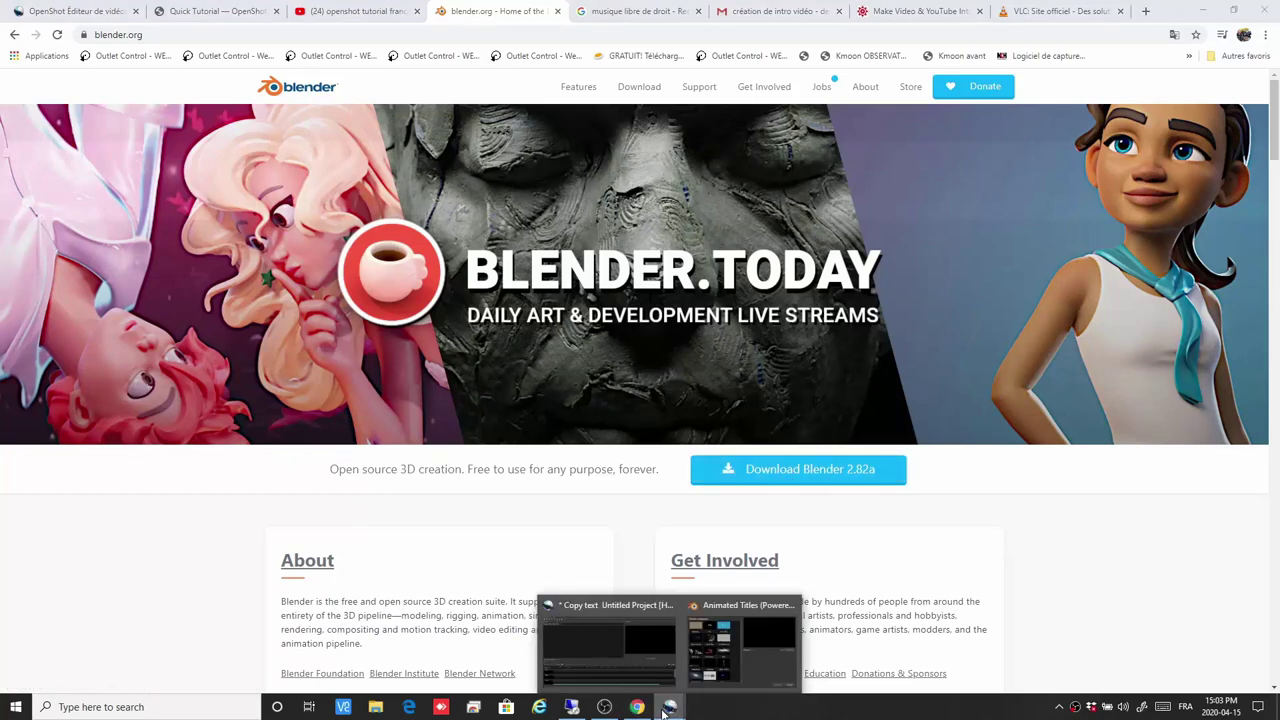
click(708, 688)
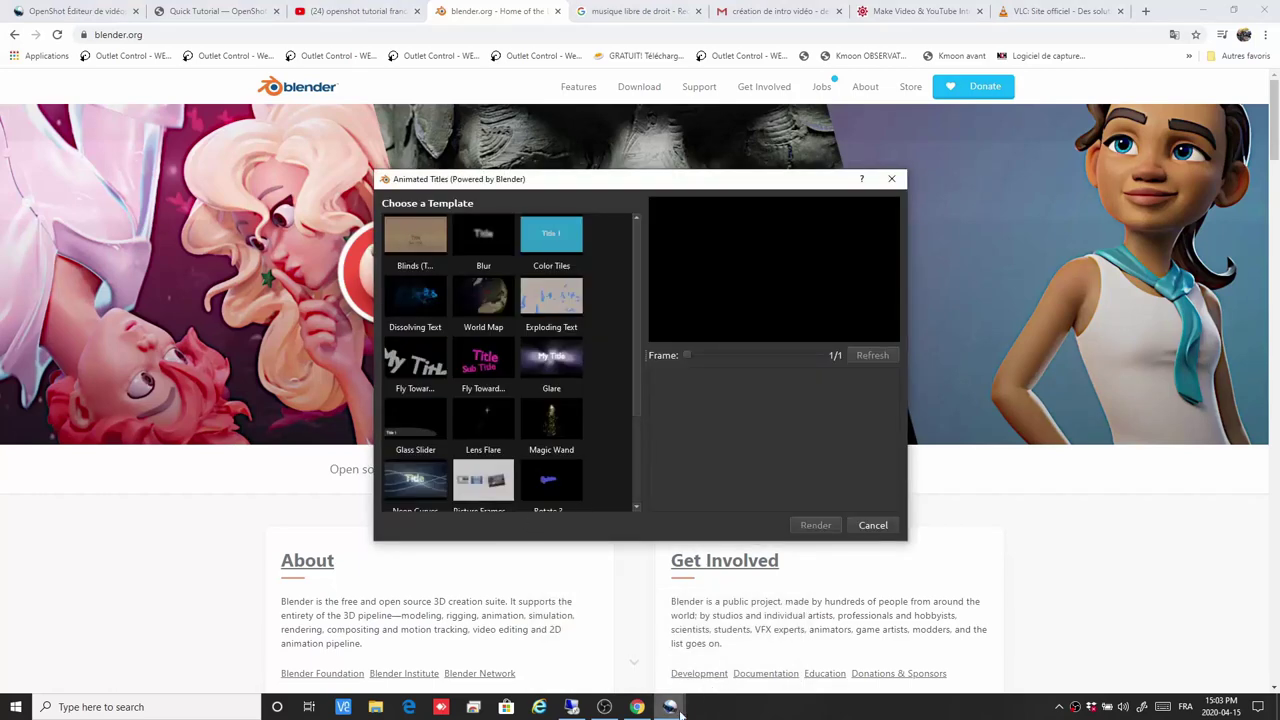
mouse_move(670, 706)
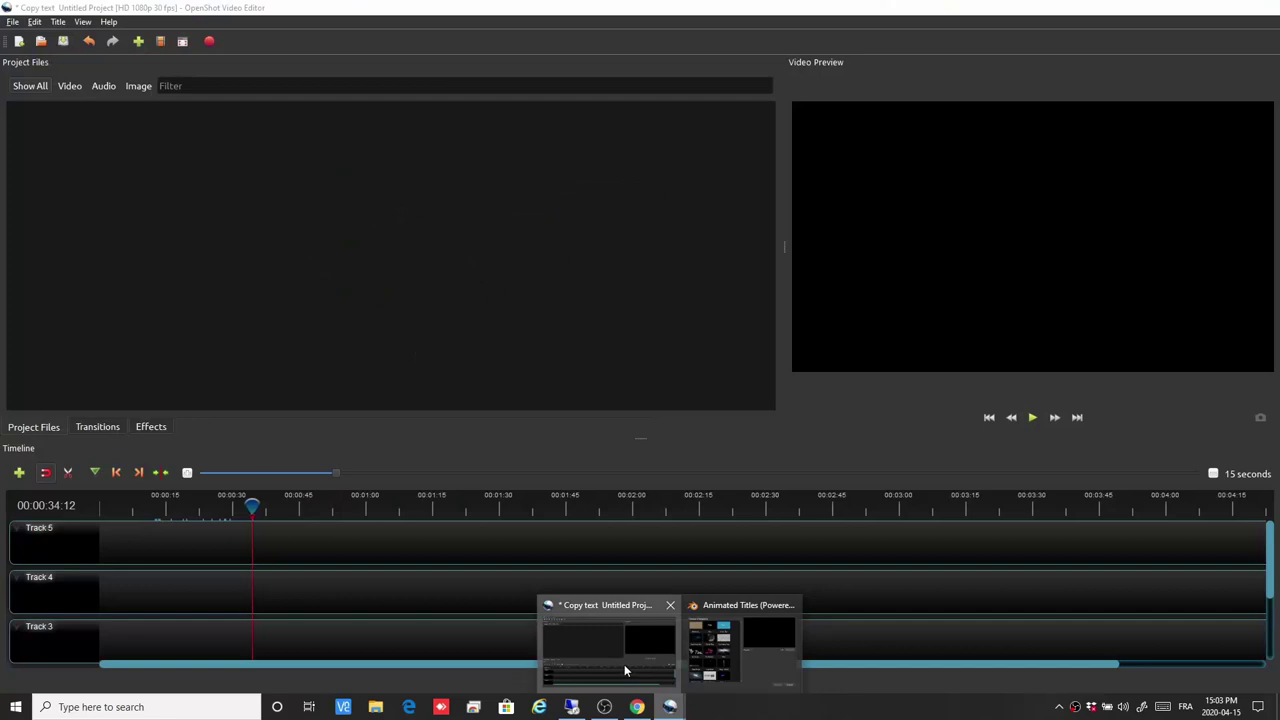
click(624, 664)
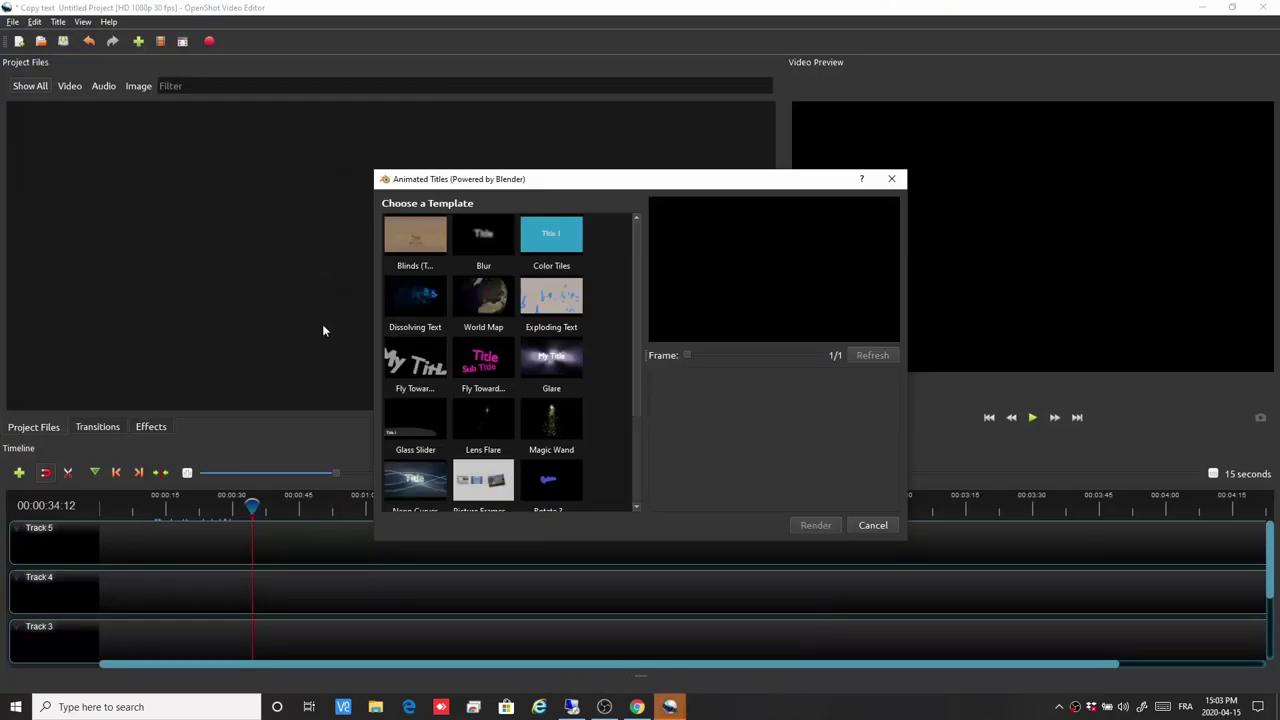
click(861, 524)
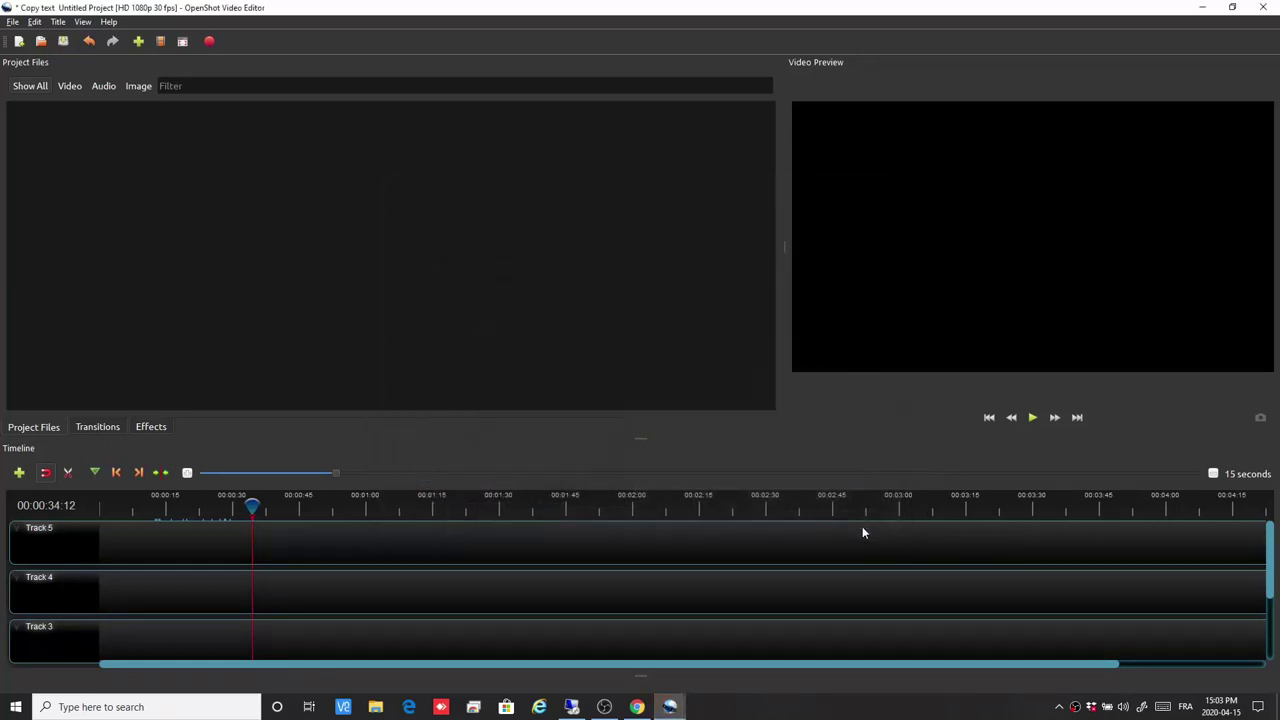
Switch to Chrome, view the VLC media player site, and examine the Google results for "musique libre de droit".
click(636, 711)
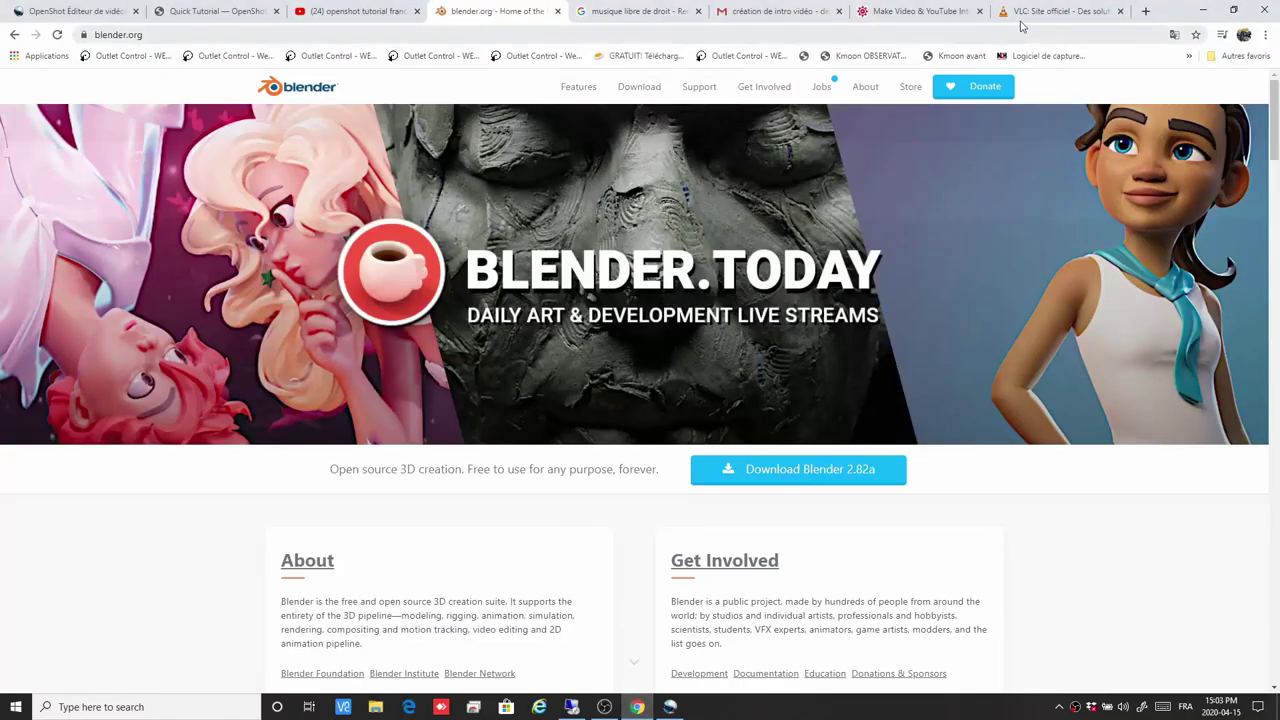
click(1027, 18)
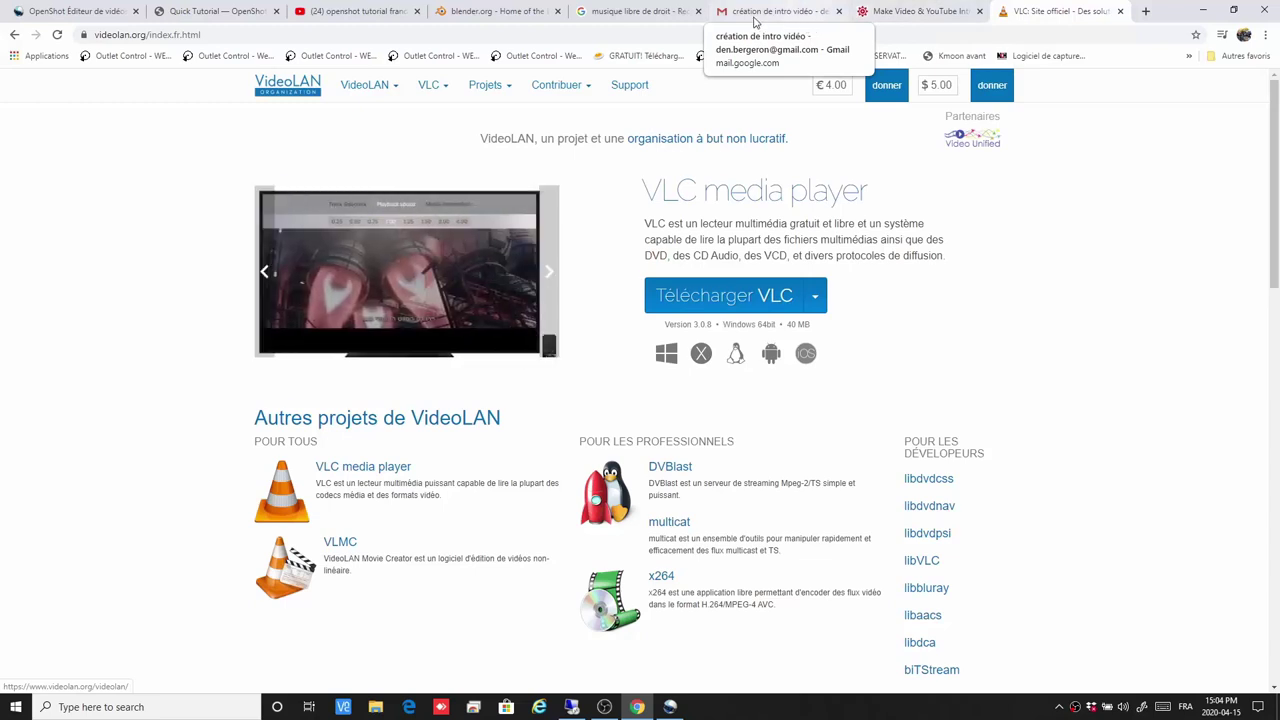
click(665, 14)
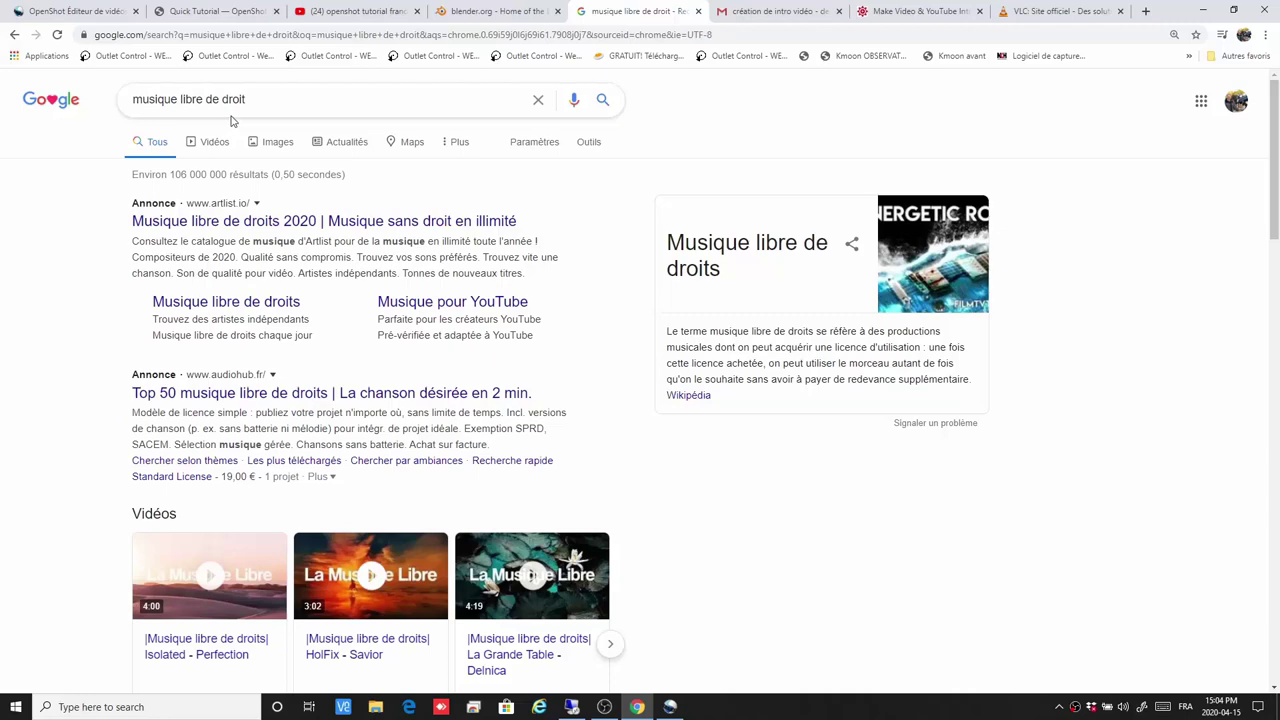
scroll(310, 255, down, 4)
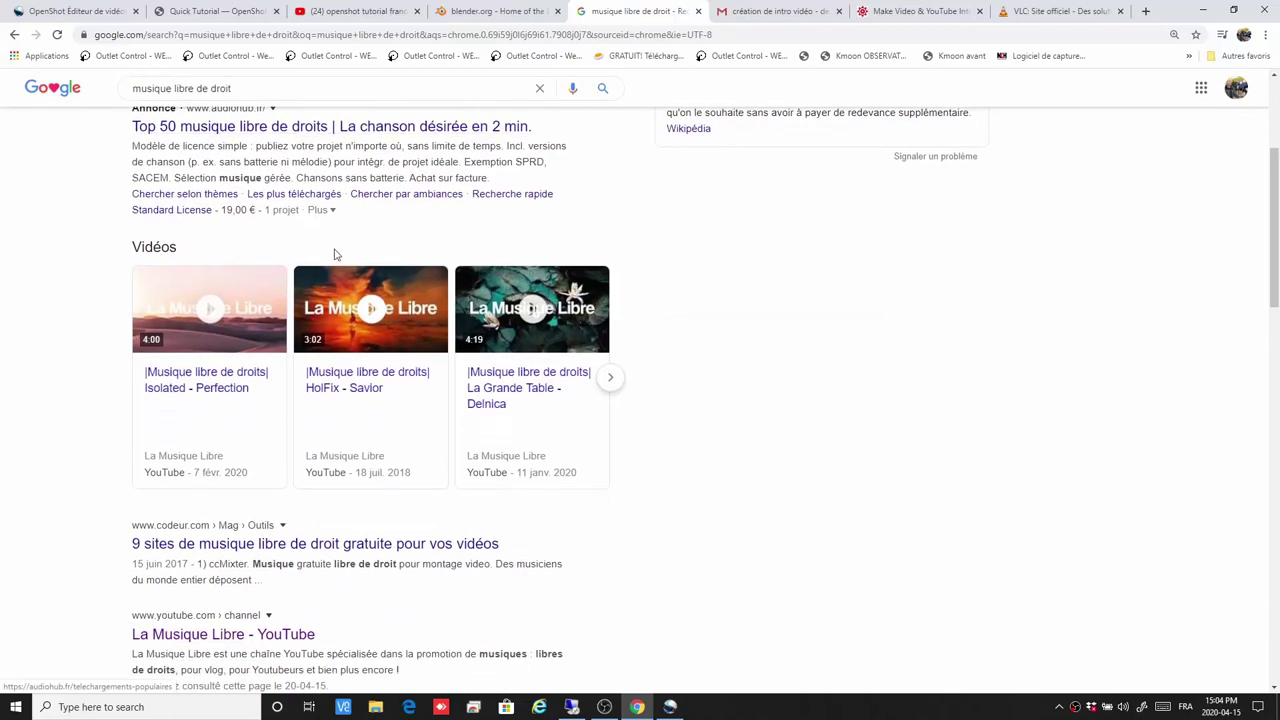
scroll(335, 254, down, 3)
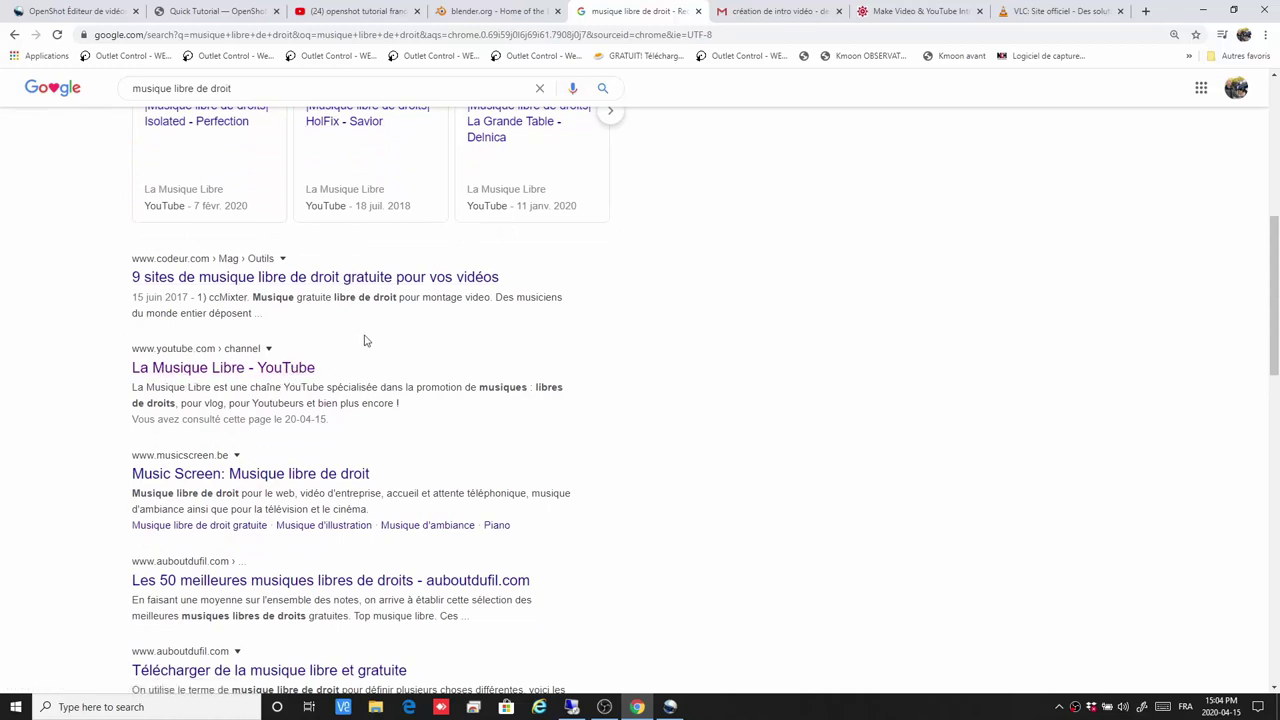
scroll(365, 341, up, 1)
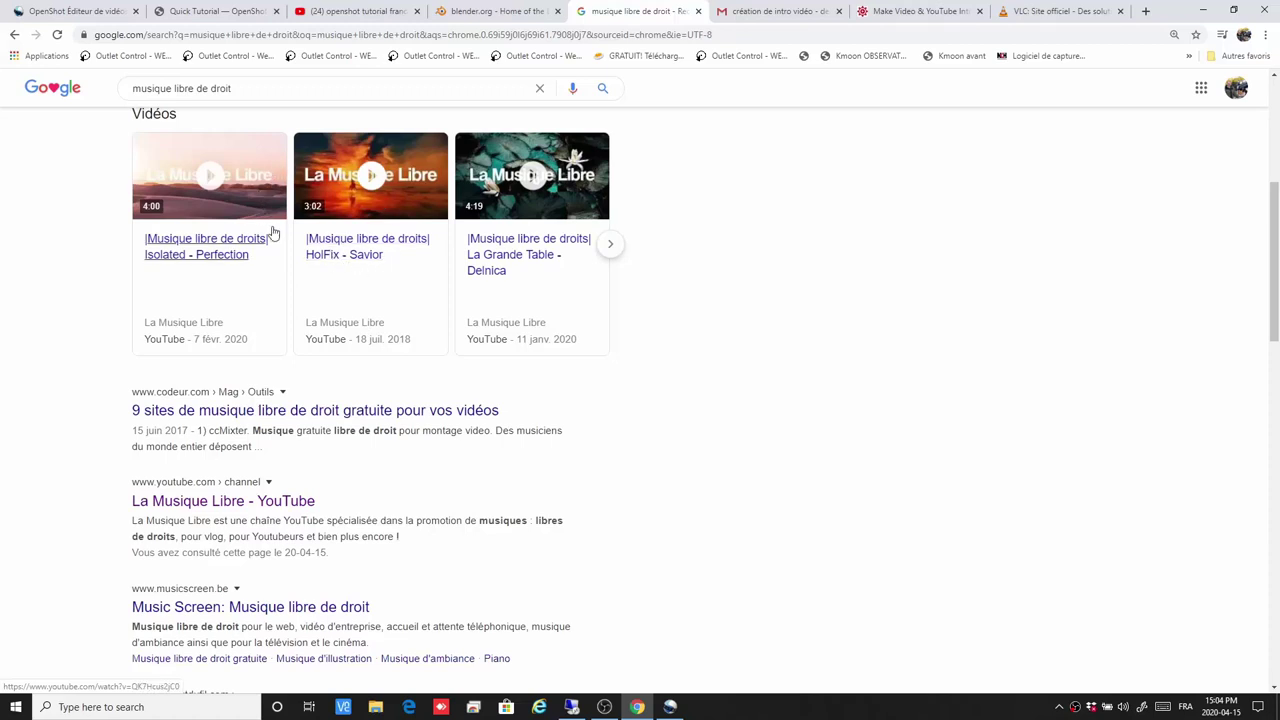
scroll(318, 238, up, 1)
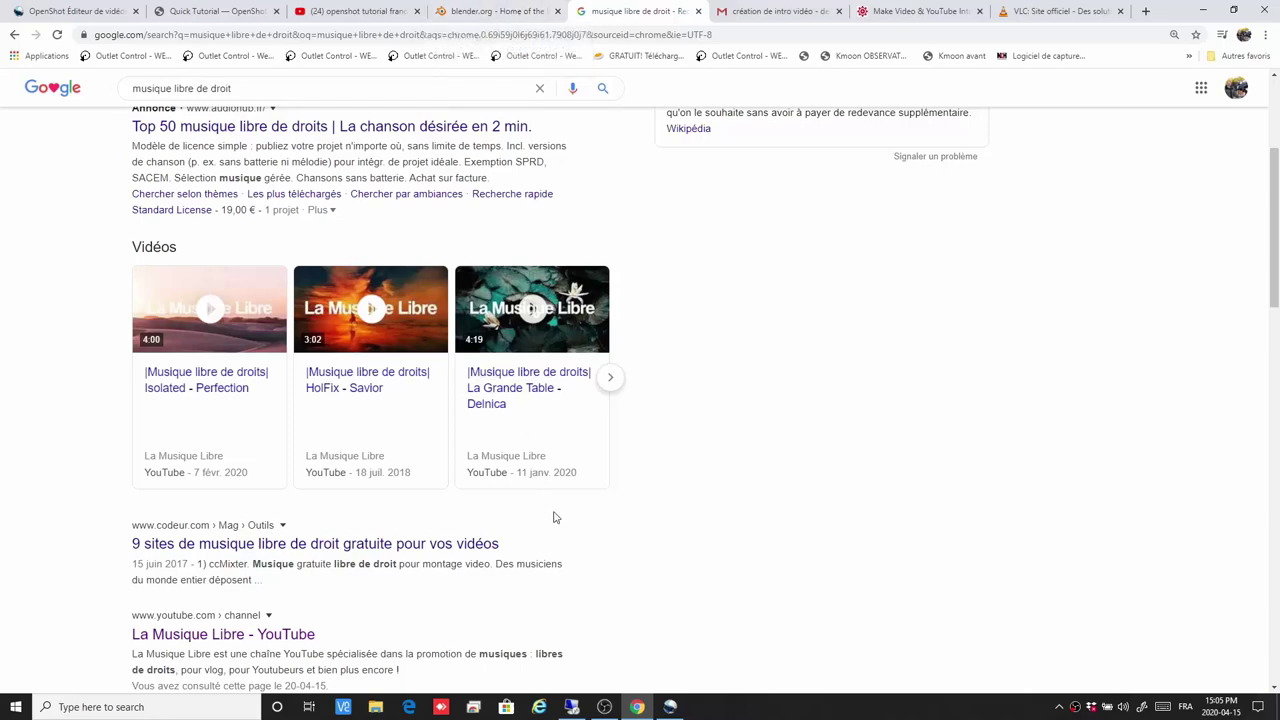
Switch to OpenShot, open its Preferences and reposition the window nearer the upper-left of the workspace.
click(670, 707)
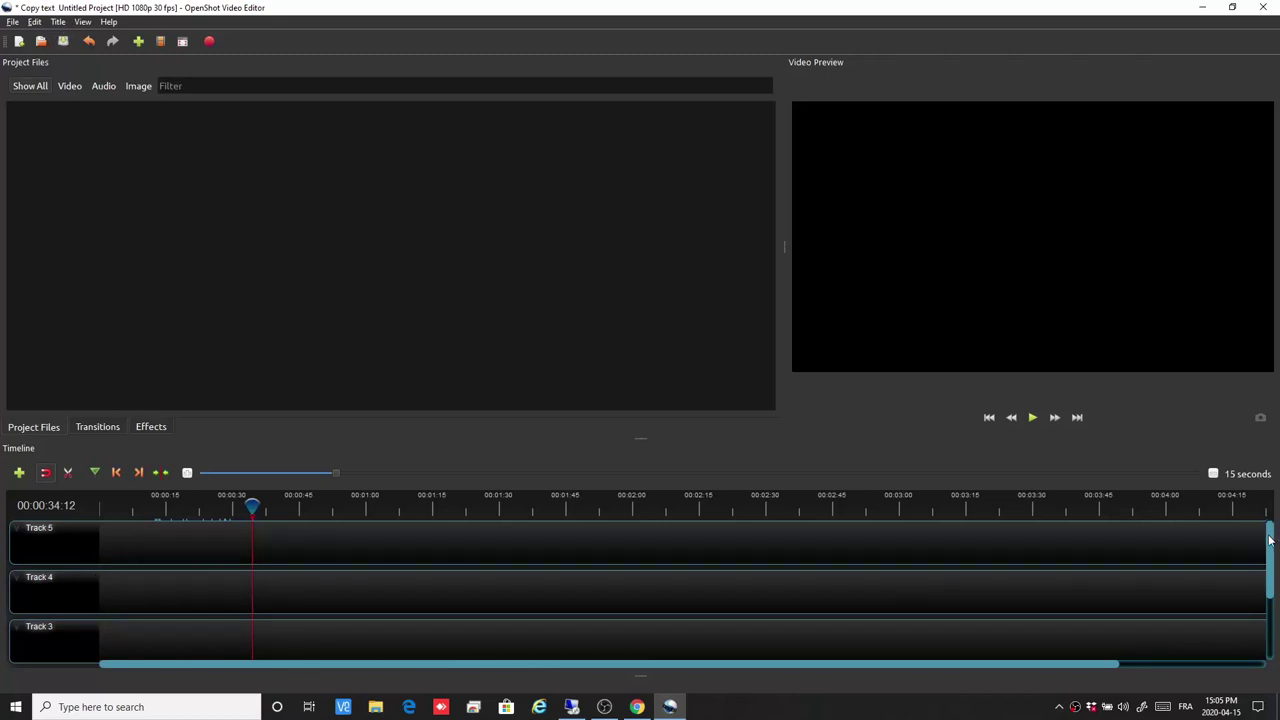
mouse_move(1277, 542)
mouse_down()
mouse_move(1277, 615)
mouse_move(1267, 517)
mouse_move(1277, 593)
mouse_move(1275, 538)
mouse_up()
click(35, 24)
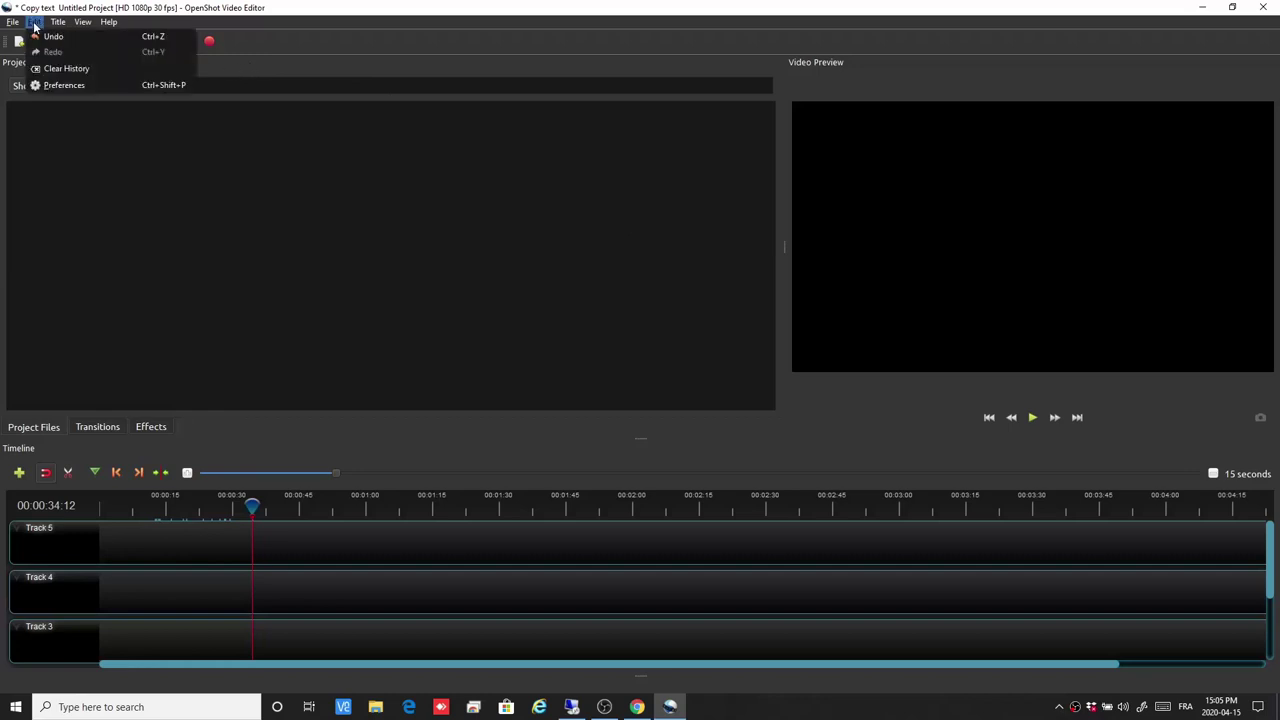
click(56, 86)
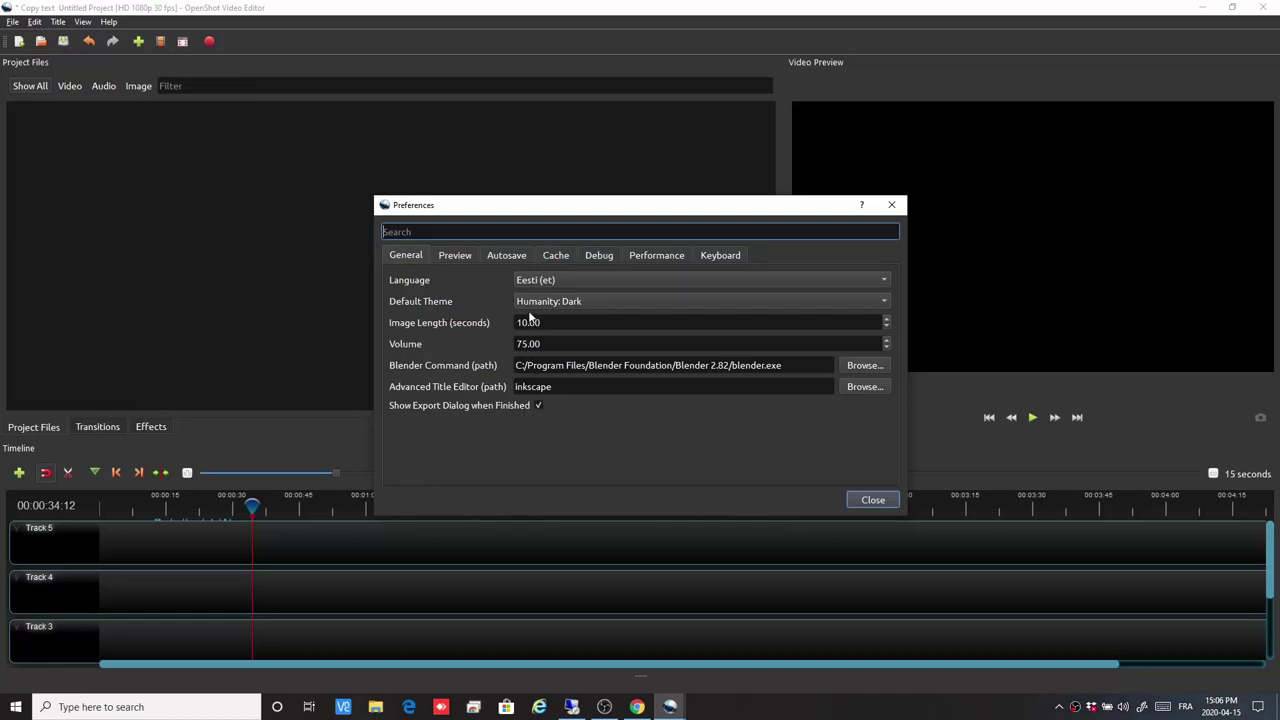
drag(483, 207, 399, 200)
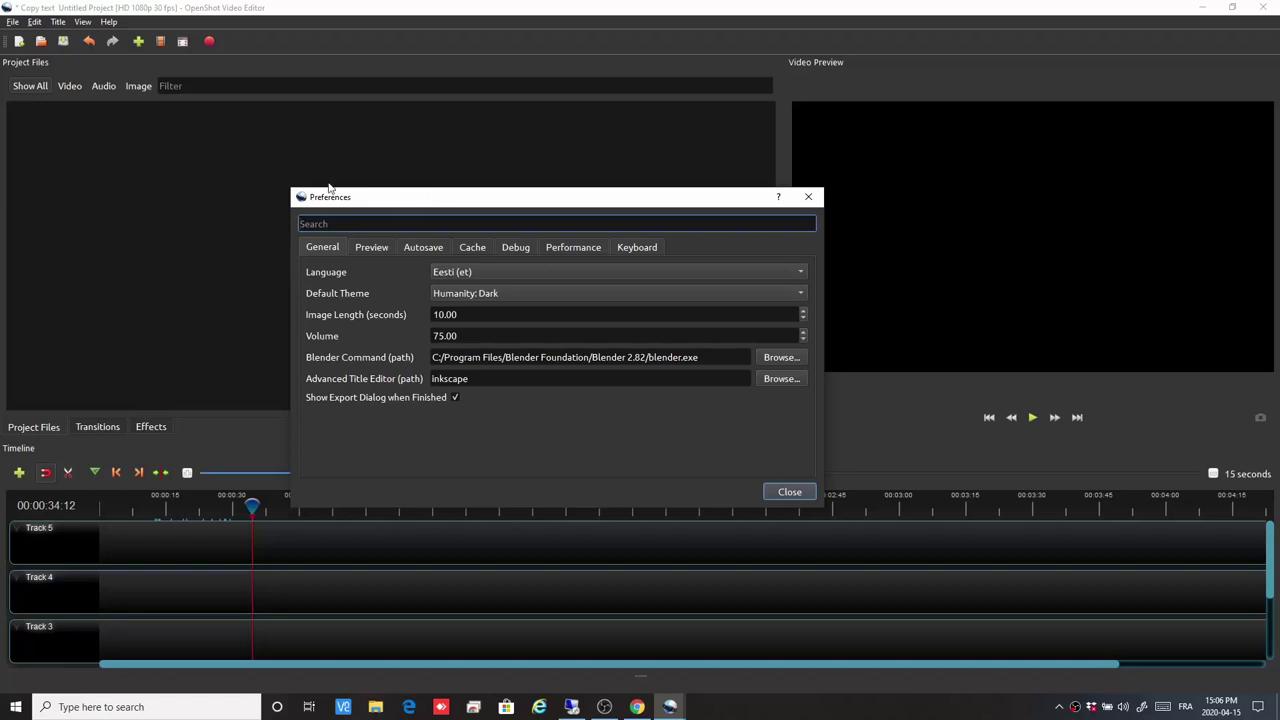
drag(401, 206, 348, 189)
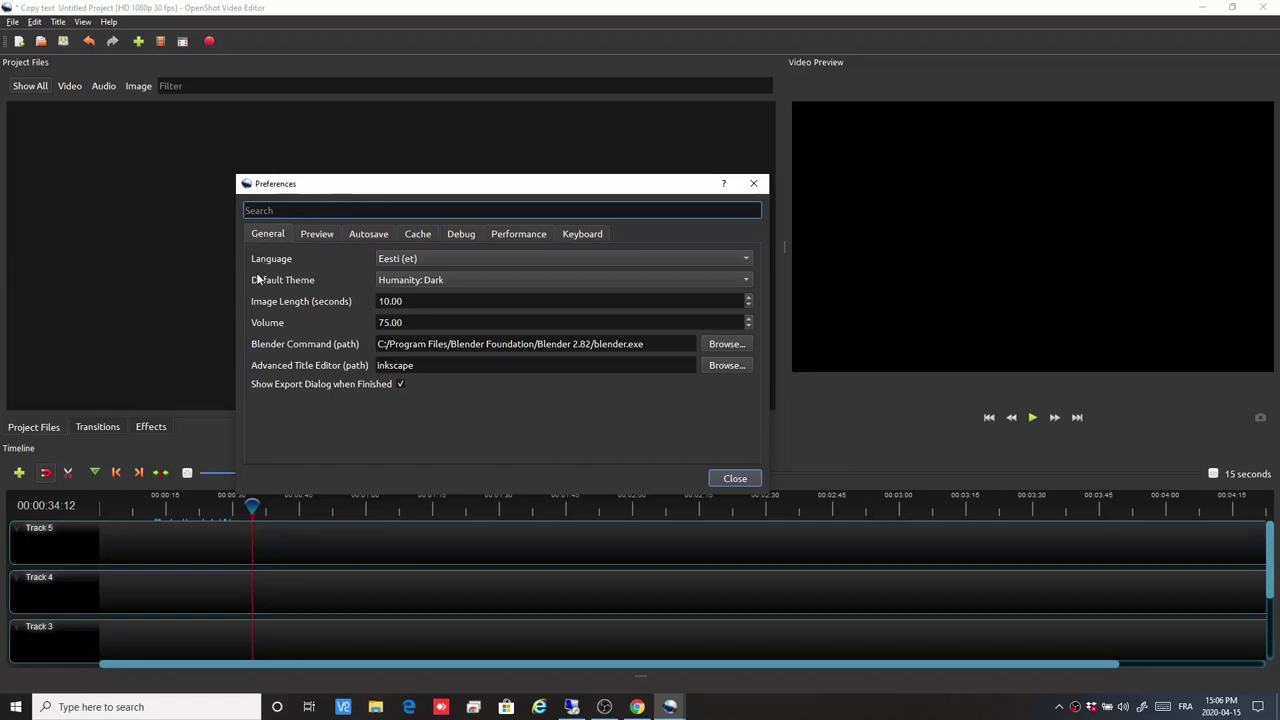
Set the interface language to Default, close the preferences and acknowledge the restart notice.
click(747, 259)
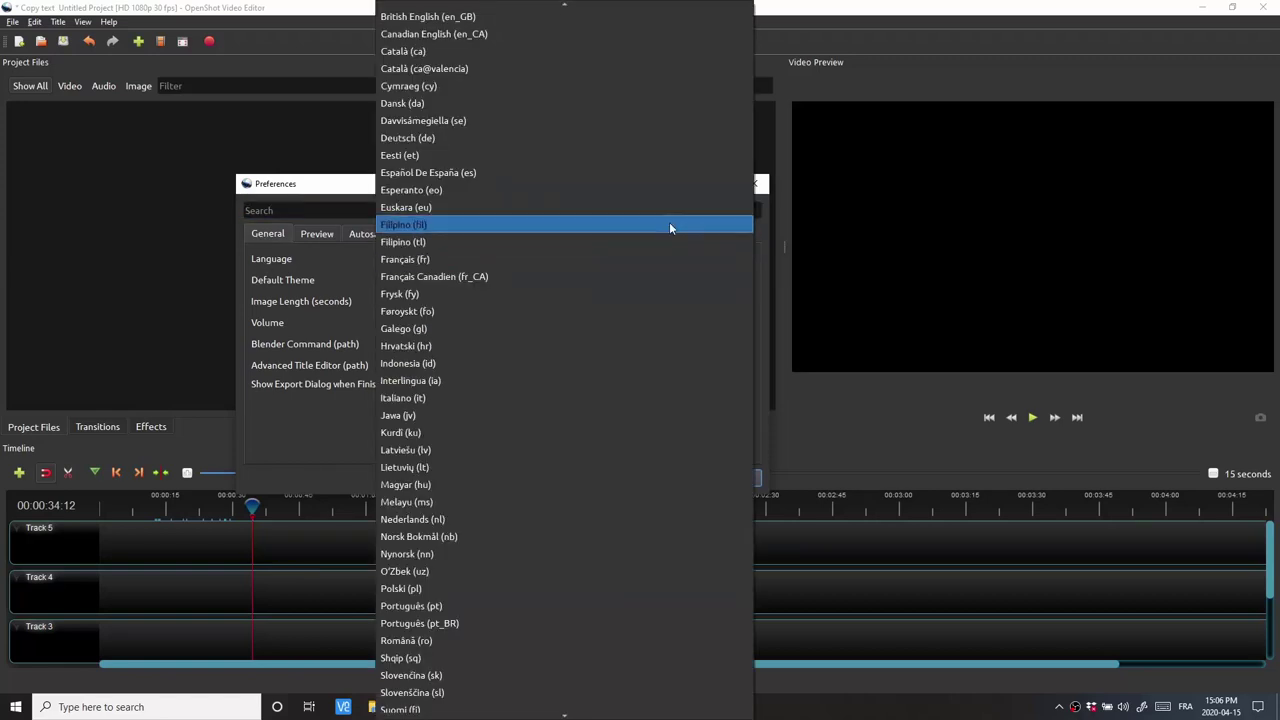
scroll(669, 222, up, 3)
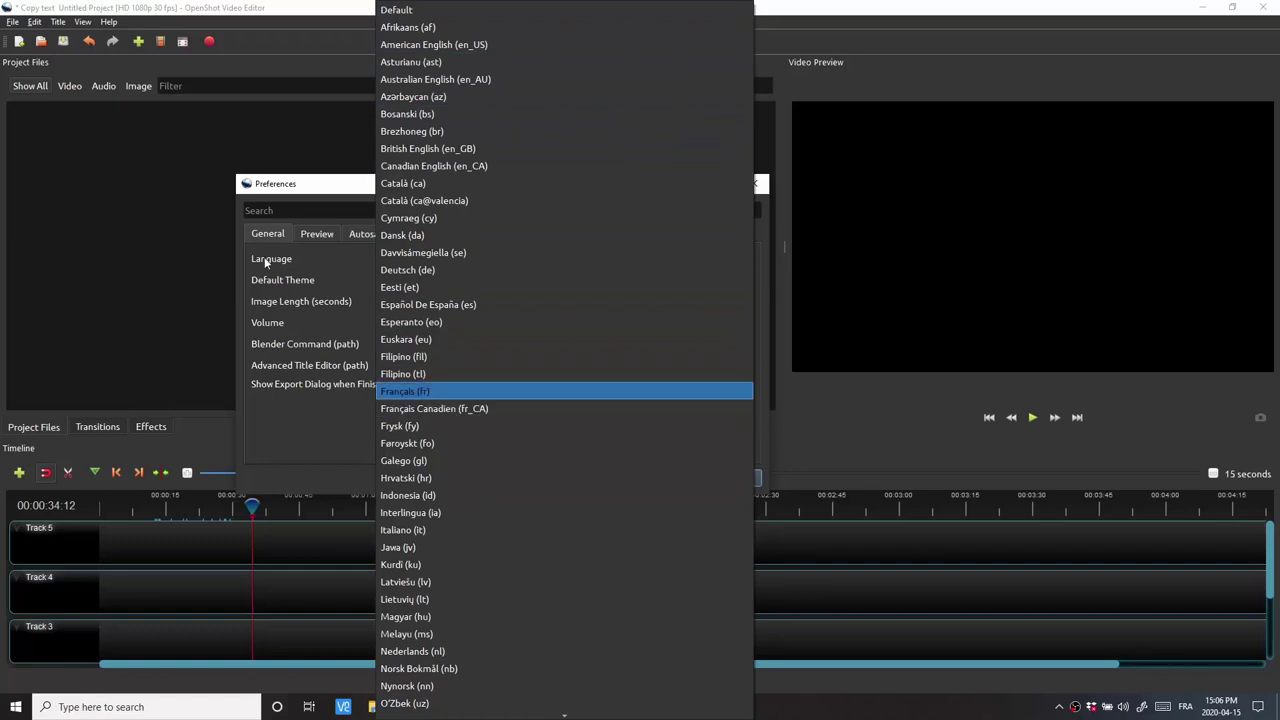
click(399, 11)
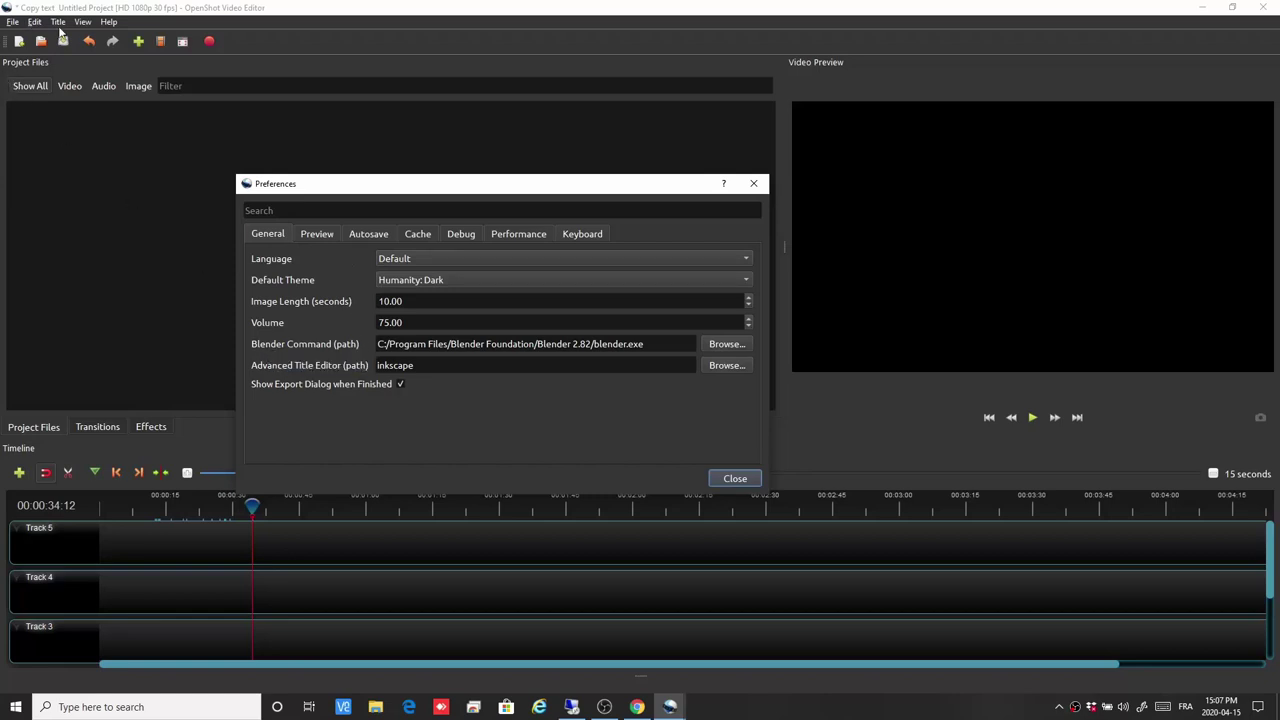
click(735, 478)
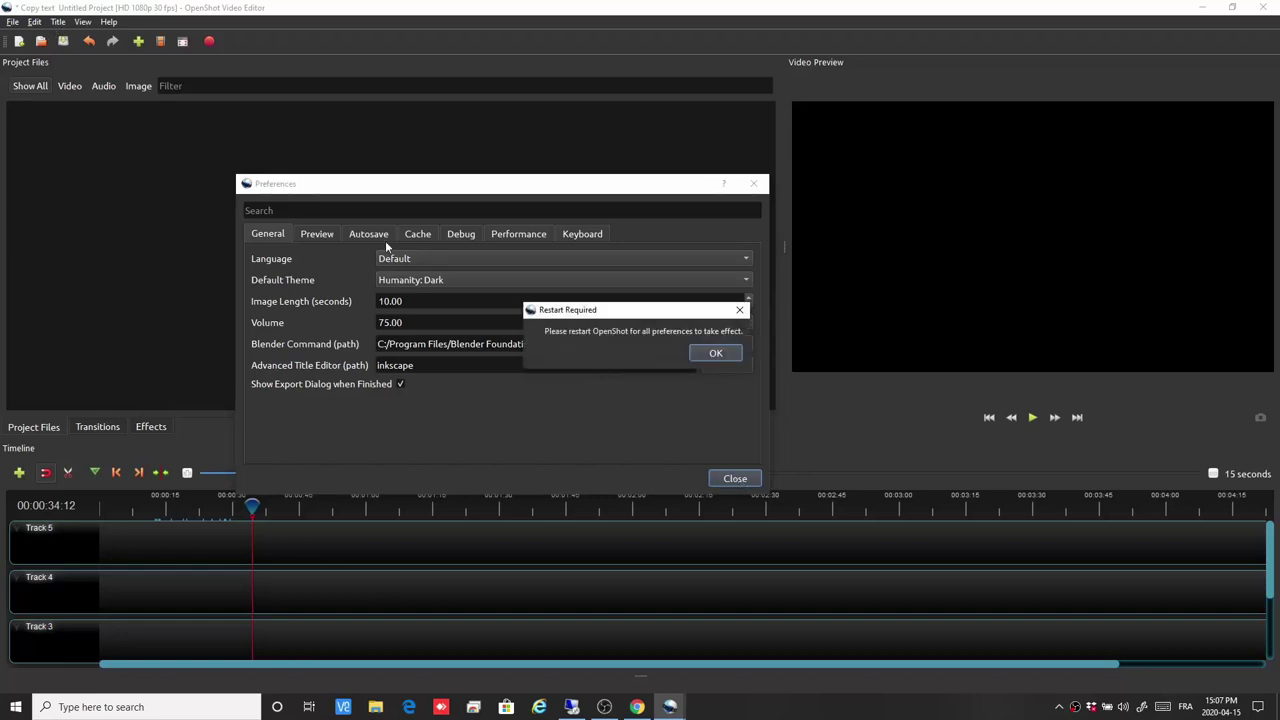
click(707, 352)
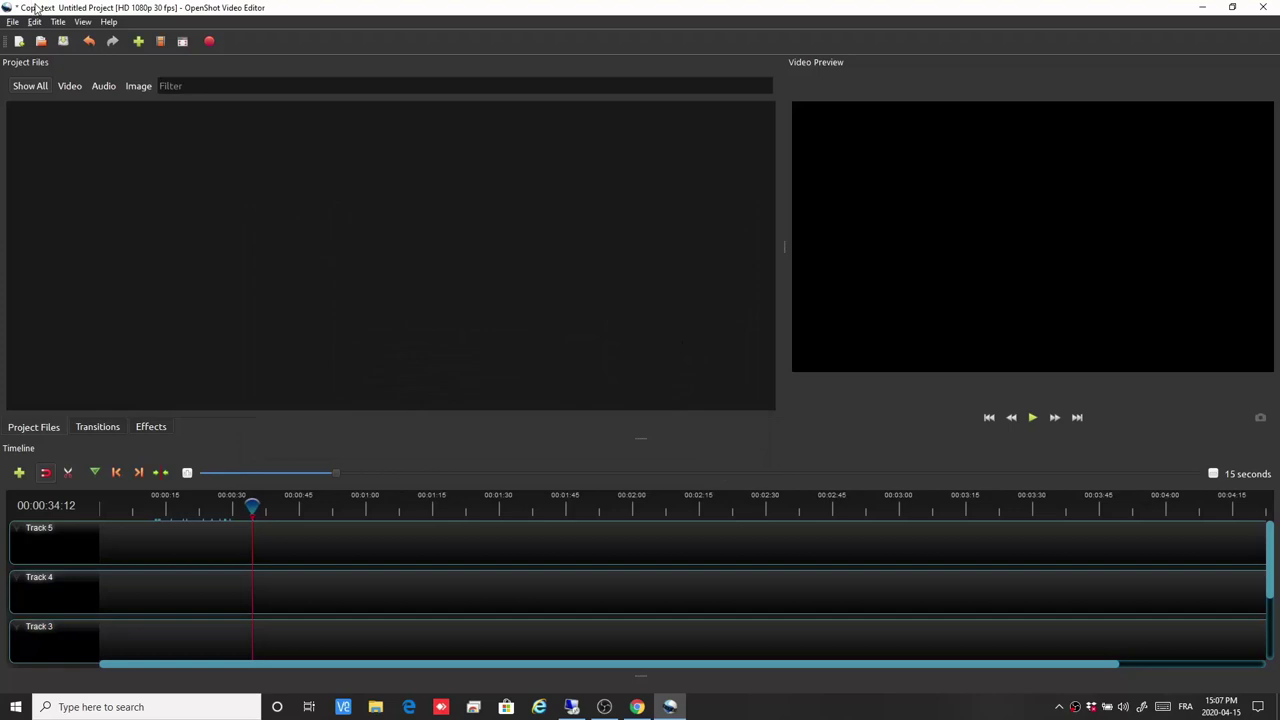
Examine the templates available for static titles and close the Titles window without creating one.
click(59, 22)
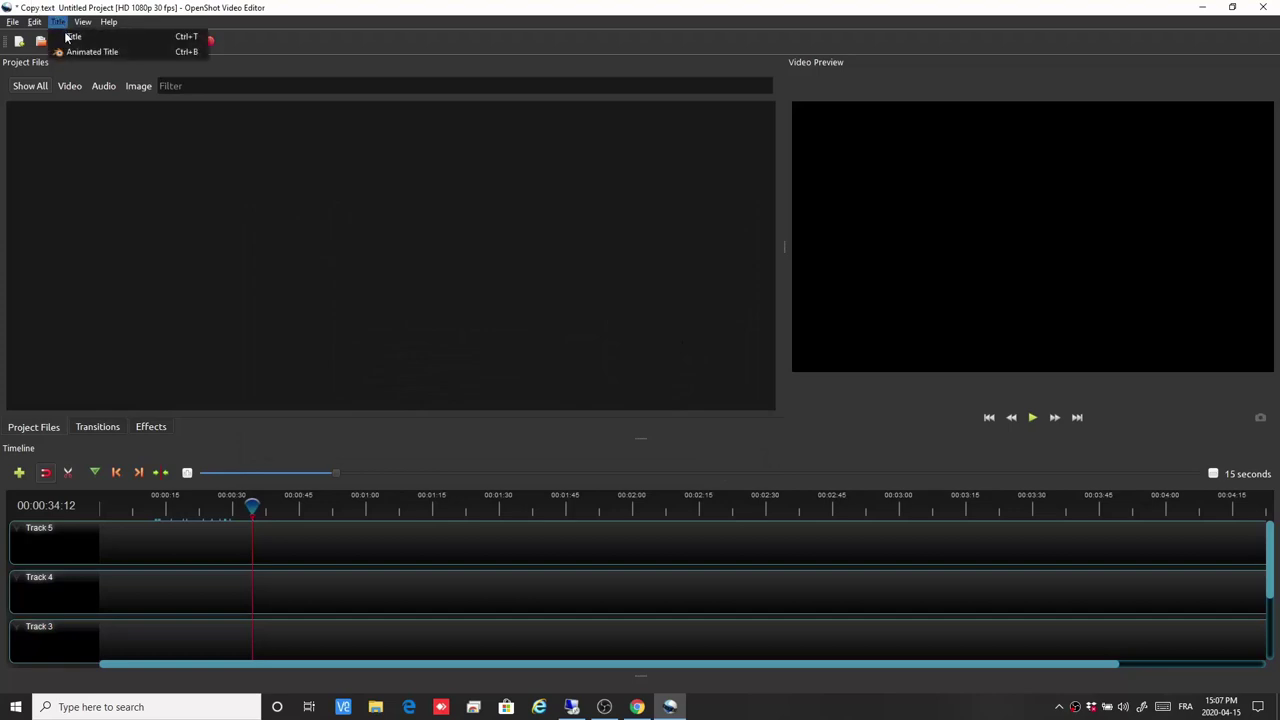
click(67, 38)
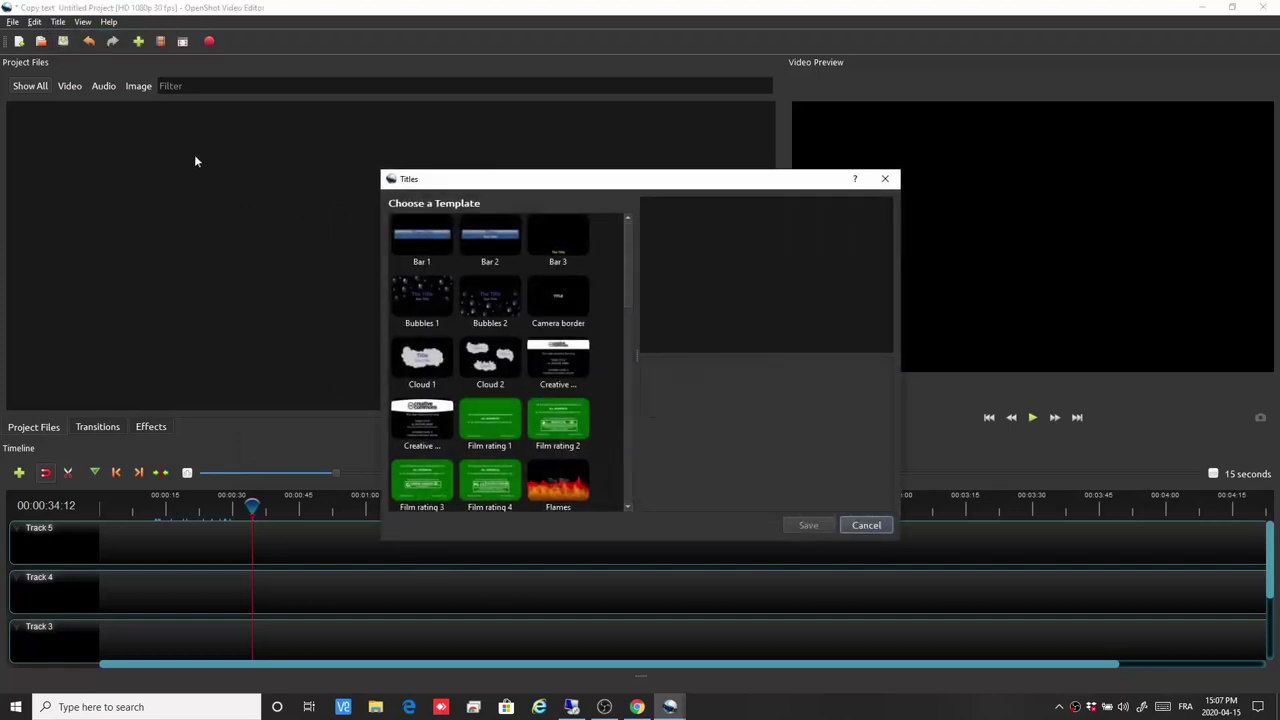
mouse_move(628, 250)
mouse_down()
mouse_move(627, 464)
mouse_move(616, 236)
mouse_up()
click(866, 525)
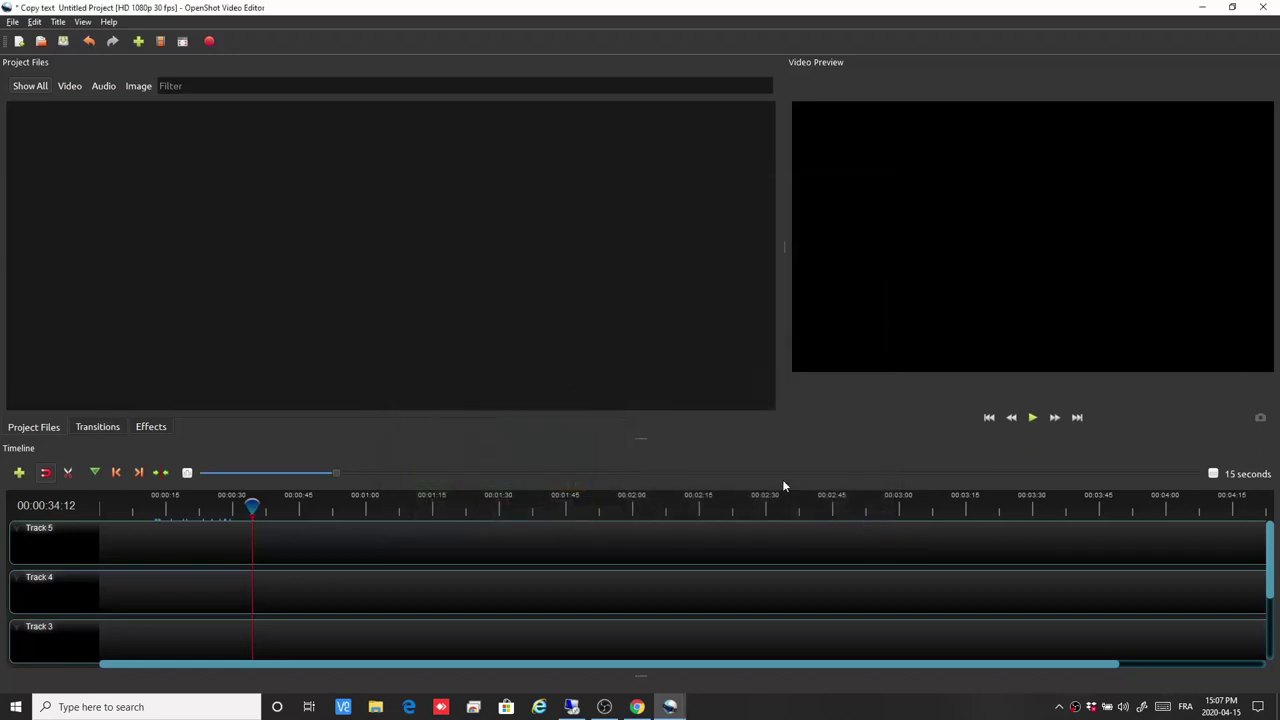
Examine the Blender-powered animated title templates and cancel without rendering any.
click(58, 22)
click(80, 52)
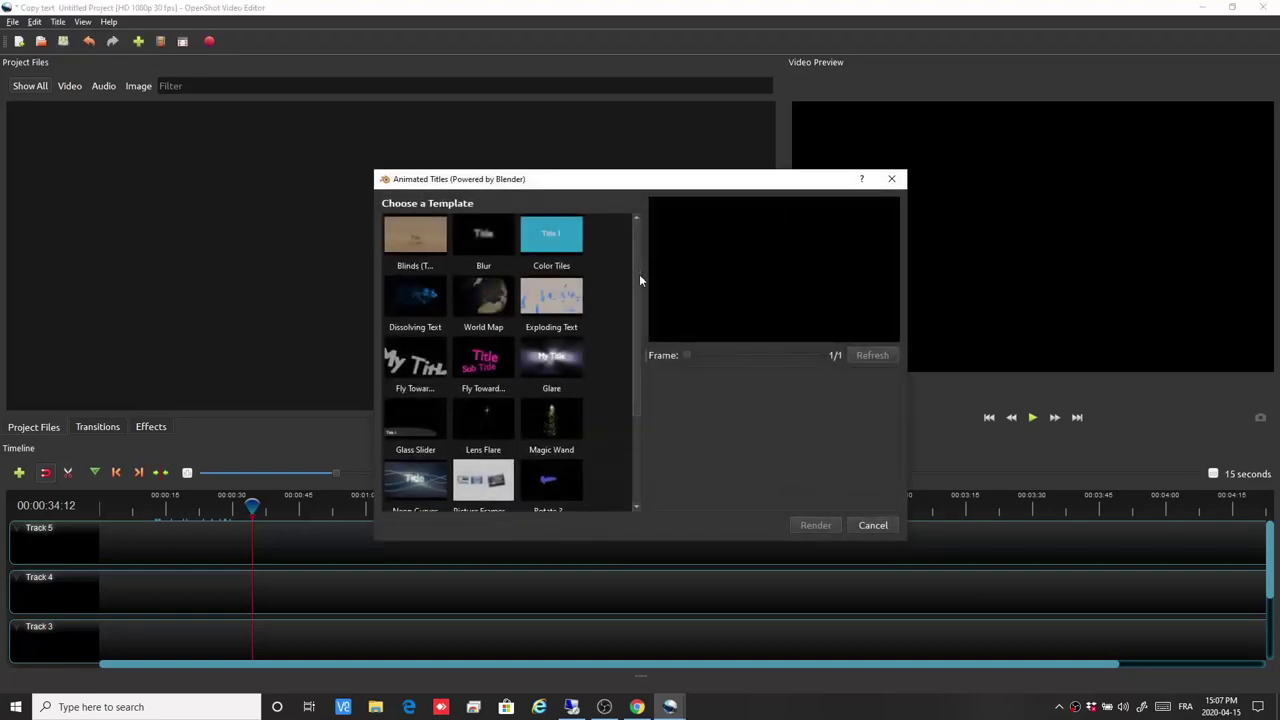
drag(639, 274, 641, 316)
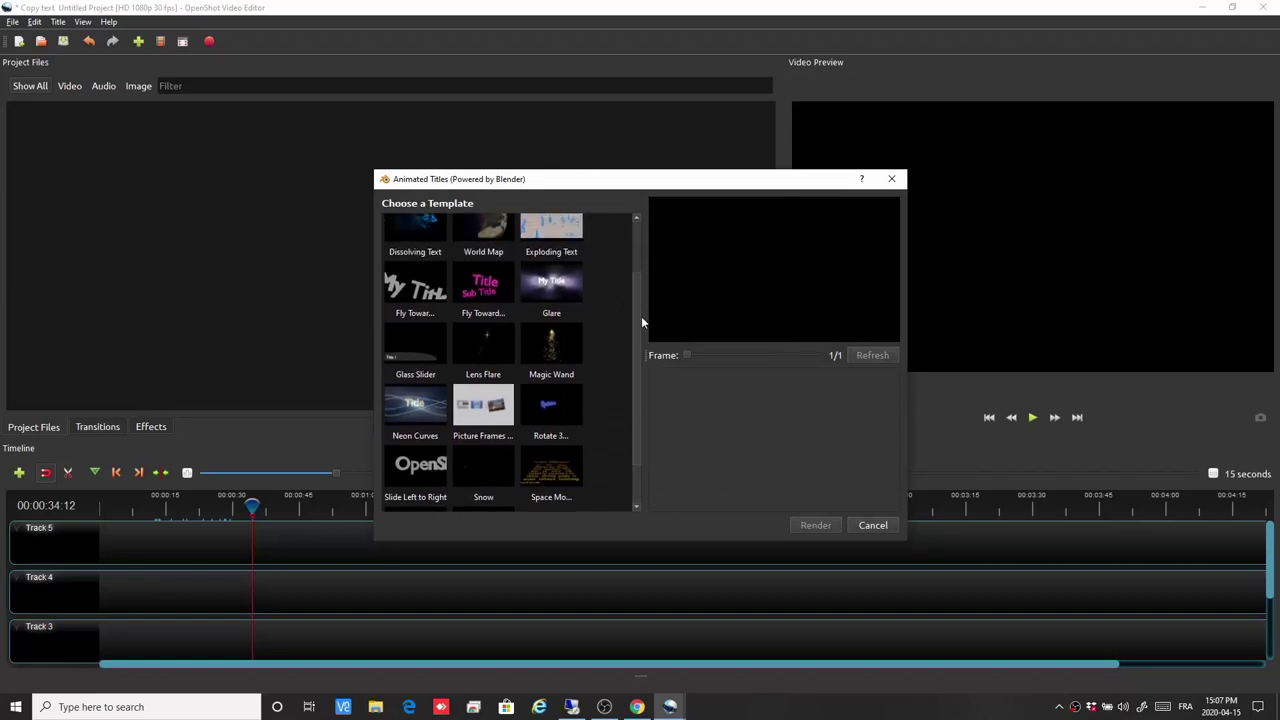
click(872, 527)
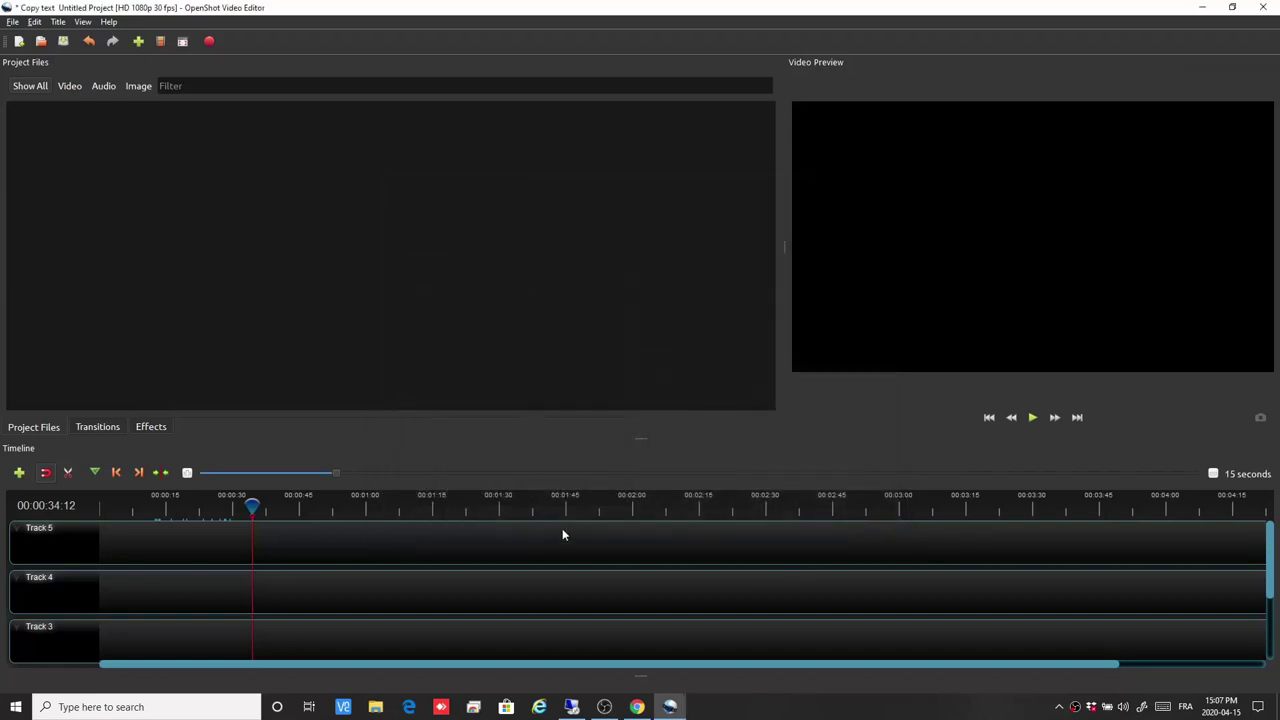
Switch to Chrome, view the blender.org home page and return to OpenShot.
click(637, 706)
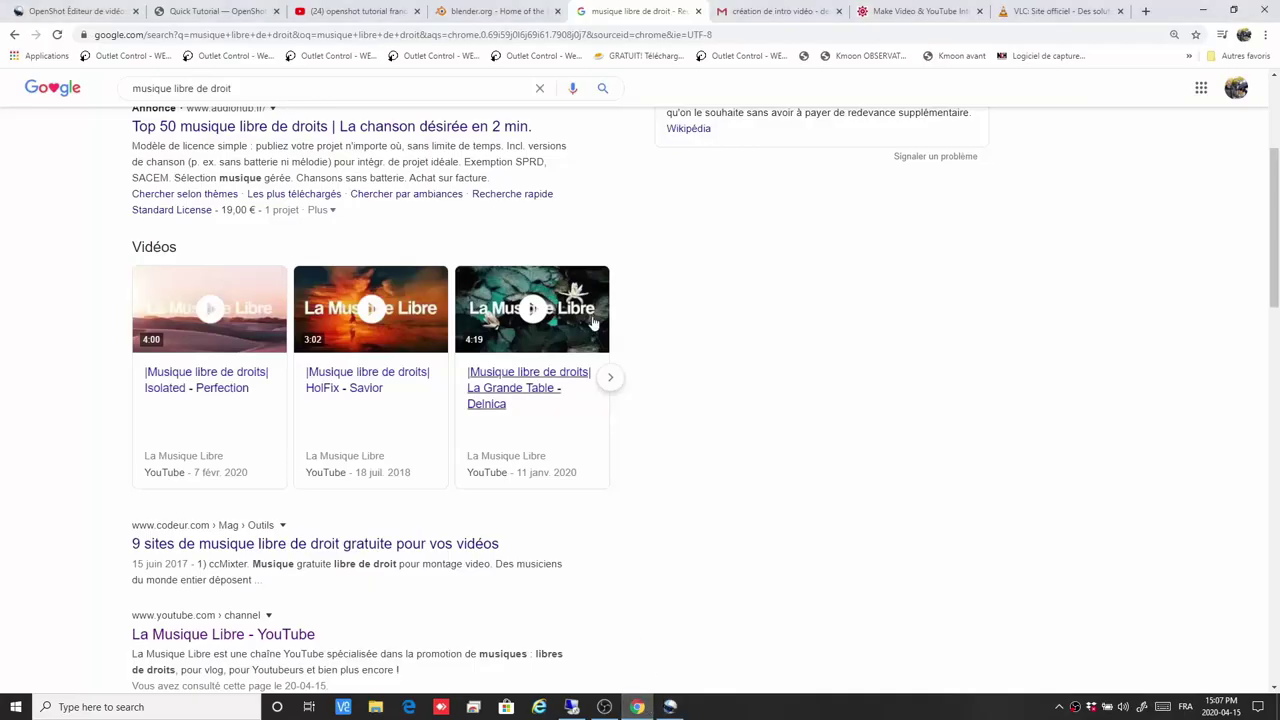
click(492, 19)
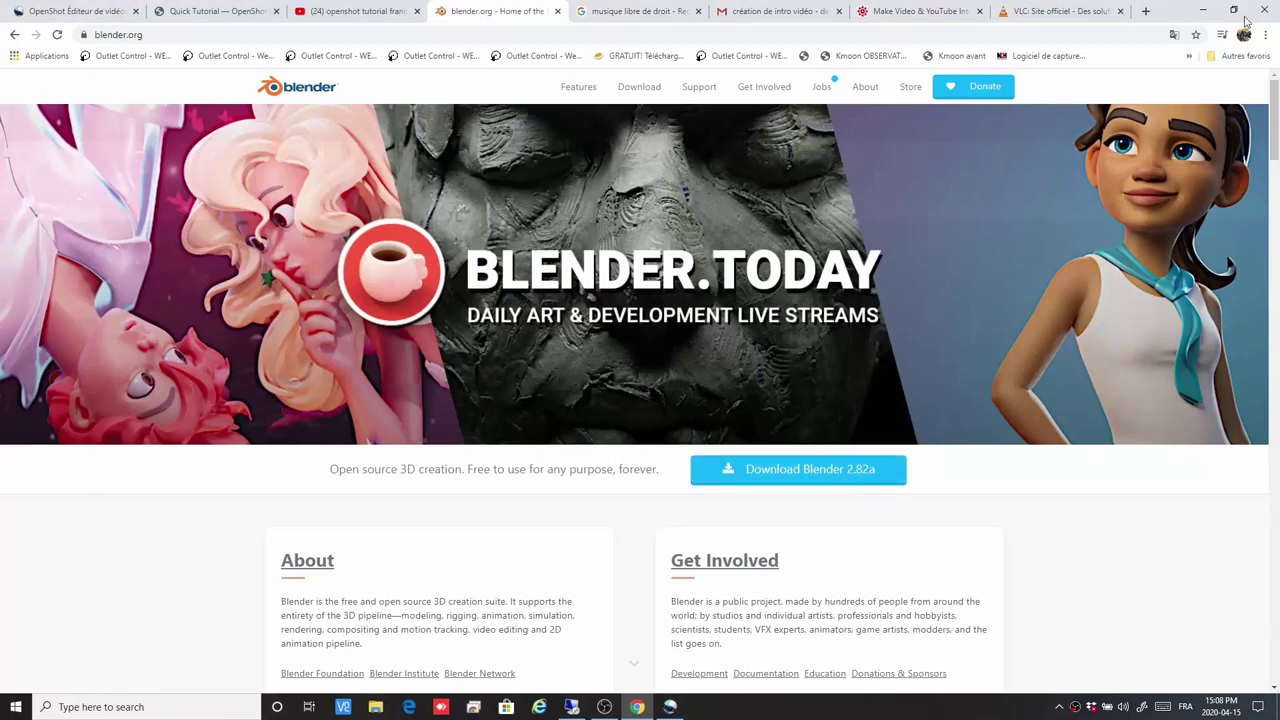
click(1201, 12)
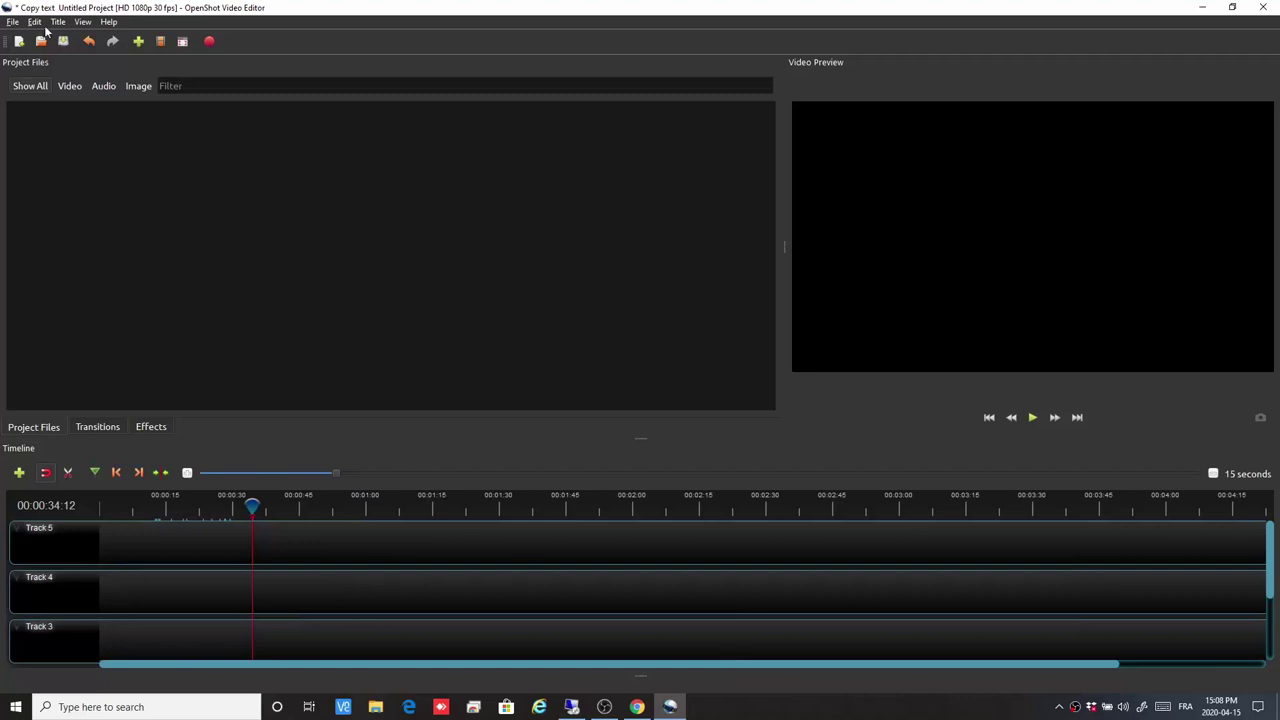
Open the Preferences and examine the general settings, focusing on the Blender command path.
click(34, 22)
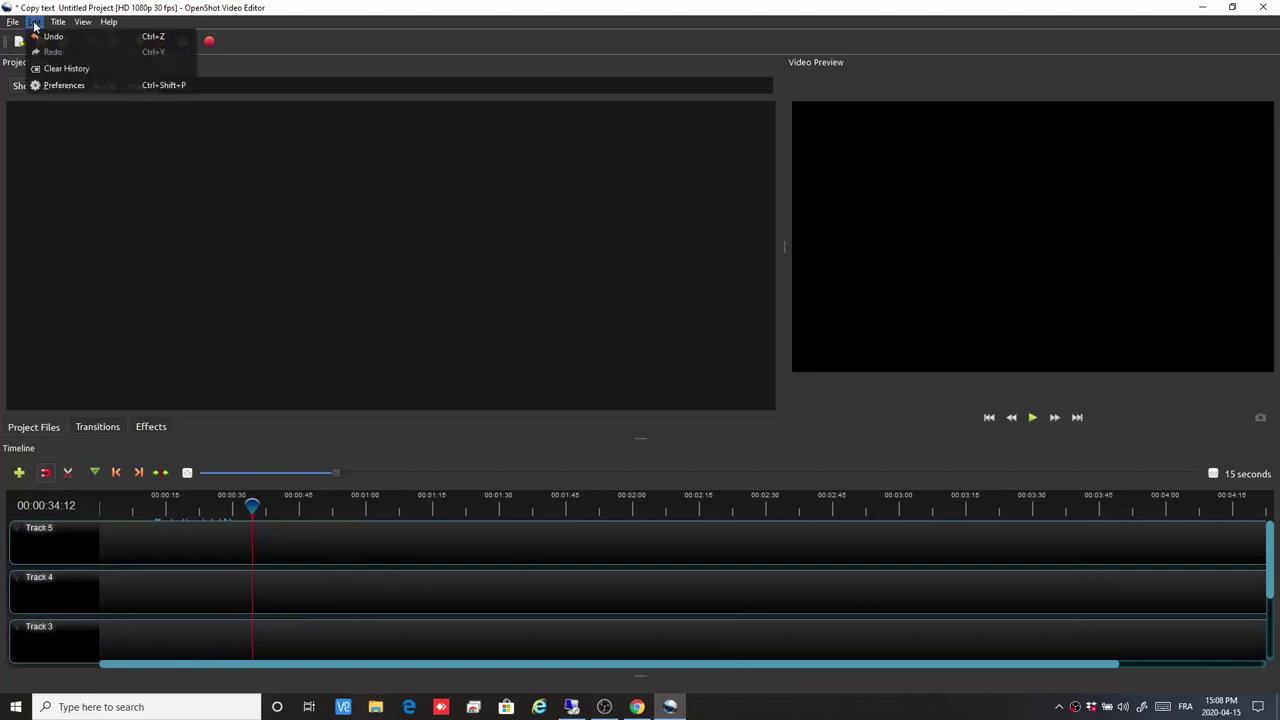
click(60, 85)
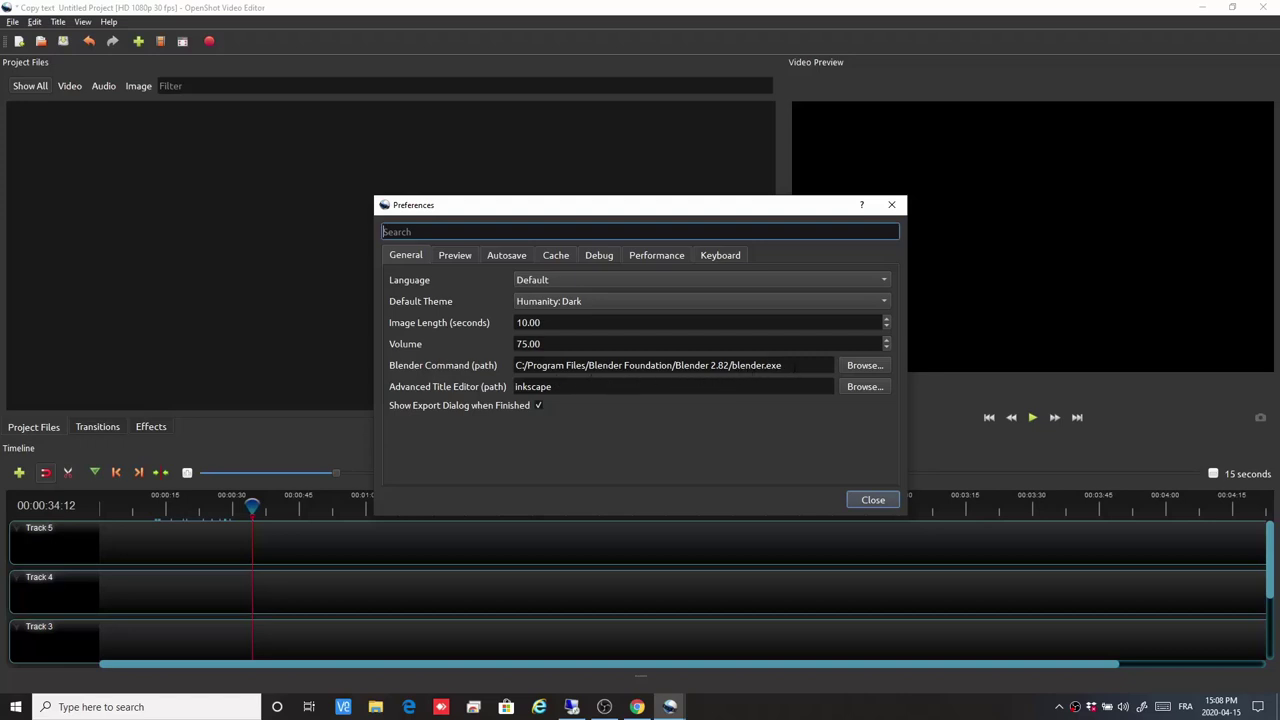
click(795, 366)
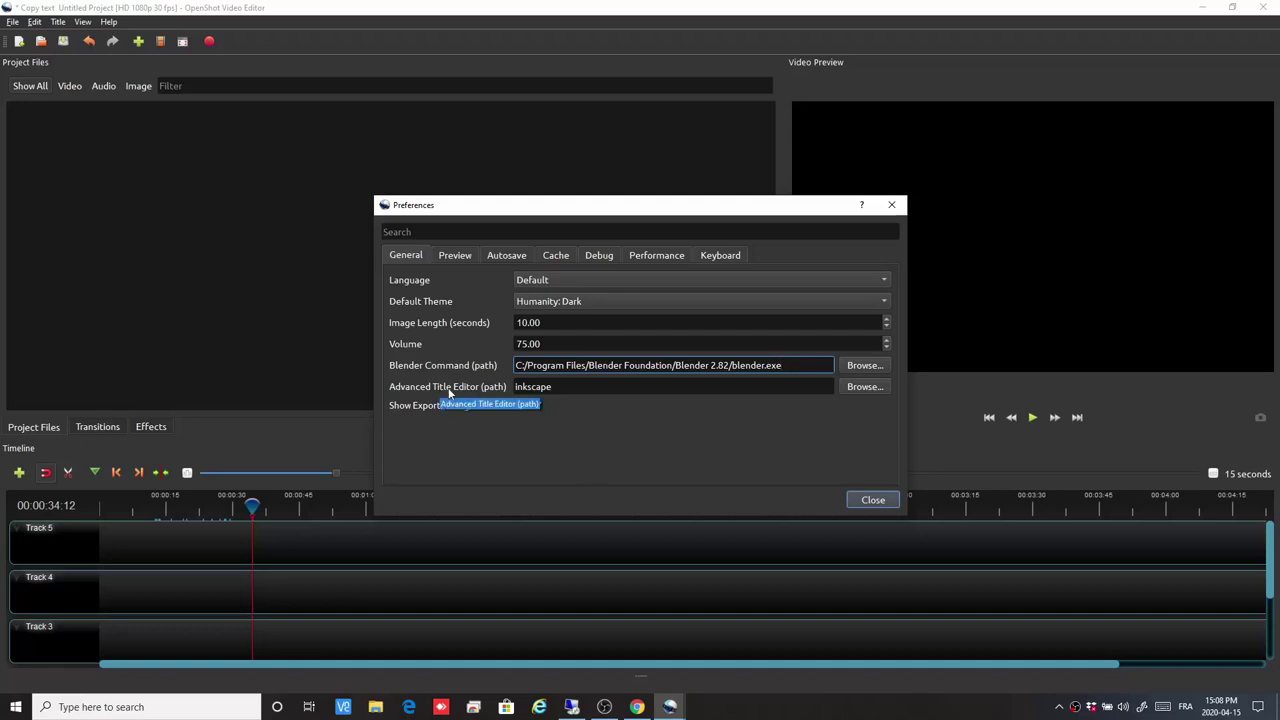
Examine the Preview defaults and the Autosave settings, including the autosave interval in minutes.
click(449, 257)
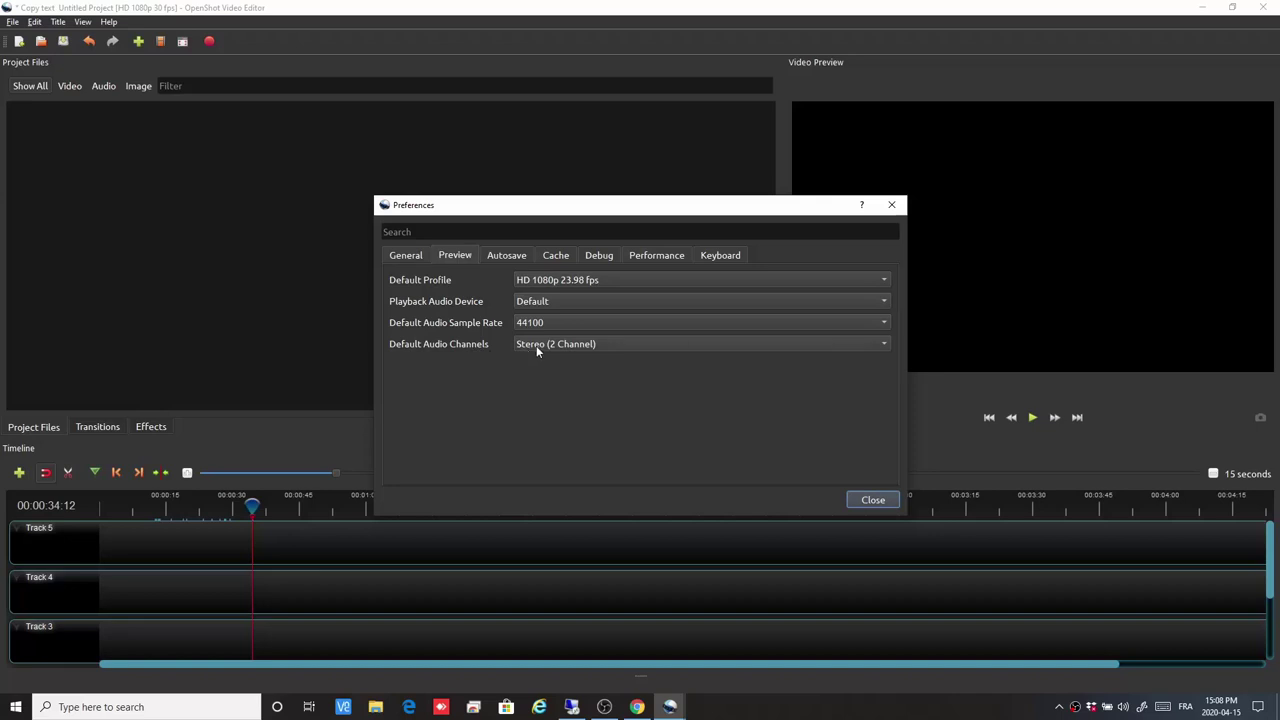
click(508, 256)
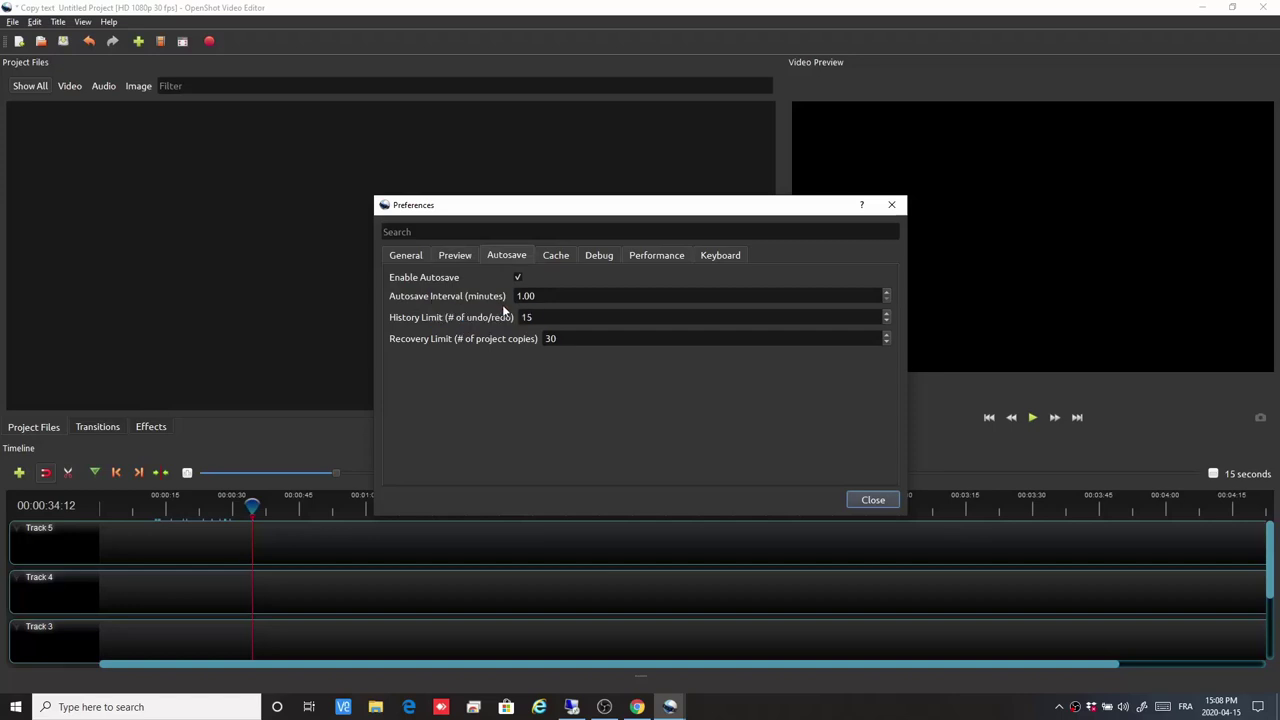
click(890, 299)
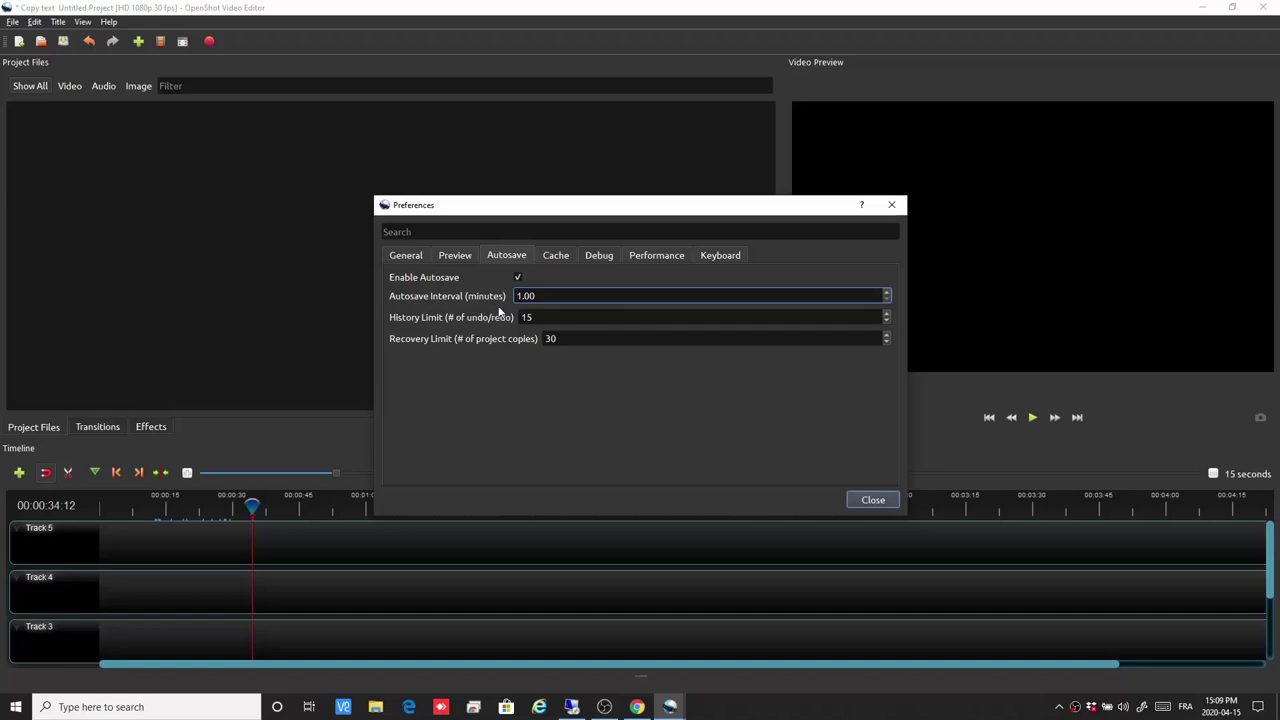
Examine the Cache, Debug and Performance preferences and the list of keyboard shortcuts, and close the Preferences.
click(563, 256)
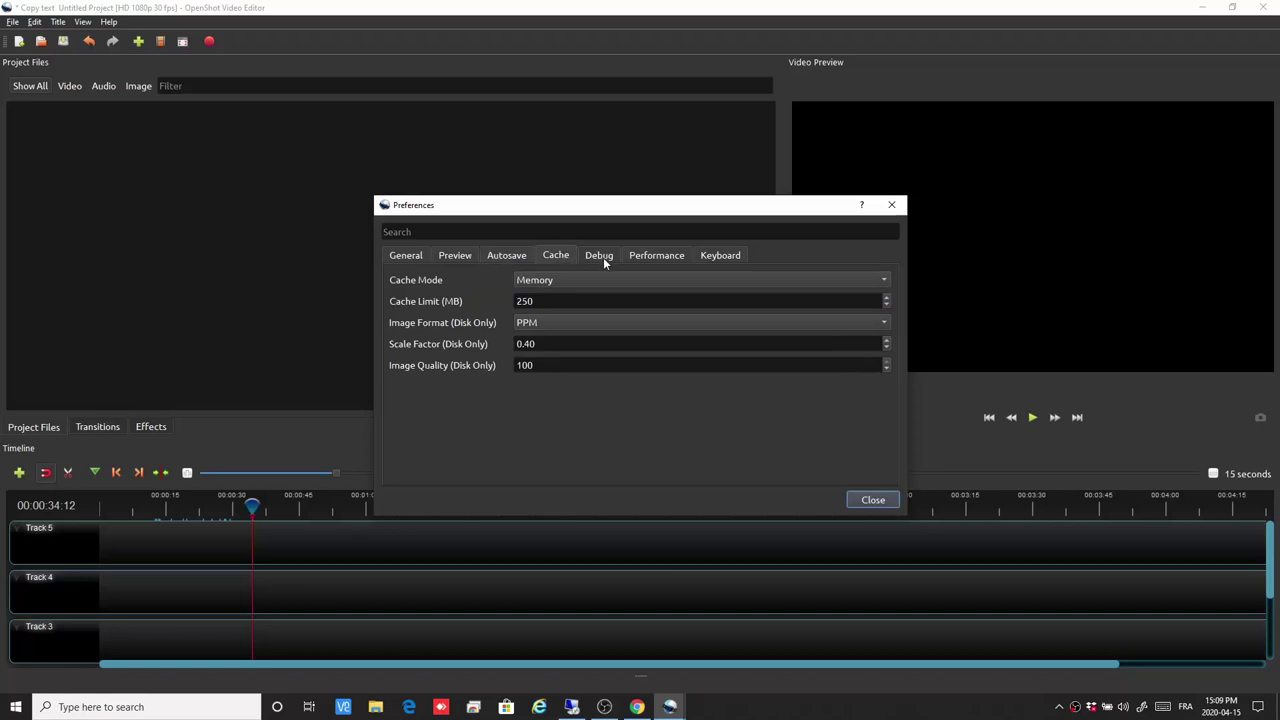
click(602, 255)
click(654, 257)
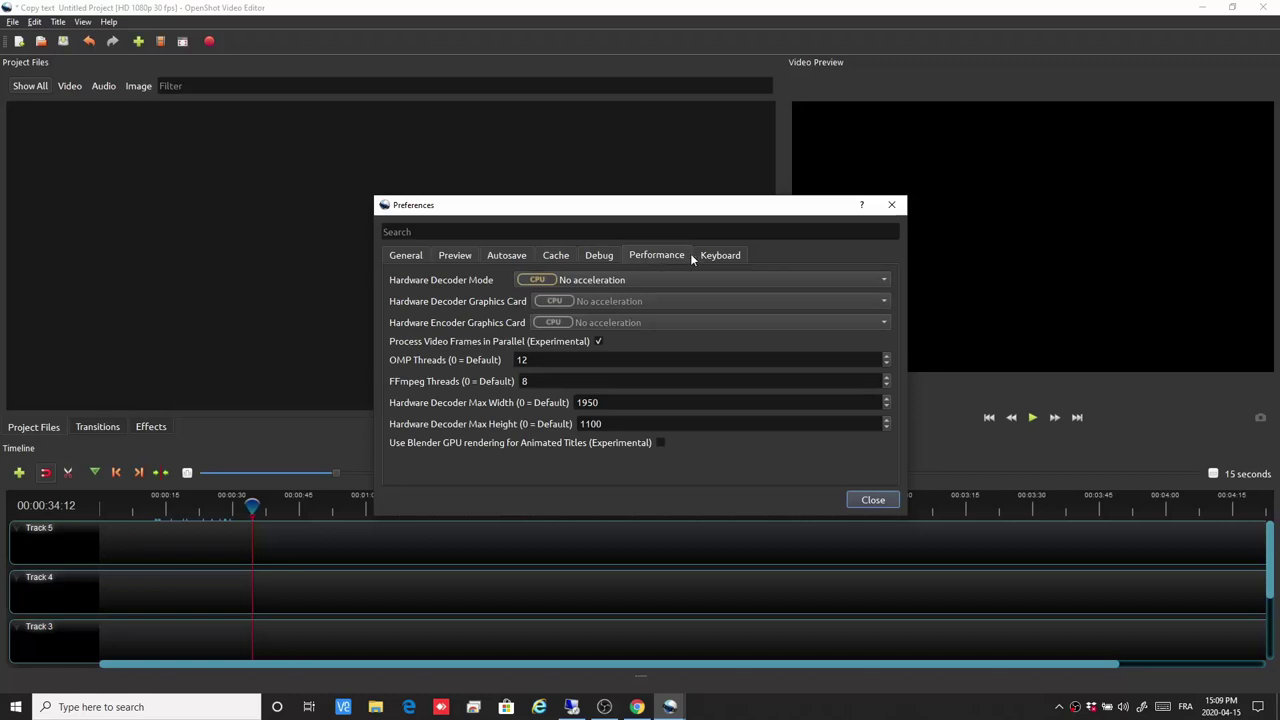
click(717, 256)
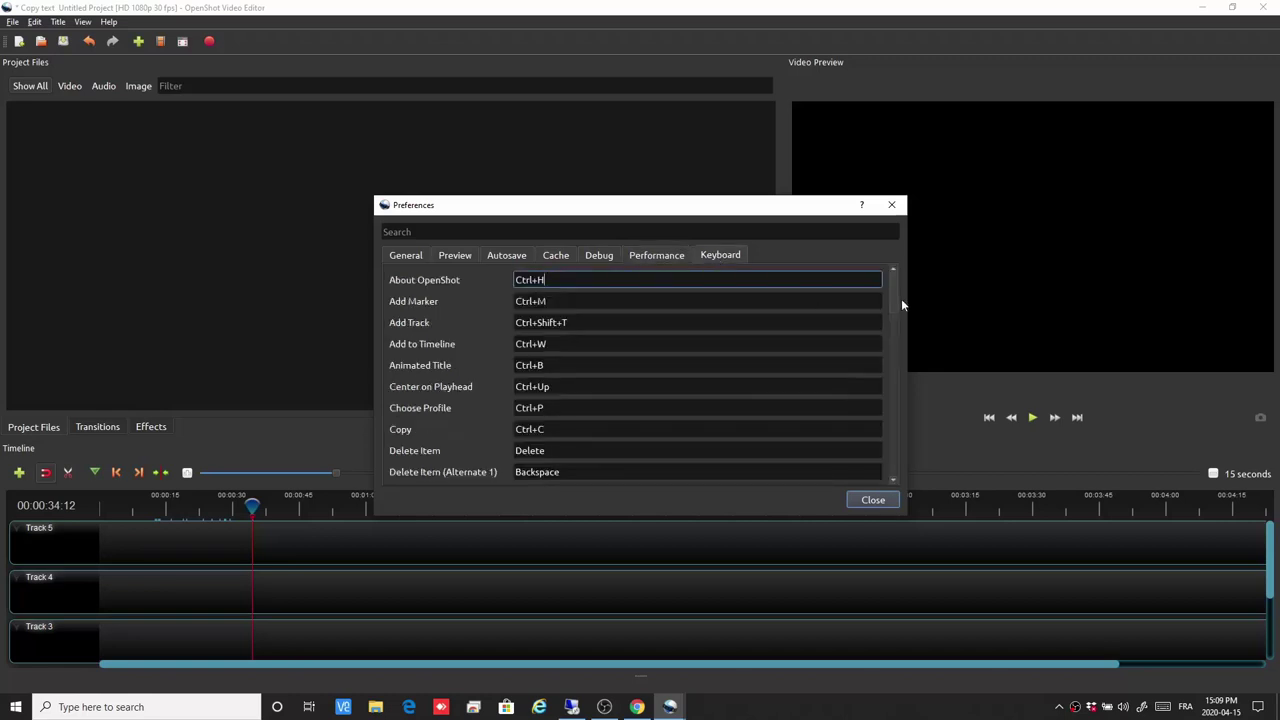
drag(895, 289, 902, 330)
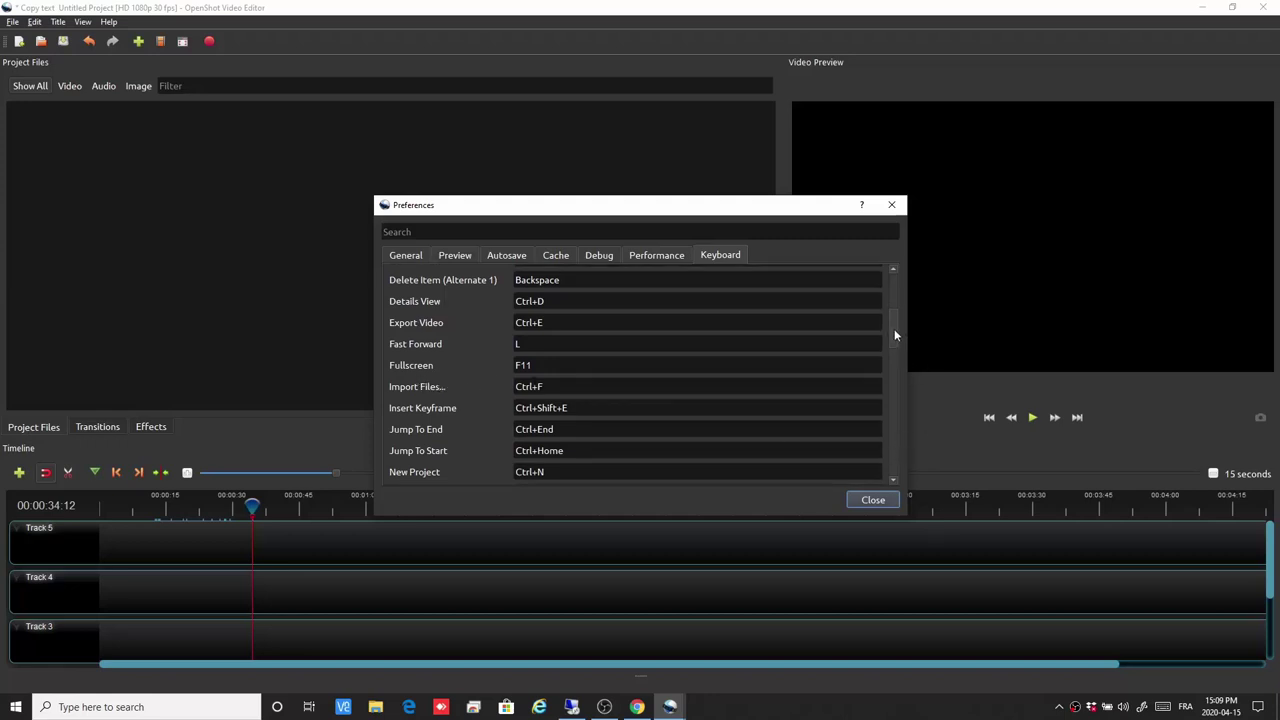
drag(895, 335, 907, 401)
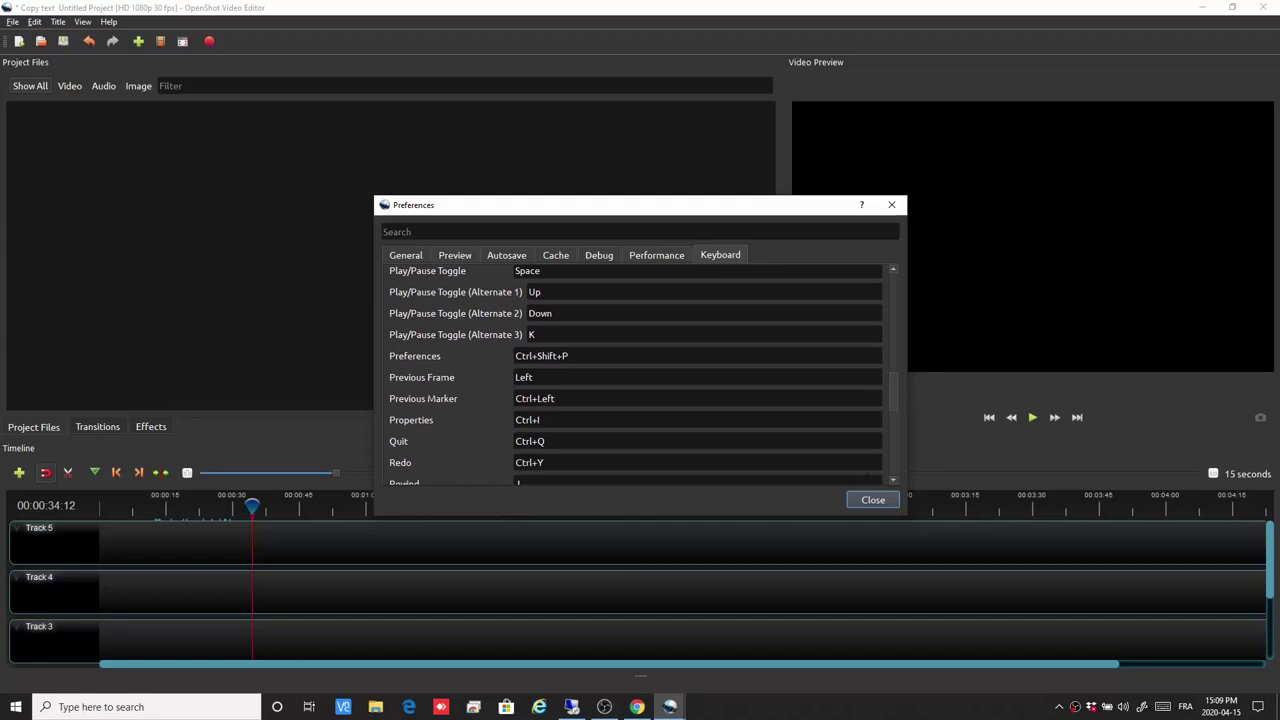
click(886, 503)
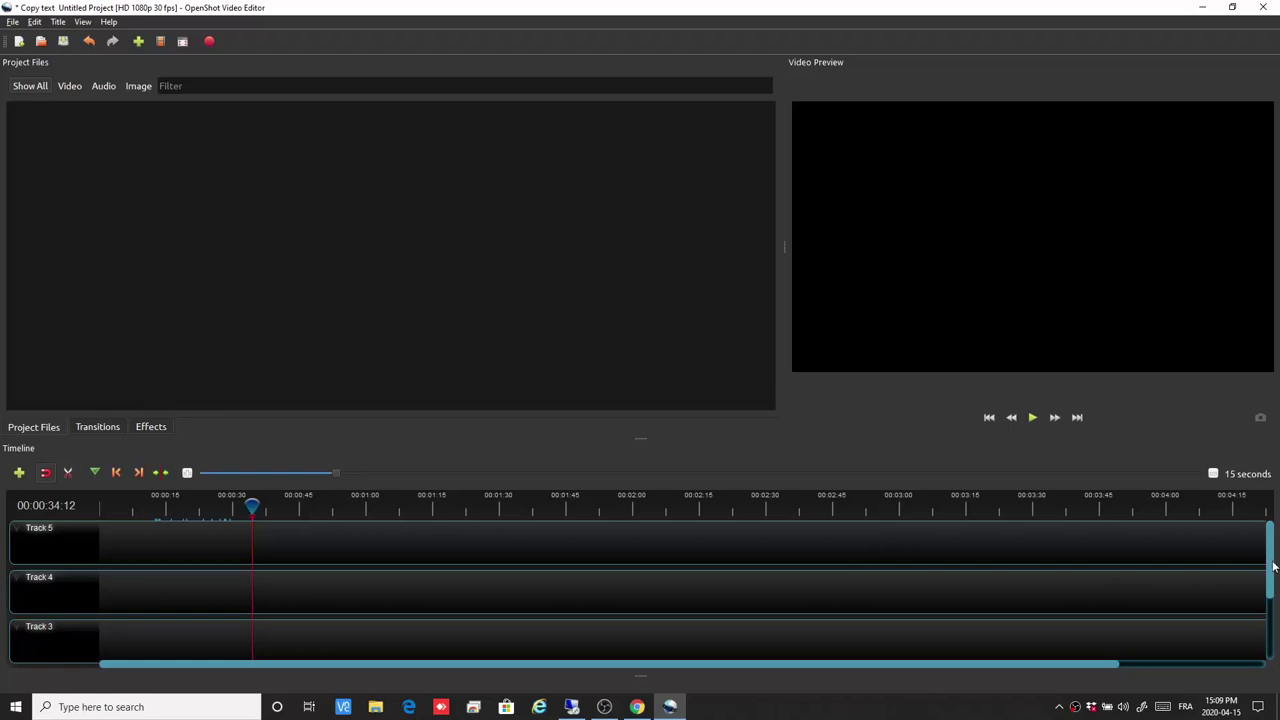
Examine the timeline's tracks from Track 5 down to Track 1, and check the options available for Track 2.
scroll(667, 626, down, 3)
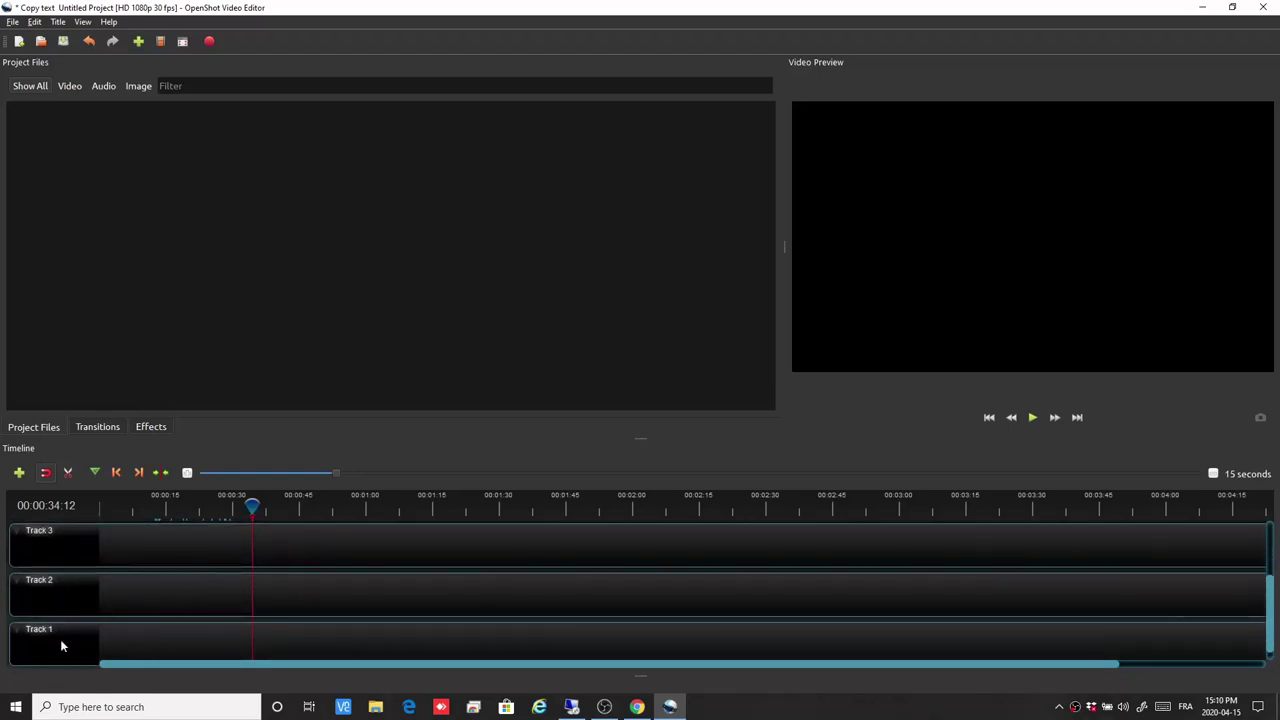
scroll(250, 616, up, 3)
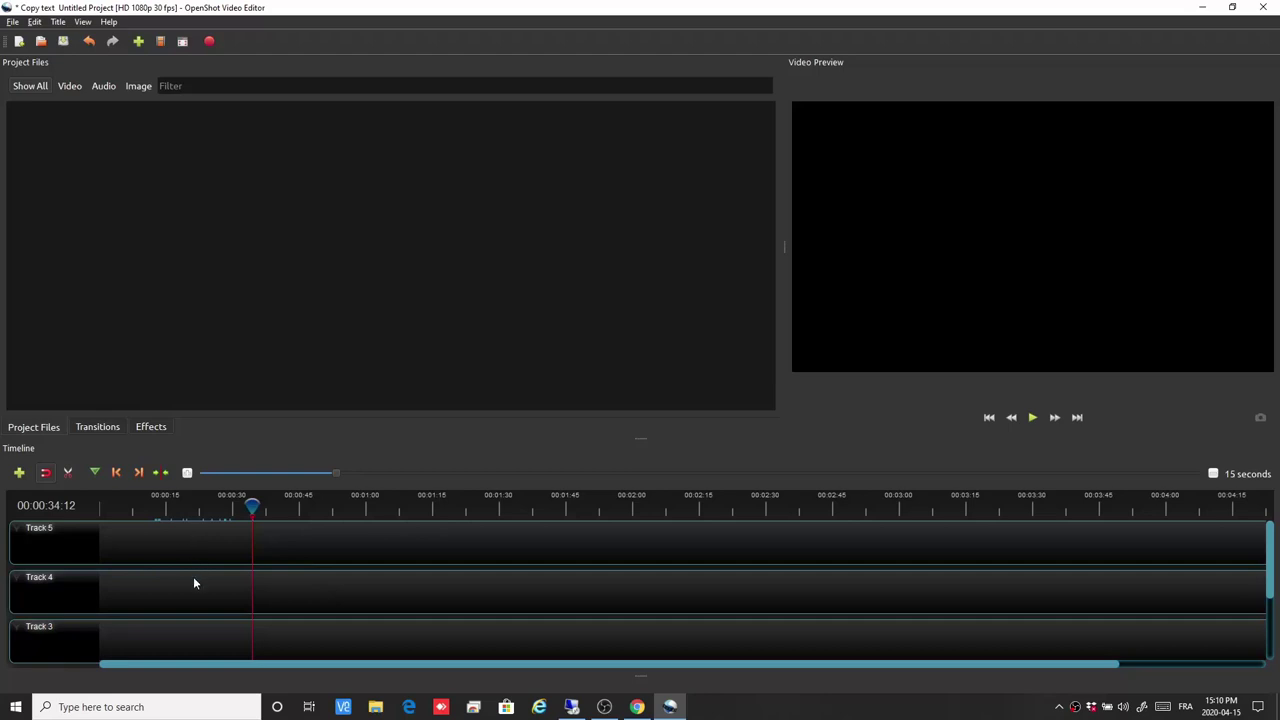
scroll(178, 543, up, 2)
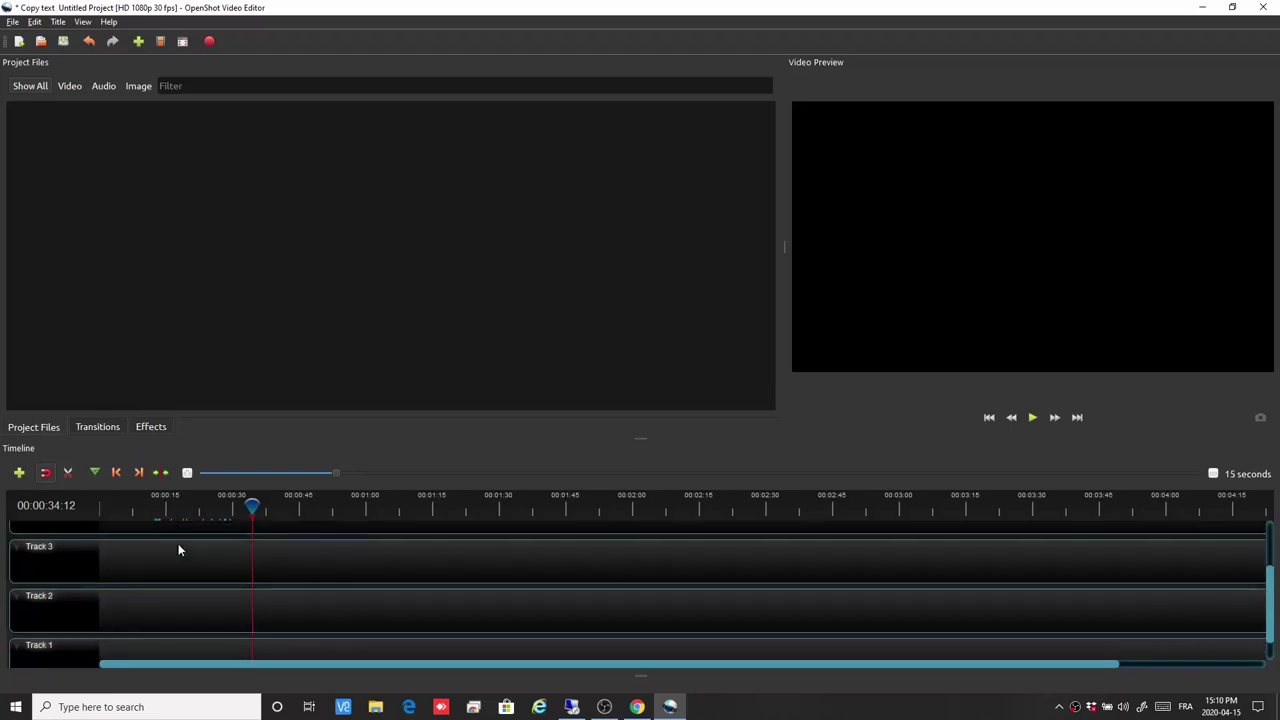
scroll(251, 562, down, 2)
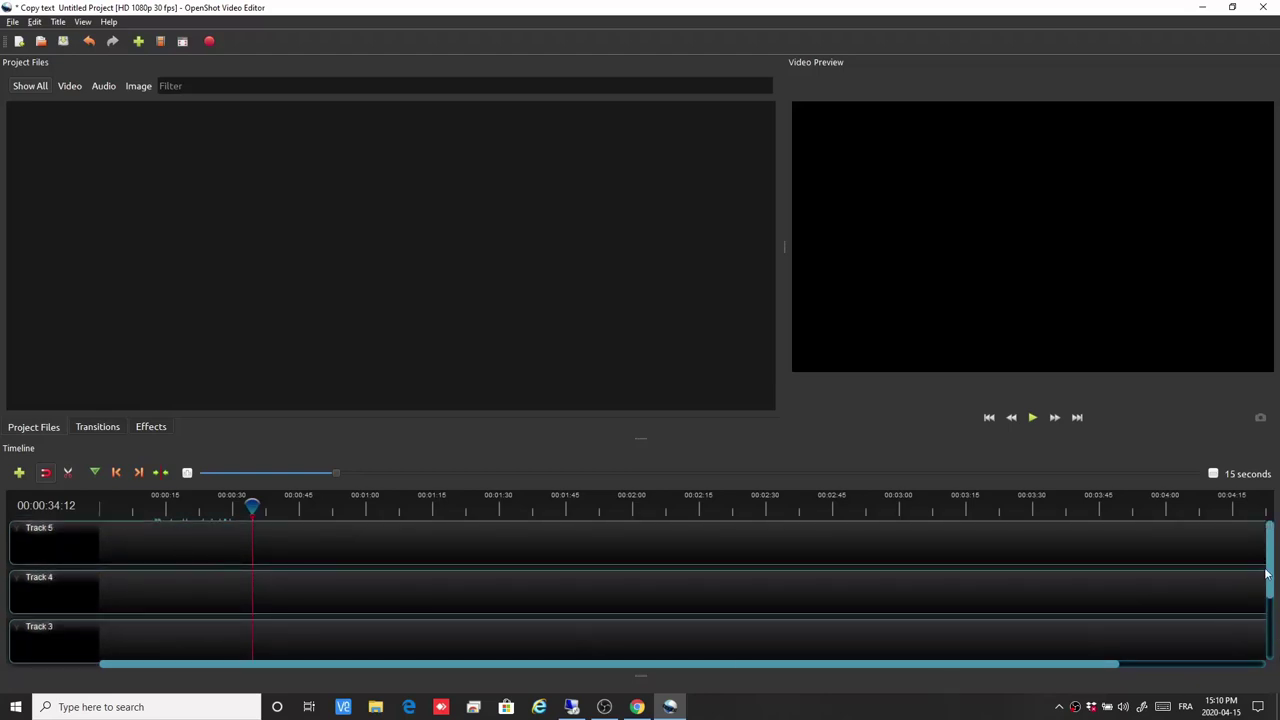
scroll(1270, 570, down, 1)
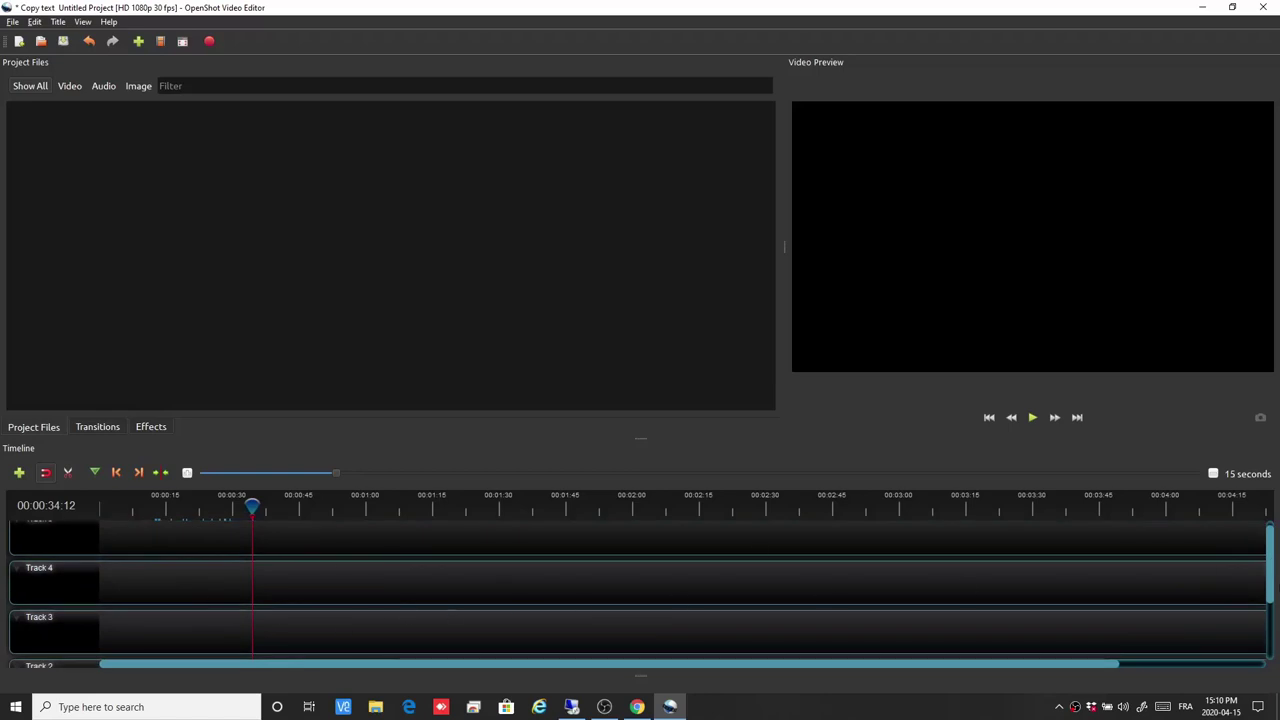
scroll(1270, 574, up, 1)
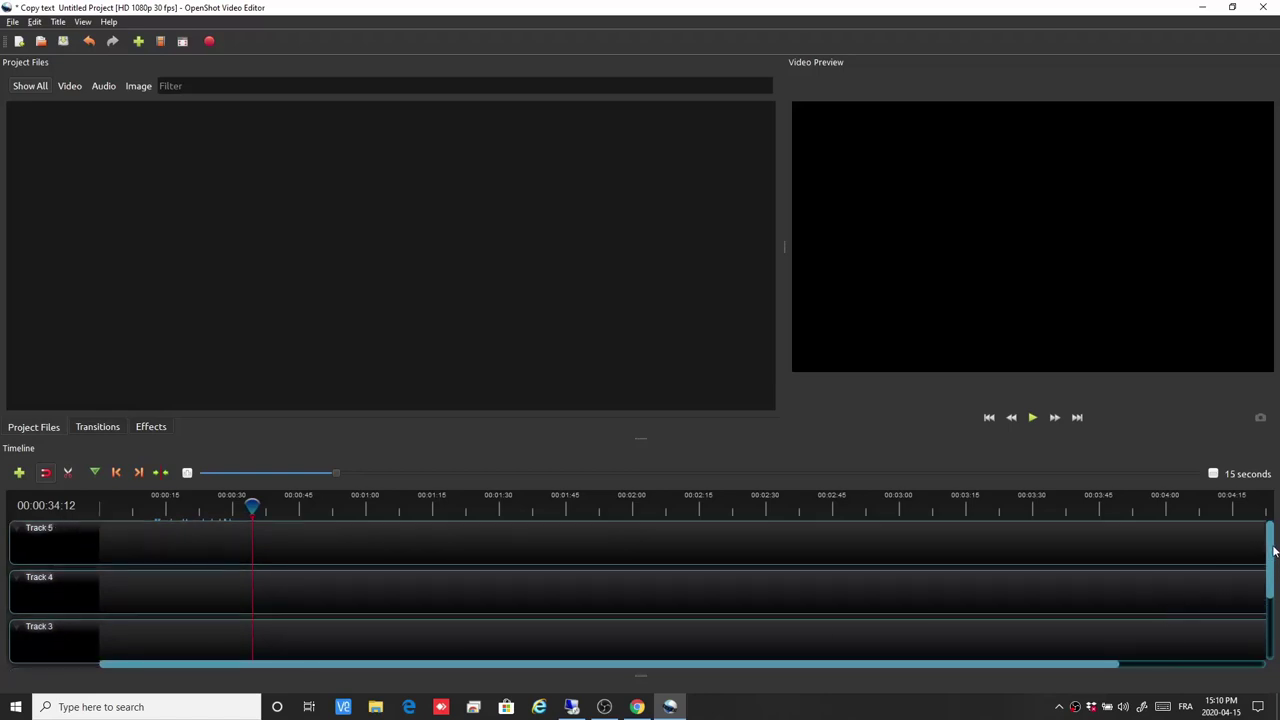
scroll(1265, 548, down, 5)
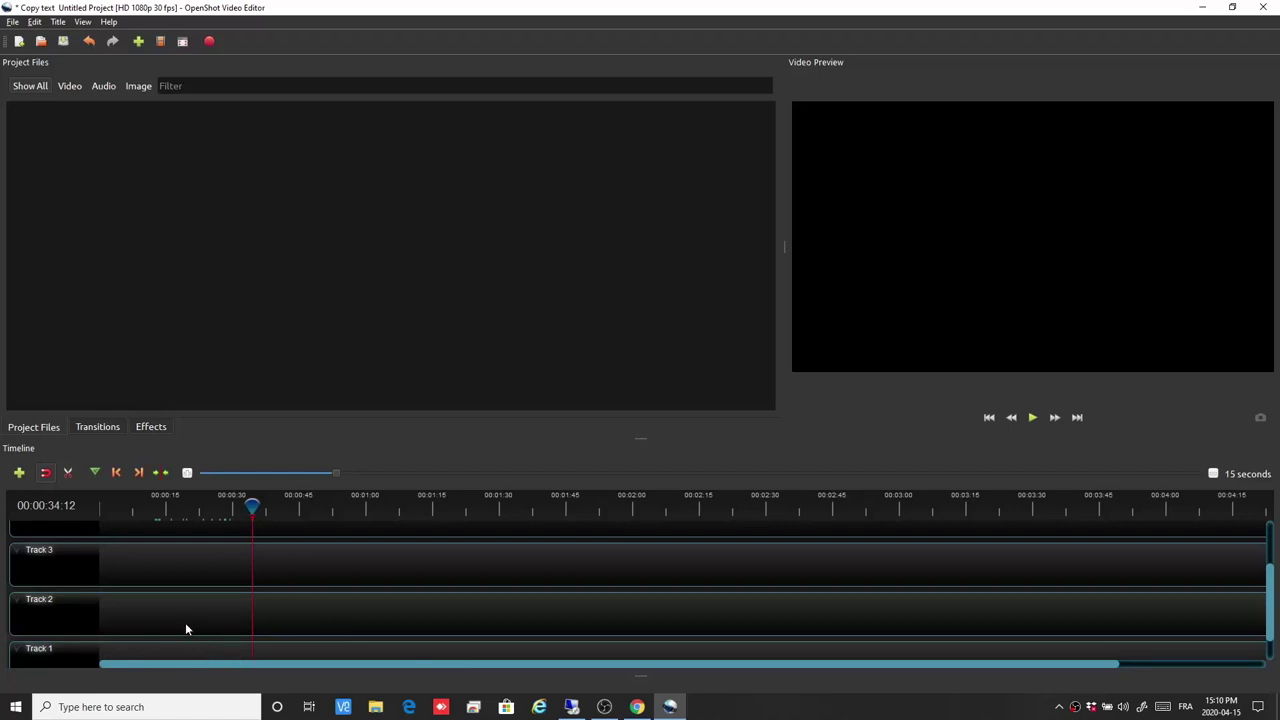
right_click(42, 600)
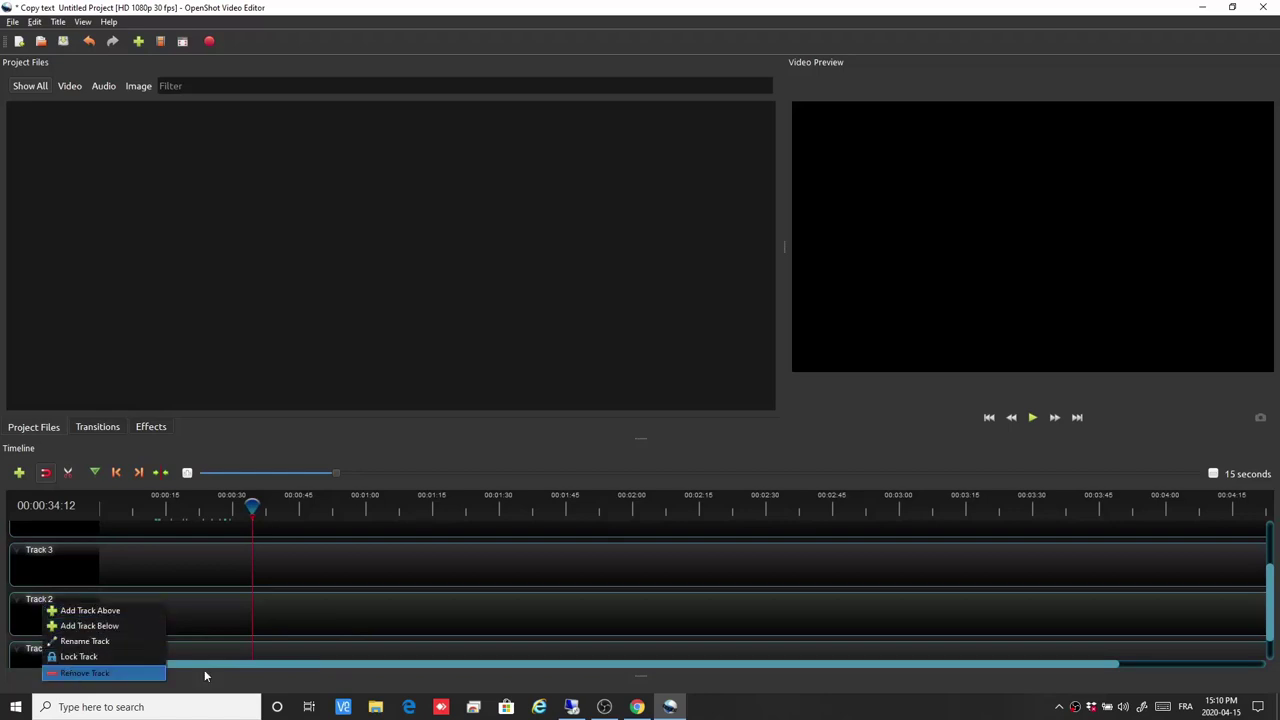
click(292, 646)
Rename Track 1 at the bottom of the timeline as Musique.
scroll(90, 652, down, 1)
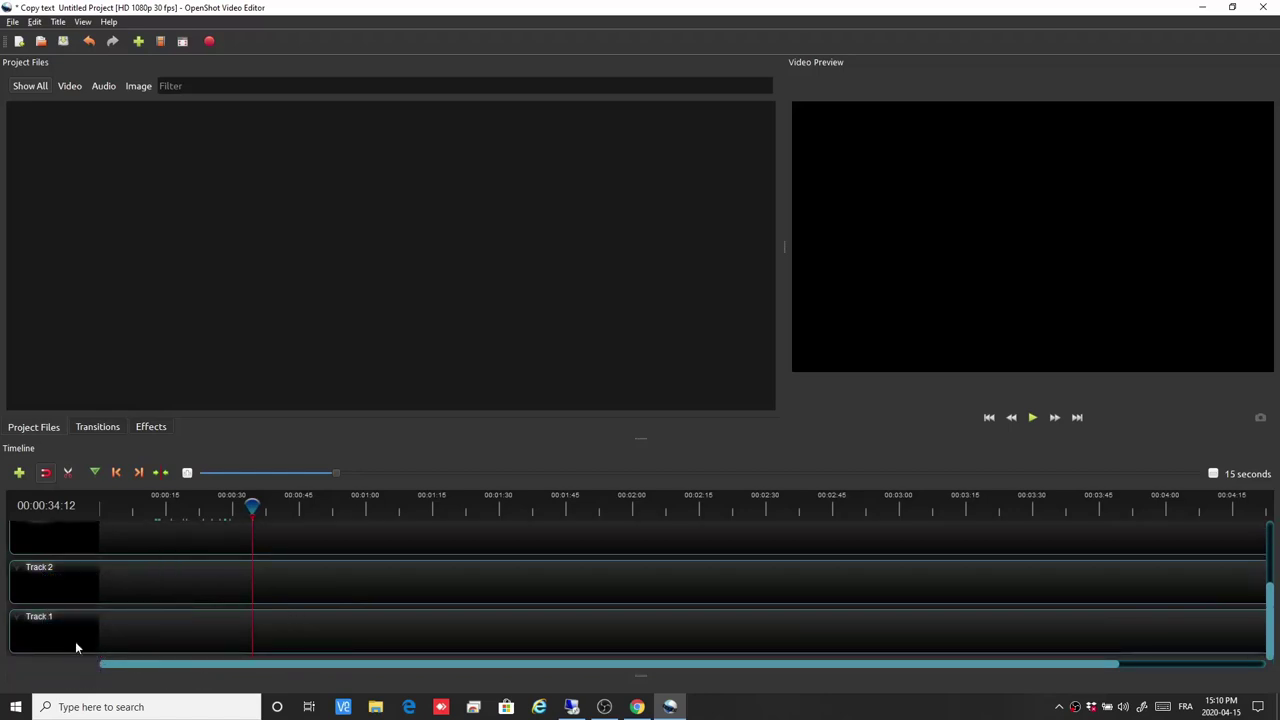
right_click(42, 615)
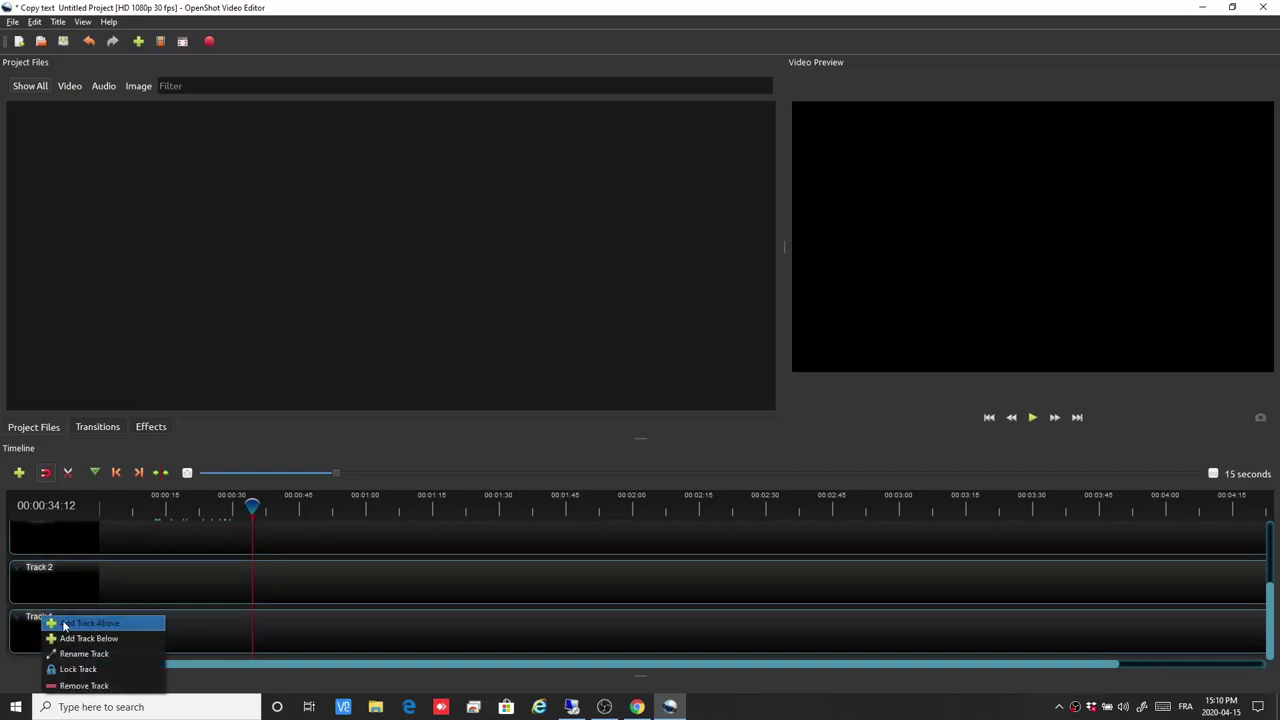
click(106, 655)
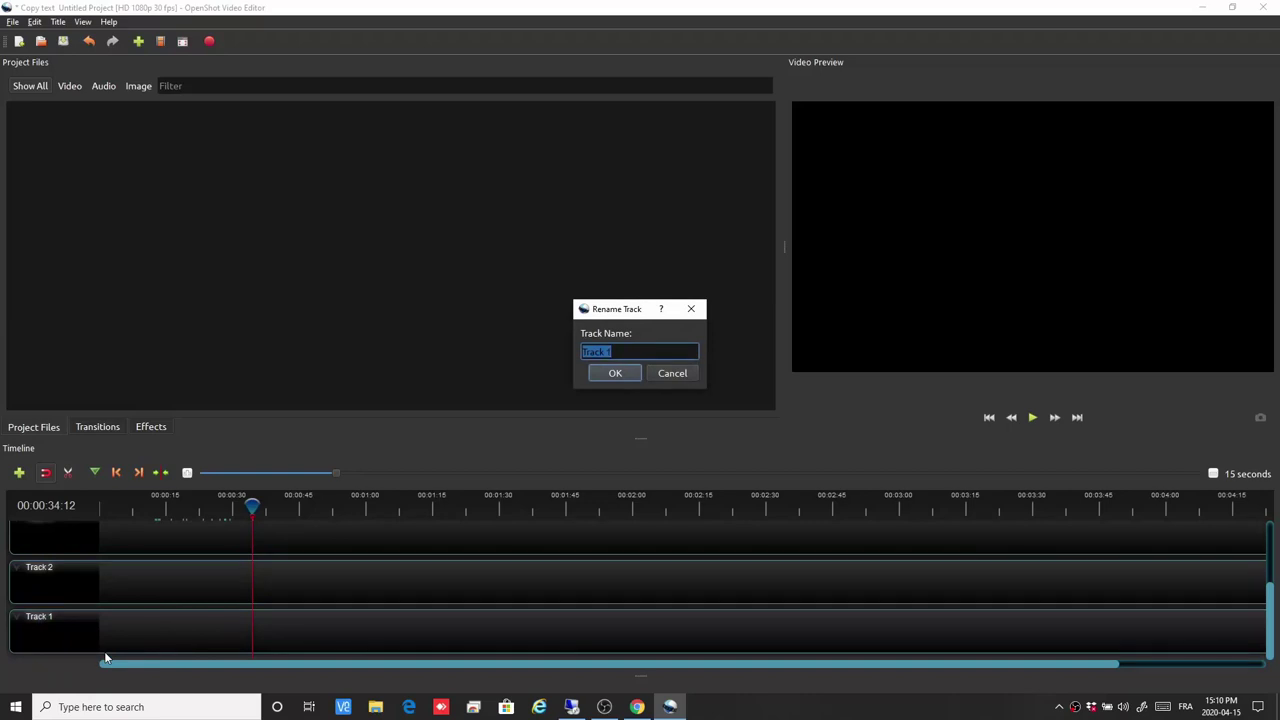
text(Music)
text(ue)
key(Return)
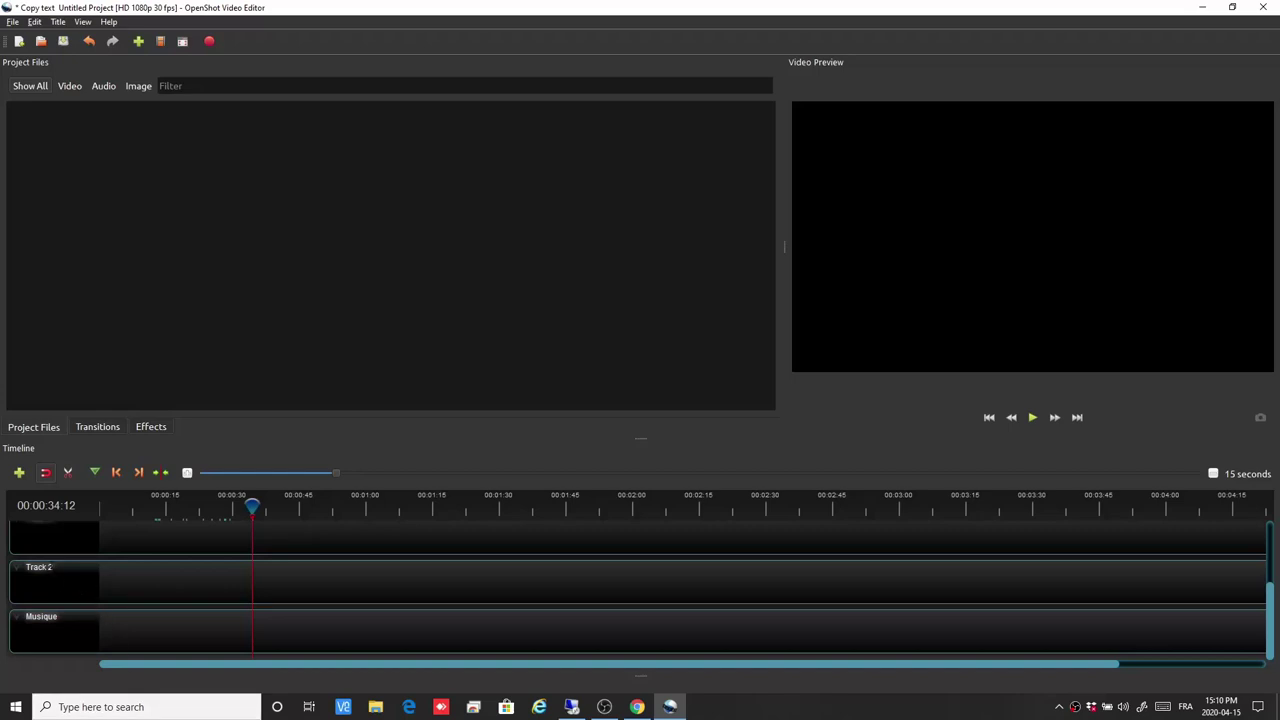
Rename Track 2, directly above the Musique track, as video.
right_click(50, 566)
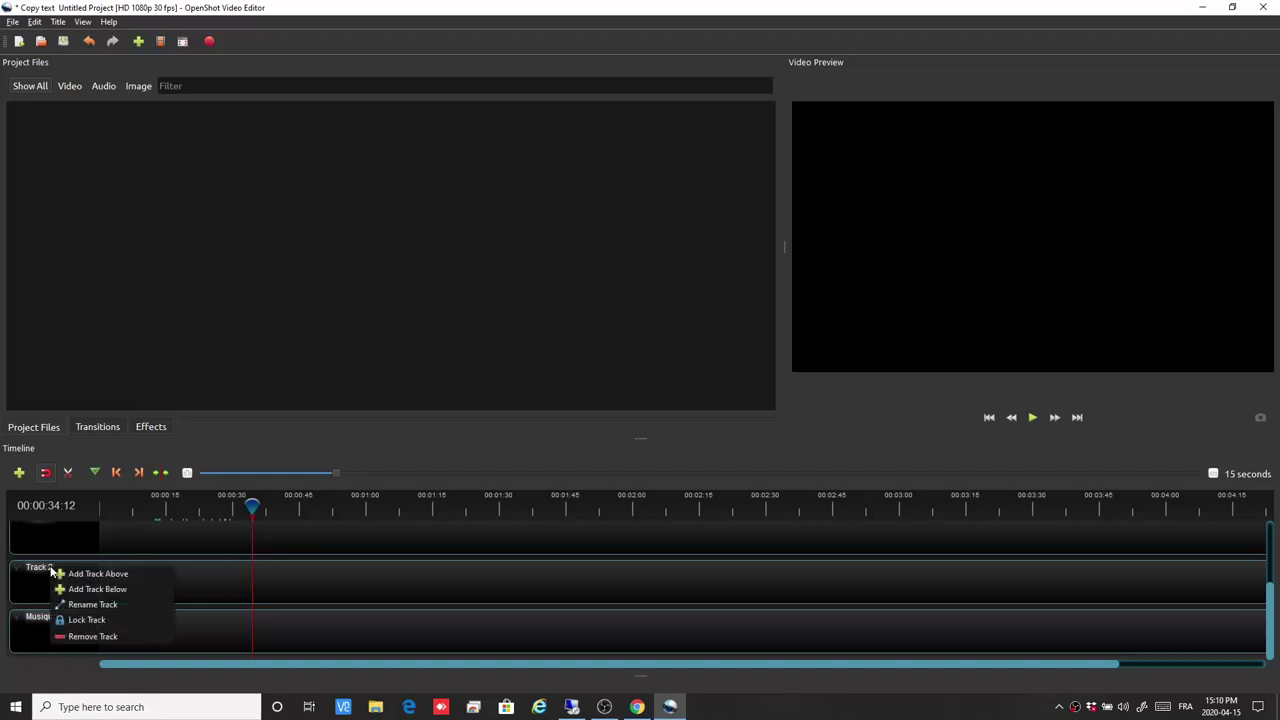
click(112, 604)
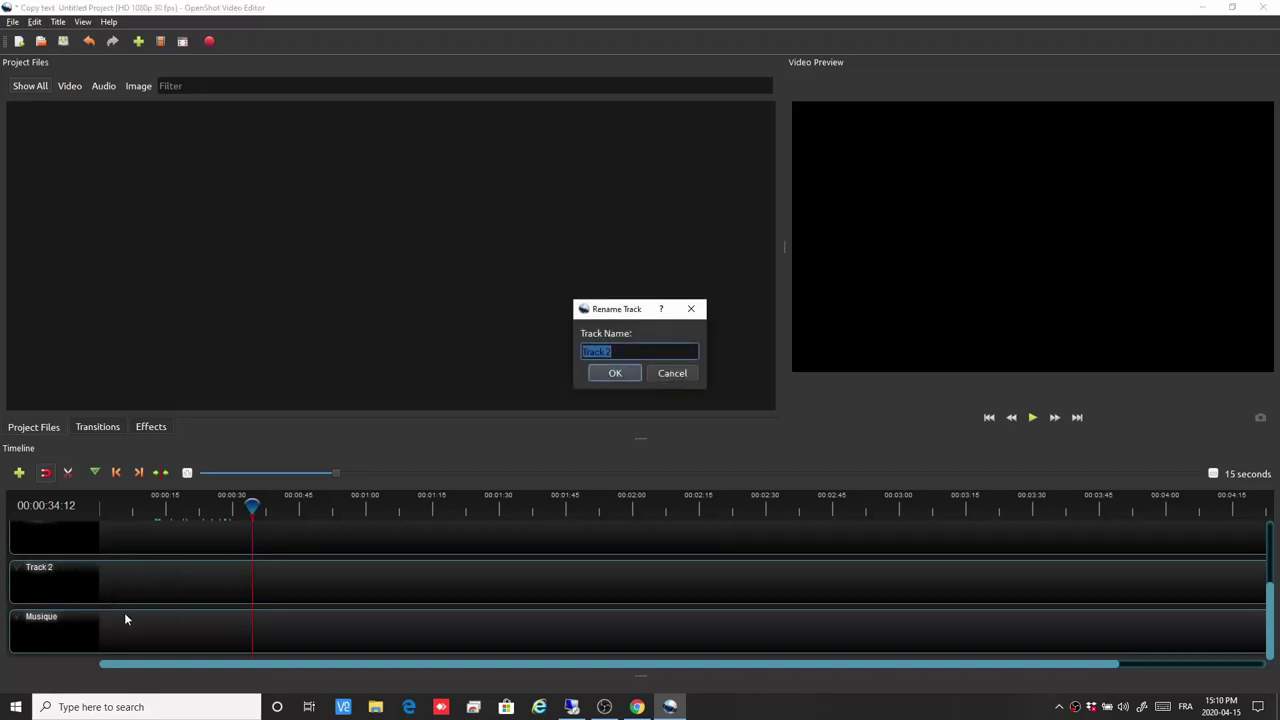
text(video)
key(Return)
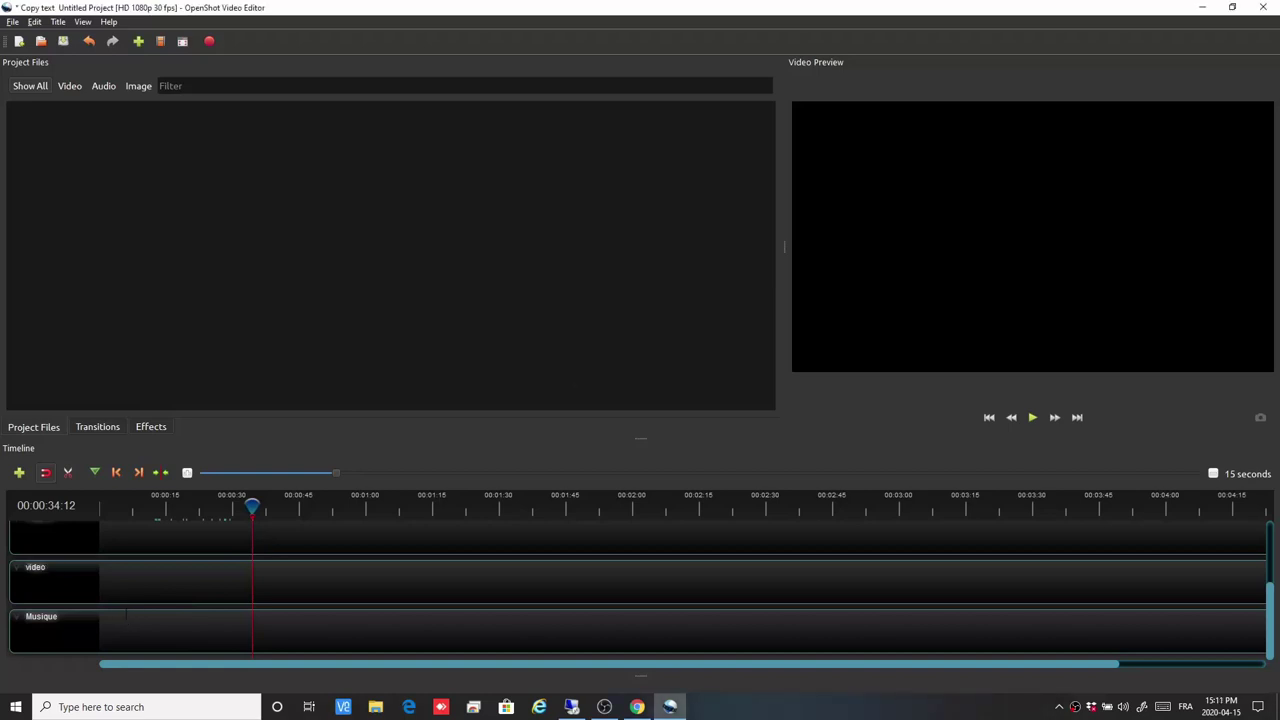
Lock the Musique track, and unlock it again.
scroll(205, 655, up, 2)
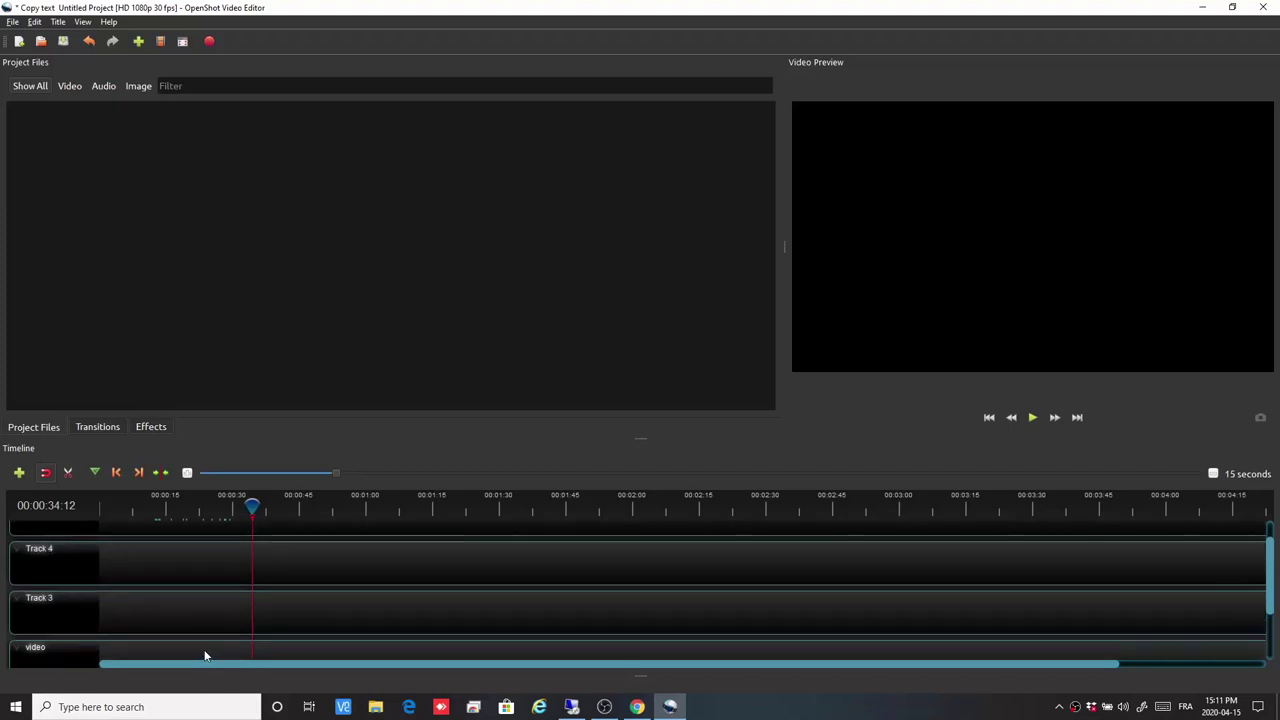
scroll(203, 647, down, 2)
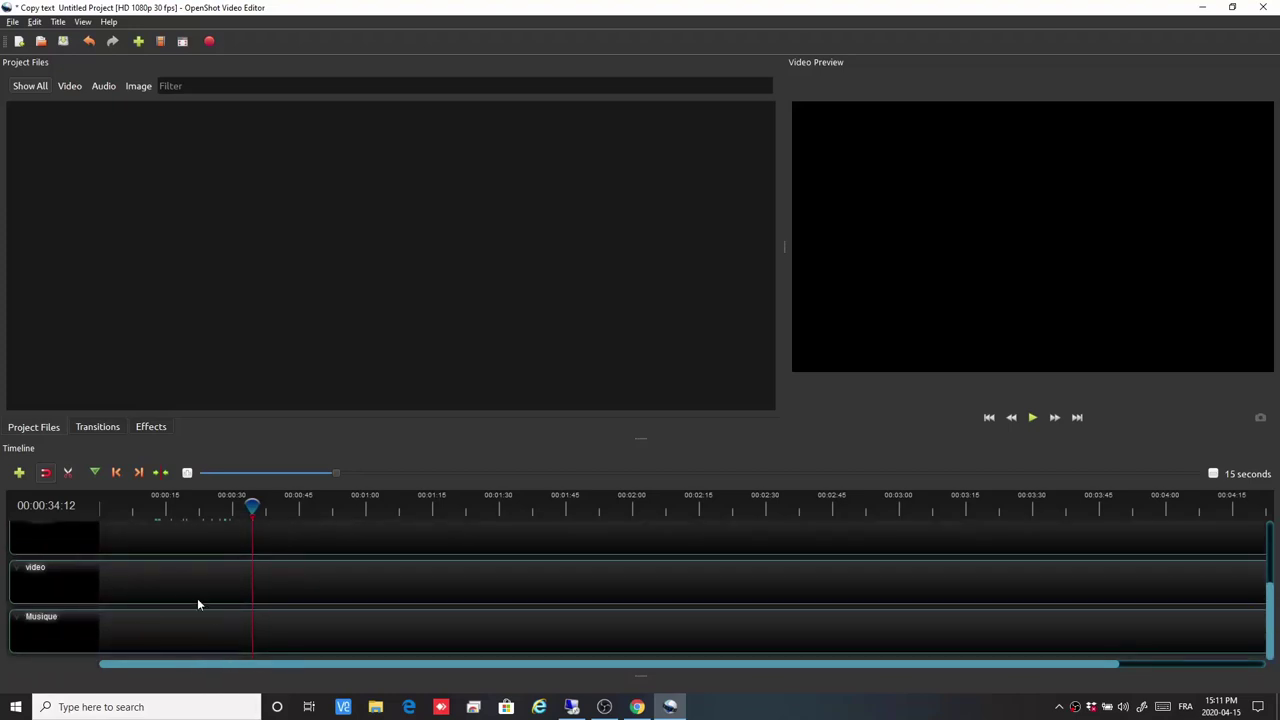
right_click(63, 624)
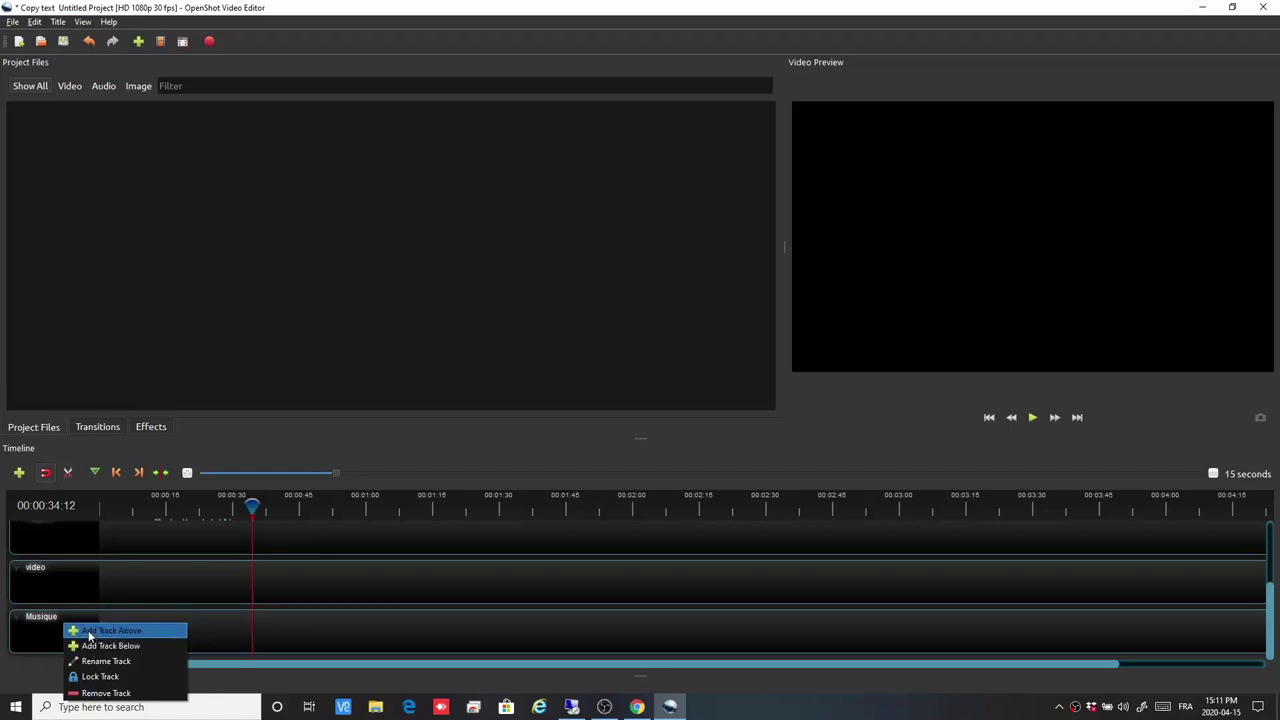
click(79, 678)
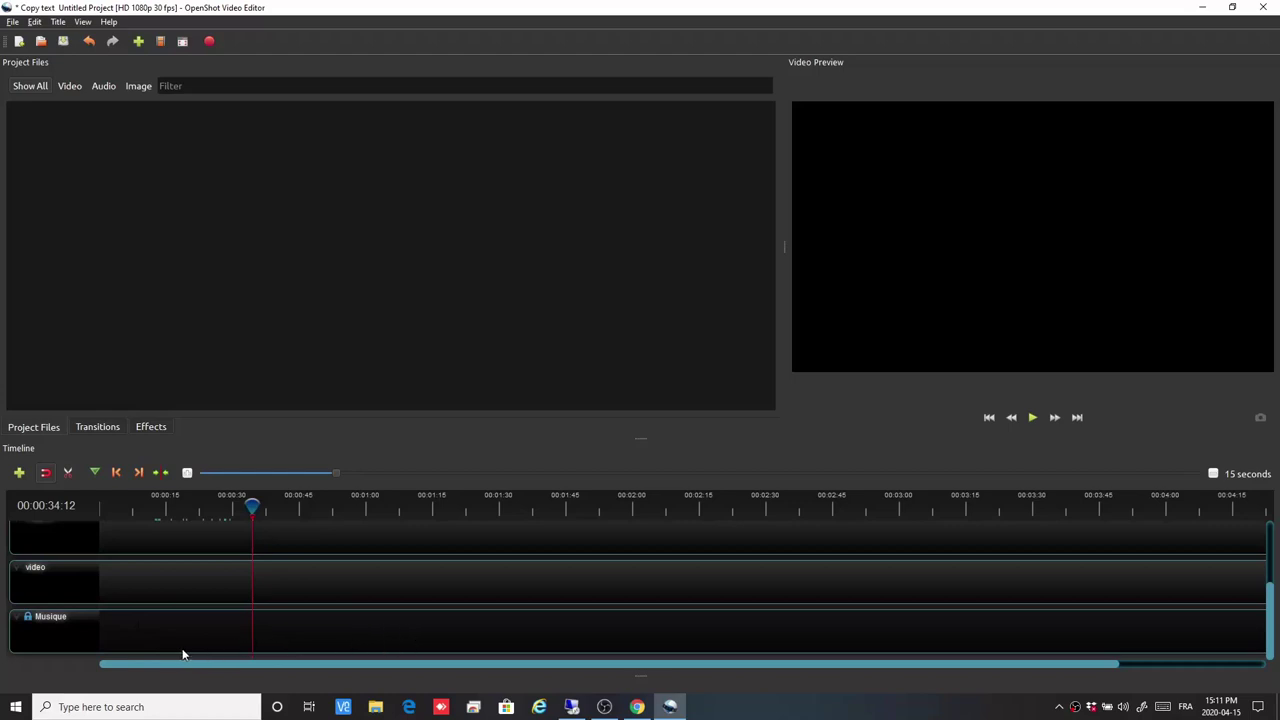
right_click(29, 618)
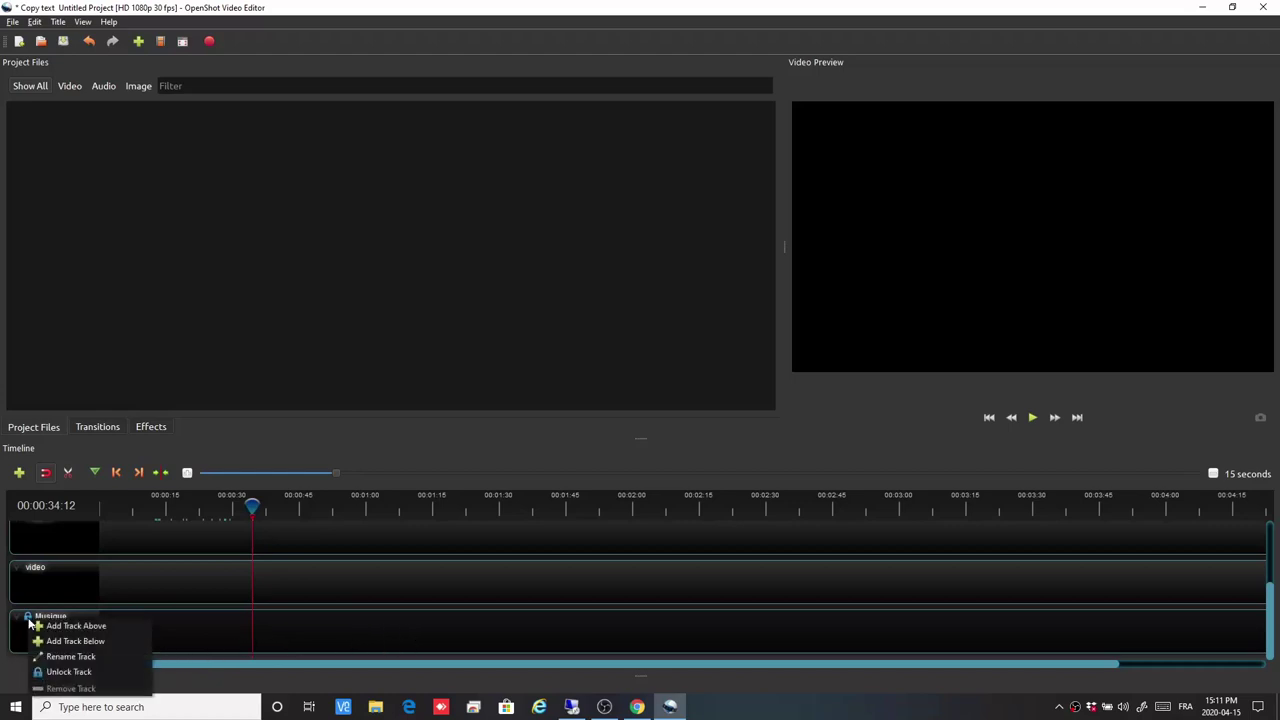
click(62, 672)
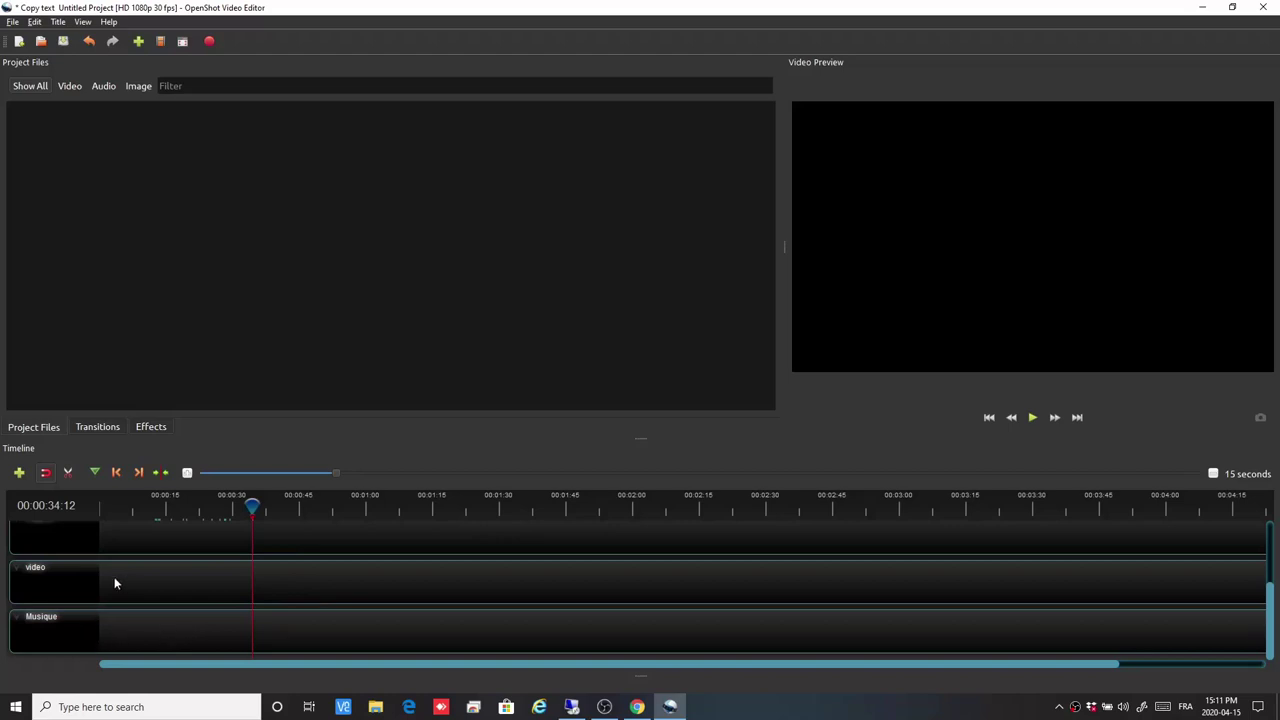
Remove Track 5 and Track 4 from the timeline.
right_click(70, 630)
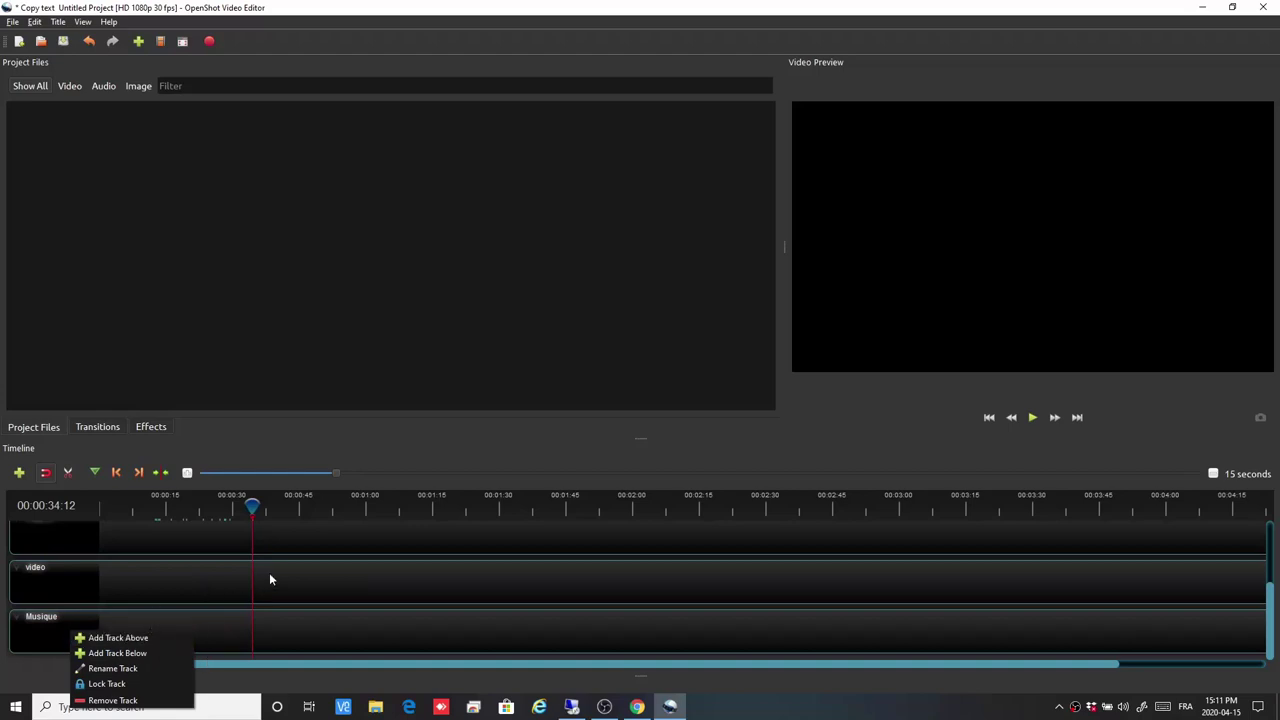
scroll(1270, 603, up, 3)
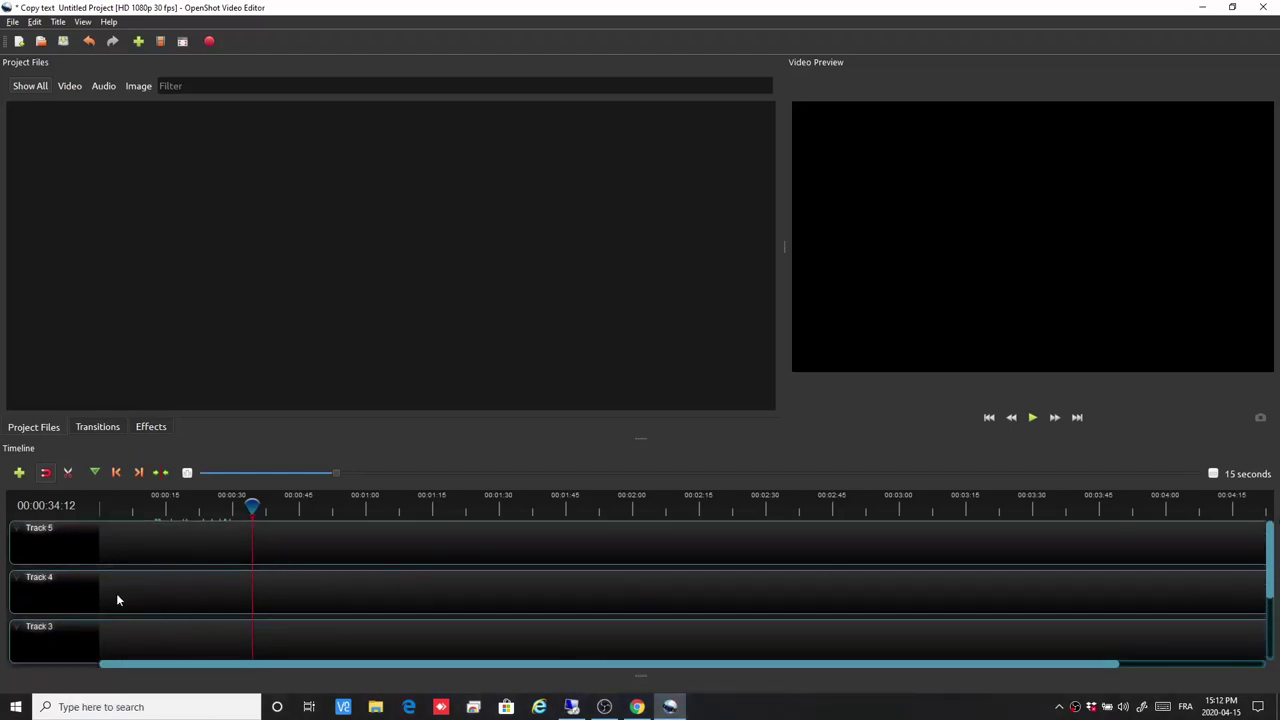
right_click(62, 535)
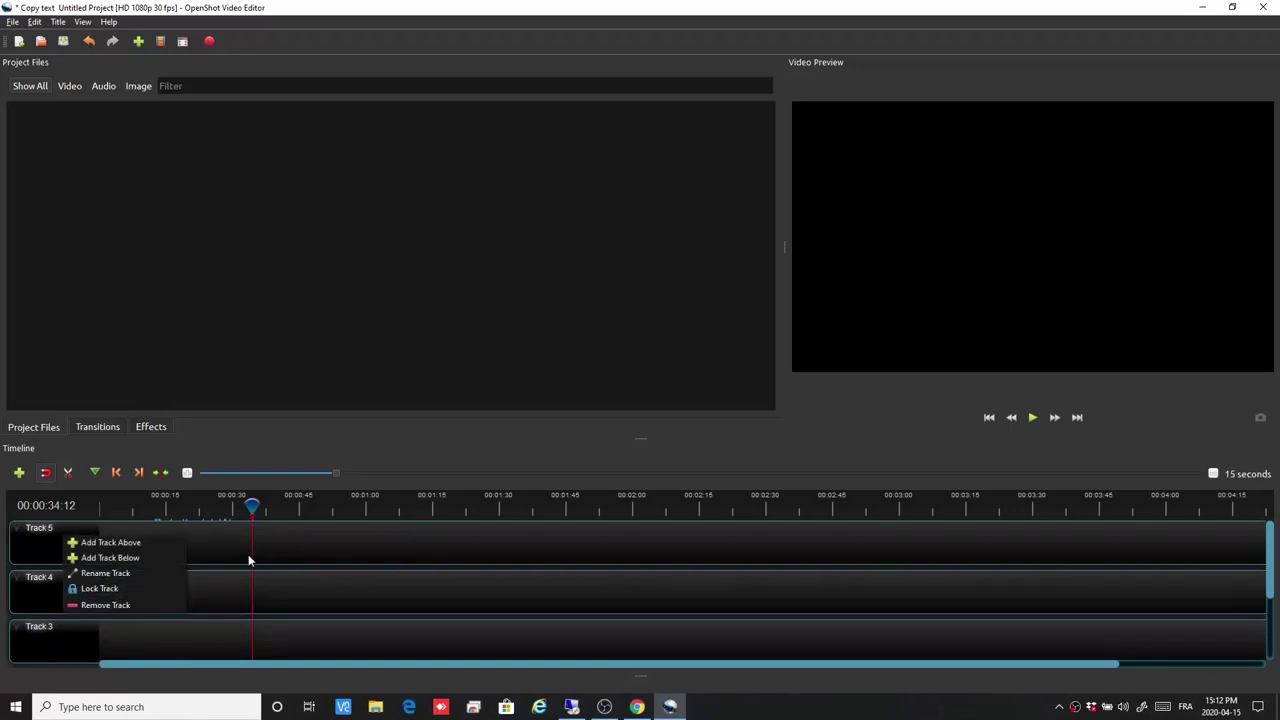
click(122, 603)
right_click(58, 545)
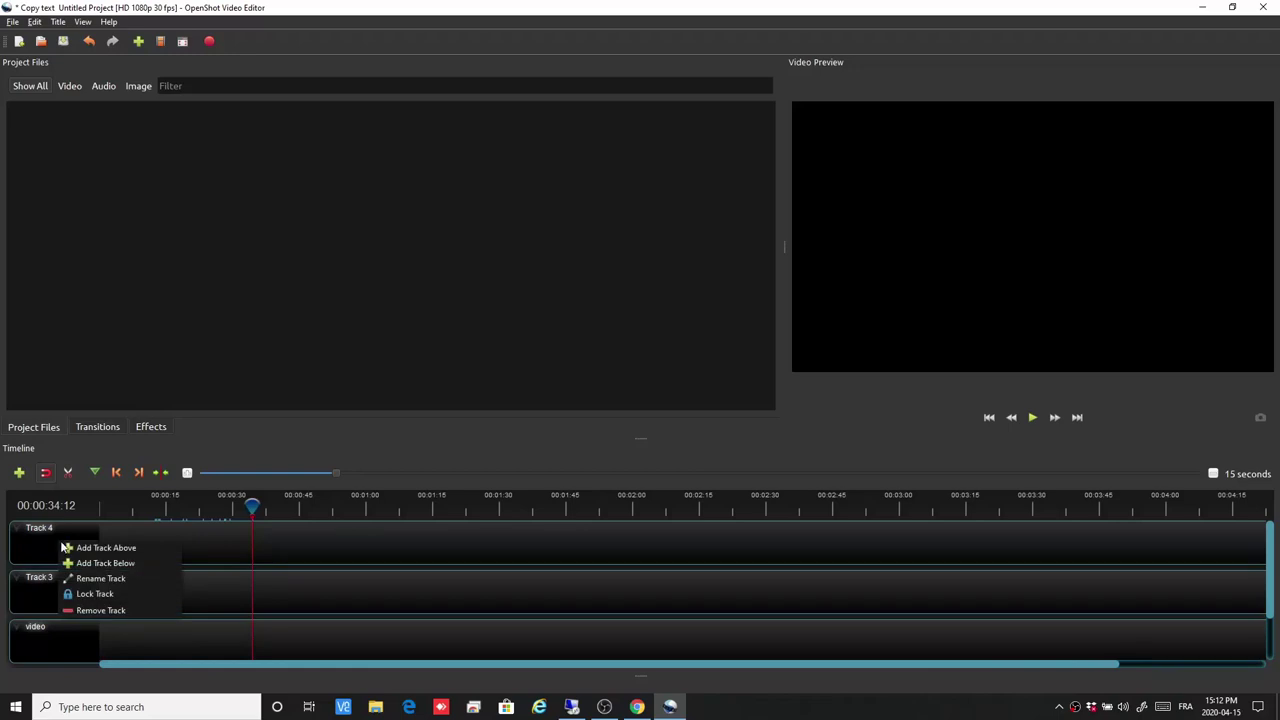
click(90, 612)
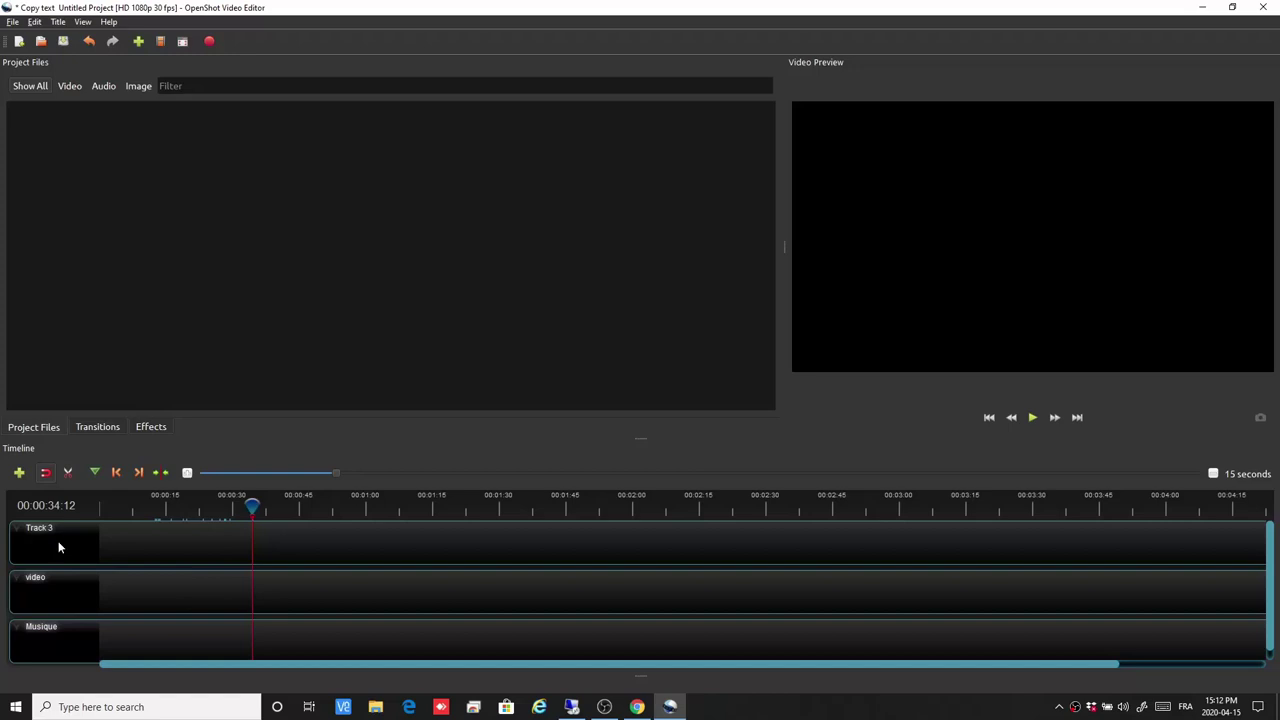
Add a track above Track 3, and check the options available for each track above Musique.
right_click(58, 547)
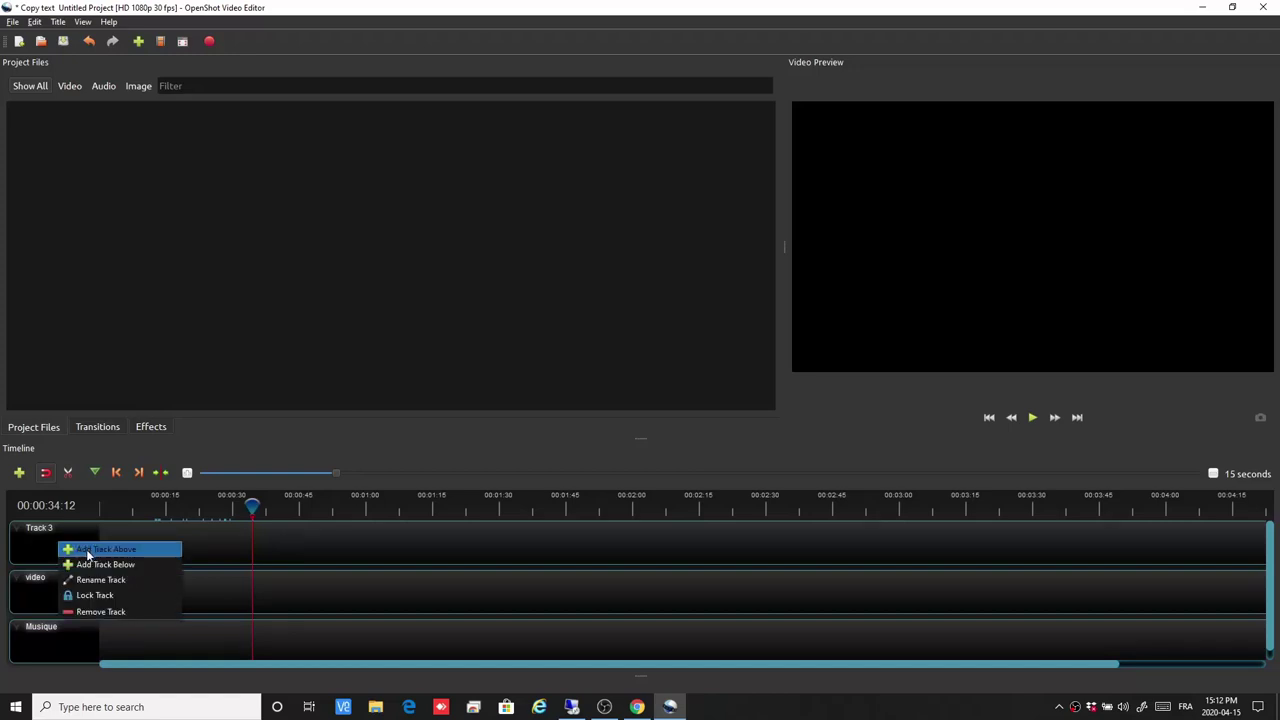
click(87, 550)
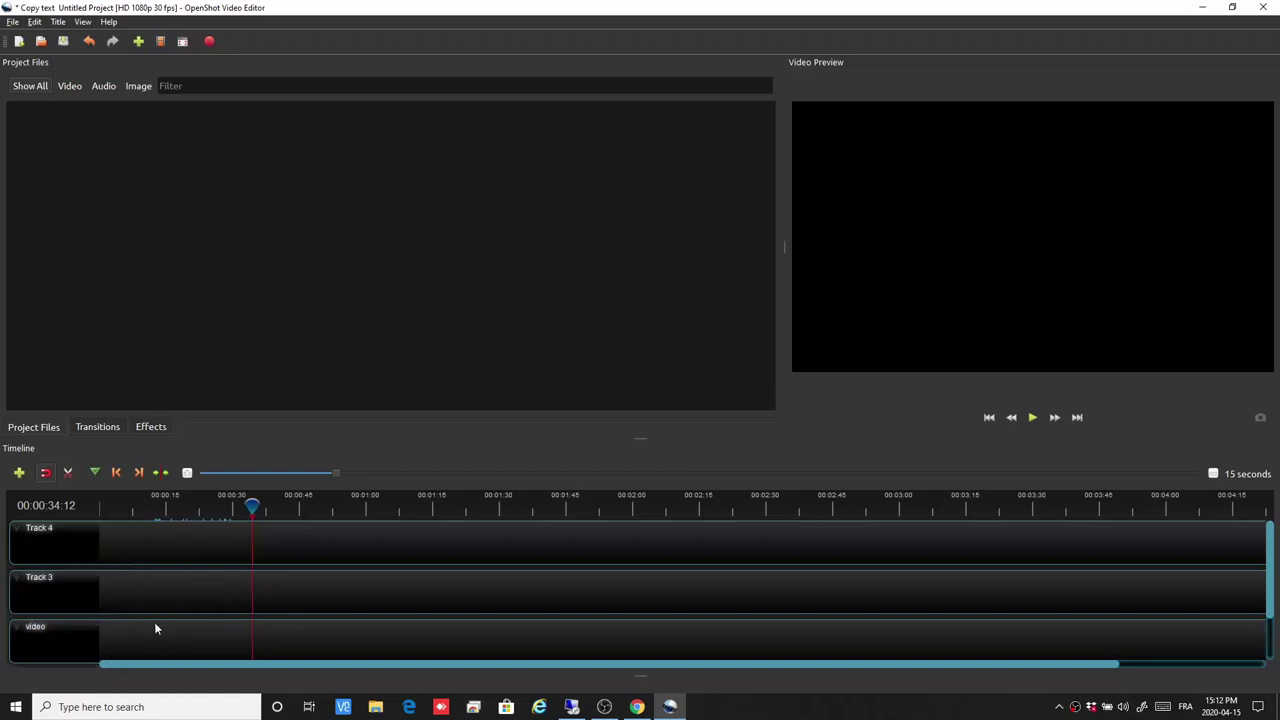
right_click(61, 646)
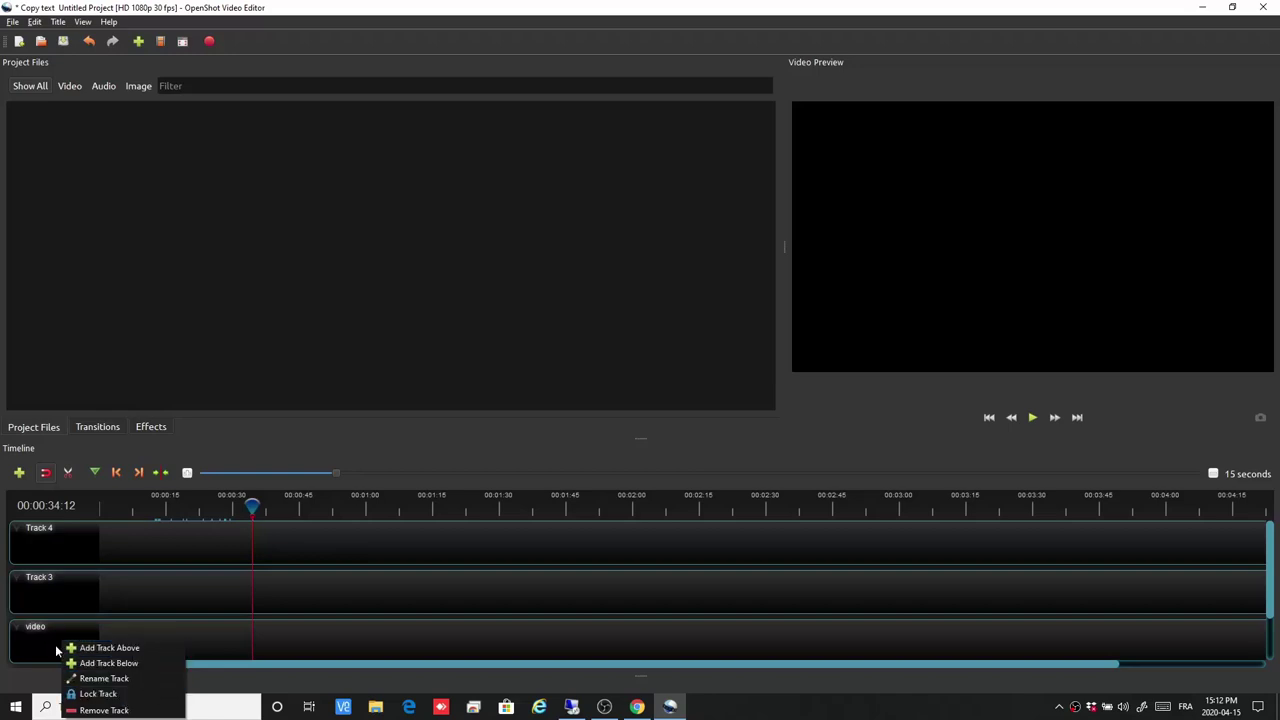
click(47, 598)
right_click(49, 596)
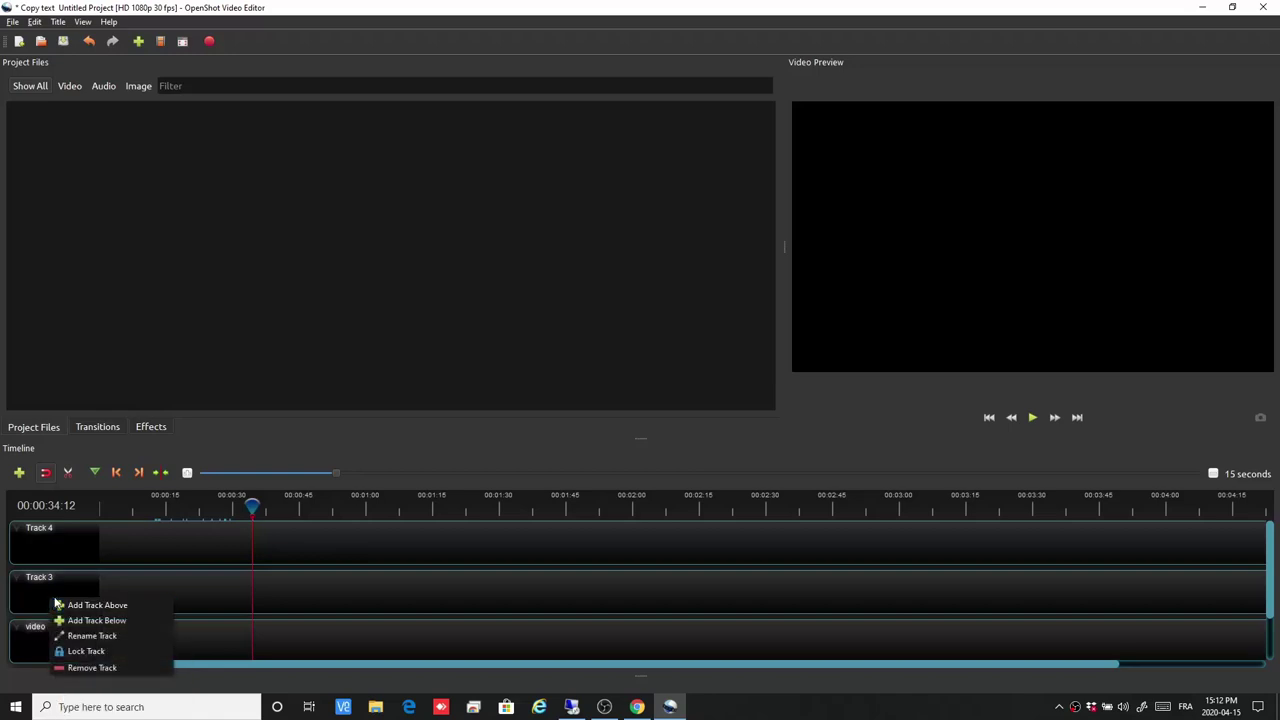
click(69, 540)
right_click(69, 540)
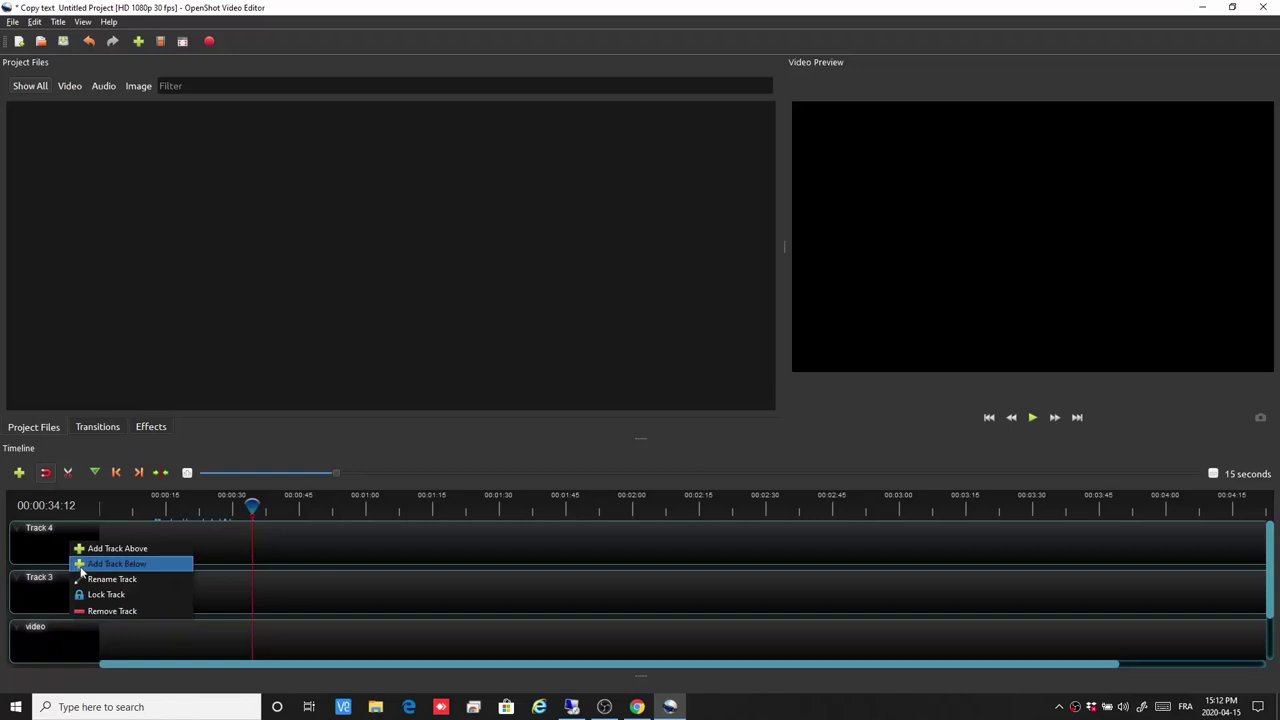
click(273, 567)
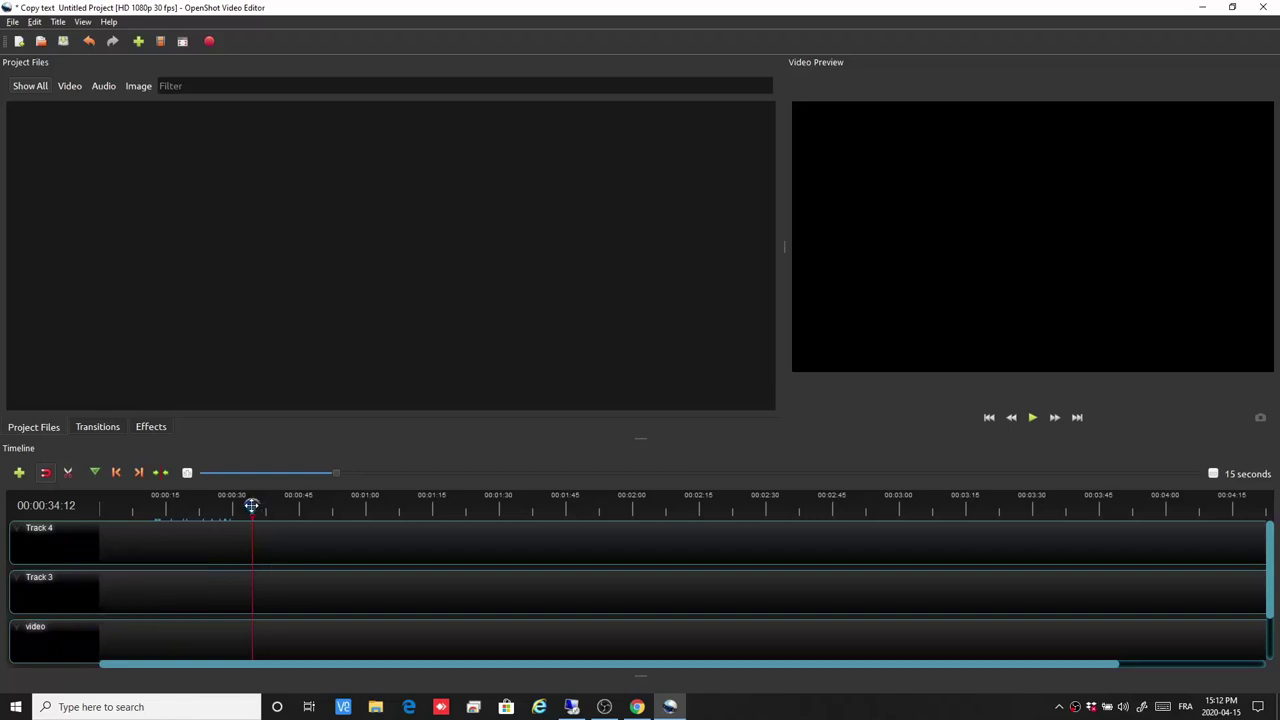
Move the timeline playhead to about 00:00:59.
drag(253, 509, 359, 518)
drag(358, 508, 329, 510)
drag(328, 506, 363, 506)
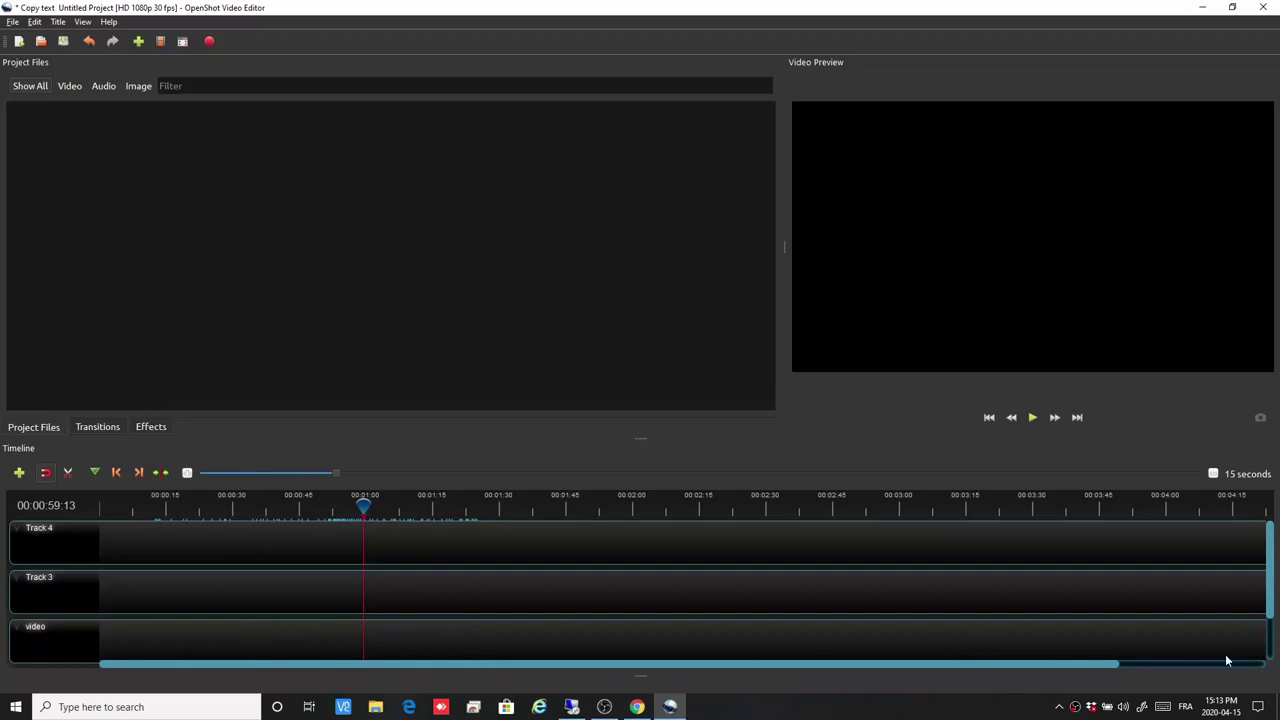
Zoom the timeline in to a 5-second scale and back out to 20 seconds.
drag(1108, 661, 1182, 661)
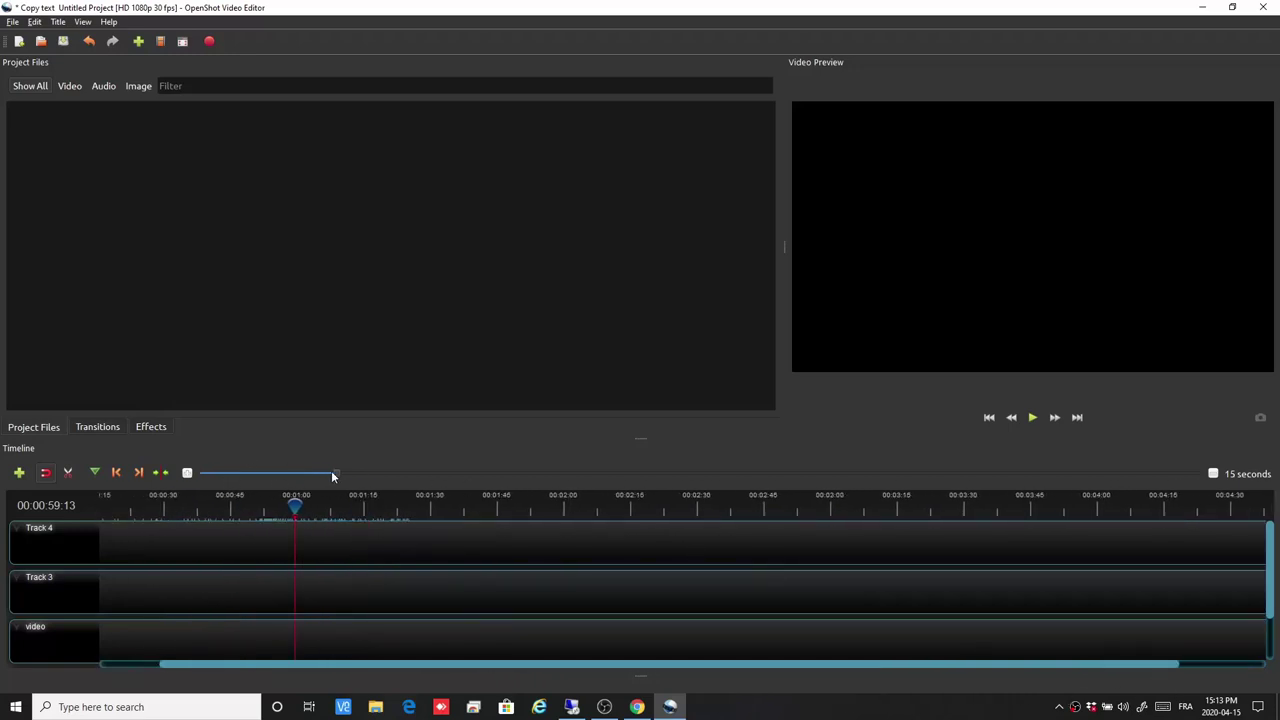
drag(335, 473, 259, 485)
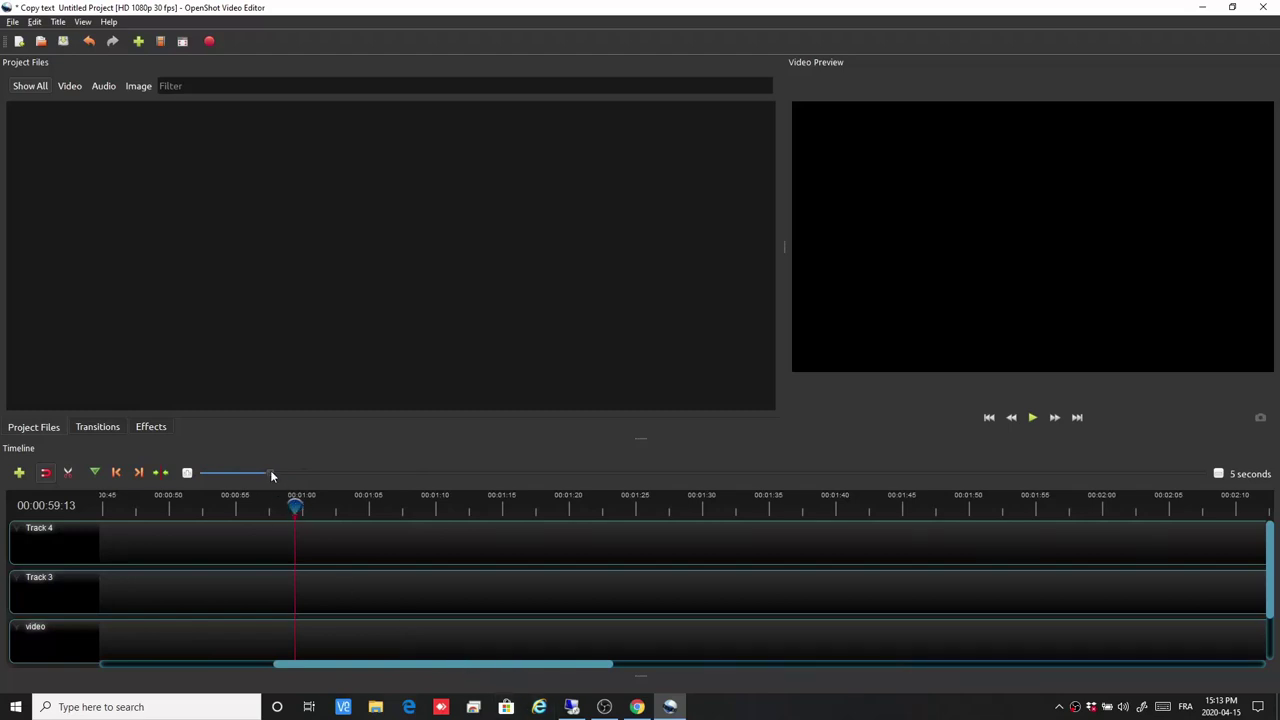
drag(270, 475, 368, 478)
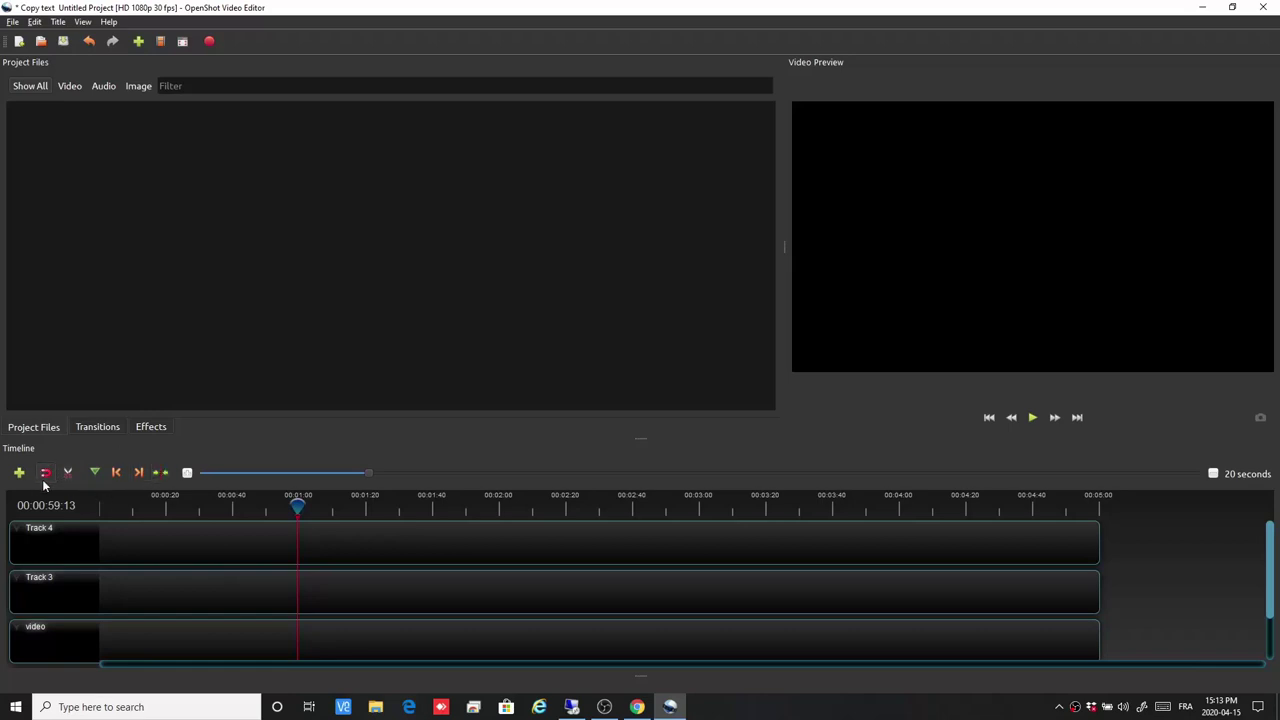
Examine the project commands for opening, saving, importing, exporting and choosing a profile.
click(14, 22)
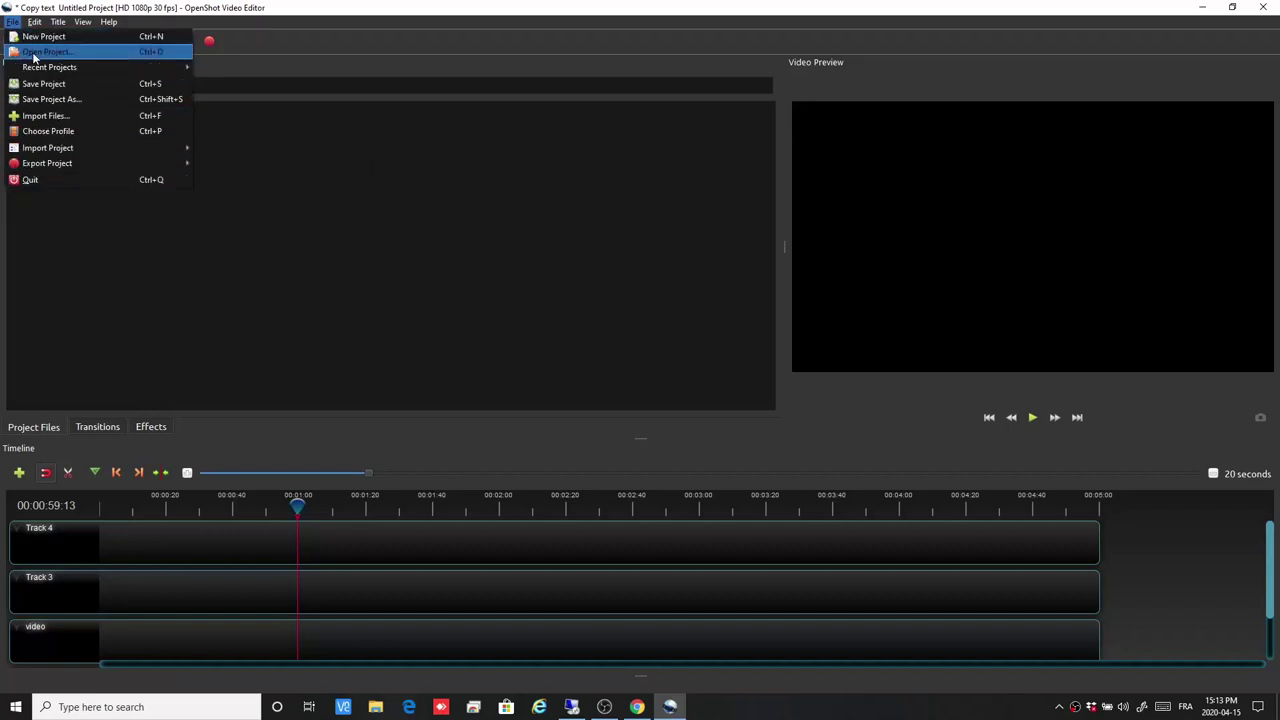
key(Escape)
click(34, 21)
mouse_move(13, 22)
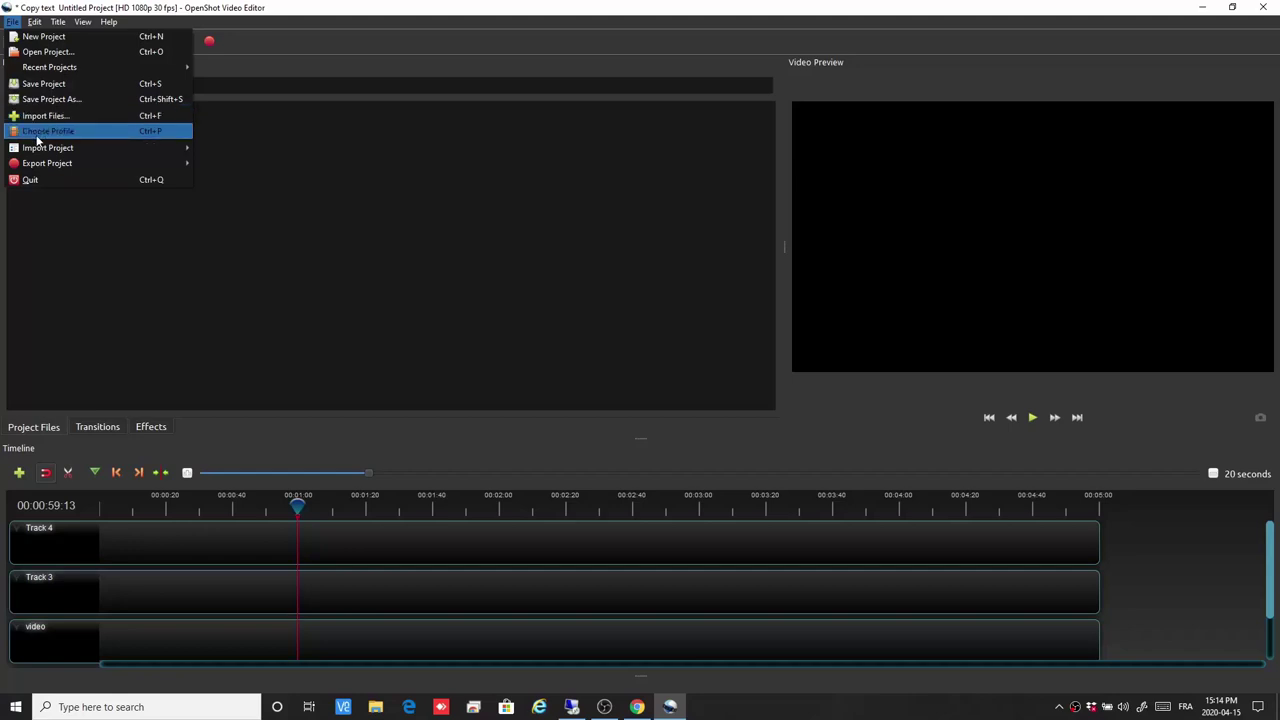
mouse_move(69, 155)
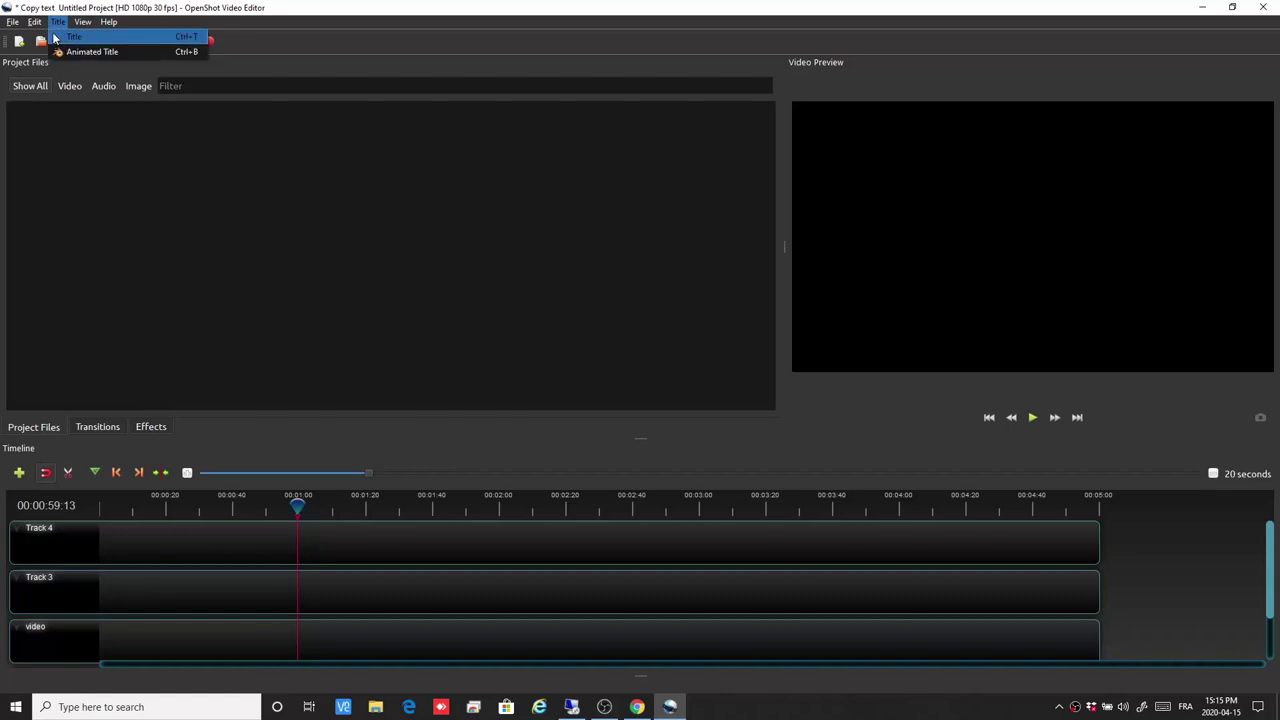
Examine the Undo and Redo commands, and clear the project's undo history.
click(35, 22)
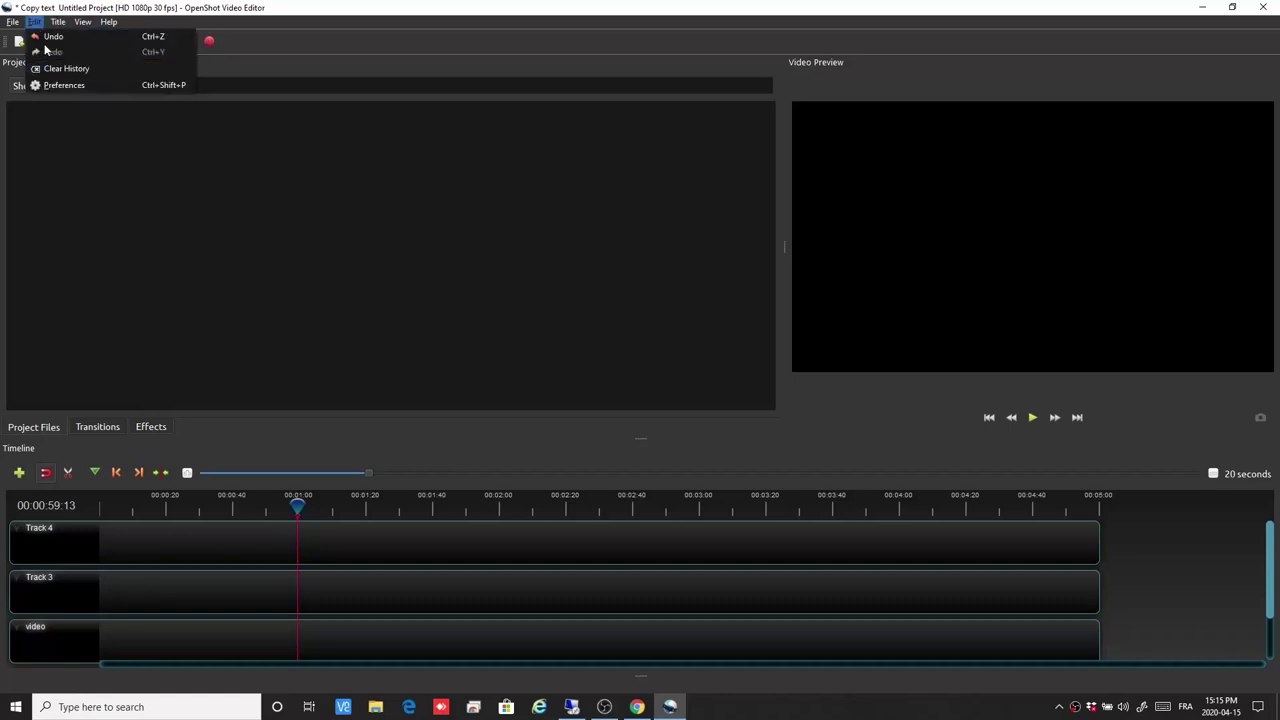
click(140, 396)
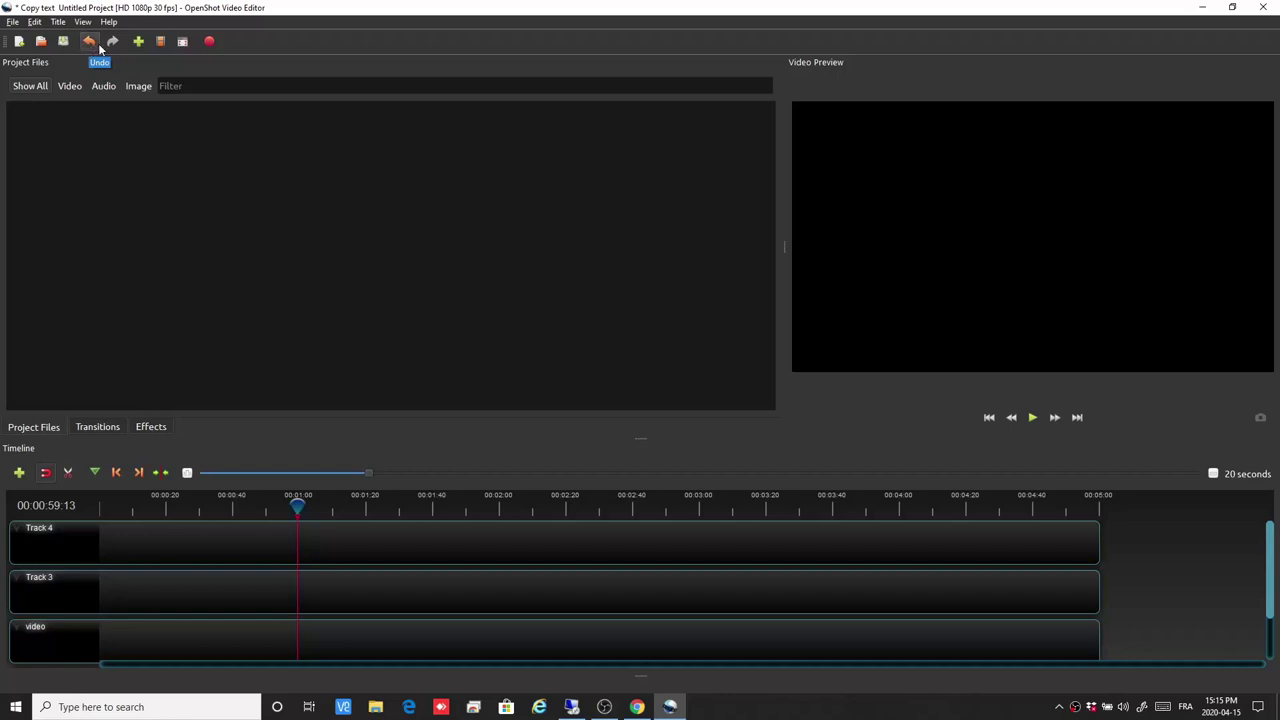
click(34, 24)
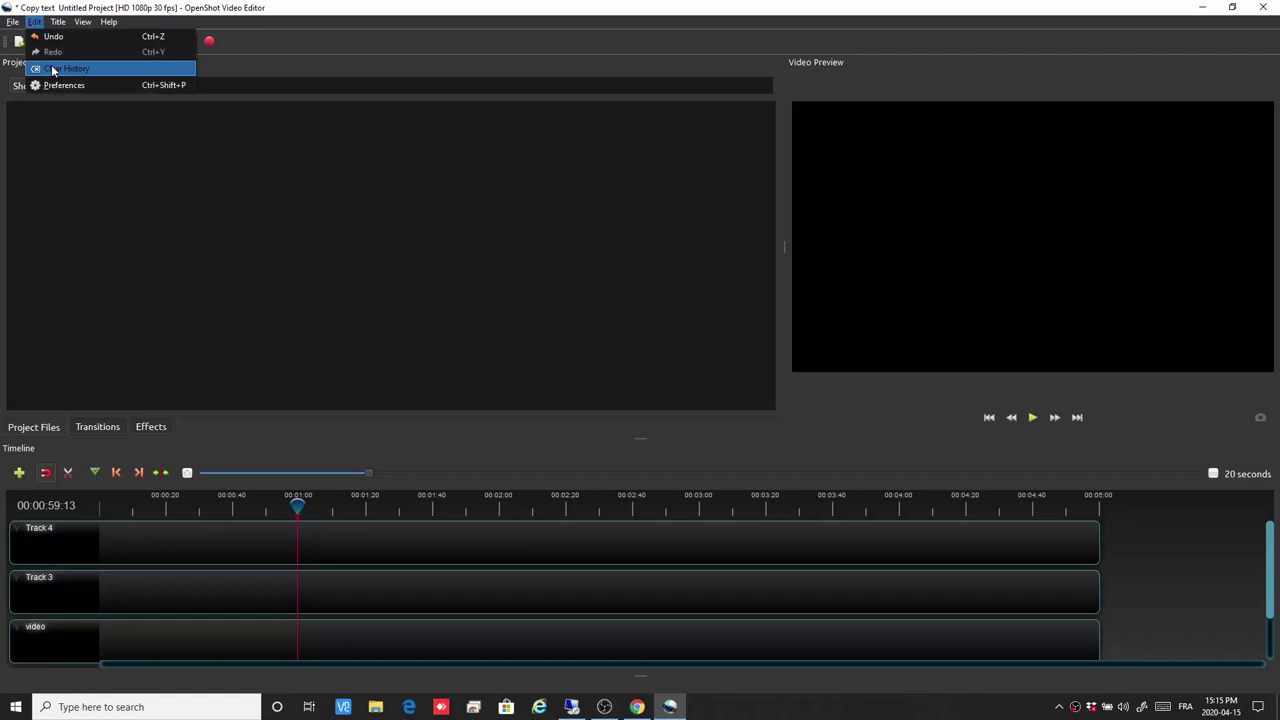
click(52, 69)
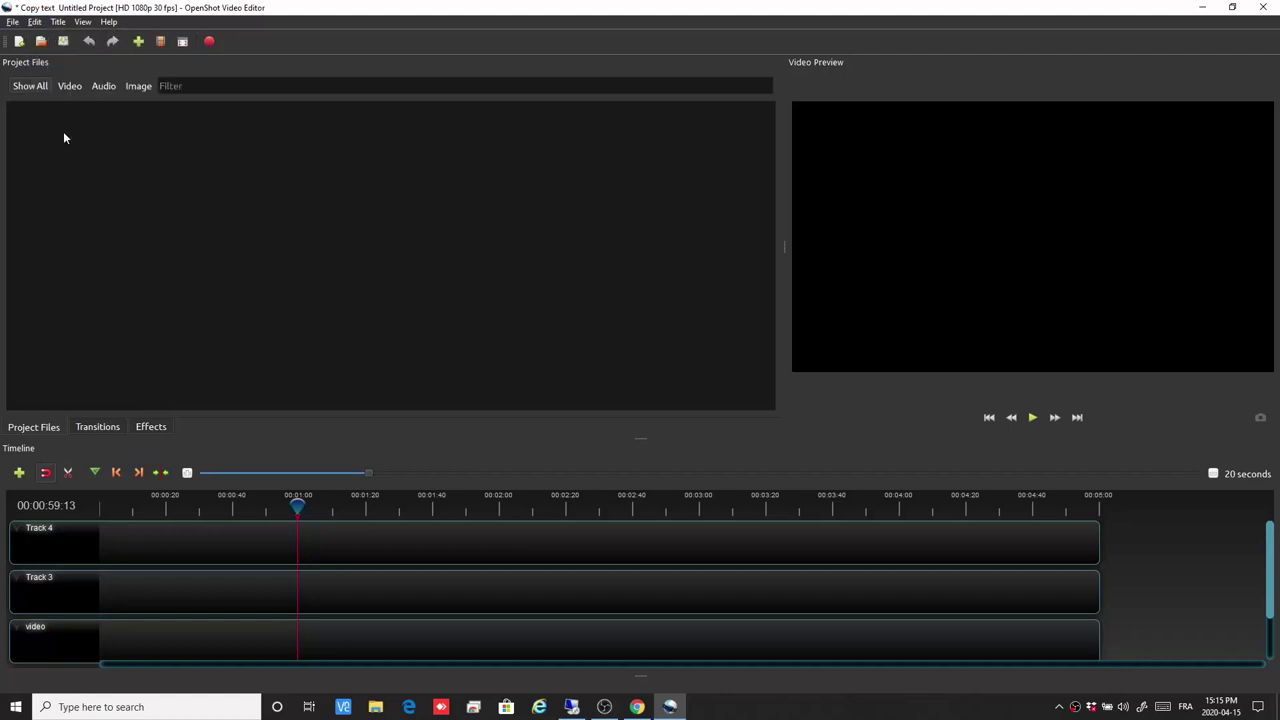
Browse the static title templates and preview the Gold 2 template without saving a title.
click(35, 22)
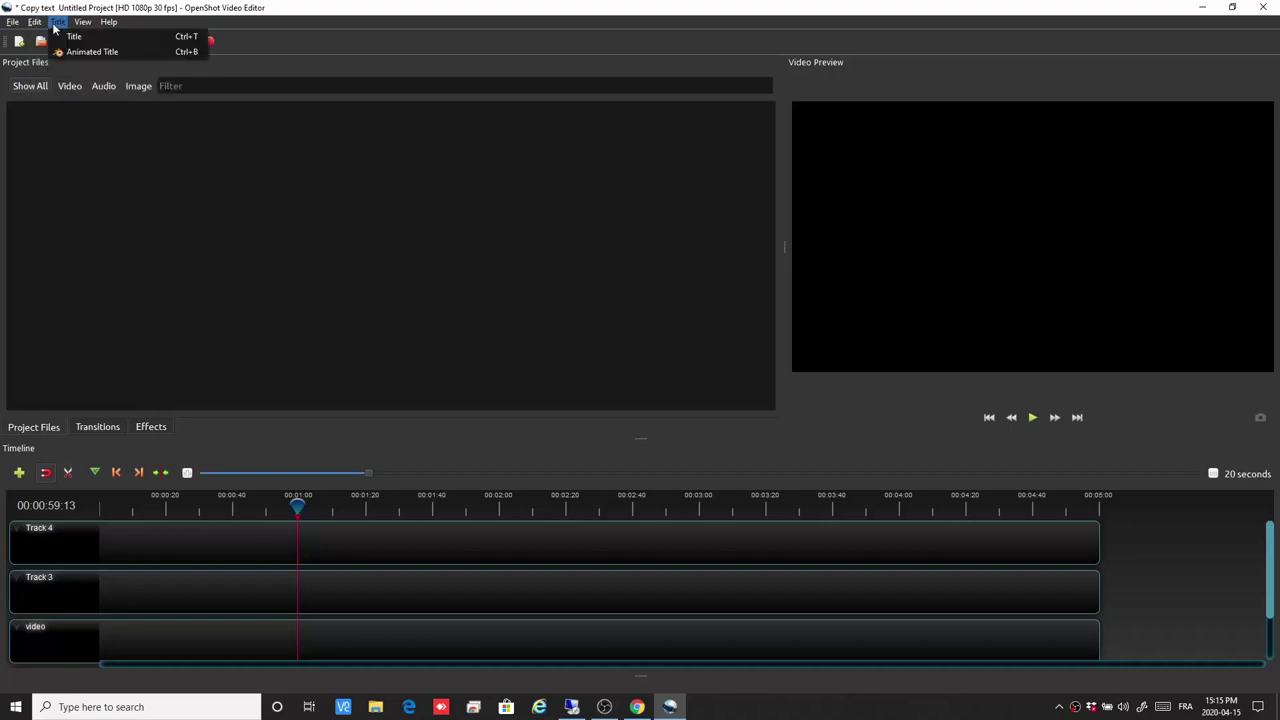
click(68, 38)
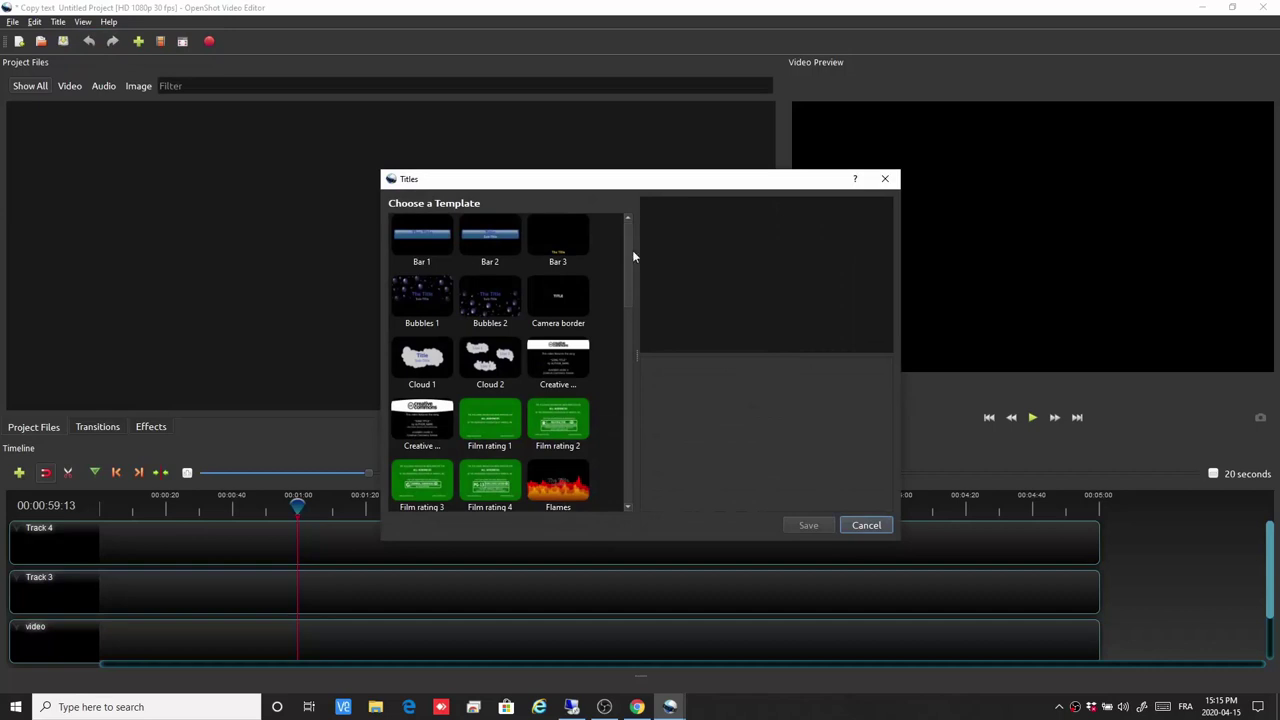
drag(630, 249, 628, 300)
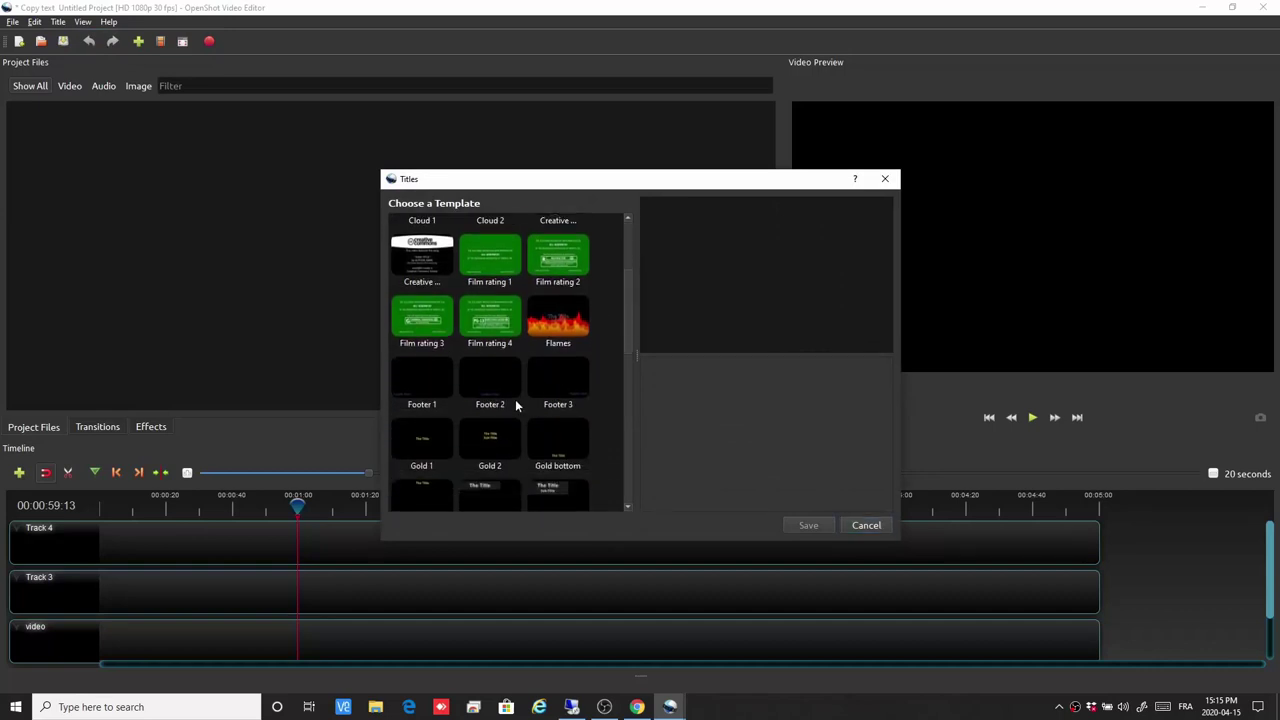
click(490, 440)
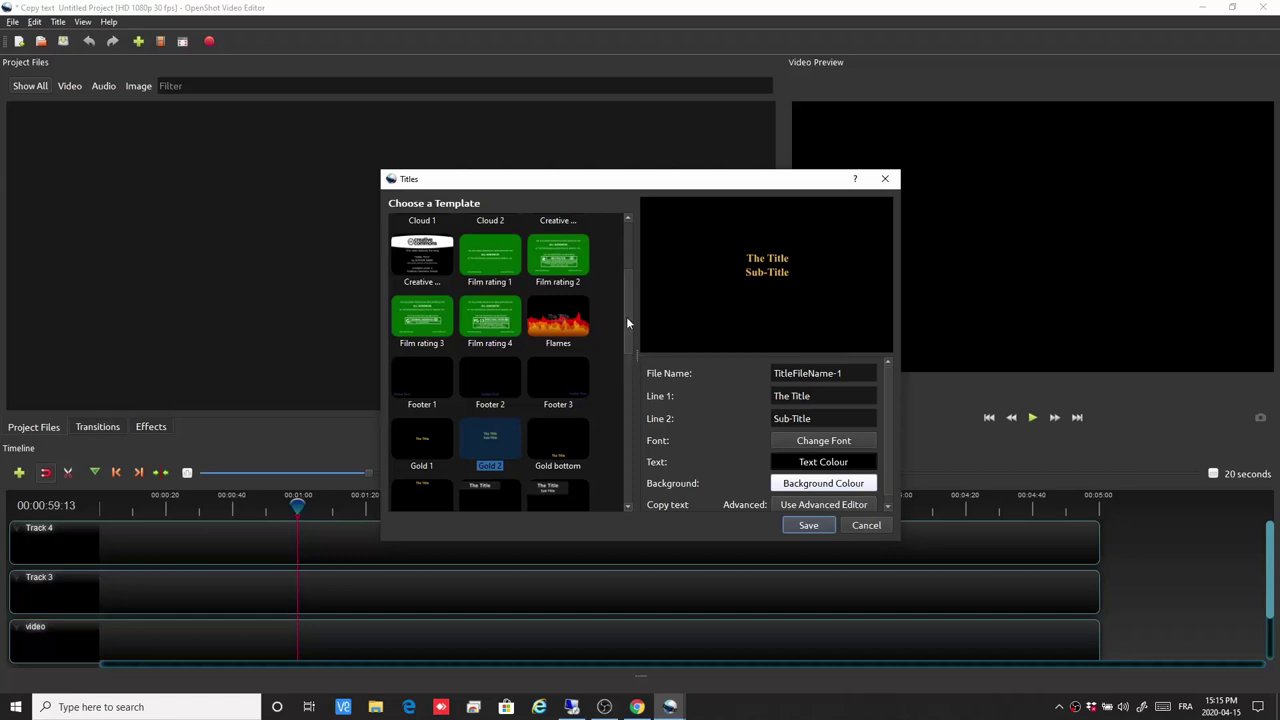
drag(626, 316, 626, 345)
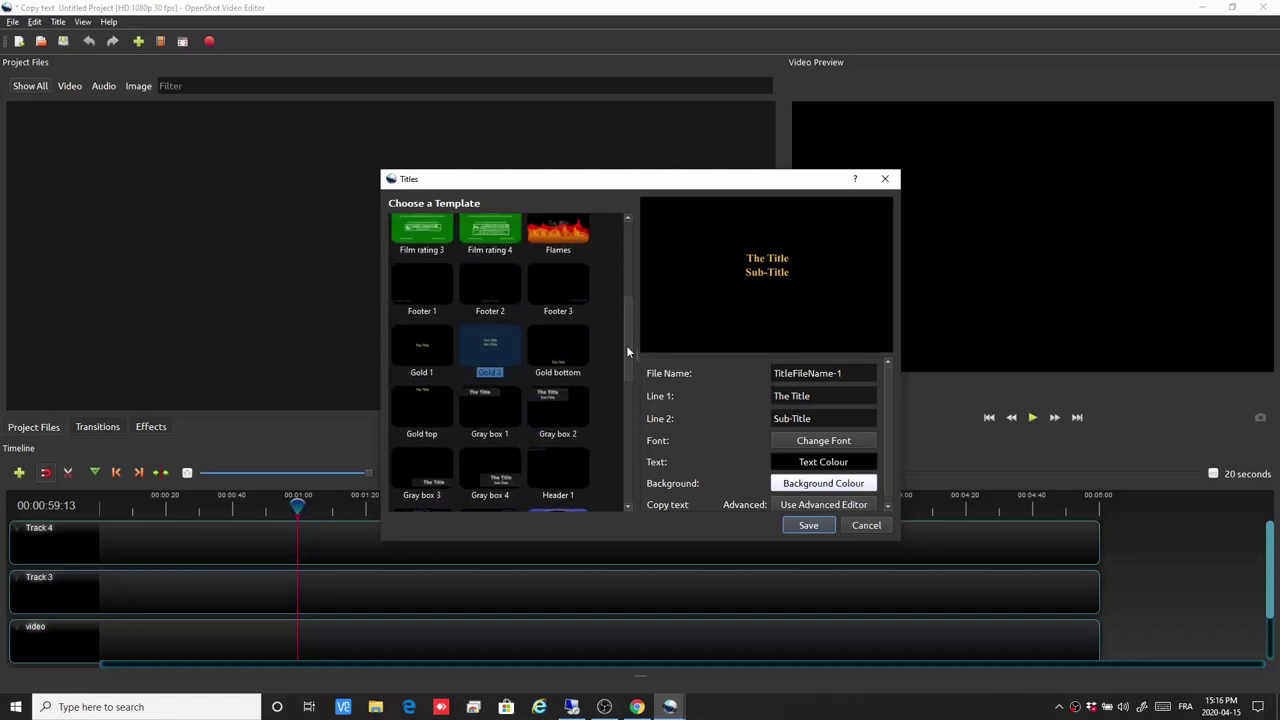
click(865, 526)
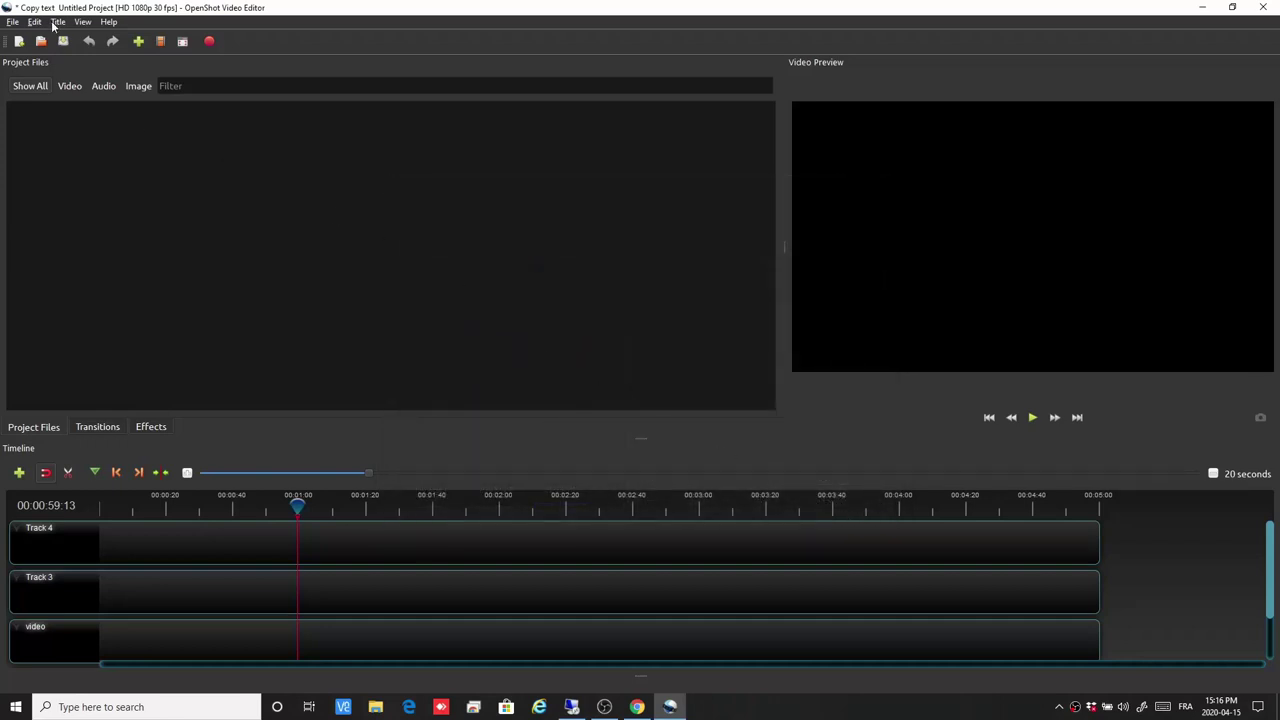
Browse the available animated title templates powered by Blender.
click(57, 23)
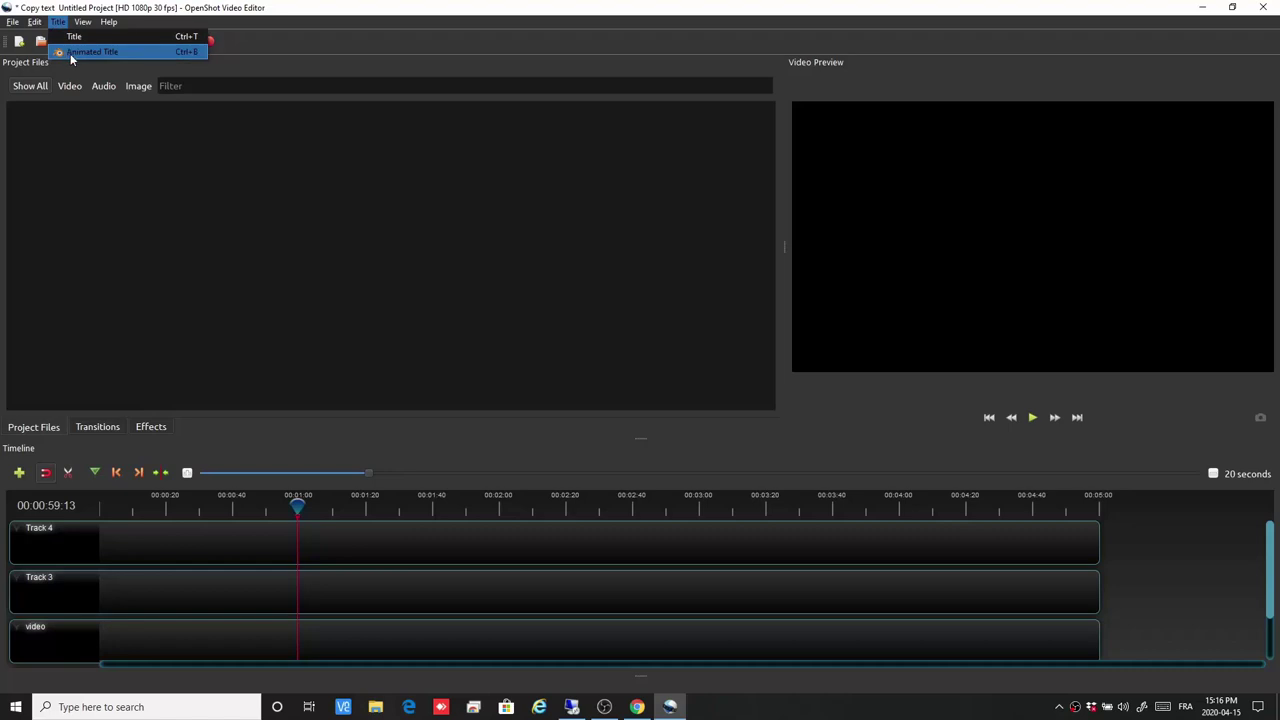
click(71, 53)
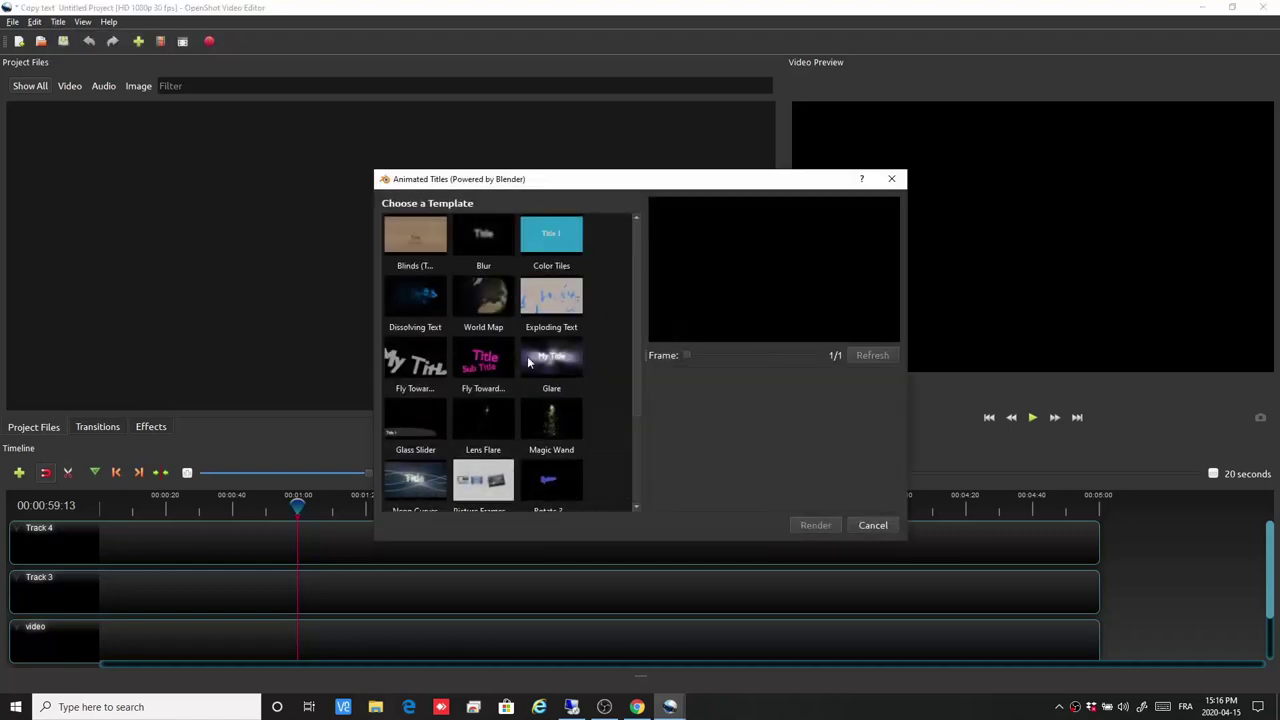
scroll(473, 410, down, 3)
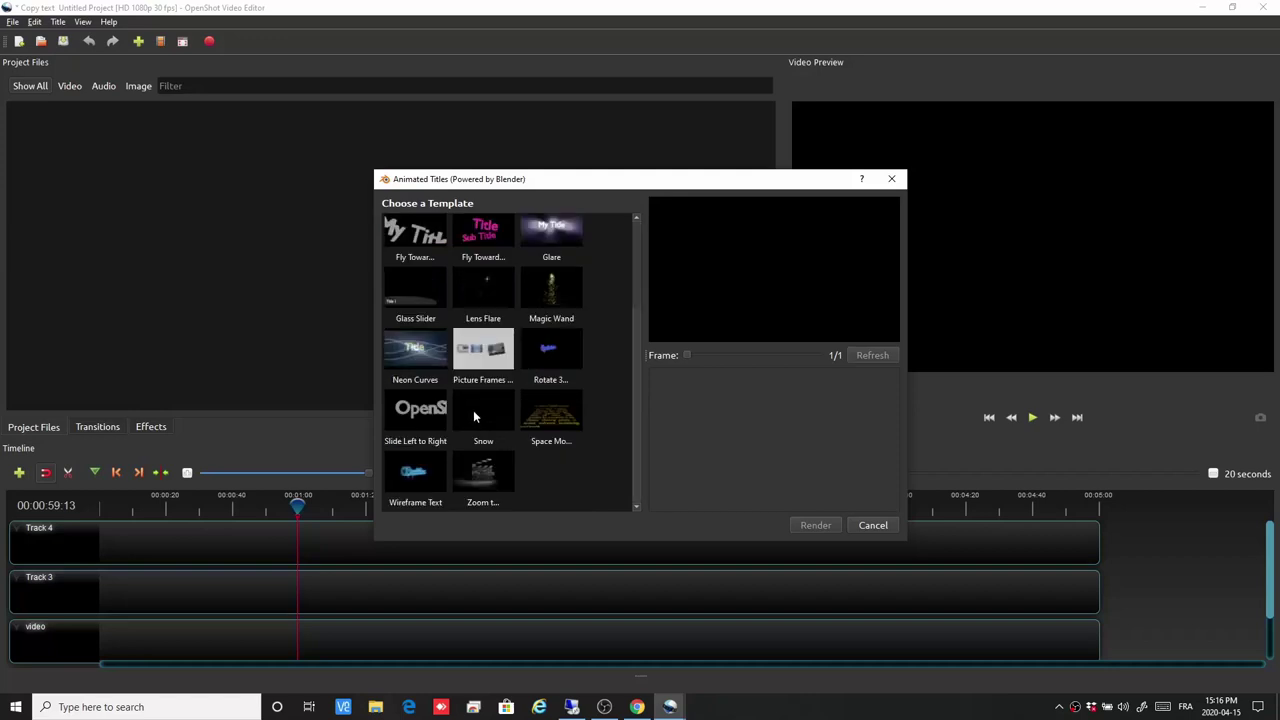
scroll(473, 410, up, 3)
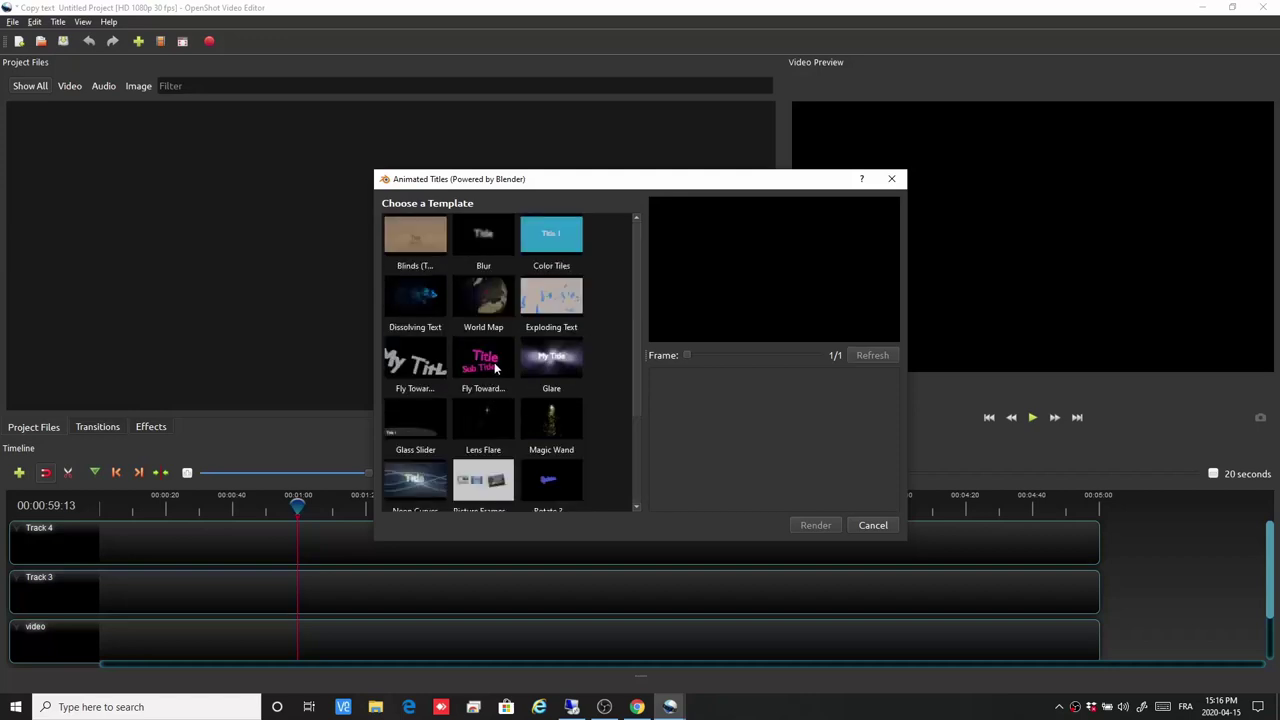
scroll(510, 380, down, 3)
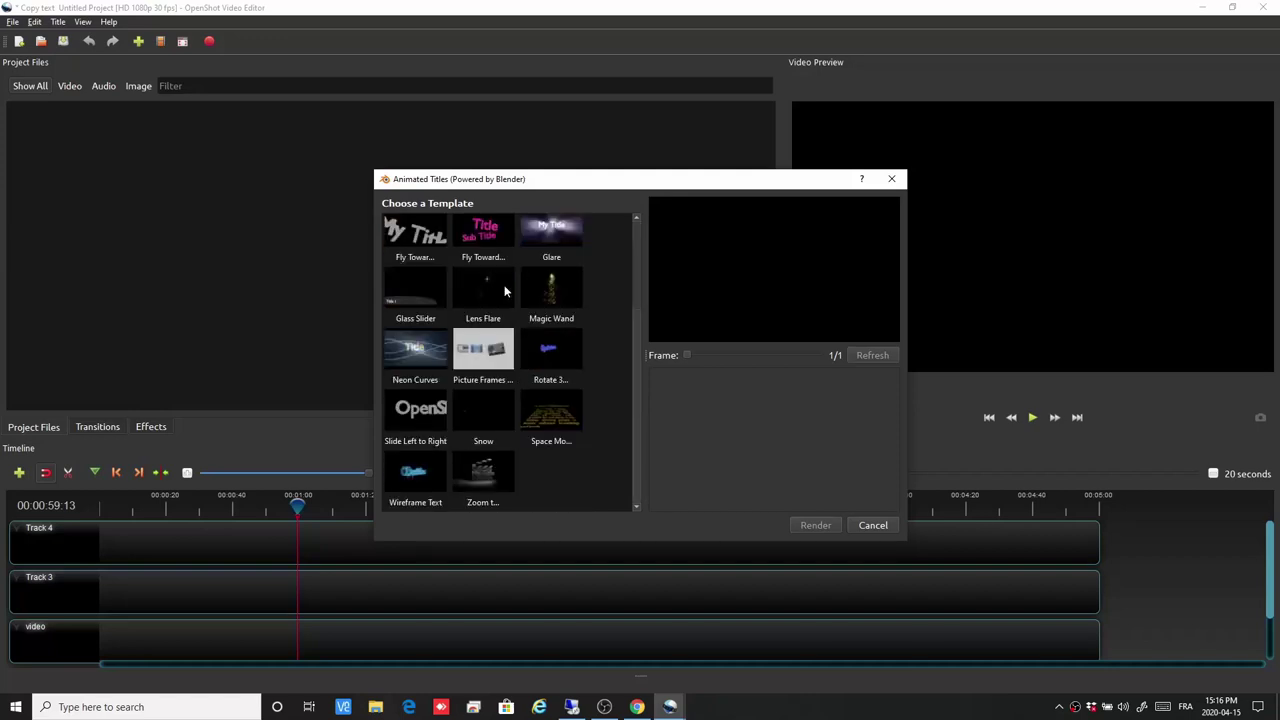
Try the Neon Curves animated title with the text "test", and close it without rendering.
click(421, 350)
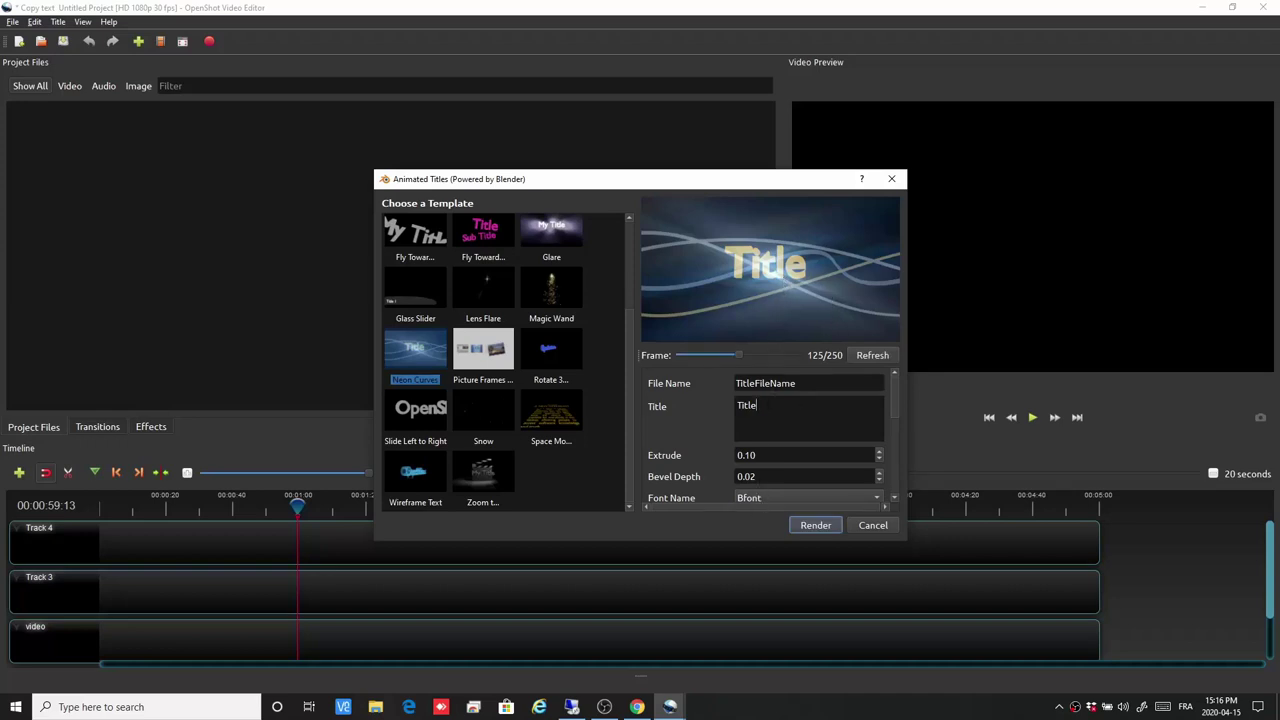
drag(757, 405, 736, 405)
text(test)
key(Return)
click(888, 527)
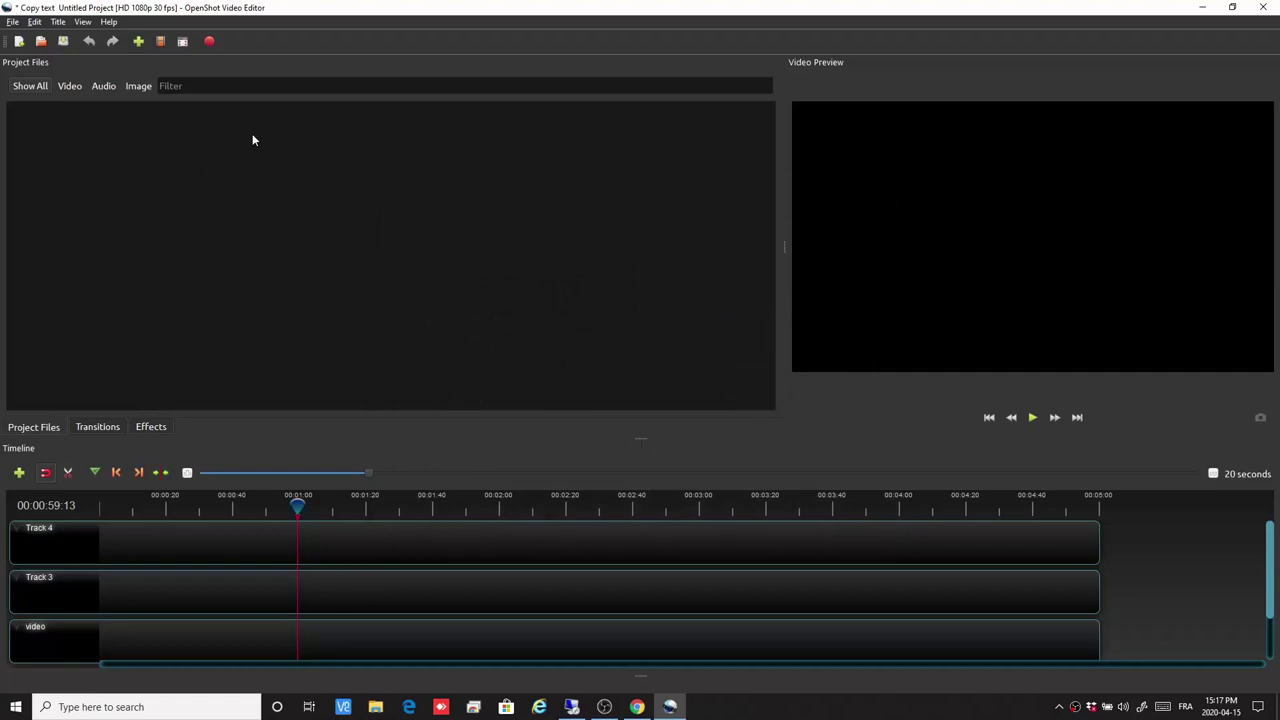
Hide the toolbar of the main window and show it again.
click(83, 22)
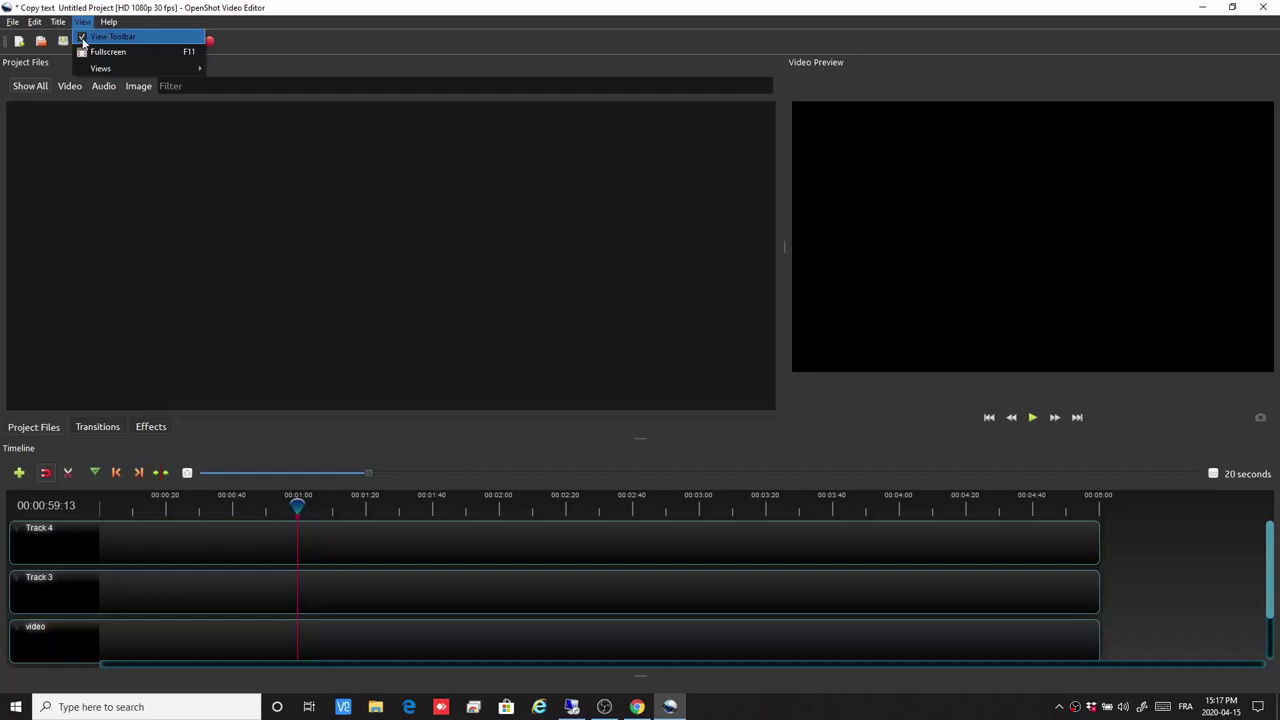
click(84, 38)
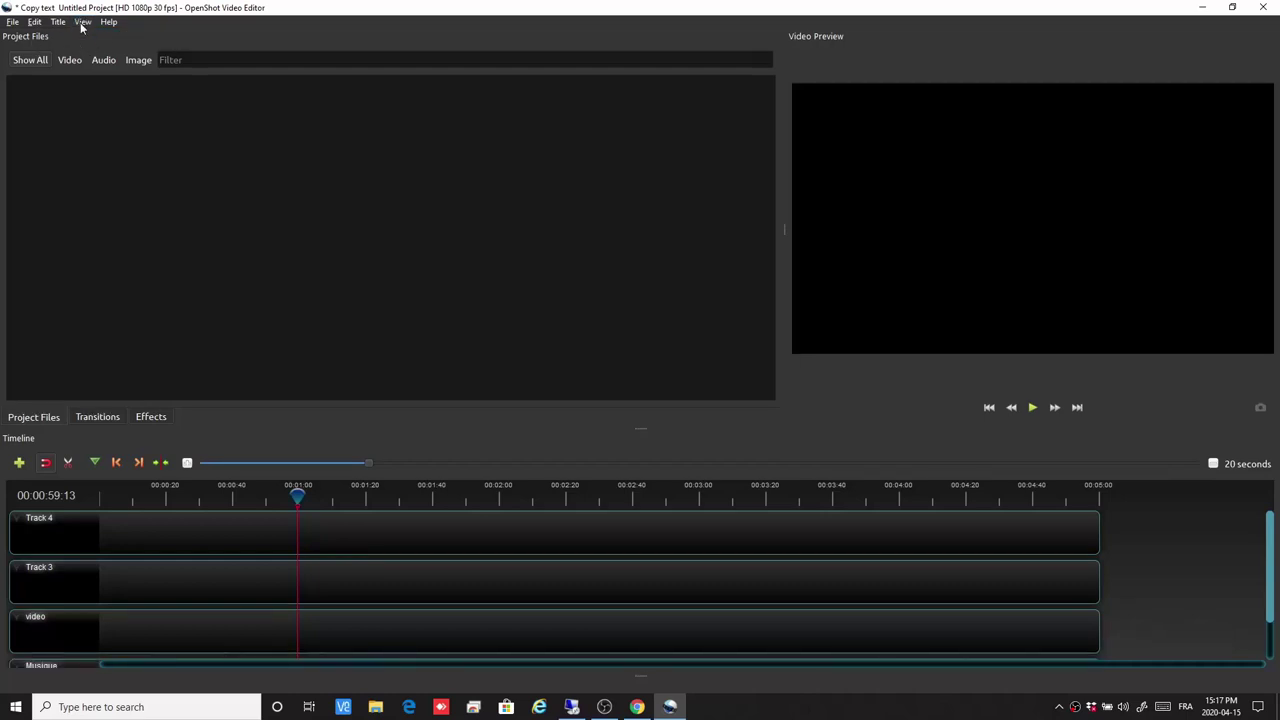
click(83, 22)
click(84, 38)
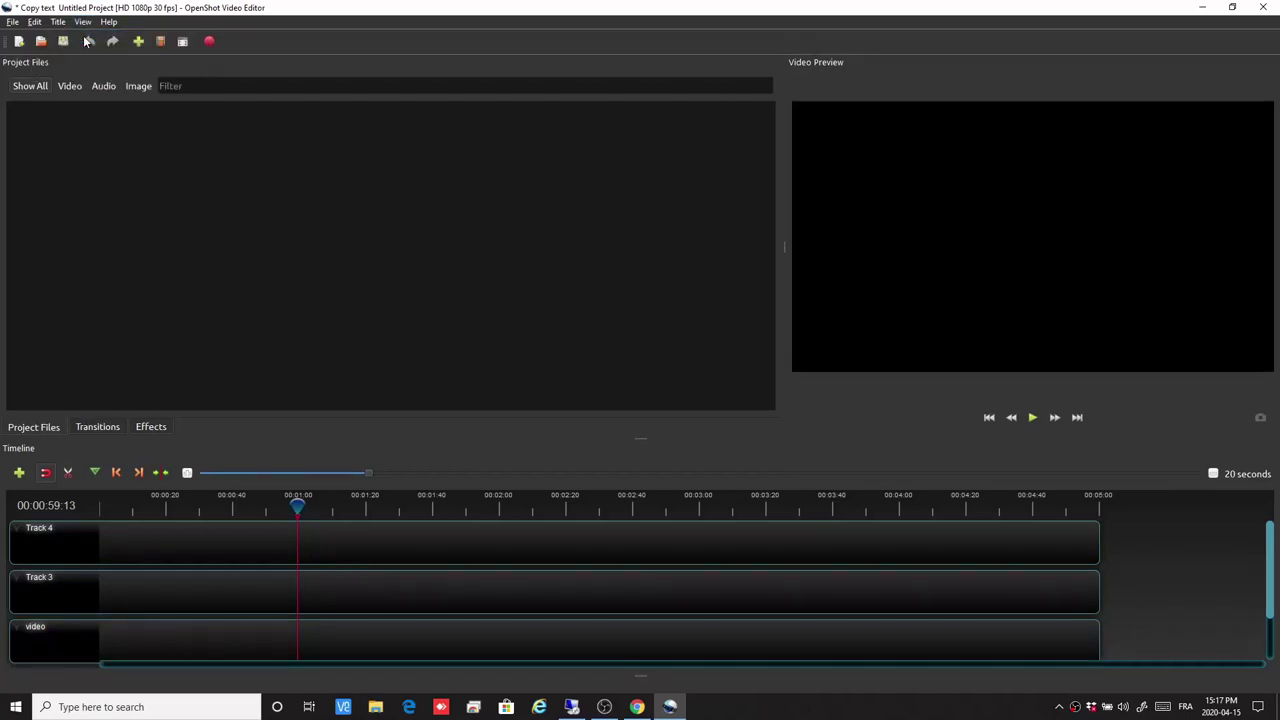
Examine the window view options and the available help commands.
click(84, 22)
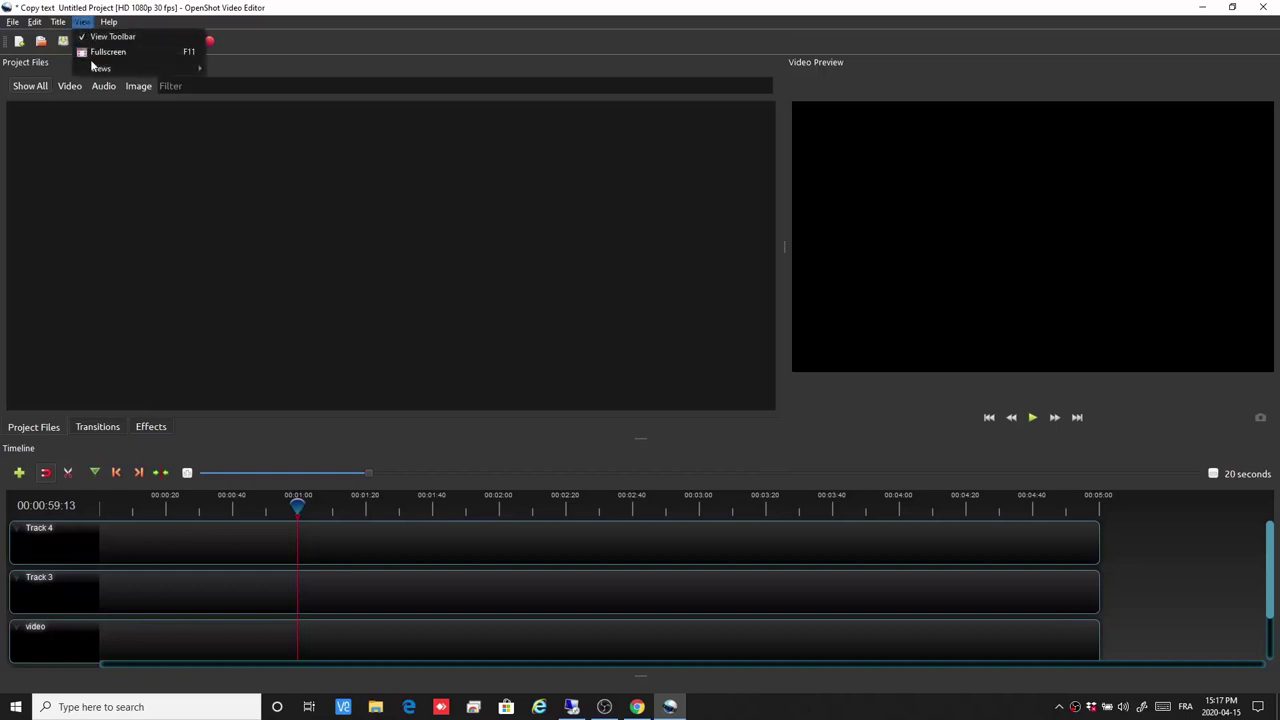
mouse_move(97, 71)
mouse_move(108, 21)
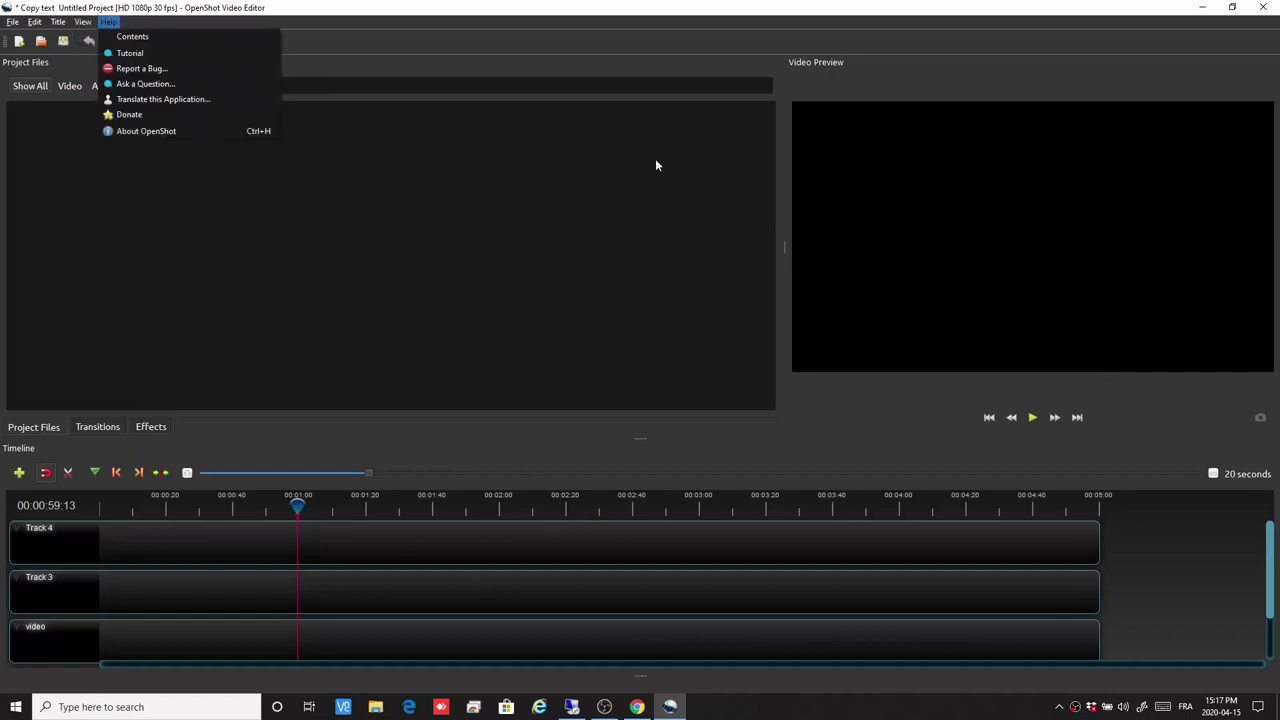
click(785, 252)
Resize the workspace areas so that Project Files is narrower and the Timeline is taller.
drag(780, 250, 754, 282)
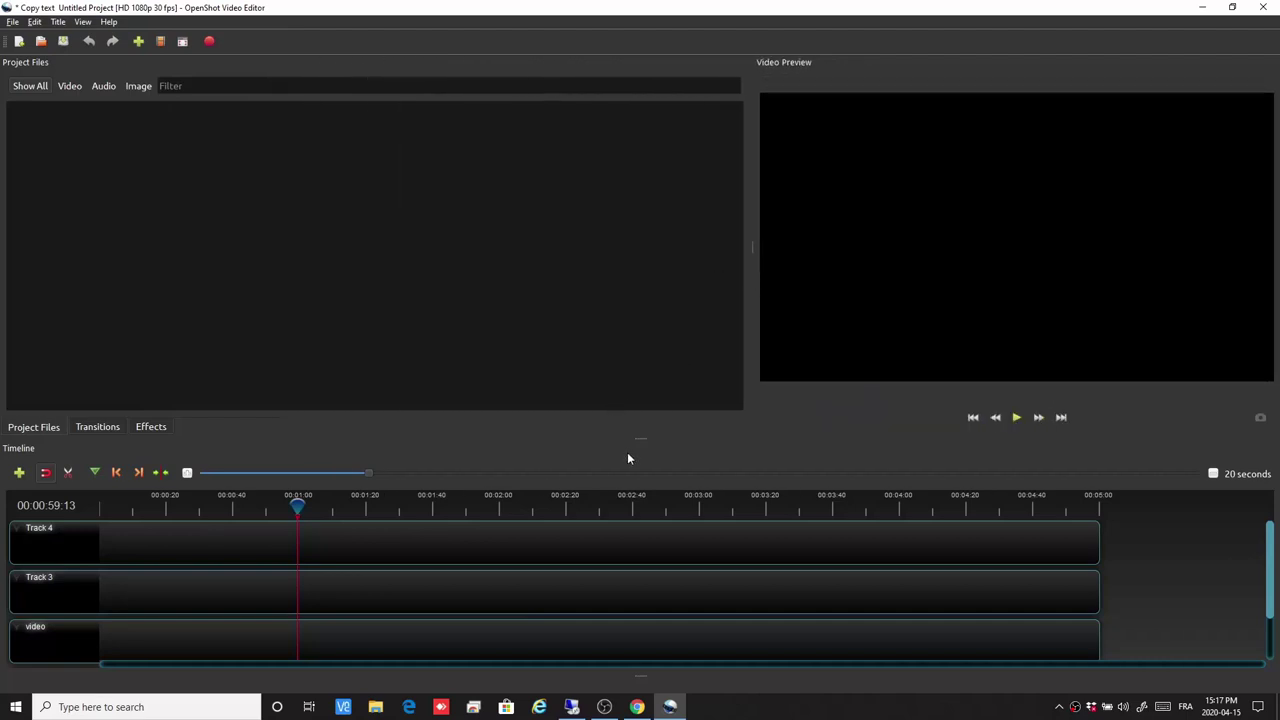
drag(639, 436, 674, 539)
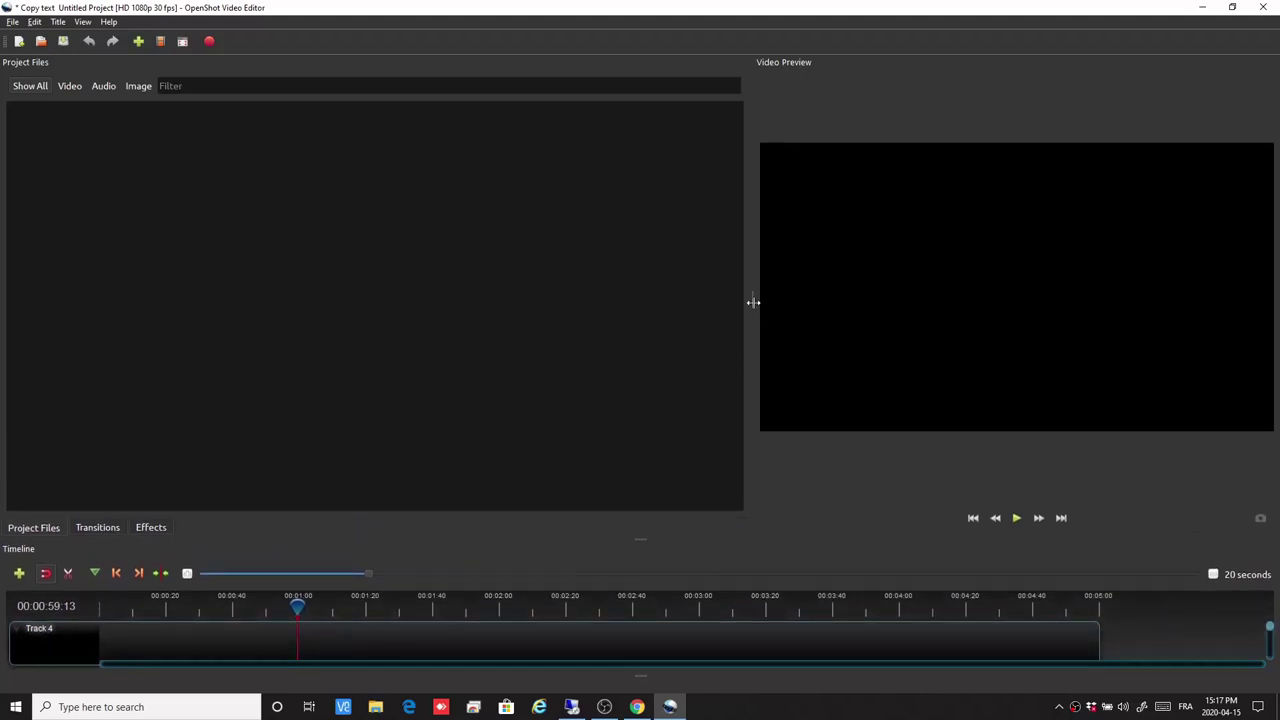
drag(751, 297, 124, 349)
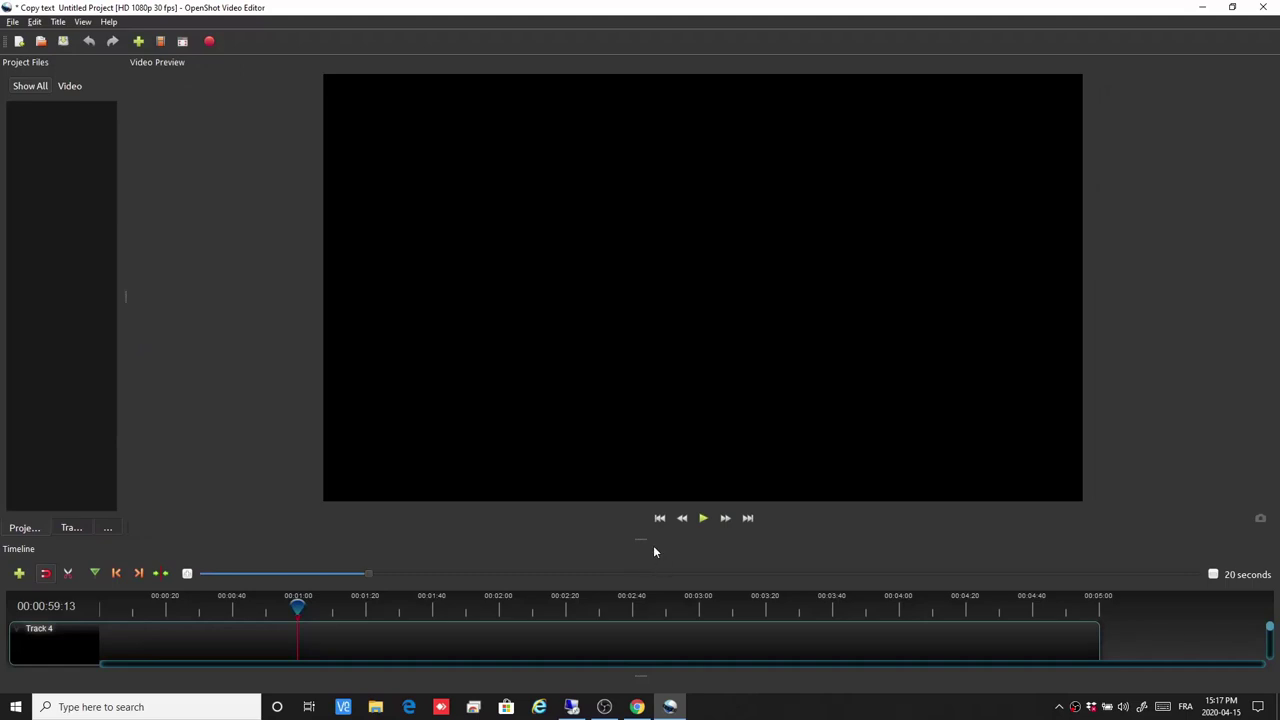
drag(642, 541, 645, 625)
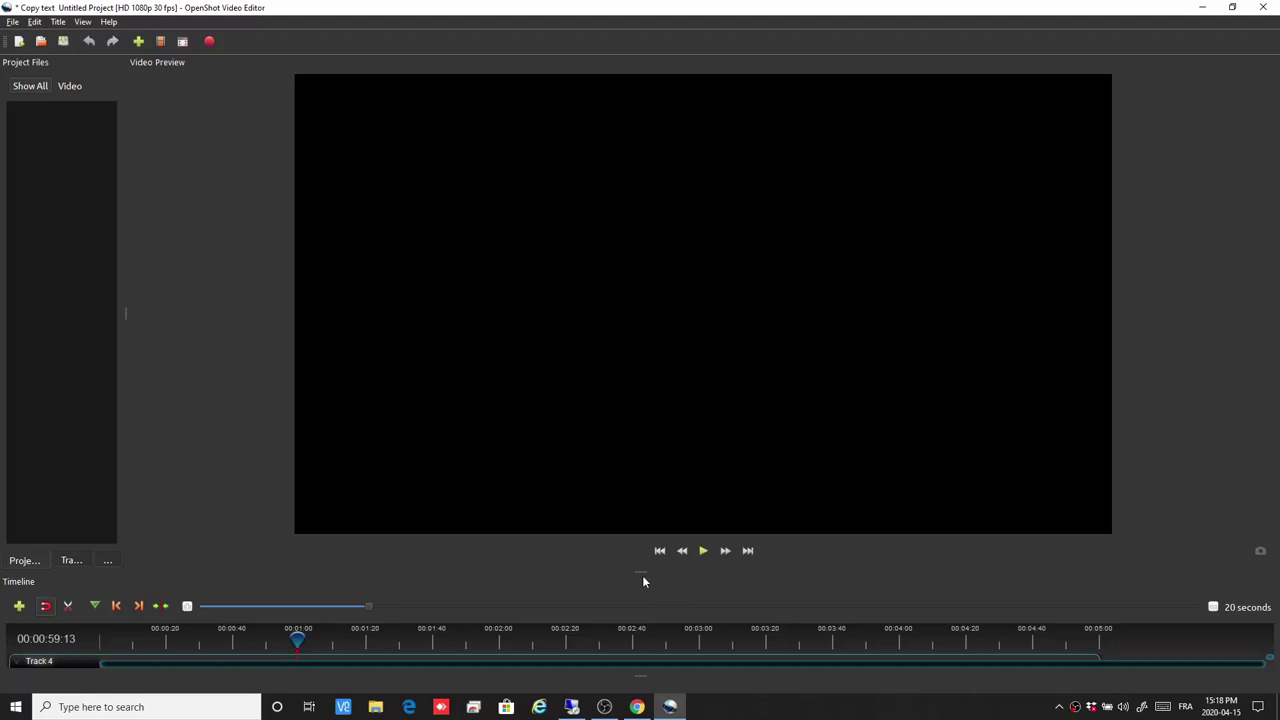
drag(642, 572, 694, 398)
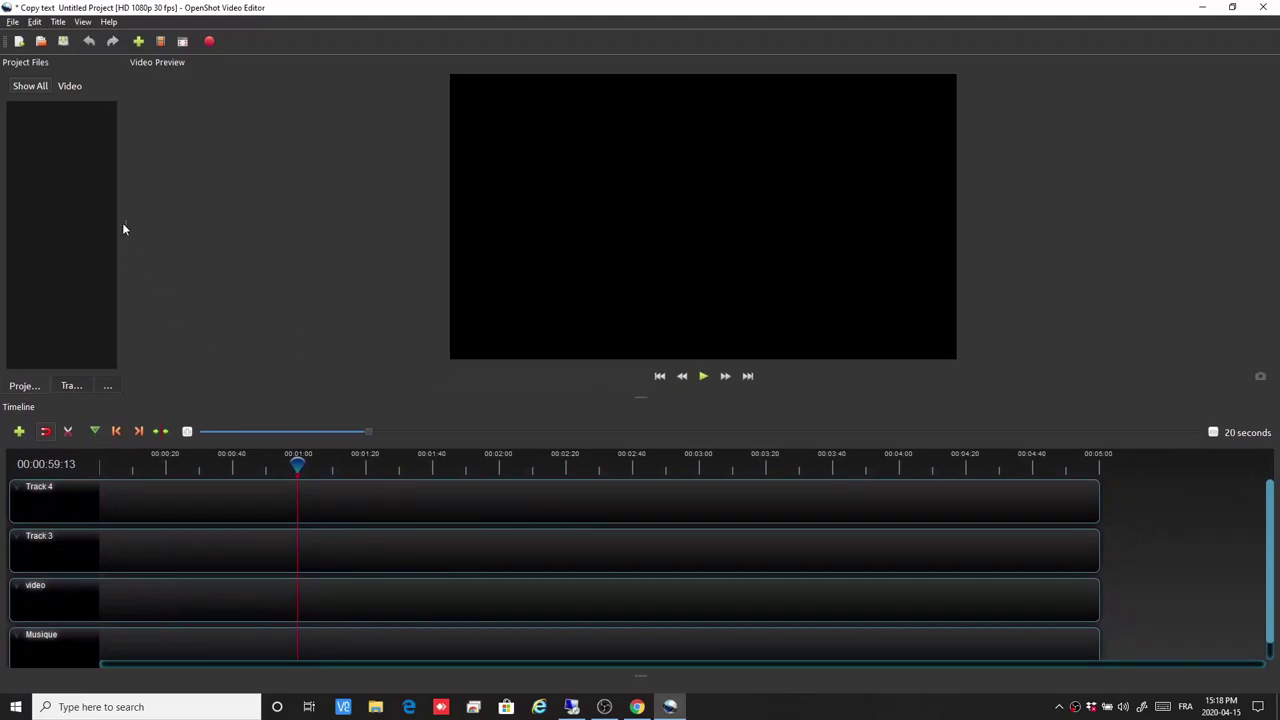
drag(124, 223, 517, 221)
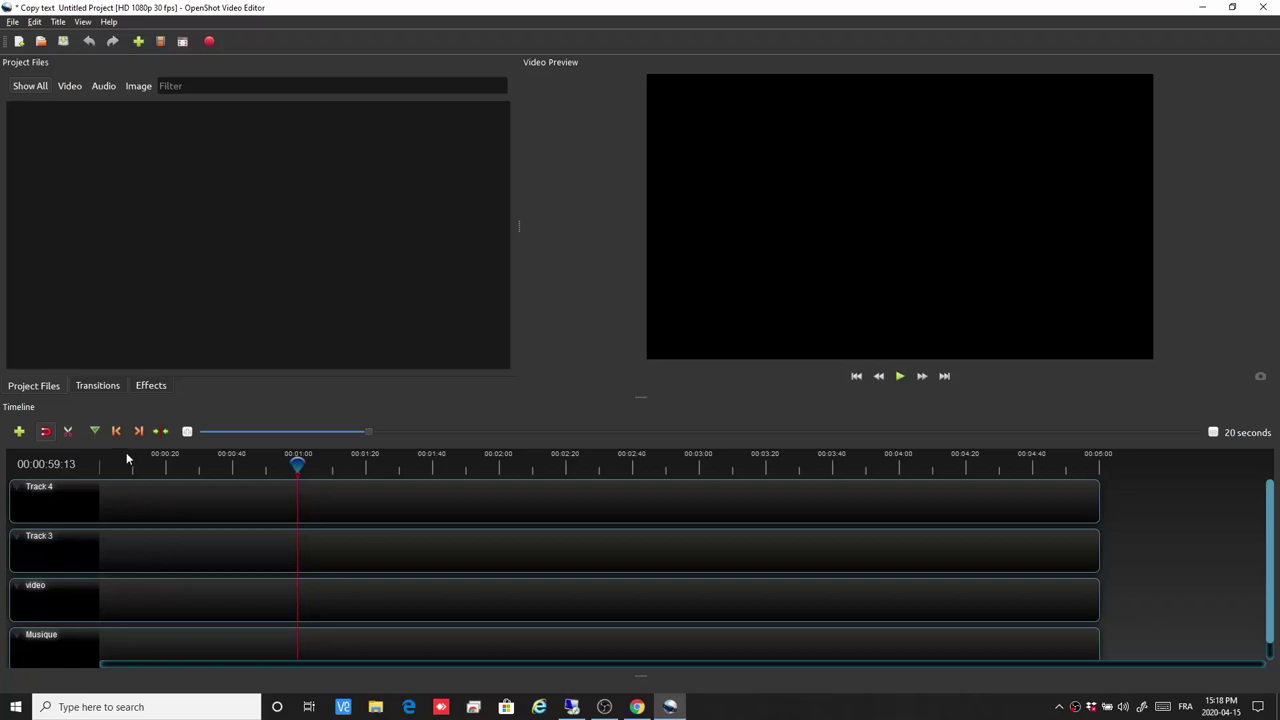
Remove Track 4 from the timeline and reduce the height of the Timeline area.
right_click(67, 502)
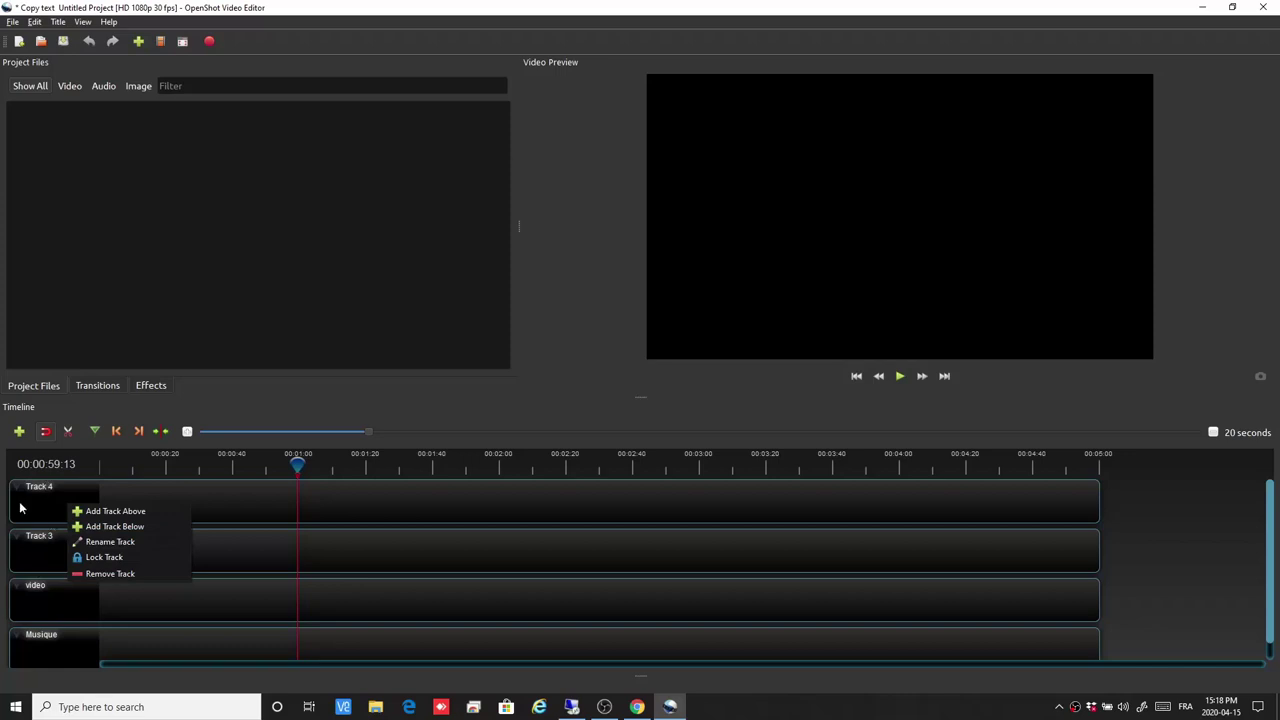
right_click(48, 505)
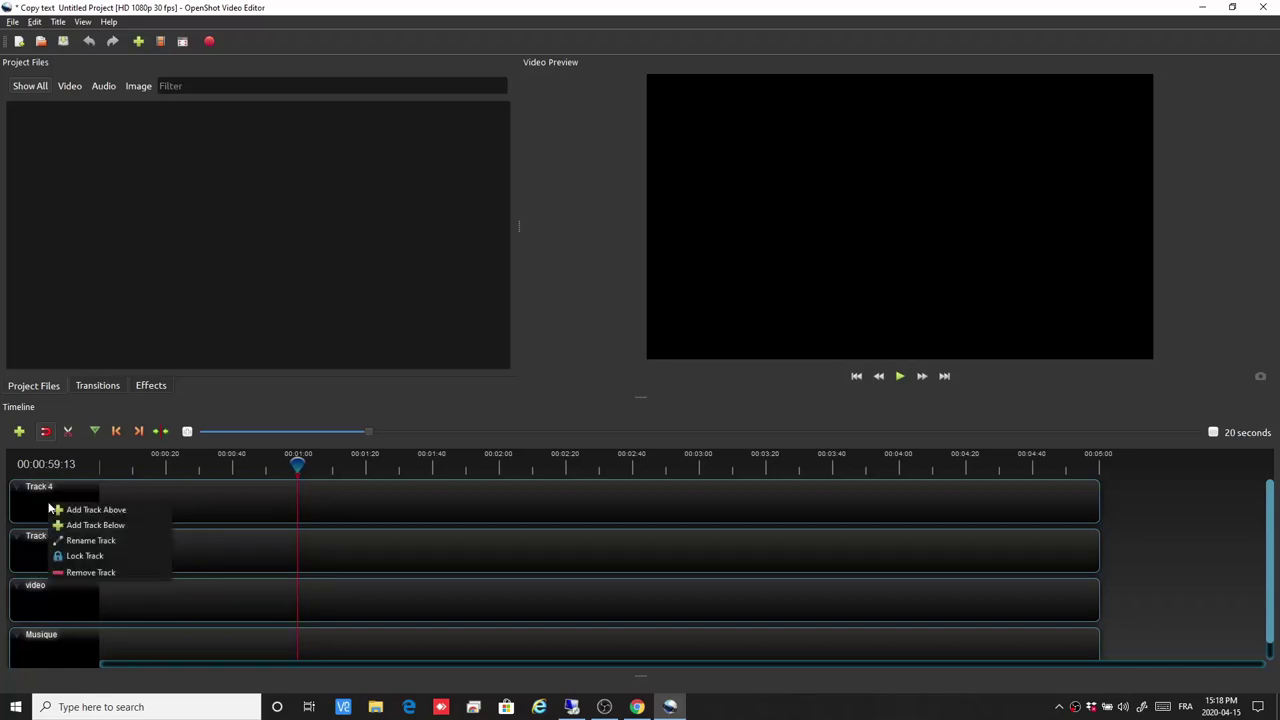
click(47, 501)
right_click(47, 501)
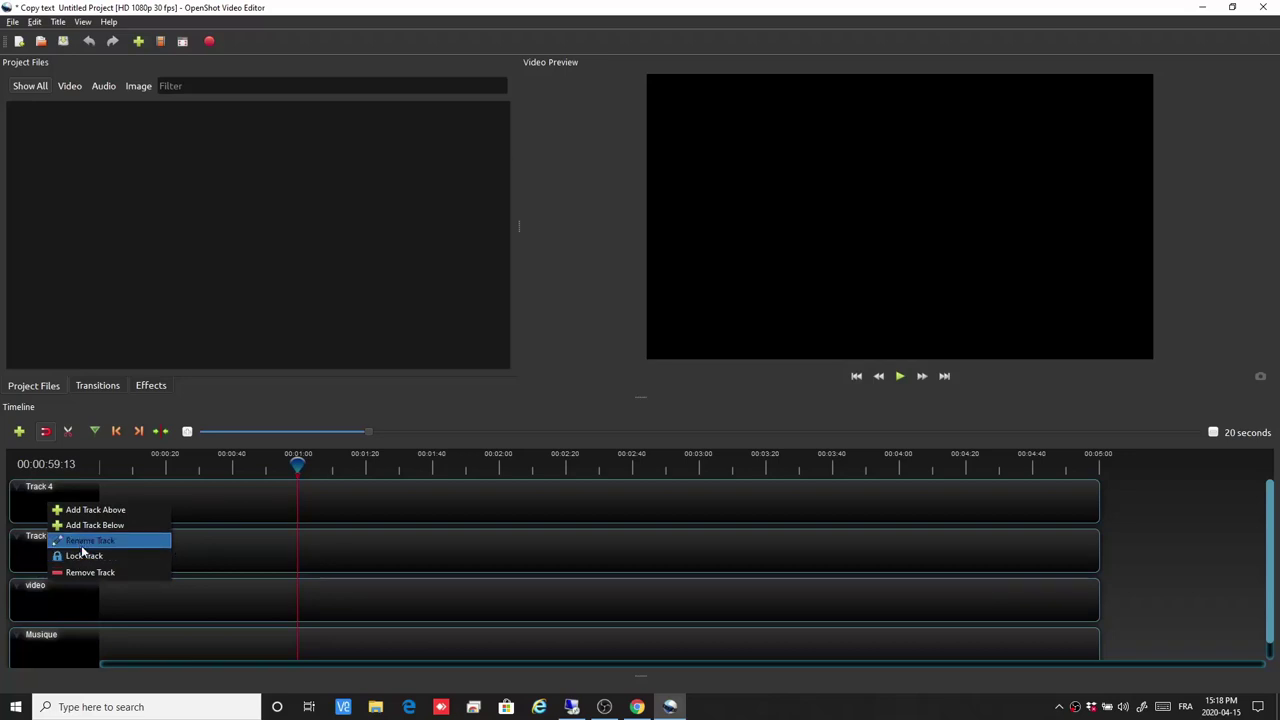
click(89, 573)
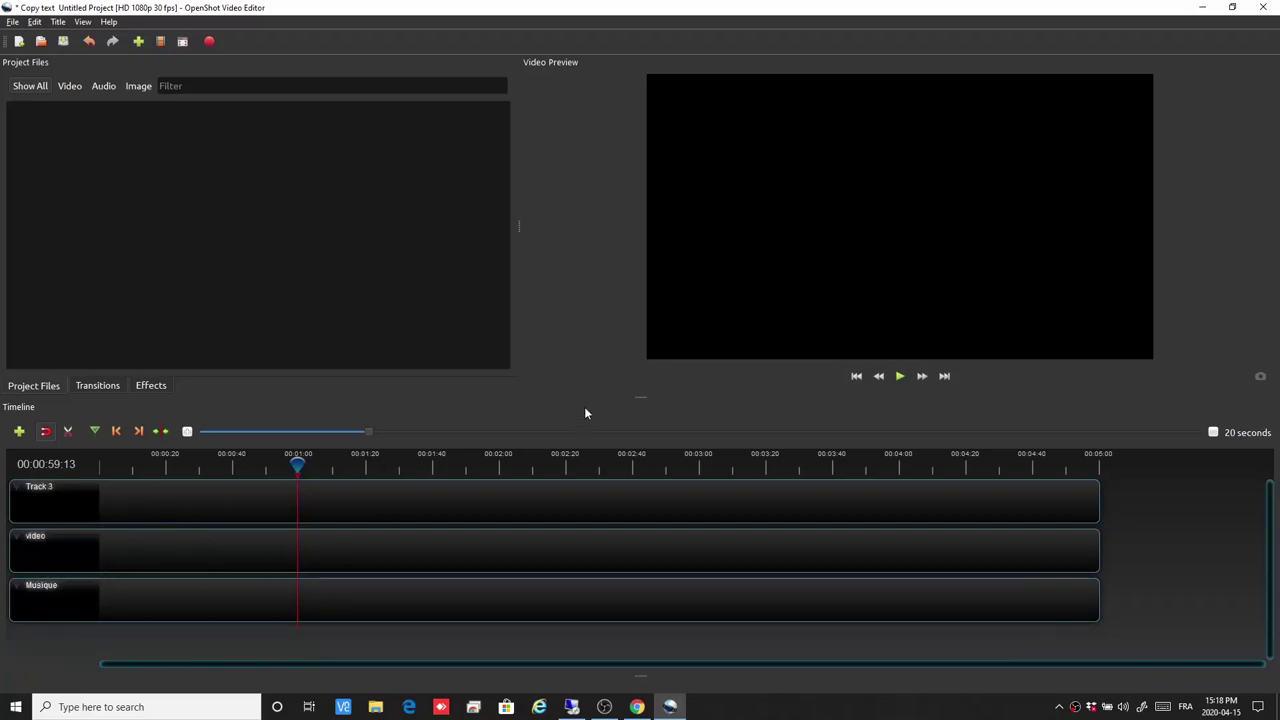
drag(640, 398, 651, 434)
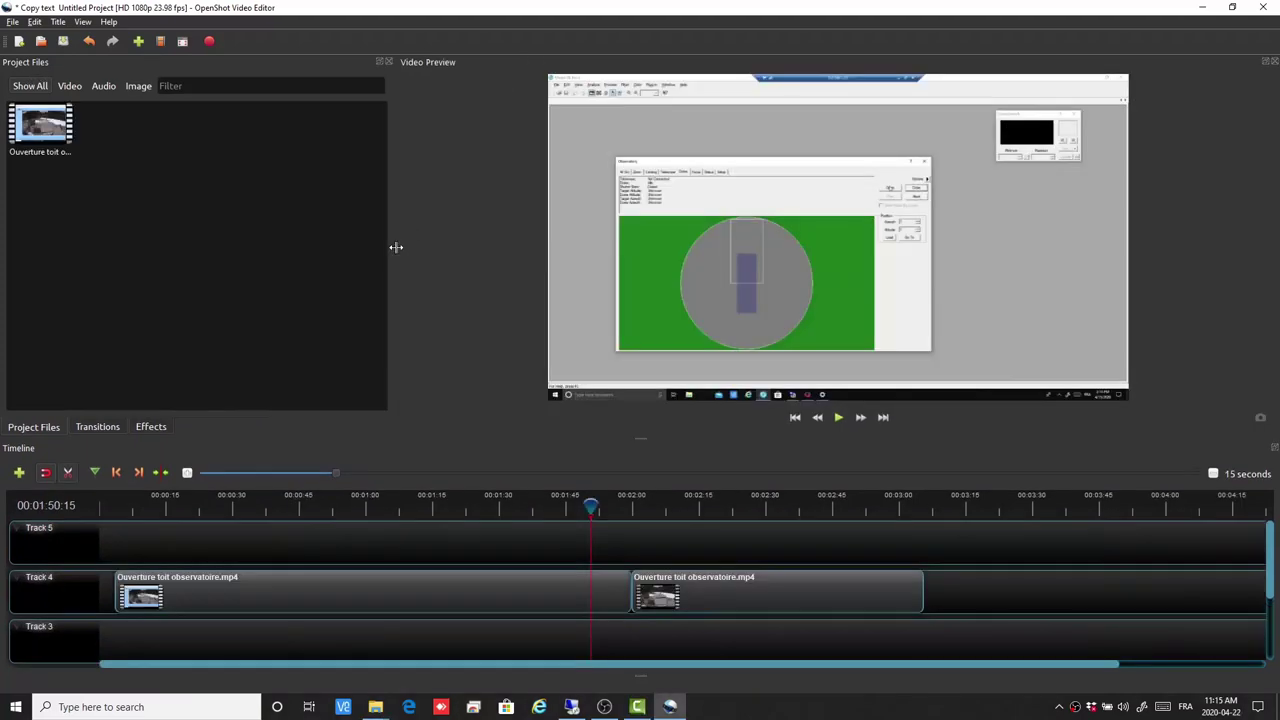
Dock the Video Preview together with Project Files as one tabbed group and make the Timeline taller.
drag(396, 247, 445, 280)
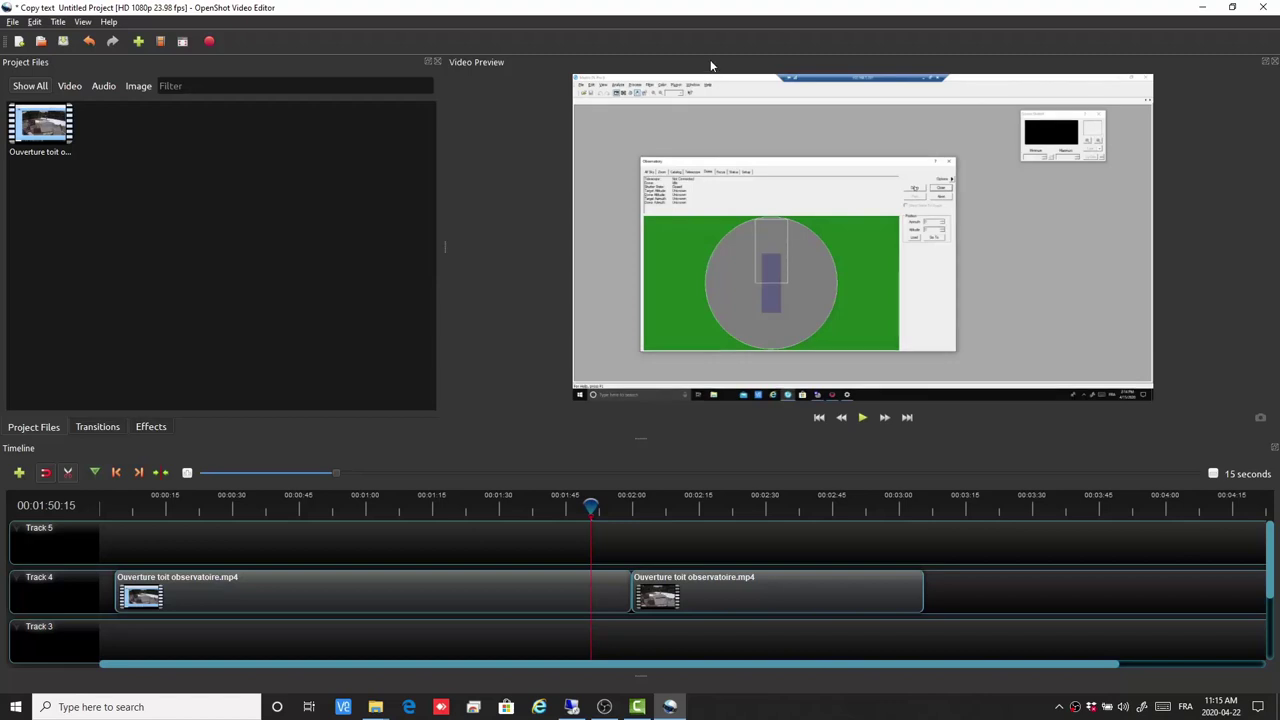
drag(714, 62, 293, 131)
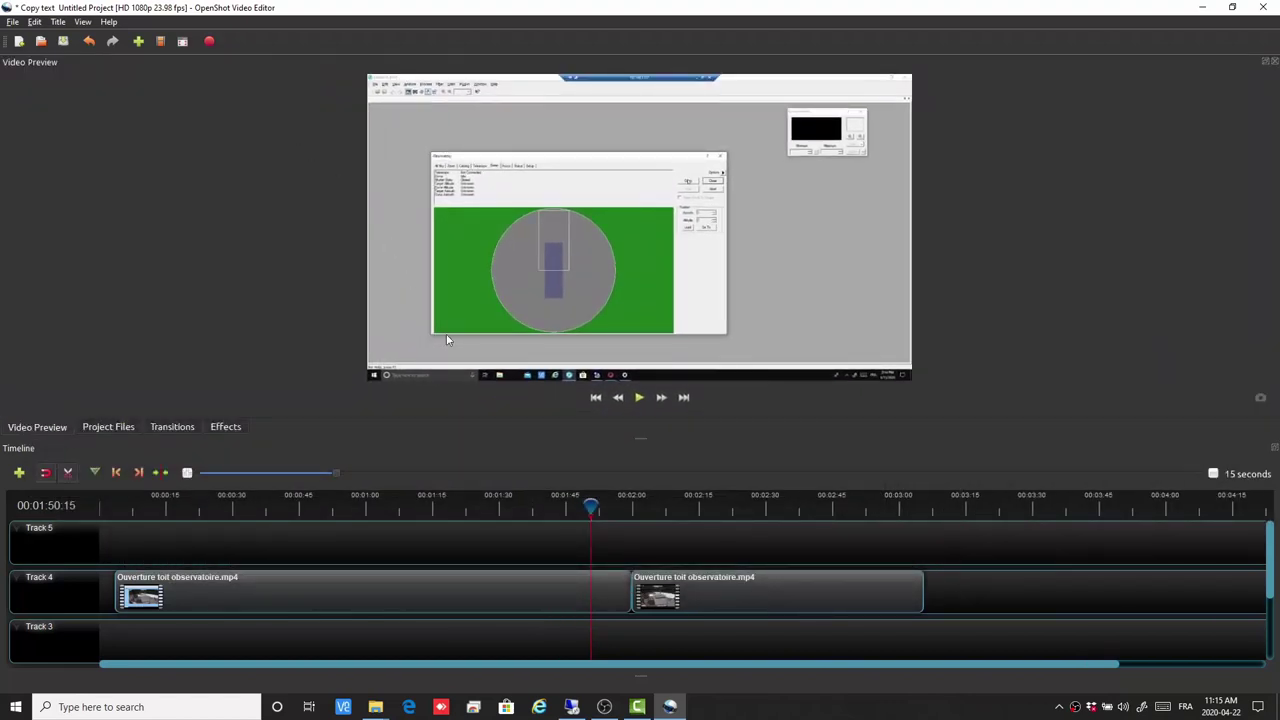
drag(642, 437, 642, 385)
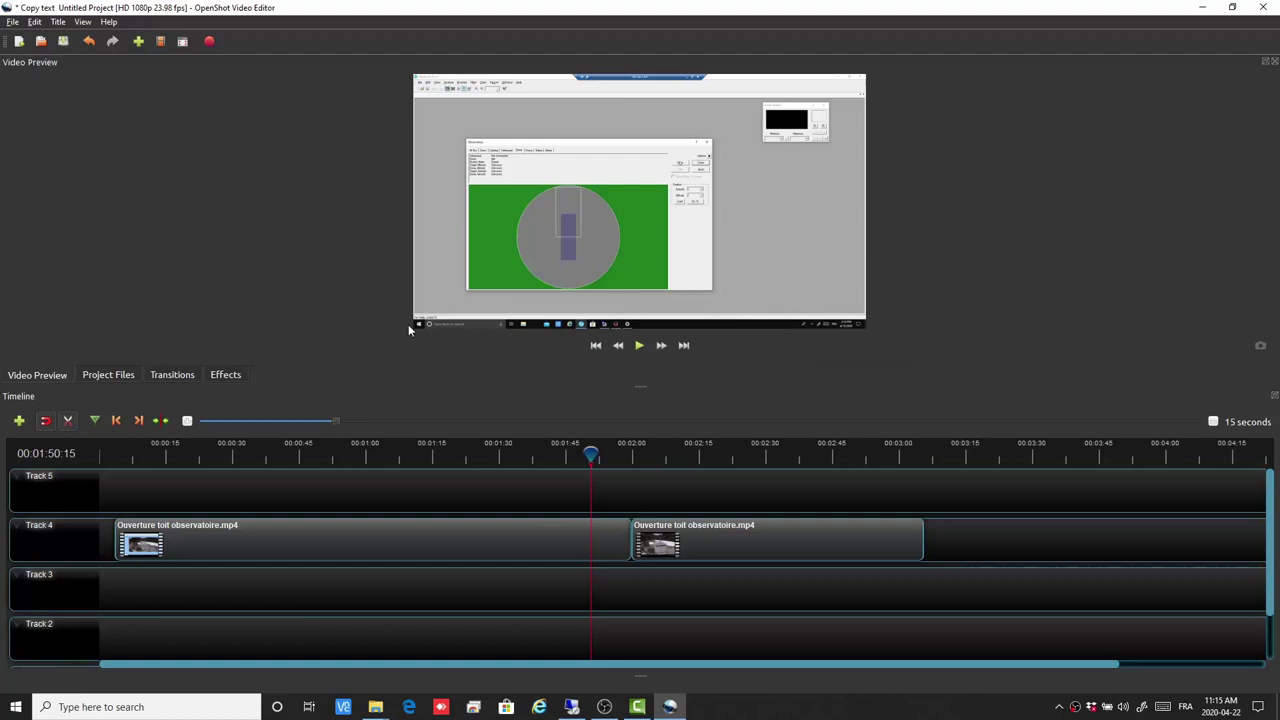
Restore the Simple View layout and dock the Timeline between Project Files and Video Preview.
click(83, 22)
mouse_move(110, 66)
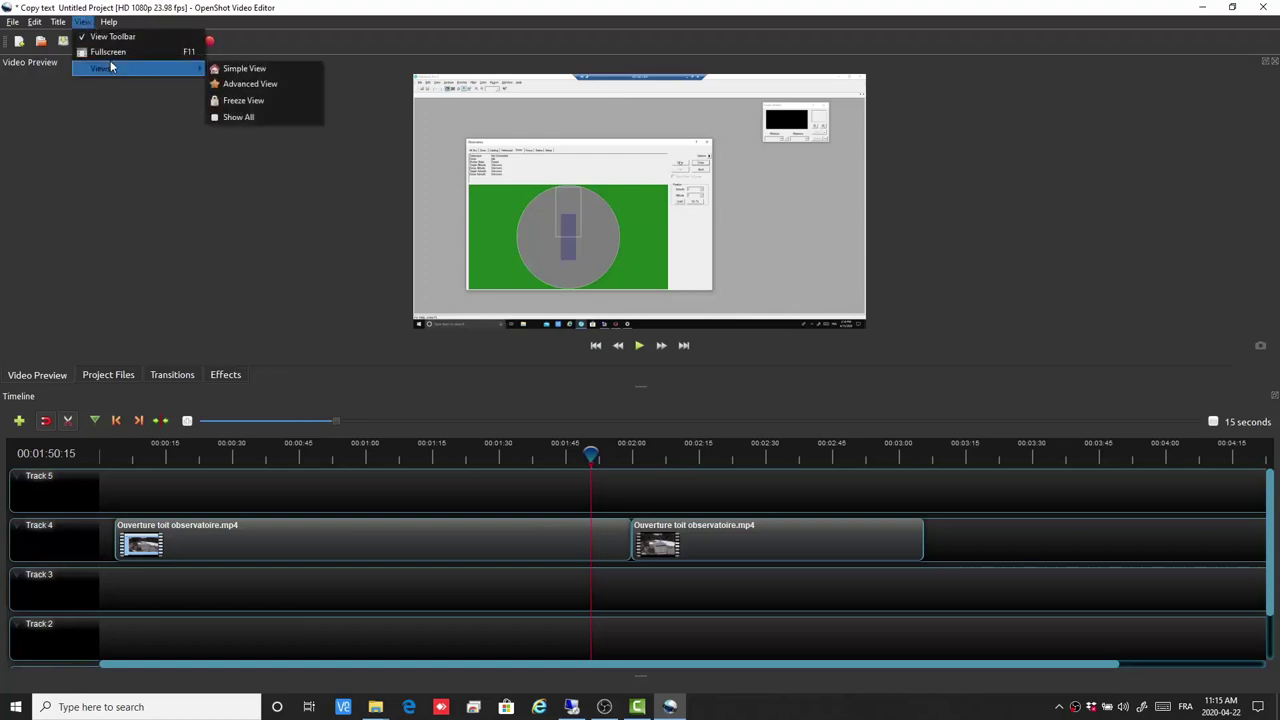
click(246, 68)
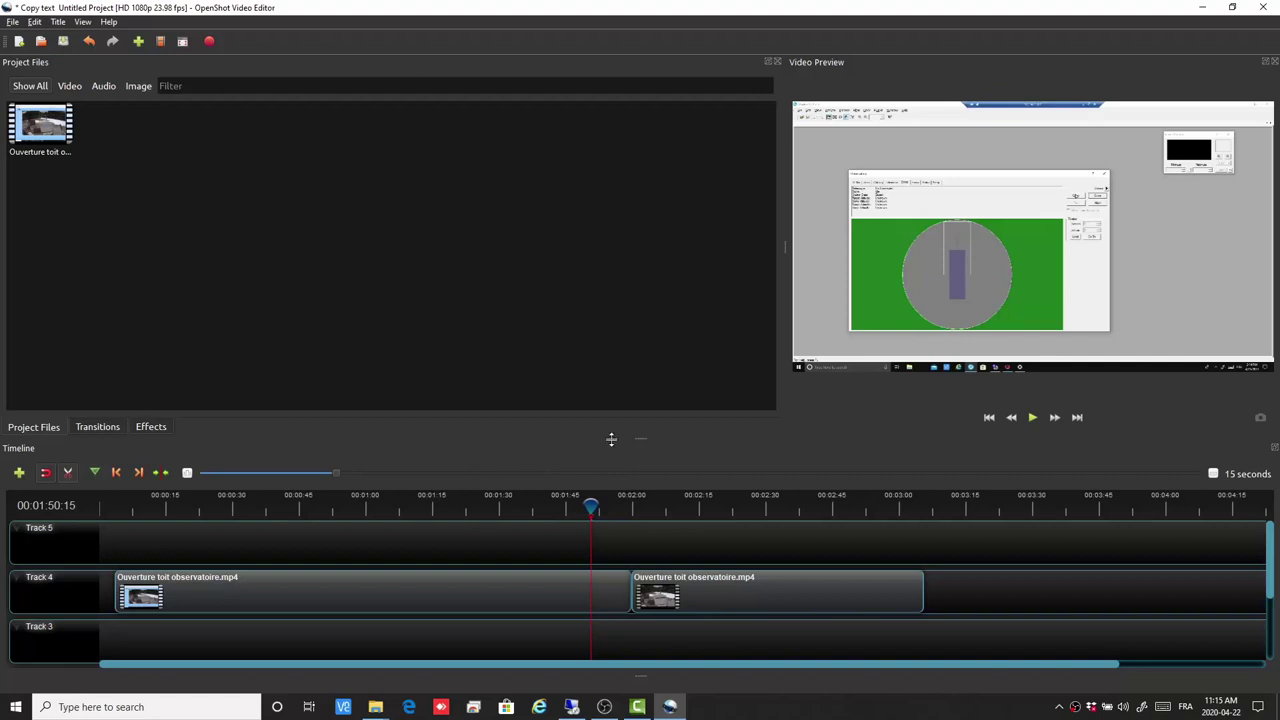
drag(618, 437, 860, 176)
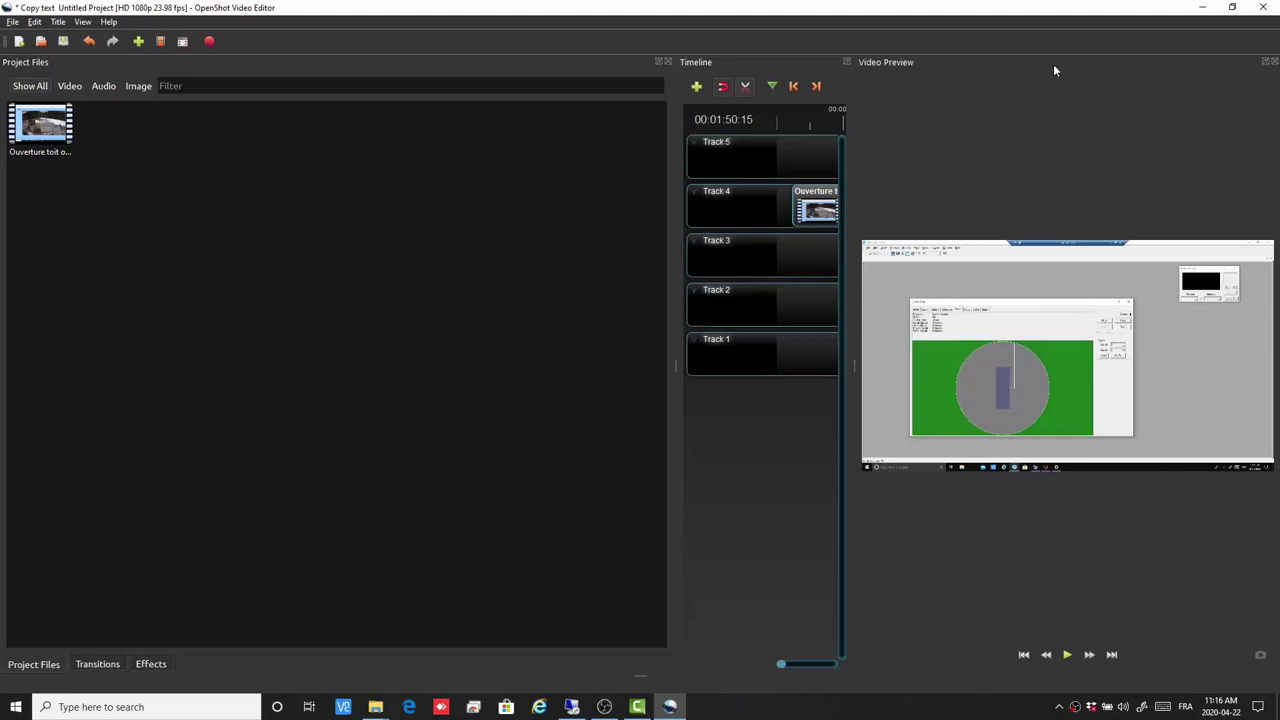
Dock the Video Preview above Project Files and enlarge the preview area's height.
drag(1053, 64, 585, 102)
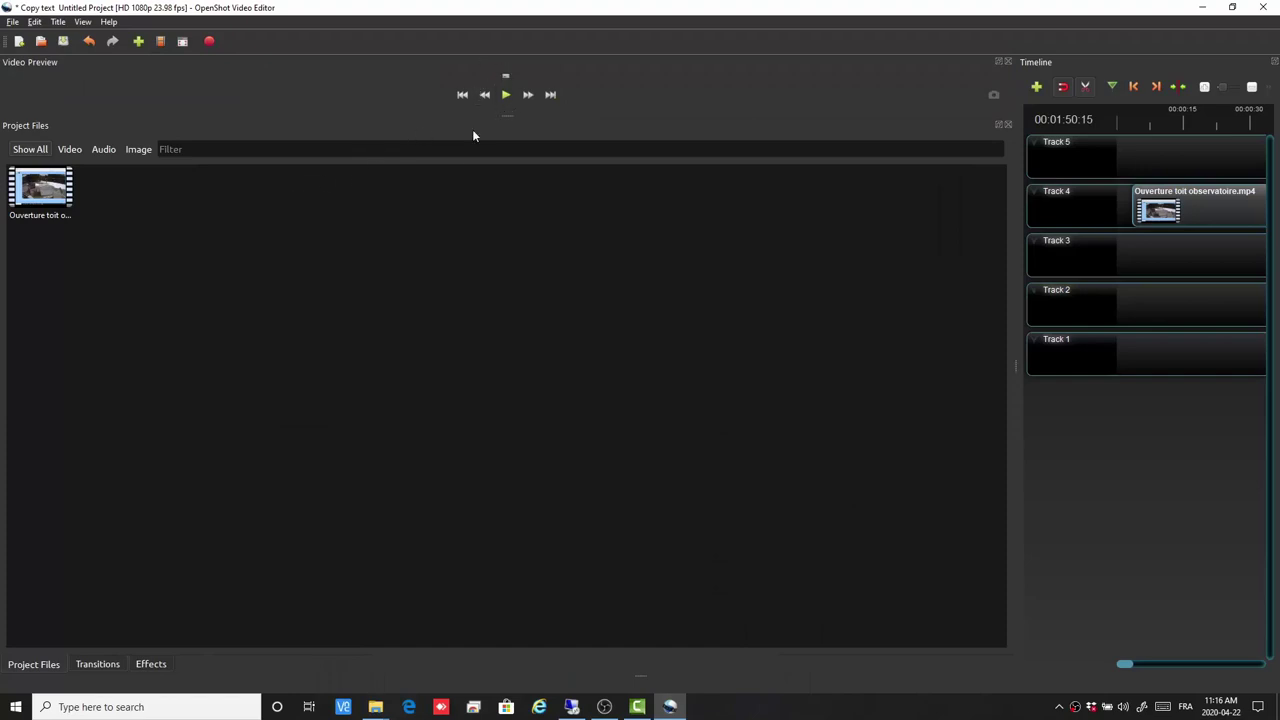
drag(508, 122, 565, 613)
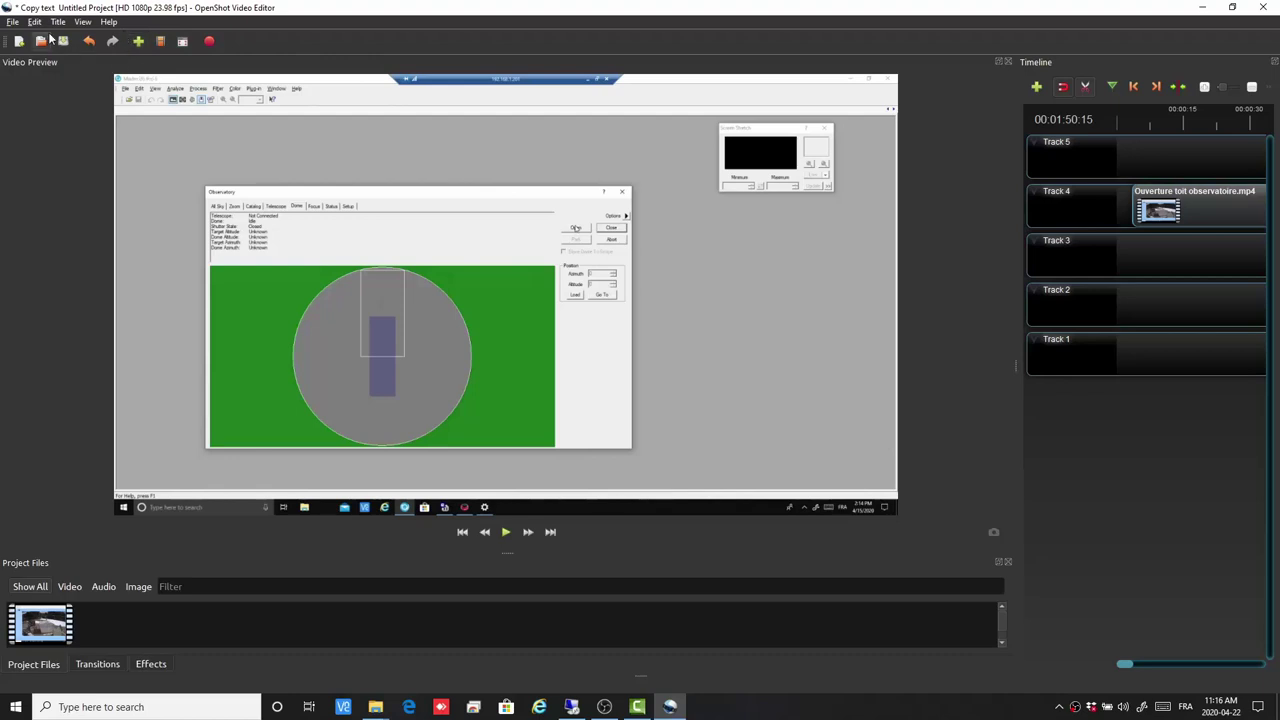
Restore the Simple View layout and narrow Project Files to give the Video Preview more width.
click(79, 23)
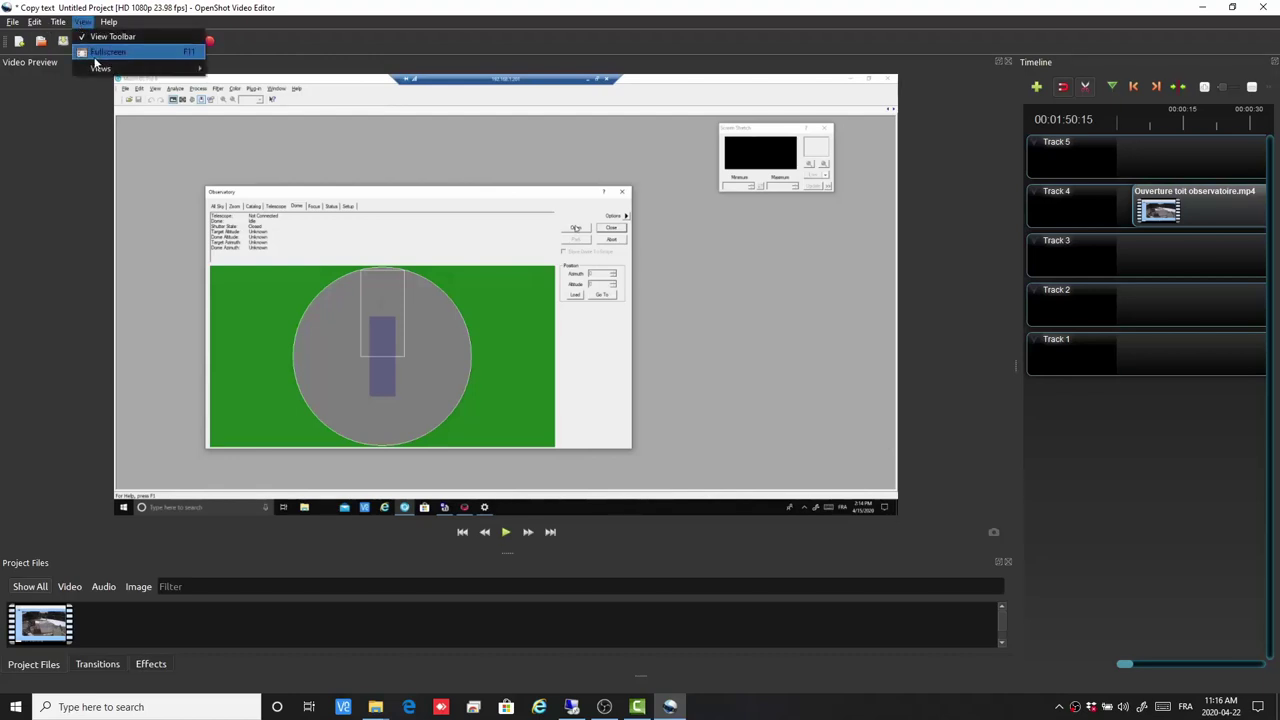
mouse_move(96, 67)
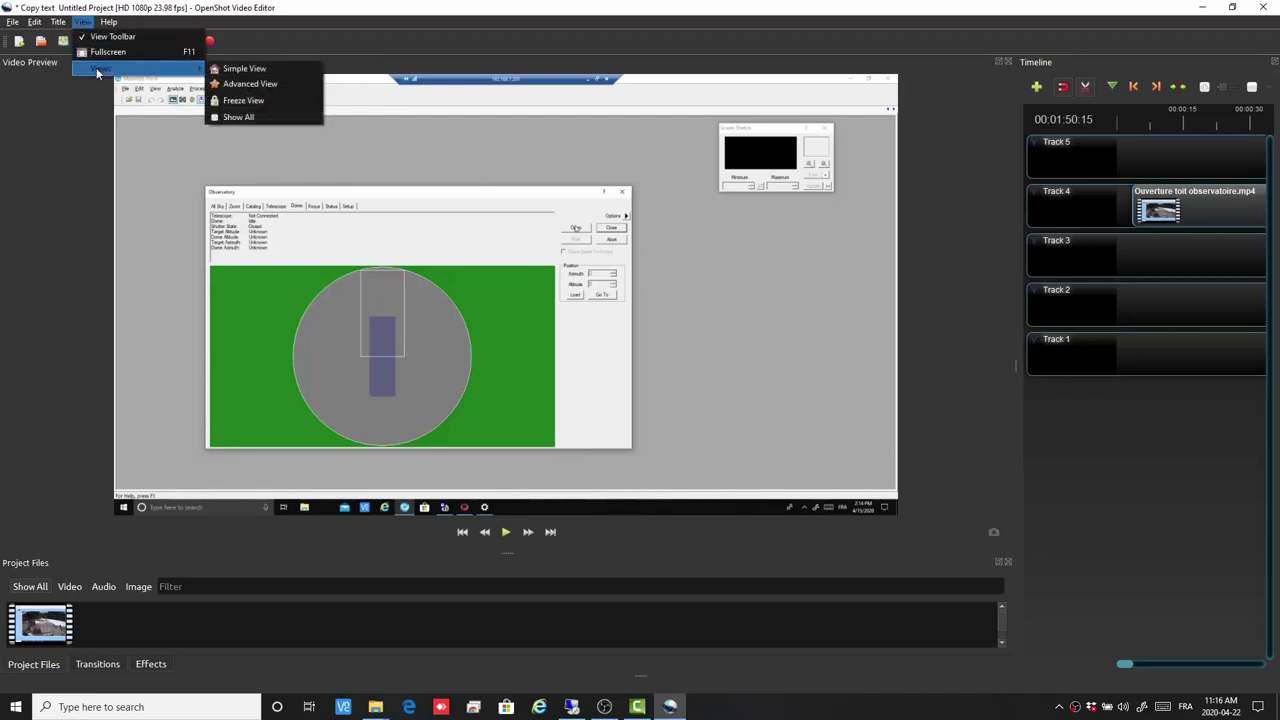
click(246, 67)
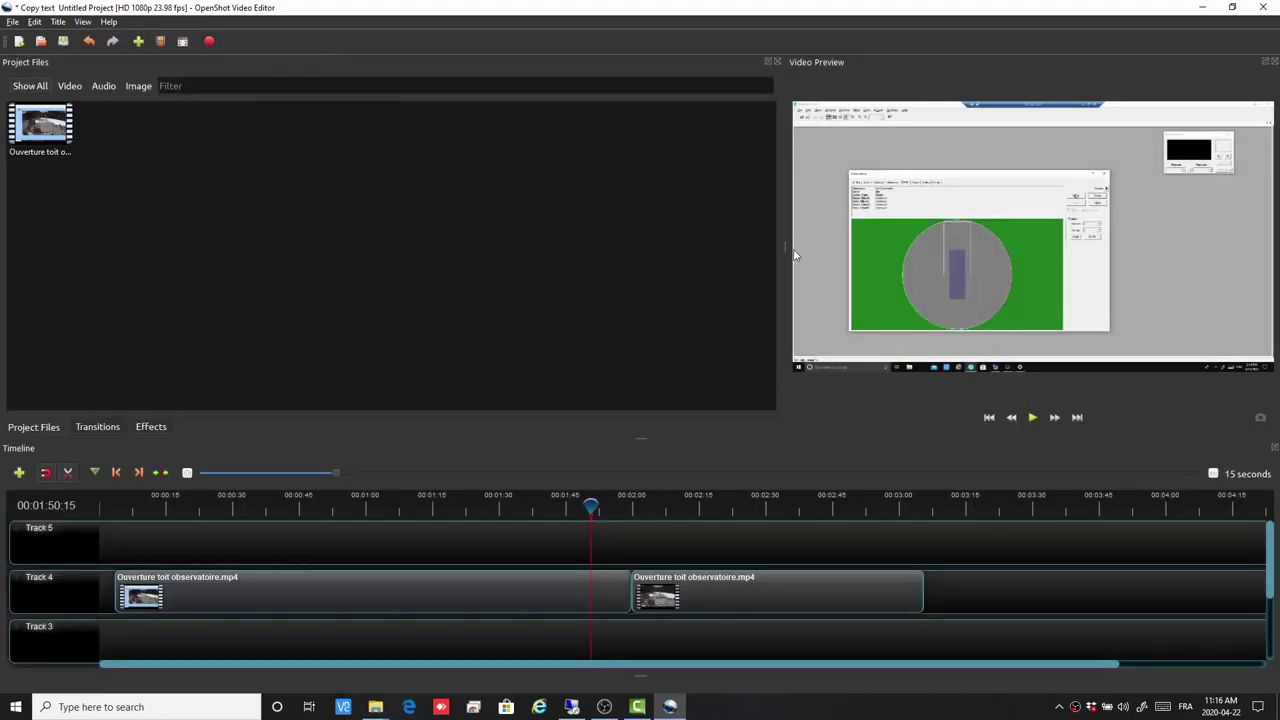
drag(784, 246, 478, 273)
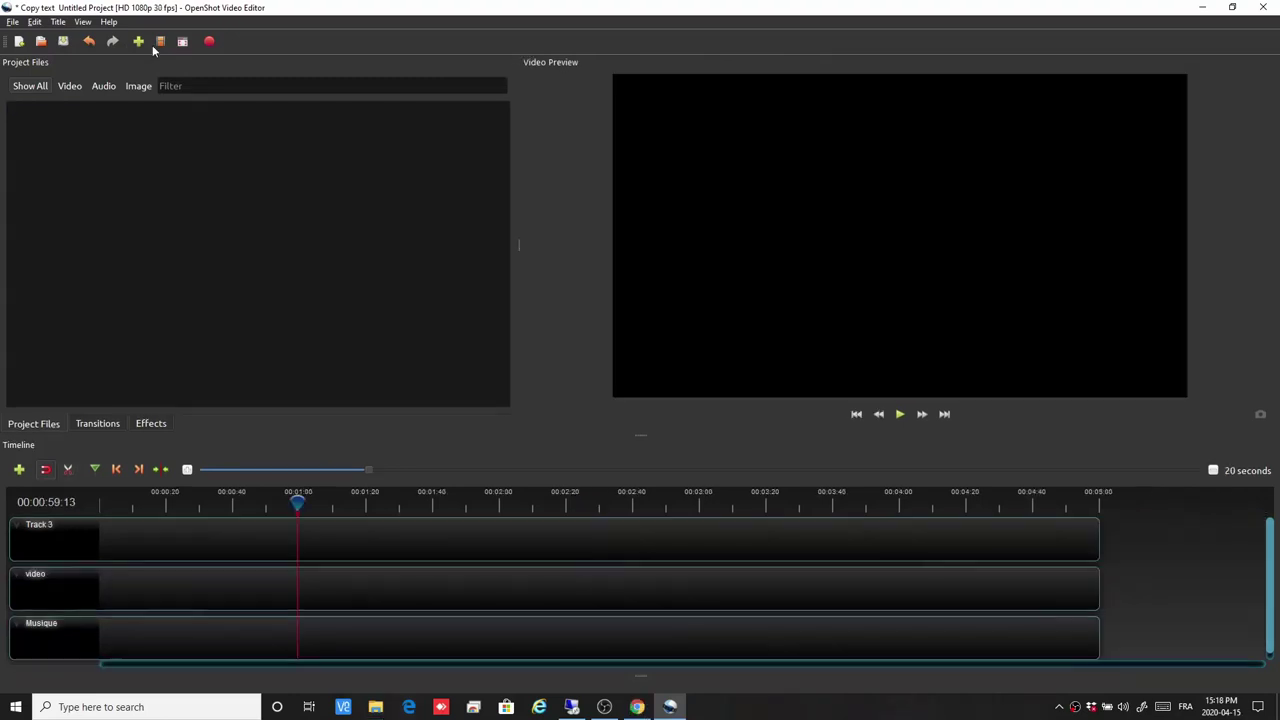
Reset the workspace of the project with the video and Musique tracks to Simple View.
click(82, 21)
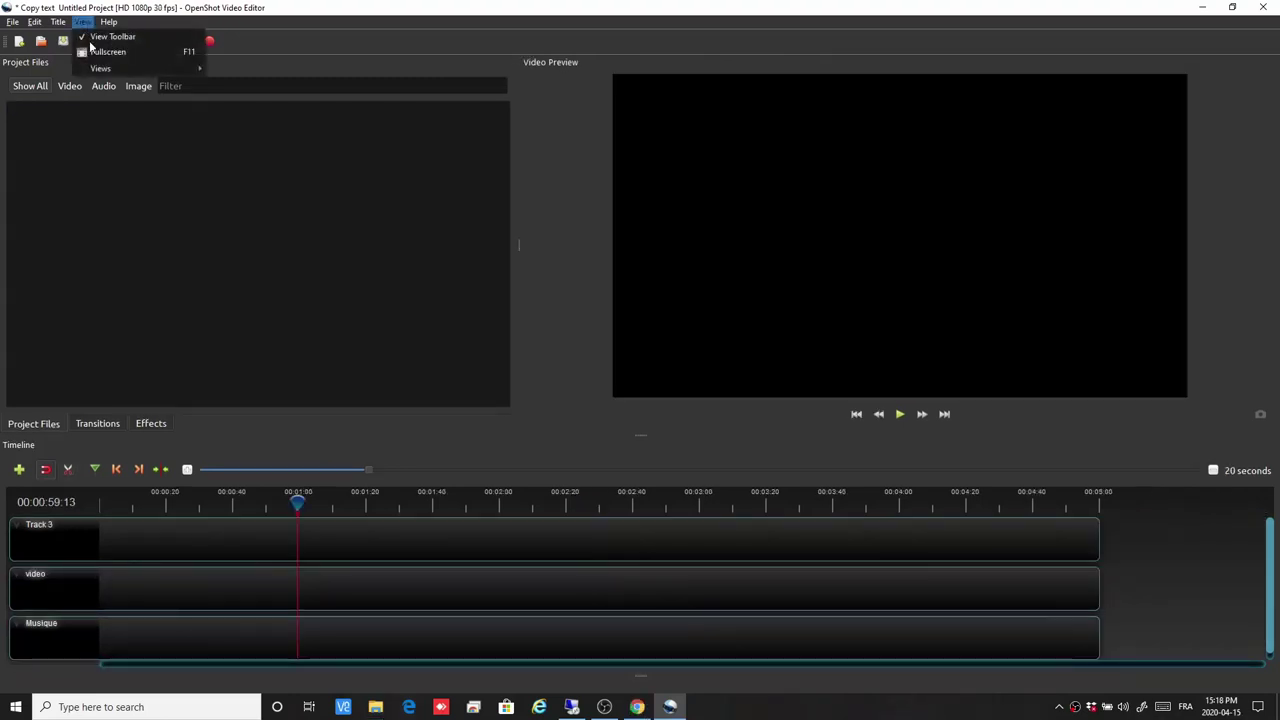
mouse_move(105, 69)
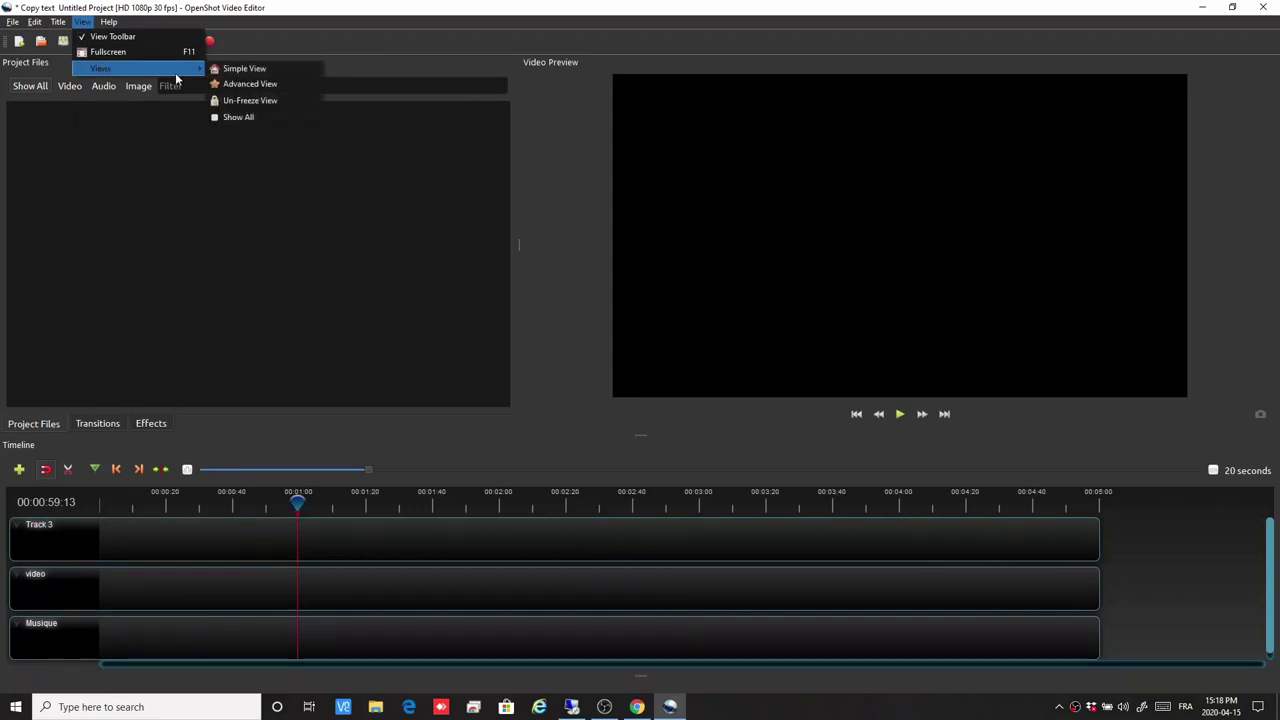
click(231, 73)
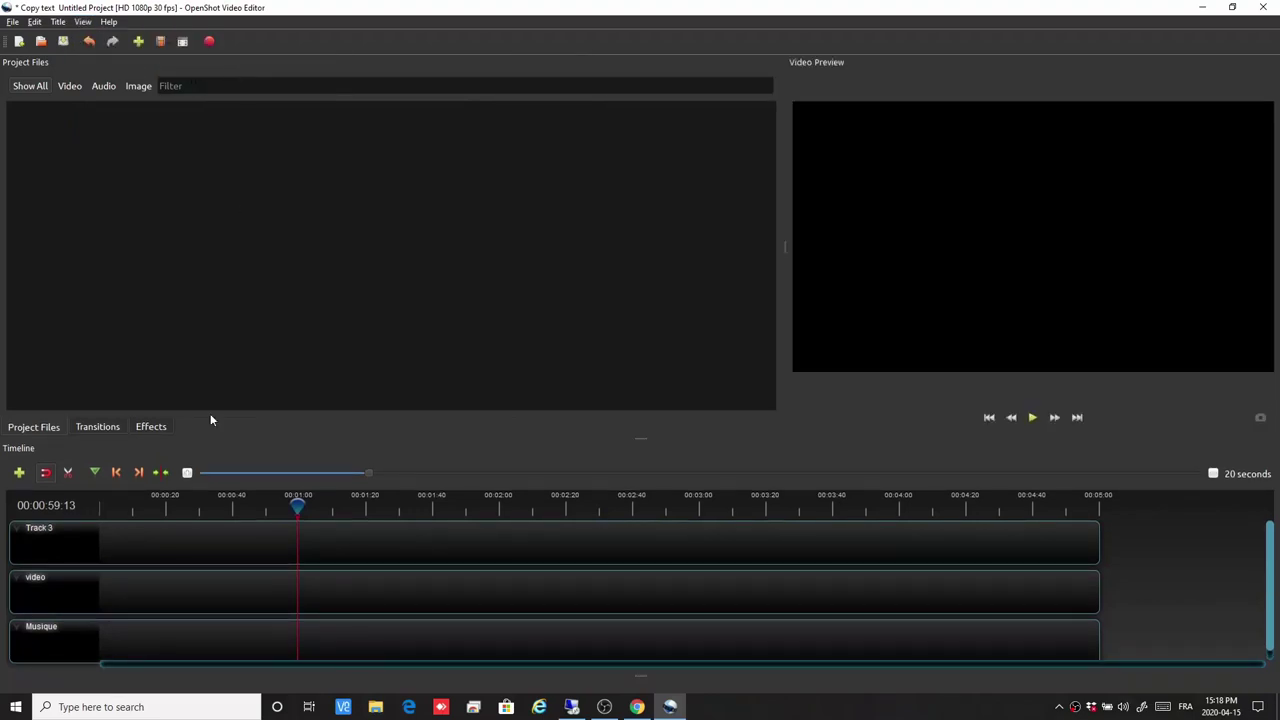
Switch to Advanced View and examine the effects and the clip's Location X, Location Y and Position properties.
click(88, 23)
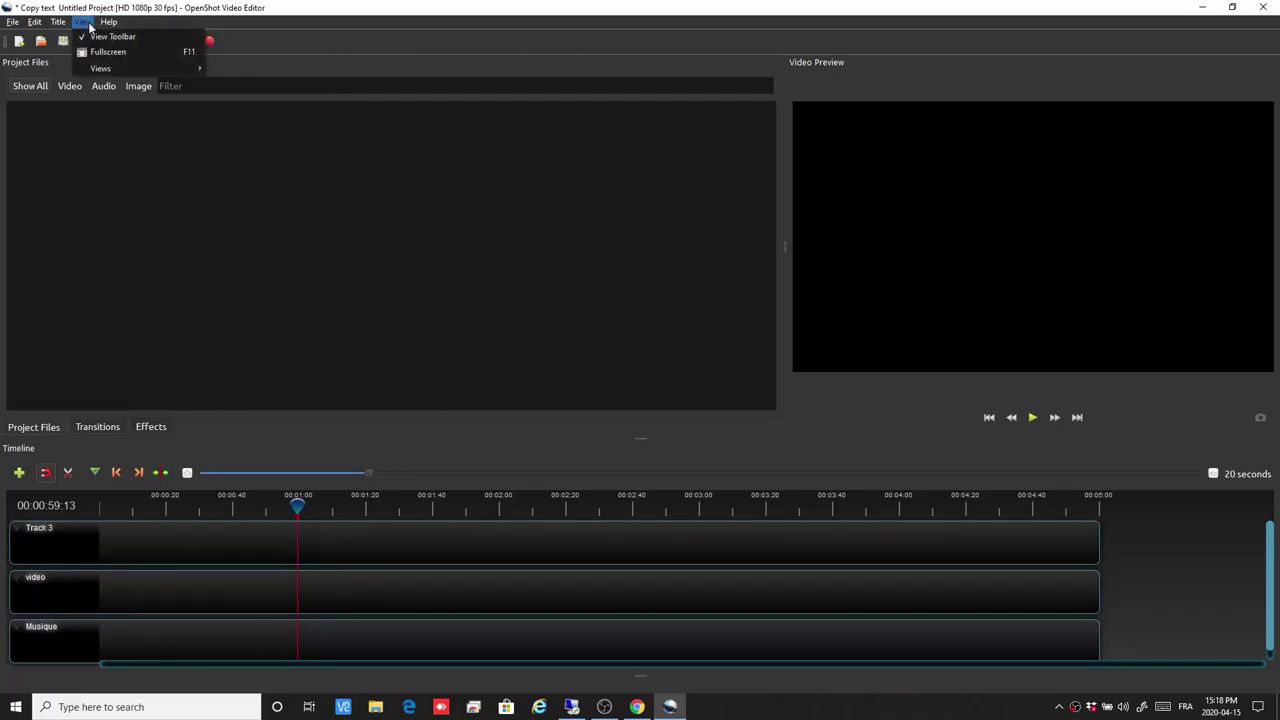
mouse_move(152, 71)
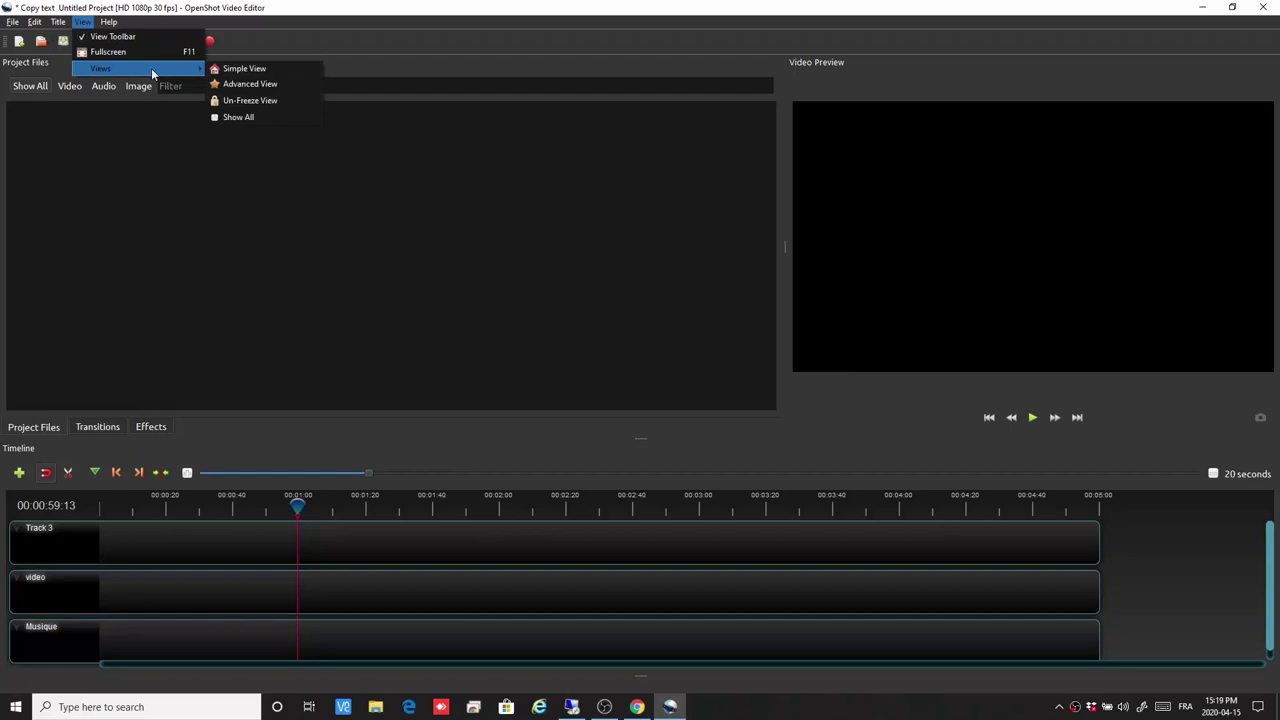
click(265, 86)
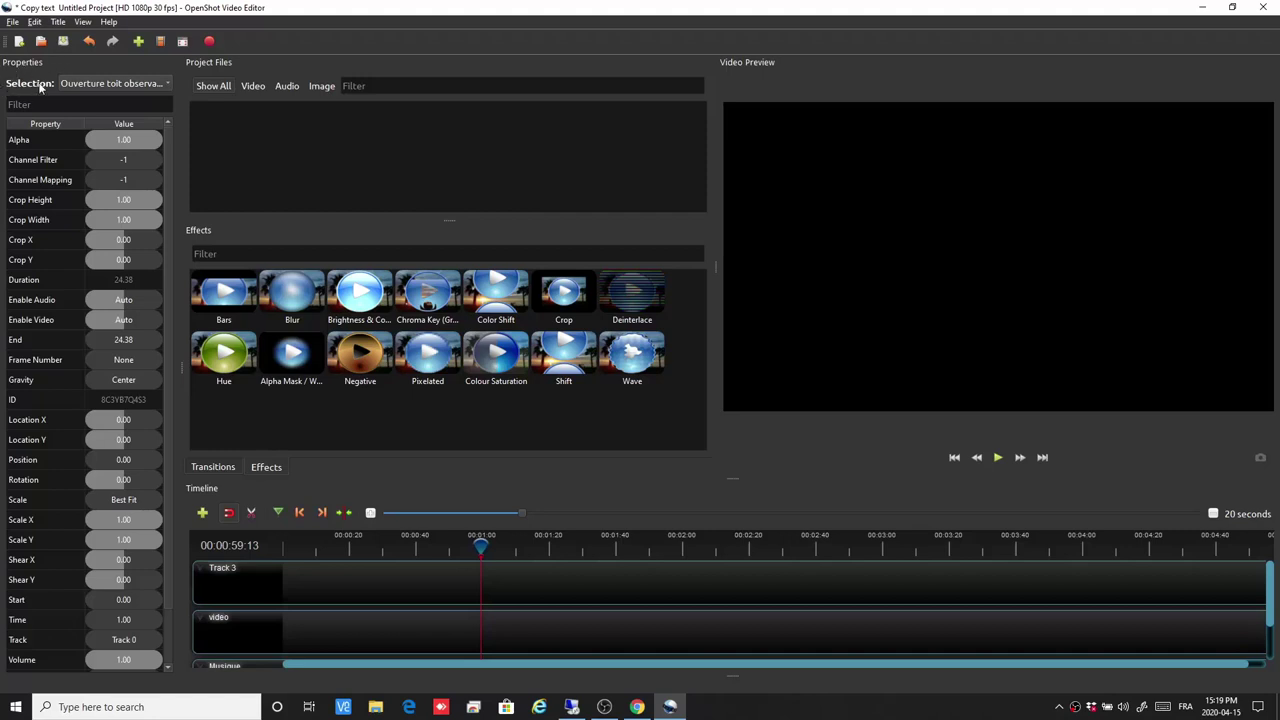
click(364, 308)
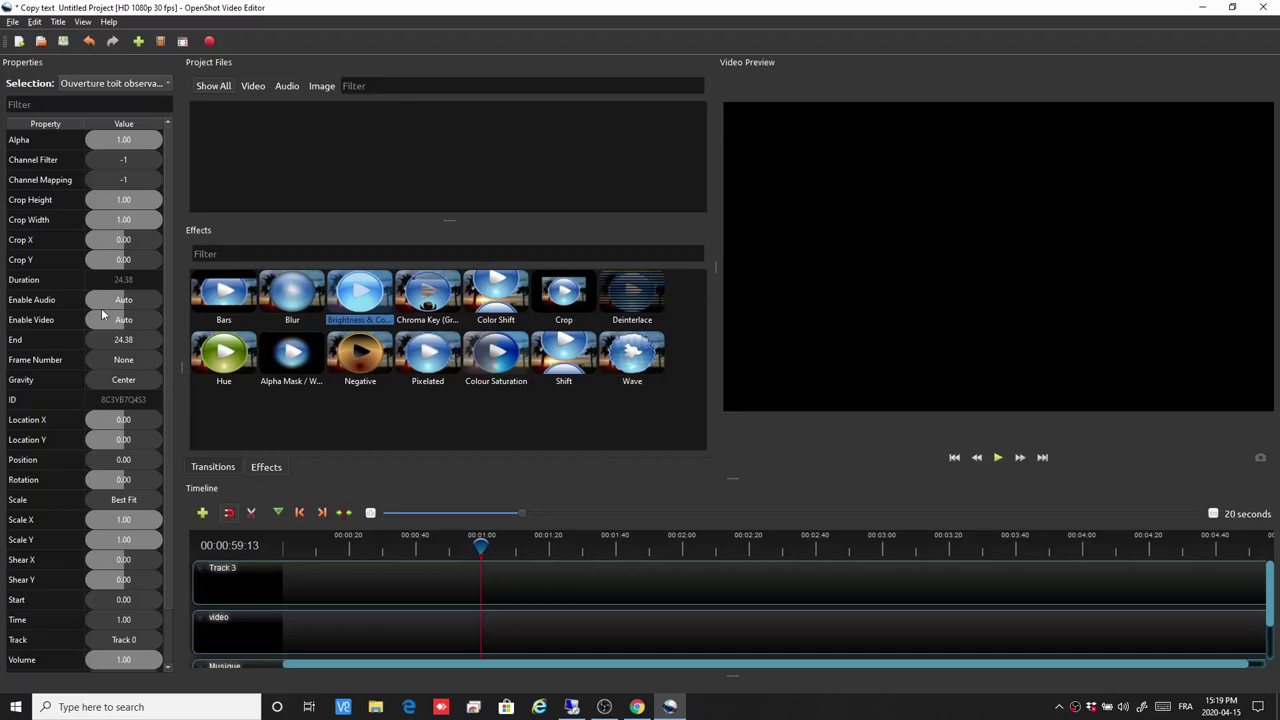
click(124, 421)
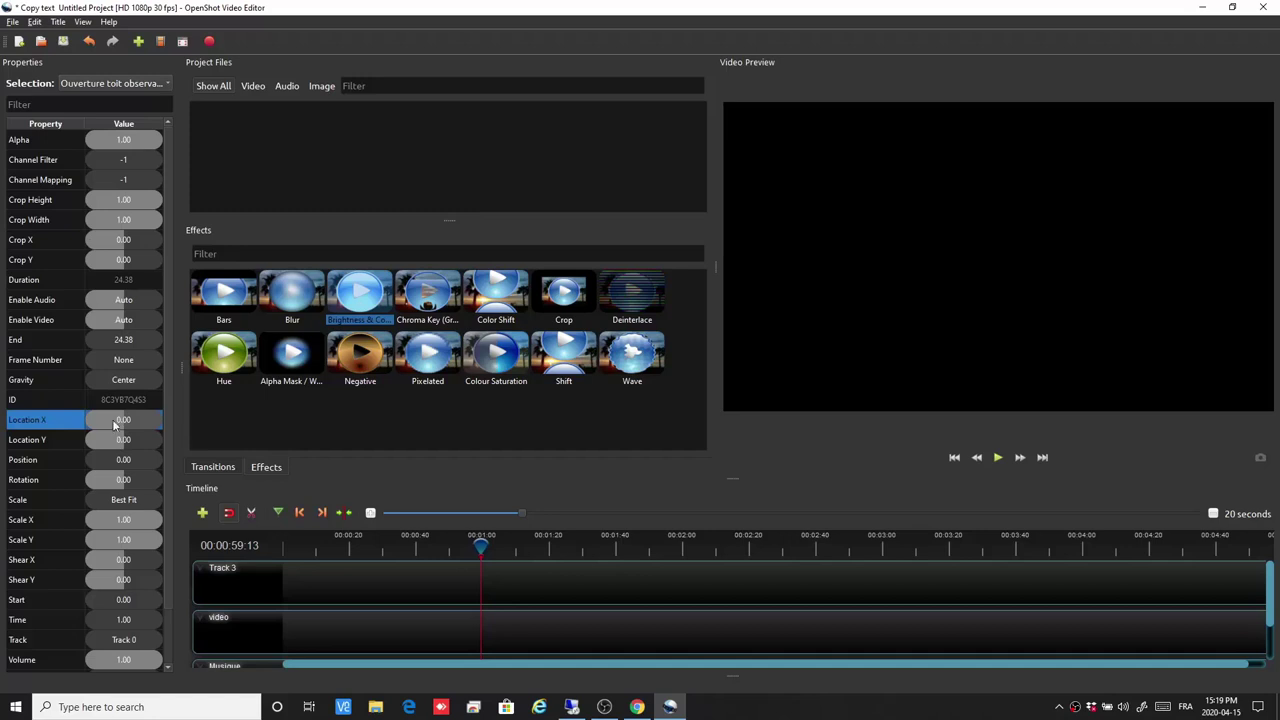
click(127, 447)
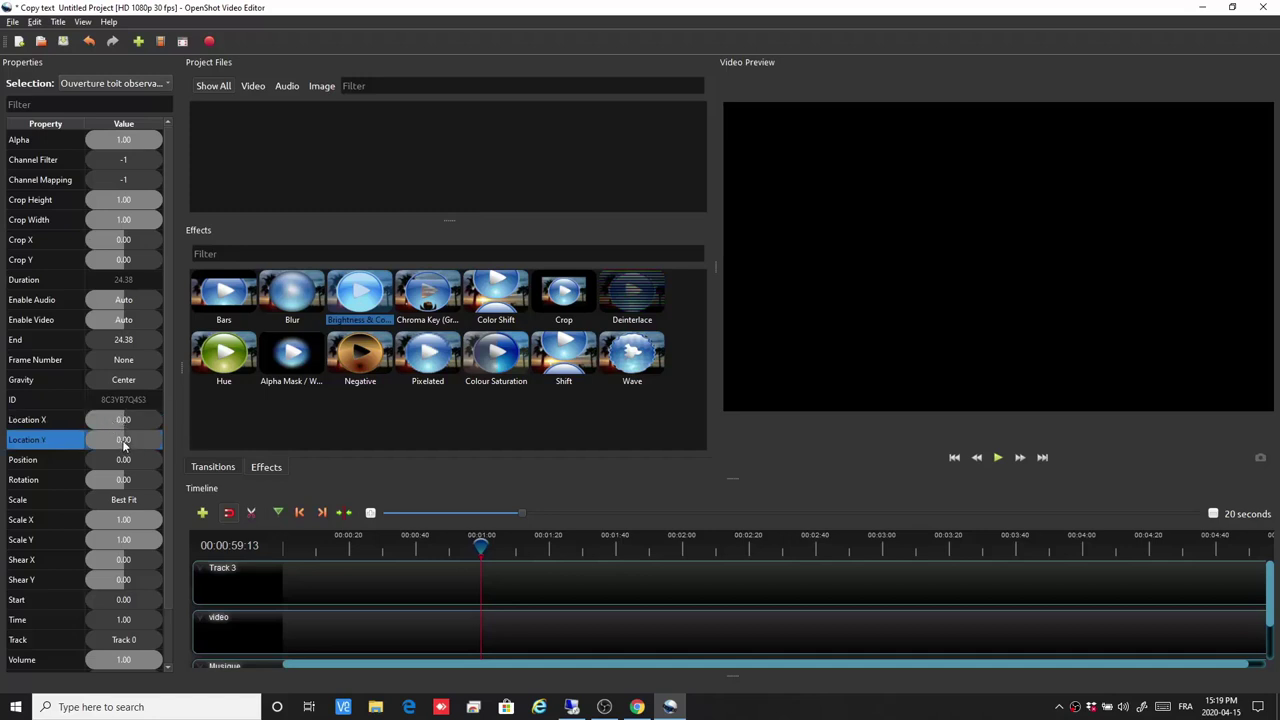
click(118, 462)
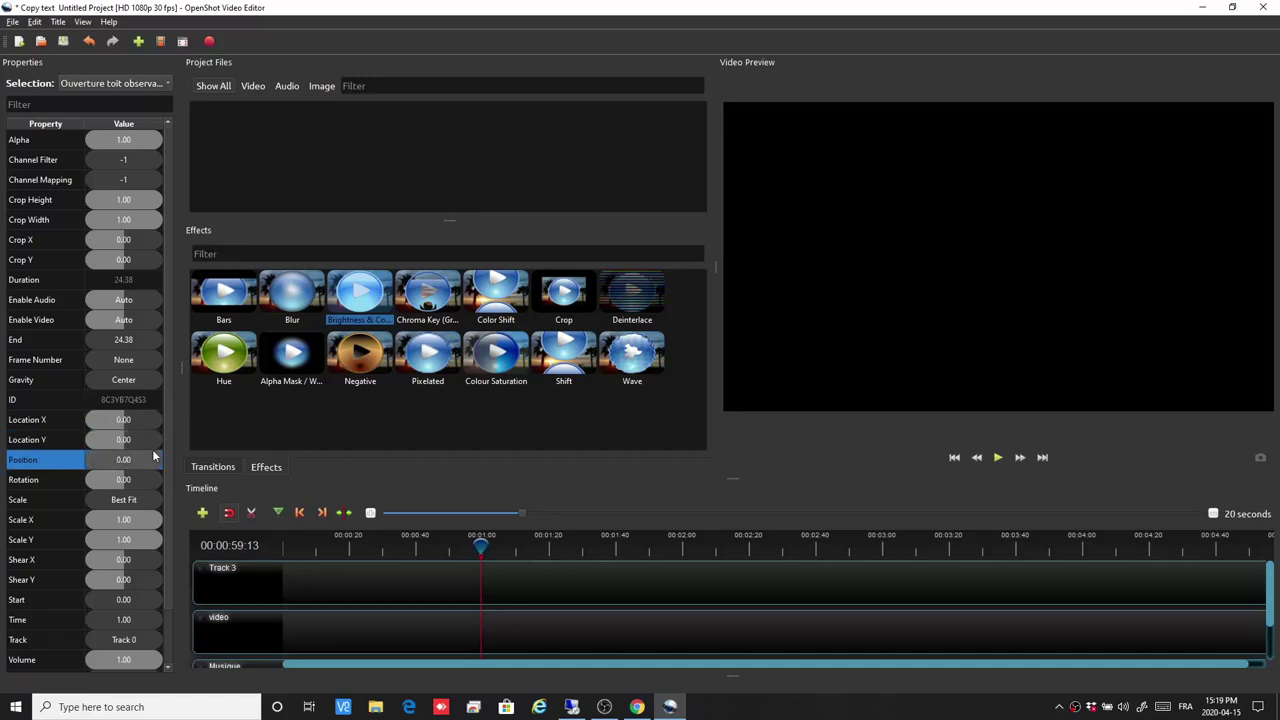
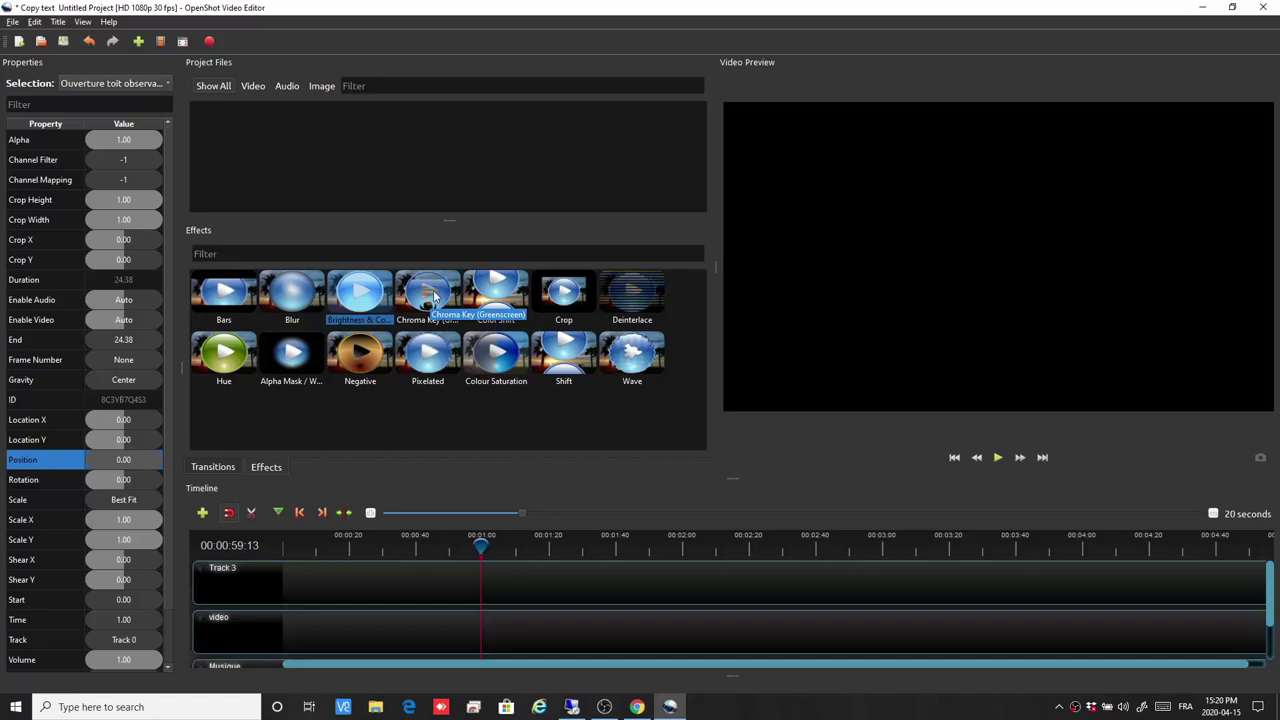
Look over the remaining effects and the available transitions, dismissing the Transitions tutorial tip.
click(605, 350)
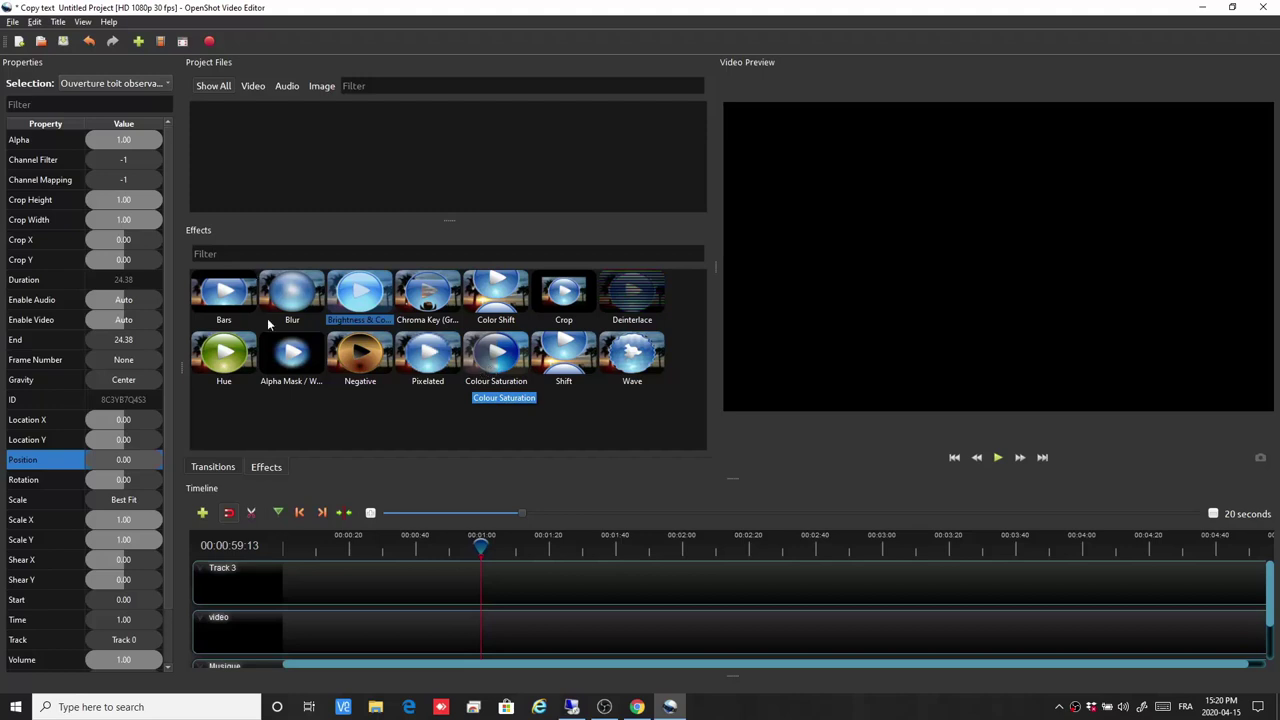
click(219, 467)
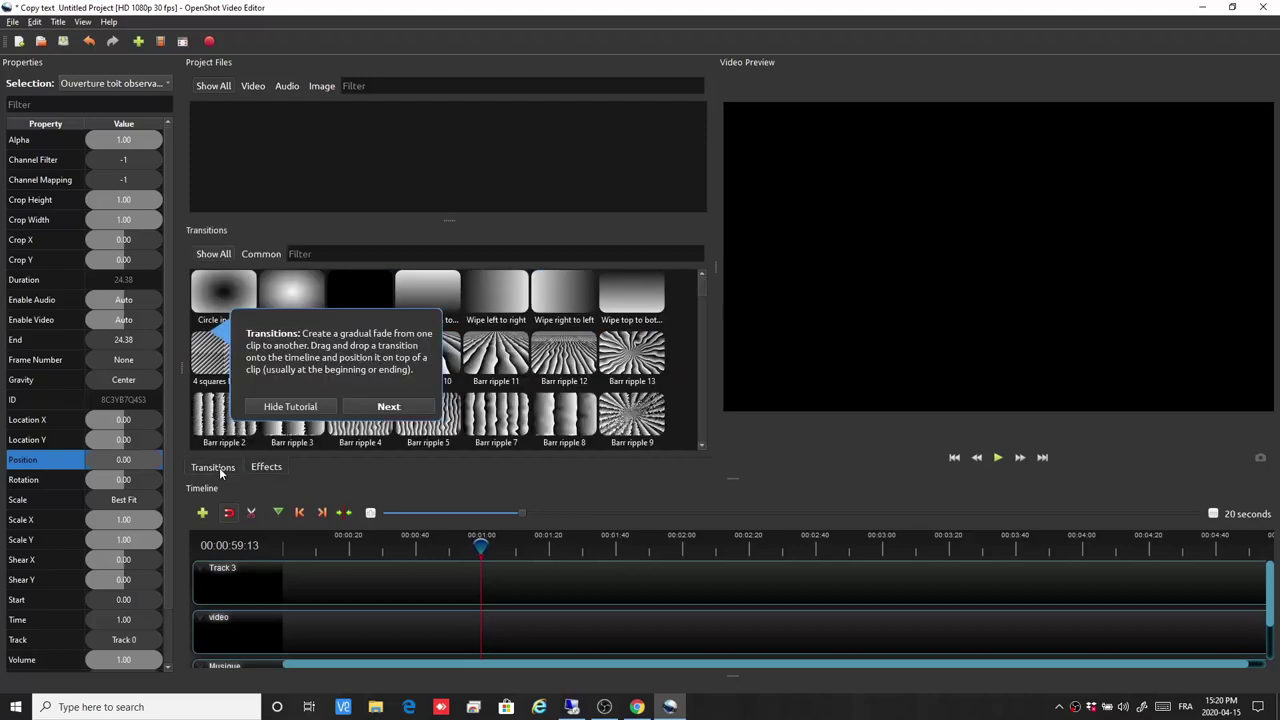
click(383, 407)
mouse_move(700, 282)
mouse_down()
mouse_move(701, 427)
mouse_move(704, 280)
mouse_up()
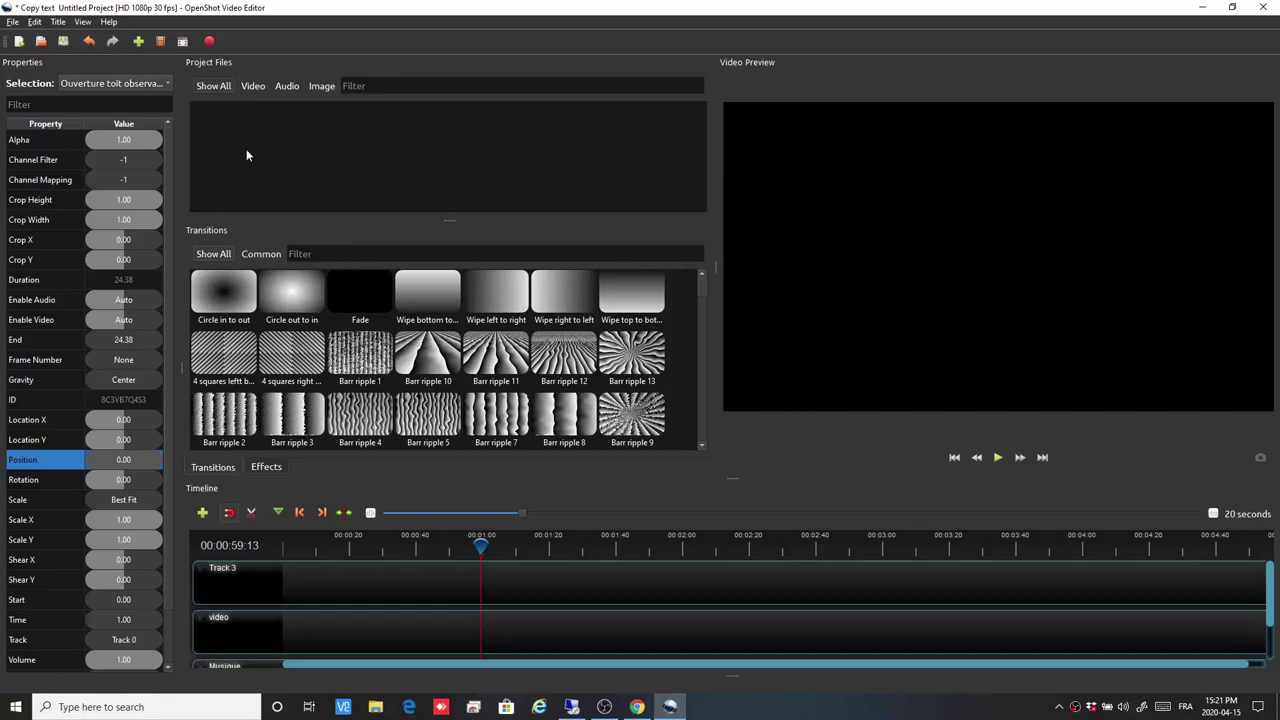
Return the workspace to Simple View and shrink Project Files so that the Video Preview is wider.
click(84, 23)
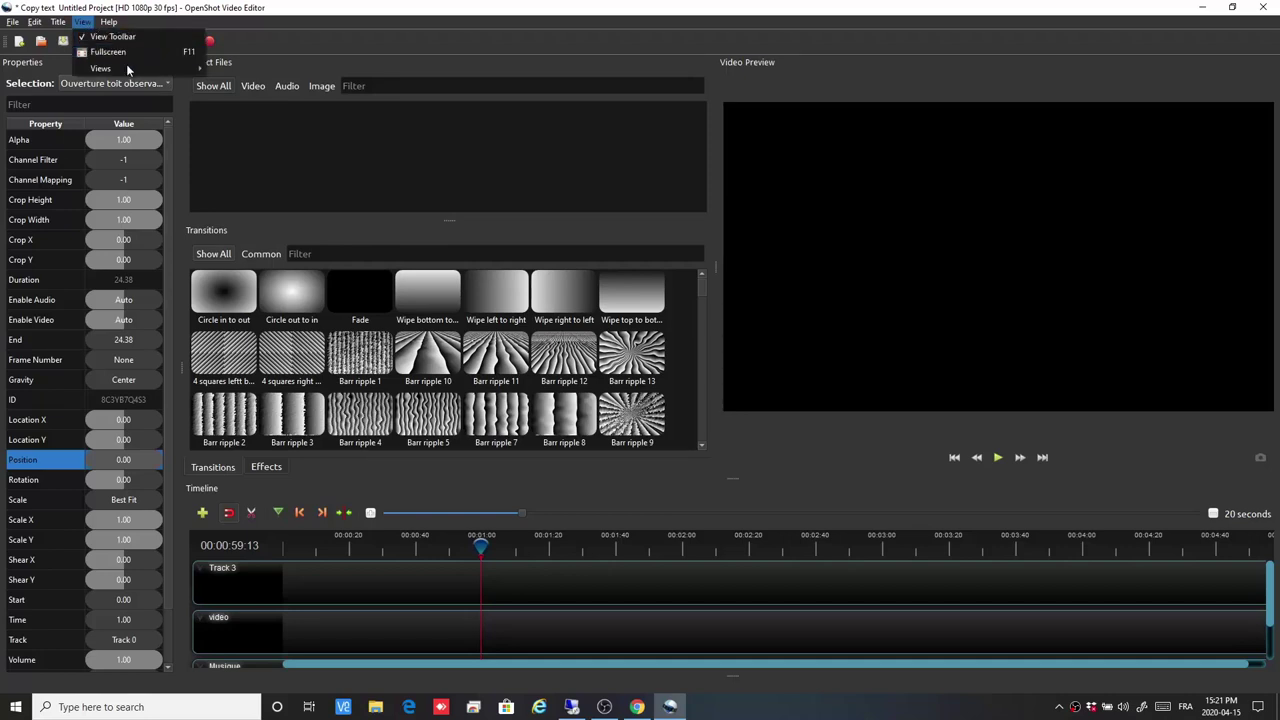
mouse_move(154, 70)
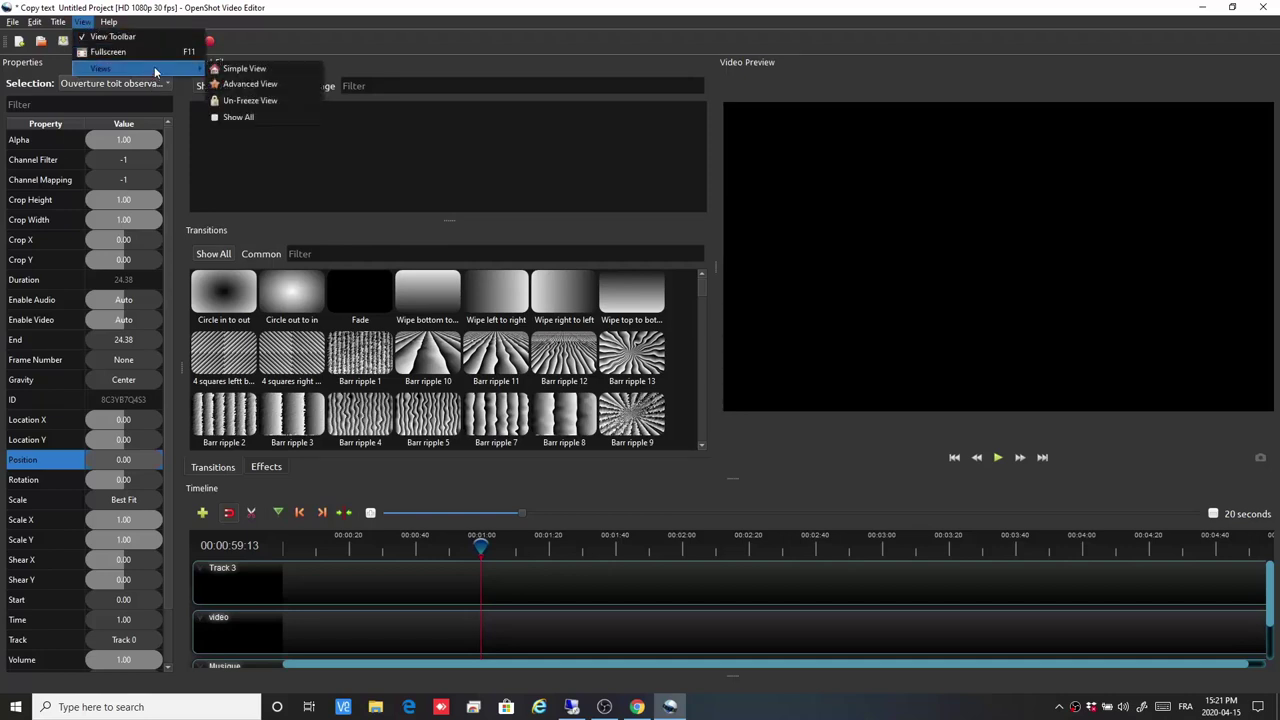
click(236, 70)
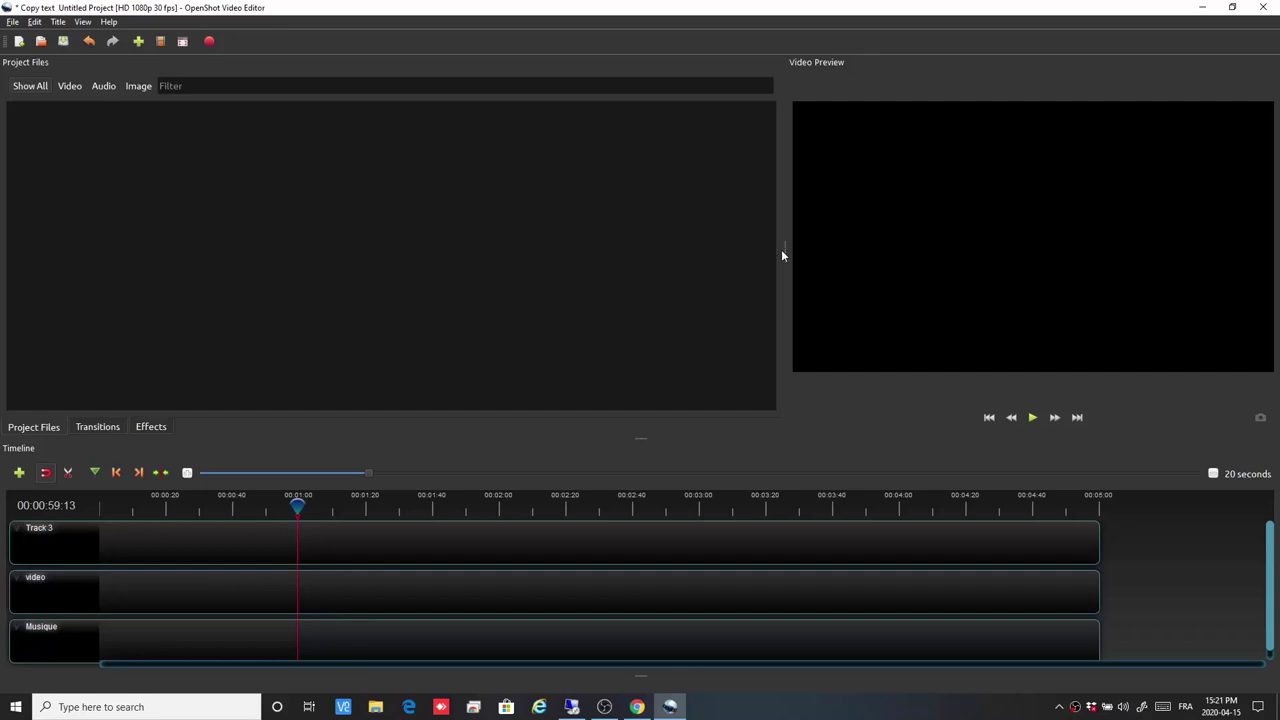
drag(783, 240, 471, 260)
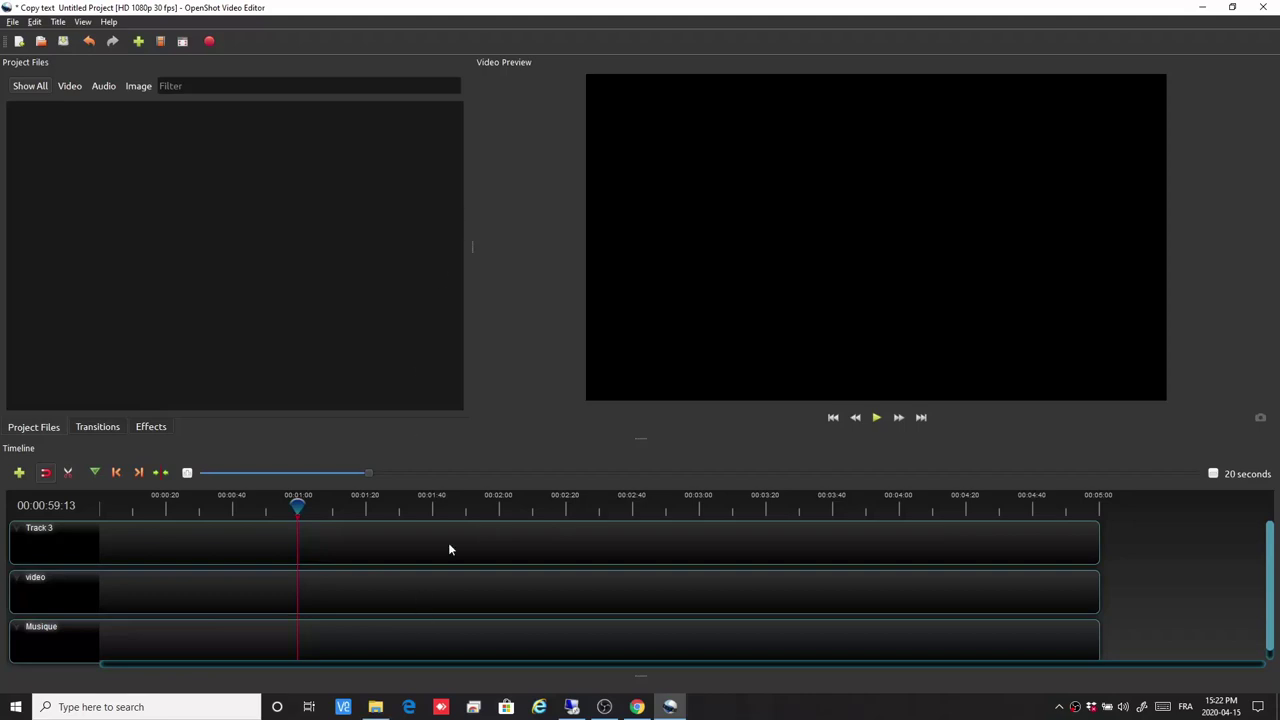
Add Ouverture toit observatoire.mkv from the Desktop folder Montage video DB > Open shot to the start of the video track, using File Explorer.
click(378, 707)
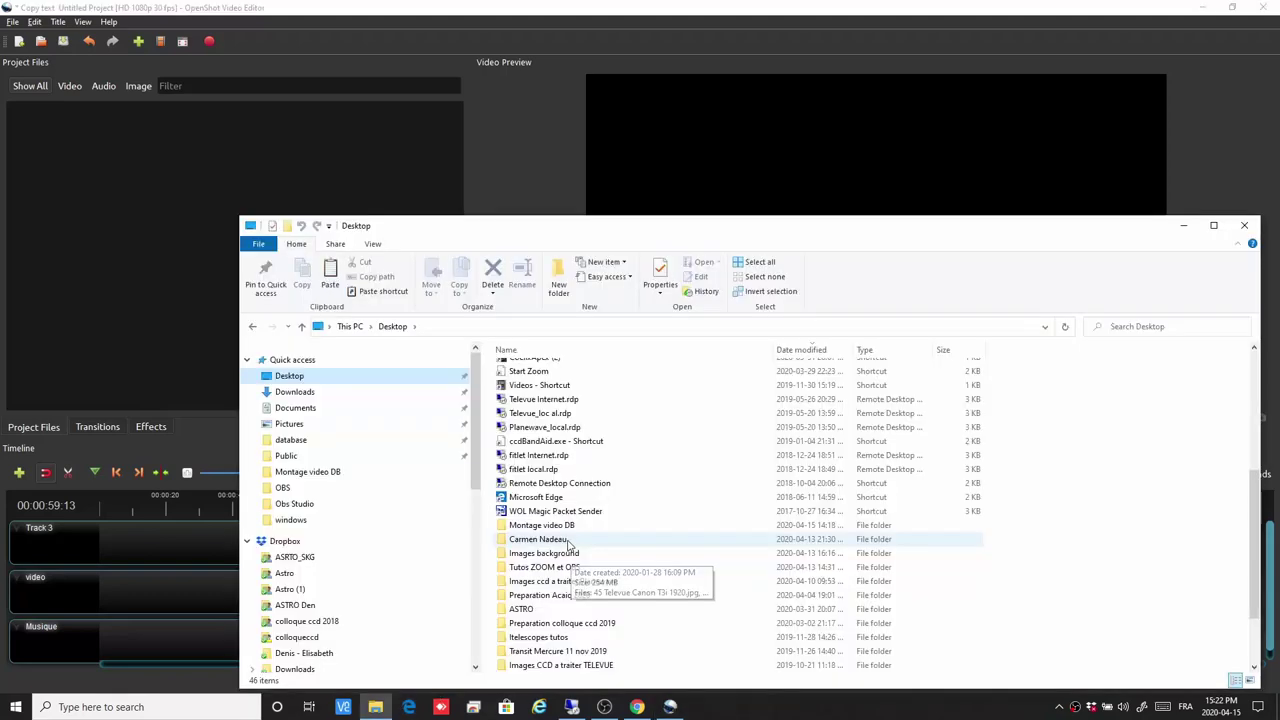
double_click(541, 525)
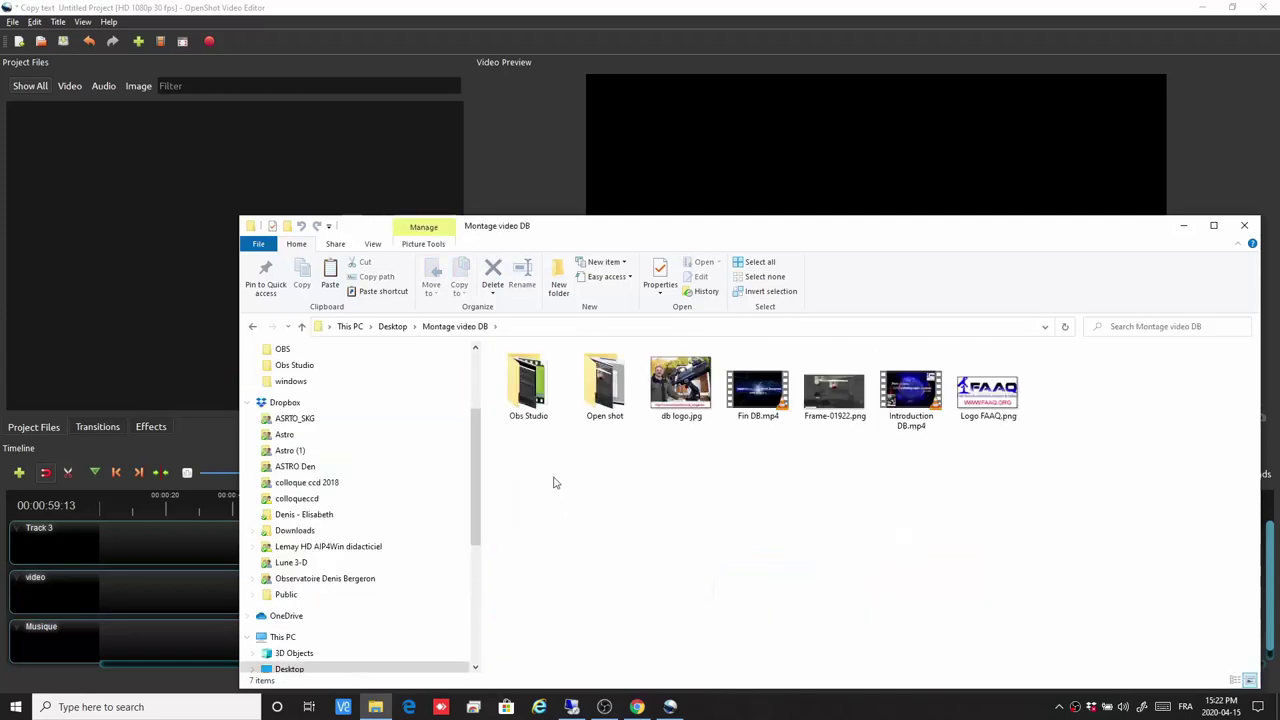
double_click(612, 388)
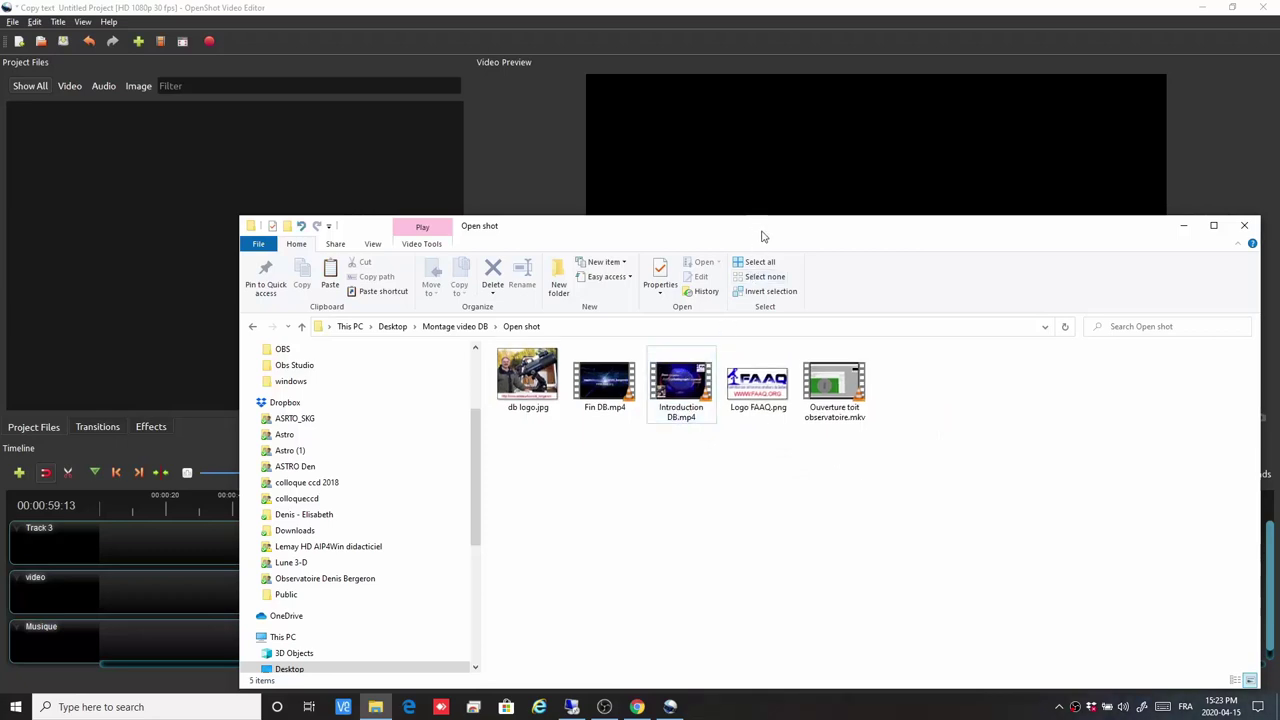
drag(757, 222, 945, 102)
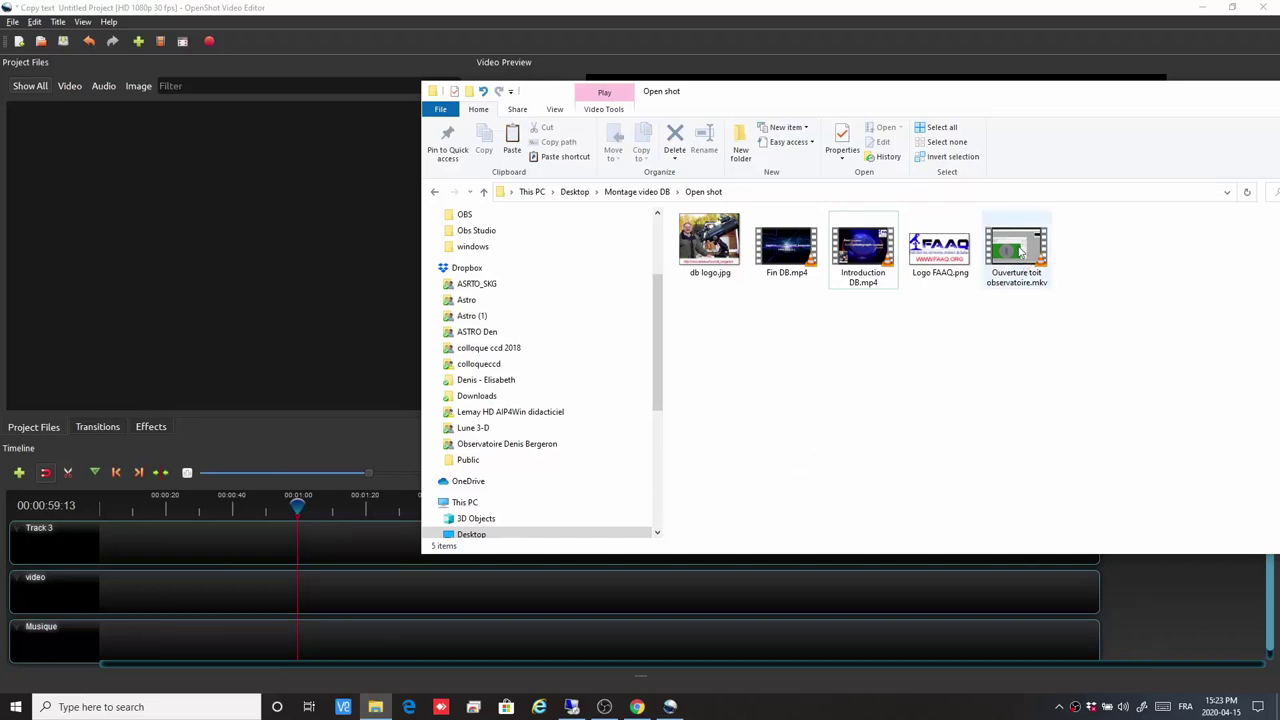
drag(1020, 252, 309, 599)
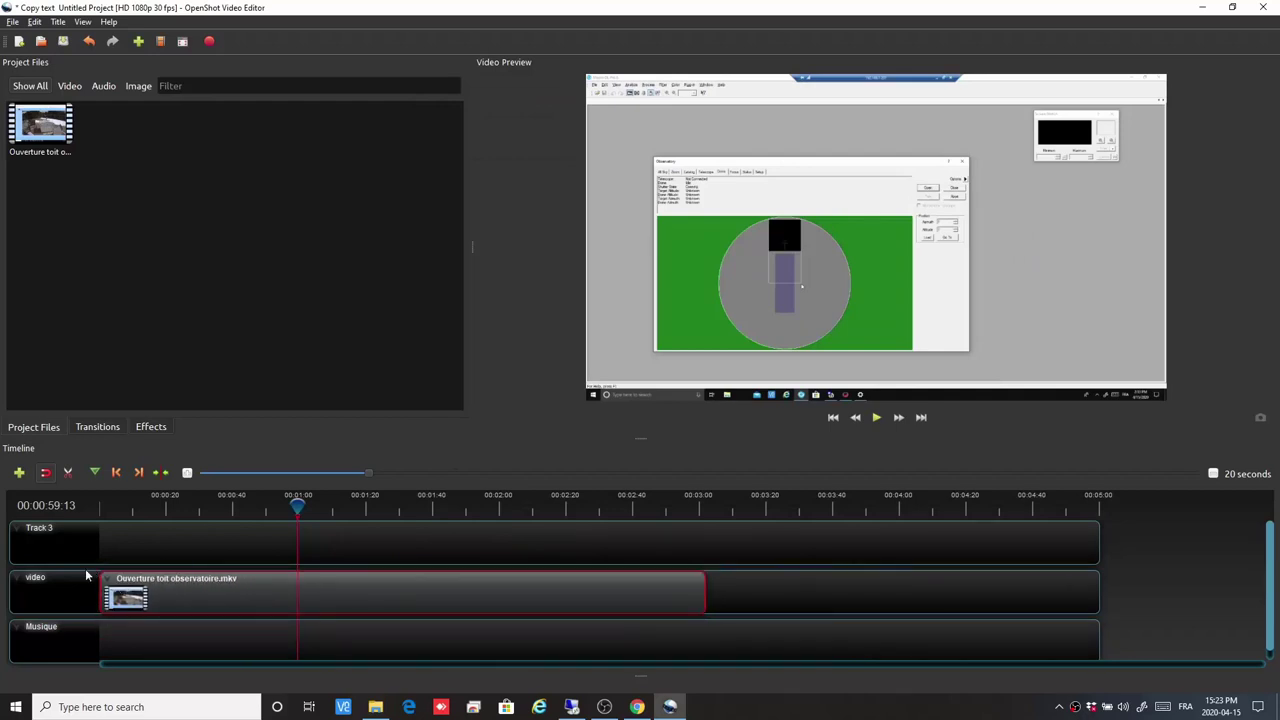
Move the playhead to about 00:01:34, bring it back to about 00:00:46 and start playing the clip.
drag(297, 508, 415, 508)
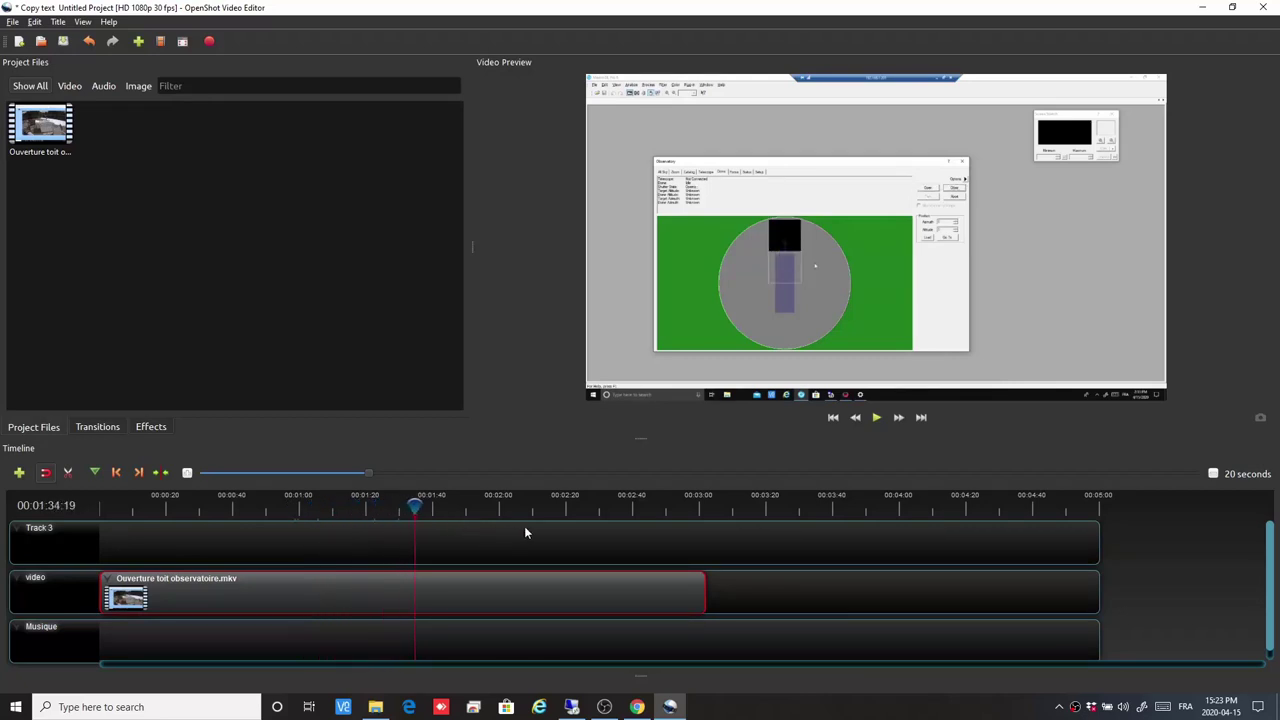
drag(415, 505, 253, 510)
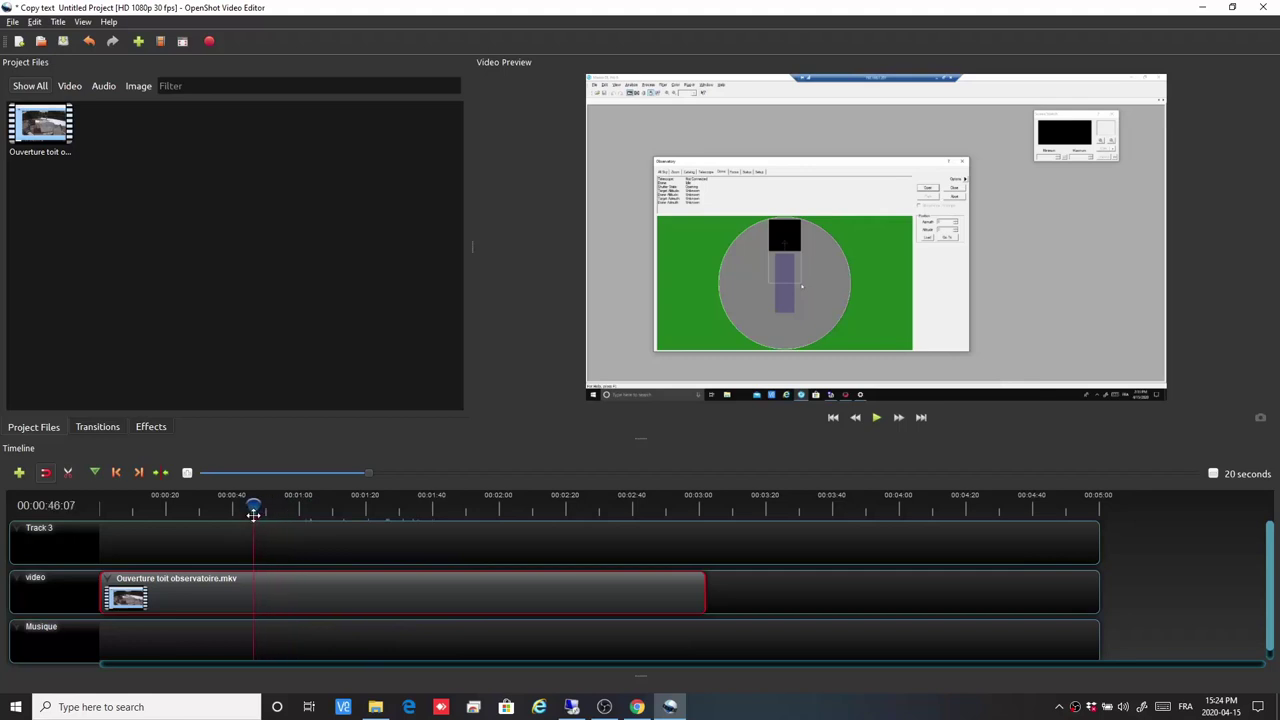
click(878, 418)
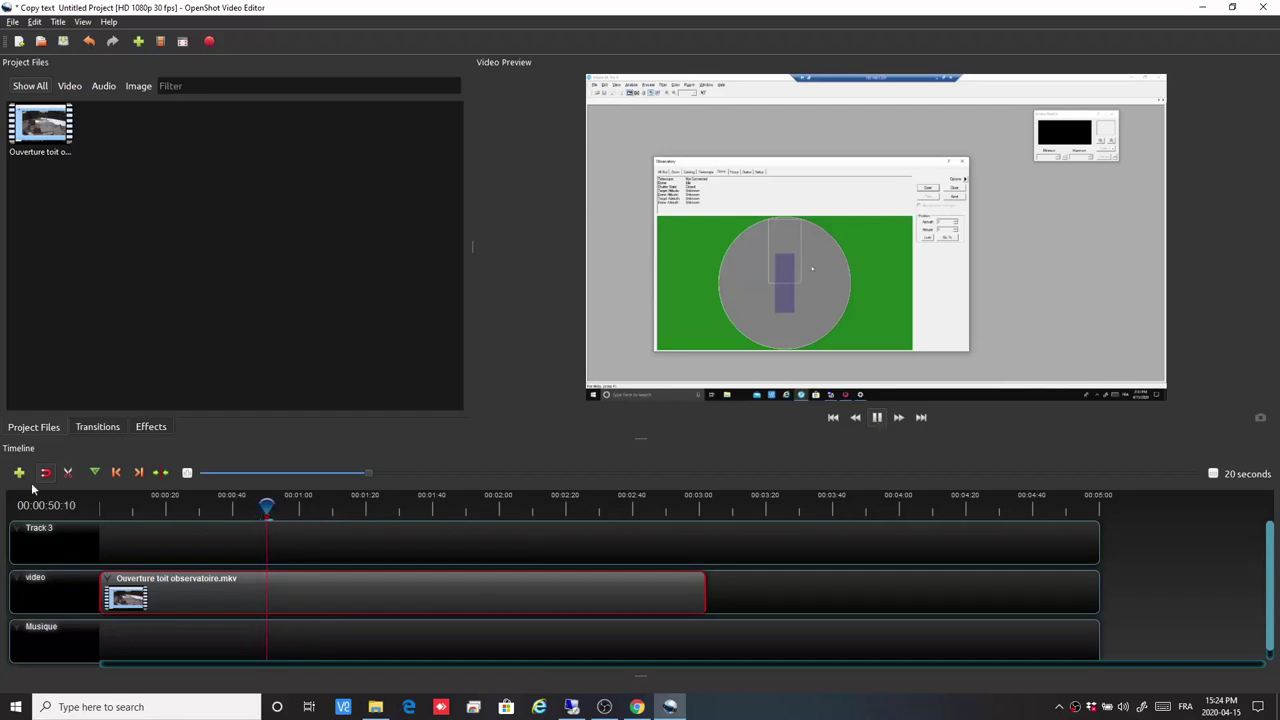
Scrub the playhead back to about 00:00:37 and on to about 00:00:10, and pause the playback.
drag(271, 505, 222, 507)
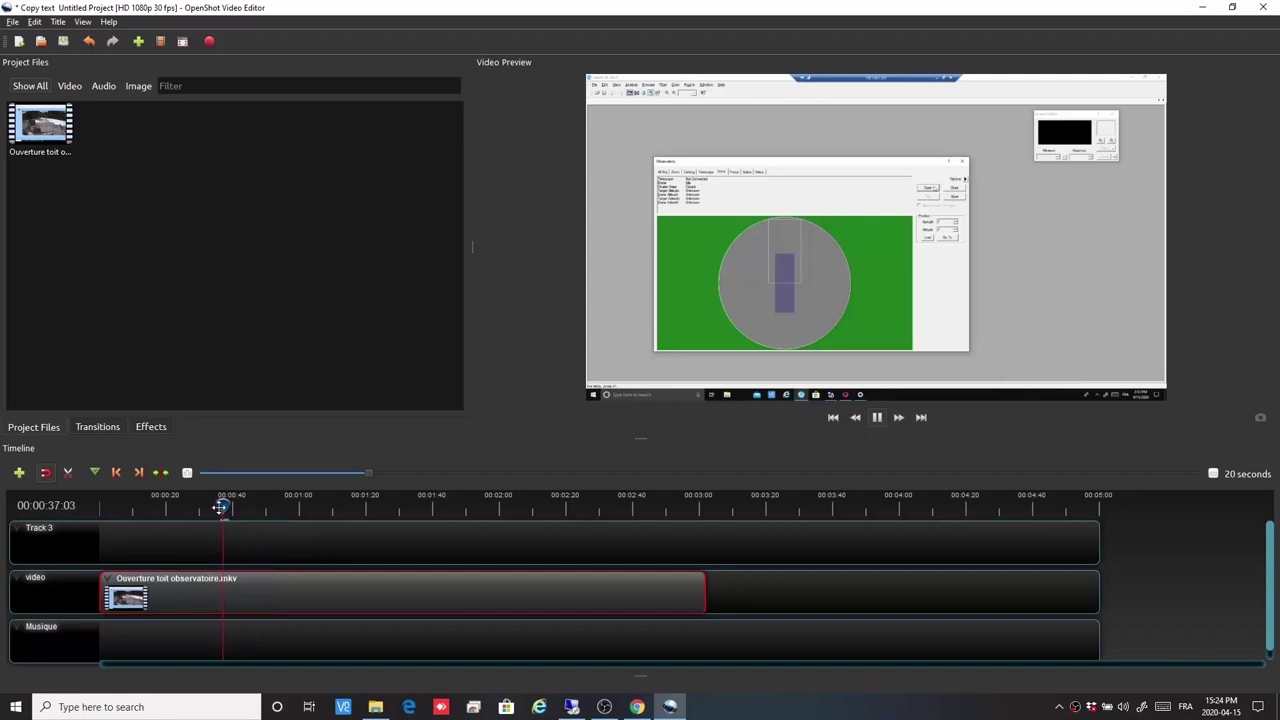
drag(225, 505, 132, 507)
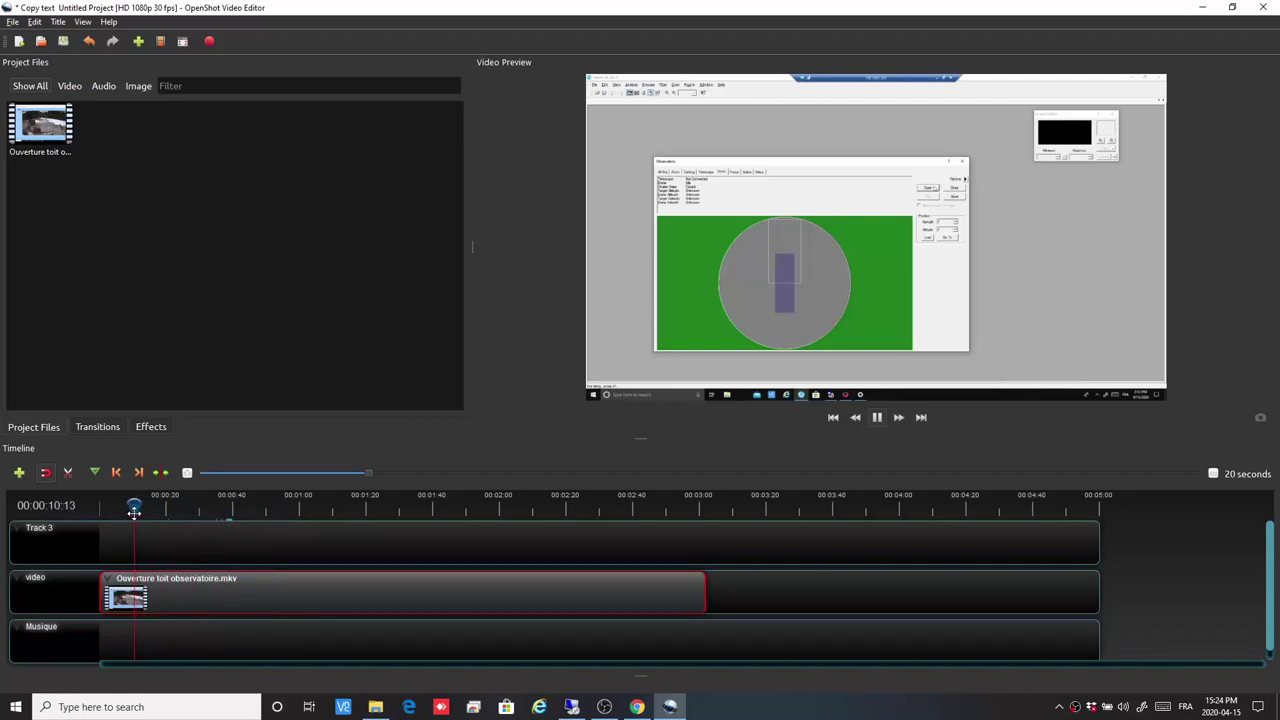
click(876, 418)
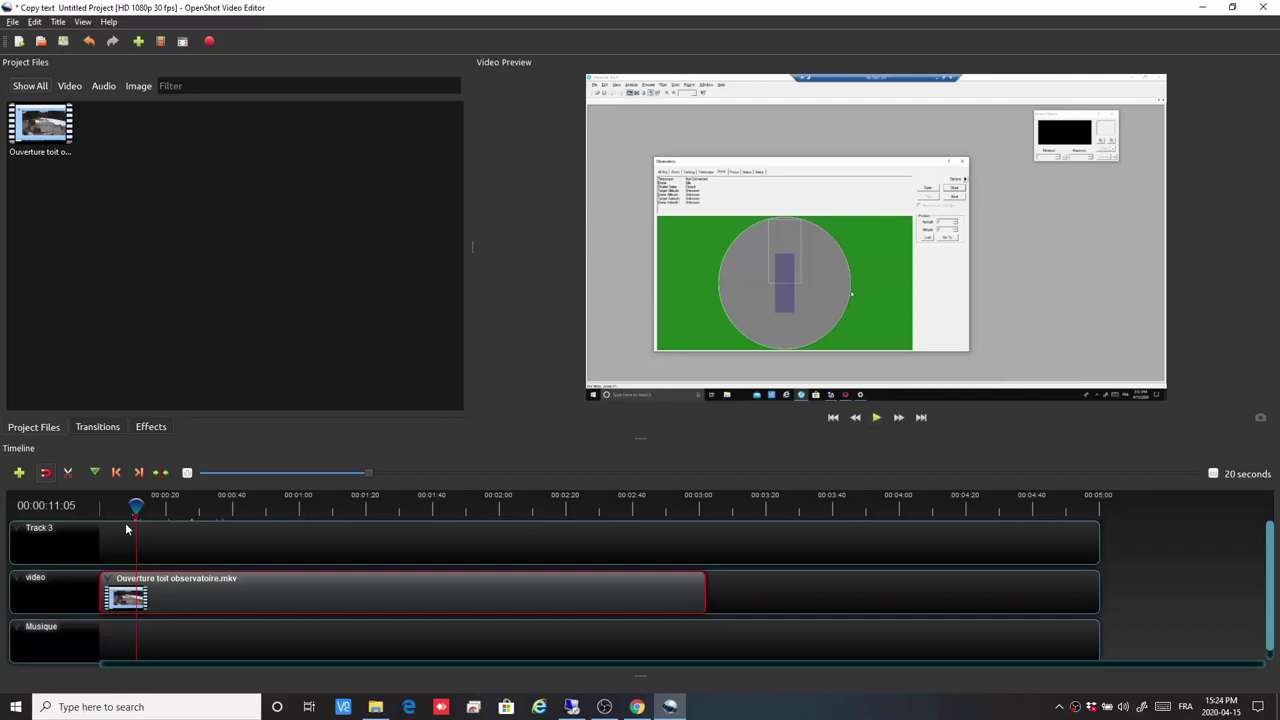
Preview the clip's opening twice, scrubbing the playhead back to about 00:00:14 before the second playback, and pause it.
drag(137, 508, 131, 508)
click(877, 418)
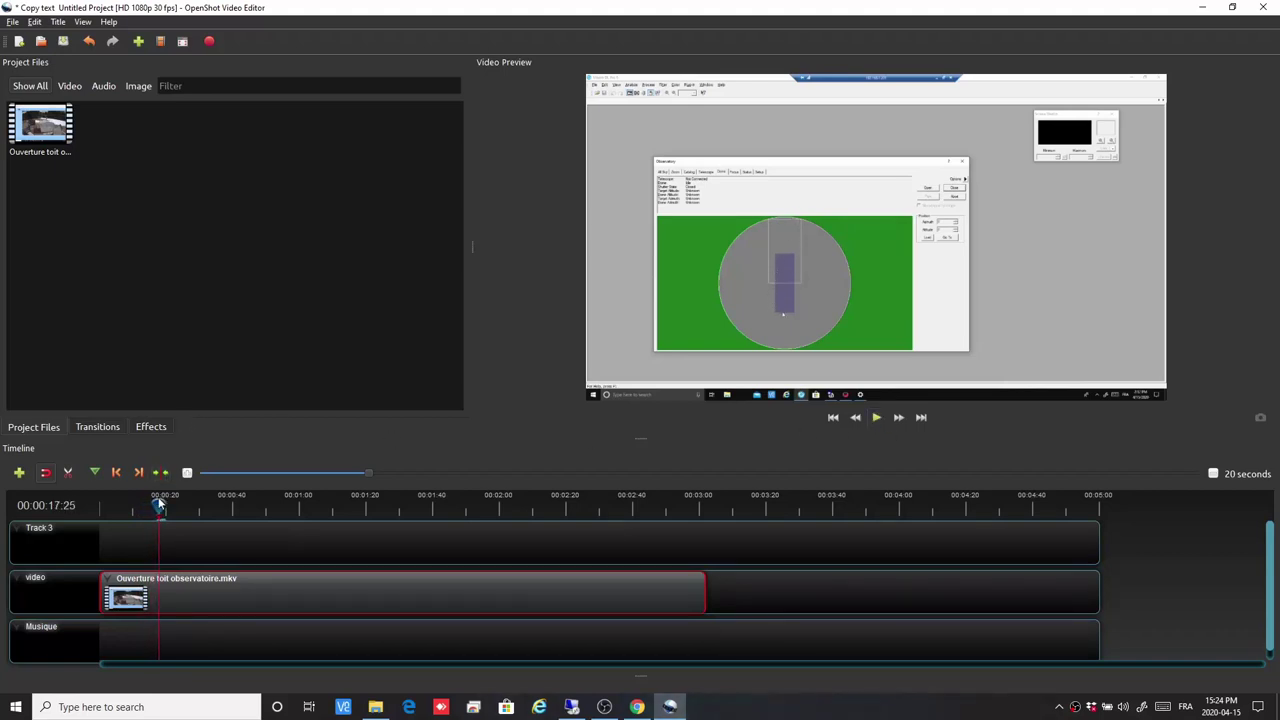
drag(158, 505, 147, 510)
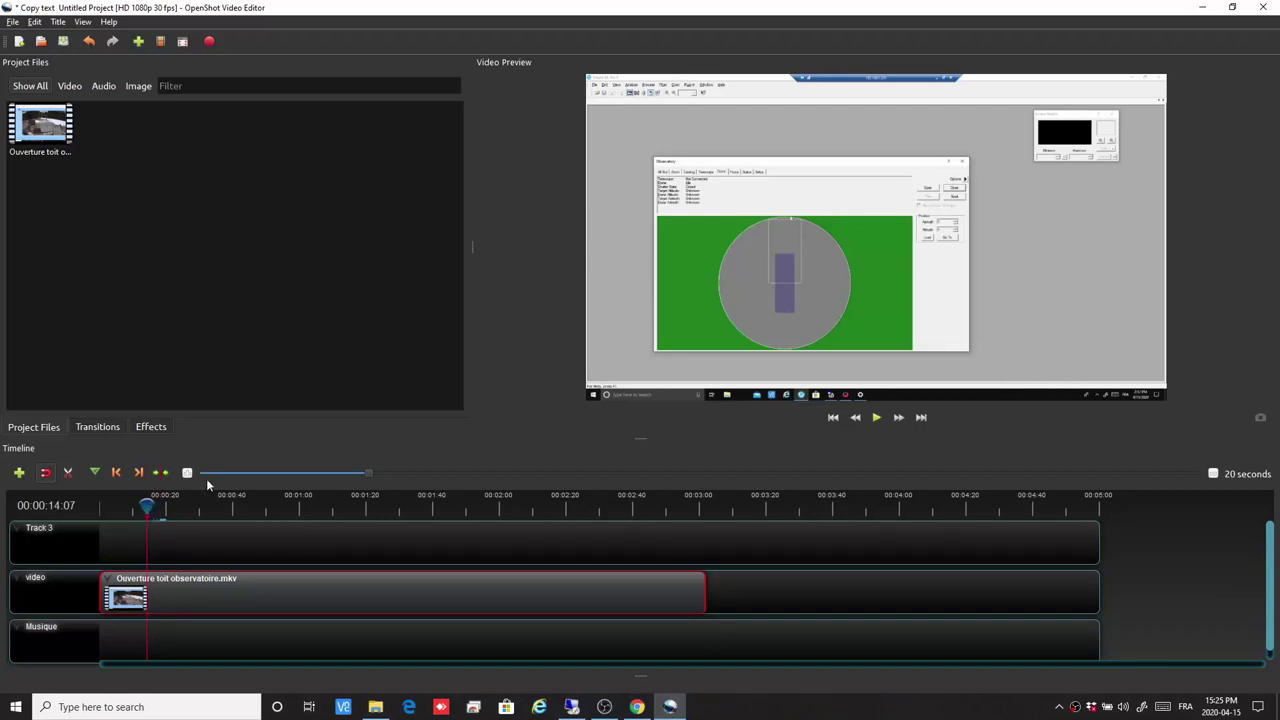
click(148, 508)
click(876, 418)
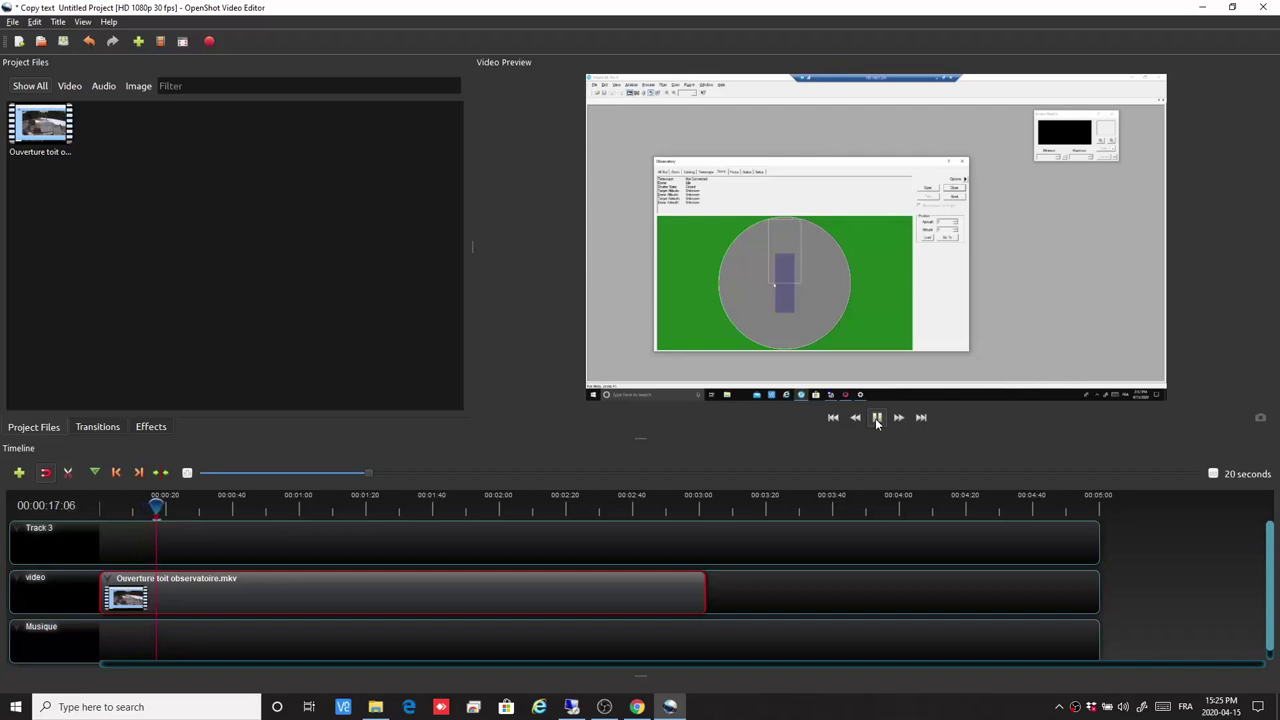
click(876, 418)
Move the playhead to about 00:01:26, fast-forward through the clip and pause at about 00:01:35.
drag(159, 507, 388, 504)
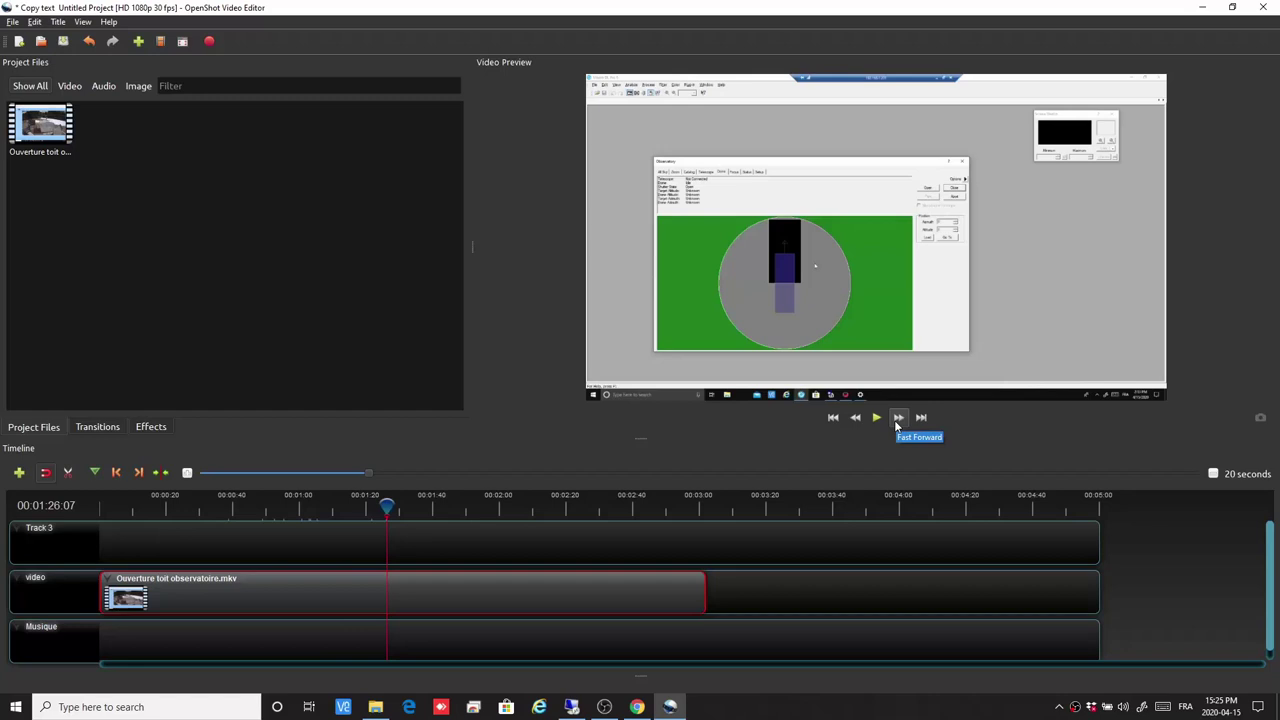
click(897, 420)
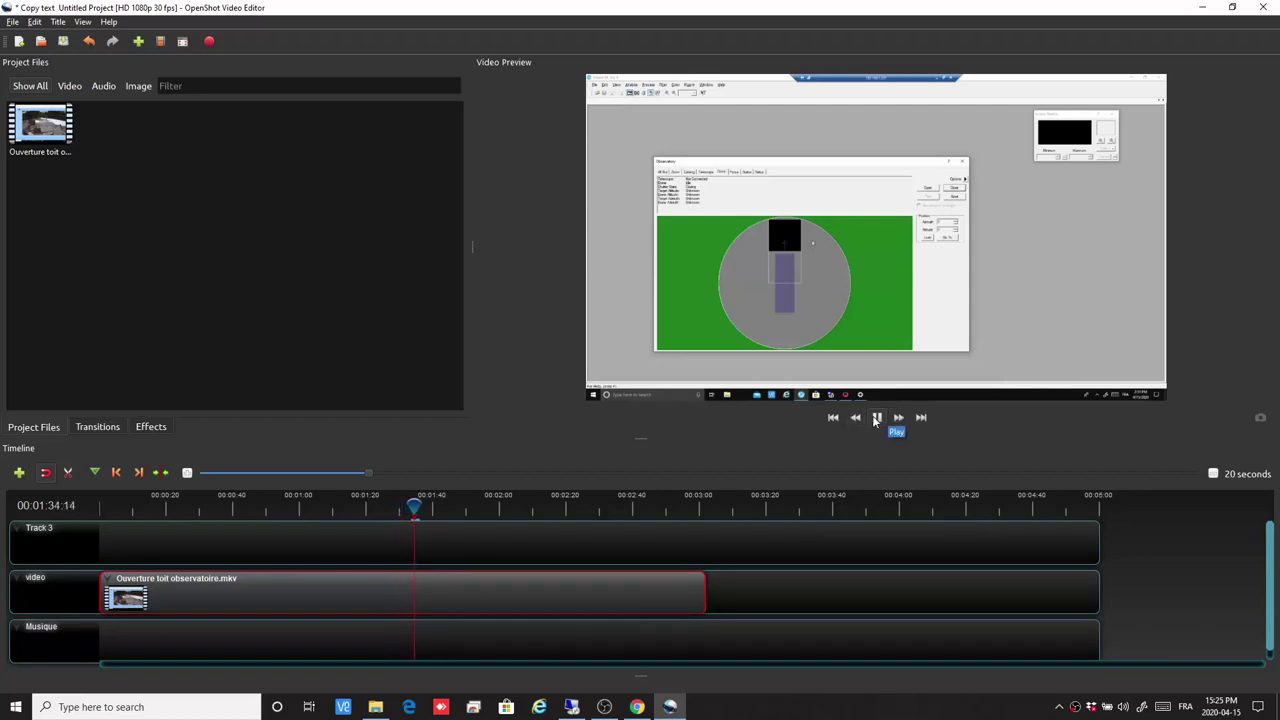
click(876, 419)
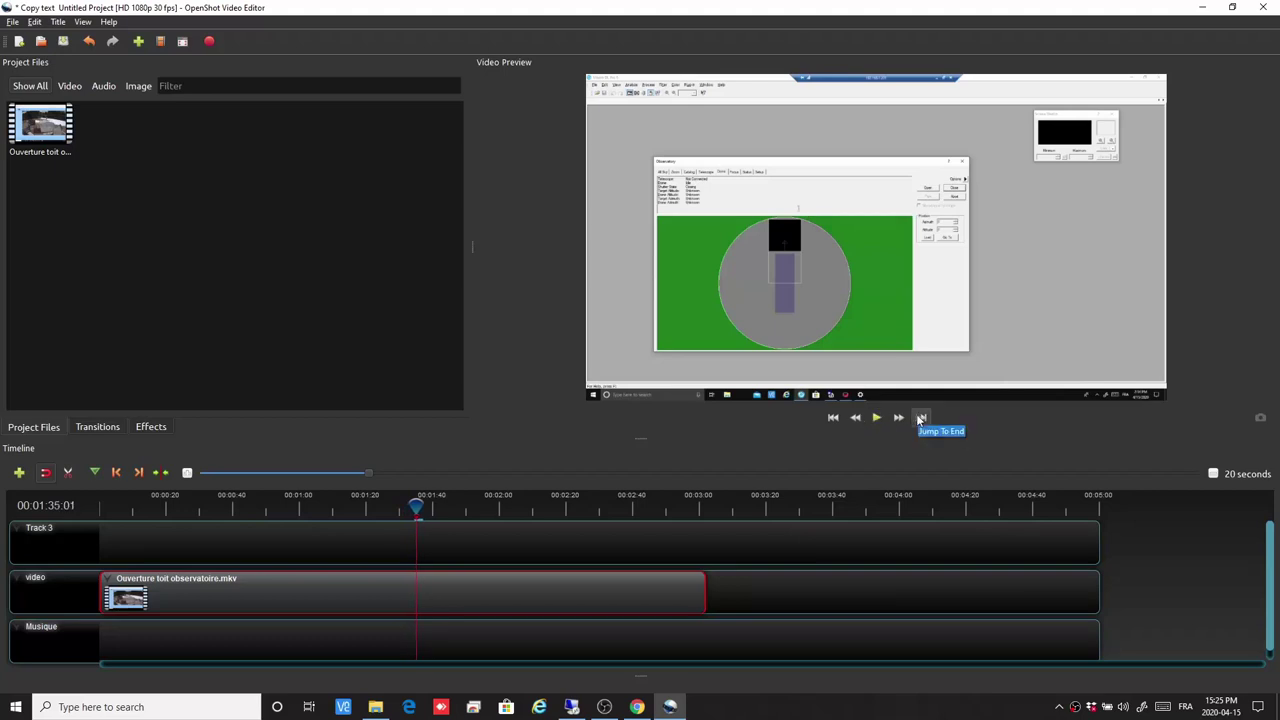
Jump the playhead to the end of the clip and back to its start.
click(921, 418)
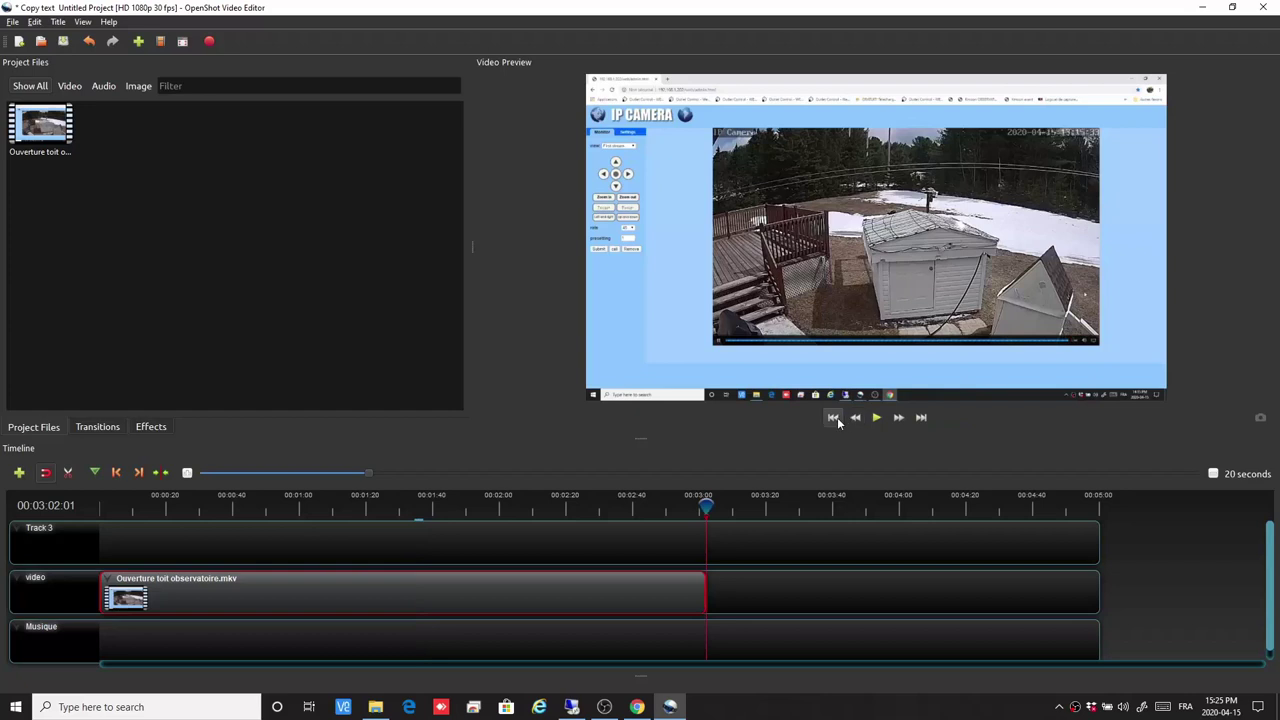
click(834, 418)
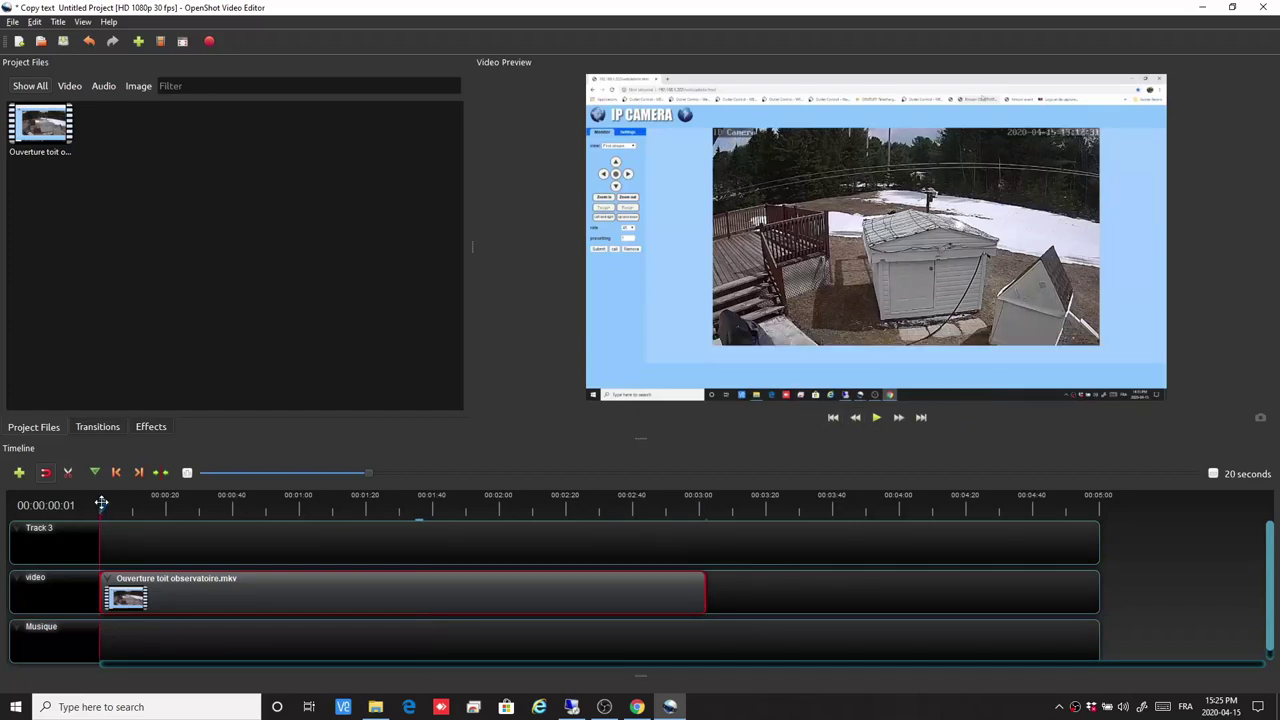
Move the playhead to about 00:02:01 and step forward frame by frame to about 00:02:08, where the observatory roof is opening.
drag(101, 505, 504, 512)
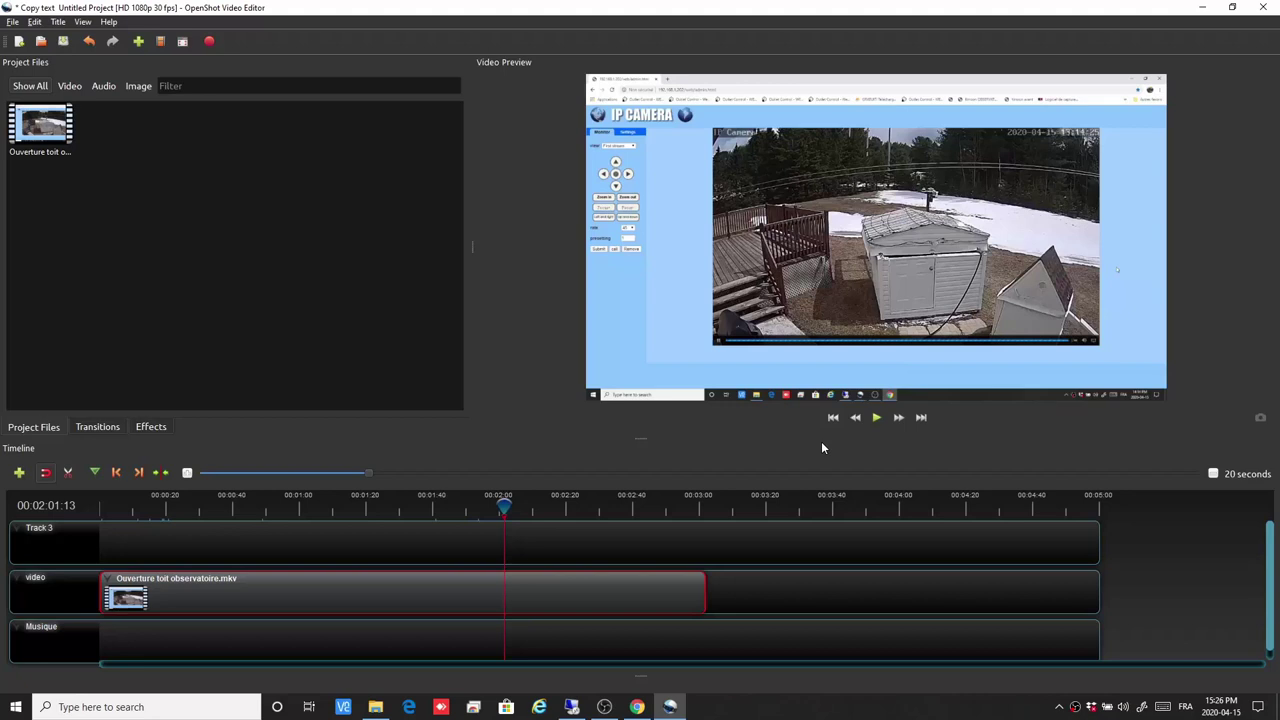
key(Right)
key(Right)
key(Right)
key(Right)
key(Right)
key(Right)
key(Right)
key(Right)
key(Right)
key(Right)
key(Right)
key(Right)
key(Right)
key(Right)
key(Right)
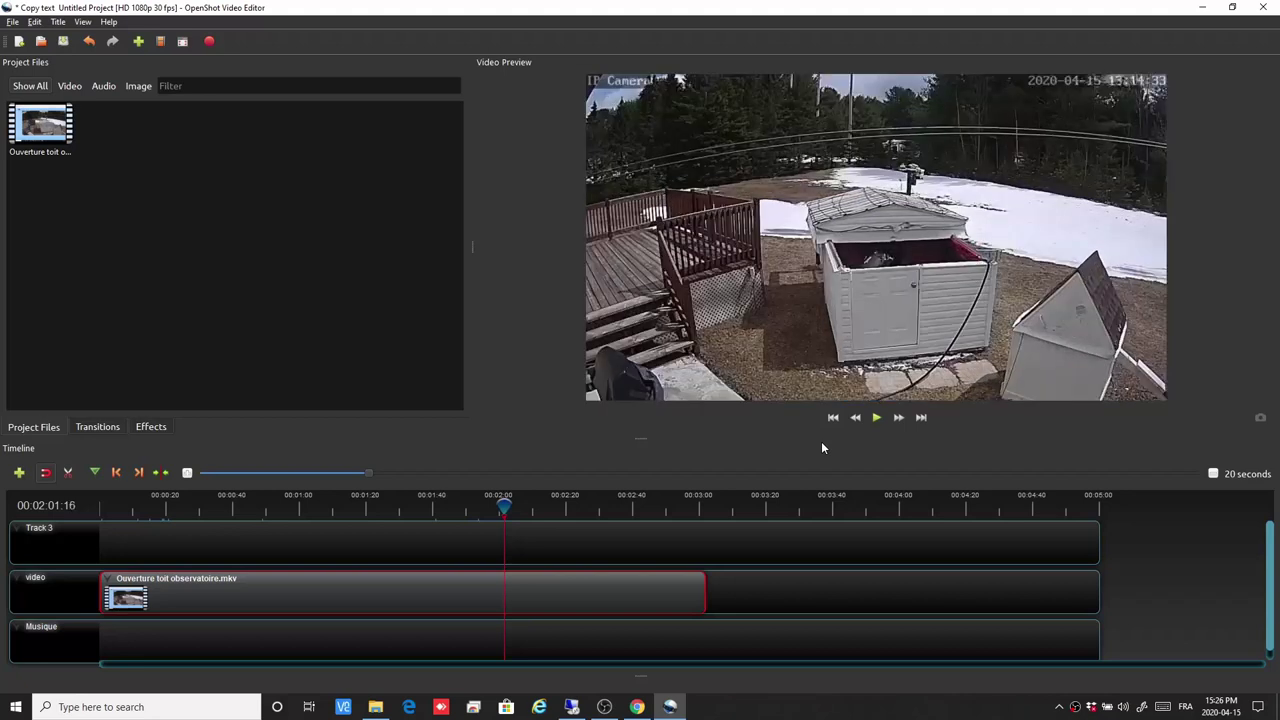
key(Right)
key(Right)
key(Right)
key(Right)
key(Right)
key(Right)
key(Right)
key(Right)
key(Right)
key(Right)
key(Right)
key(Right)
key(Right)
key(Right)
key(Right)
key(Right)
key(Right)
key(Right)
key(Right)
key(Right)
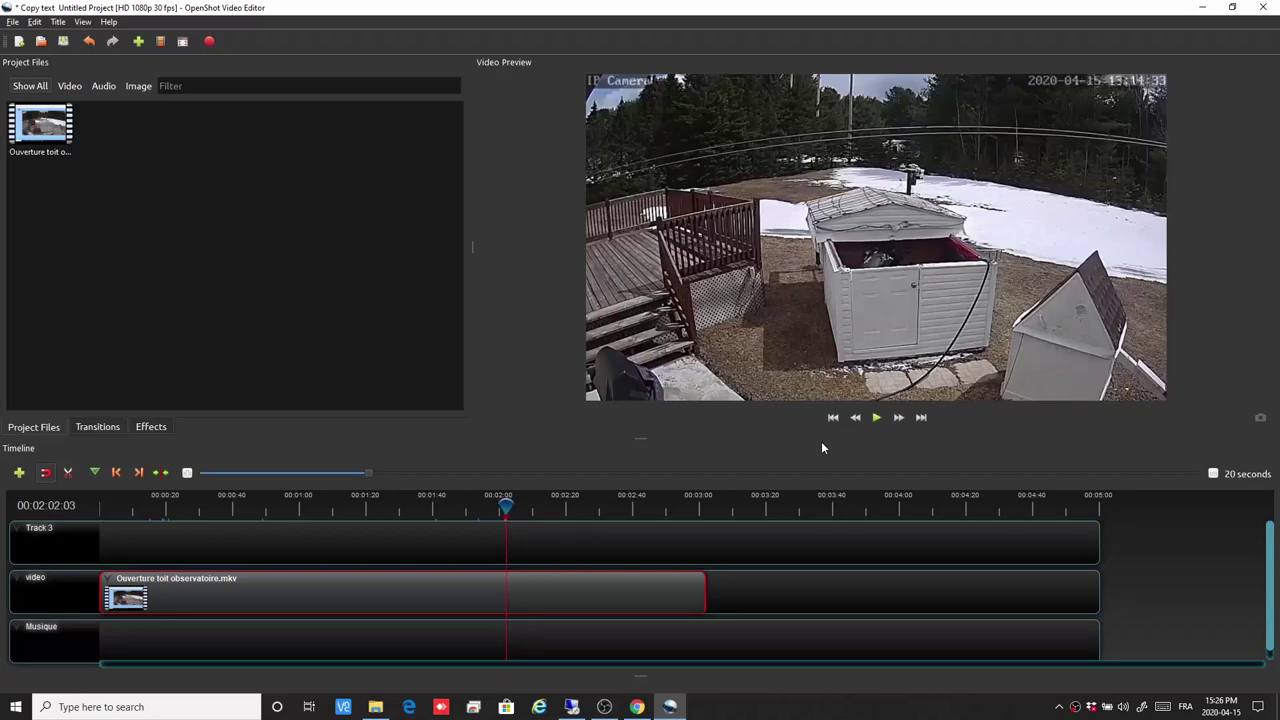
key(Right)
key(Right)
key(Right)
key(Right)
key(Right)
key(Right)
key(Right)
key(Right)
key(Right)
key(Right)
key(Right)
key(Right)
key(Right)
key(Right)
key(Right)
key(Right)
key(Right)
key(Right)
key(Right)
key(Right)
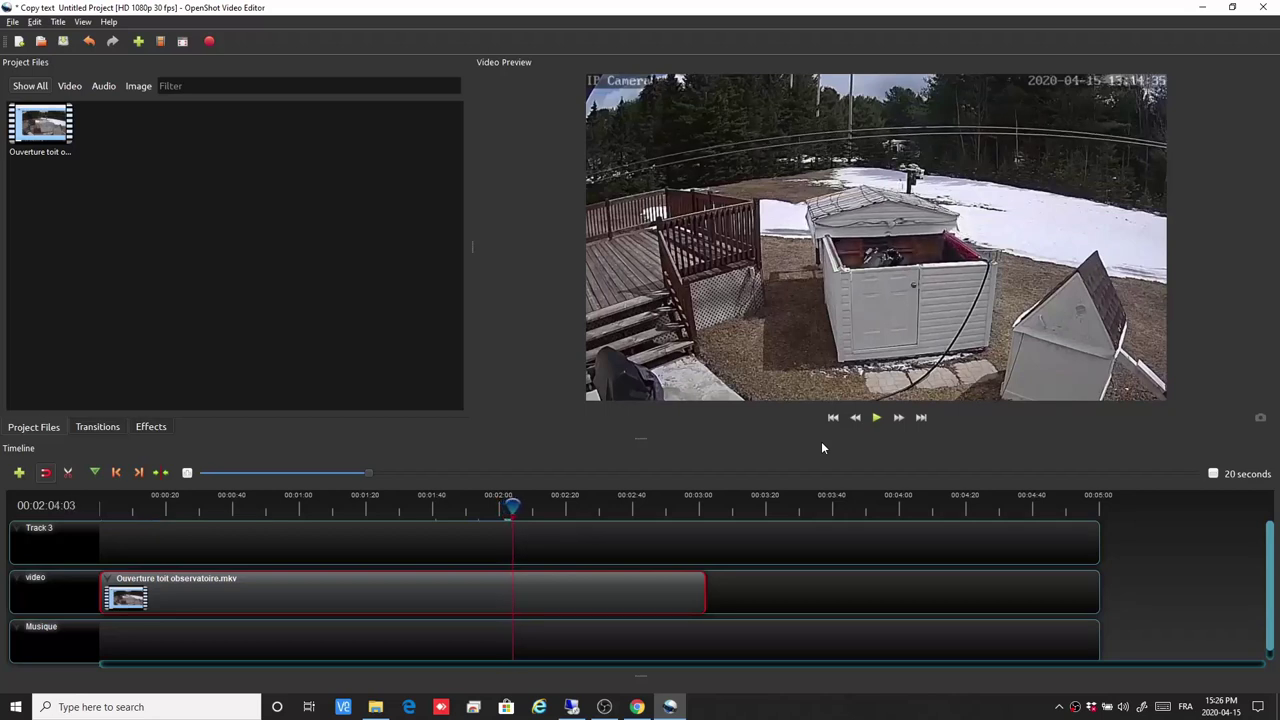
key(Right)
key(Right)
key(Right)
key(Right)
key(Right)
key(Right)
key(Right)
key(Right)
key(Right)
key(Right)
key(Right)
key(Right)
key(Right)
key(Right)
key(Right)
key(Right)
key(Right)
key(Right)
key(Right)
key(Right)
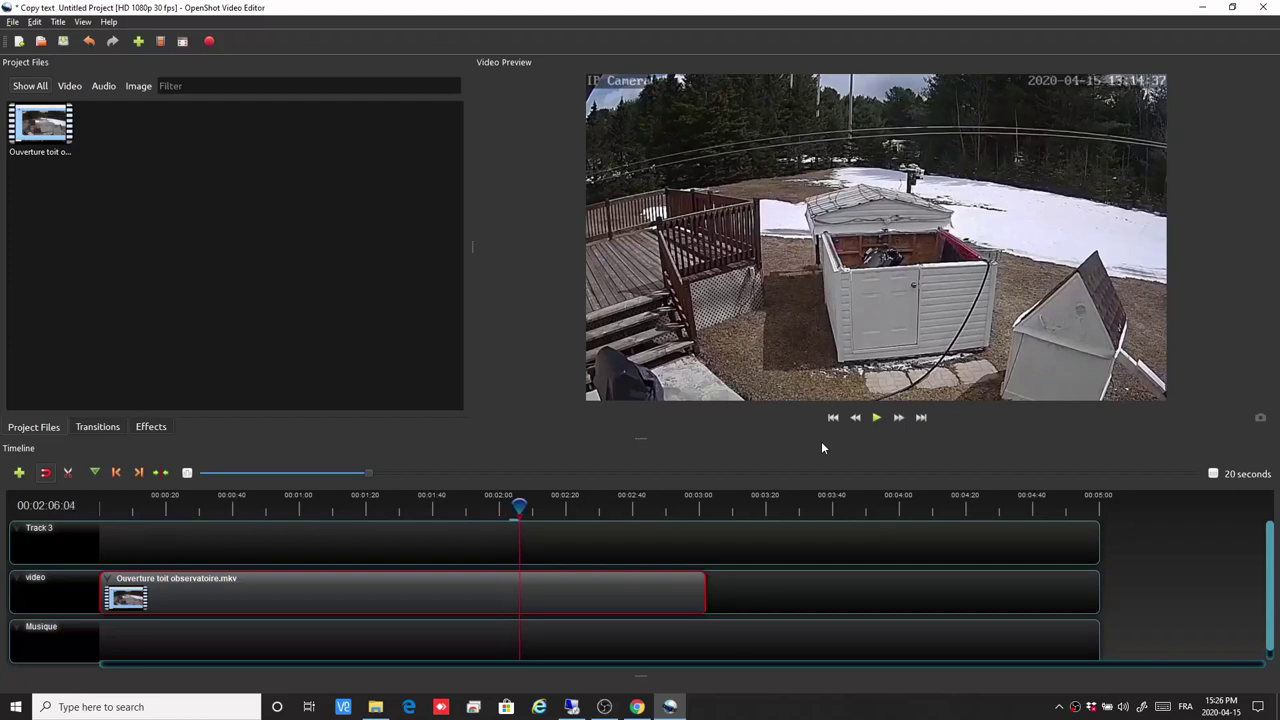
key(Right)
key(Right)
key(Right)
key(Right)
key(Right)
key(Right)
key(Right)
key(Right)
key(Right)
key(Right)
key(Right)
key(Right)
key(Right)
key(Right)
key(Right)
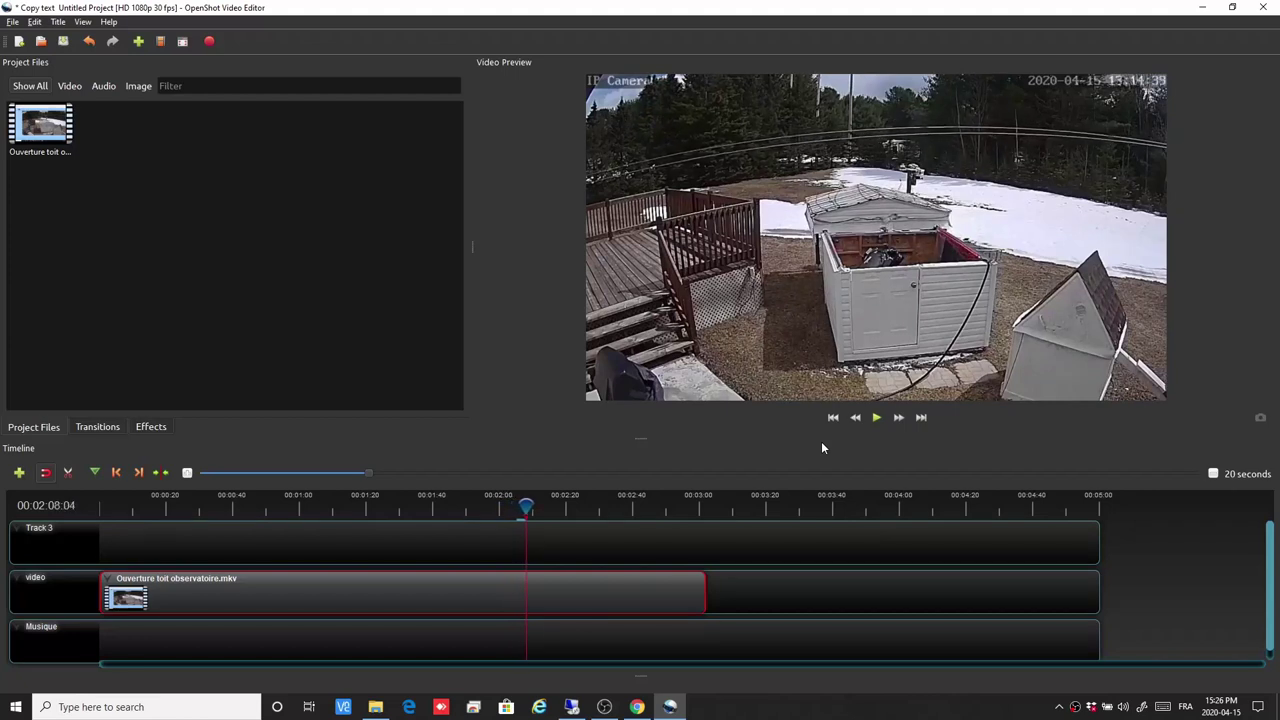
Step the playhead backward frame by frame to about 00:02:05.
key(Left)
key(Left)
key(Left)
key(Left)
key(Left)
key(Left)
key(Left)
key(Left)
key(Left)
key(Left)
key(Left)
key(Left)
key(Left)
key(Left)
key(Left)
key(Left)
key(Left)
key(Left)
key(Left)
key(Left)
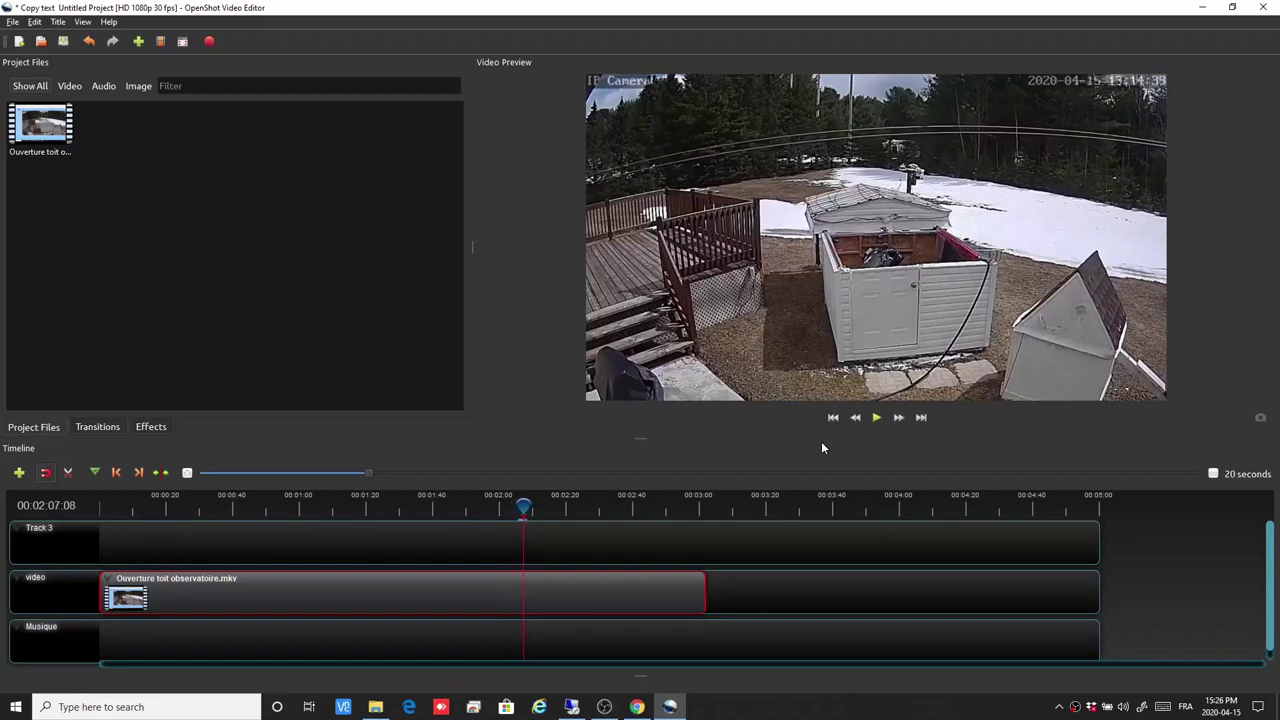
key(Left)
key(Left)
key(Left)
key(Left)
key(Left)
key(Left)
key(Left)
key(Left)
key(Left)
key(Left)
key(Left)
key(Left)
key(Left)
key(Left)
key(Left)
key(Left)
key(Left)
key(Left)
key(Left)
key(Left)
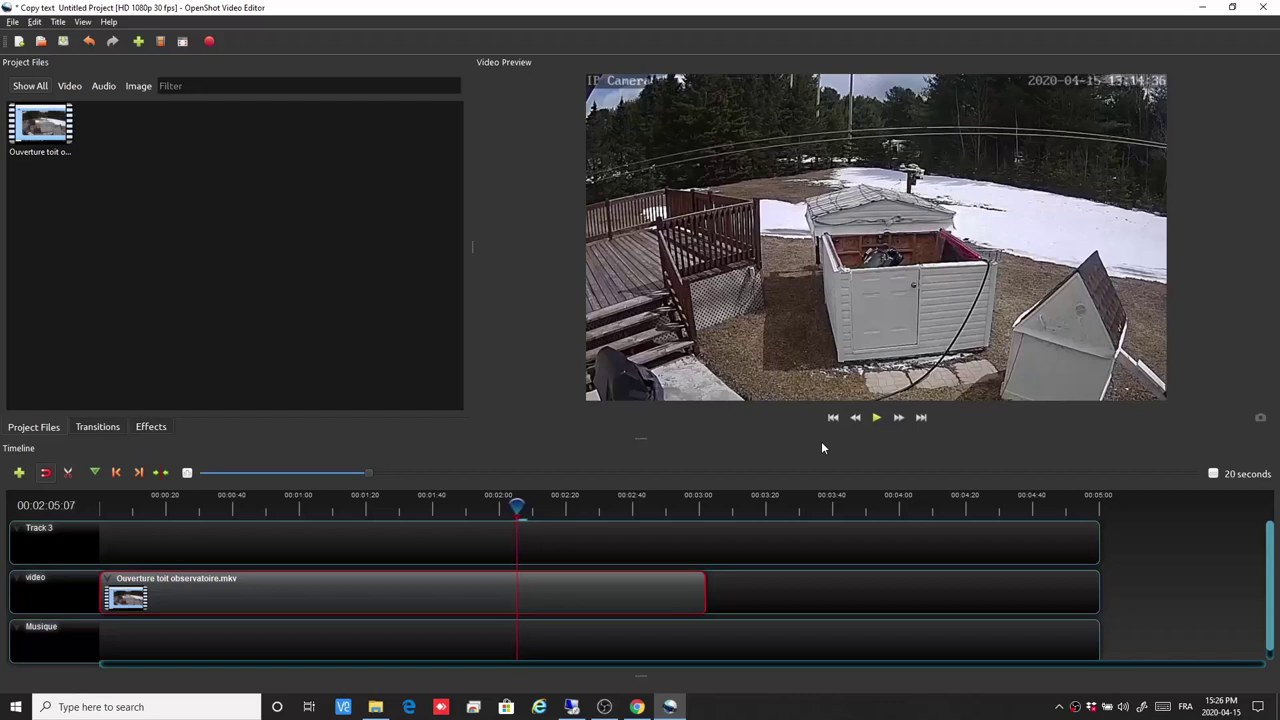
Step the playhead backward frame by frame through the roof opening to about 00:01:59:21.
key(Left)
key(Left)
key(Left)
key(Left)
key(Left)
key(Left)
key(Left)
key(Left)
key(Left)
key(Left)
key(Left)
key(Left)
key(Left)
key(Left)
key(Left)
key(Left)
key(Left)
key(Left)
key(Left)
key(Left)
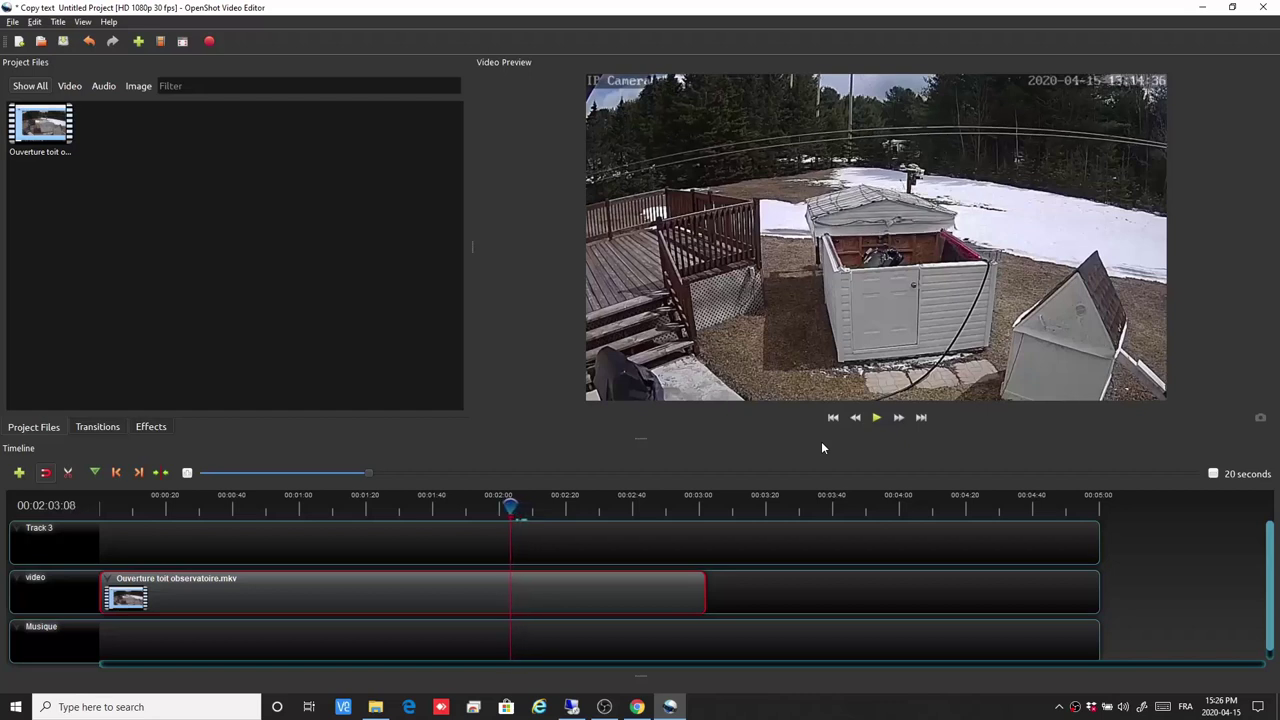
key(Left)
key(Left)
key(Left)
key(Left)
key(Left)
key(Left)
key(Left)
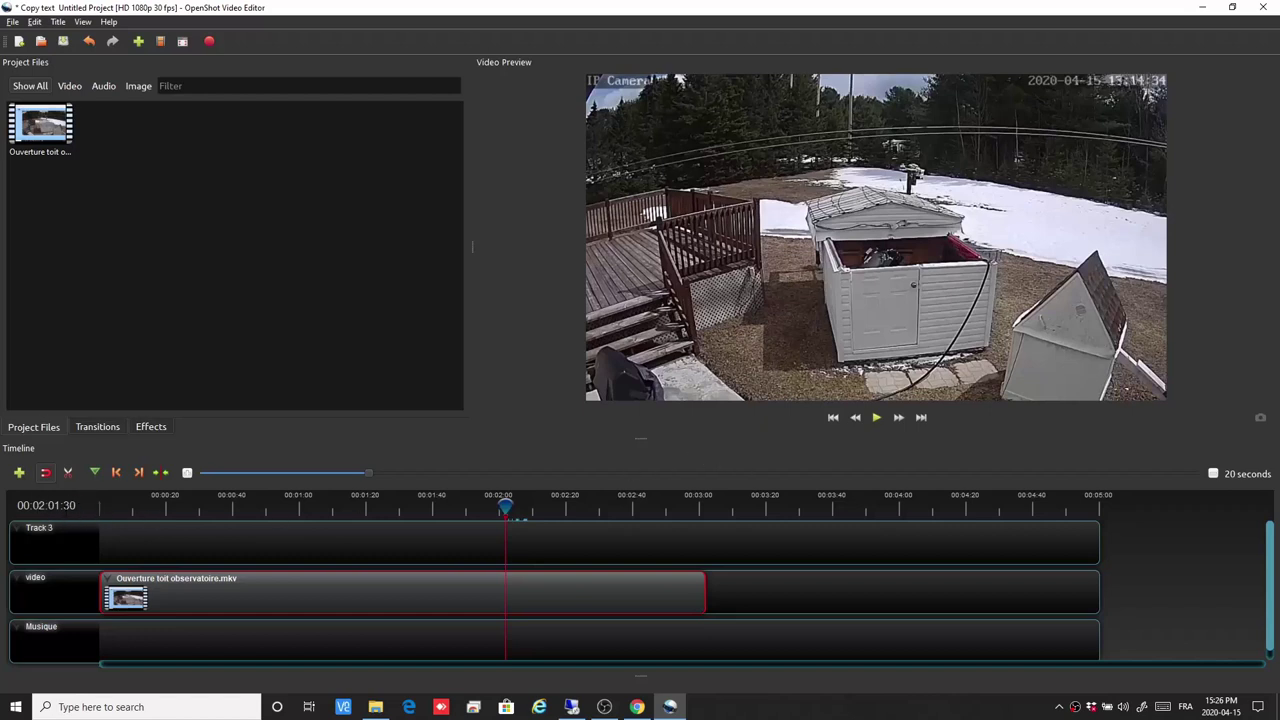
key(Left)
key(Left)
key(Left)
key(Left)
key(Left)
key(Left)
key(Left)
key(Left)
key(Left)
key(Left)
key(Left)
key(Left)
key(Left)
key(Left)
key(Left)
key(Left)
key(Left)
key(Left)
key(Left)
key(Left)
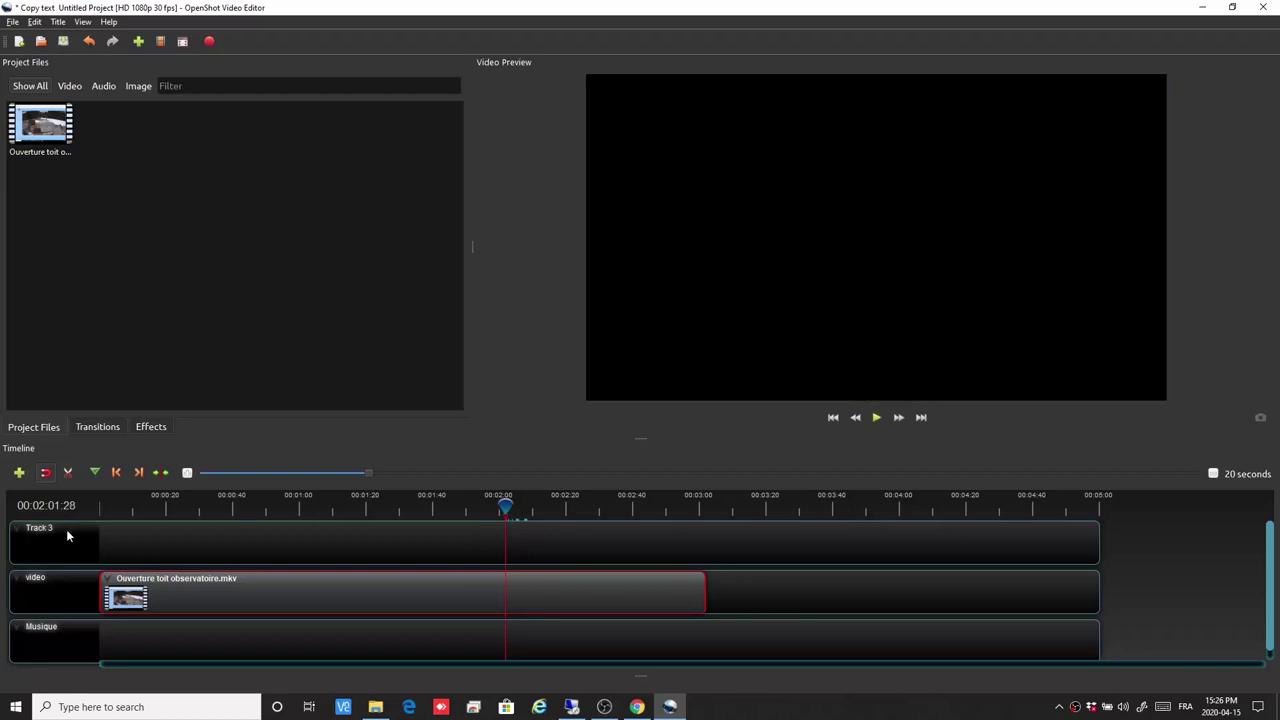
key(Left)
key(Left)
key(Left)
key(Left)
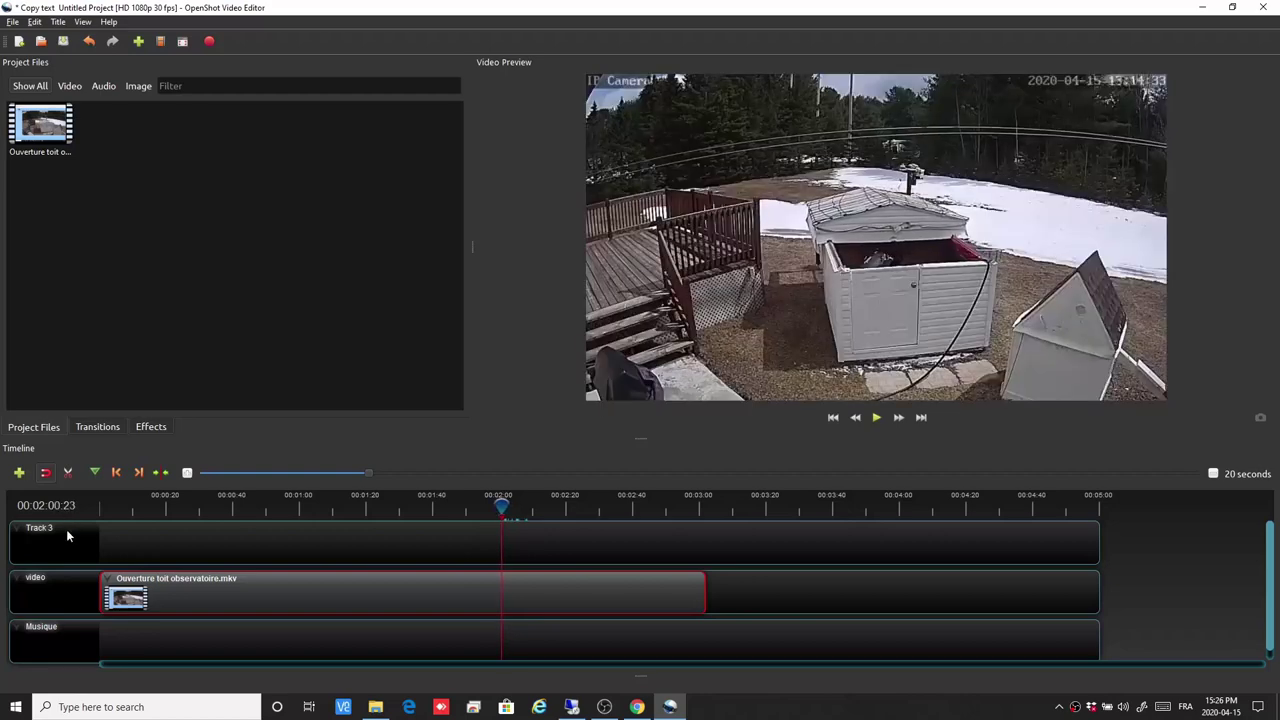
key(Left)
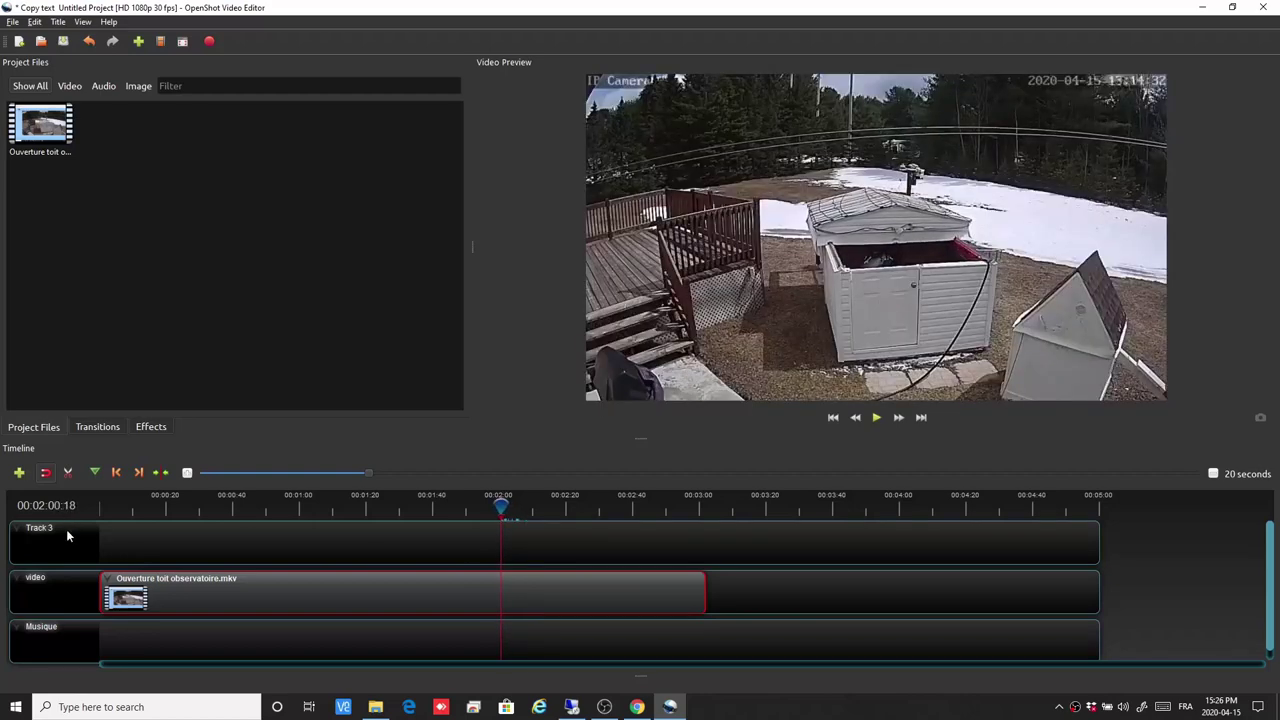
key(Left)
key(Left)
key(Left)
key(Left)
key(Left)
key(Left)
key(Left)
key(Left)
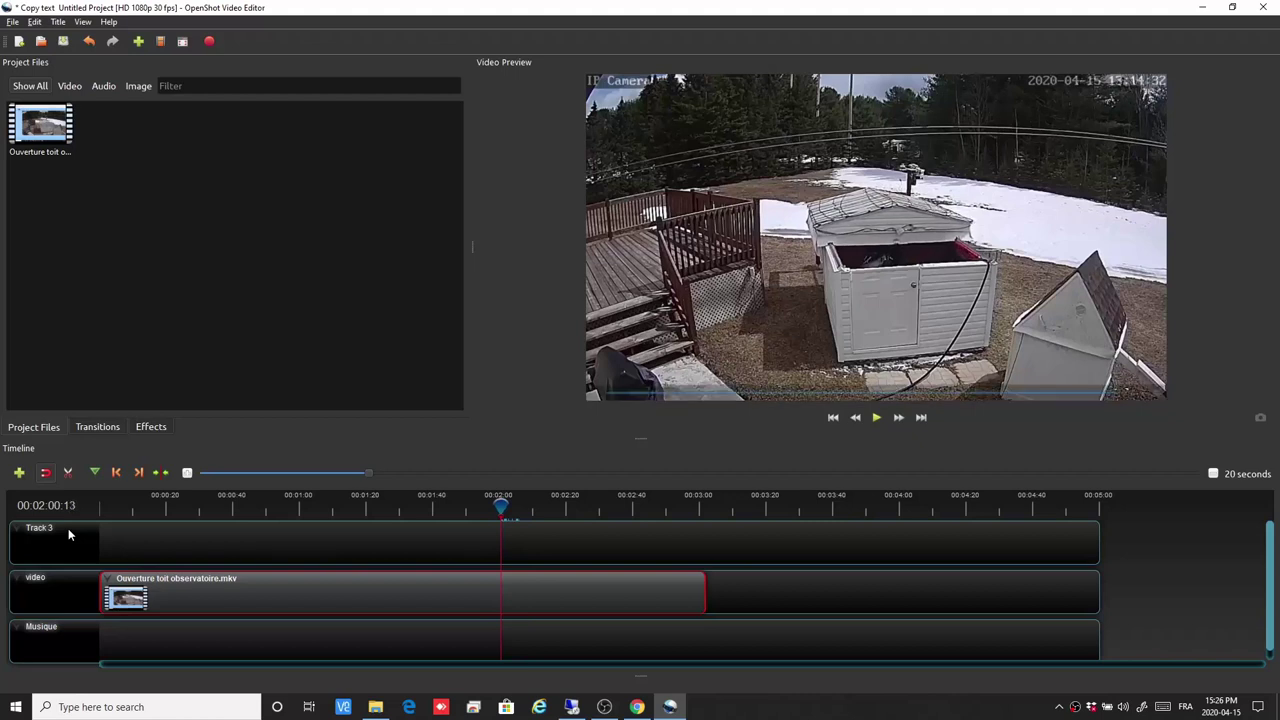
key(Left)
key(Left)
key(Left)
key(Left)
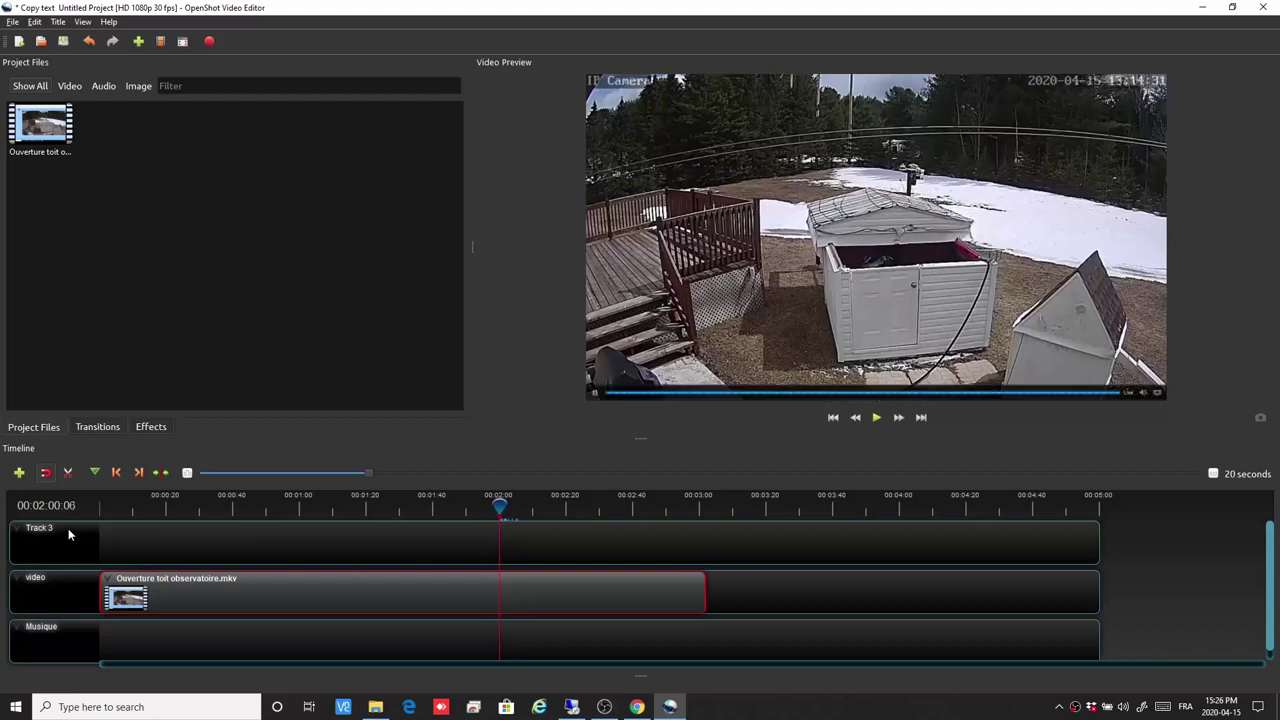
key(Left)
key(Left)
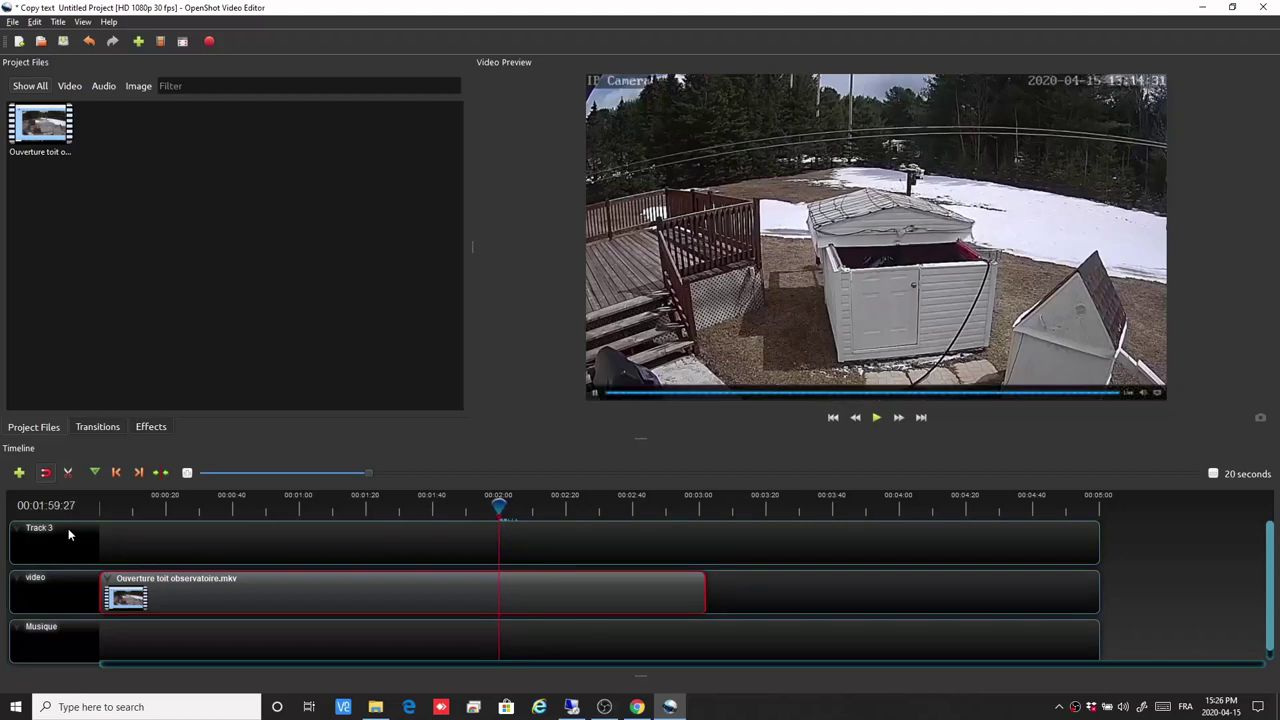
key(Left)
key(Left)
key(Left)
key(Left)
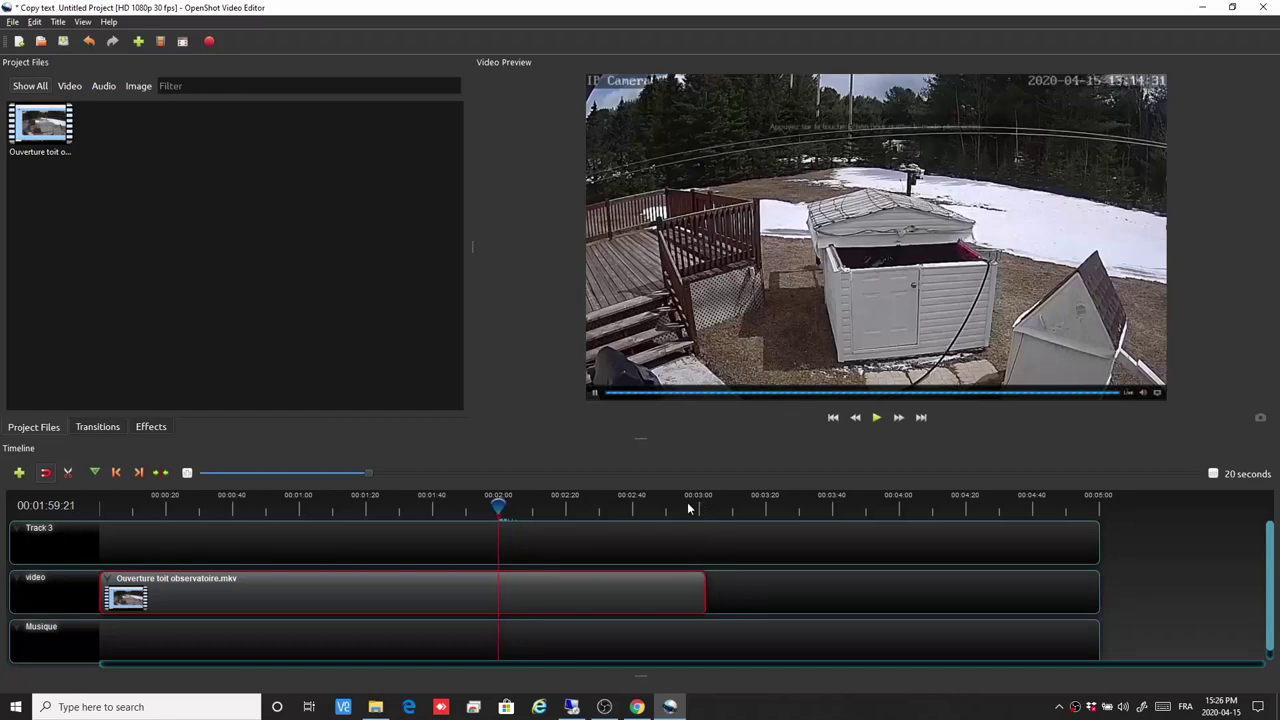
Scrub the playhead back to about 00:01:59:11 and step backward to 00:01:55:03, where the IP camera browser page is on screen.
mouse_move(500, 507)
mouse_down()
mouse_move(477, 506)
mouse_move(498, 507)
mouse_up()
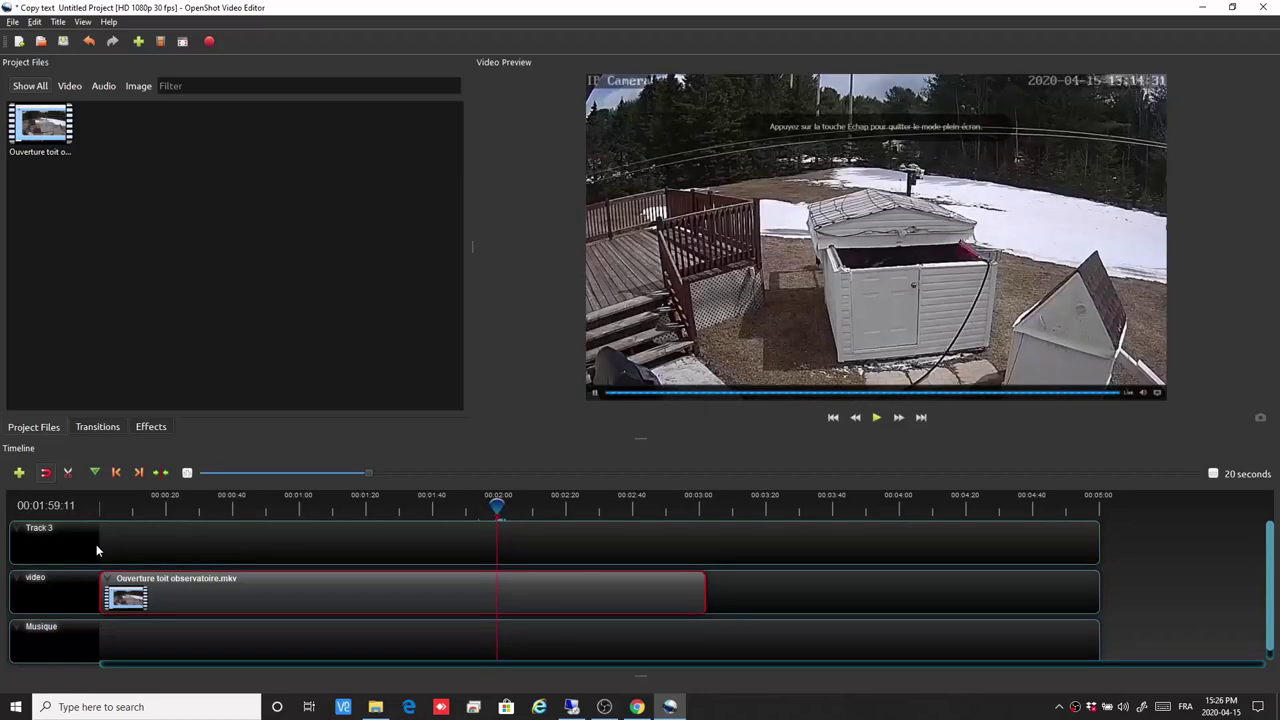
key(Left)
key(Left)
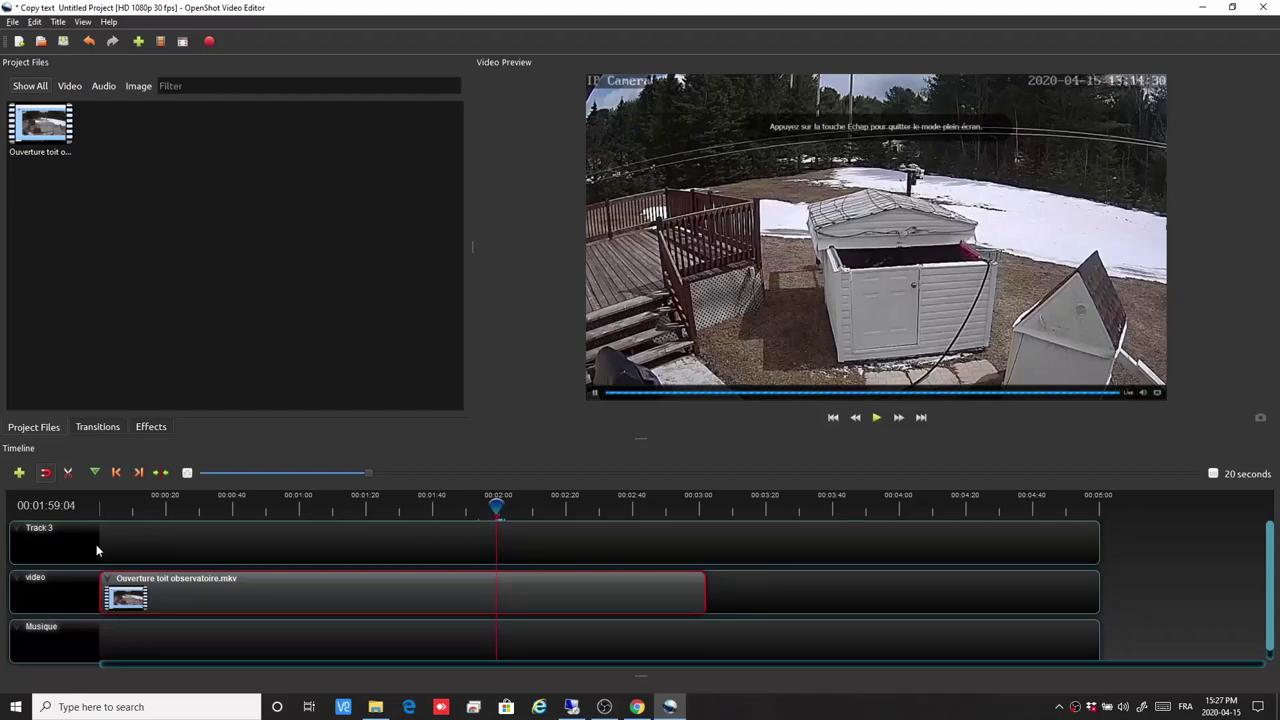
key(Left)
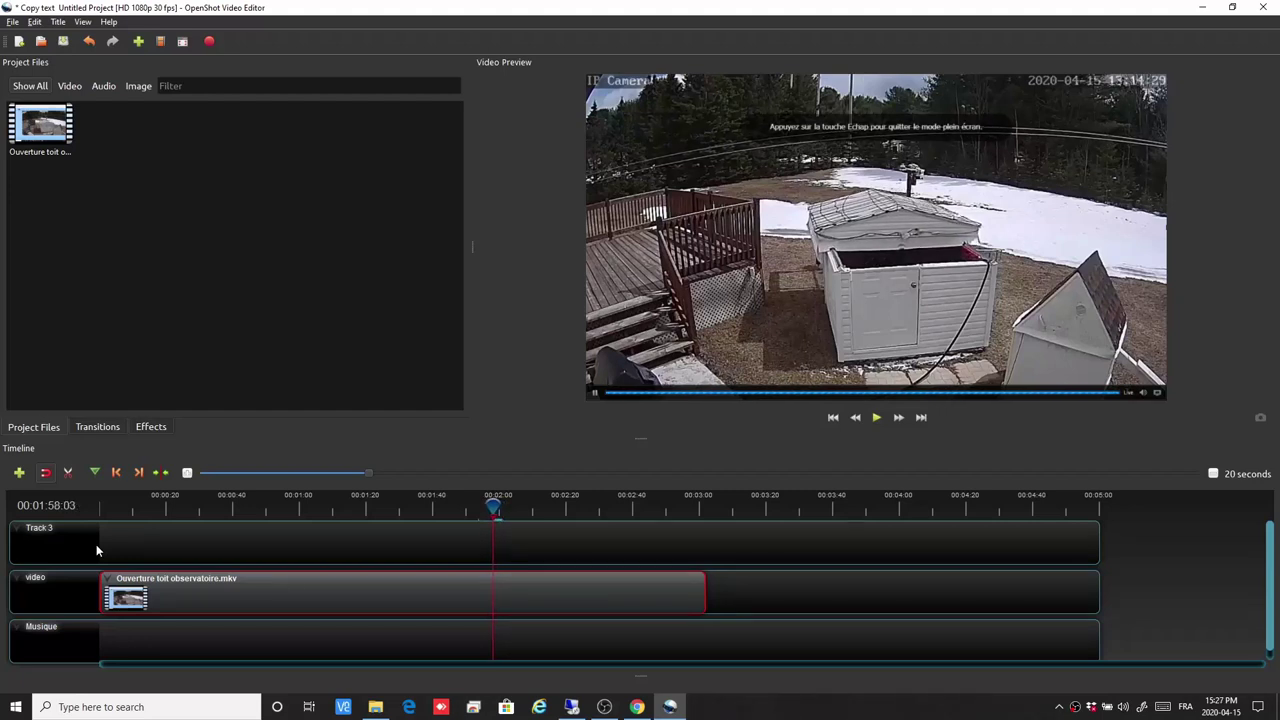
key(Left)
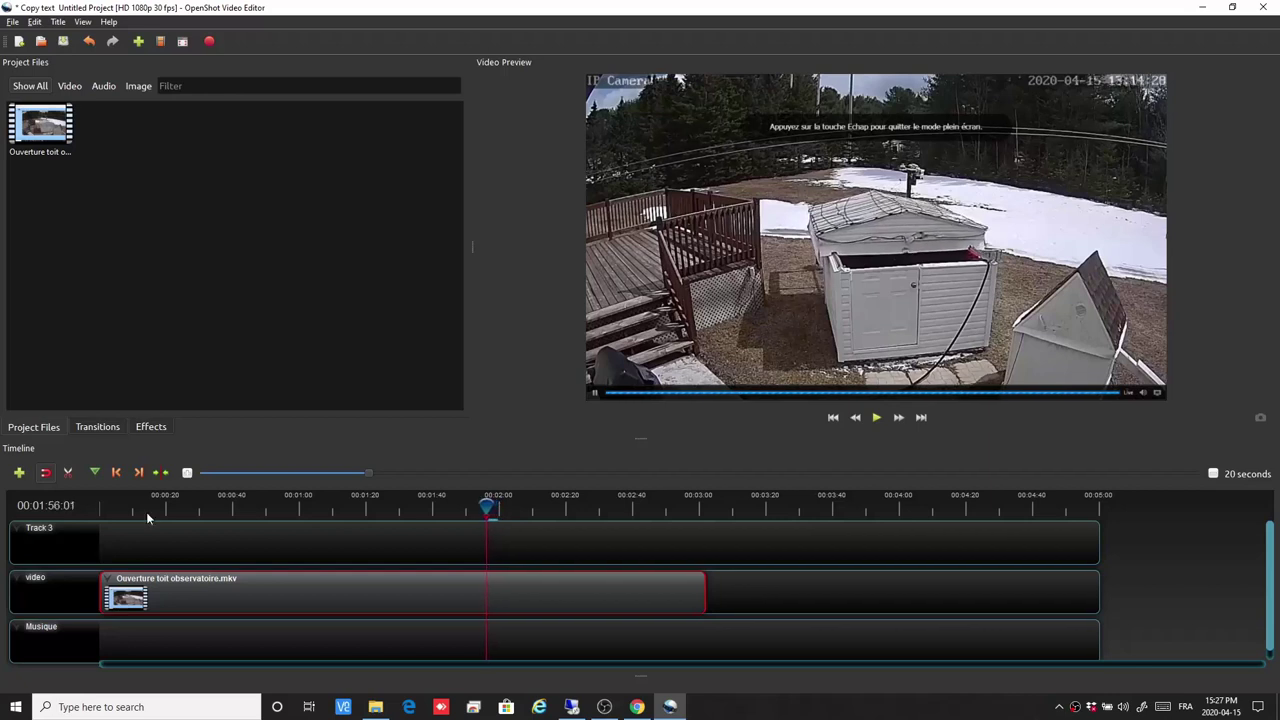
key(Left)
key(Left)
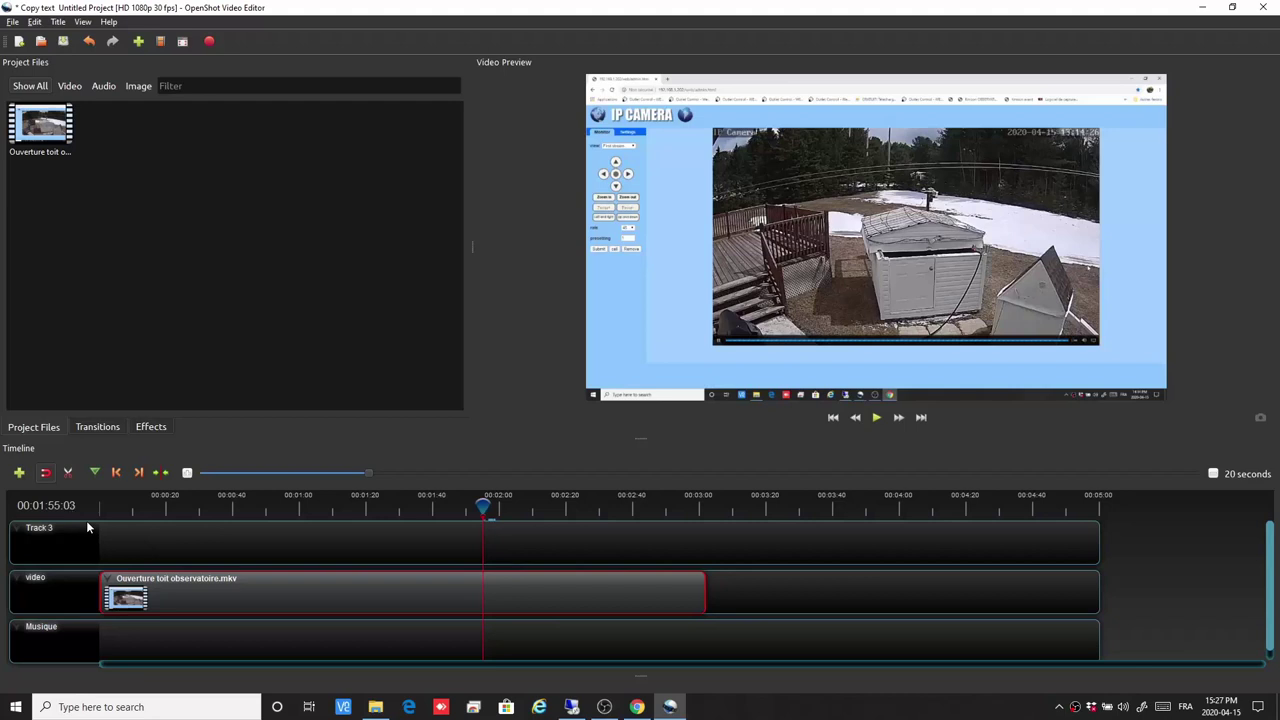
Step the playhead forward to about 00:01:57:06 and scrub it back to about 00:01:55:19.
key(Right)
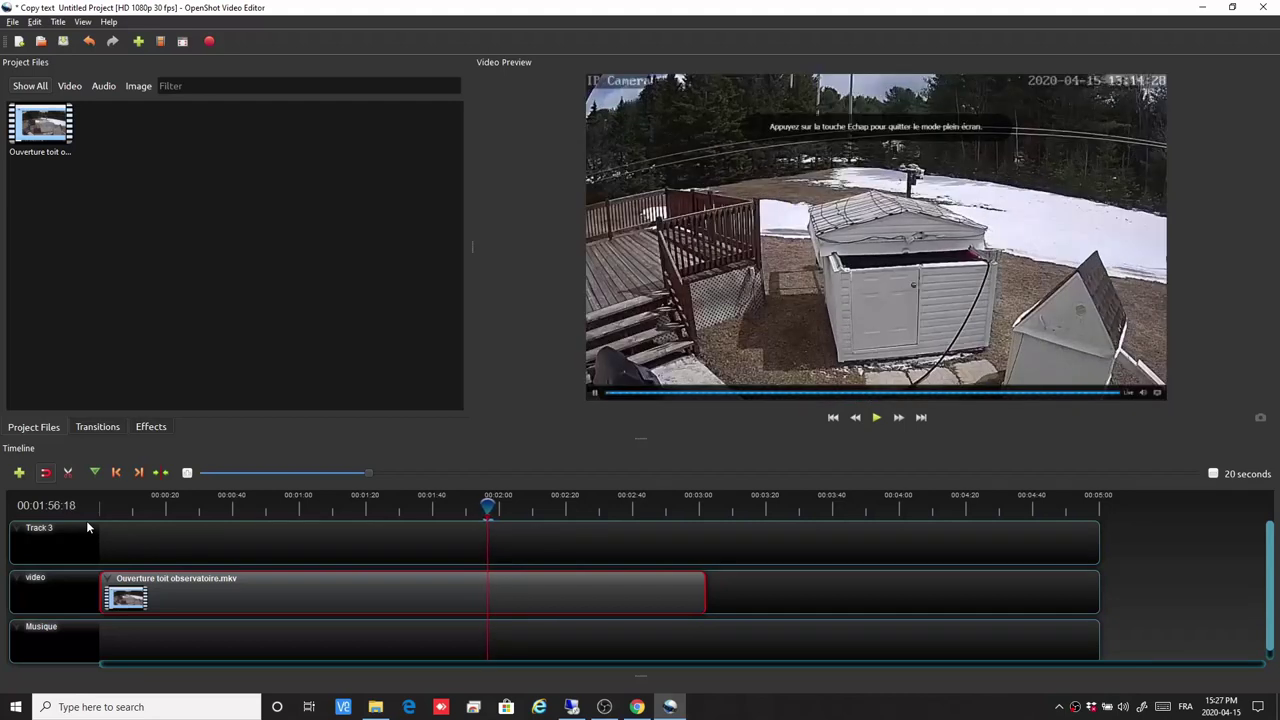
key(Right)
key(Right)
key(Right)
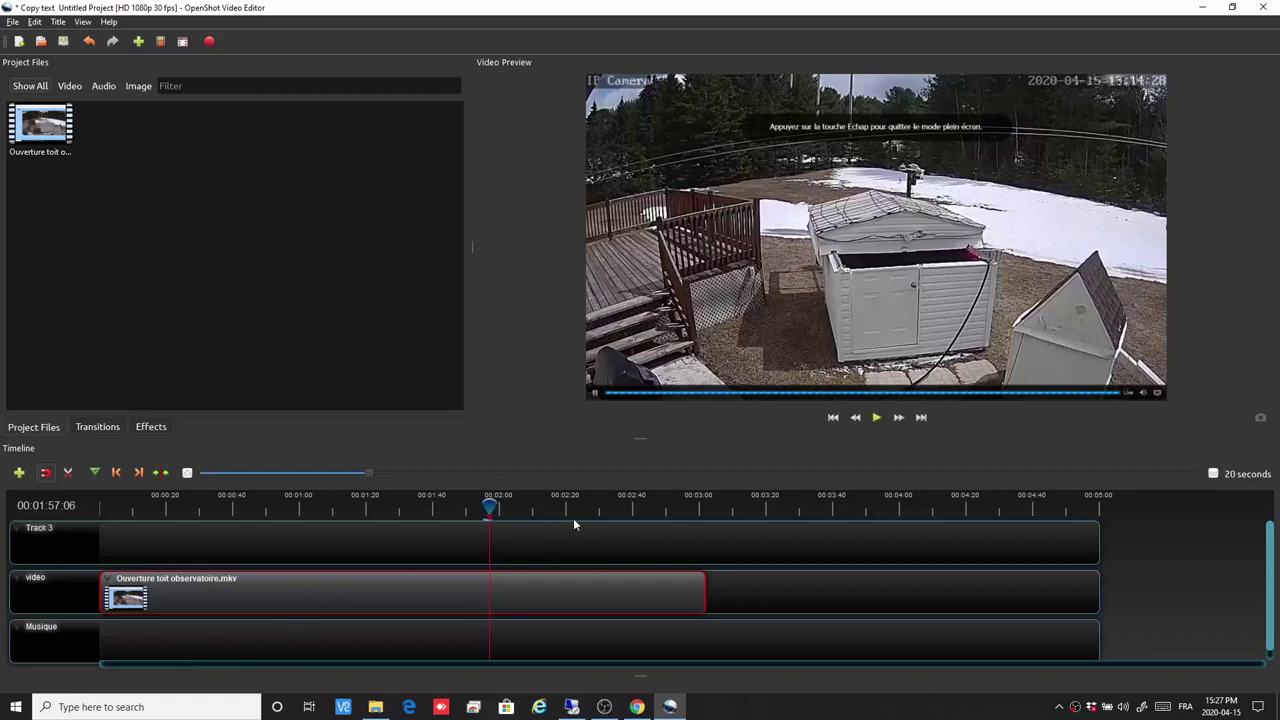
drag(491, 507, 481, 508)
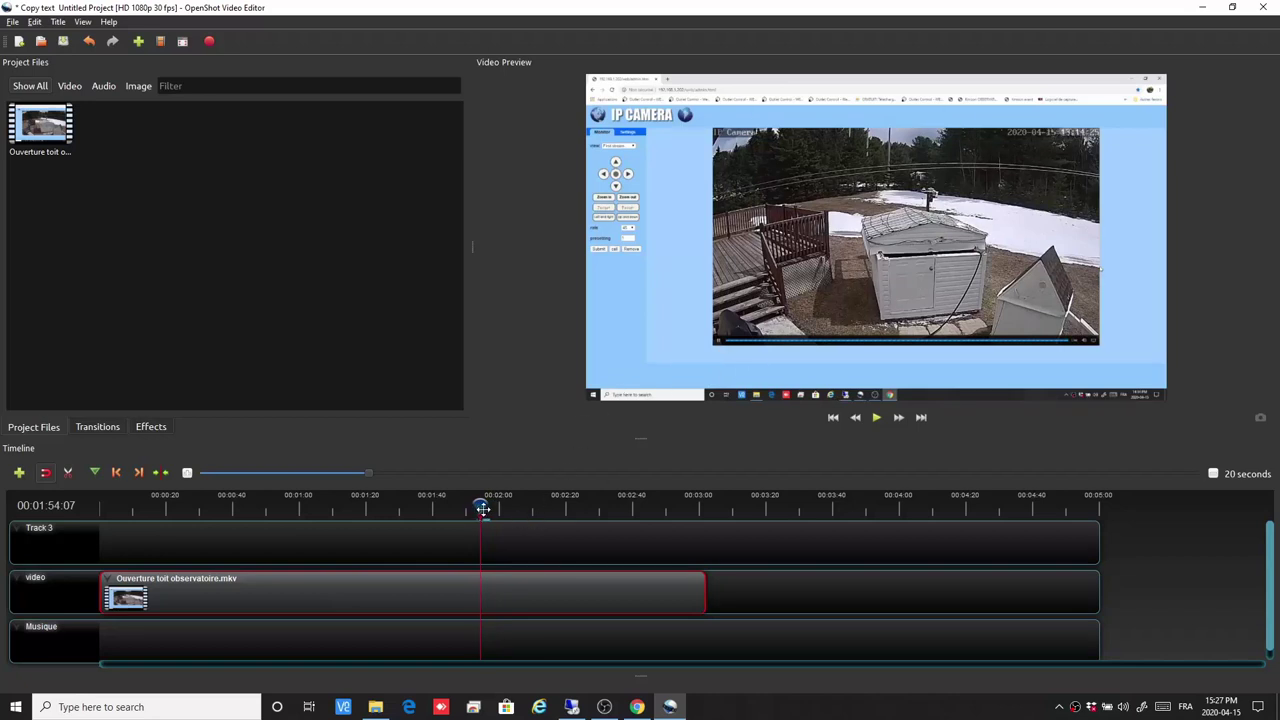
mouse_move(482, 508)
mouse_down()
mouse_move(463, 510)
mouse_move(484, 507)
mouse_up()
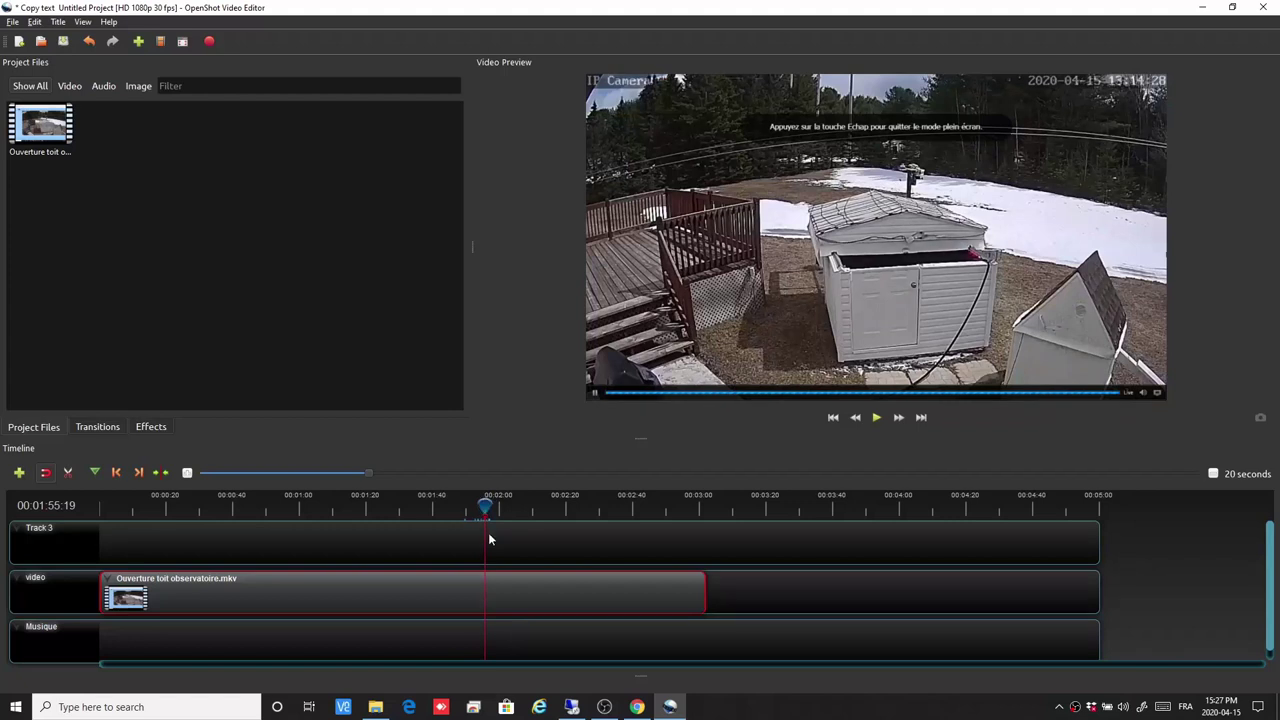
Step back and forth frame by frame around 00:01:56:01 to locate where the clip switches from the browser page to full screen.
key(Left)
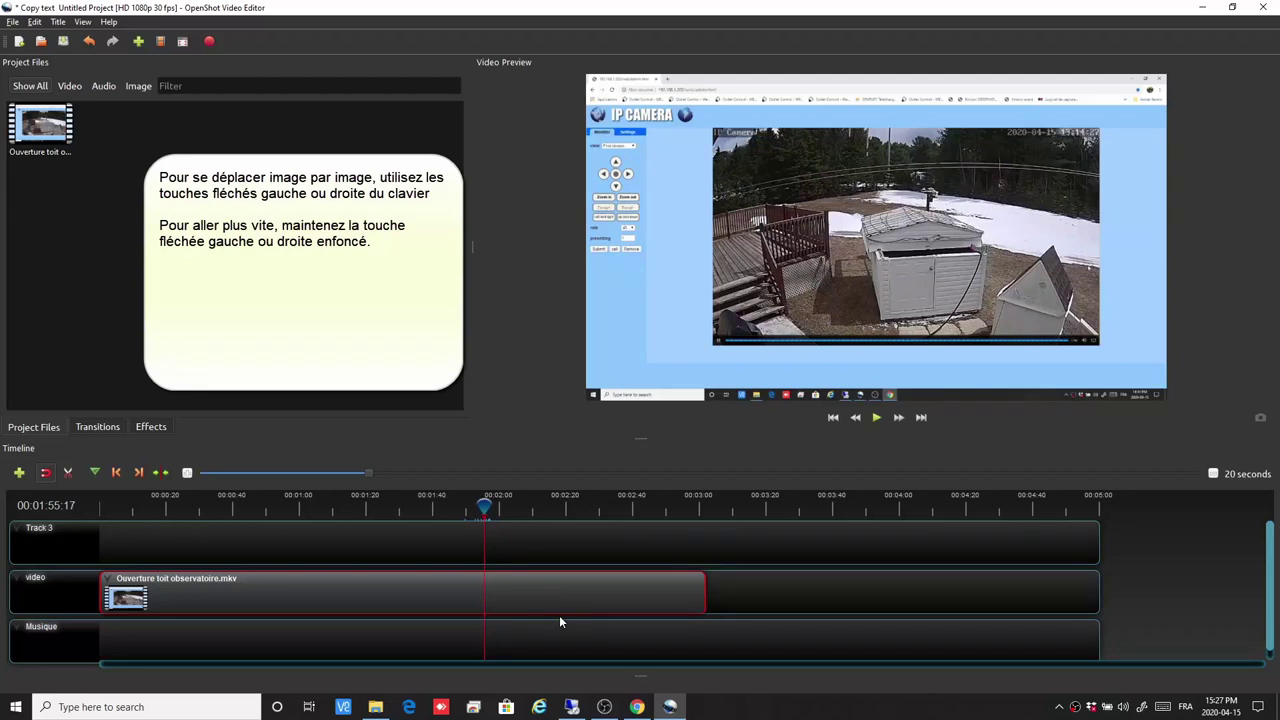
key(Right)
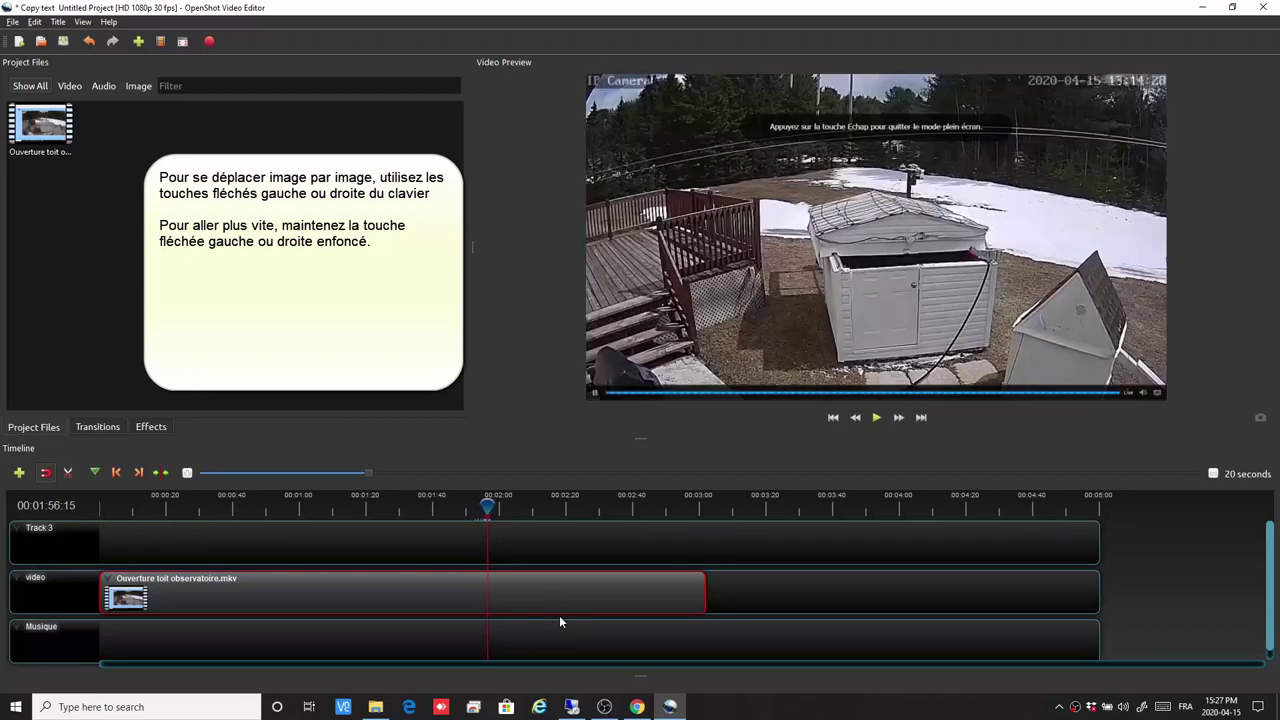
key(Left)
key(Left)
key(Left)
key(Left)
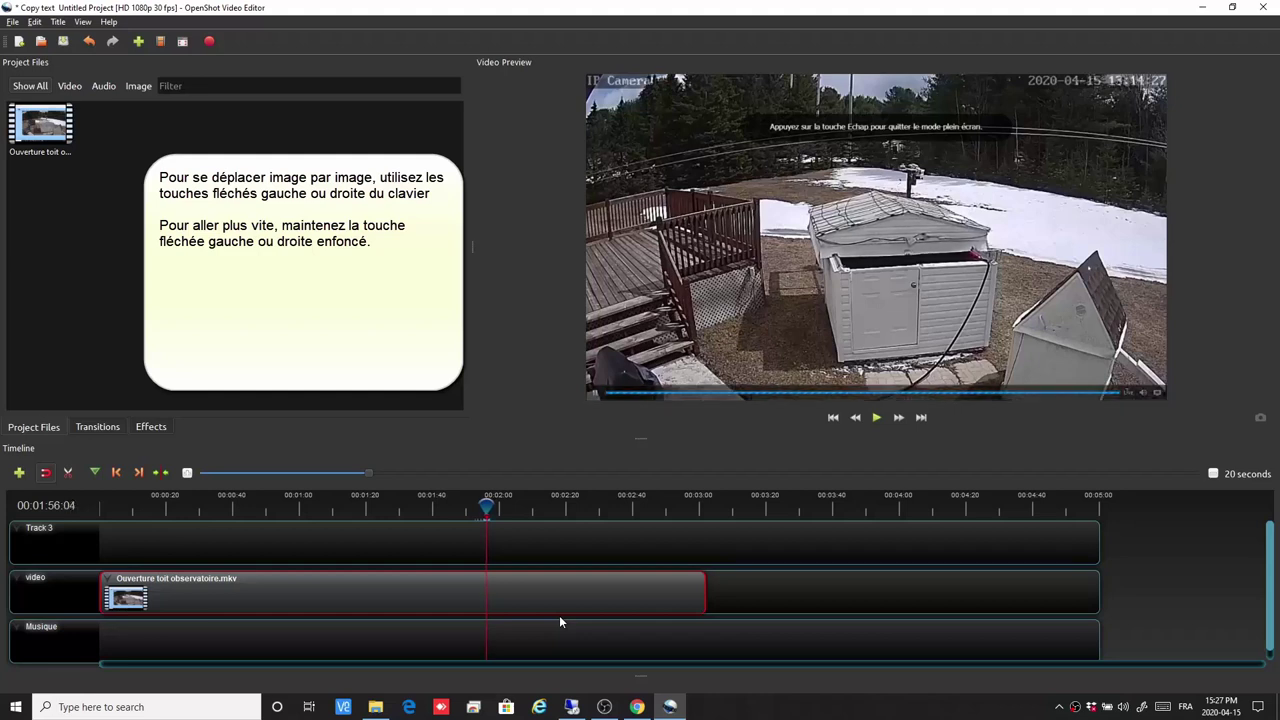
key(Left)
key(Left)
key(Left)
key(Left)
key(Left)
key(Left)
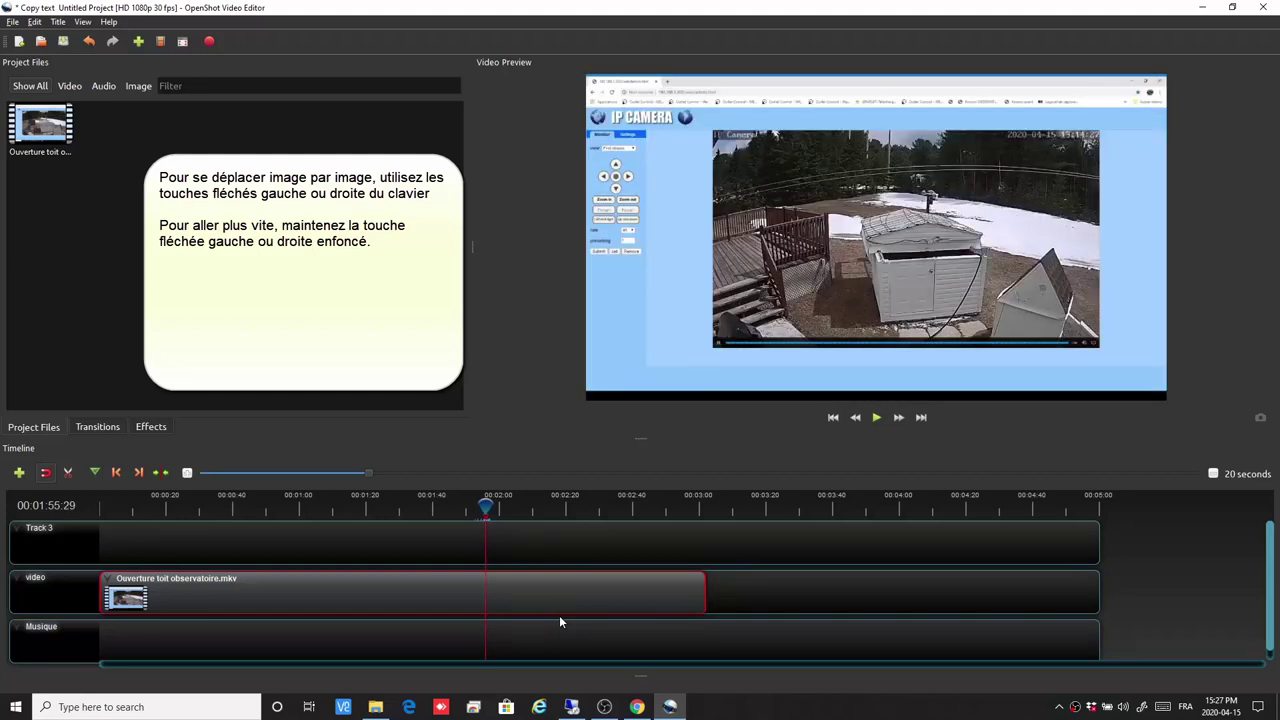
key(Right)
key(Right)
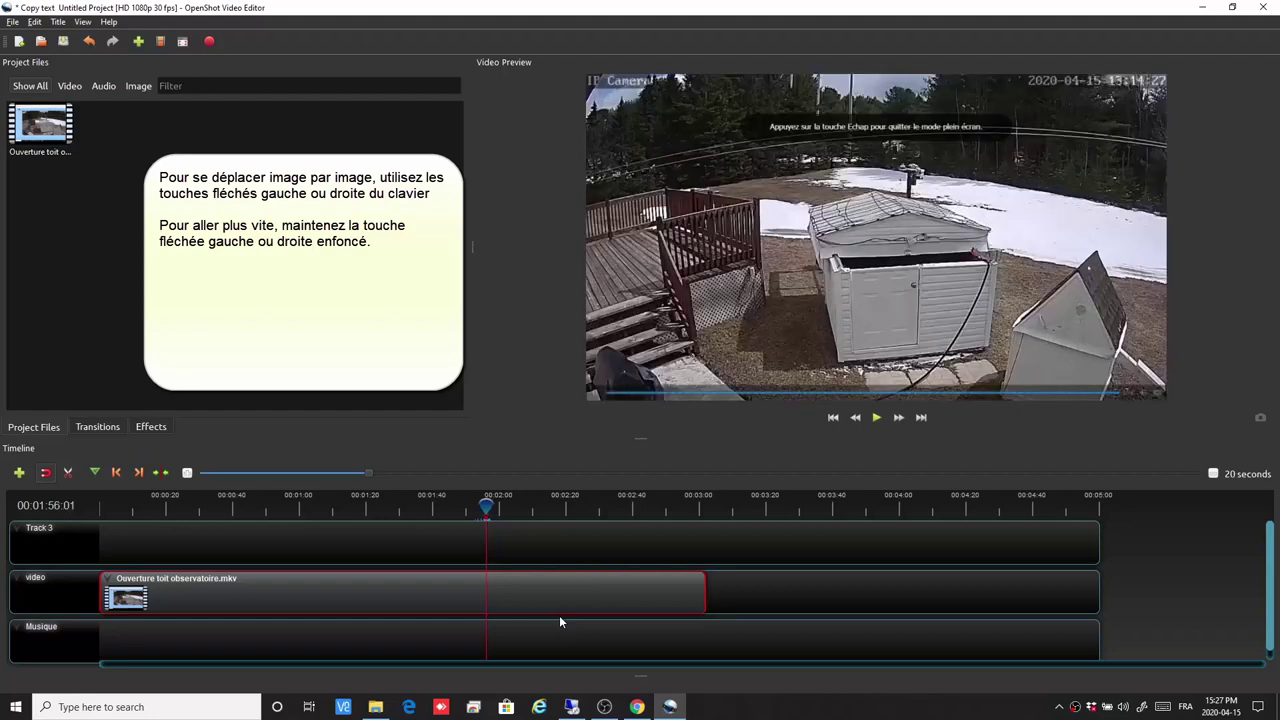
key(Left)
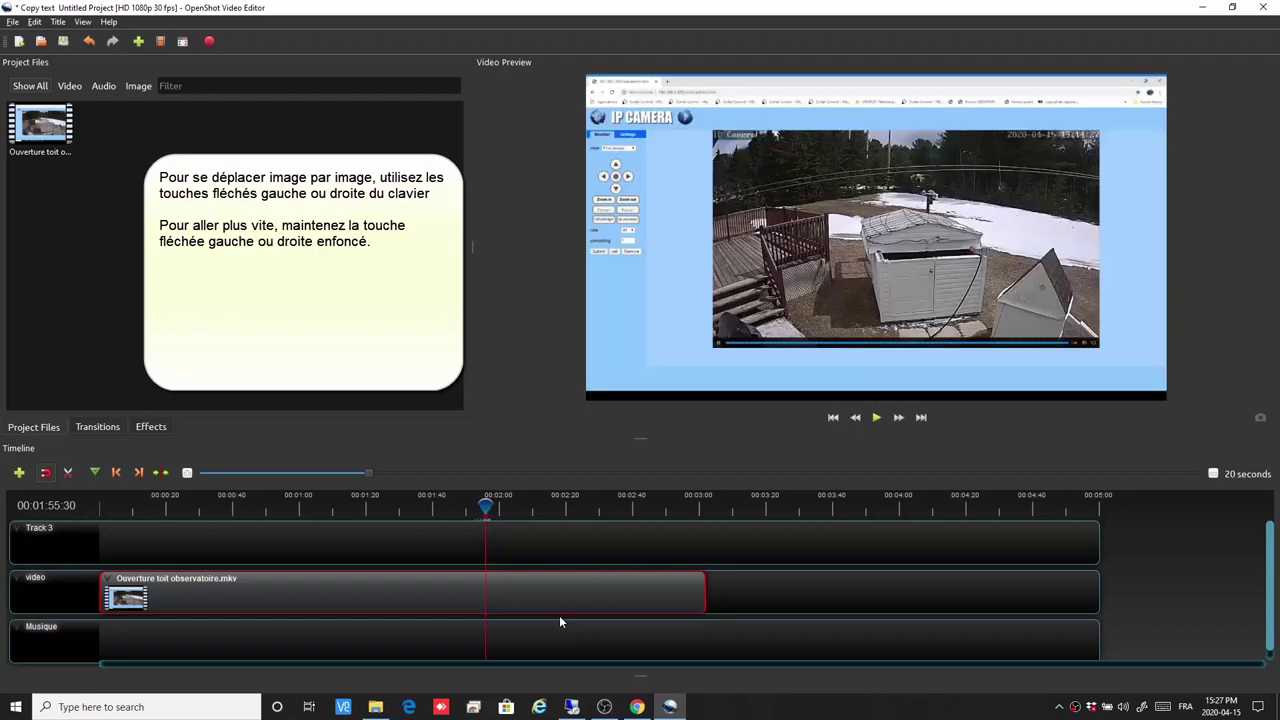
key(Right)
key(Left)
key(Right)
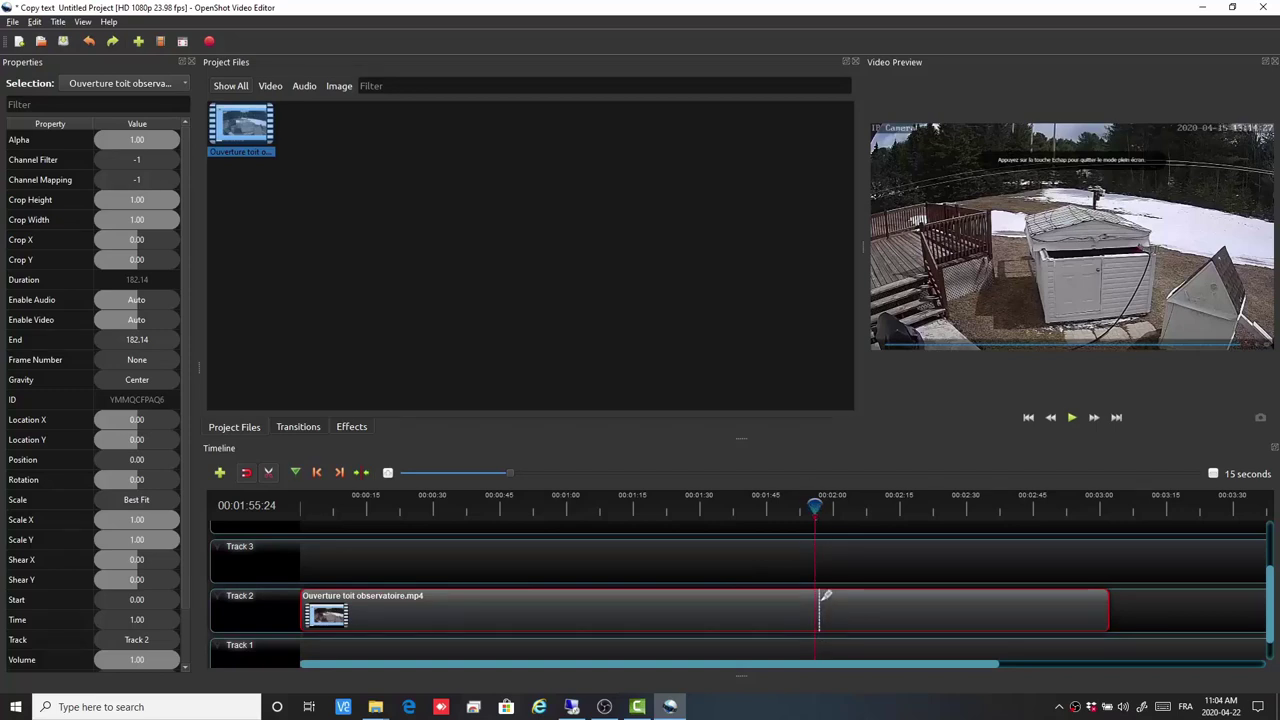
Split the Ouverture toit observatoire.mp4 clip on Track 2 at the playhead (00:01:55:24) with the Razor tool.
click(269, 473)
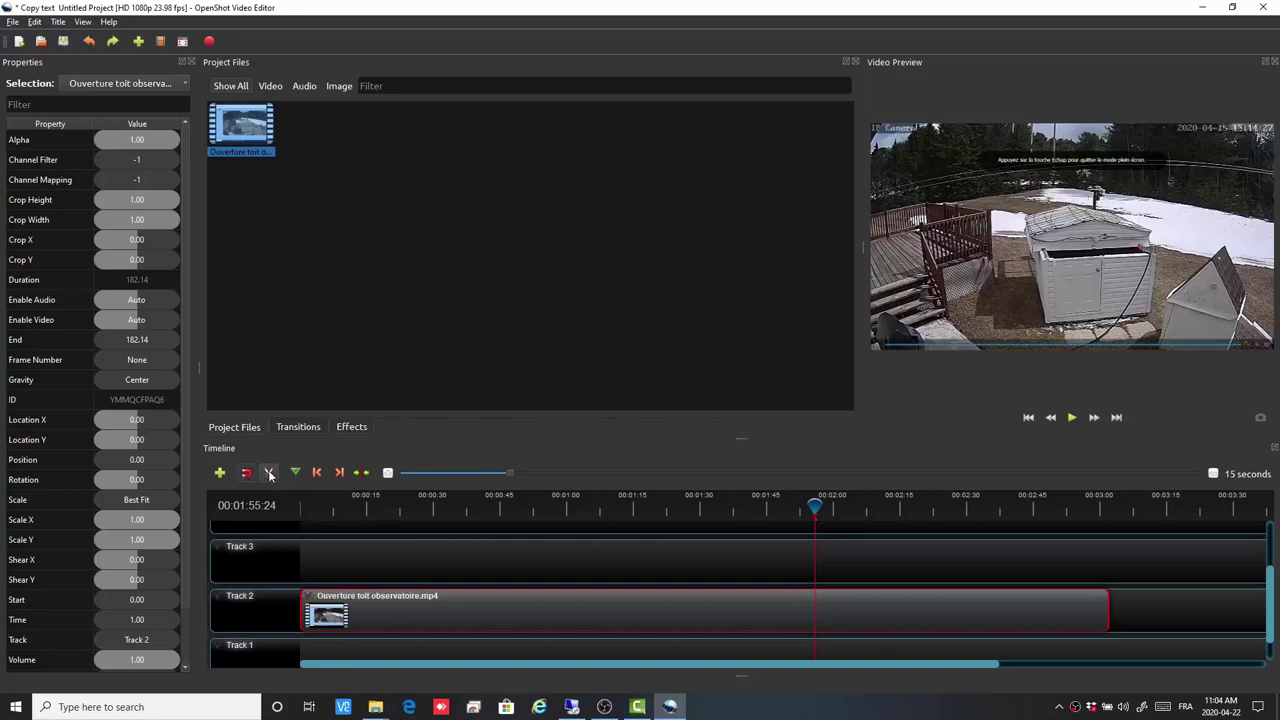
click(269, 474)
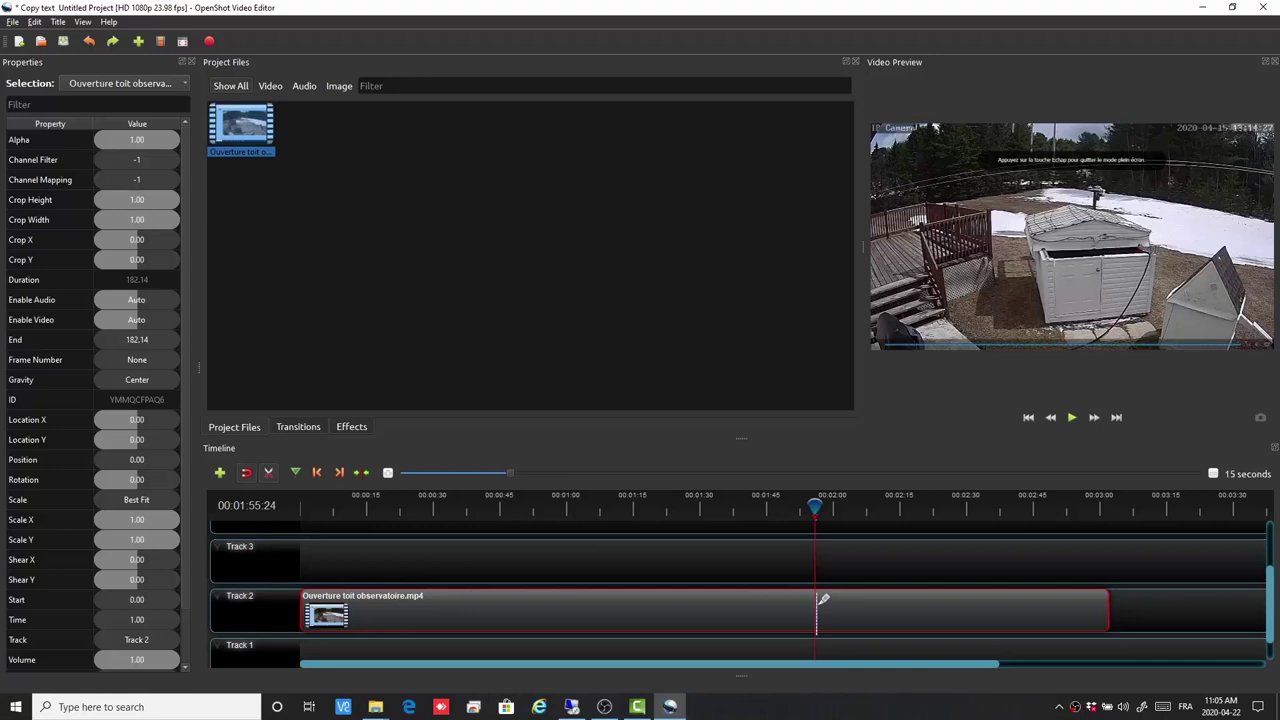
click(817, 598)
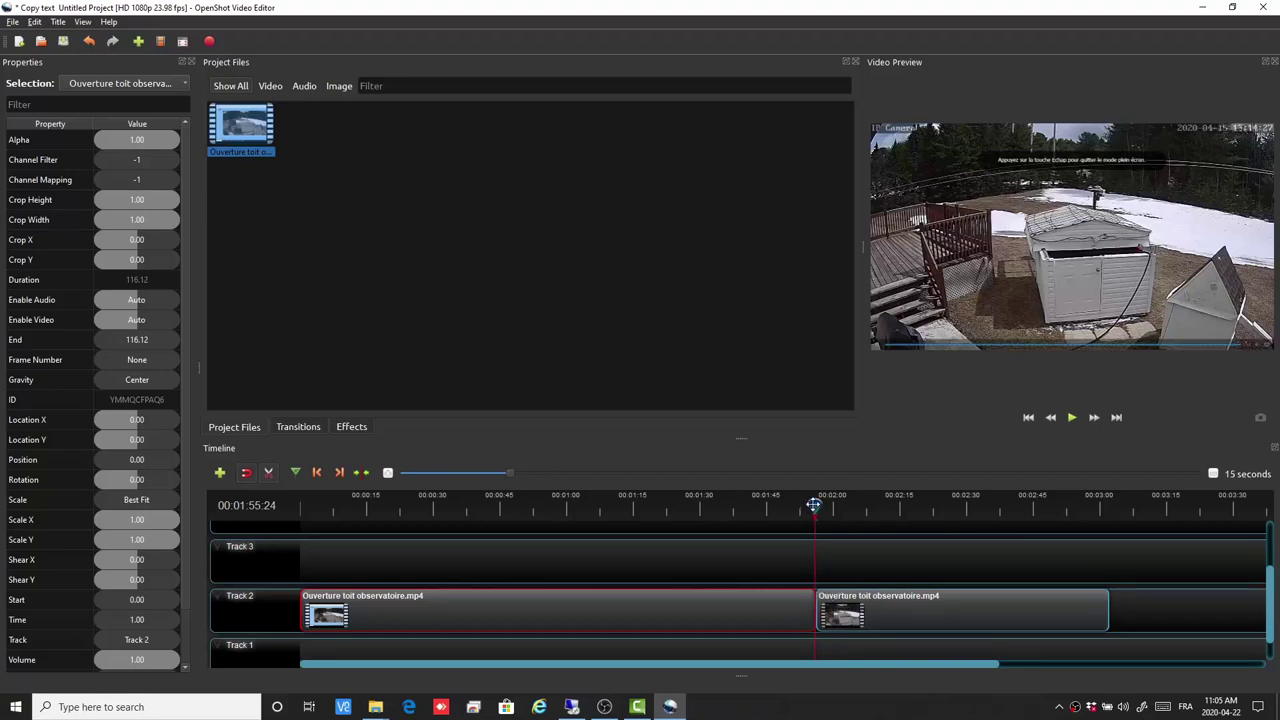
drag(813, 506, 786, 506)
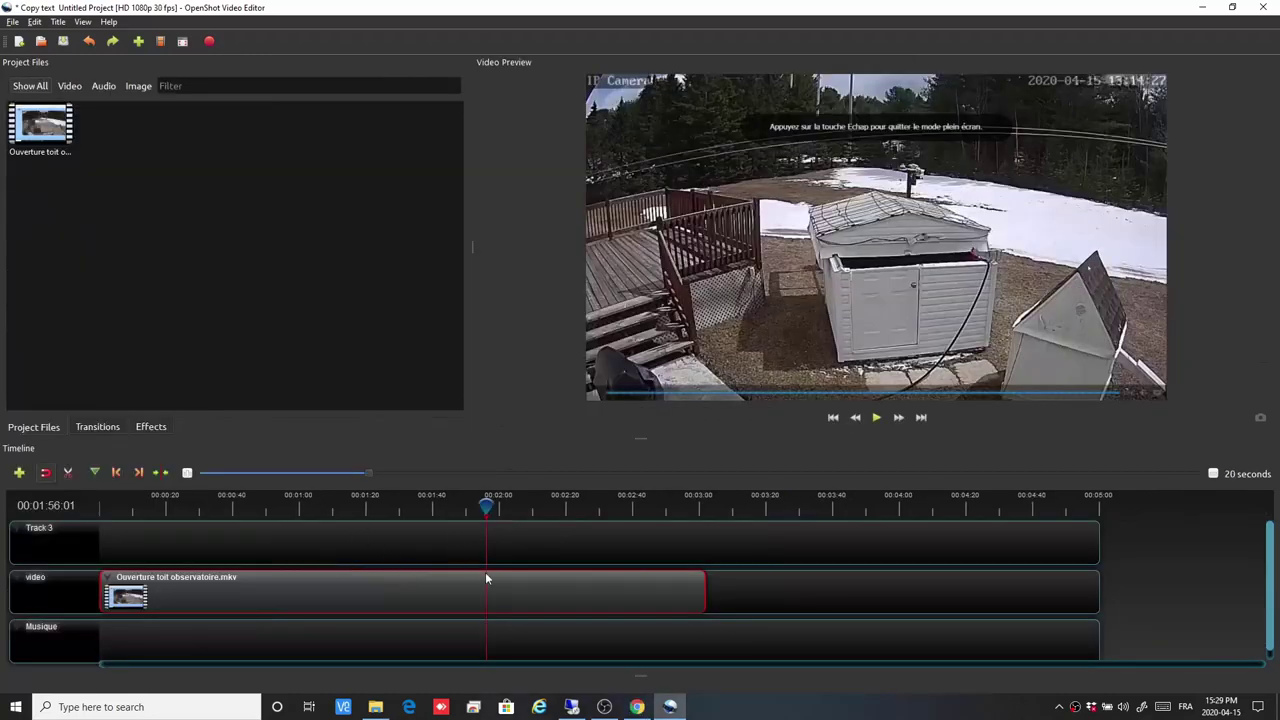
Try Slice All at the playhead (00:01:56:01) with Keep Left Side, and undo the slice.
right_click(487, 507)
mouse_move(514, 513)
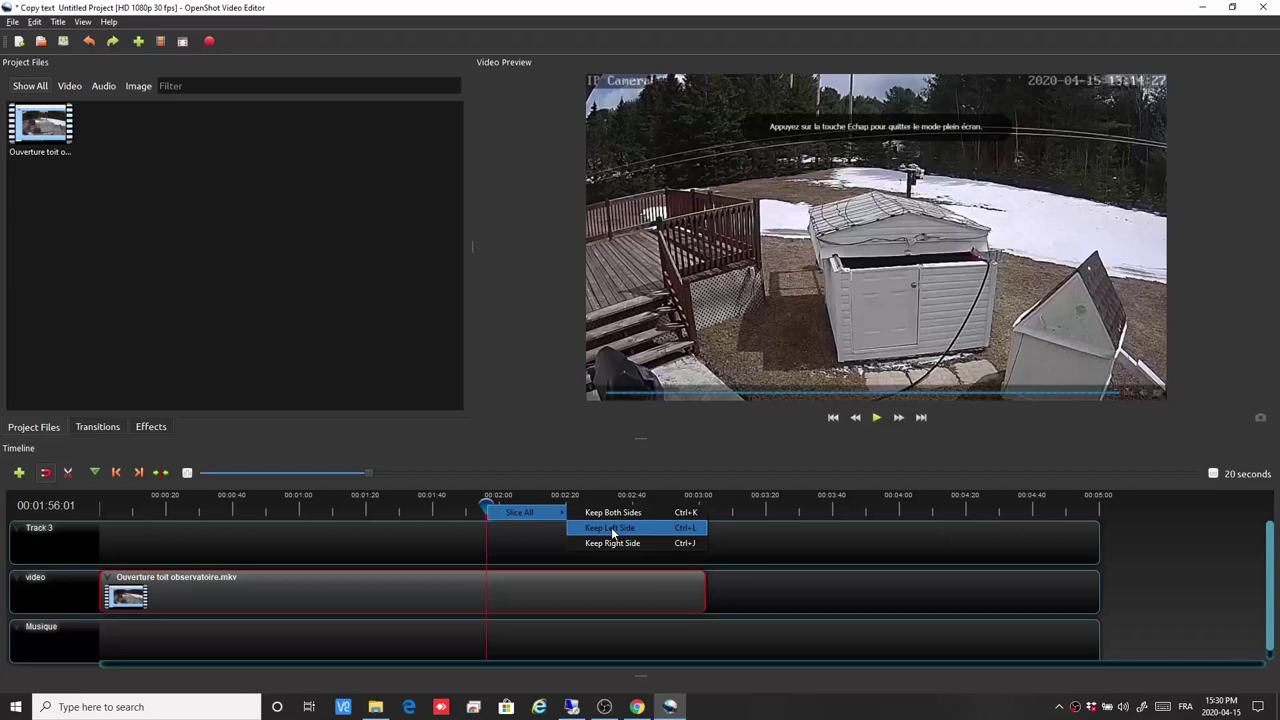
click(611, 527)
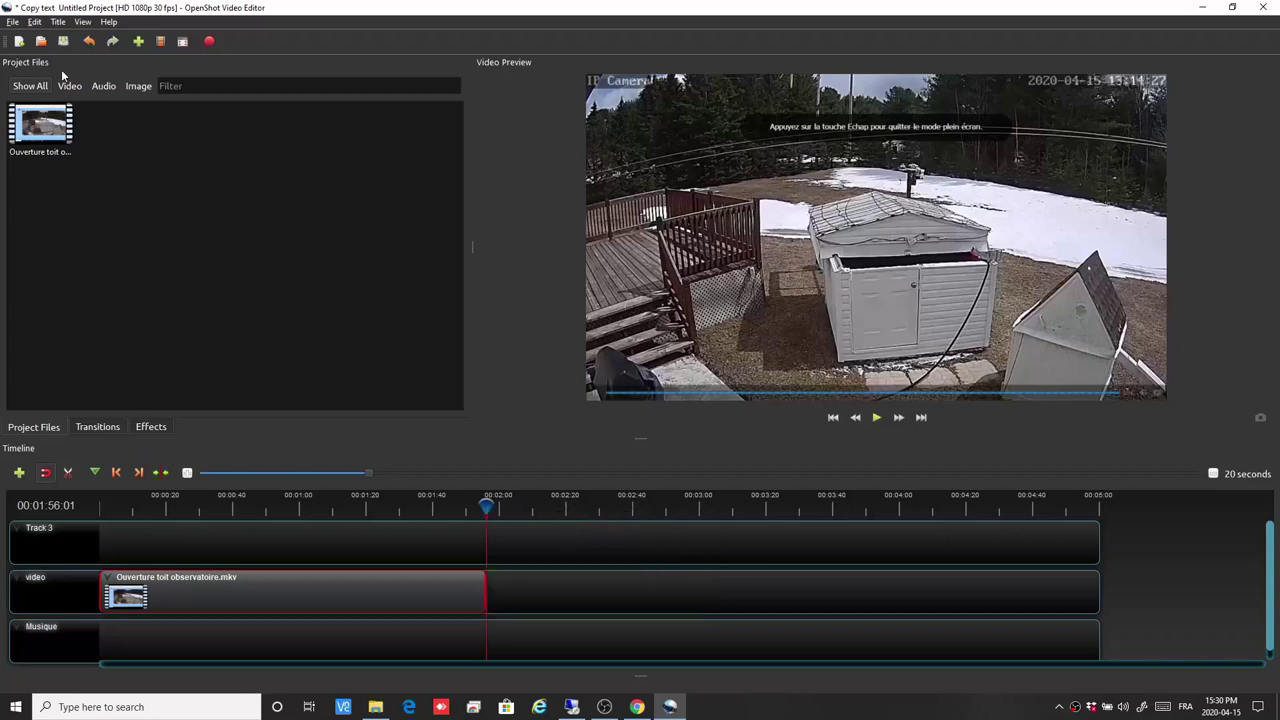
click(89, 41)
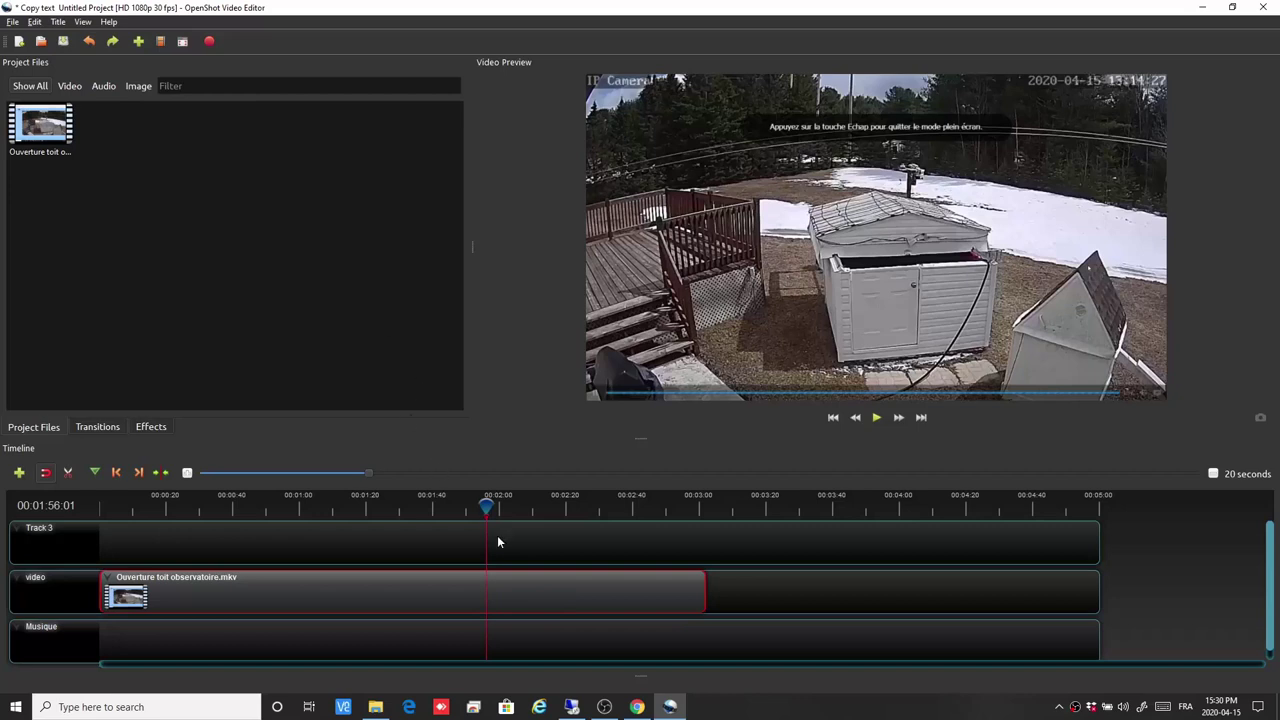
Try Slice All at the playhead with Keep Right Side, and undo the slice.
right_click(489, 510)
mouse_move(505, 514)
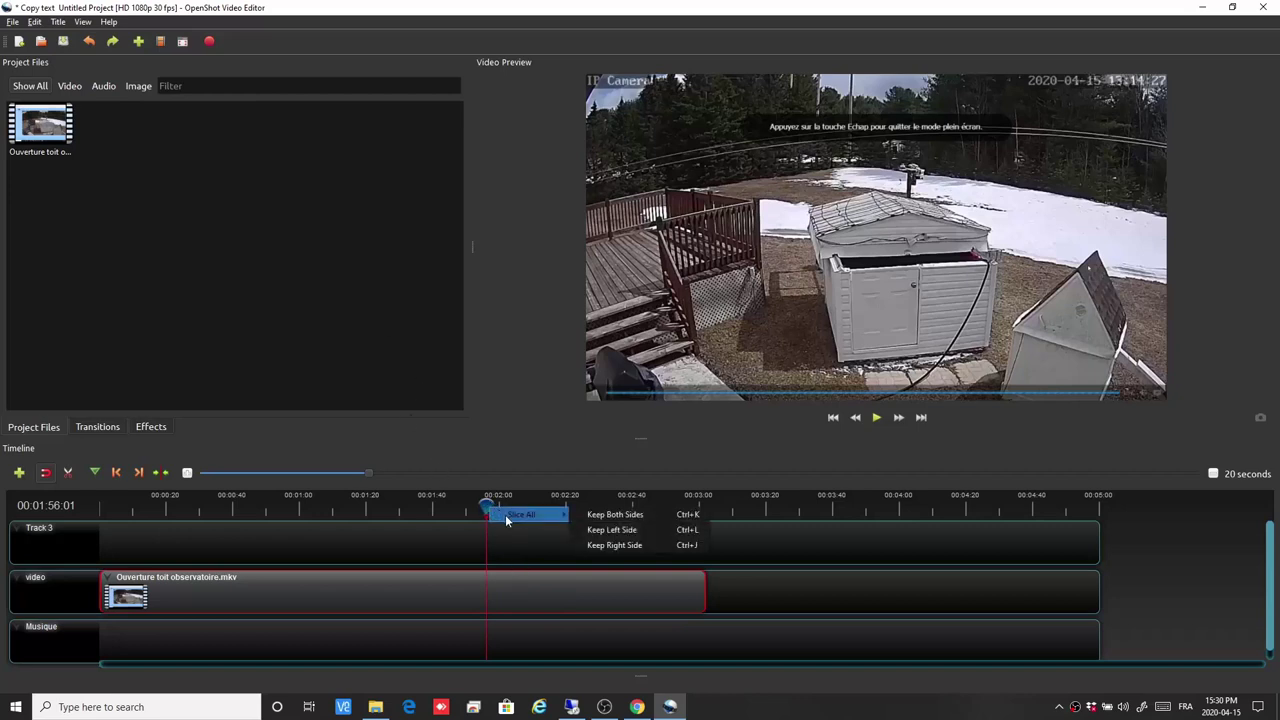
click(605, 546)
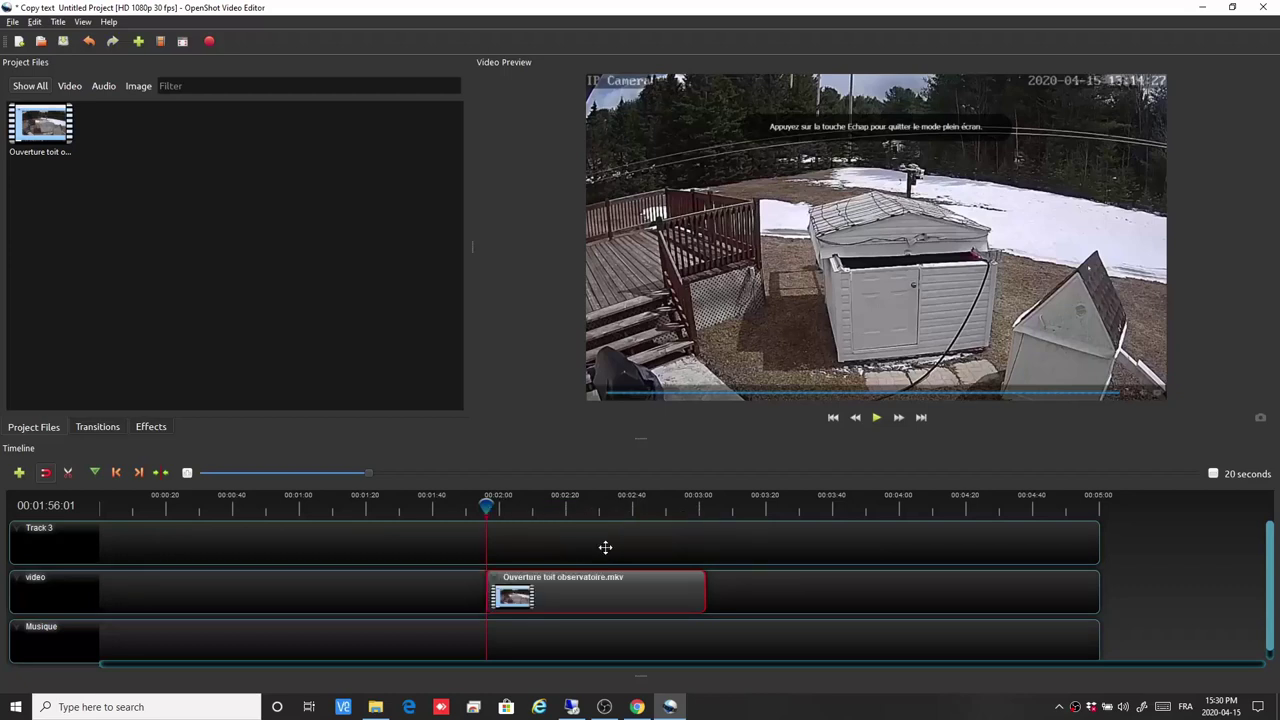
mouse_move(586, 584)
mouse_down()
mouse_move(399, 605)
mouse_move(178, 578)
mouse_move(591, 578)
mouse_up()
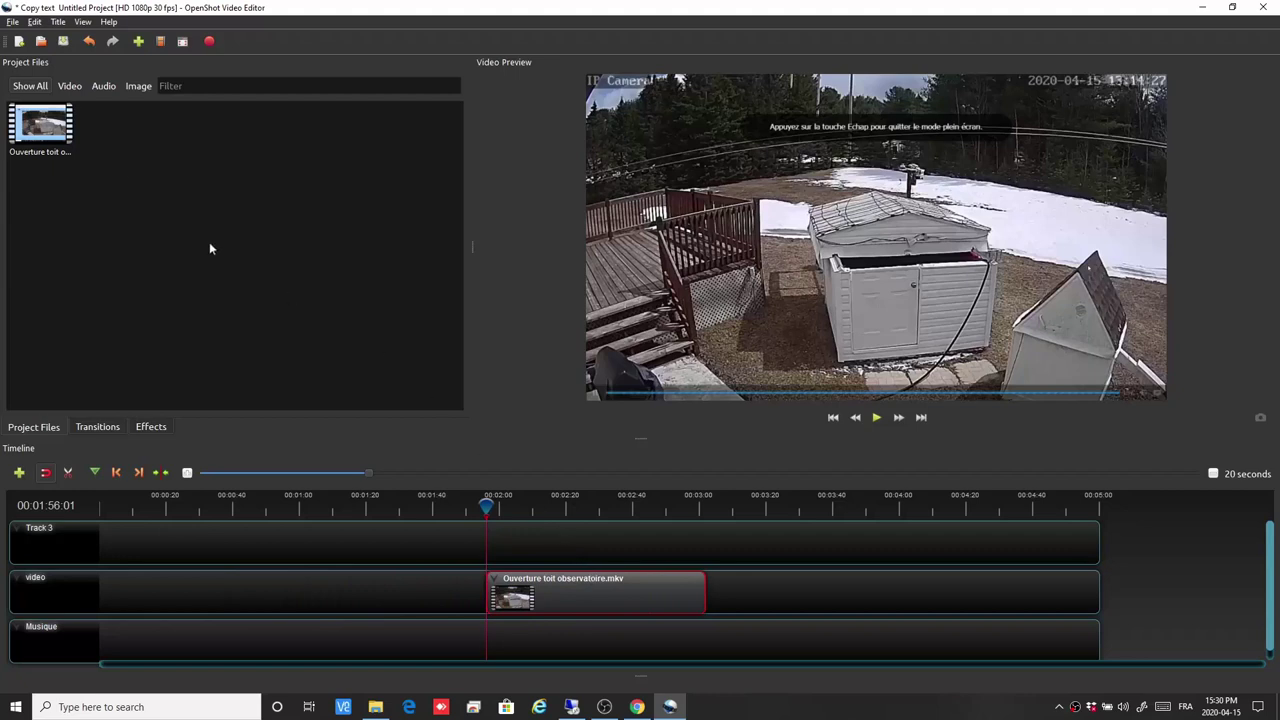
click(89, 43)
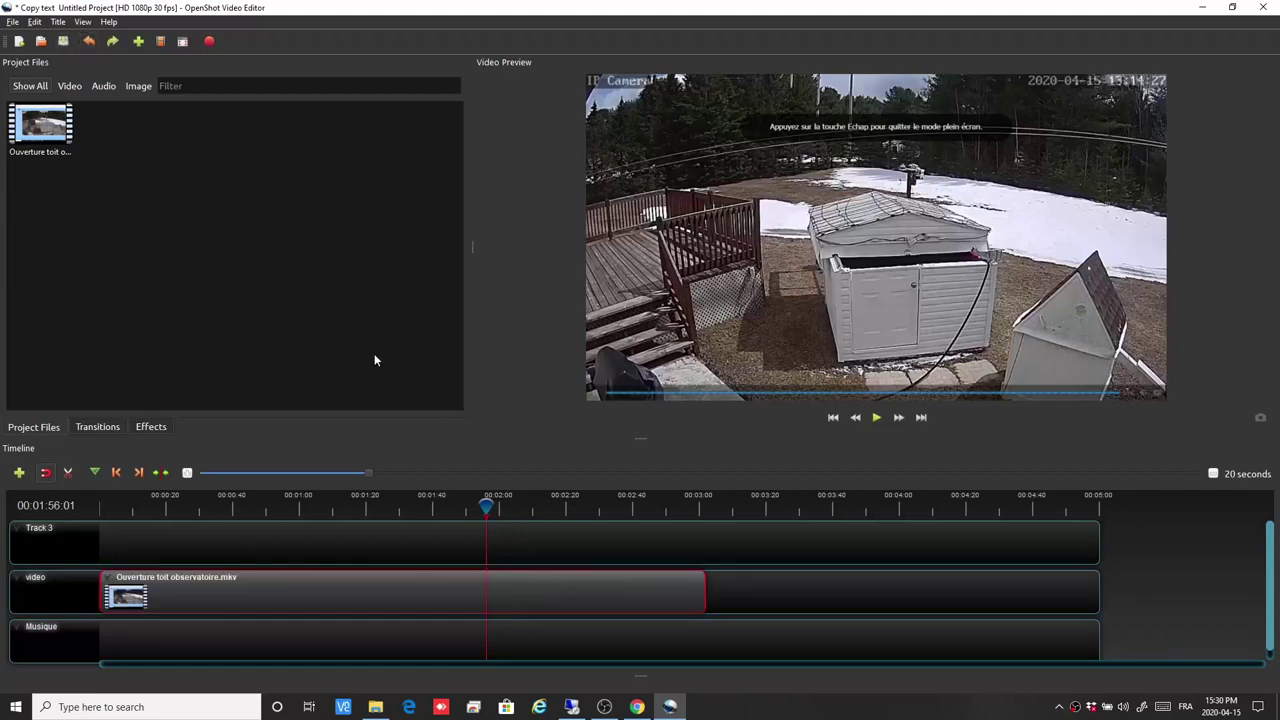
Slice all tracks at 00:01:56:01 with Keep Both Sides, and move the playhead back to about 00:01:42.
right_click(486, 505)
mouse_move(525, 512)
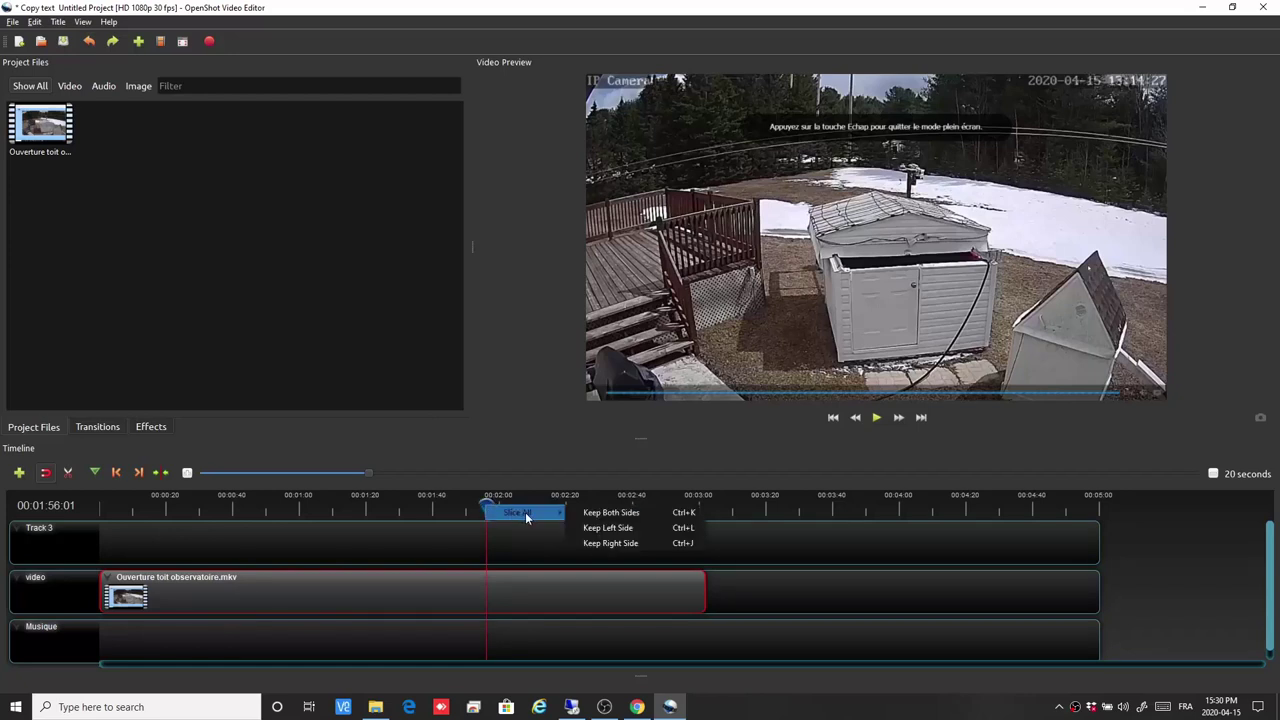
click(600, 515)
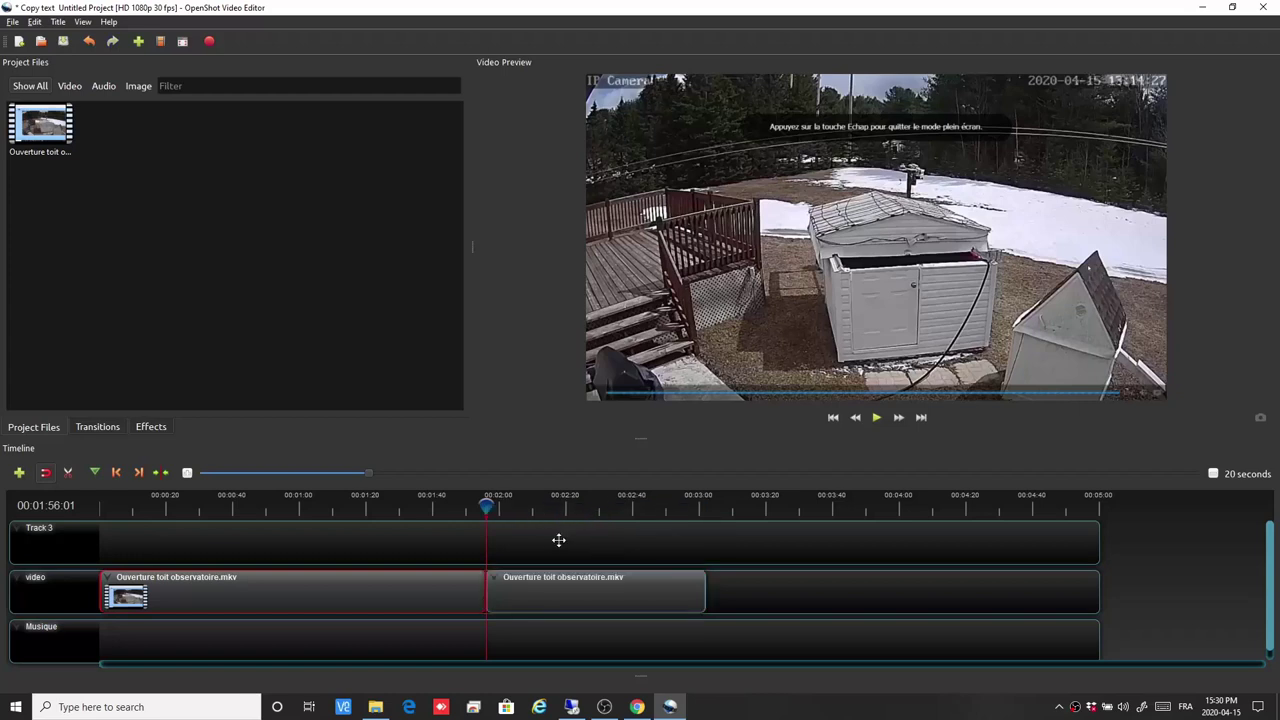
mouse_move(484, 510)
mouse_down()
mouse_move(451, 508)
mouse_move(485, 505)
mouse_up()
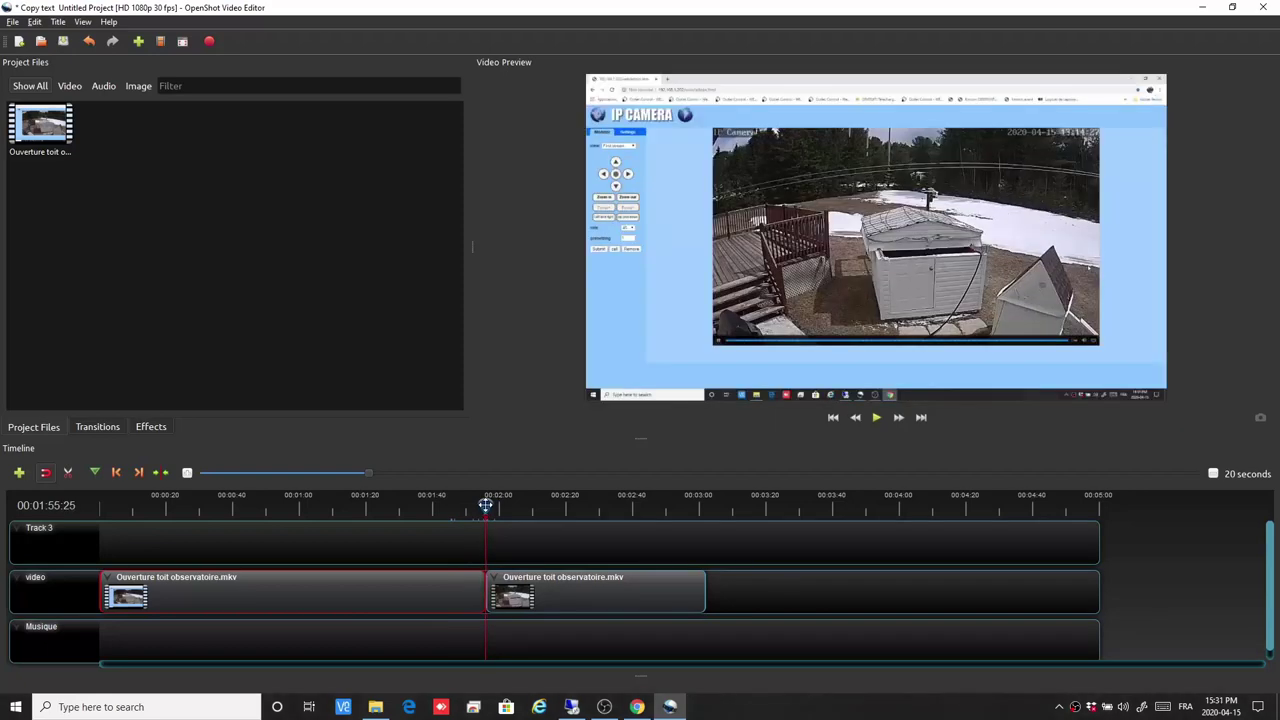
drag(485, 505, 443, 506)
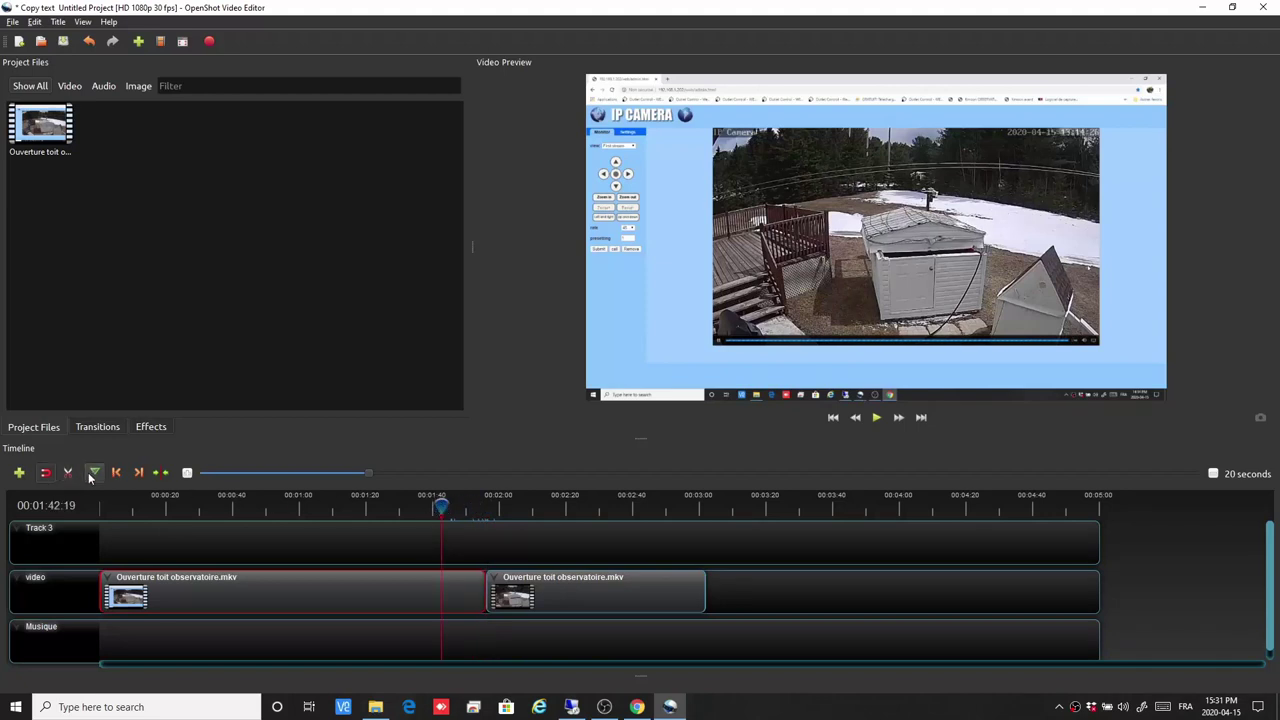
Try repositioning the second clip without snapping, turn snapping back on, and move the clip's start to about 2:09.
drag(571, 598, 591, 596)
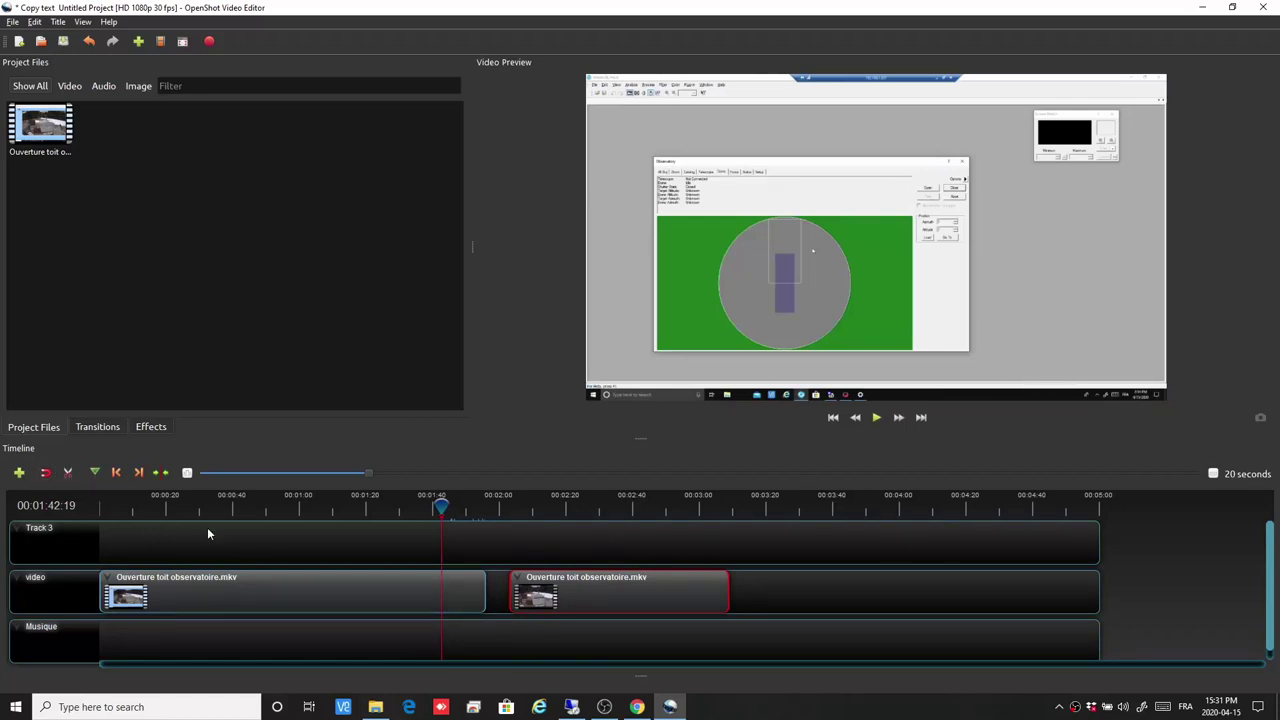
mouse_move(553, 597)
mouse_down()
mouse_move(532, 598)
mouse_move(553, 598)
mouse_up()
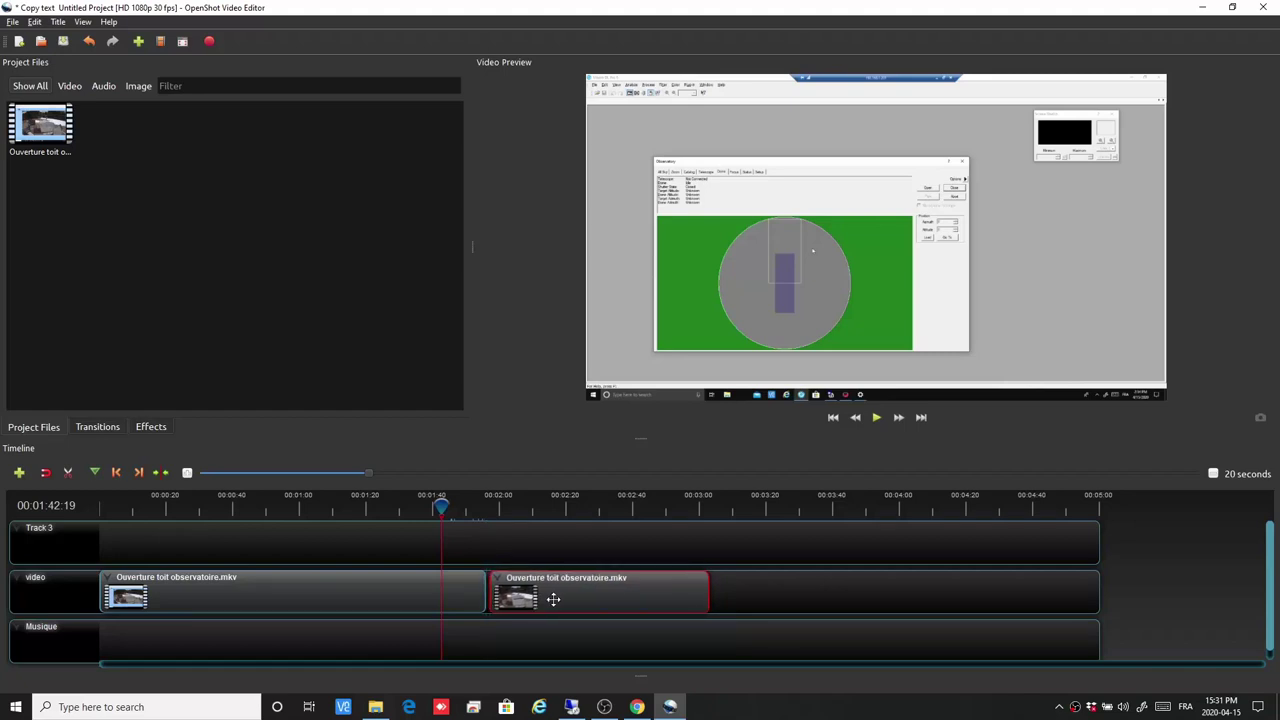
click(50, 476)
drag(563, 591, 623, 597)
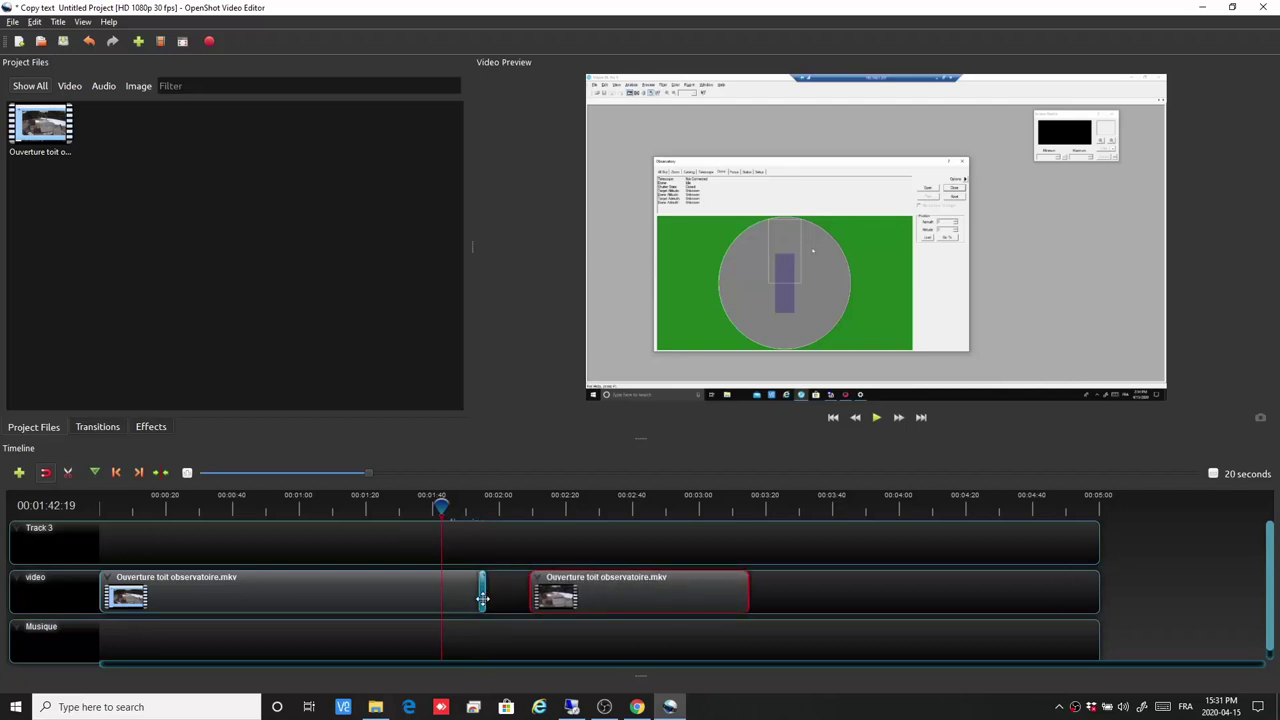
Remove the small transition at the end of the first clip and place the second clip directly against it.
right_click(482, 598)
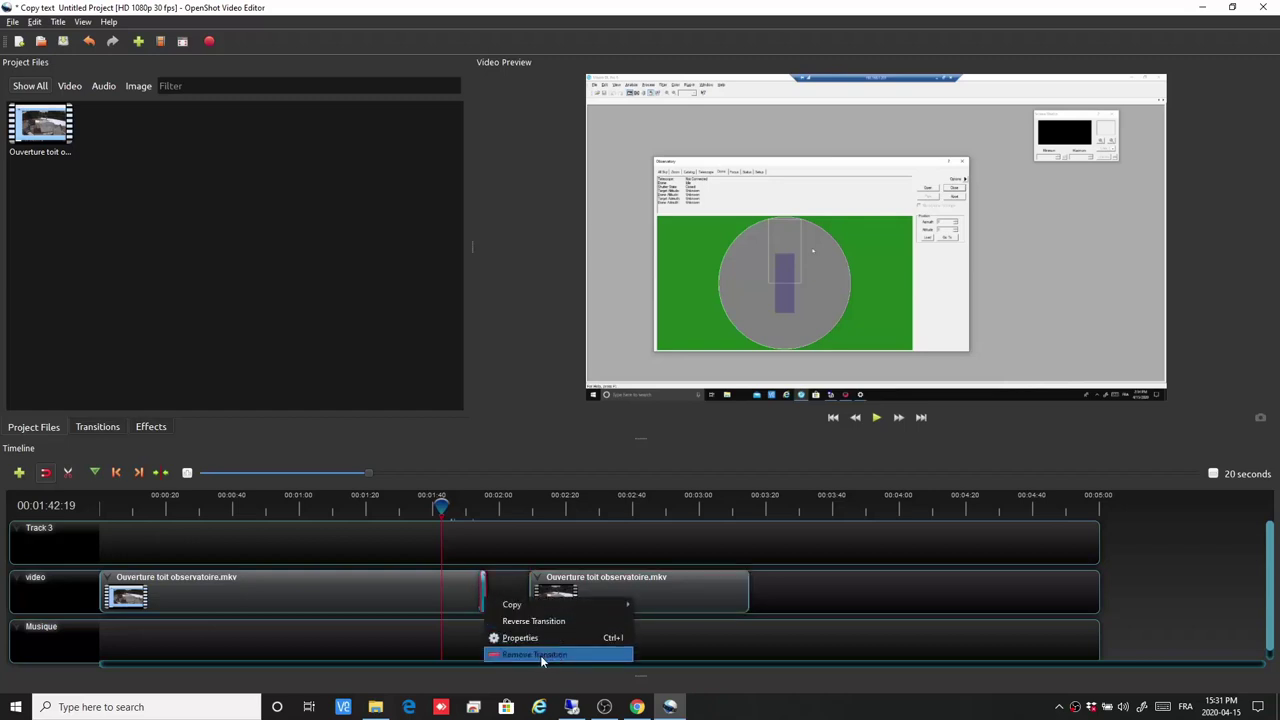
click(540, 655)
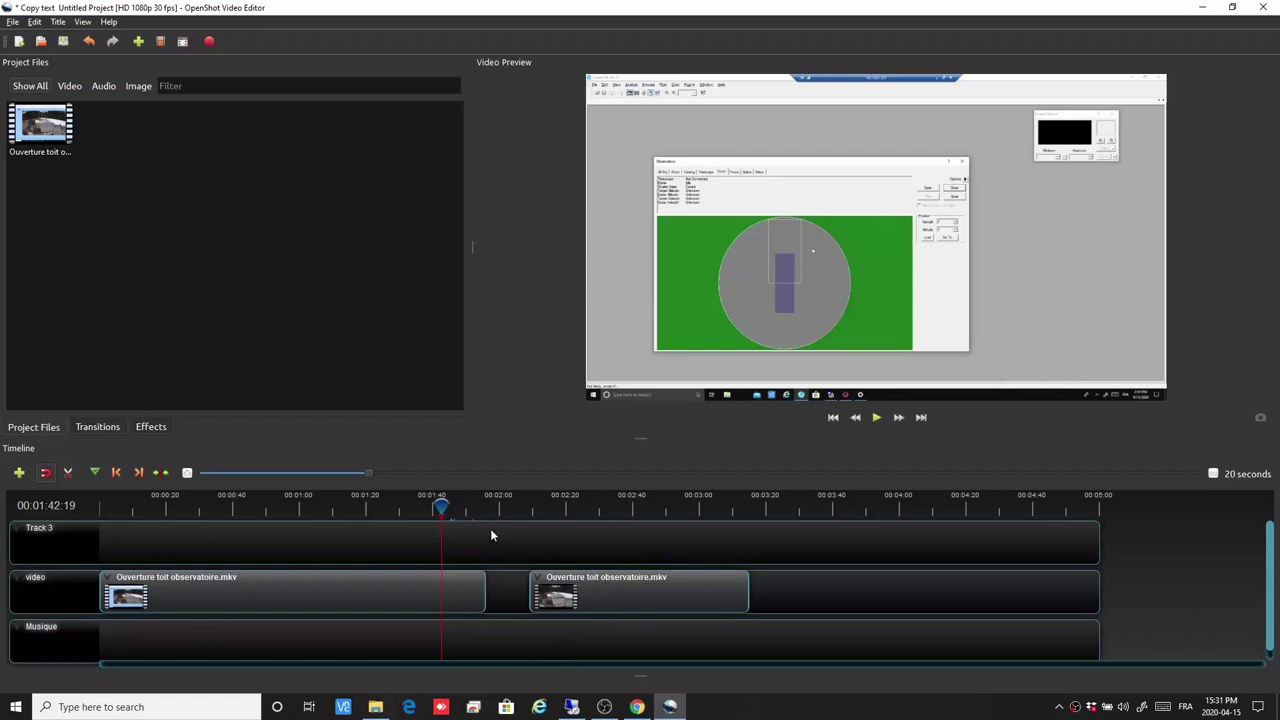
drag(657, 600, 614, 603)
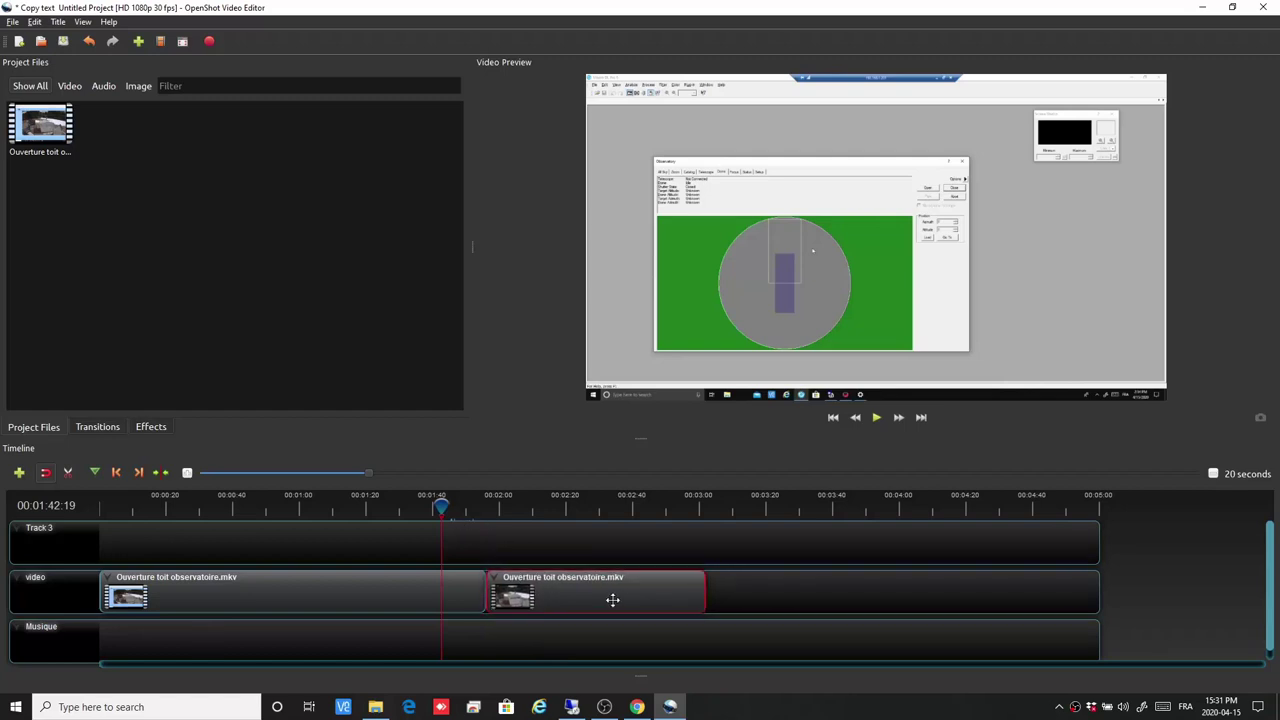
Play the video across the cut between the two clips from about 00:01:54, and rewind to about 00:01:51.
drag(441, 507, 480, 510)
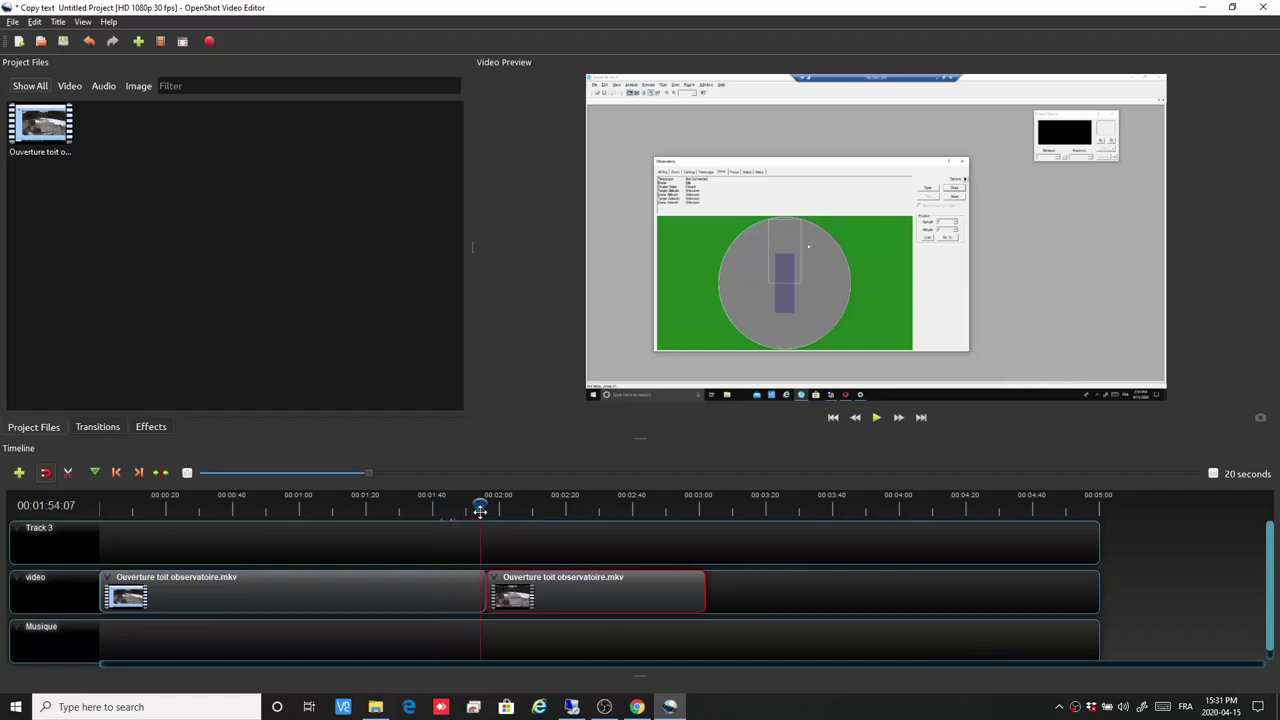
click(876, 418)
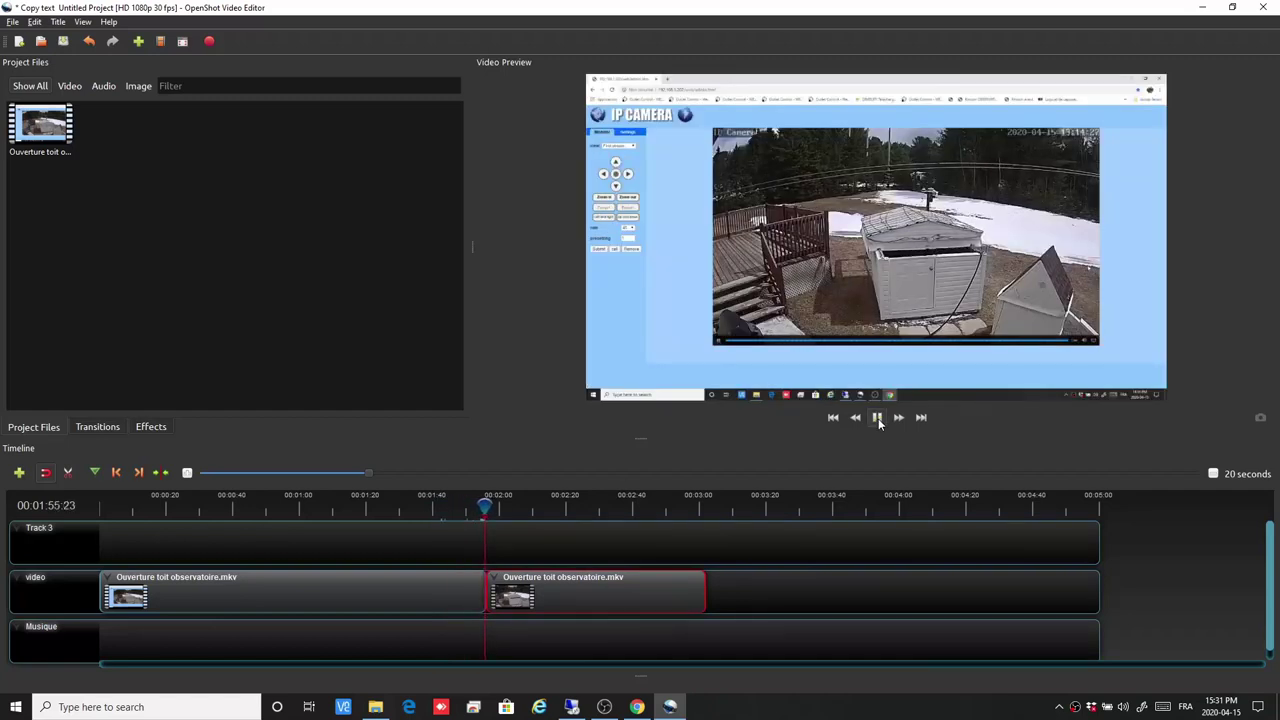
click(878, 418)
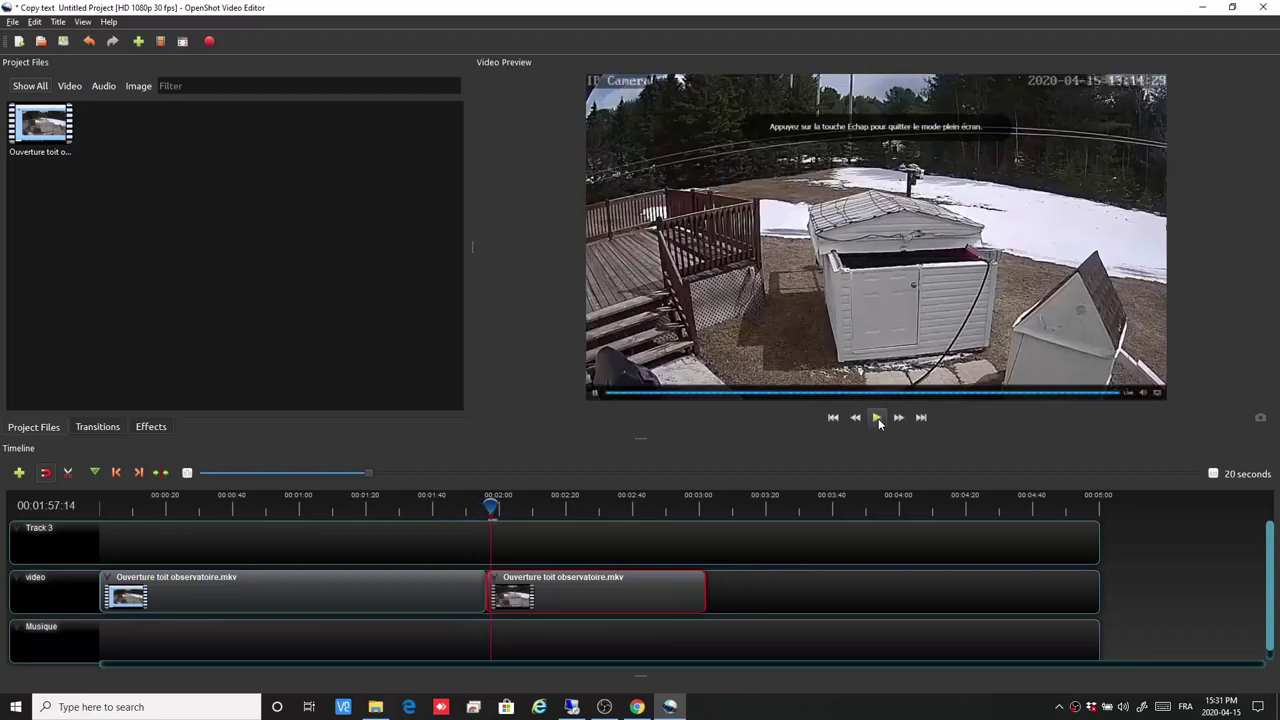
click(855, 418)
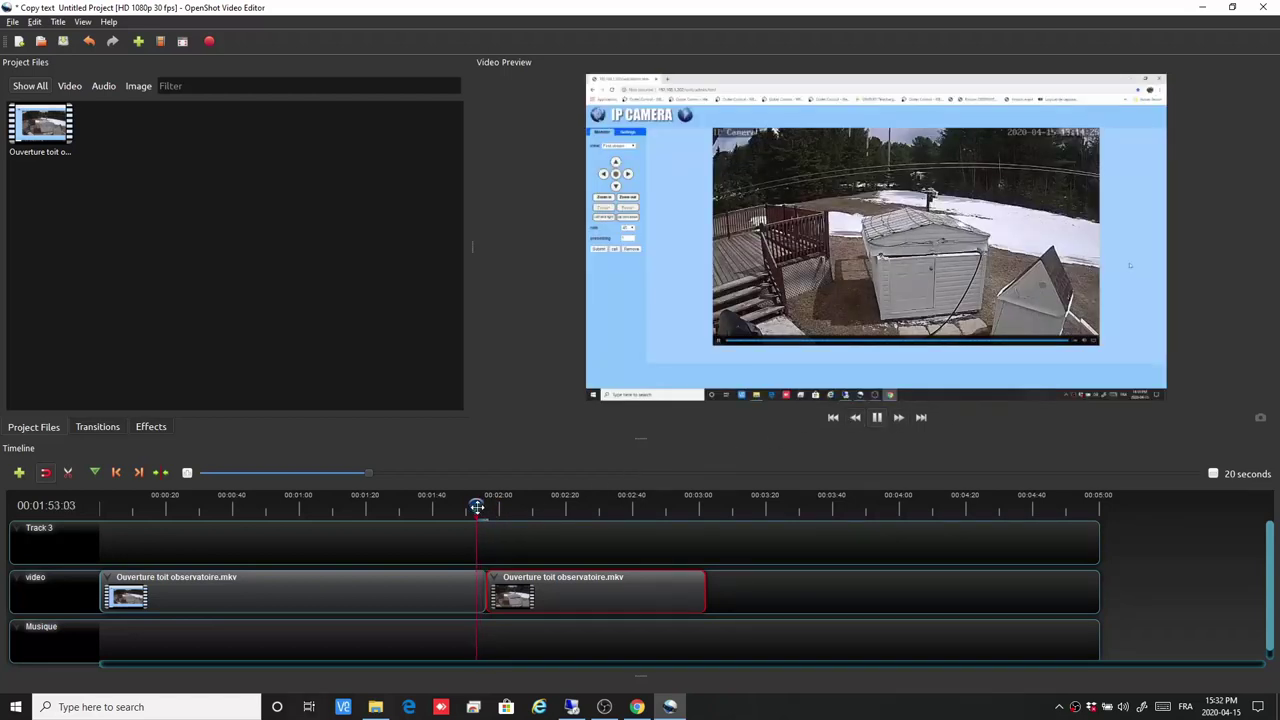
click(877, 418)
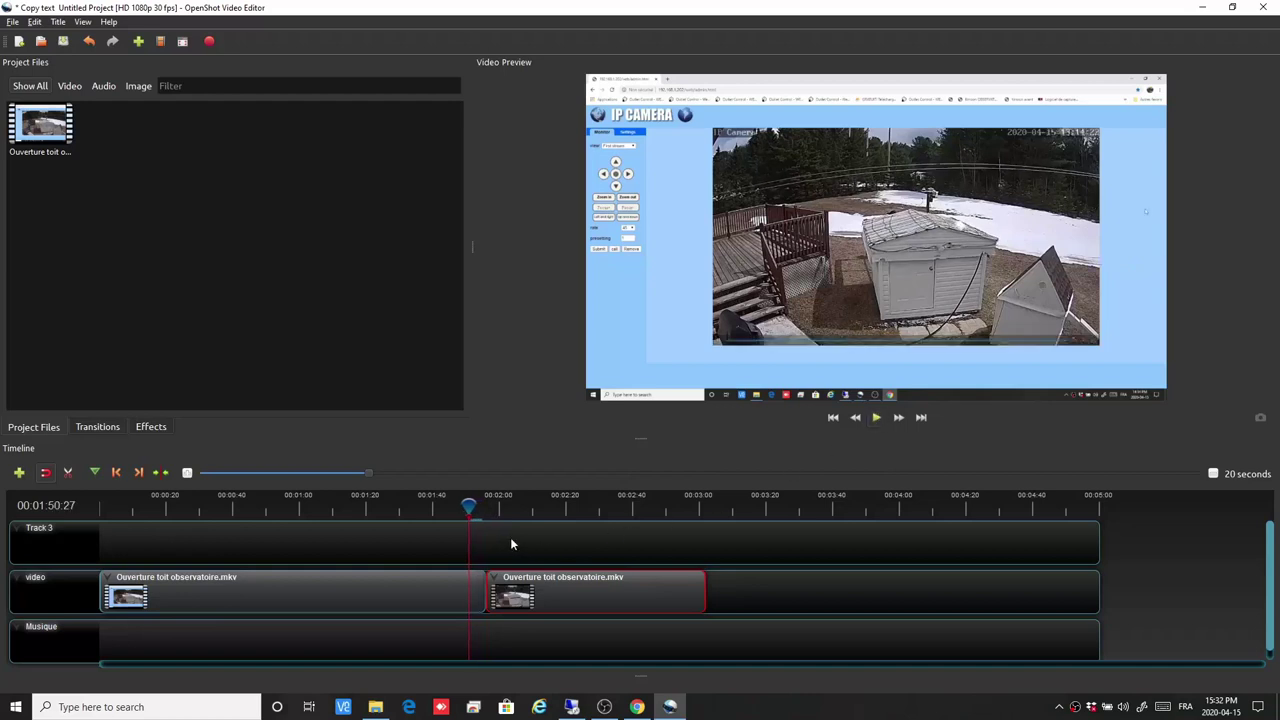
Overlap the second clip onto the end of the first from the playhead (00:01:50:27) to create a transition, and preview it.
click(550, 594)
drag(550, 594, 537, 594)
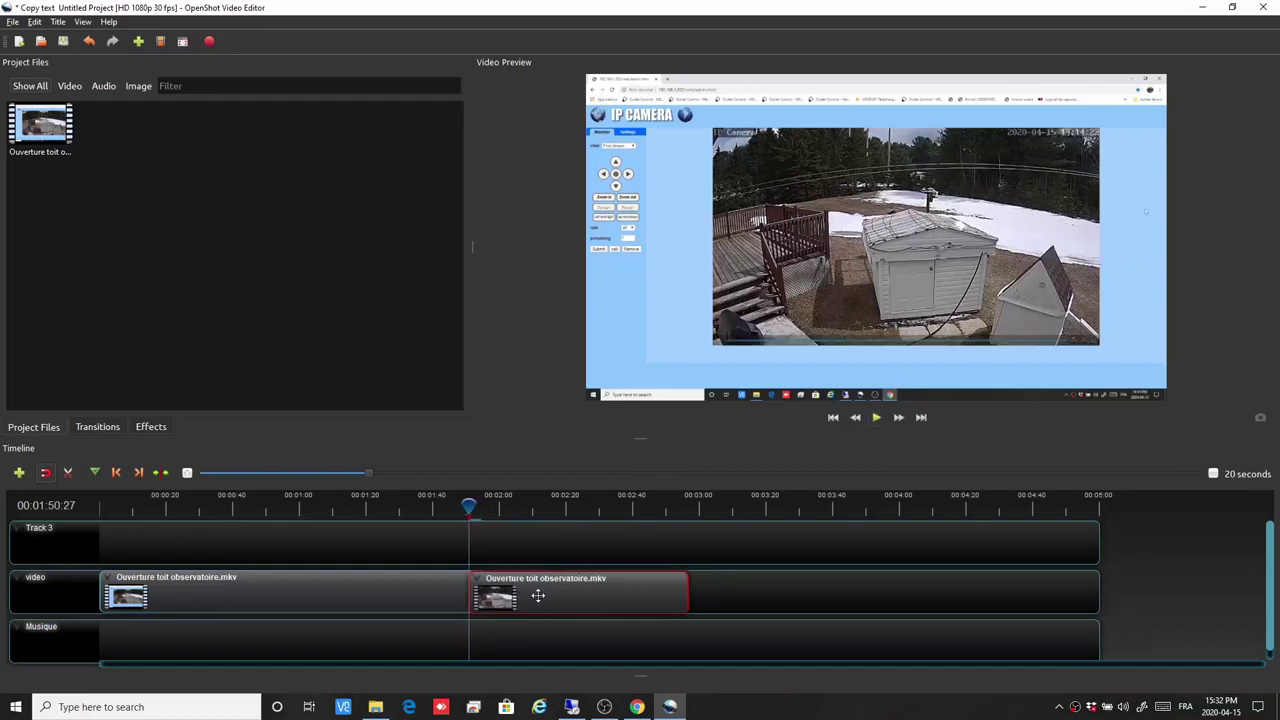
drag(468, 508, 429, 507)
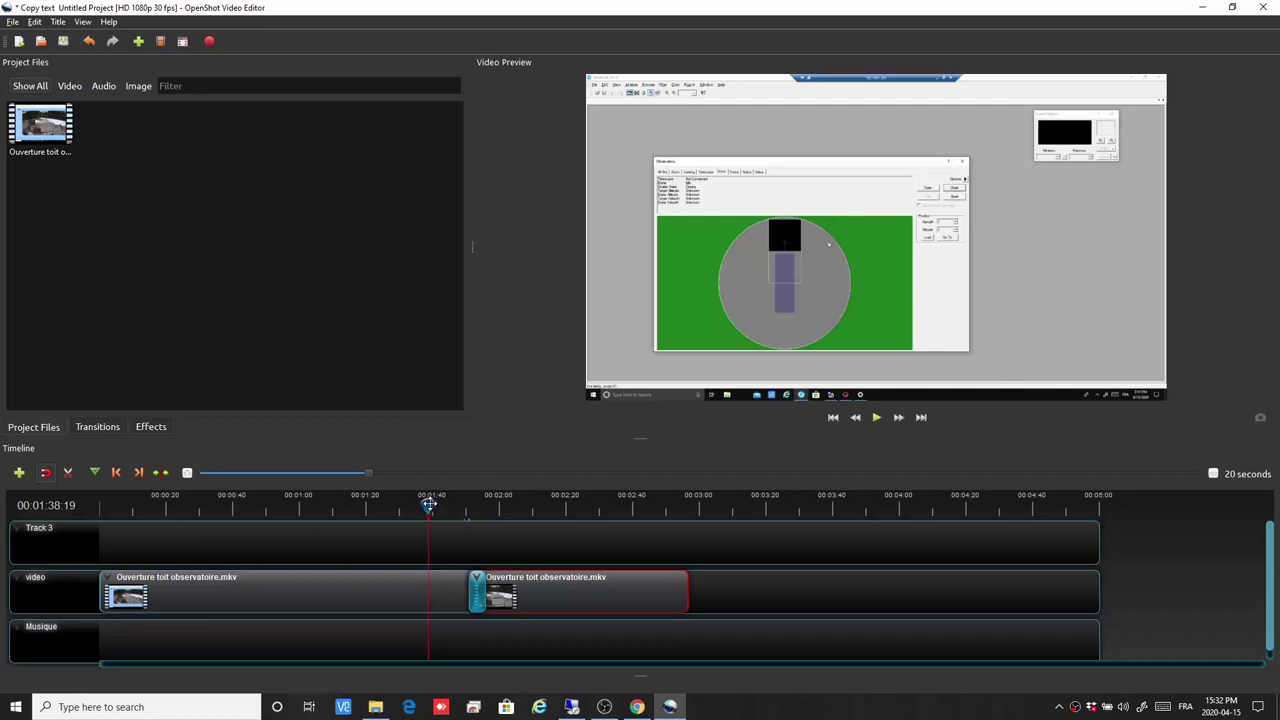
drag(428, 505, 462, 505)
click(877, 418)
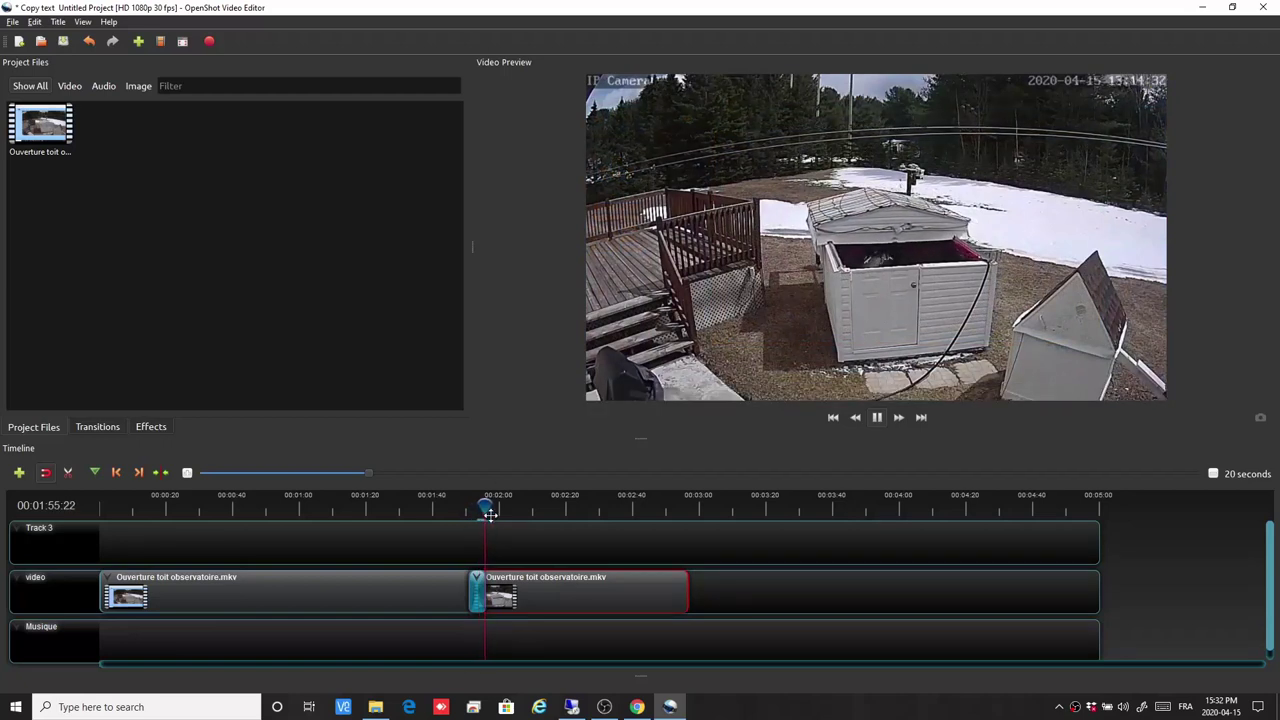
drag(485, 499, 463, 508)
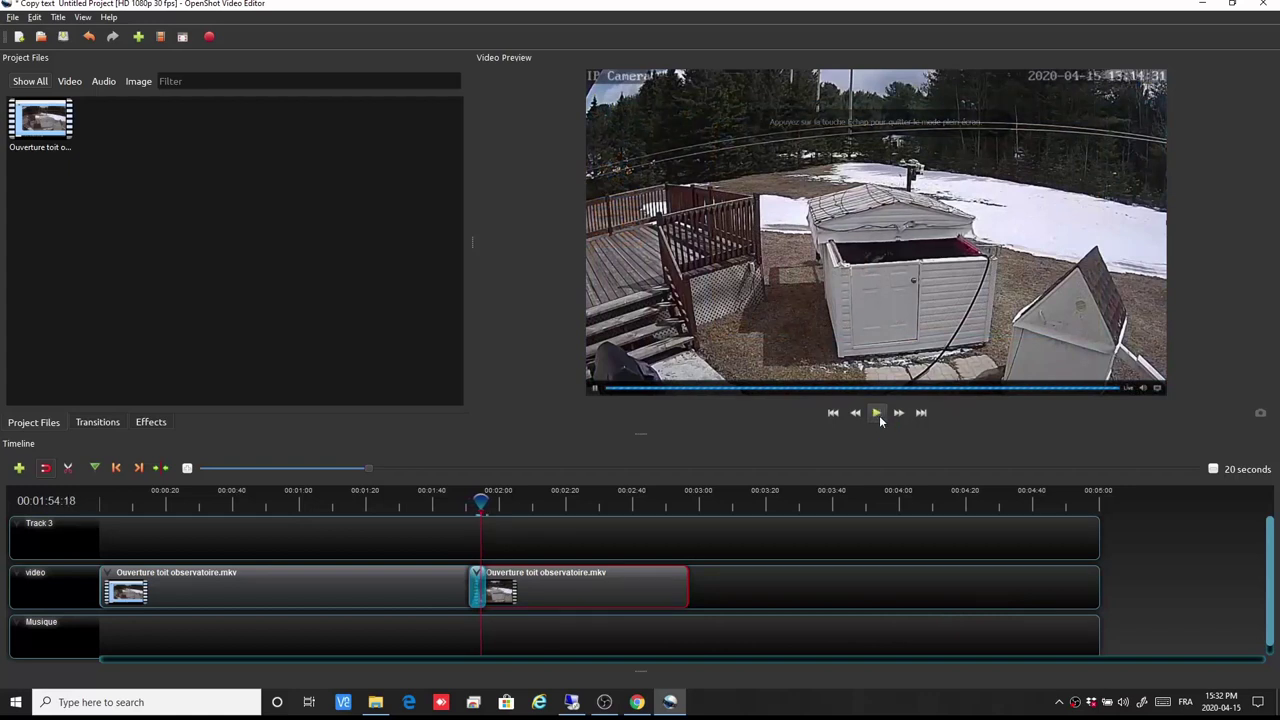
Remove the transition between the two clips and move the second clip away so it starts at about 2:27.
click(477, 584)
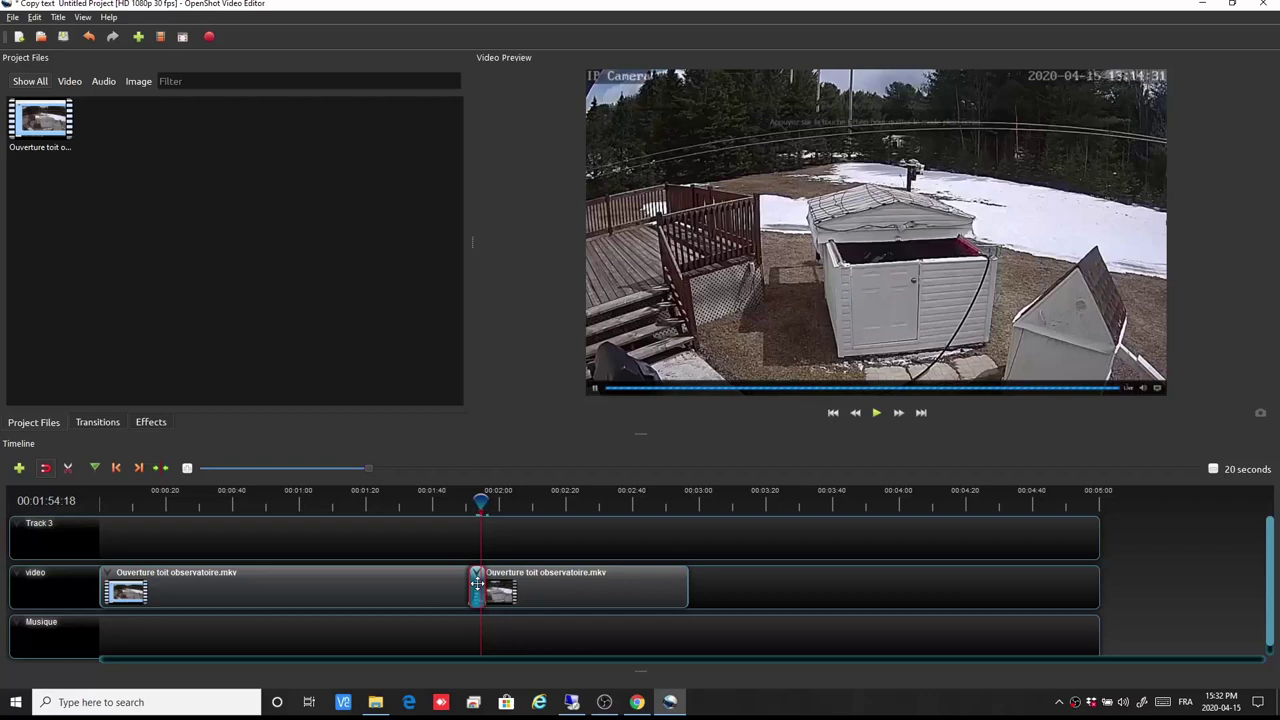
right_click(477, 584)
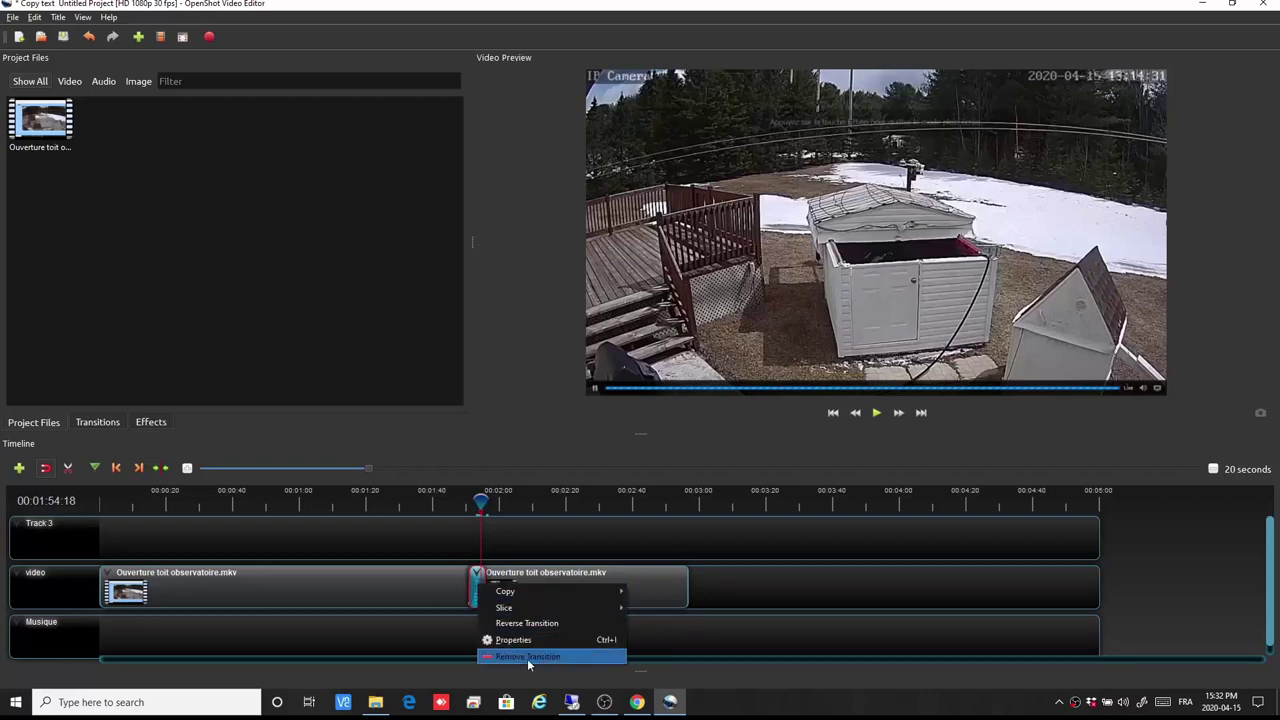
click(527, 658)
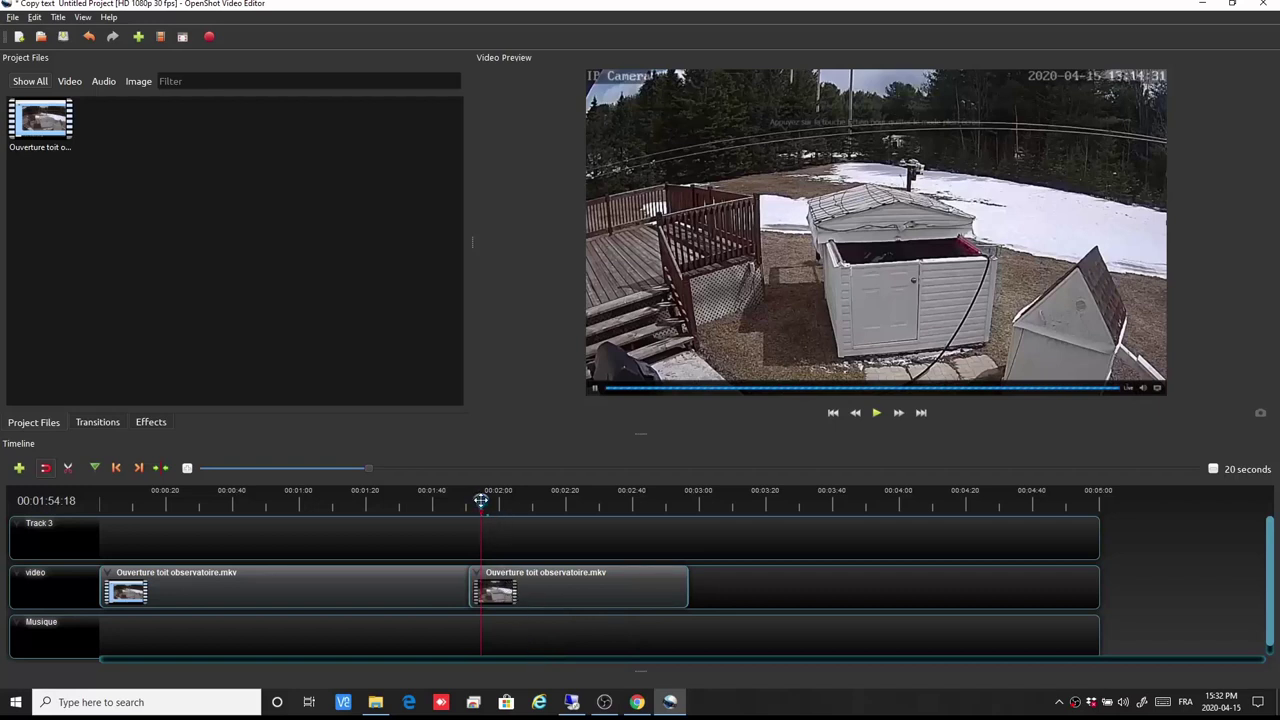
drag(480, 499, 469, 500)
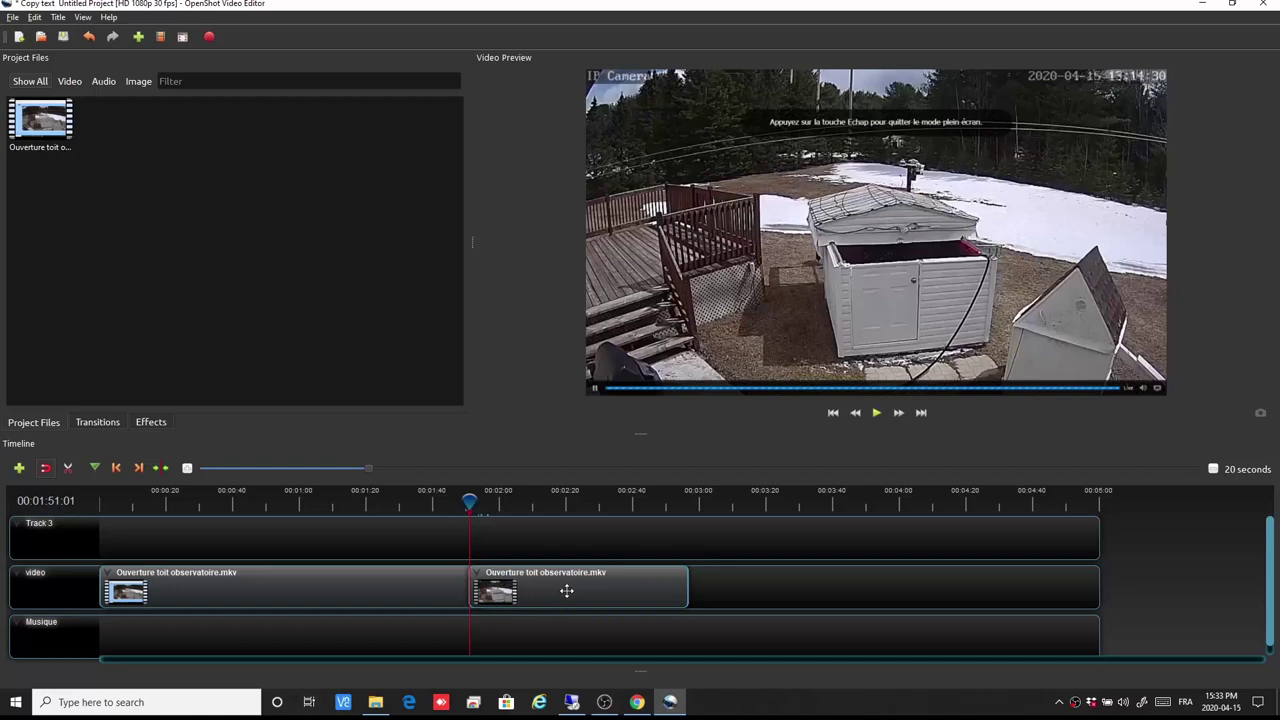
drag(575, 591, 679, 587)
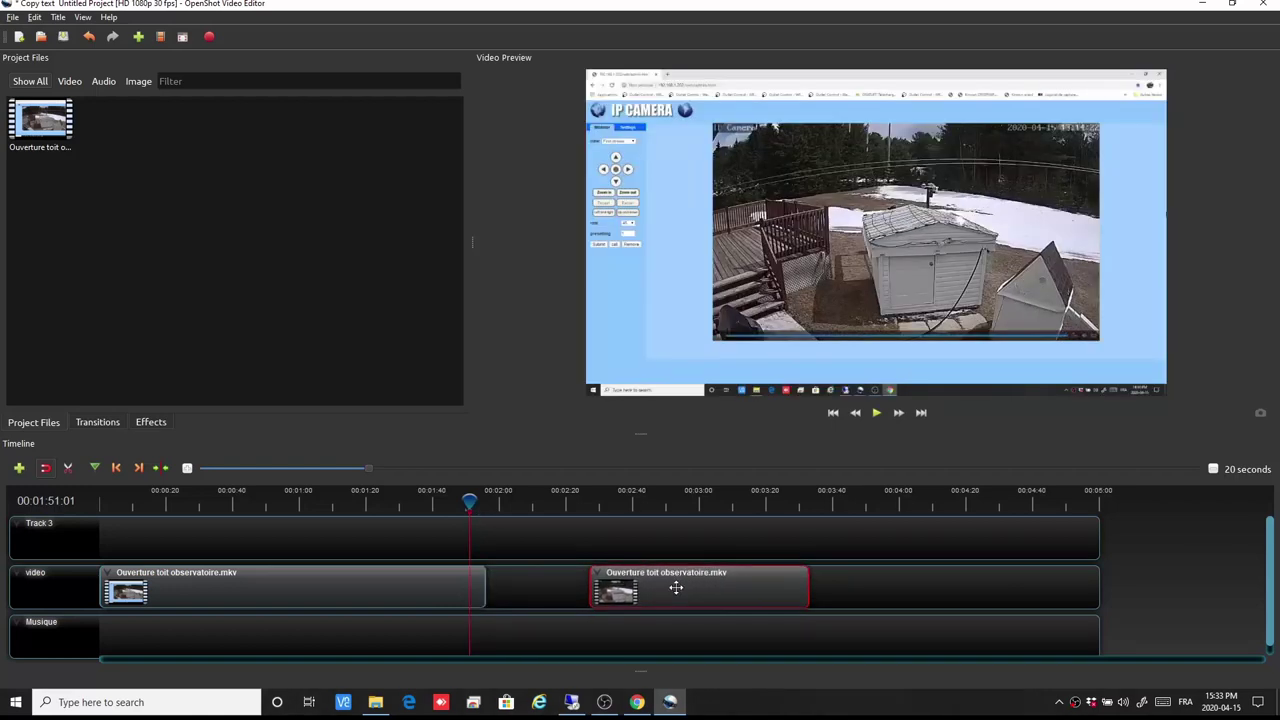
Play the second clip from about 00:02:29 and pause it at about 00:02:33.
right_click(676, 587)
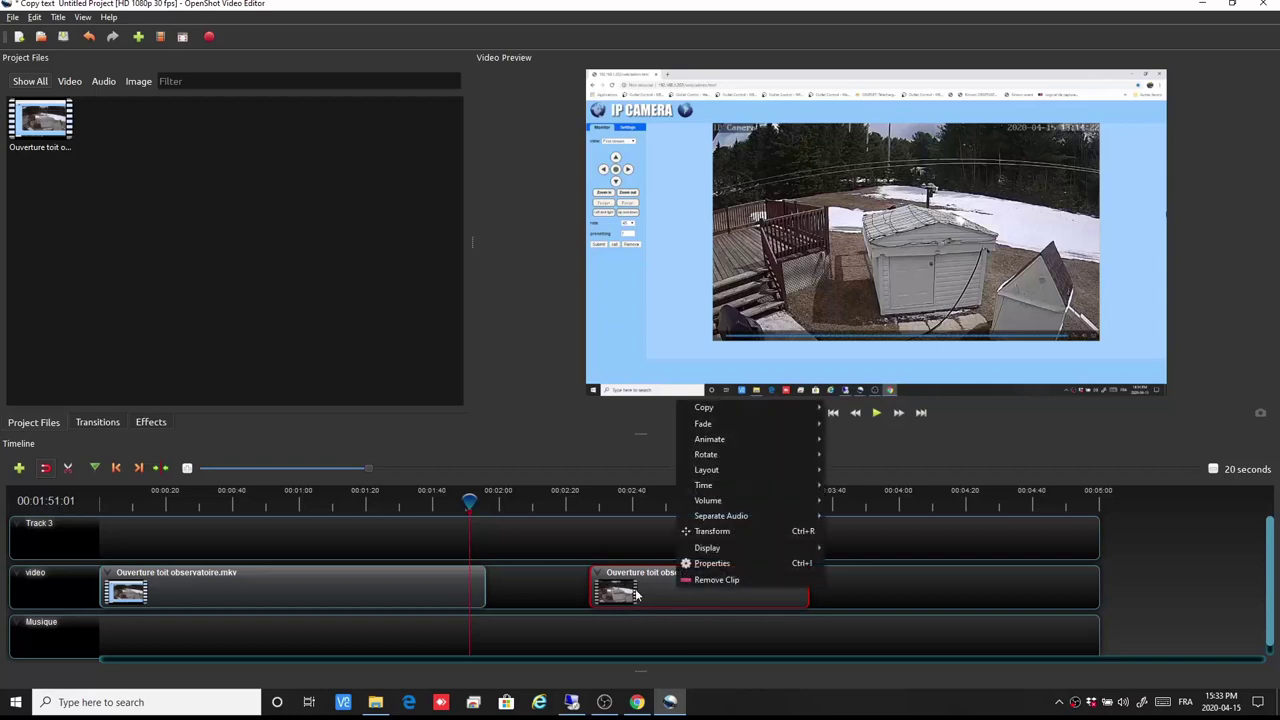
click(469, 502)
drag(469, 502, 596, 500)
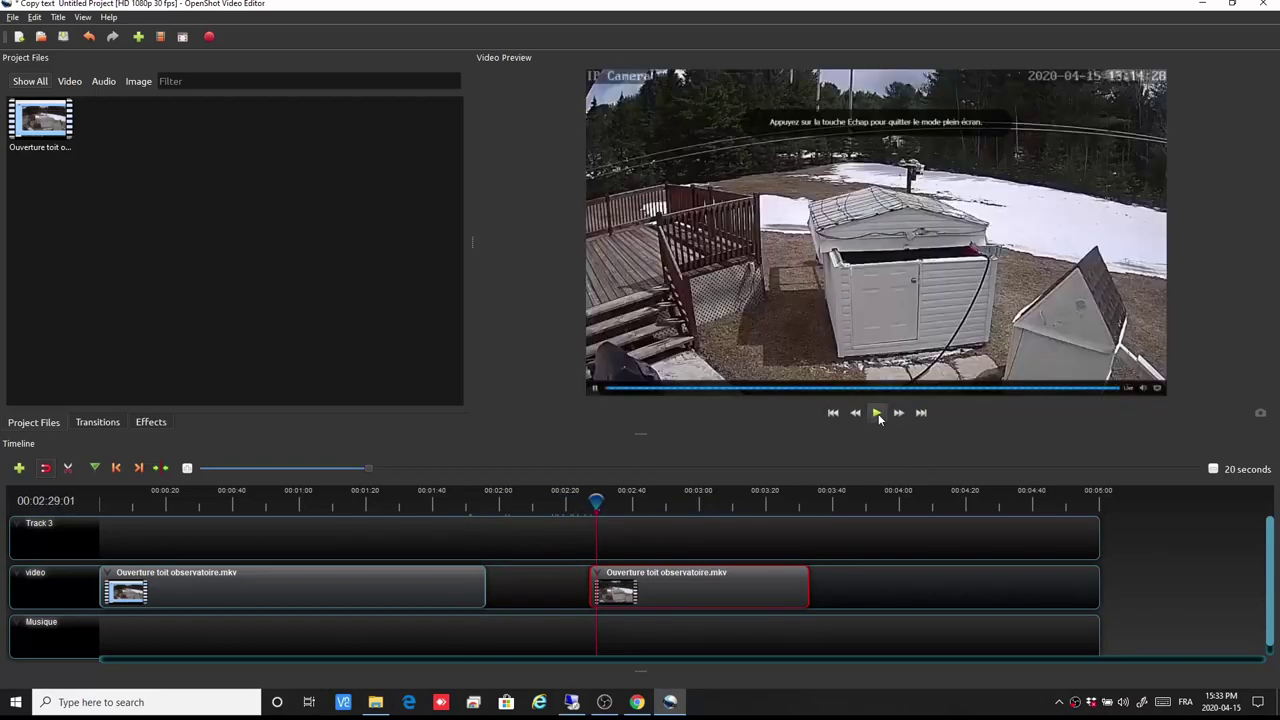
click(877, 413)
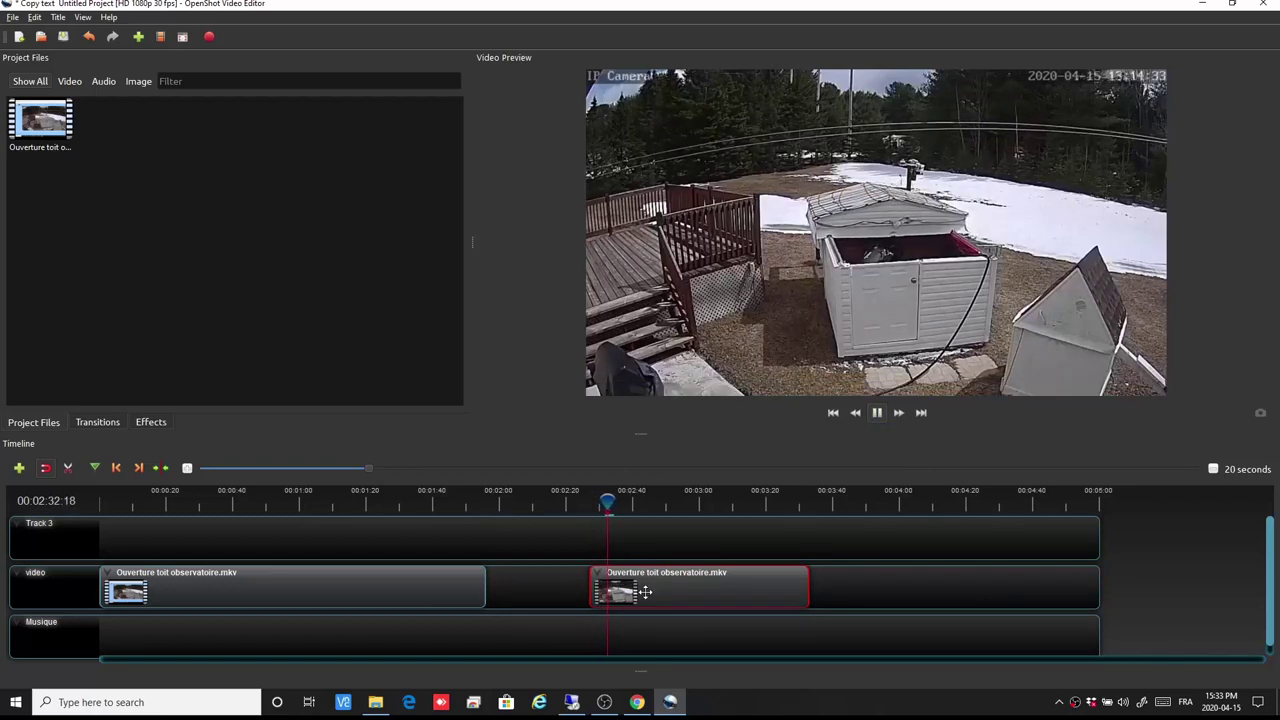
key(space)
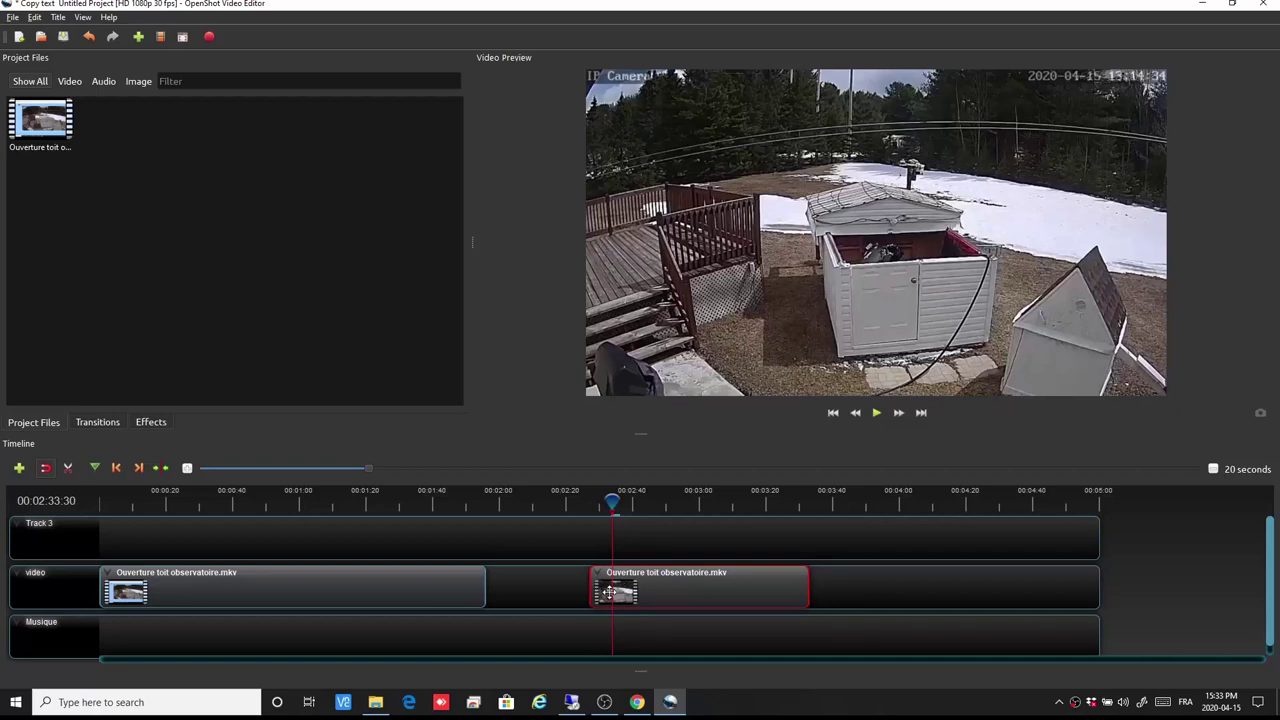
Display the second clip on the video track as an audio waveform instead of a thumbnail.
right_click(661, 588)
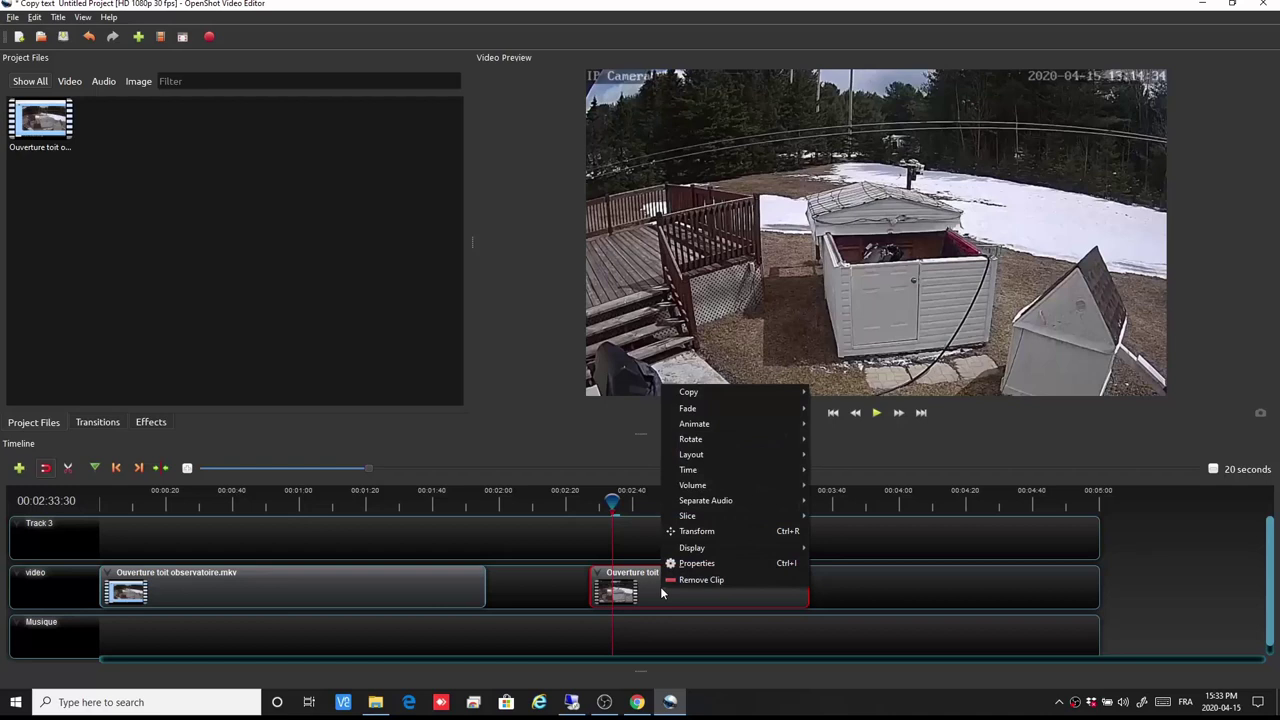
mouse_move(715, 549)
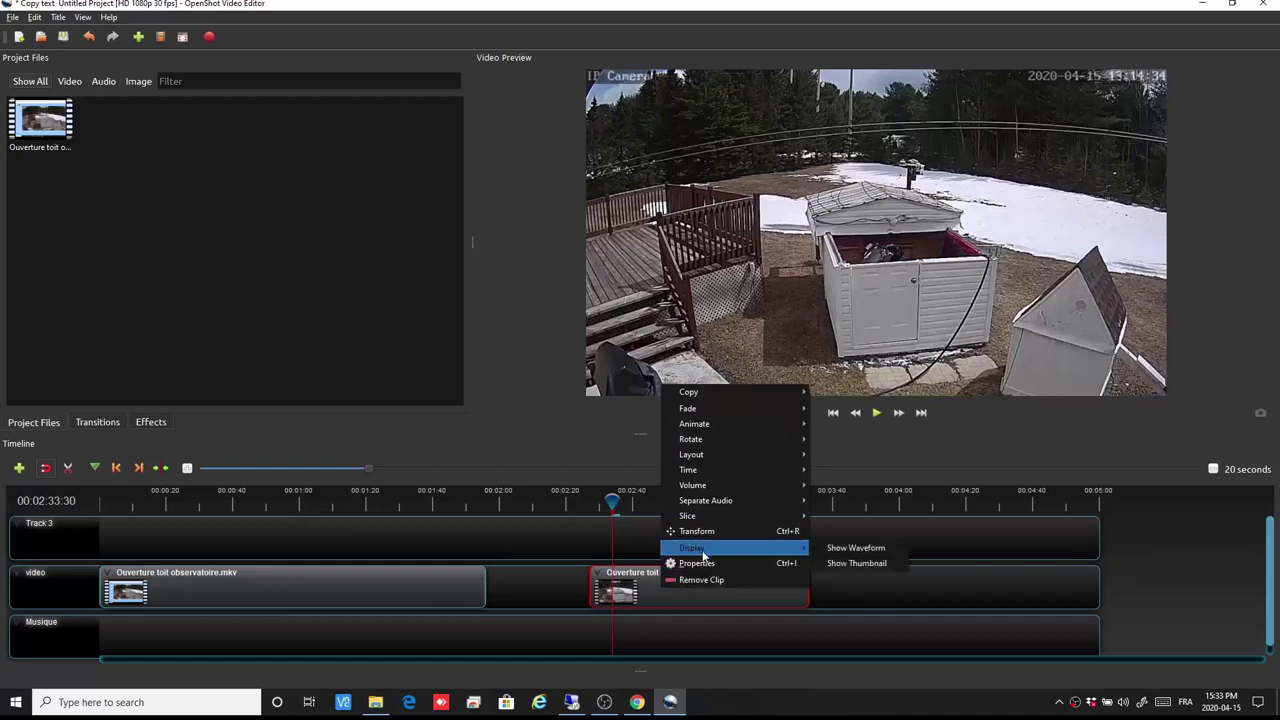
right_click(631, 591)
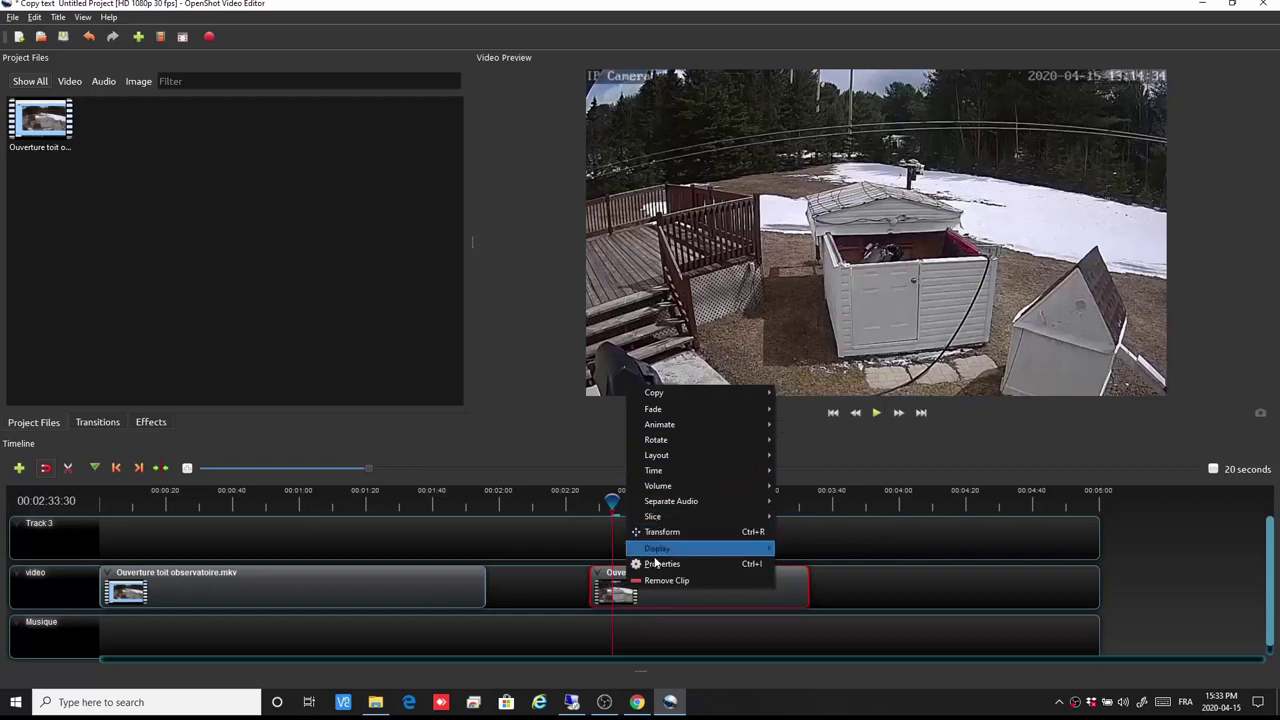
mouse_move(657, 555)
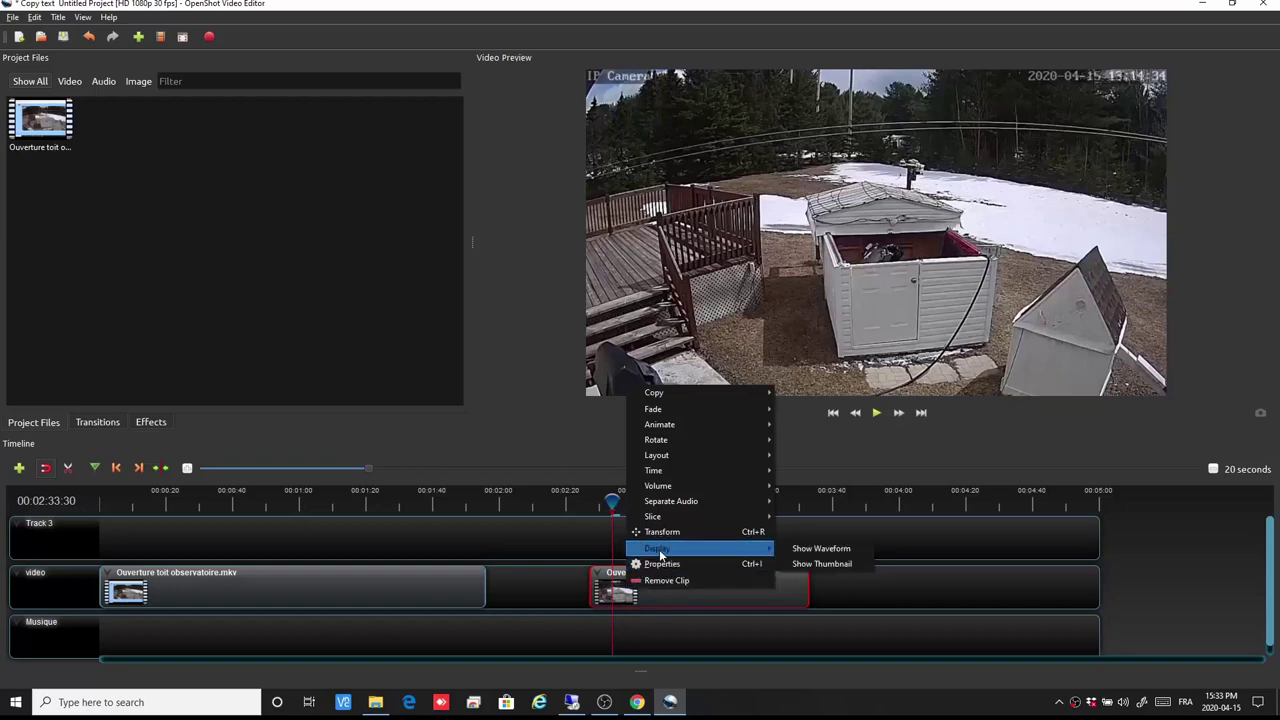
click(803, 550)
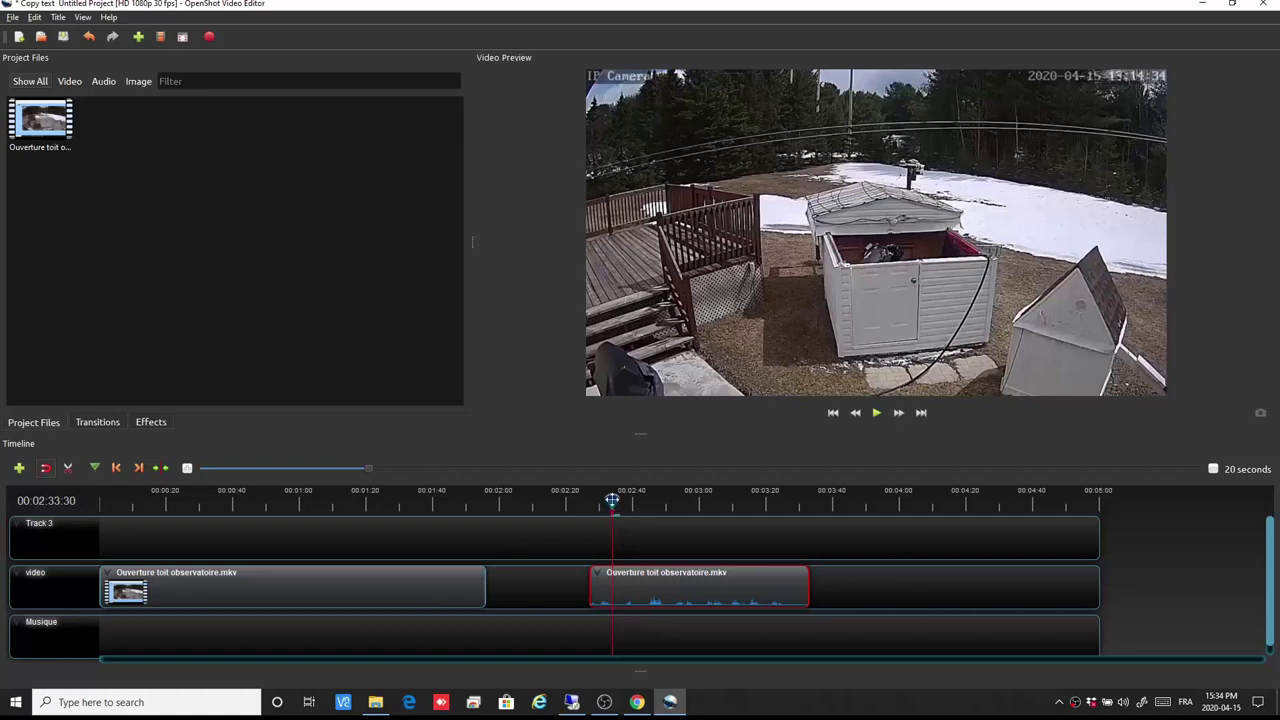
Play the second clip from about 00:02:44 to about 00:03:00, and rewind to about 00:02:56.
drag(612, 499, 647, 503)
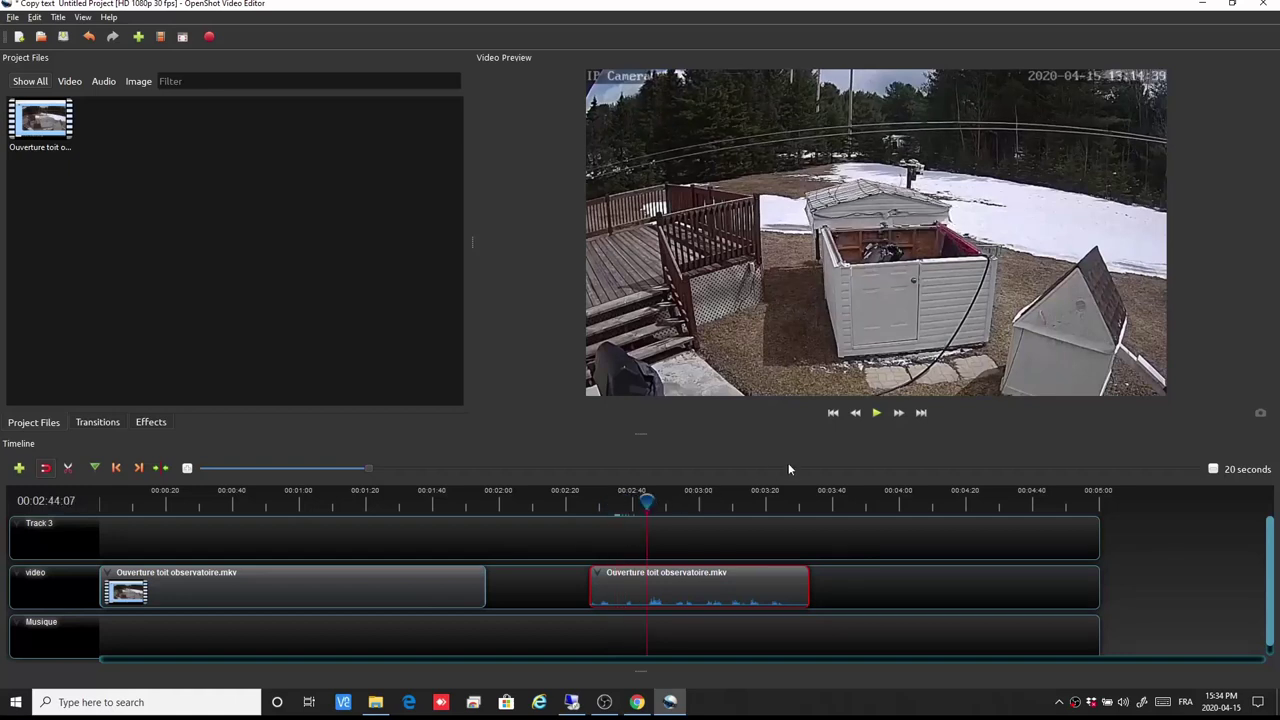
click(875, 412)
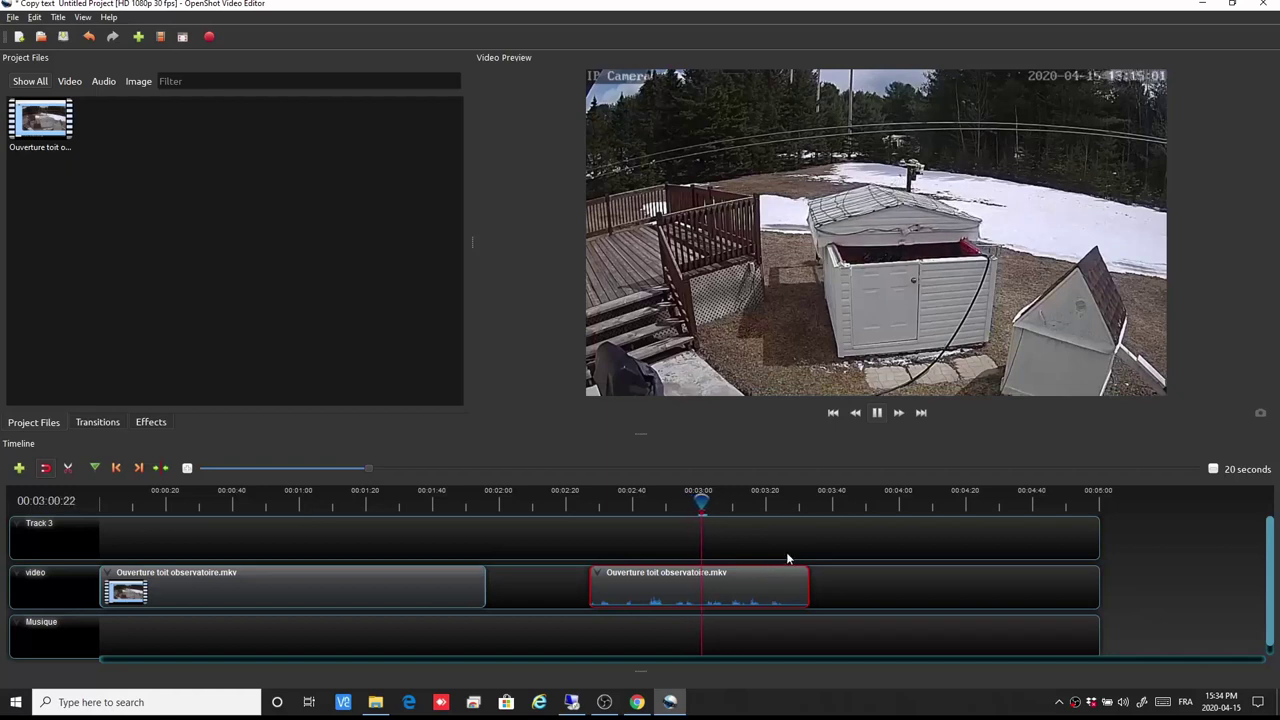
click(877, 413)
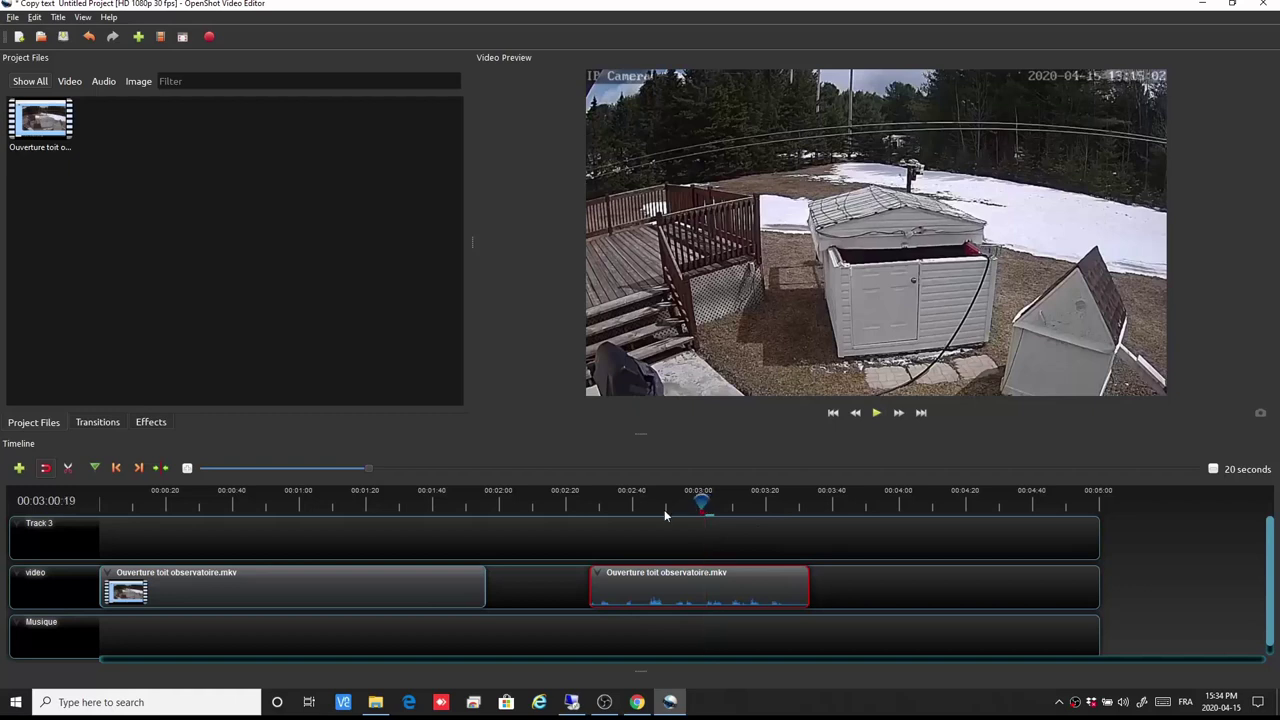
drag(706, 504, 686, 504)
Display the first clip on the video track as an audio waveform instead of a thumbnail.
click(230, 588)
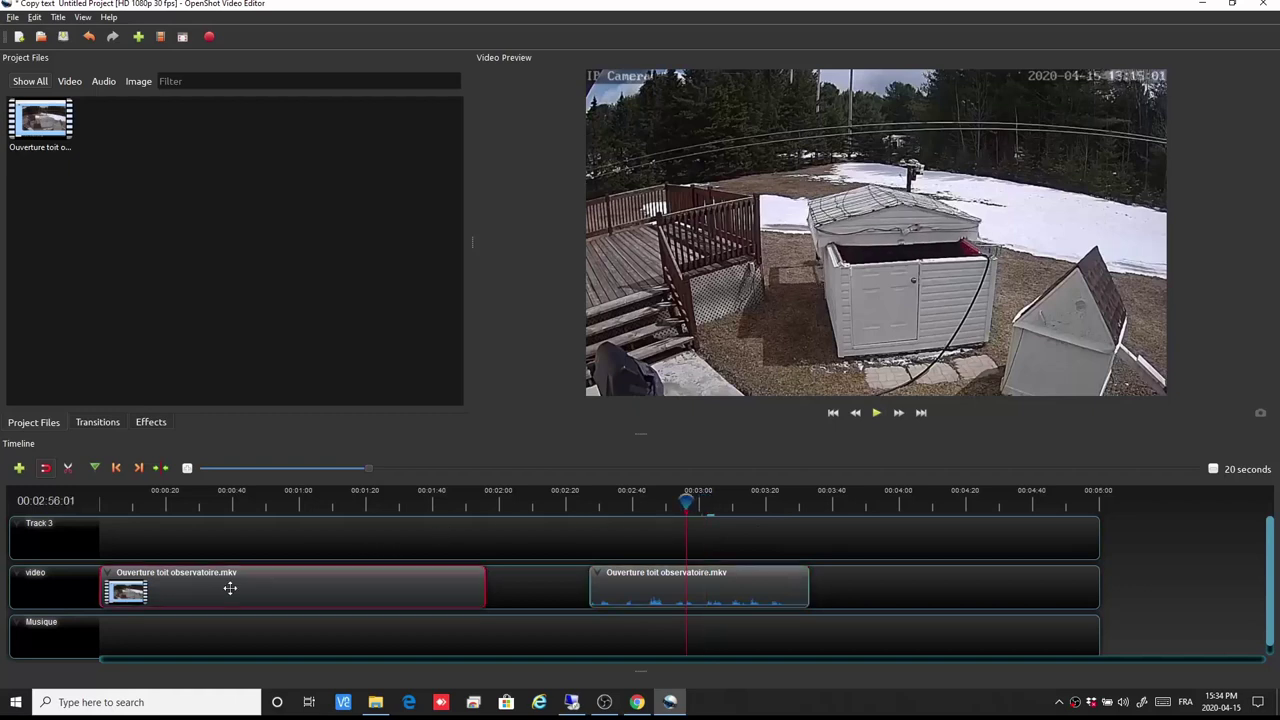
right_click(230, 588)
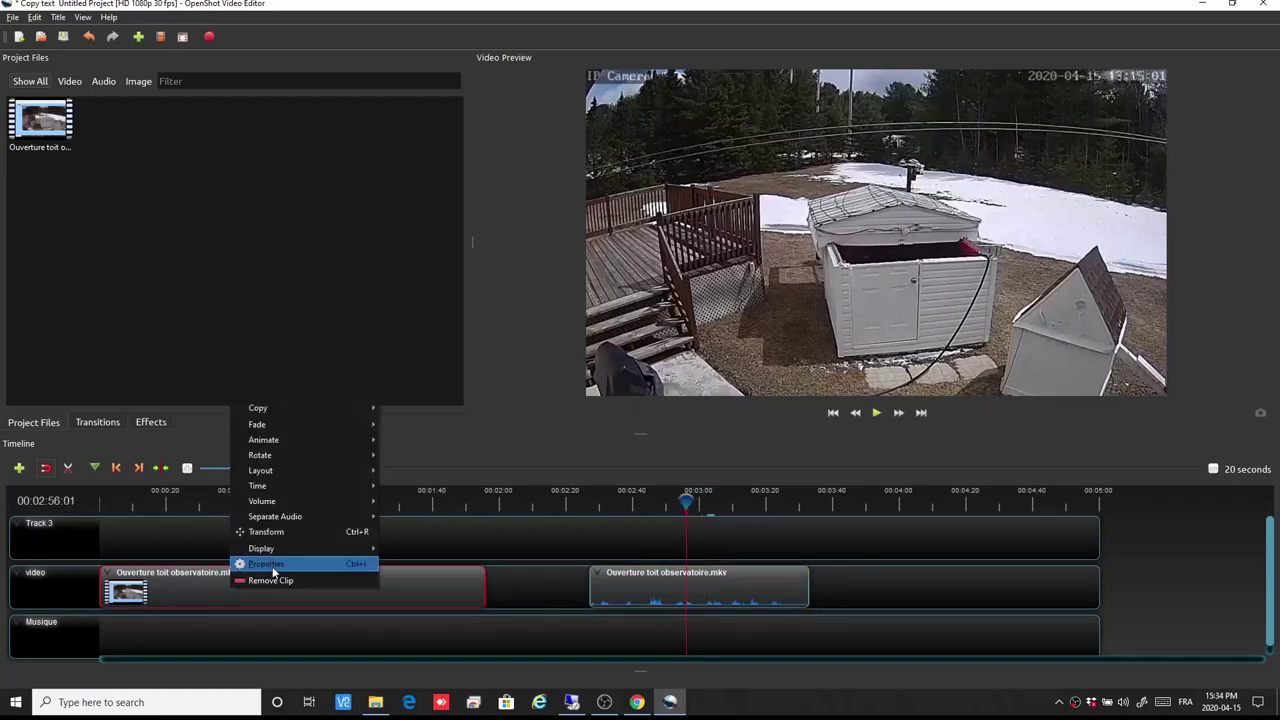
mouse_move(276, 550)
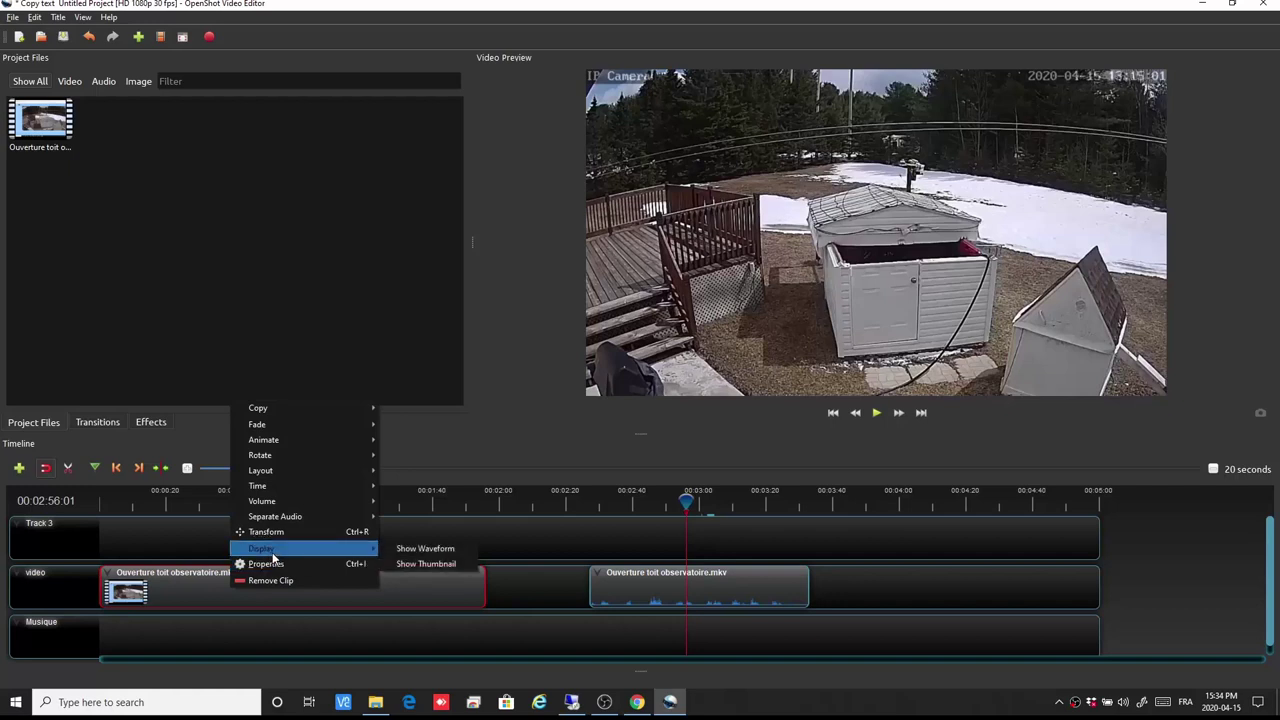
click(411, 556)
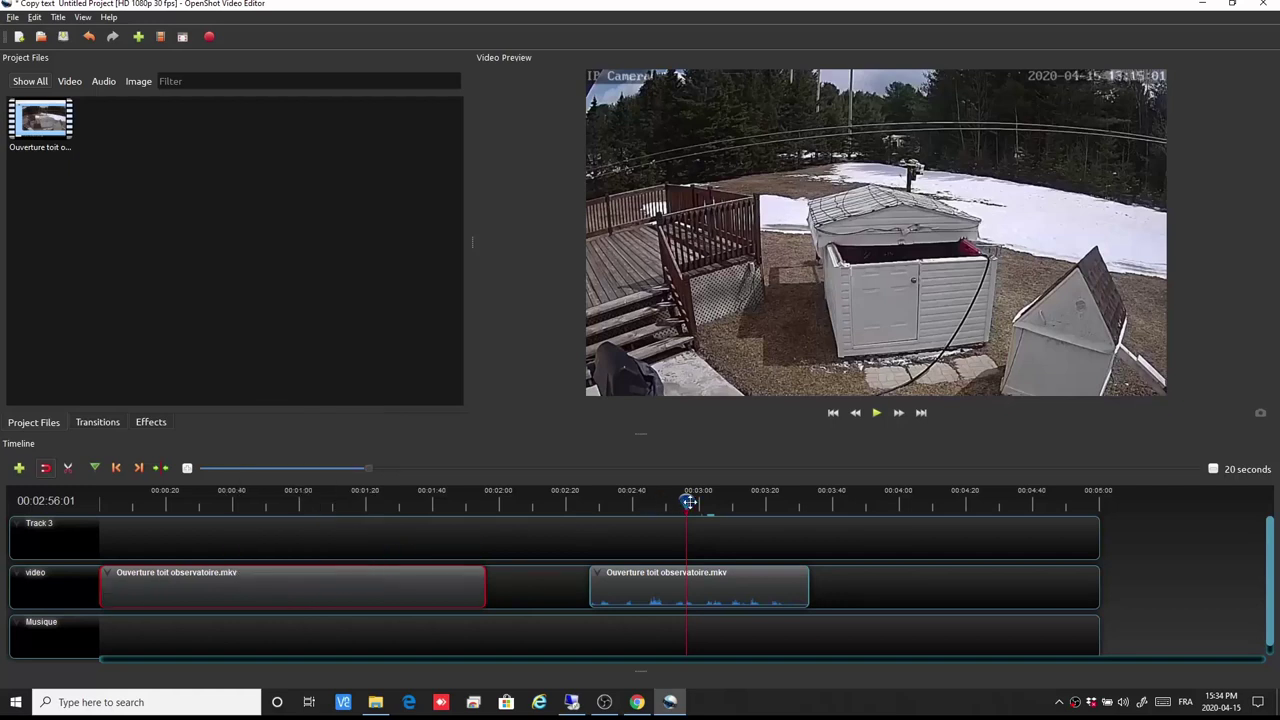
Return the playhead to the start of the timeline and play the first clip for about six seconds.
click(680, 500)
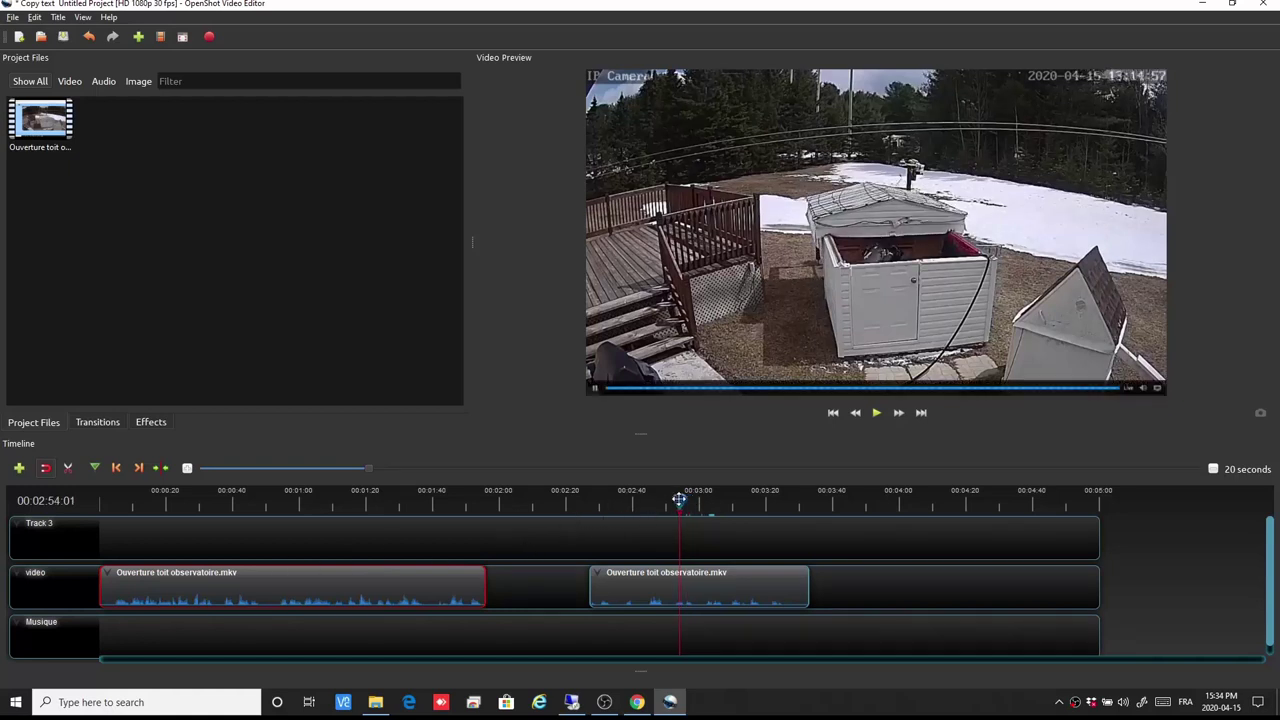
click(637, 500)
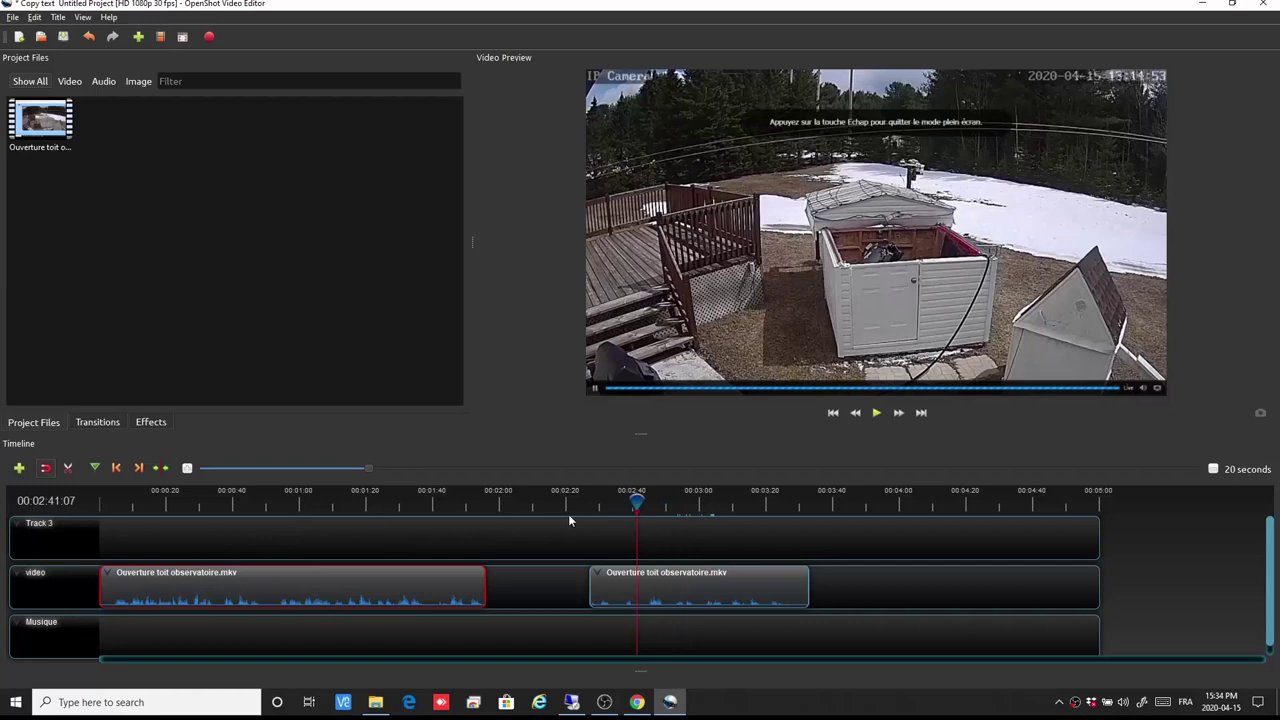
click(568, 514)
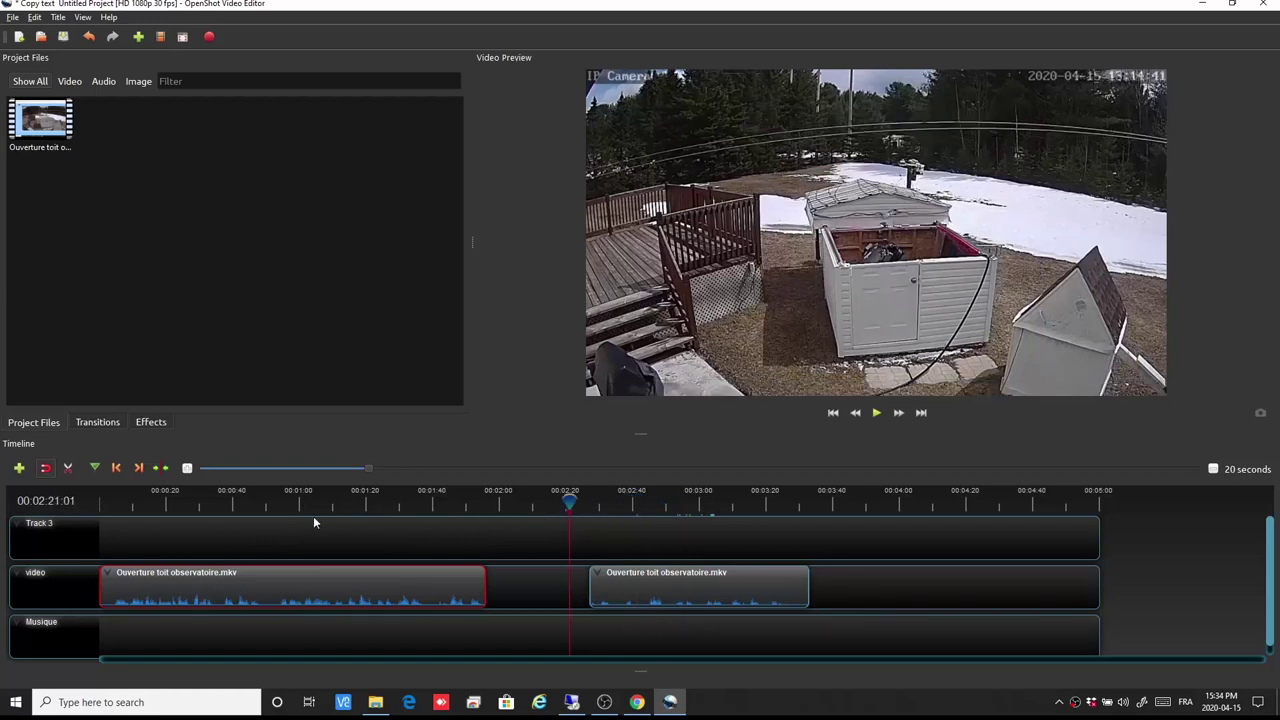
drag(568, 500, 364, 506)
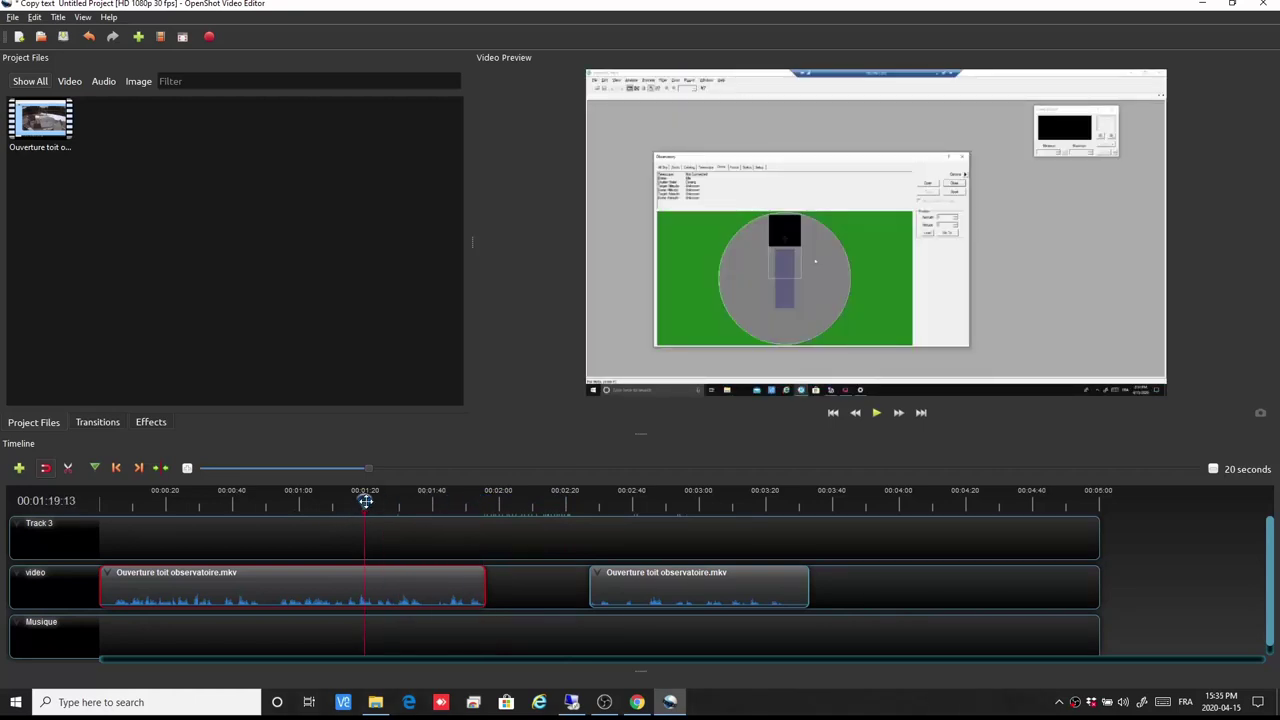
click(834, 413)
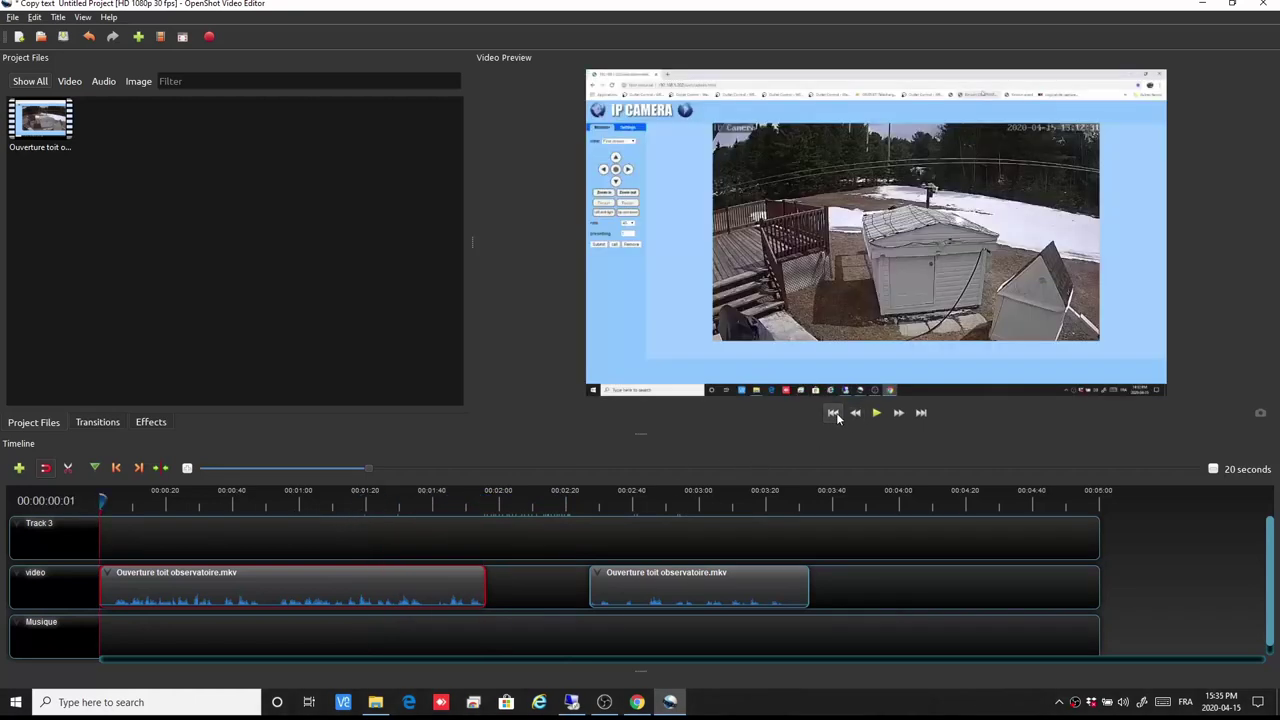
click(876, 413)
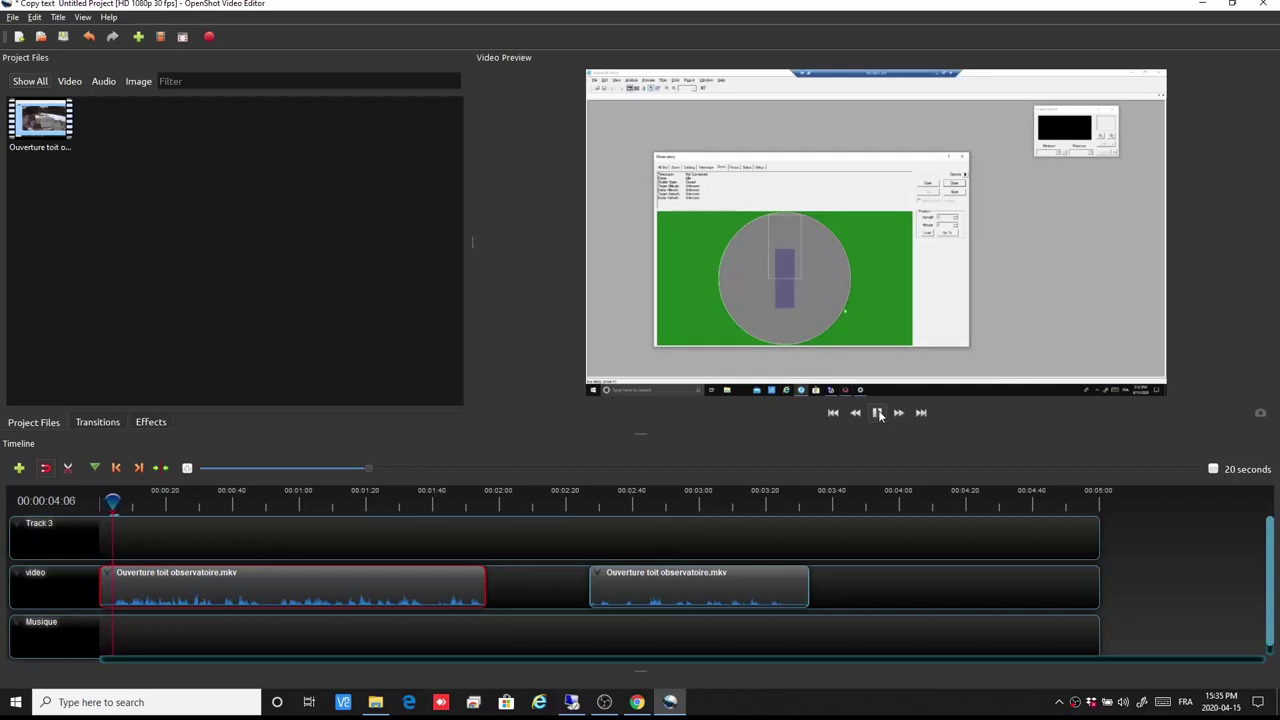
click(877, 413)
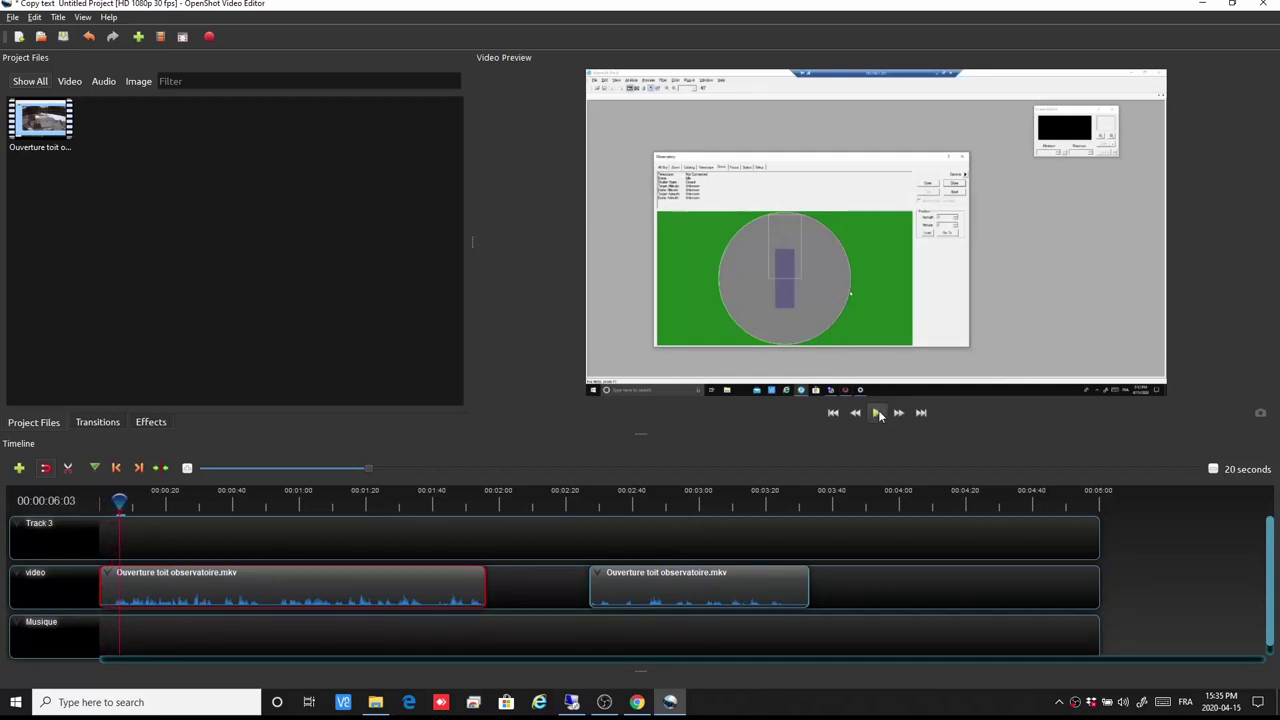
Slice all clips at 00:00:04:23, keeping only the right side.
drag(121, 502, 115, 503)
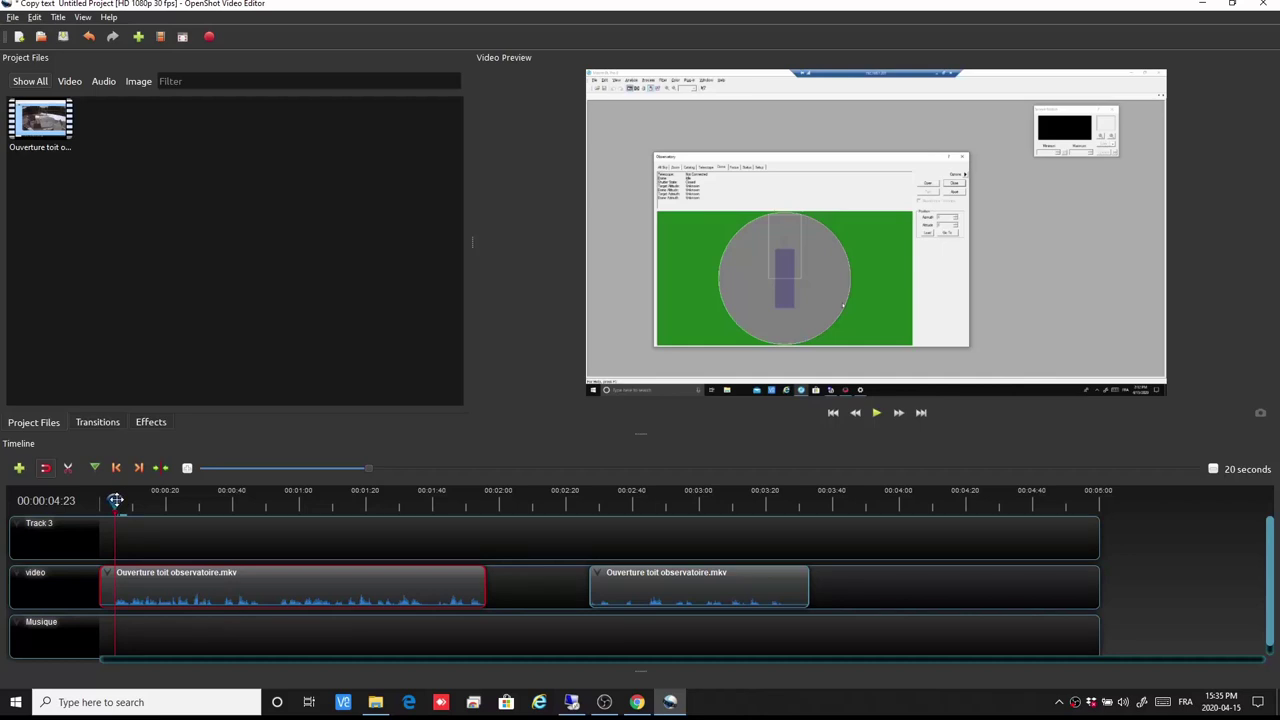
right_click(115, 500)
mouse_move(141, 514)
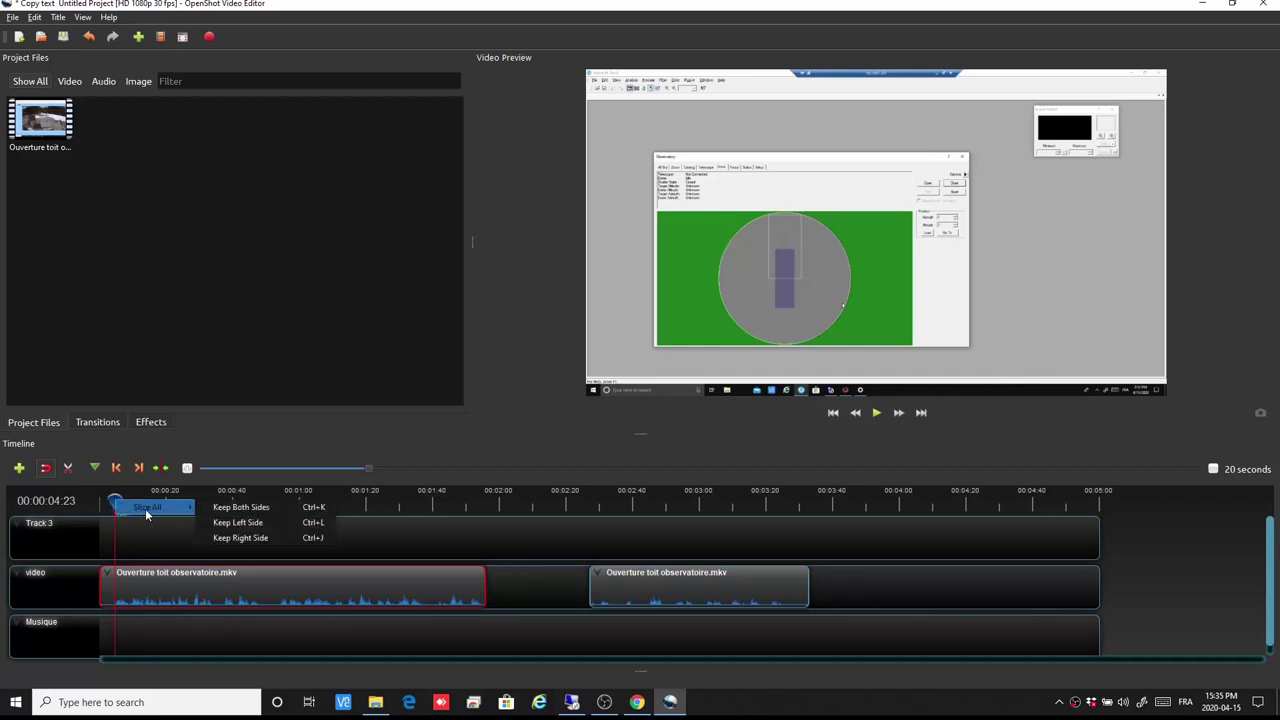
click(221, 542)
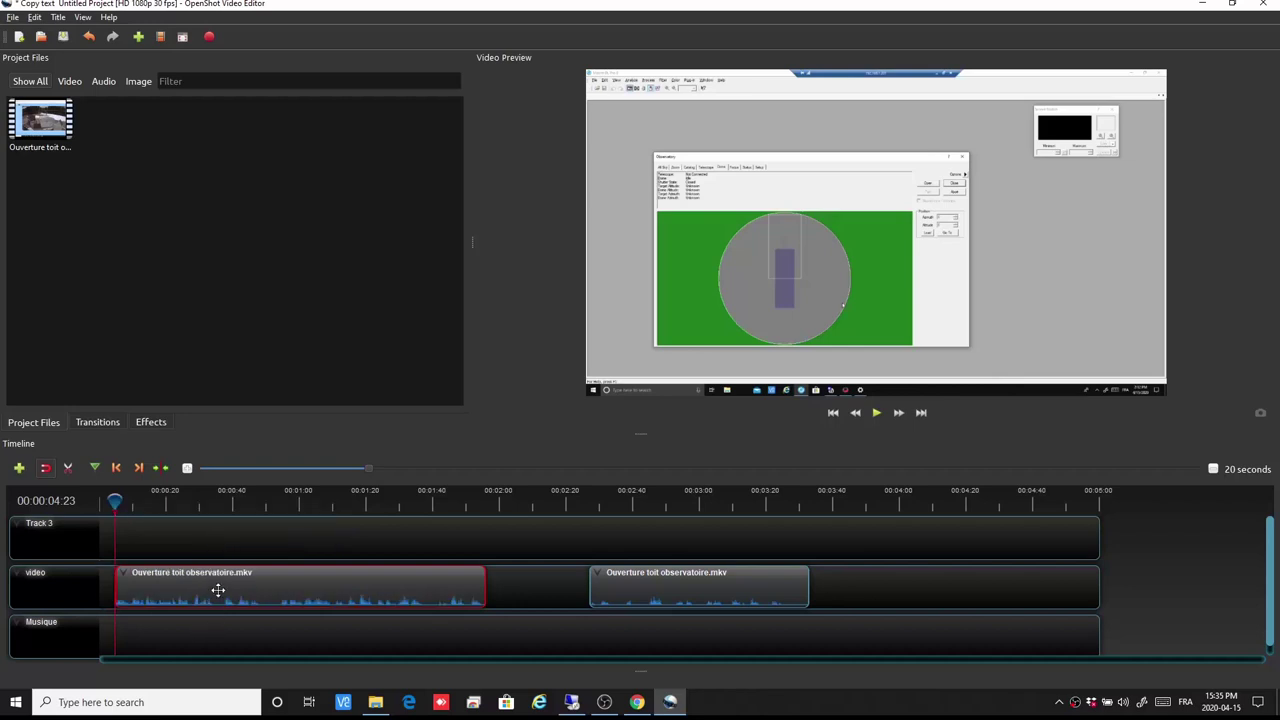
Set the playhead to the timeline start and move the trimmed first clip onto Track 3, beginning there.
drag(217, 590, 194, 594)
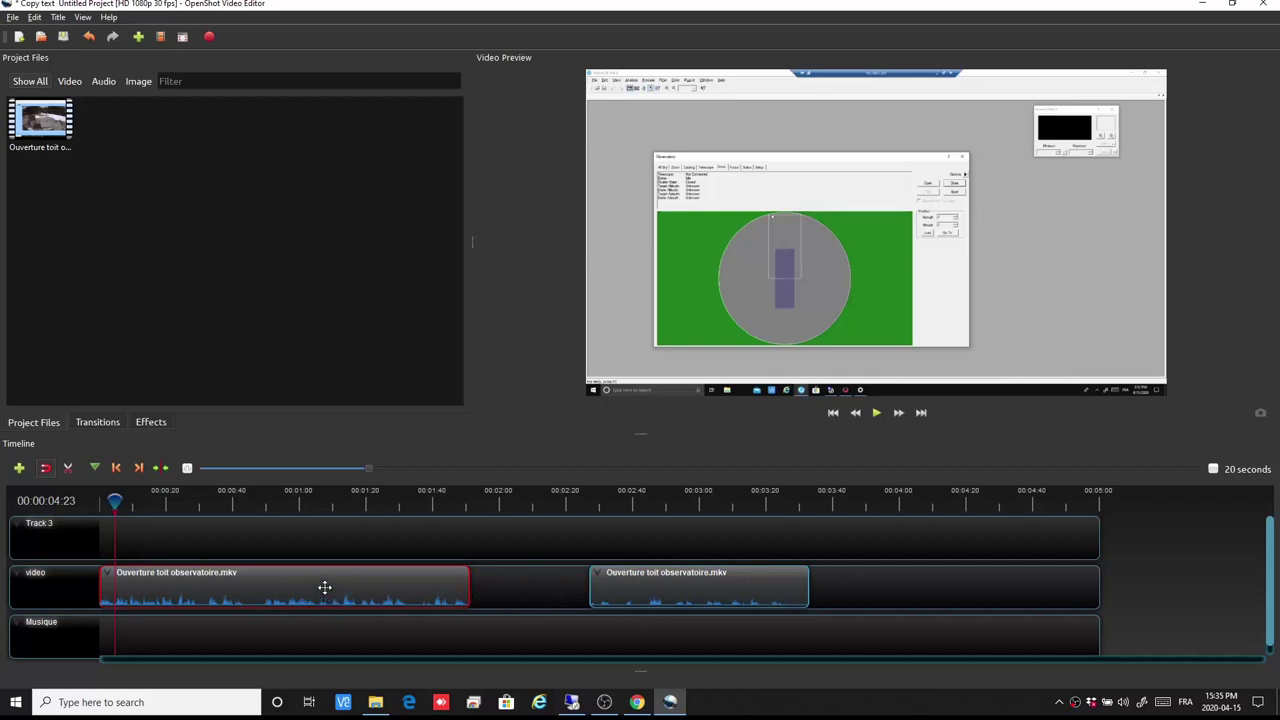
drag(325, 585, 412, 583)
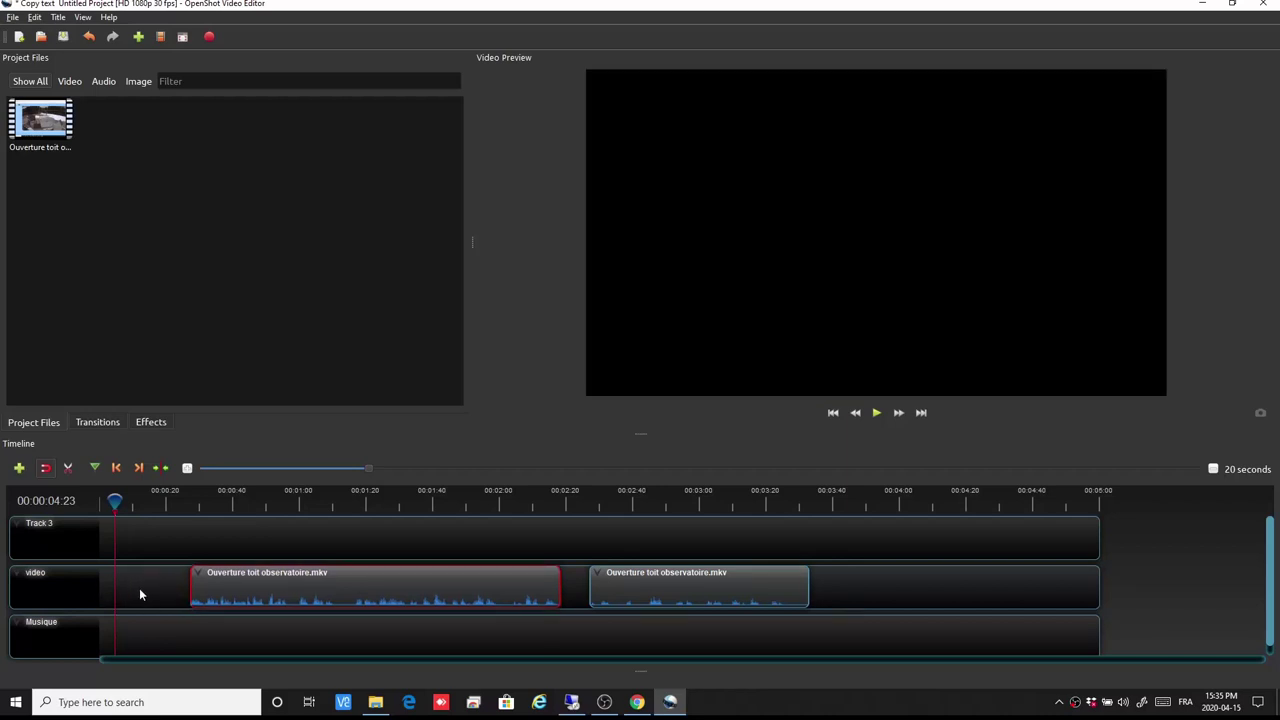
drag(114, 500, 99, 500)
drag(229, 589, 144, 540)
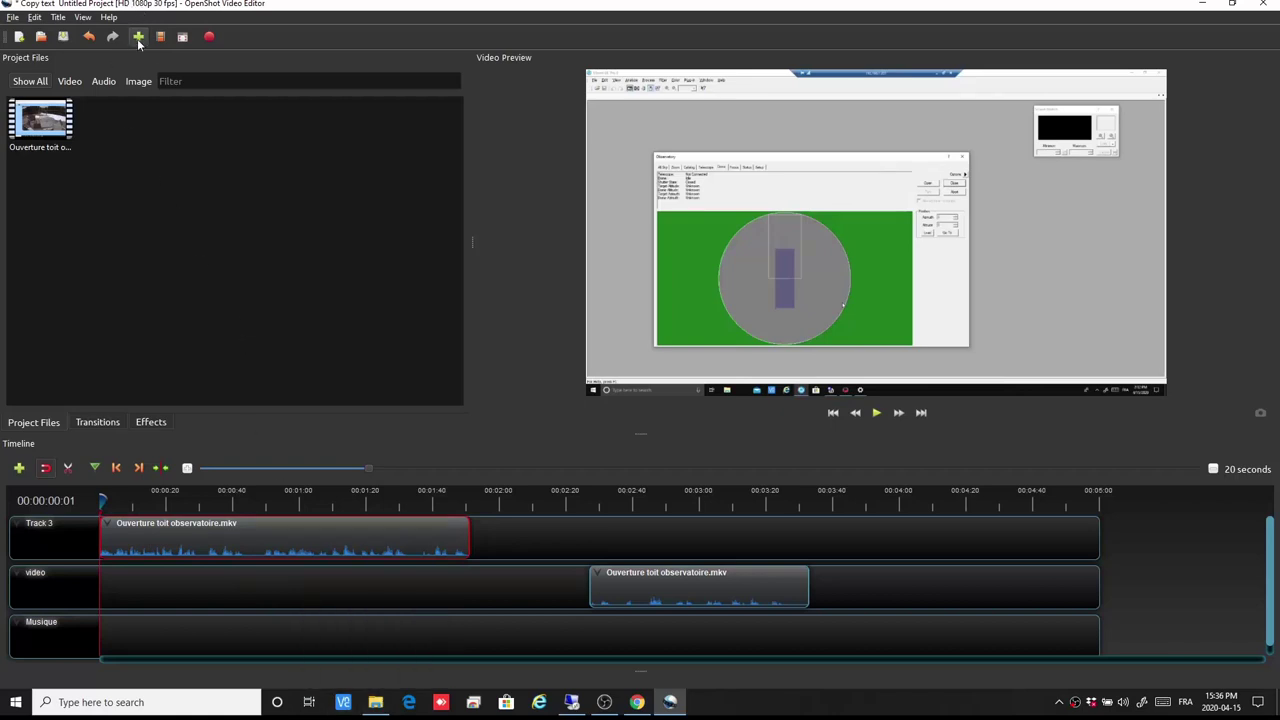
Import db logo.jpg from the Open shot folder inside Montage video DB and place it at the start of the video track.
click(138, 37)
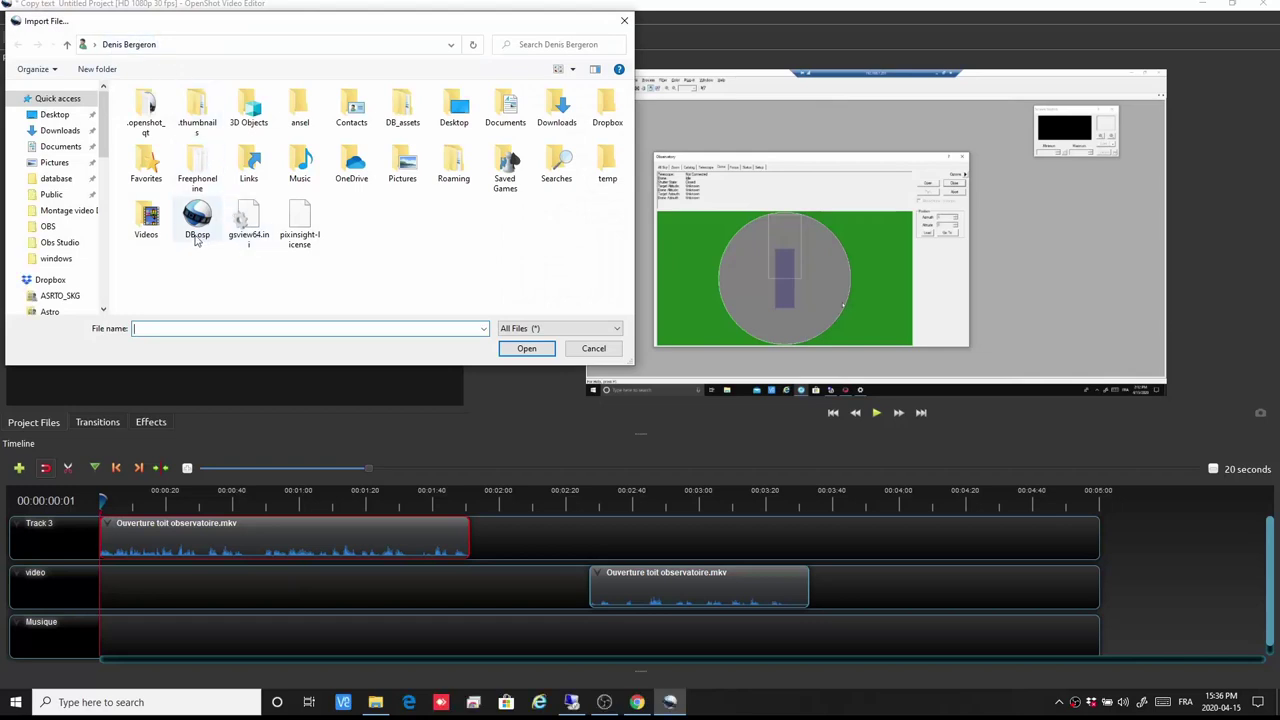
click(68, 212)
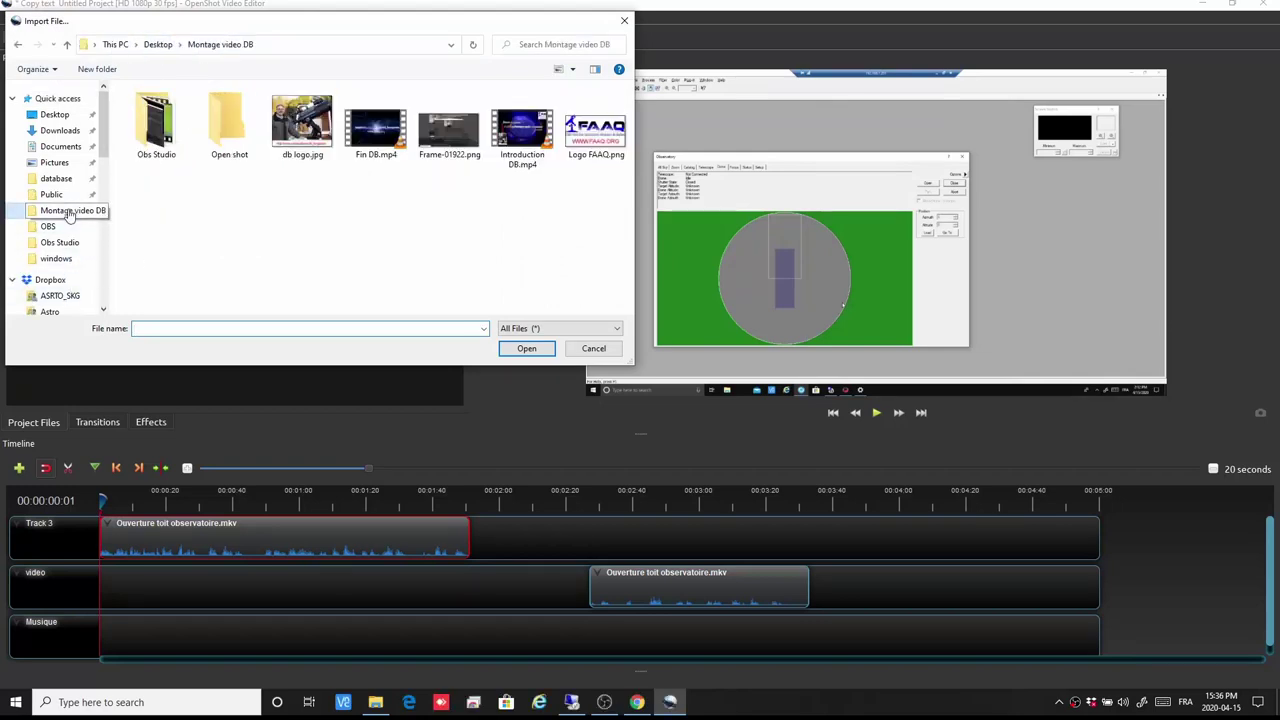
double_click(212, 140)
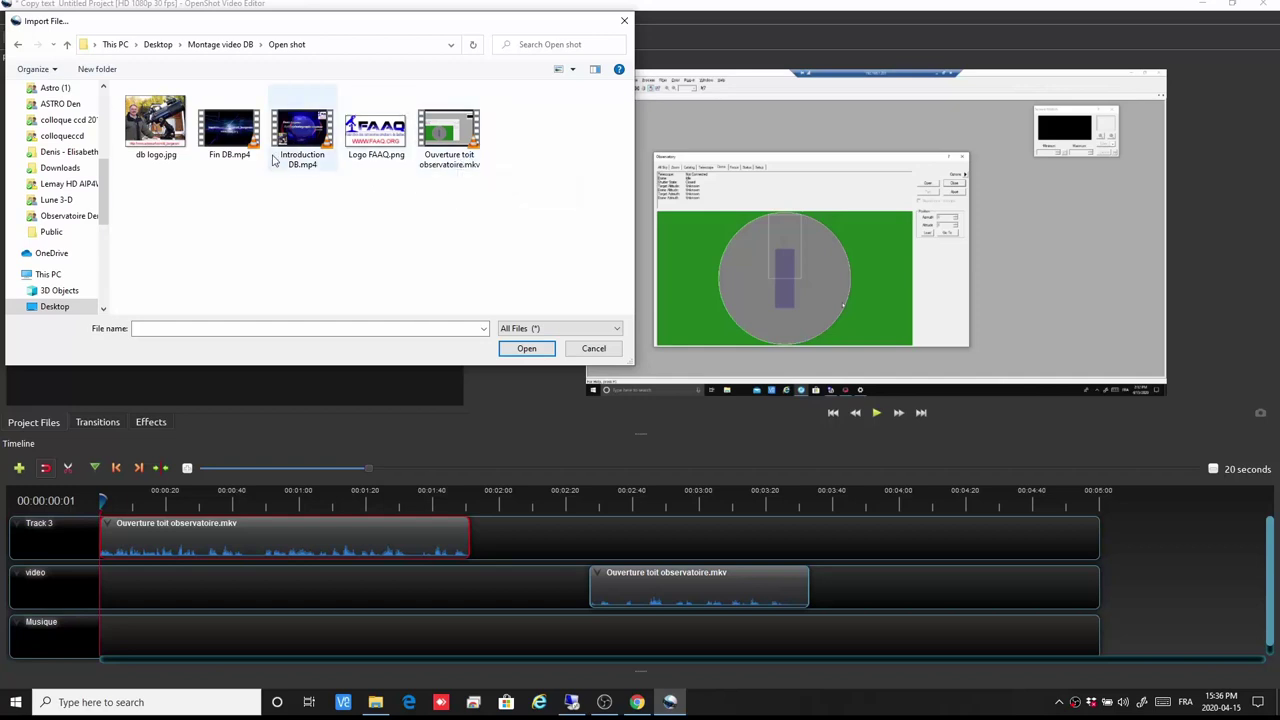
click(150, 142)
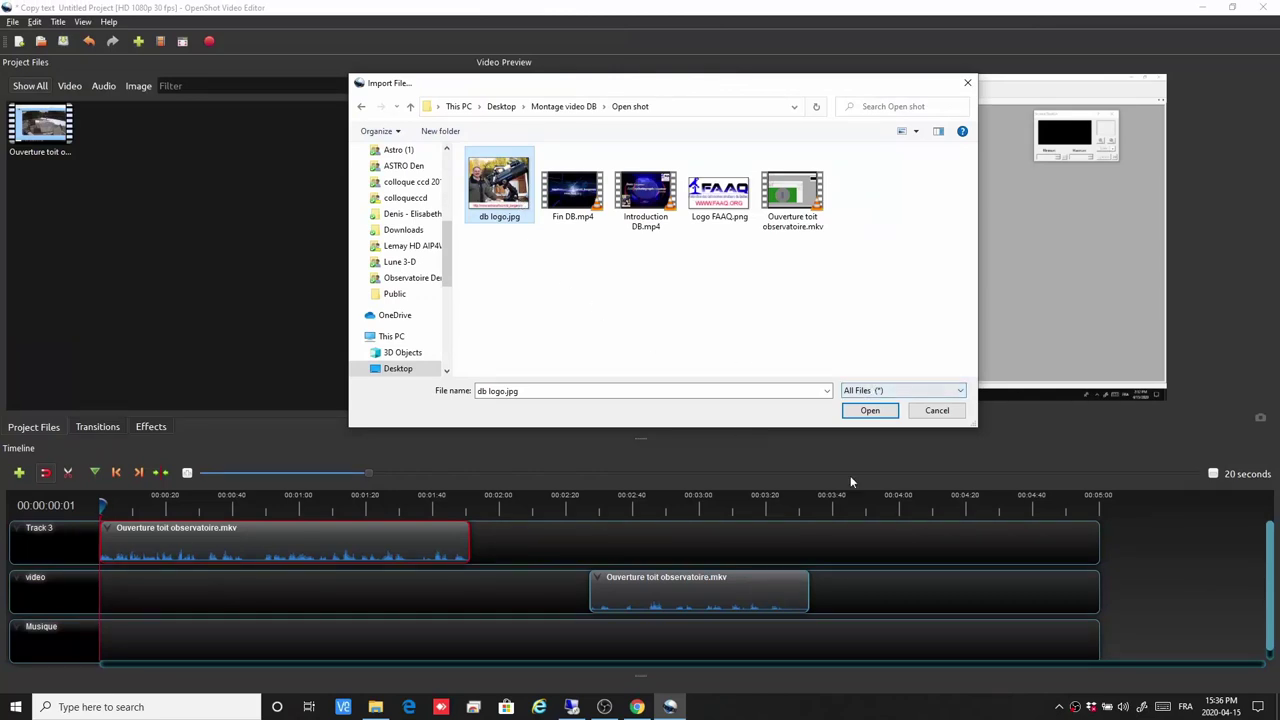
click(870, 411)
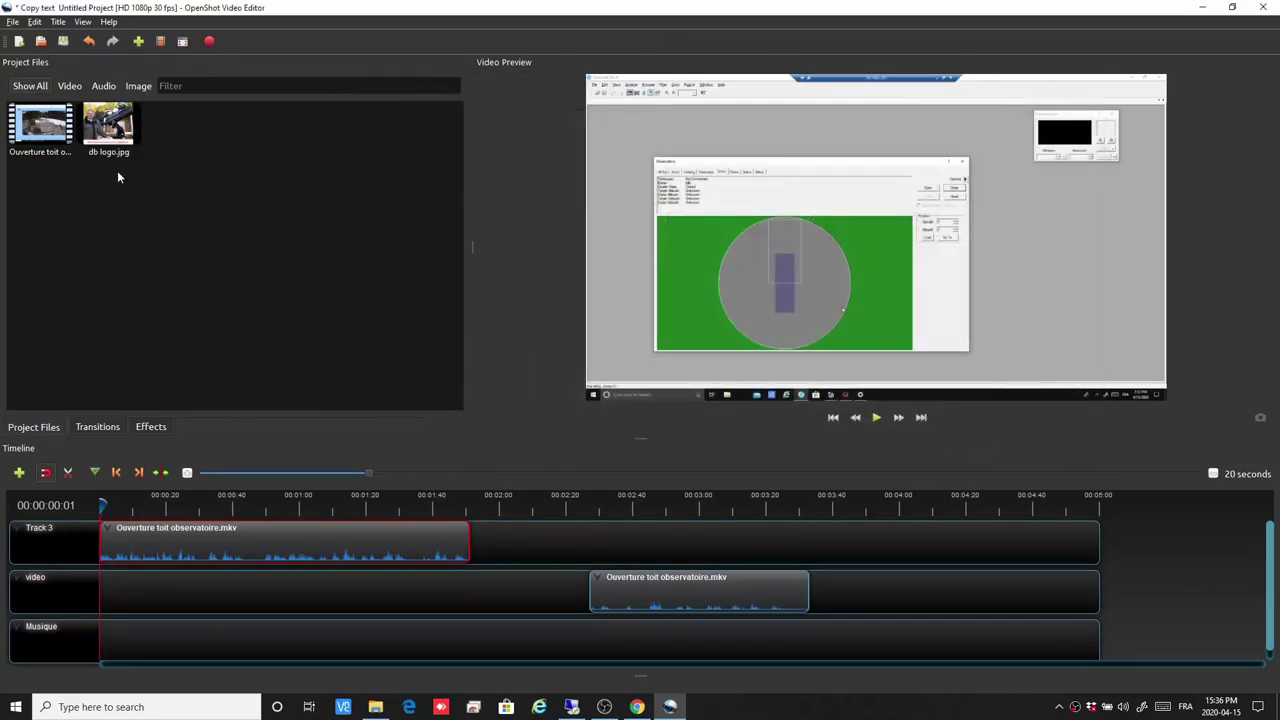
drag(128, 112, 120, 588)
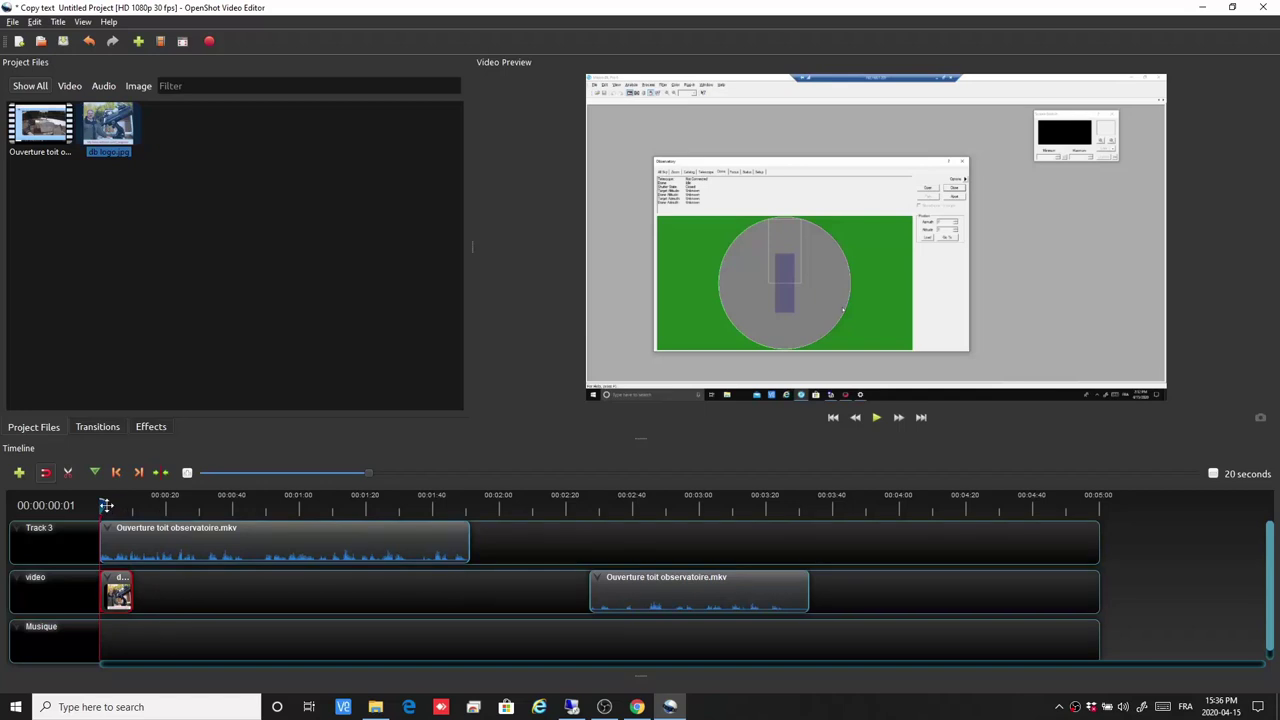
Move the trimmed first clip down to the video track and db logo.jpg up to Track 3, both starting at the timeline's beginning.
click(877, 417)
click(877, 417)
drag(271, 540, 320, 588)
drag(120, 596, 120, 545)
drag(274, 587, 129, 595)
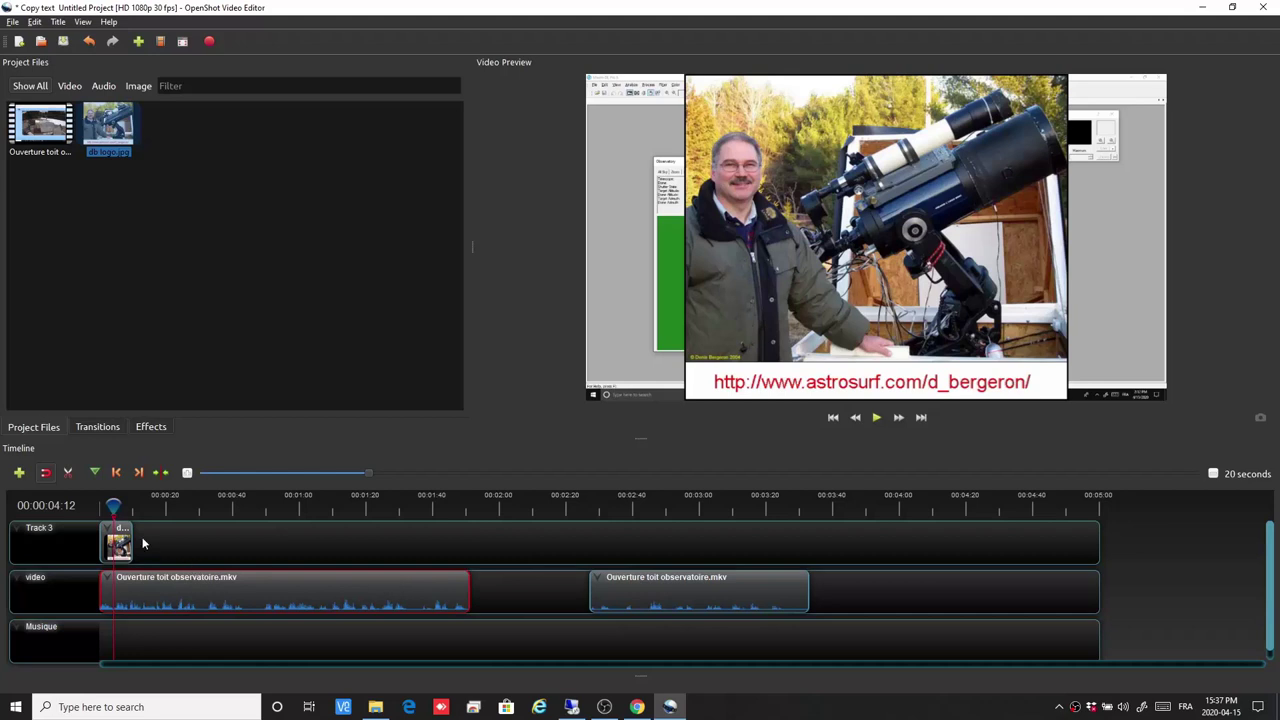
Return the playhead to the timeline start and play the opening with the logo over the video for about four seconds.
drag(114, 507, 88, 519)
click(877, 419)
Transform the db logo.jpg clip on Track 3, shrinking it and moving it to the lower-right corner of the video frame.
click(124, 541)
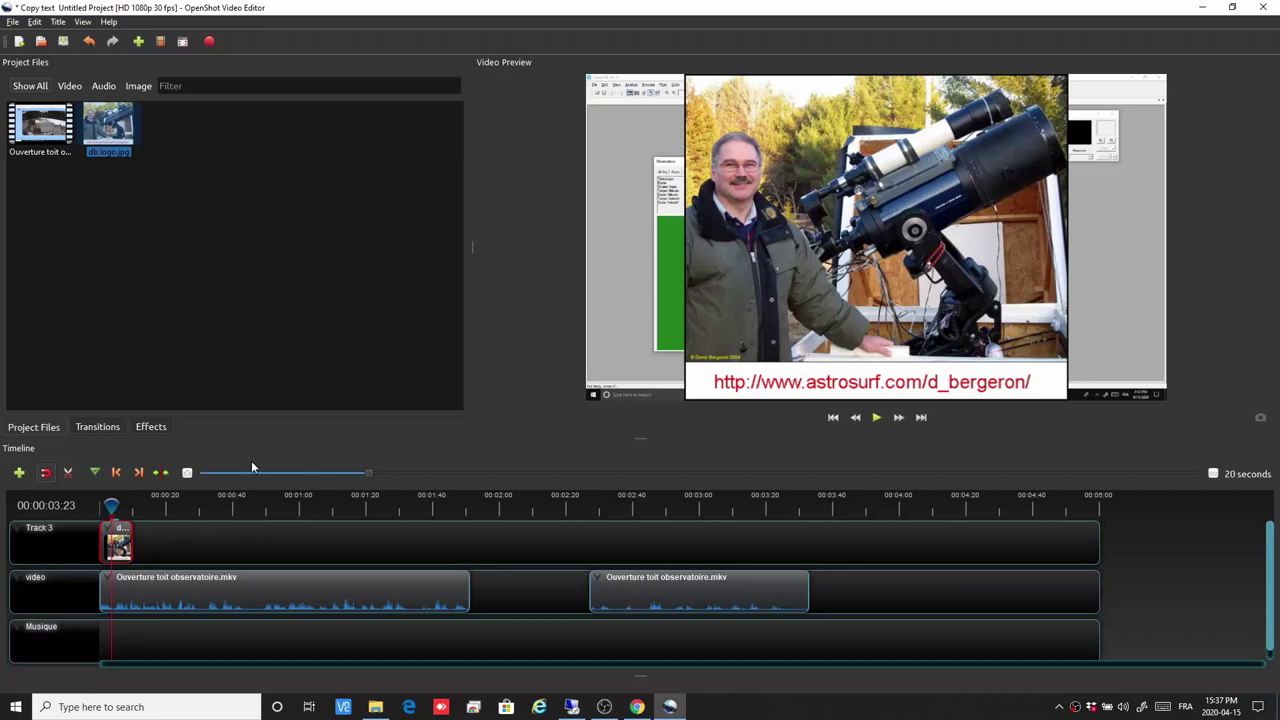
right_click(119, 547)
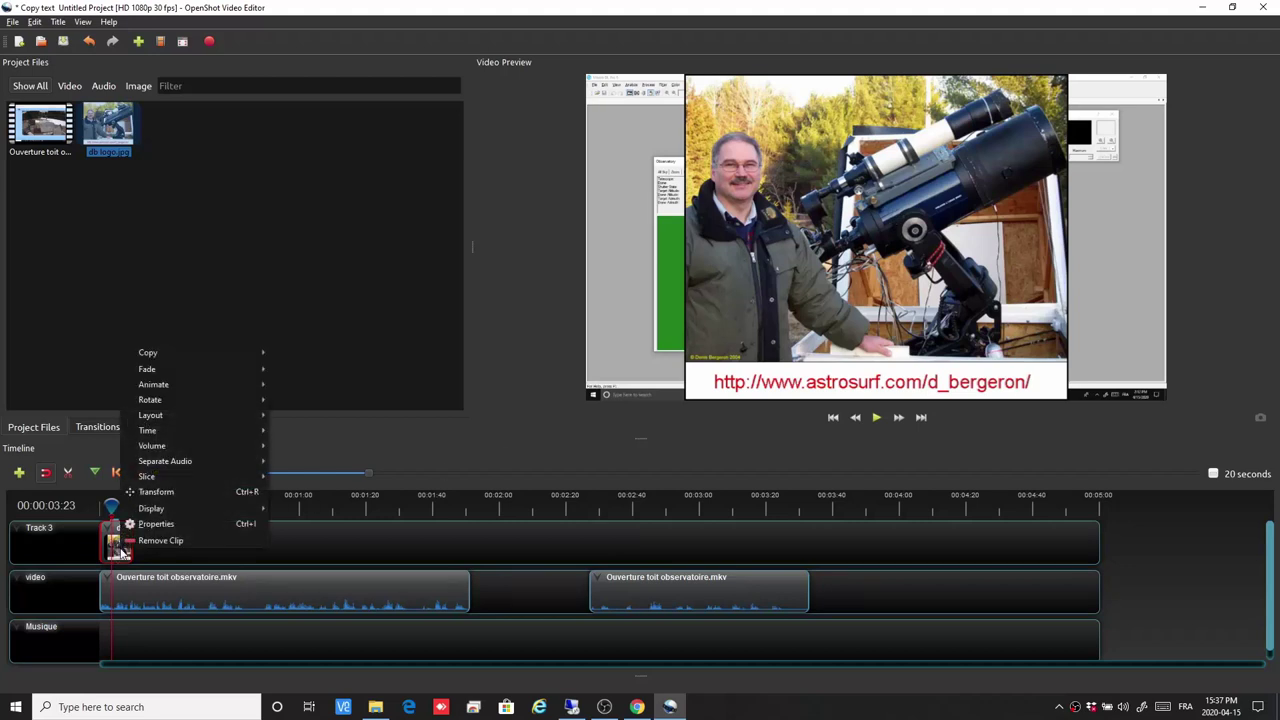
click(152, 491)
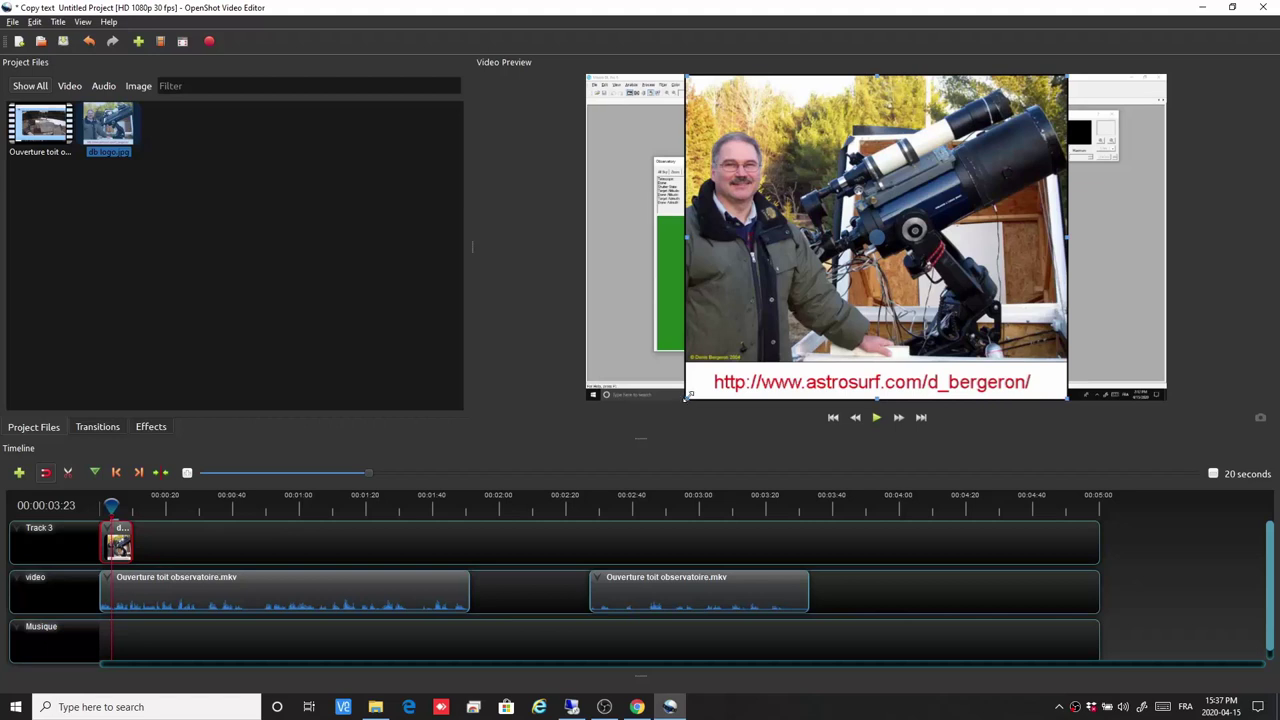
drag(689, 395, 772, 290)
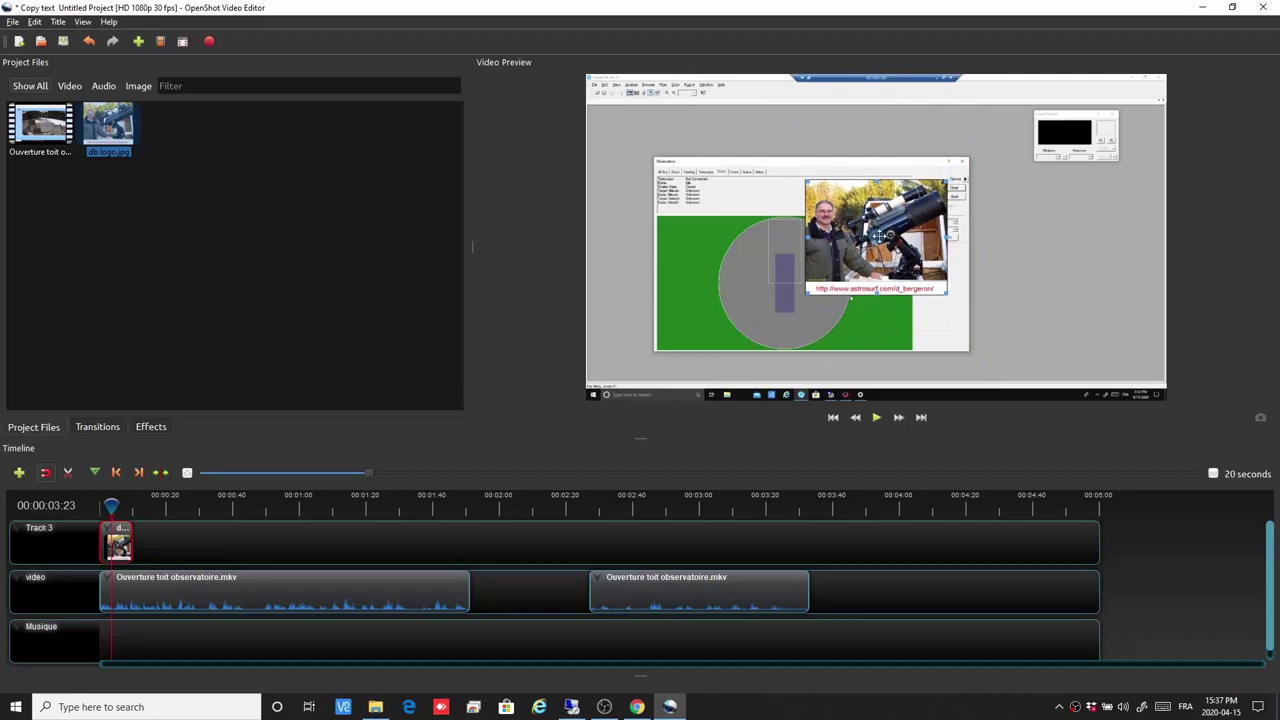
drag(886, 260, 1086, 320)
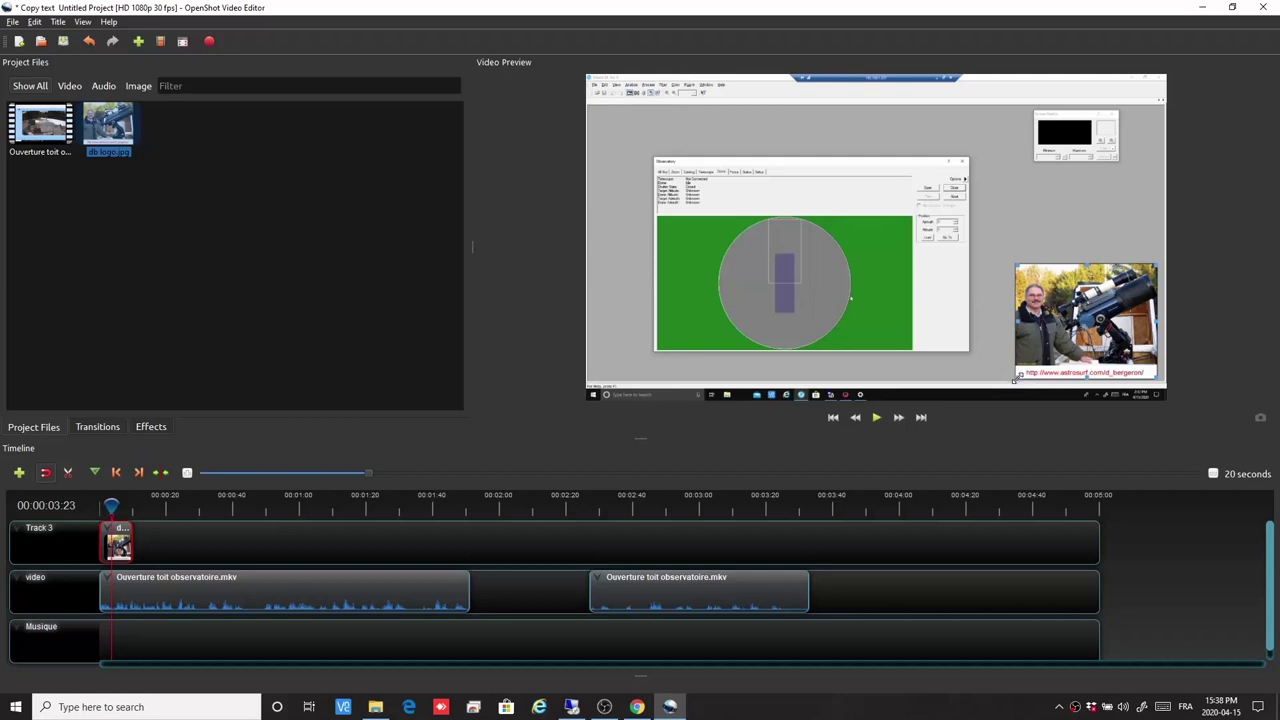
Shrink the logo to a small vertically flipped thumbnail and move it slightly up along the right side of the video frame.
drag(1014, 380, 1053, 347)
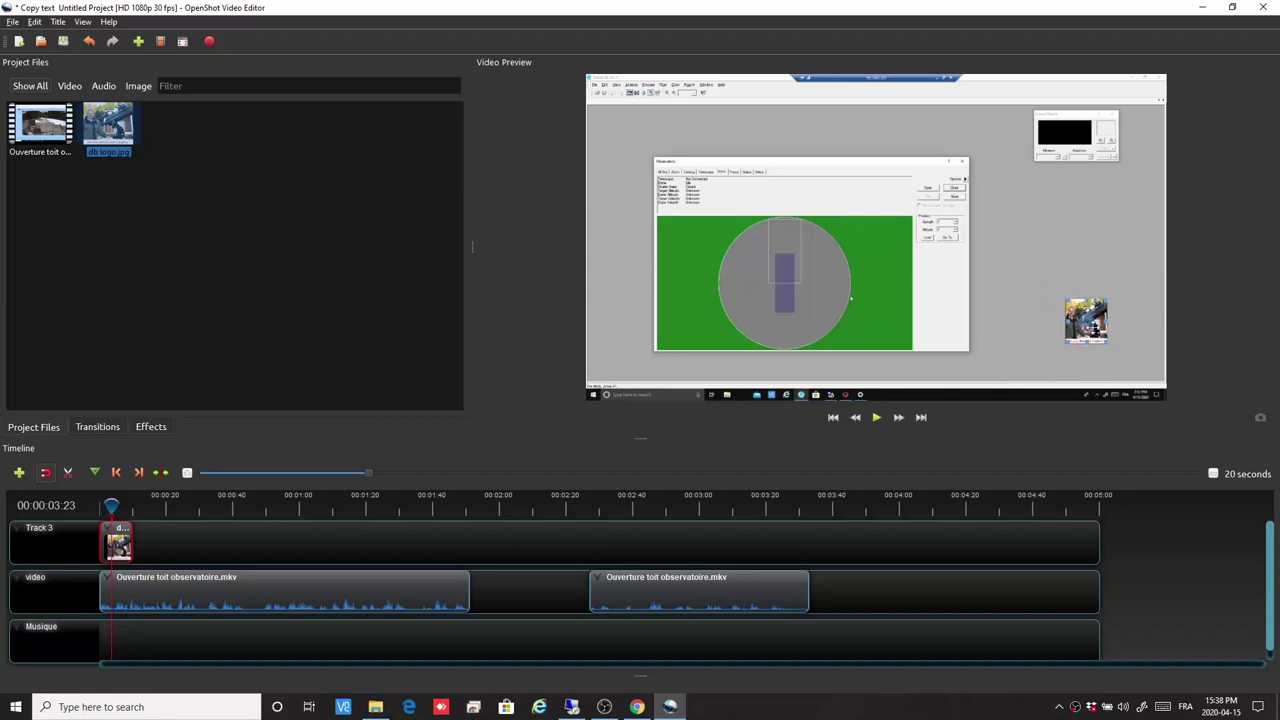
drag(1112, 297, 1134, 350)
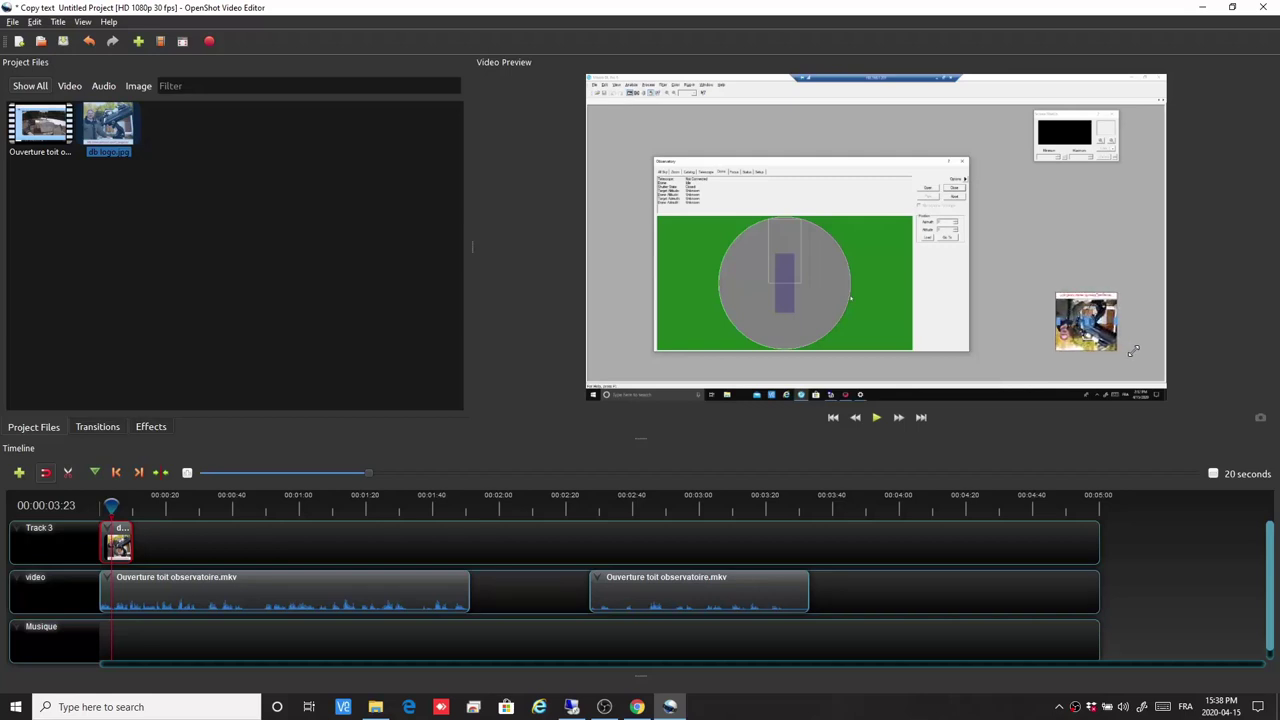
drag(1097, 312, 1088, 255)
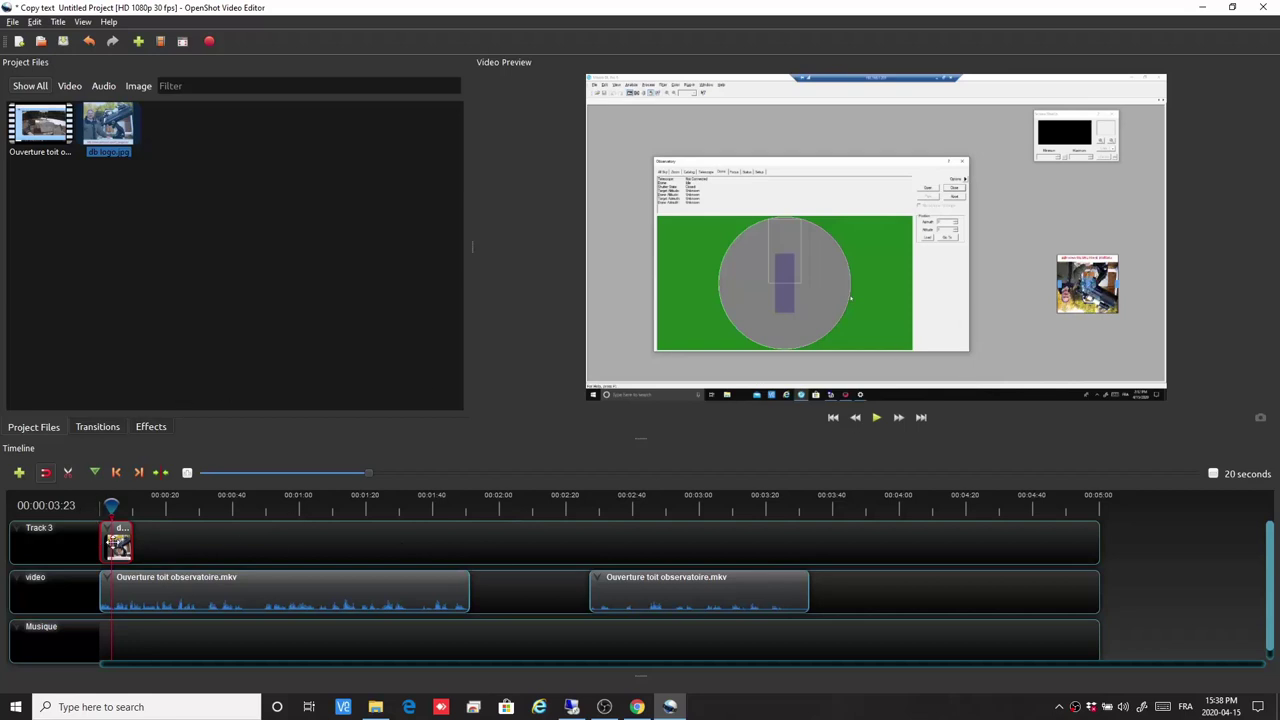
Remove the db logo.jpg clip from Track 3.
right_click(116, 545)
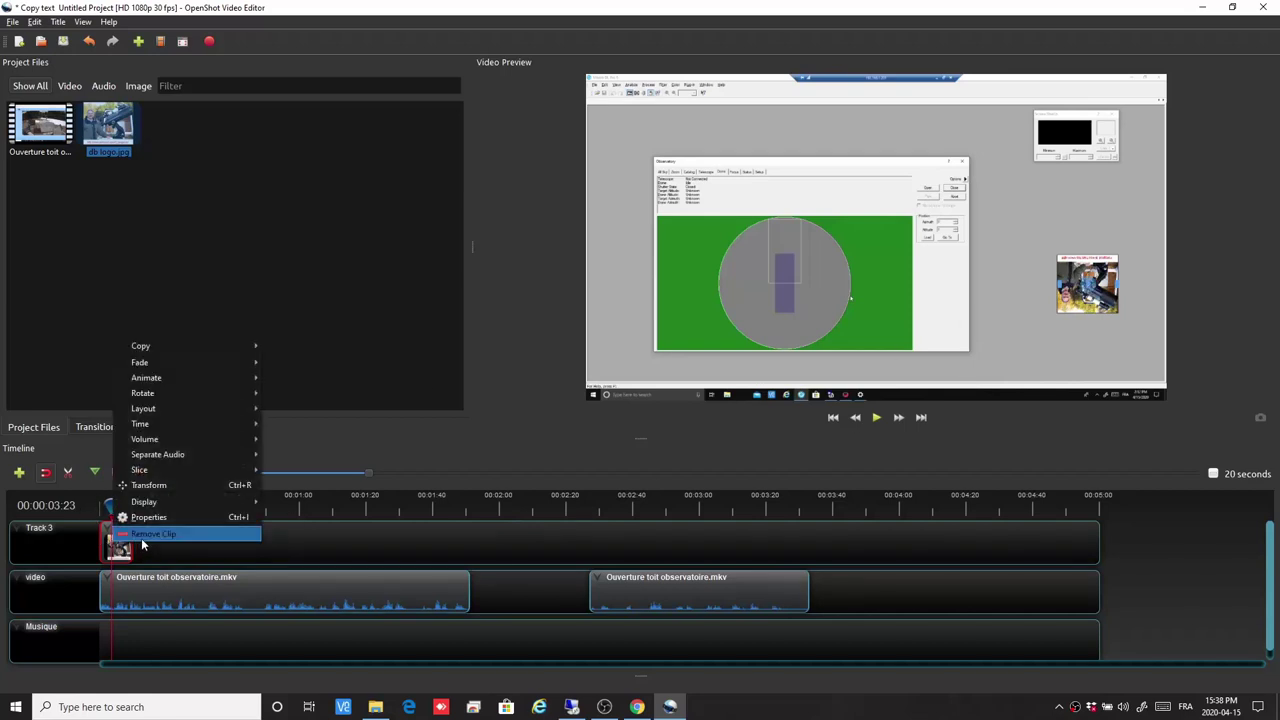
click(145, 533)
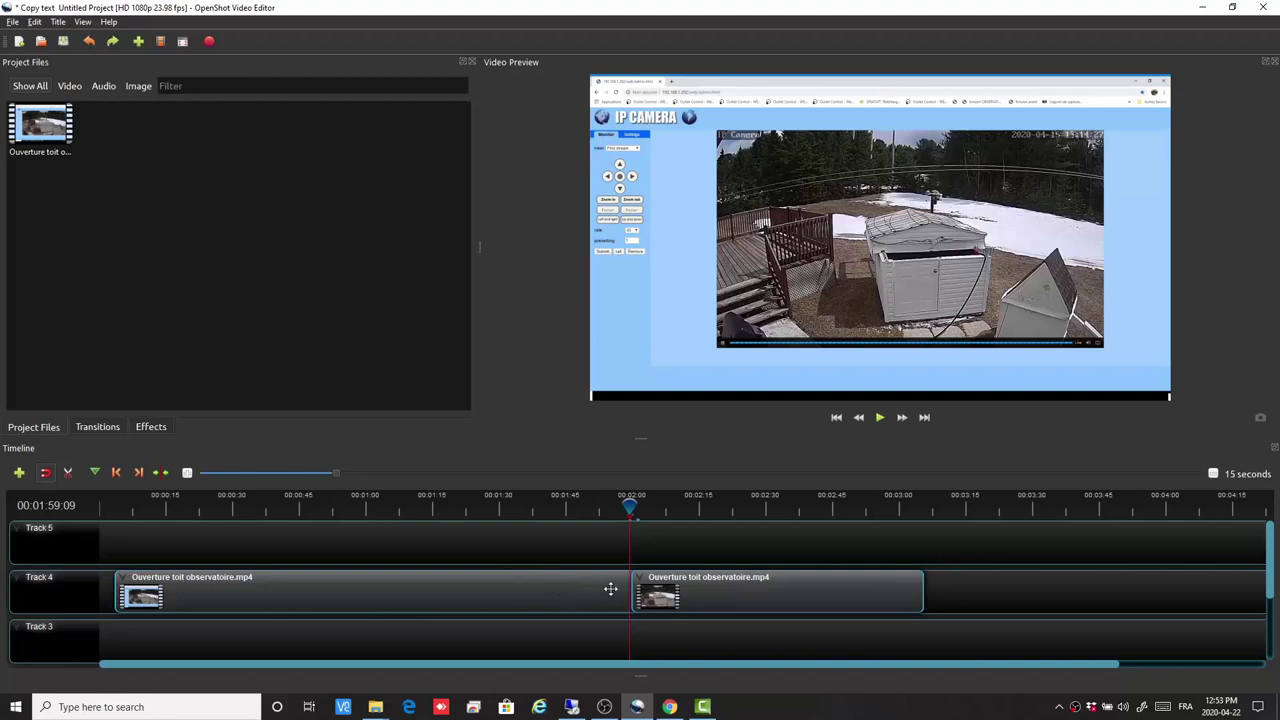
Remove the second Ouverture toit observatoire.mp4 clip from Track 4.
click(733, 589)
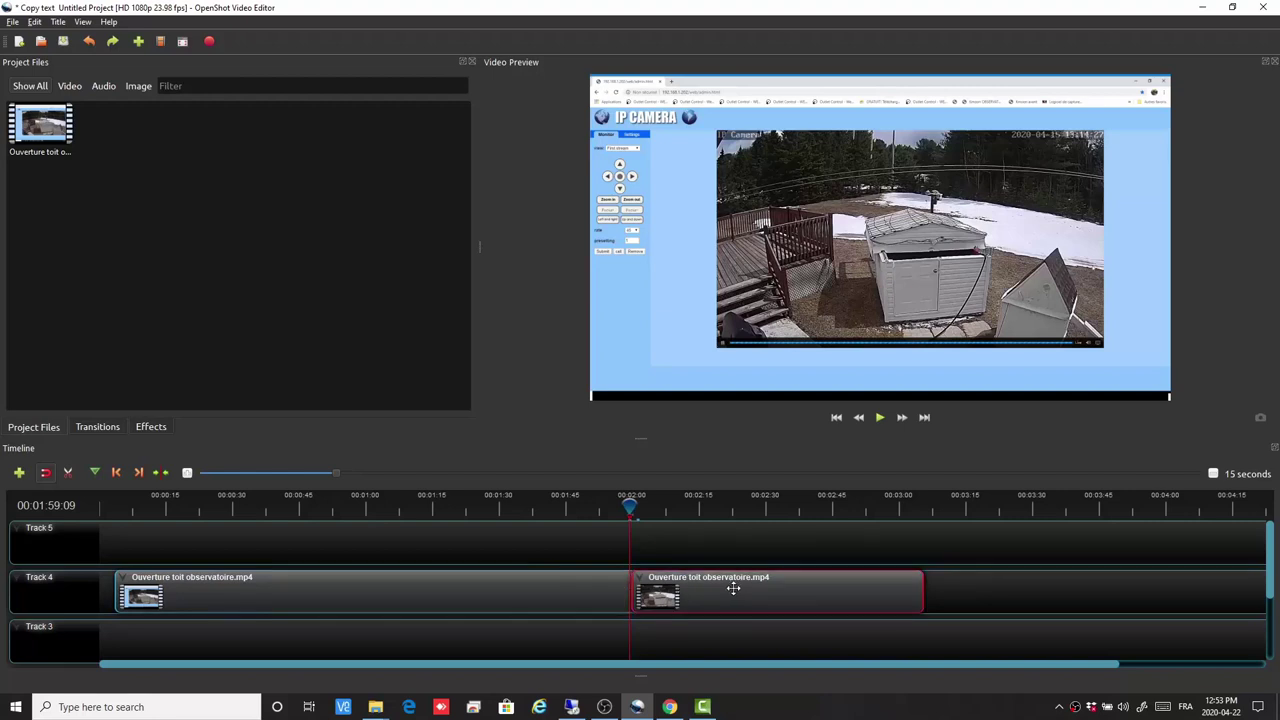
right_click(688, 600)
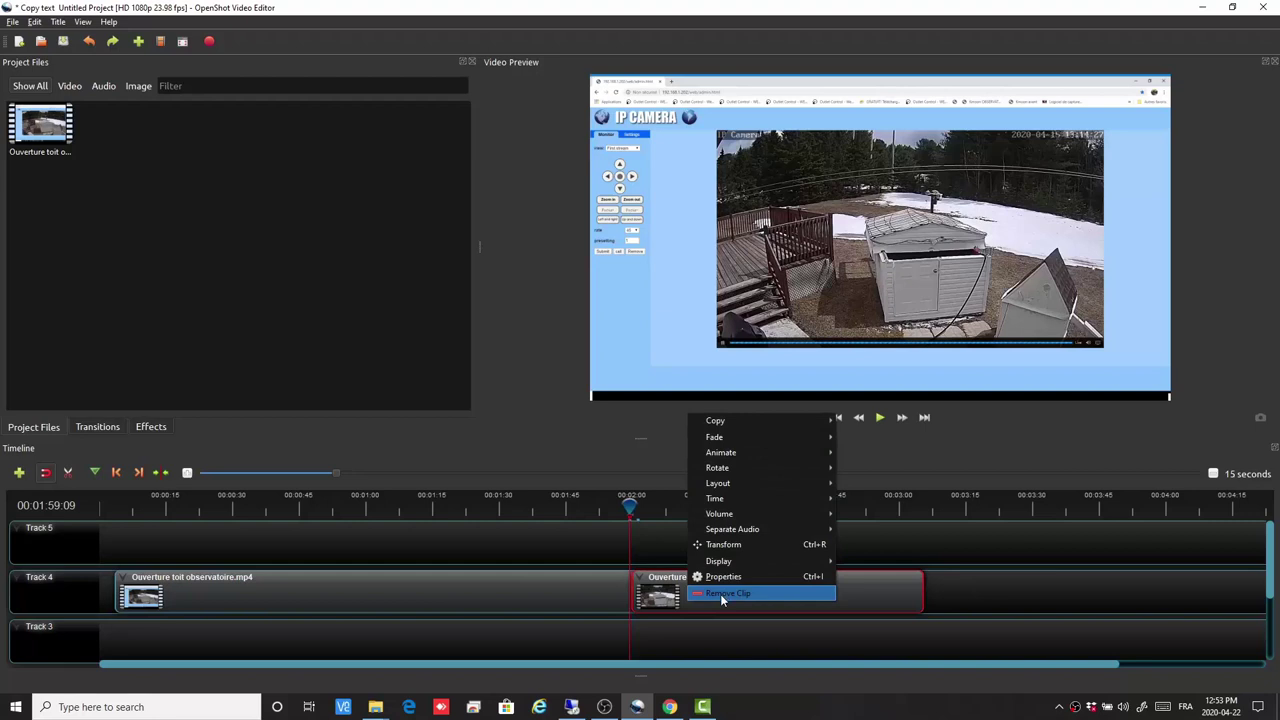
click(835, 602)
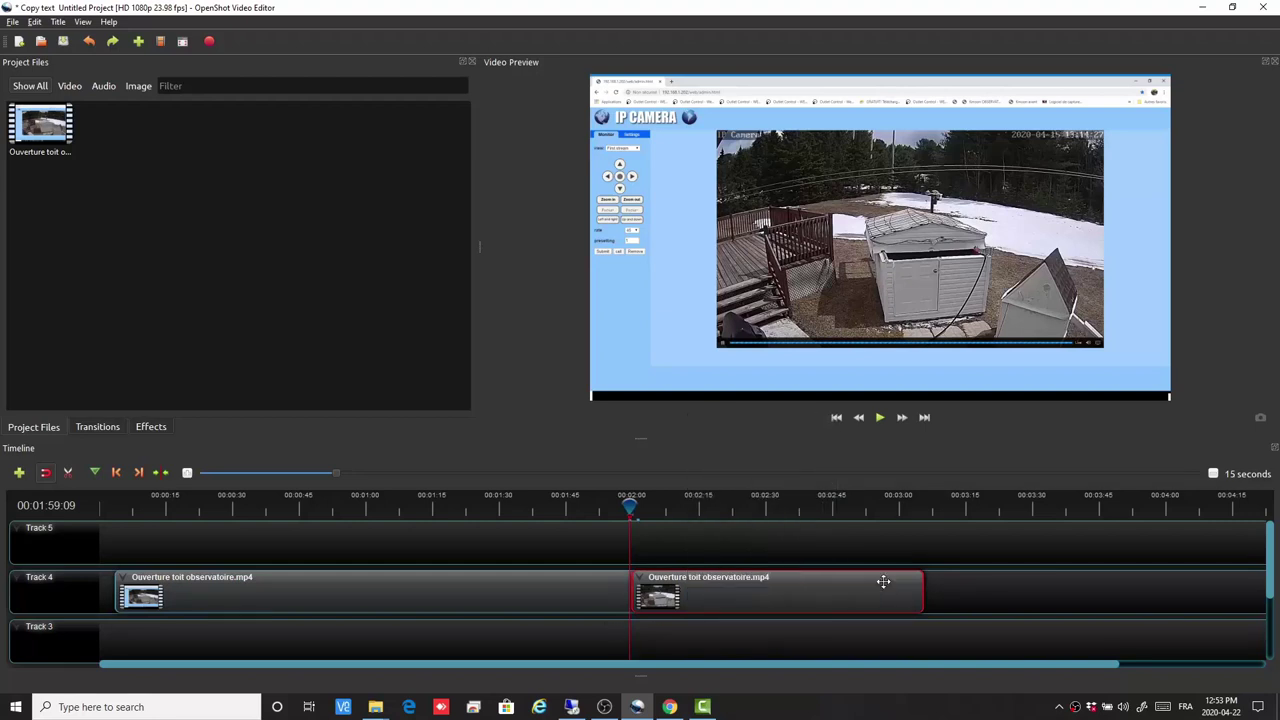
right_click(818, 596)
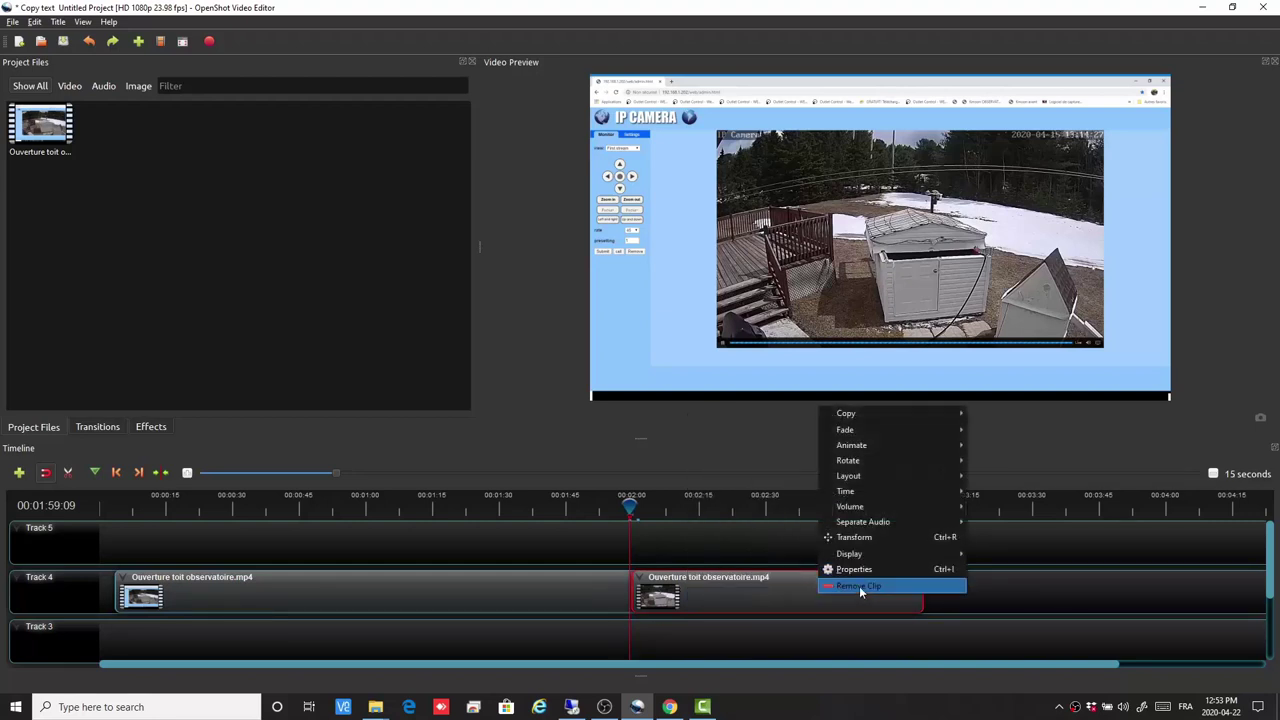
click(859, 586)
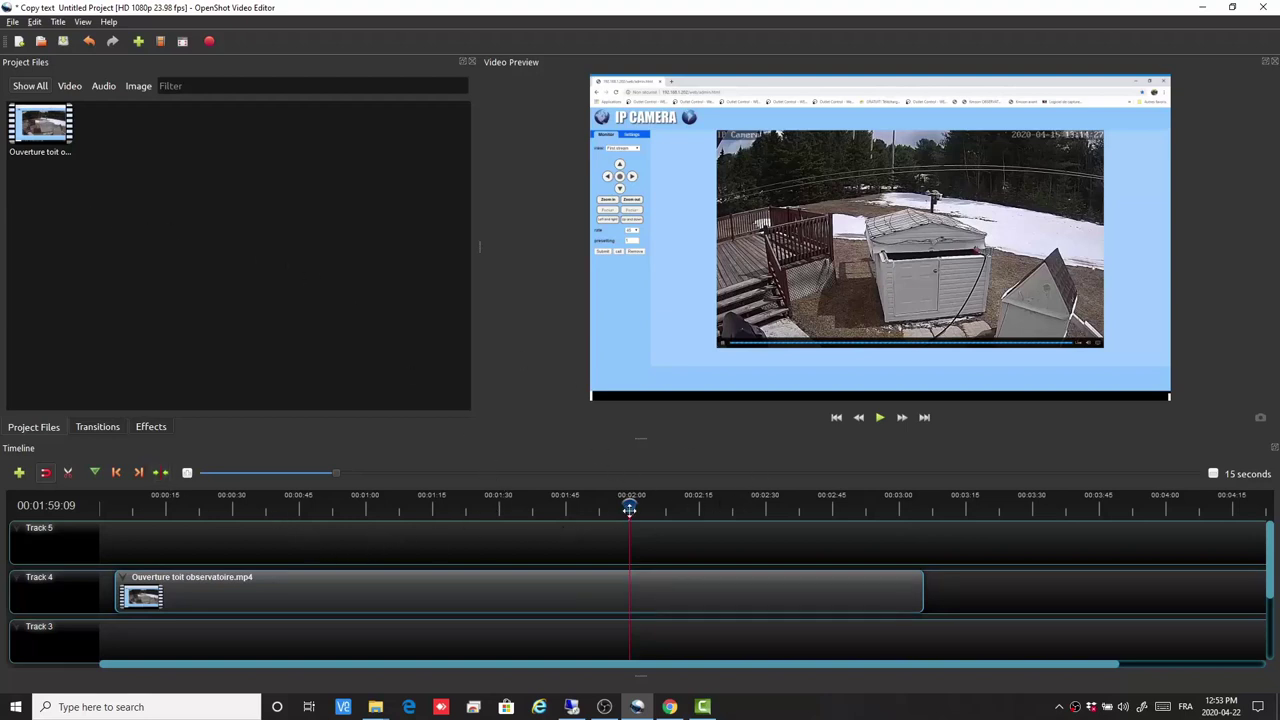
Slice the Track 4 clip at 00:01:59:09, keeping both sides, and move the right part to start at about 00:02:30.
key(ctrl+k)
drag(660, 585, 797, 582)
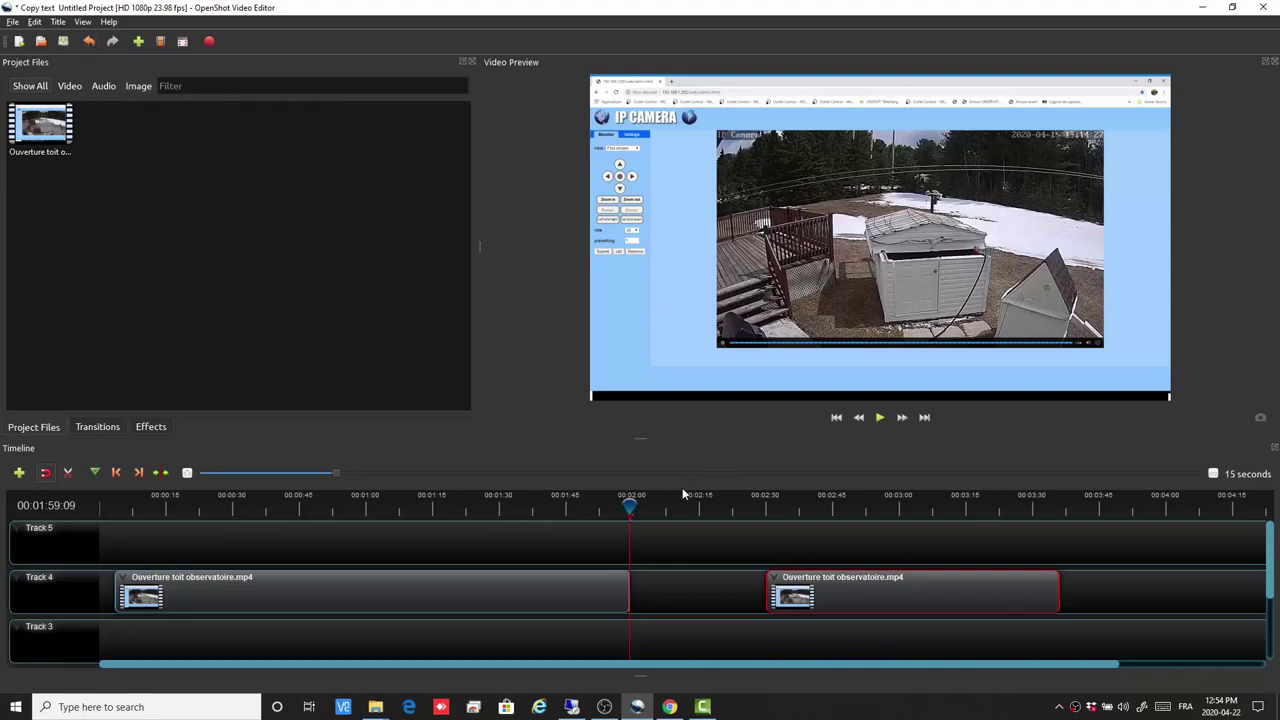
Extend the start of the second Track 4 clip back to about 00:02:22, scrubbing through its first seconds to check the image.
drag(762, 590, 761, 591)
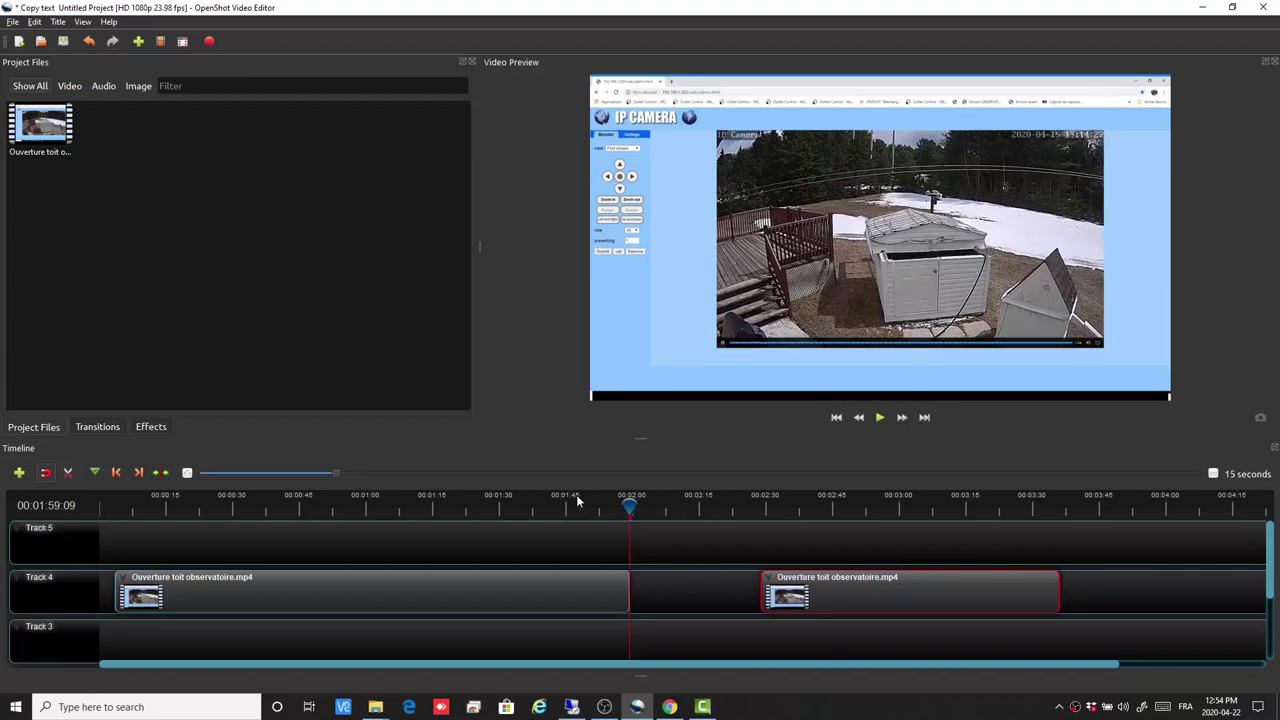
drag(631, 506, 668, 506)
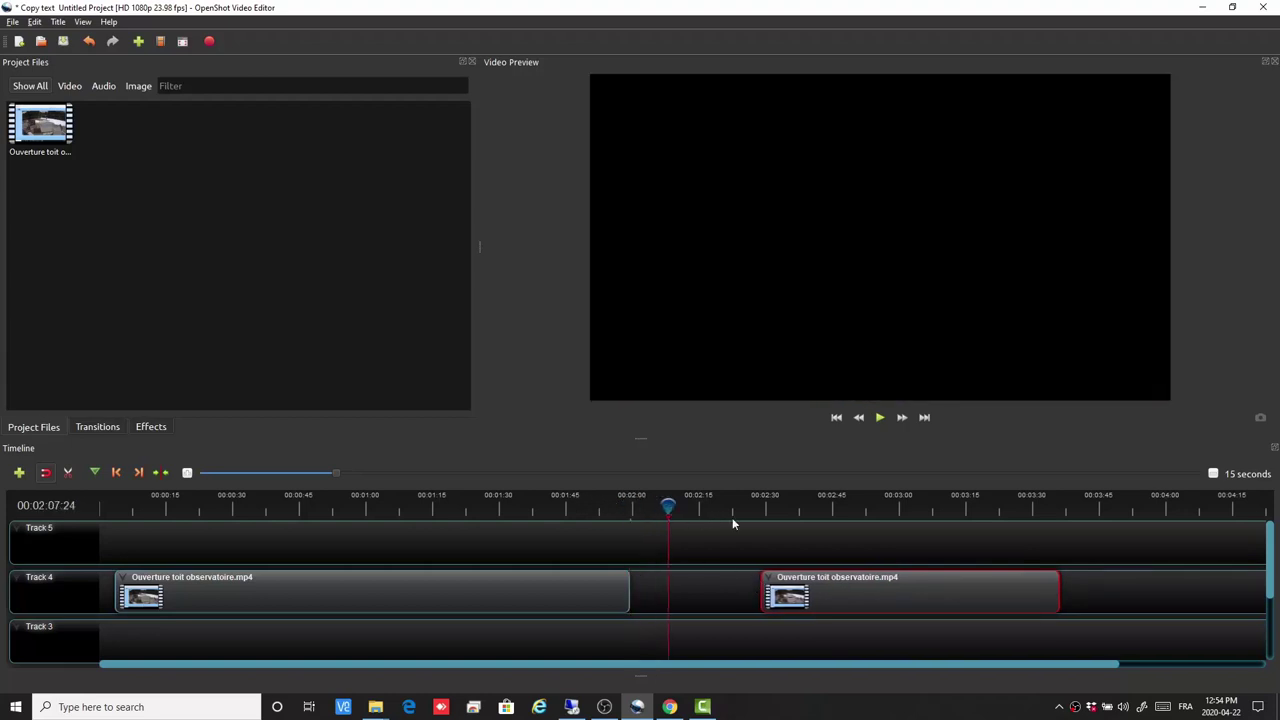
click(795, 507)
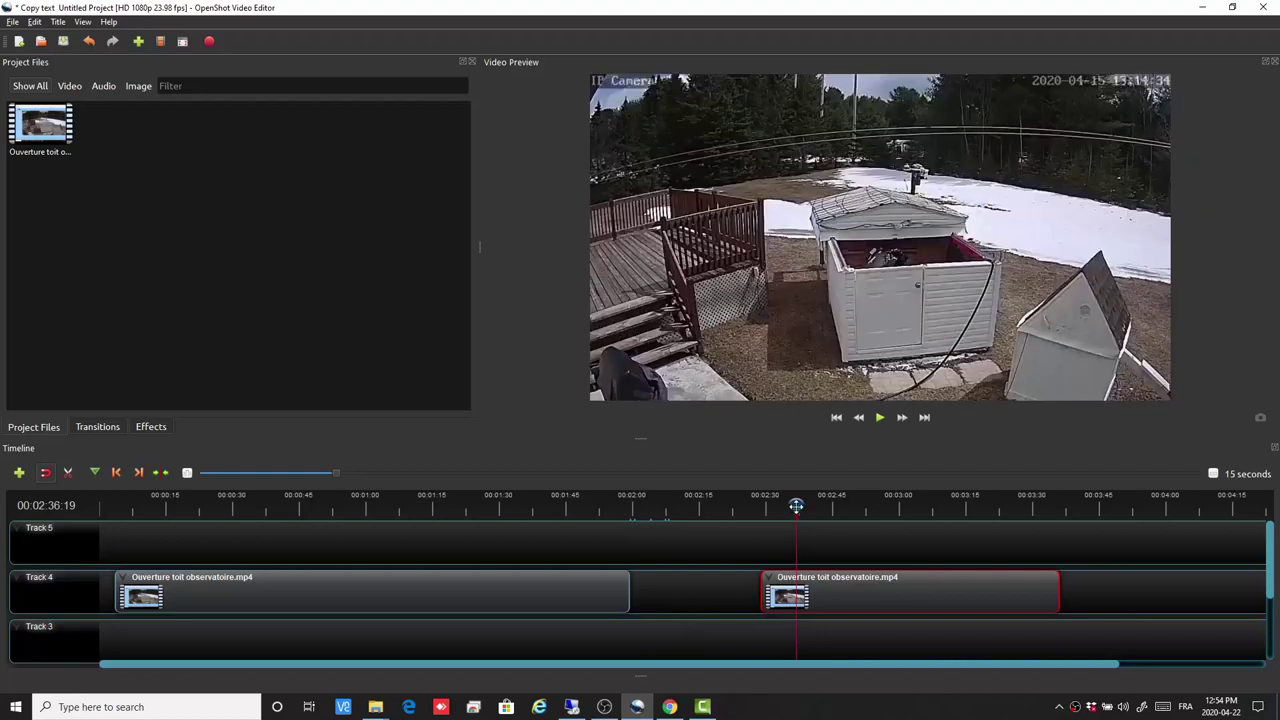
drag(793, 507, 763, 514)
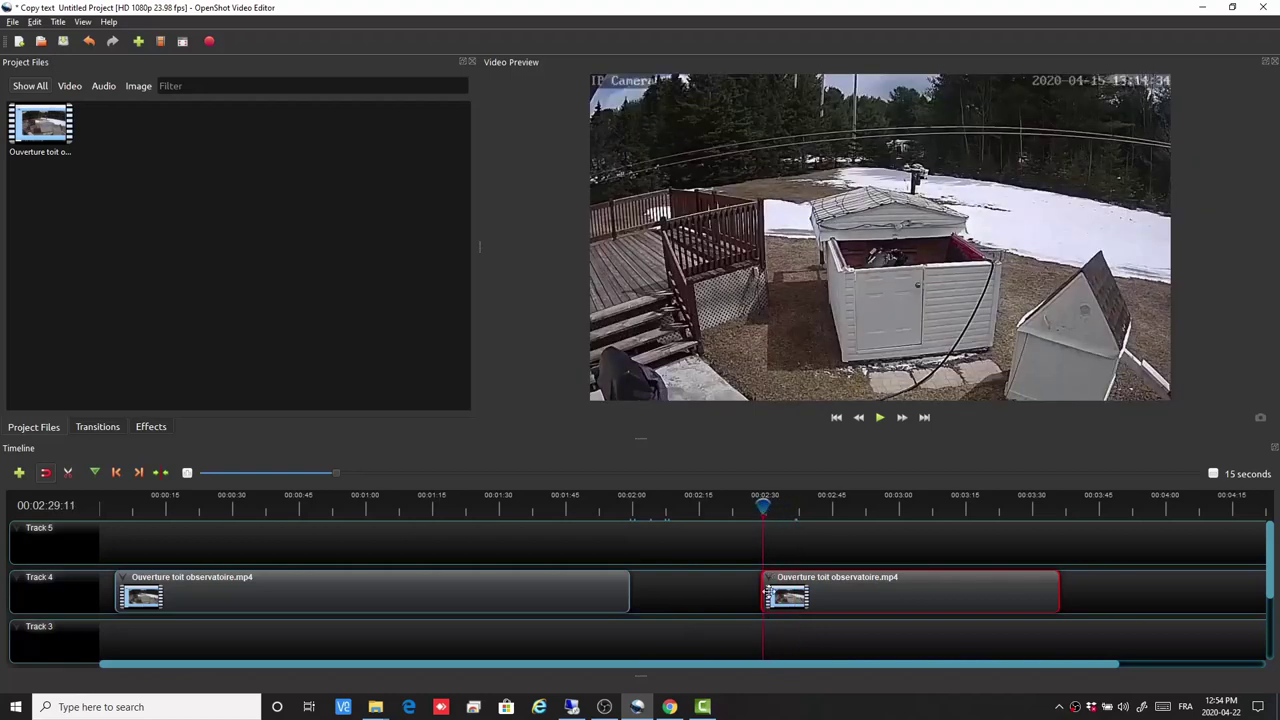
drag(762, 596, 729, 597)
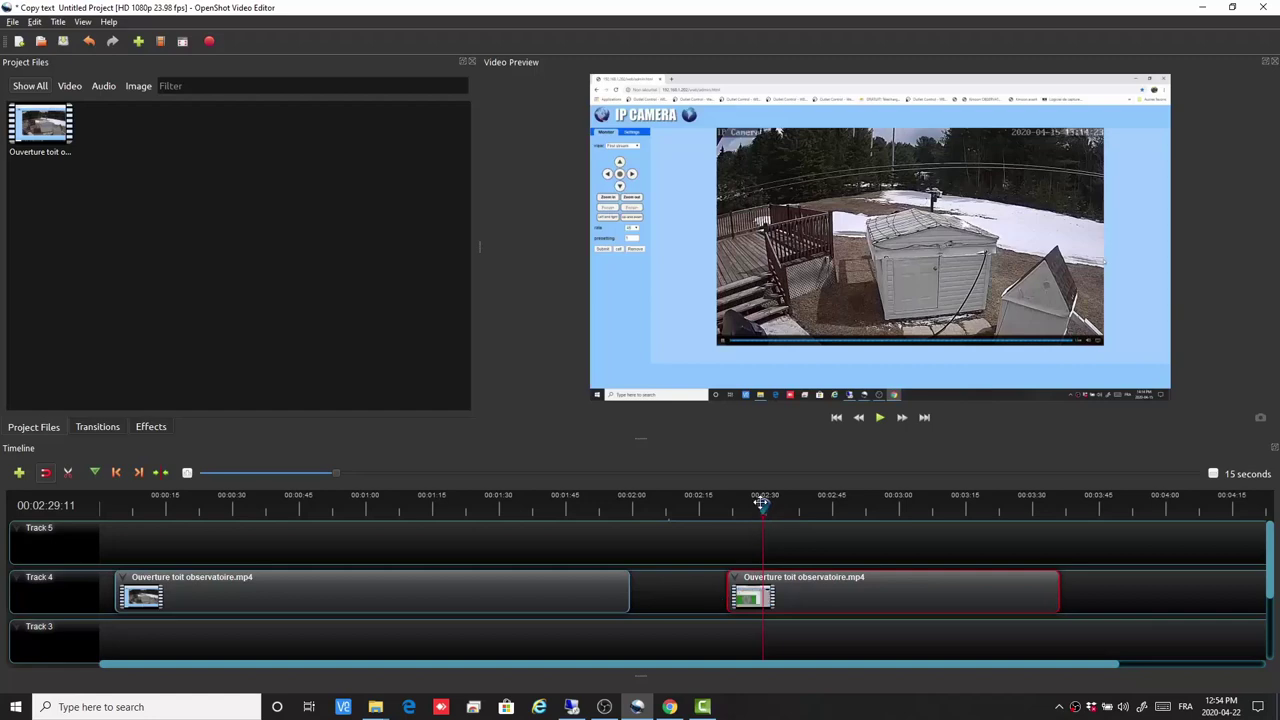
Set the playhead to 00:02:29:25 and trim the start of the second Track 4 clip to it.
click(761, 507)
drag(761, 507, 766, 511)
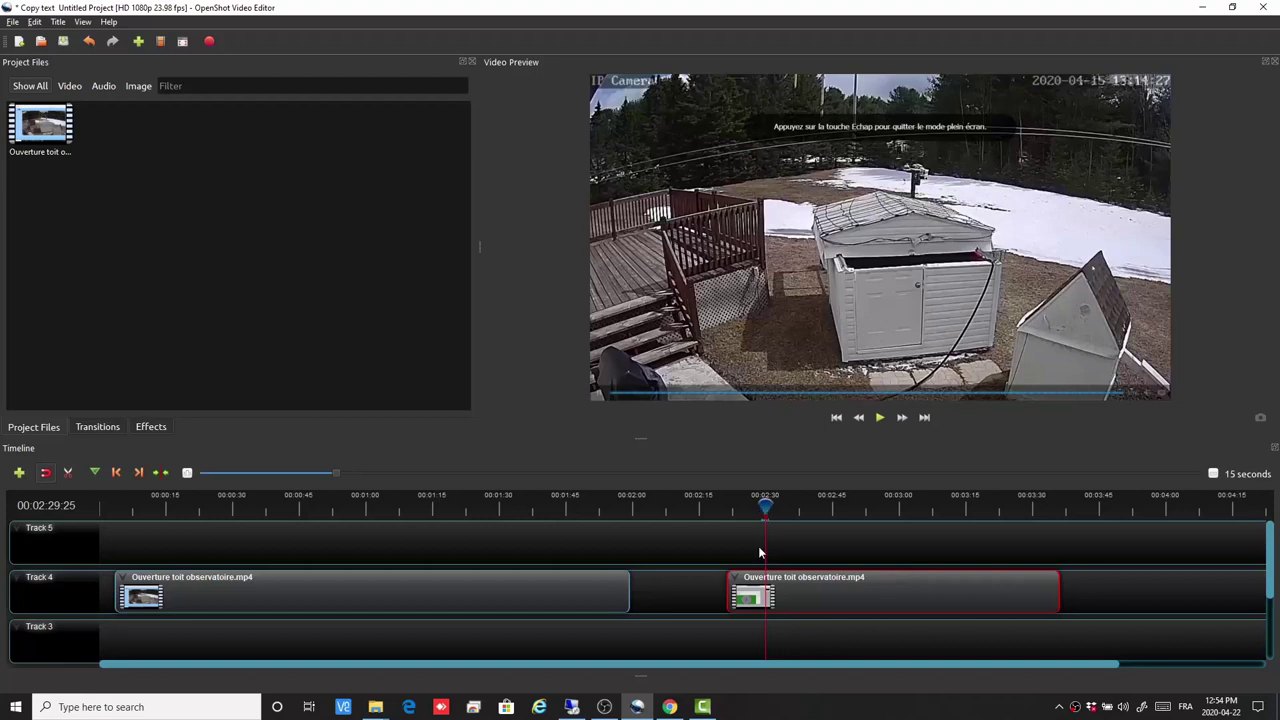
drag(728, 587, 767, 582)
Set the playhead to 00:02:29:04 and play across the start of the second clip.
click(765, 507)
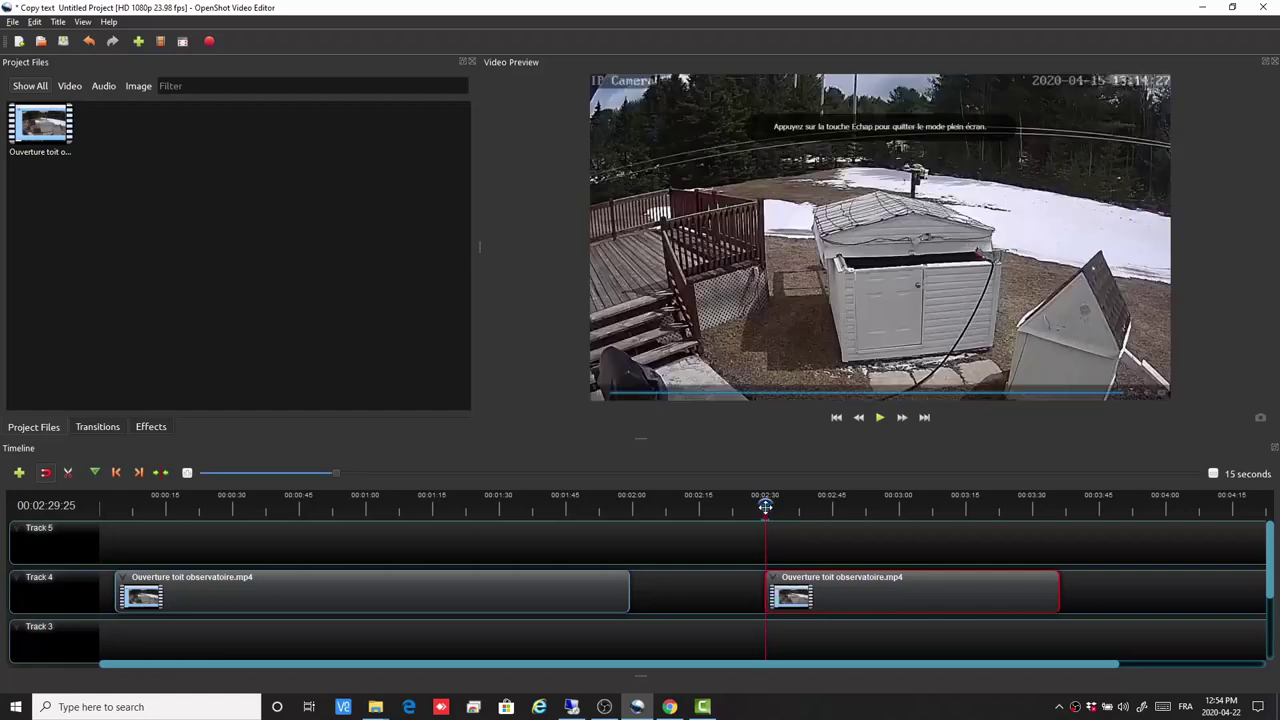
drag(765, 507, 762, 507)
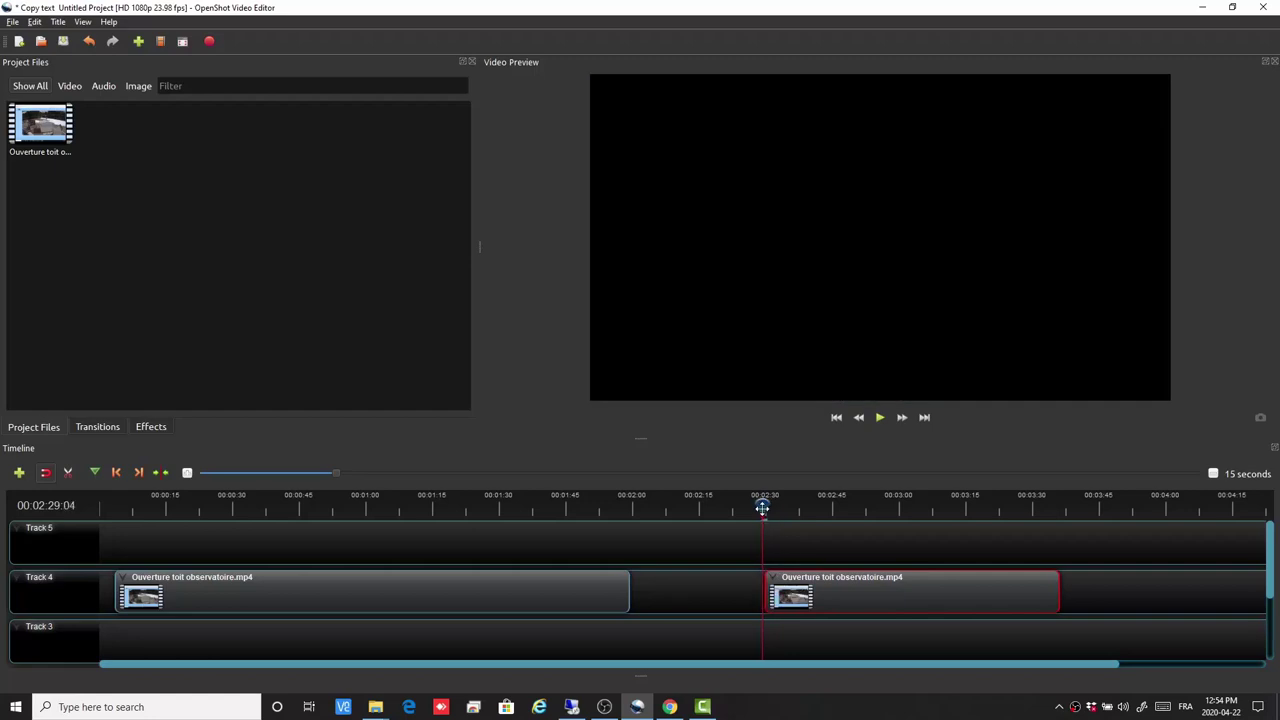
click(879, 419)
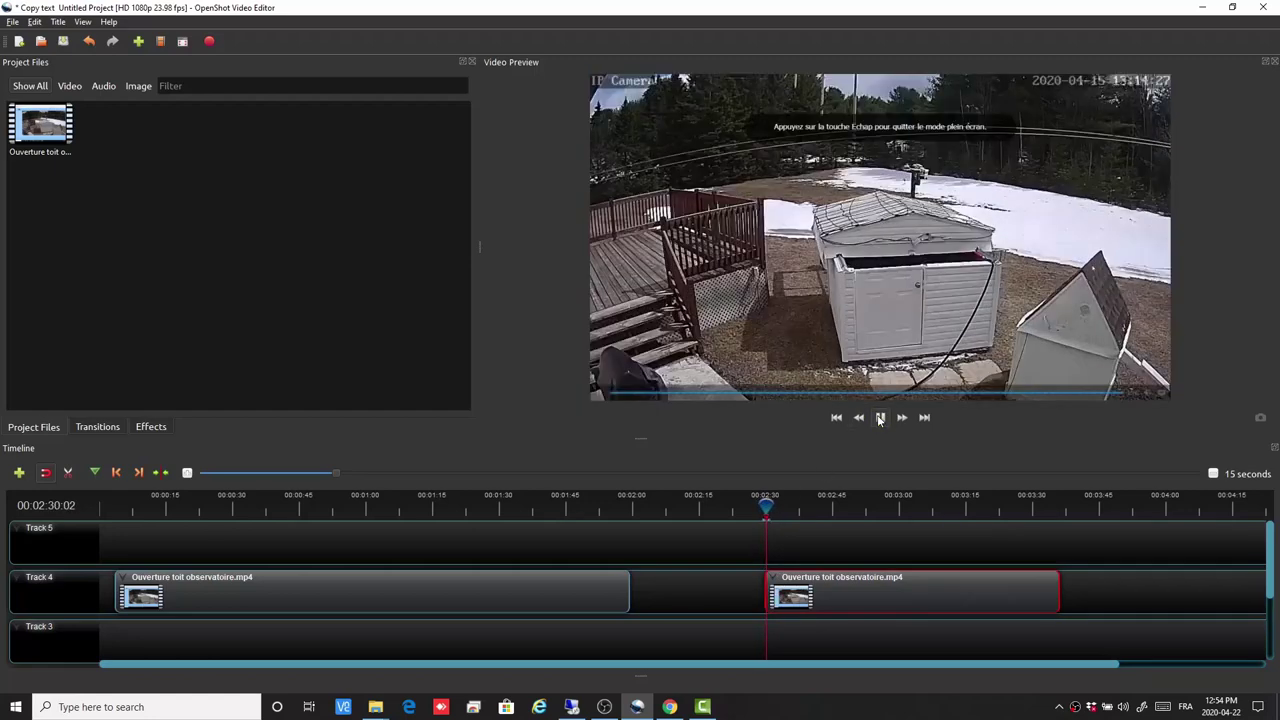
Trim slightly more off the start of the second Track 4 clip and play it from 00:02:29:11 to check the cut.
click(766, 507)
drag(766, 507, 762, 507)
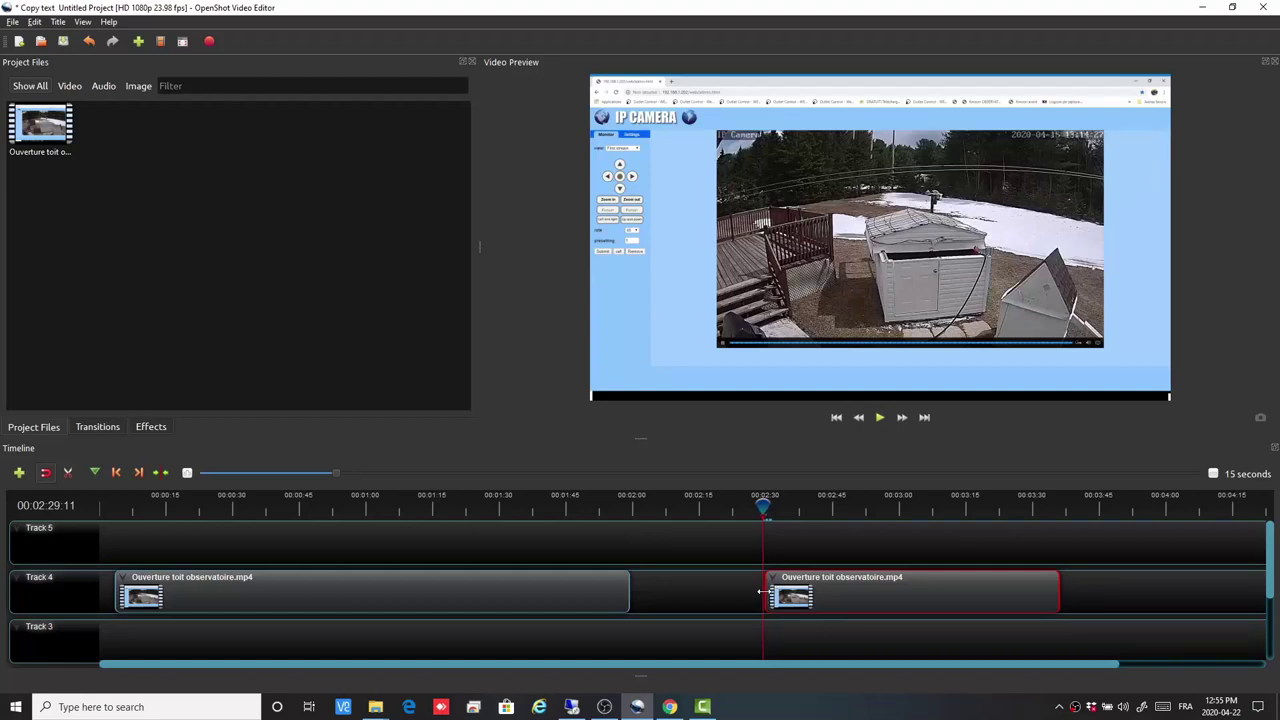
drag(762, 594, 765, 594)
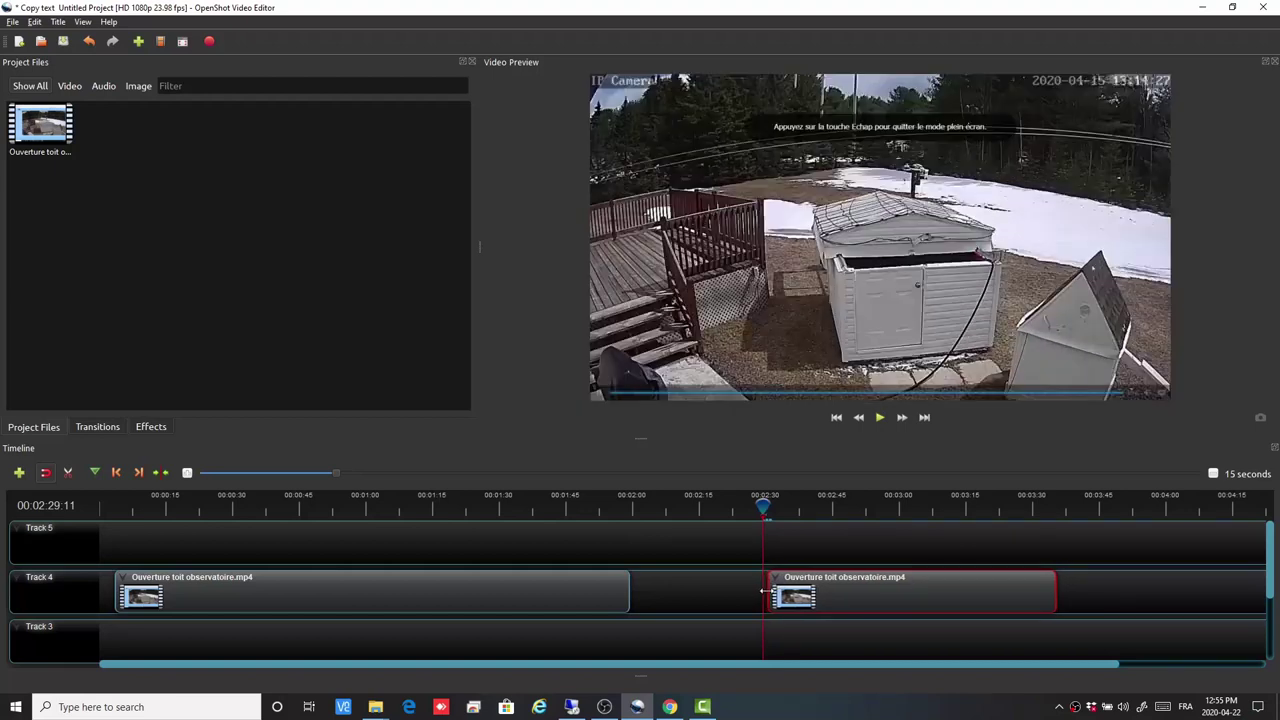
click(880, 417)
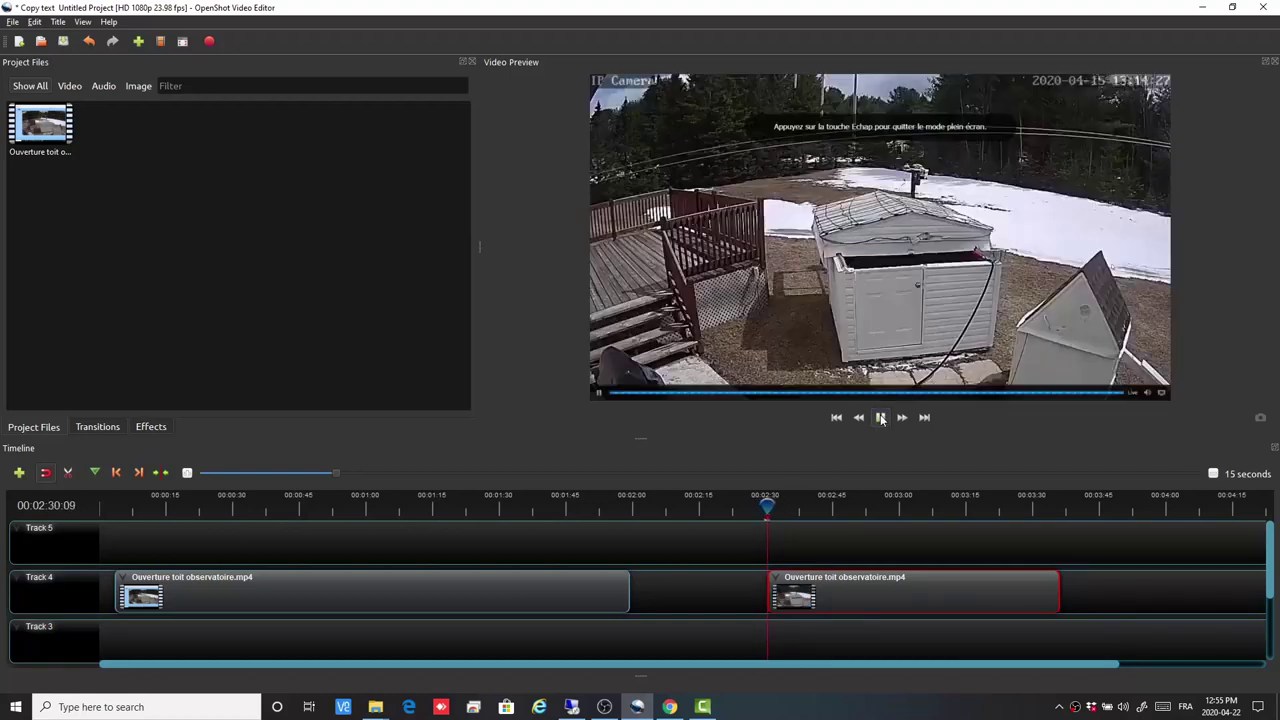
click(880, 417)
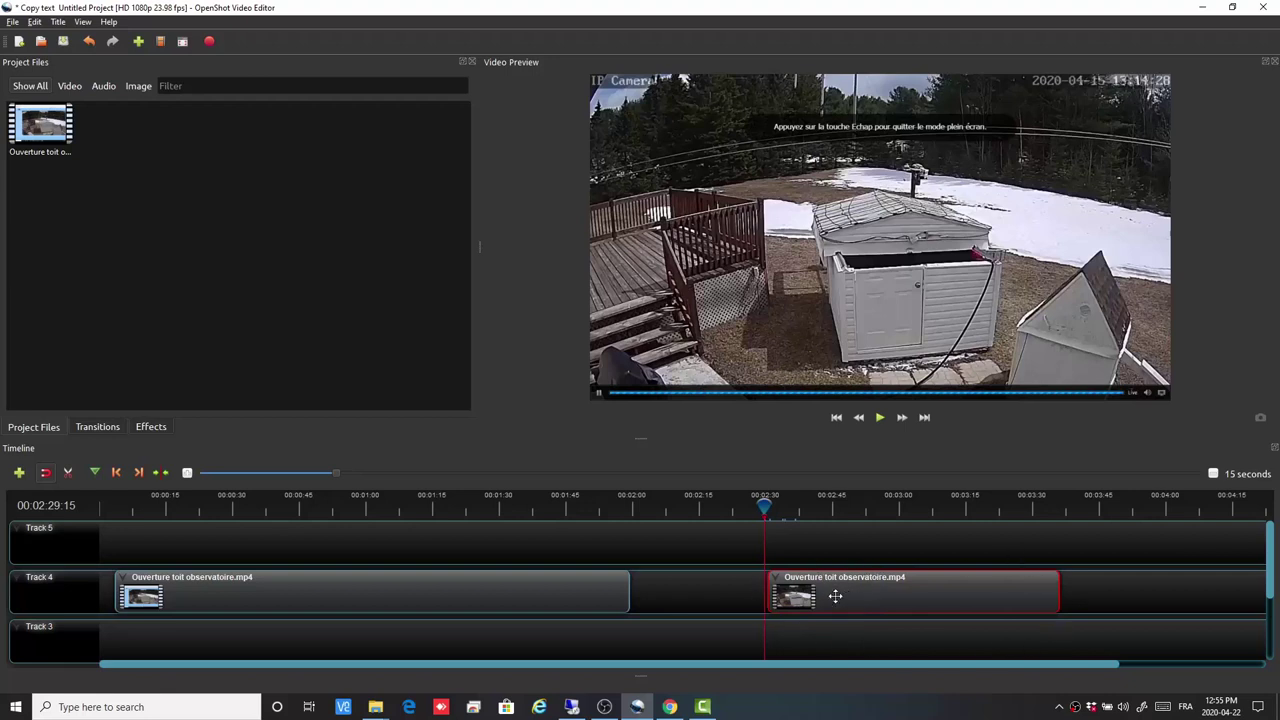
Separate the audio of the second Track 4 clip into a single clip with all channels.
right_click(838, 600)
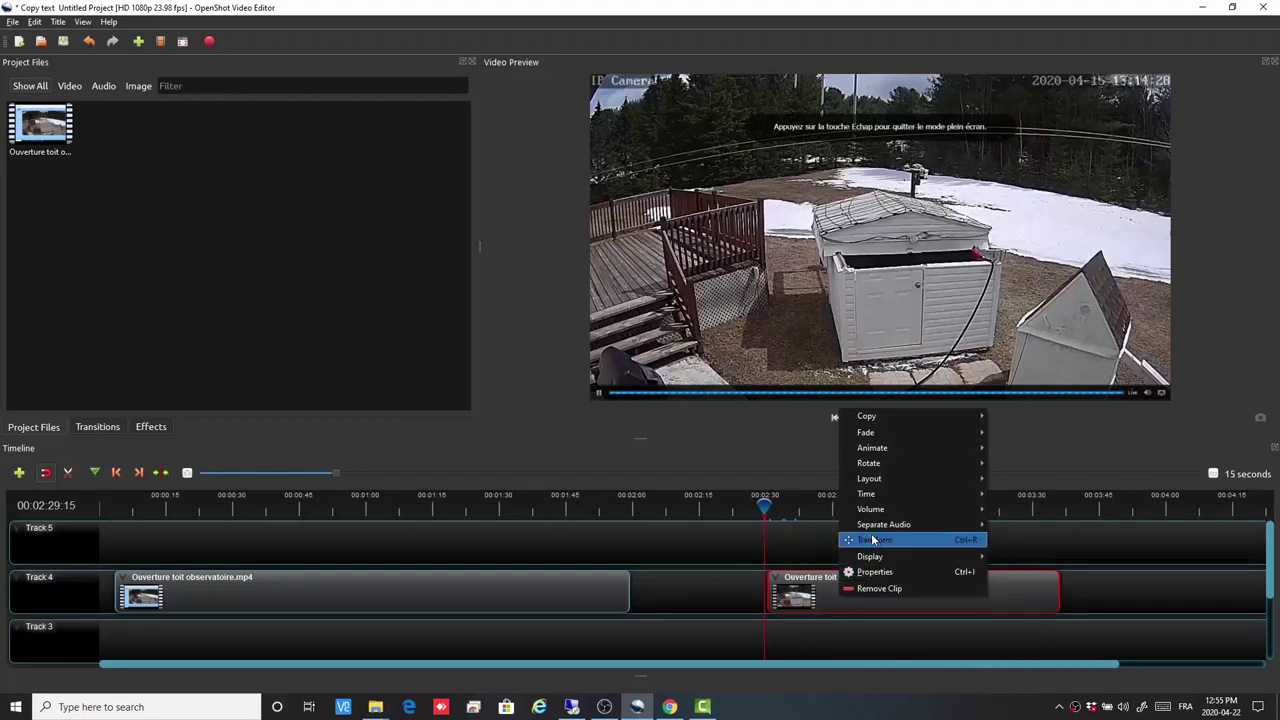
mouse_move(864, 523)
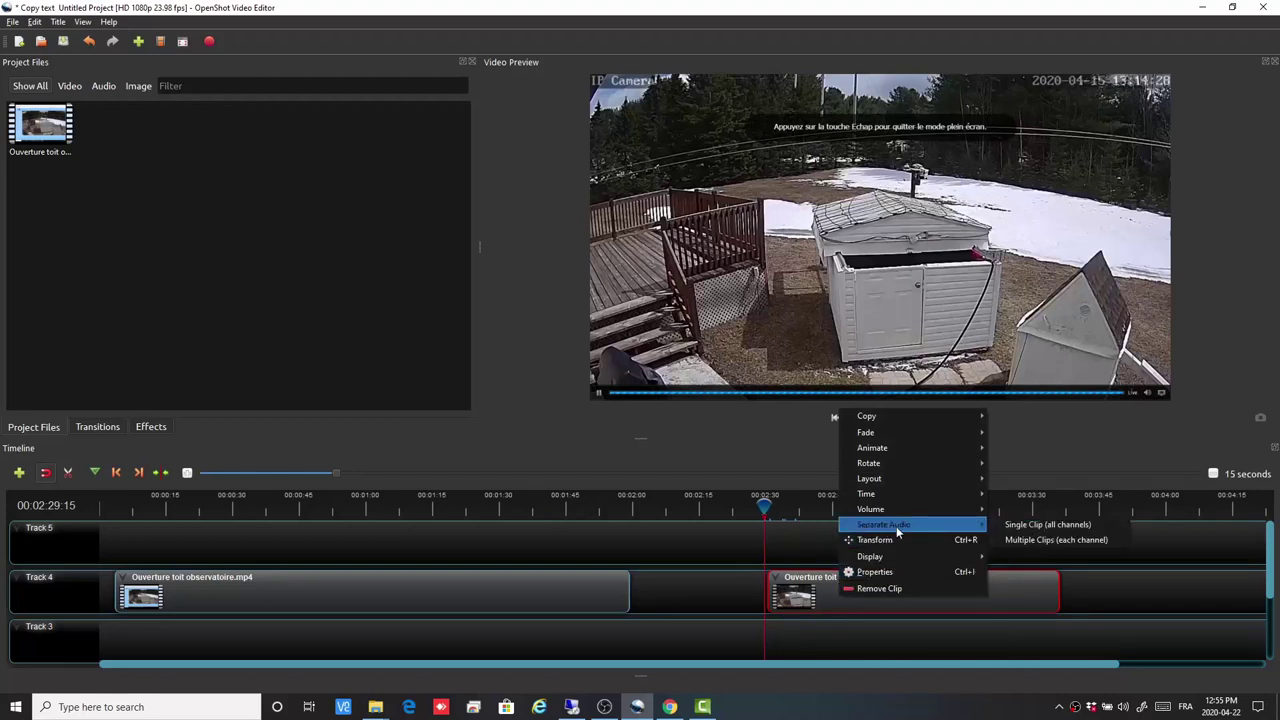
click(1026, 525)
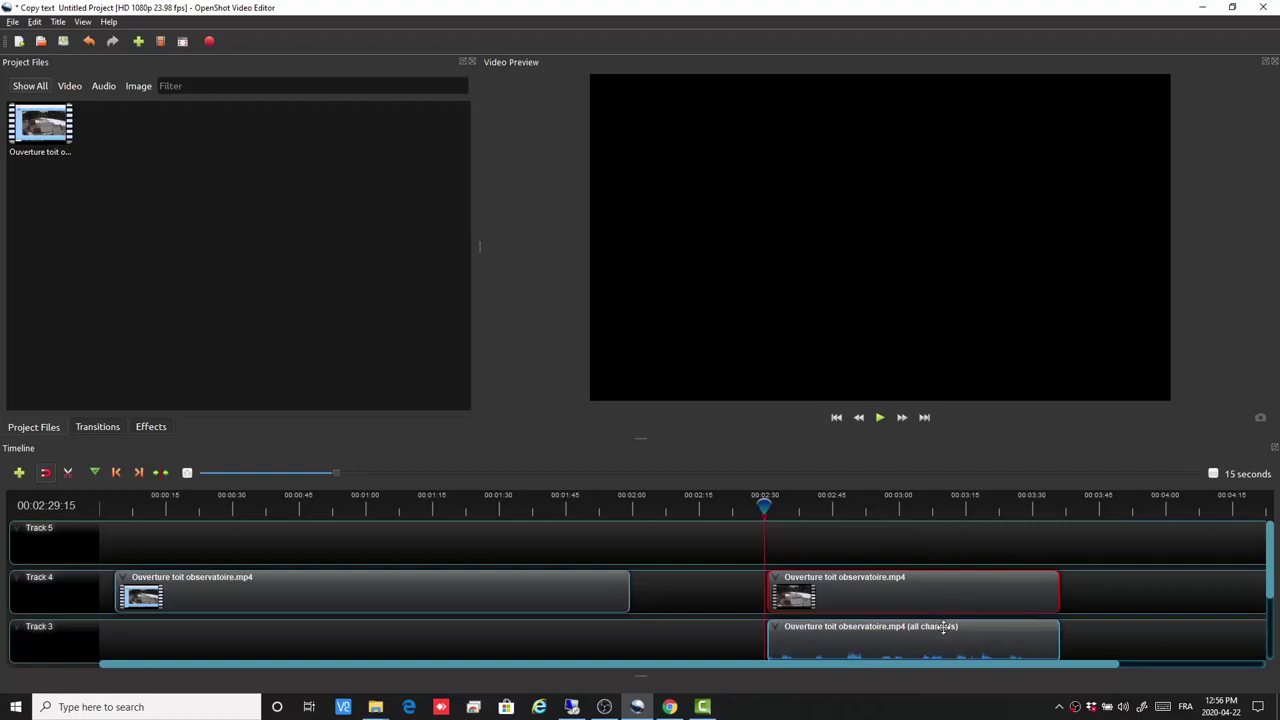
Remove the separated audio clip from Track 3.
click(926, 636)
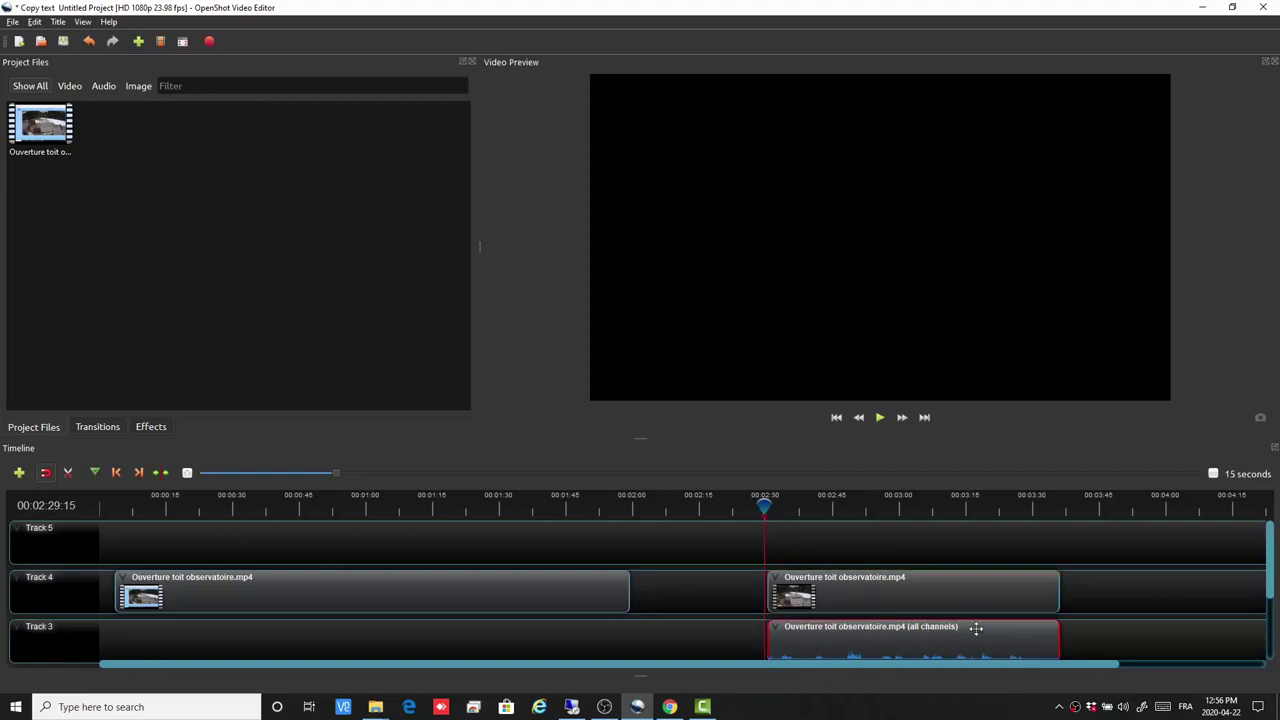
right_click(960, 633)
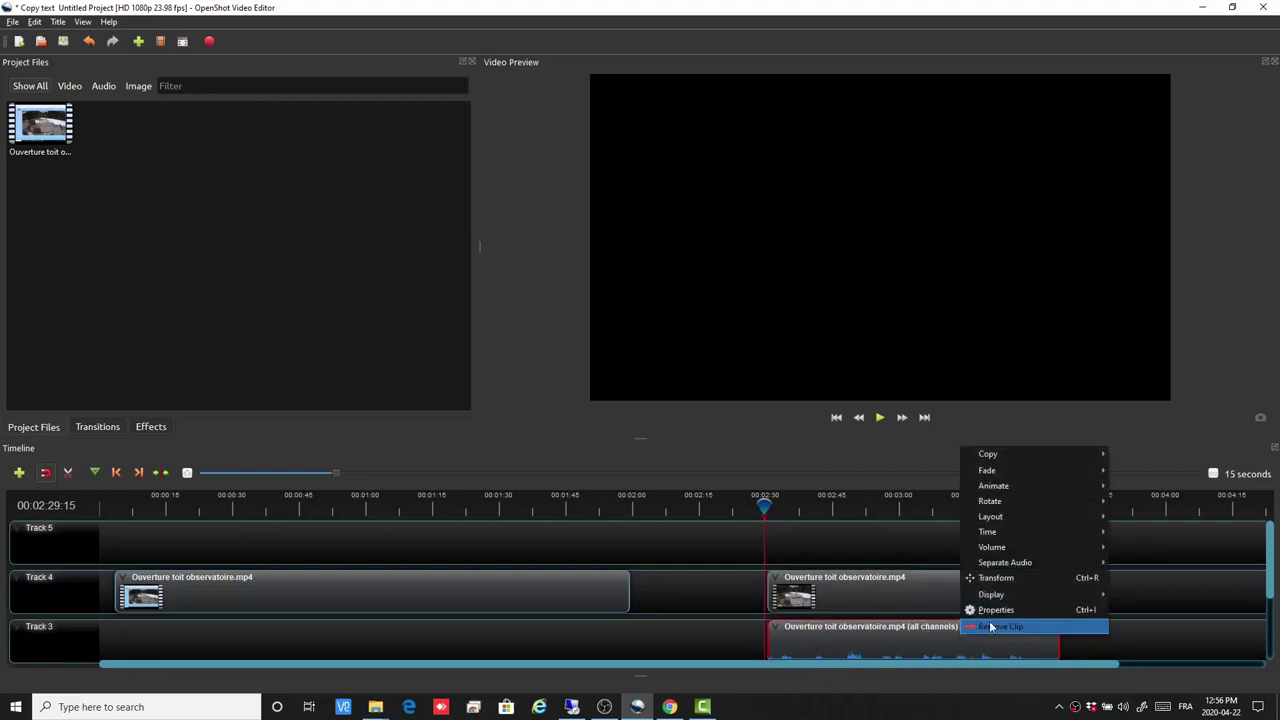
click(1002, 627)
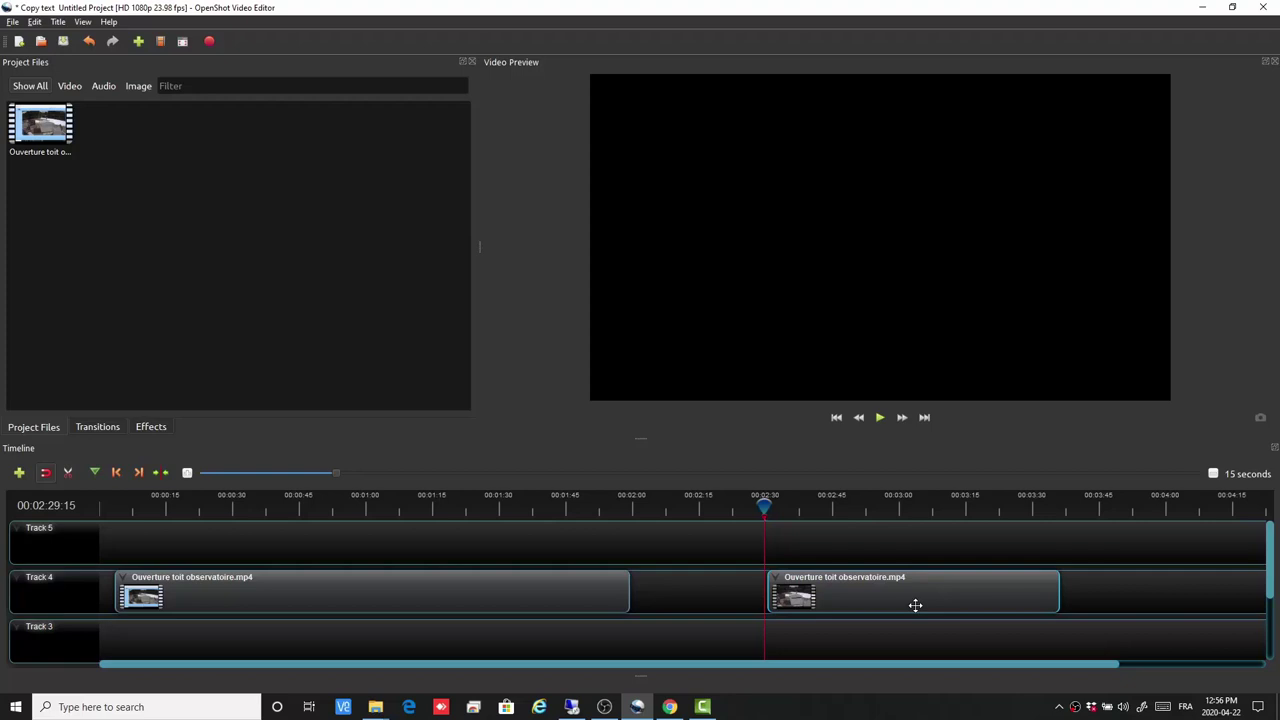
Move both Track 4 clips so the first starts at the timeline's beginning and the second follows it without a gap.
drag(915, 605, 774, 620)
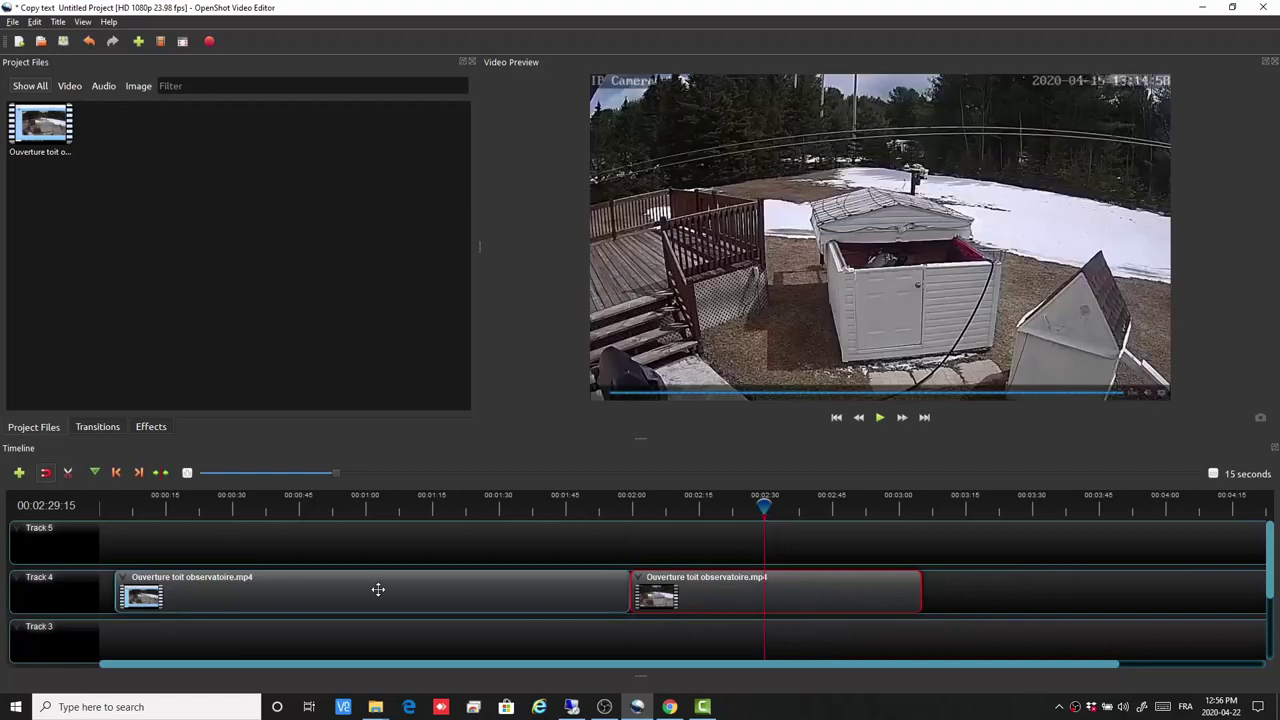
drag(377, 589, 303, 597)
mouse_move(740, 591)
mouse_down()
mouse_move(711, 591)
mouse_move(749, 591)
mouse_move(727, 591)
mouse_up()
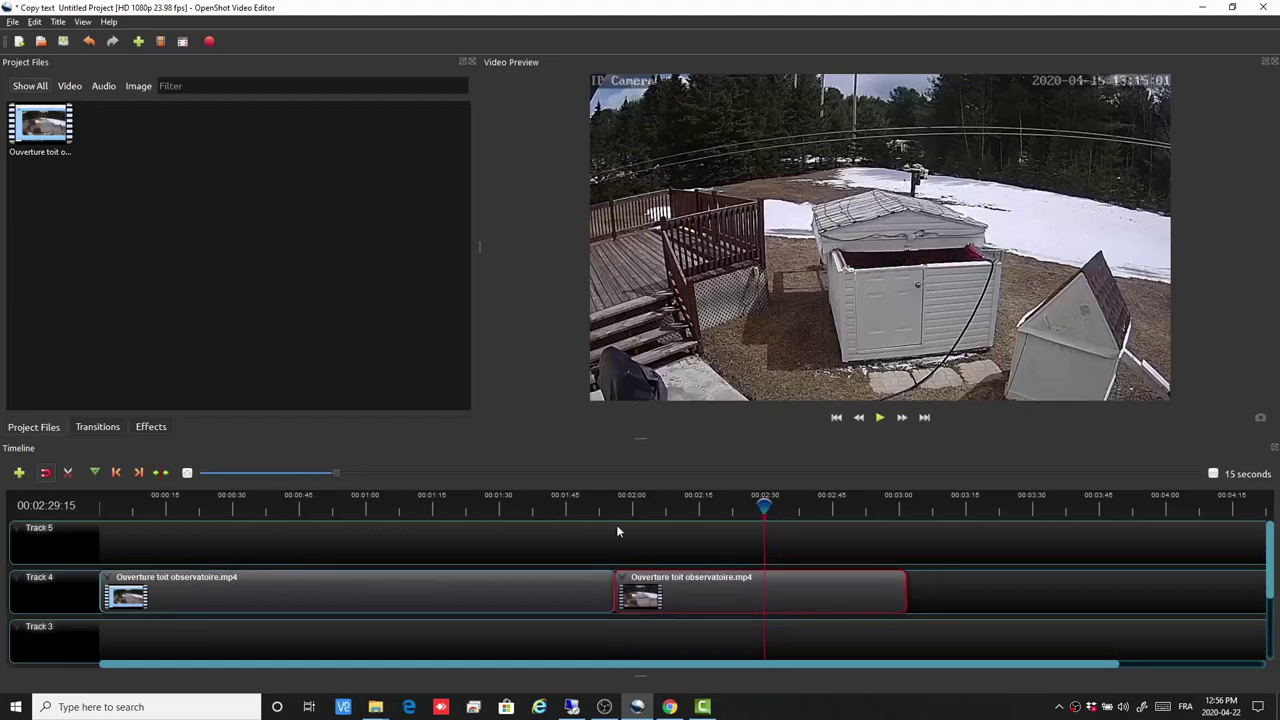
Return the playhead to the start of the timeline and play the joined clips.
click(723, 505)
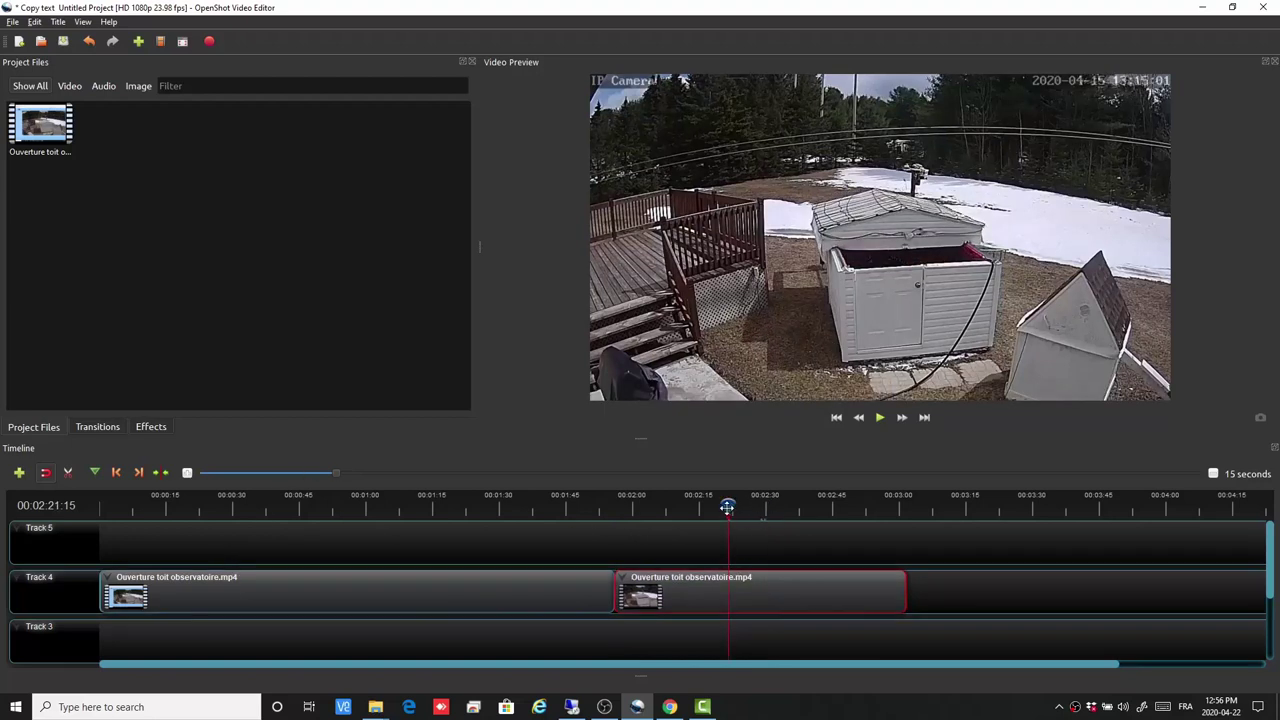
click(835, 418)
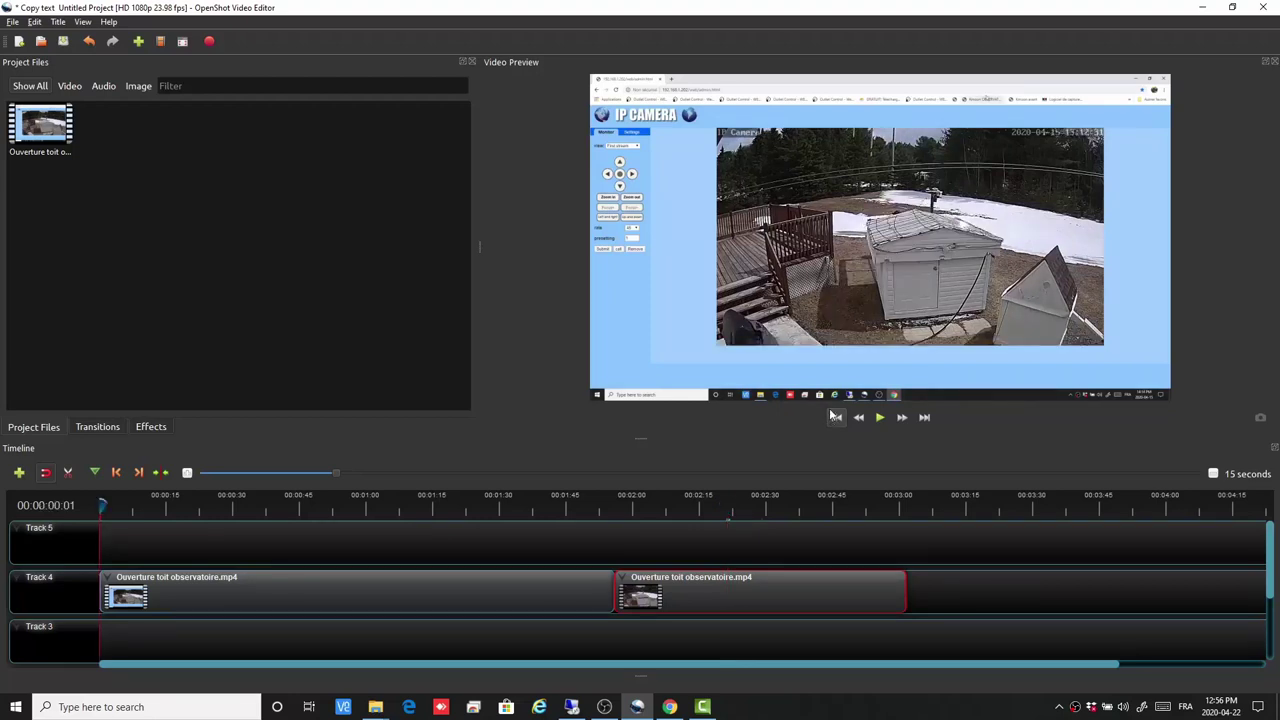
click(880, 418)
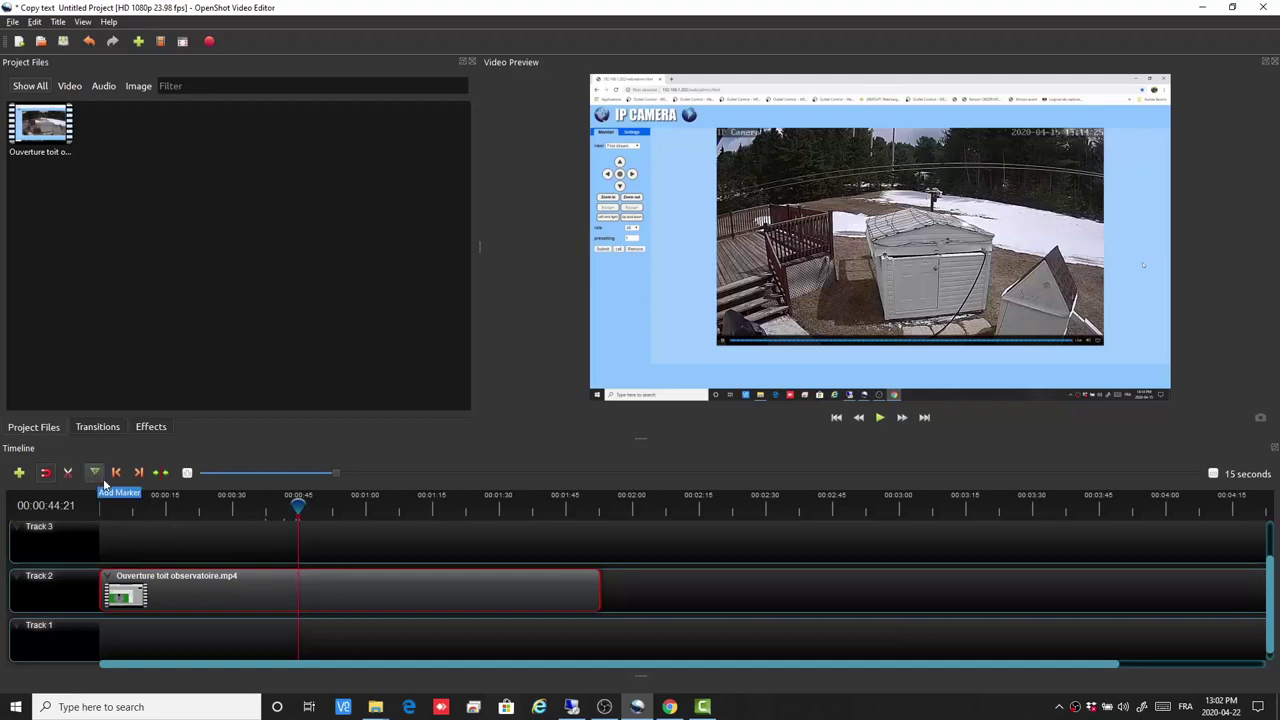
Scrub the Track 2 clip around the switch to the full-screen camera view, ending at 00:00:45:08.
click(288, 510)
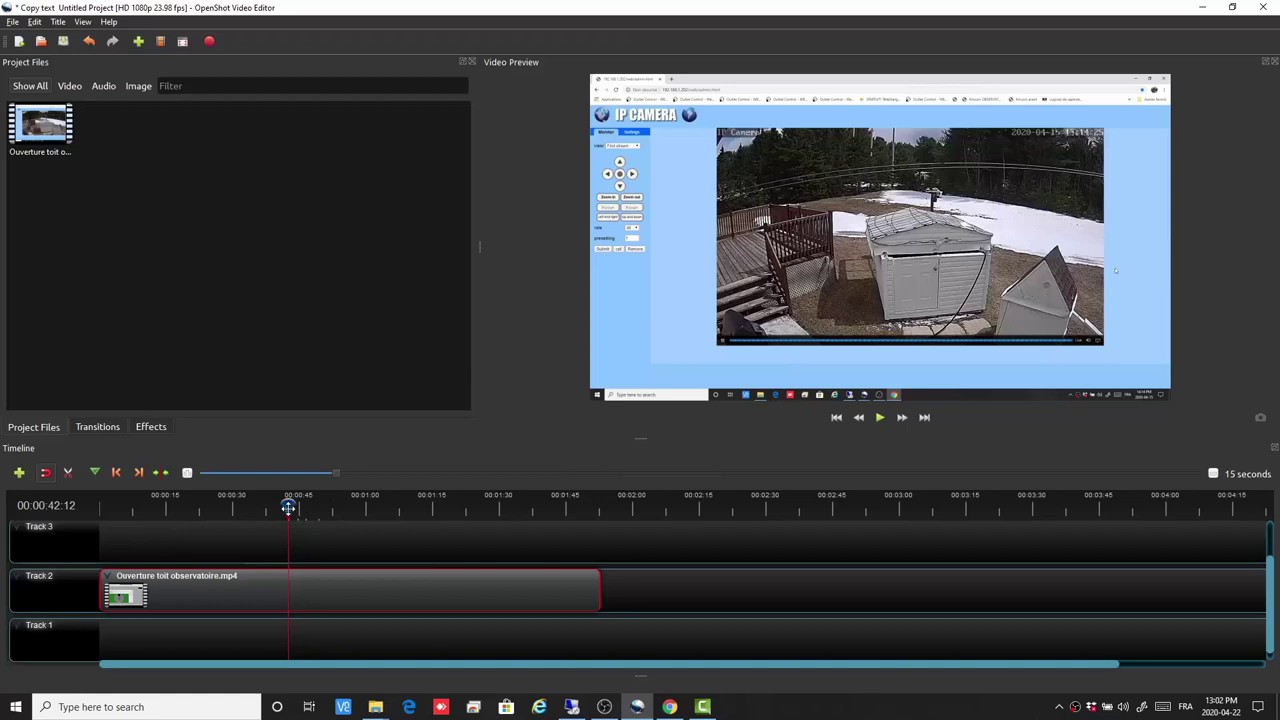
drag(289, 508, 331, 513)
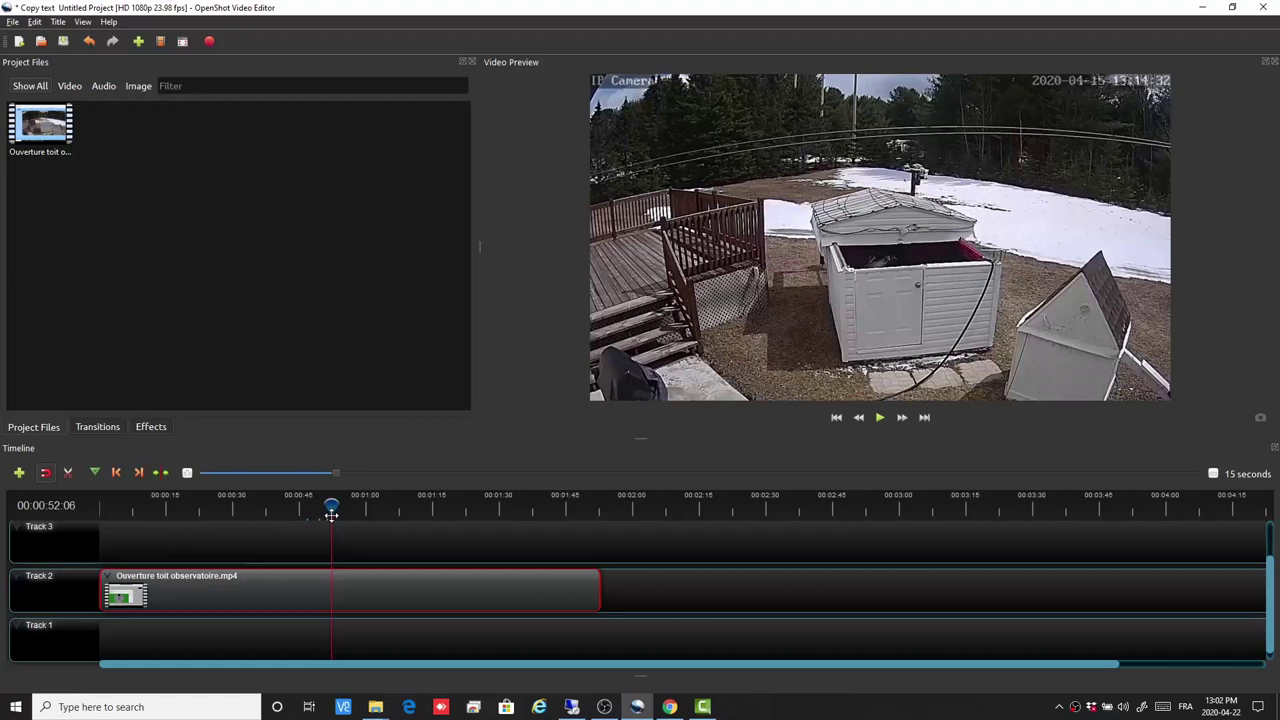
drag(331, 513, 300, 511)
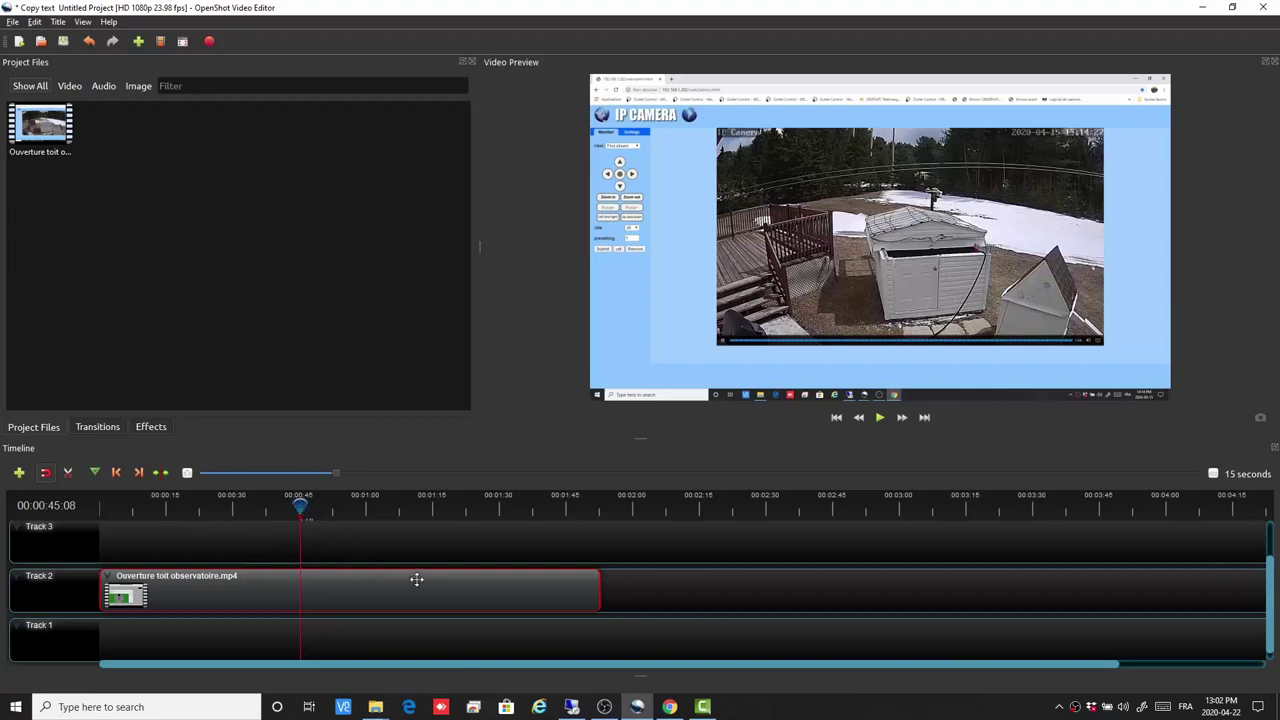
Step frame by frame to the start of the full-screen camera view at 00:00:46:17 and add a marker there.
key(Right)
key(Right)
key(Right)
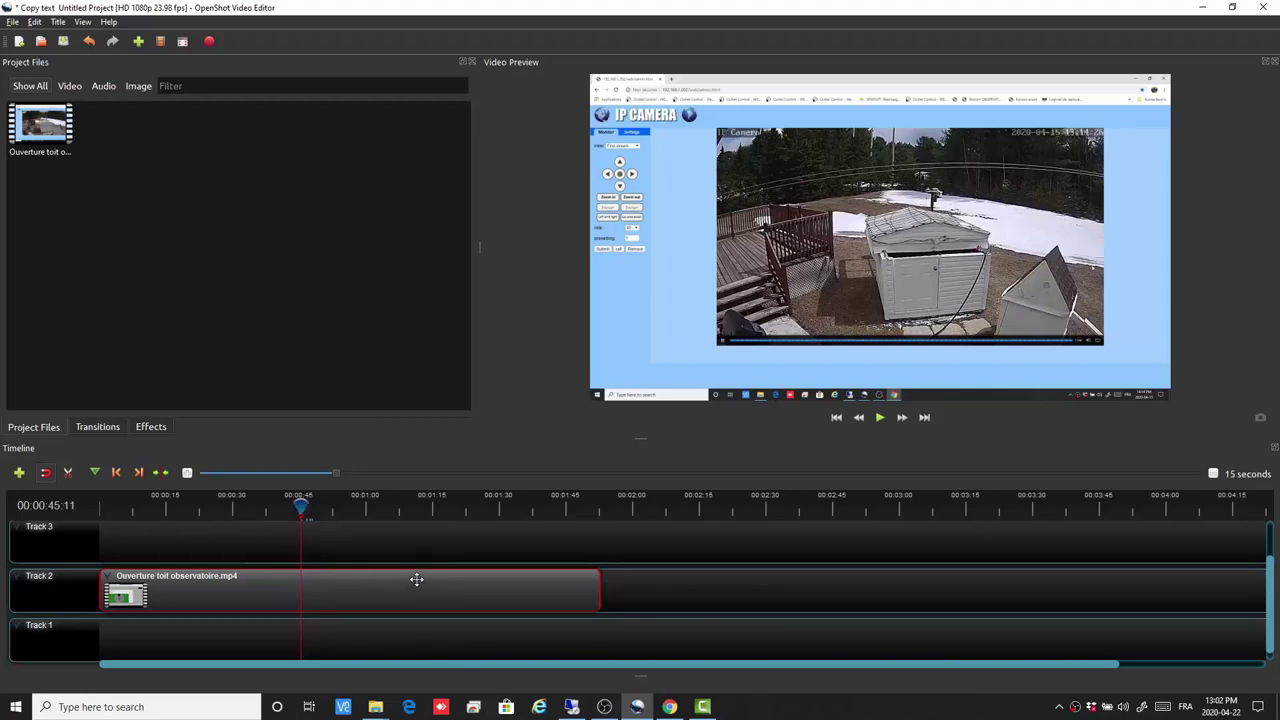
key(Right)
key(Right)
key(Right)
key(Right)
key(Right)
key(Right)
key(Right)
key(Right)
key(Right)
key(Right)
key(Right)
key(Right)
key(Right)
key(Right)
key(Right)
key(Right)
key(Right)
key(Right)
key(Right)
key(Right)
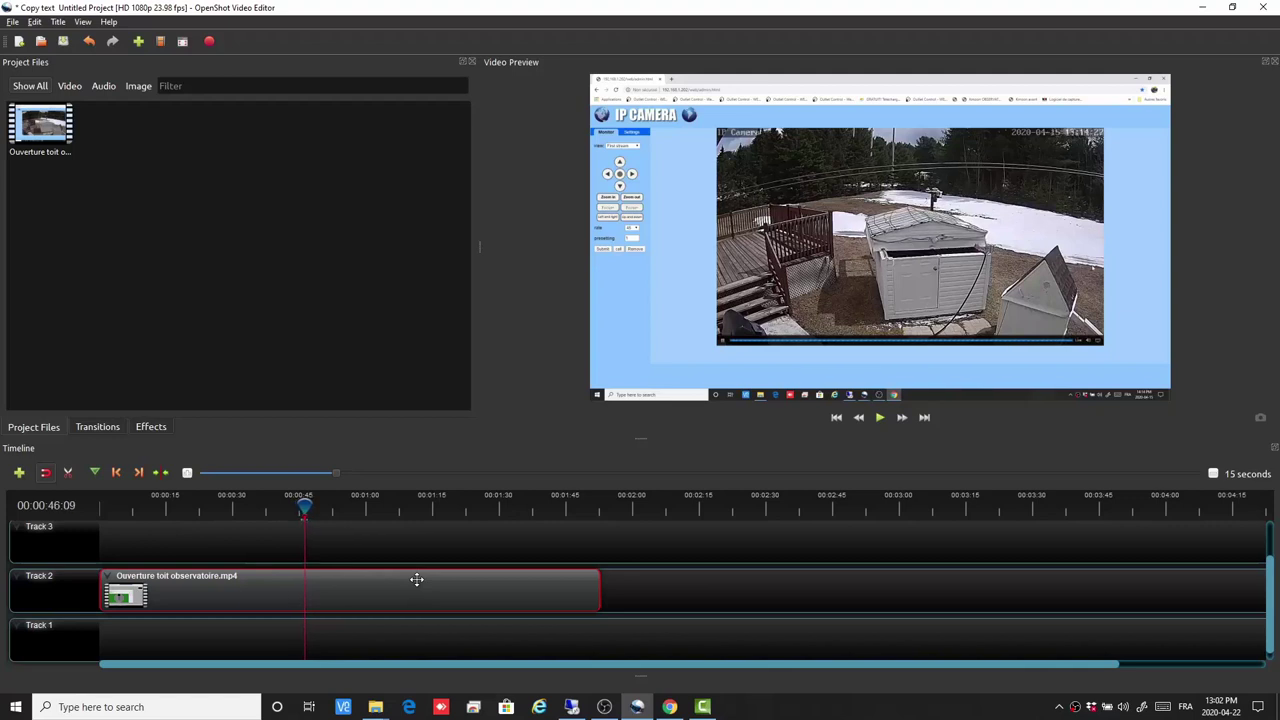
key(Right)
key(Right)
key(Right)
key(Right)
key(Right)
key(Right)
key(Right)
key(Right)
key(Right)
key(Right)
key(Right)
key(Right)
key(Right)
key(Right)
key(Right)
key(Right)
key(Right)
key(Right)
key(Right)
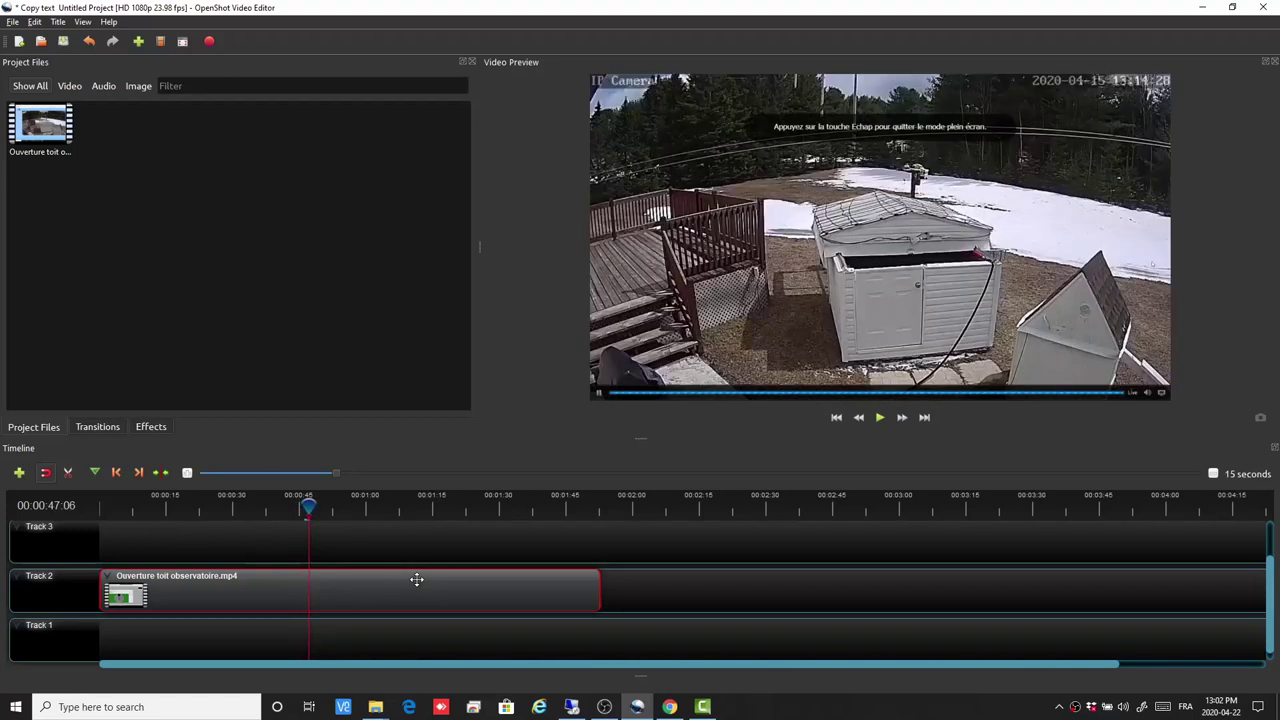
key(Left)
key(Left)
key(Left)
key(Left)
key(Left)
key(Left)
key(Left)
key(Left)
key(Left)
key(Left)
key(Left)
key(Left)
key(Left)
key(Left)
key(Left)
key(Right)
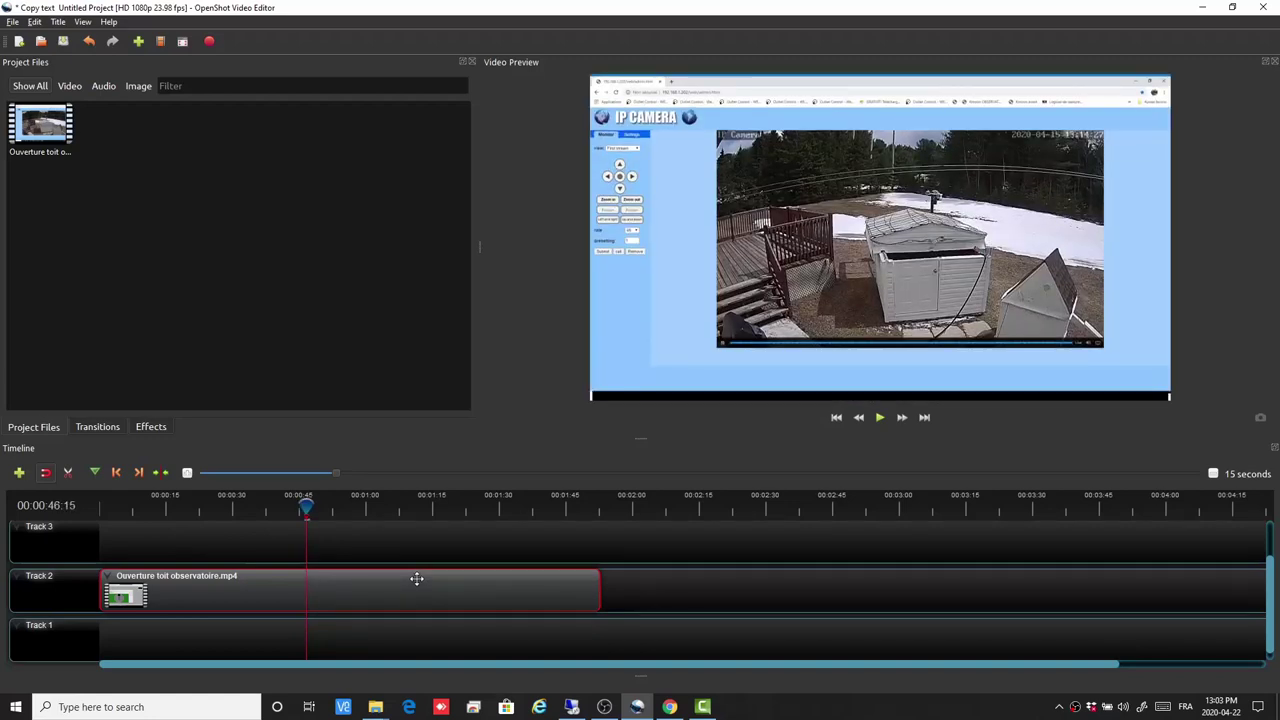
key(Right)
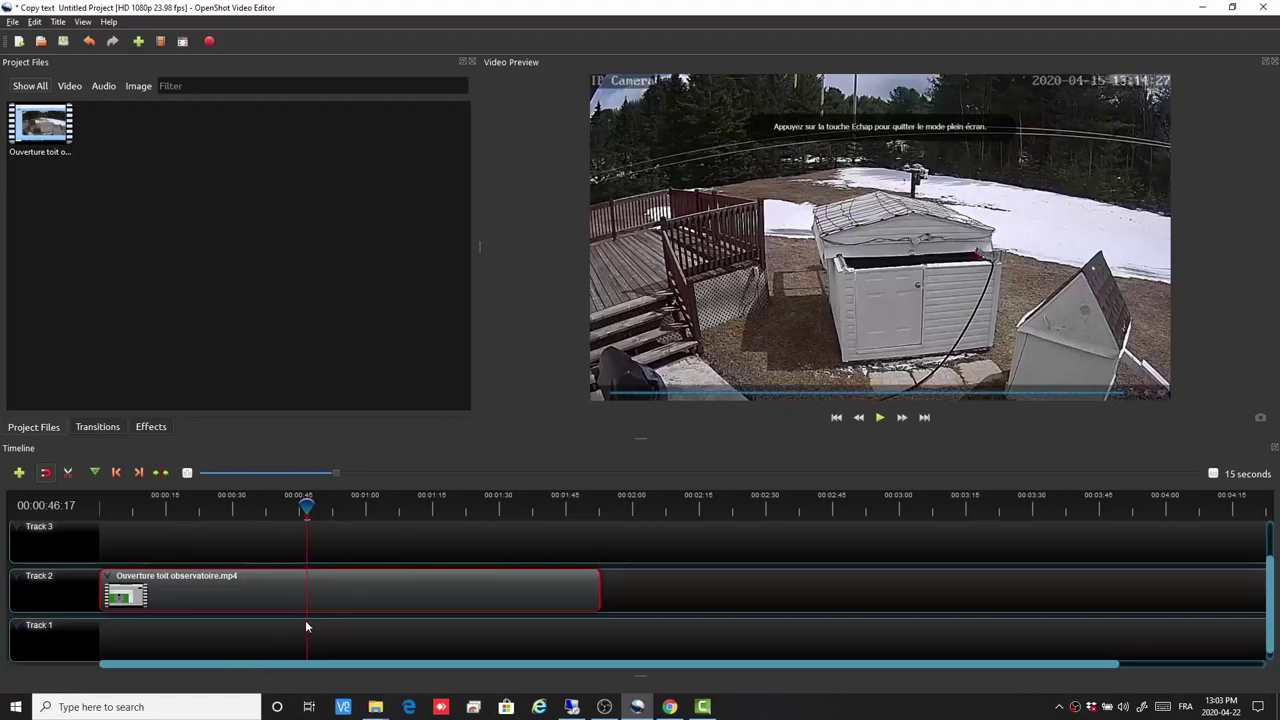
key(Left)
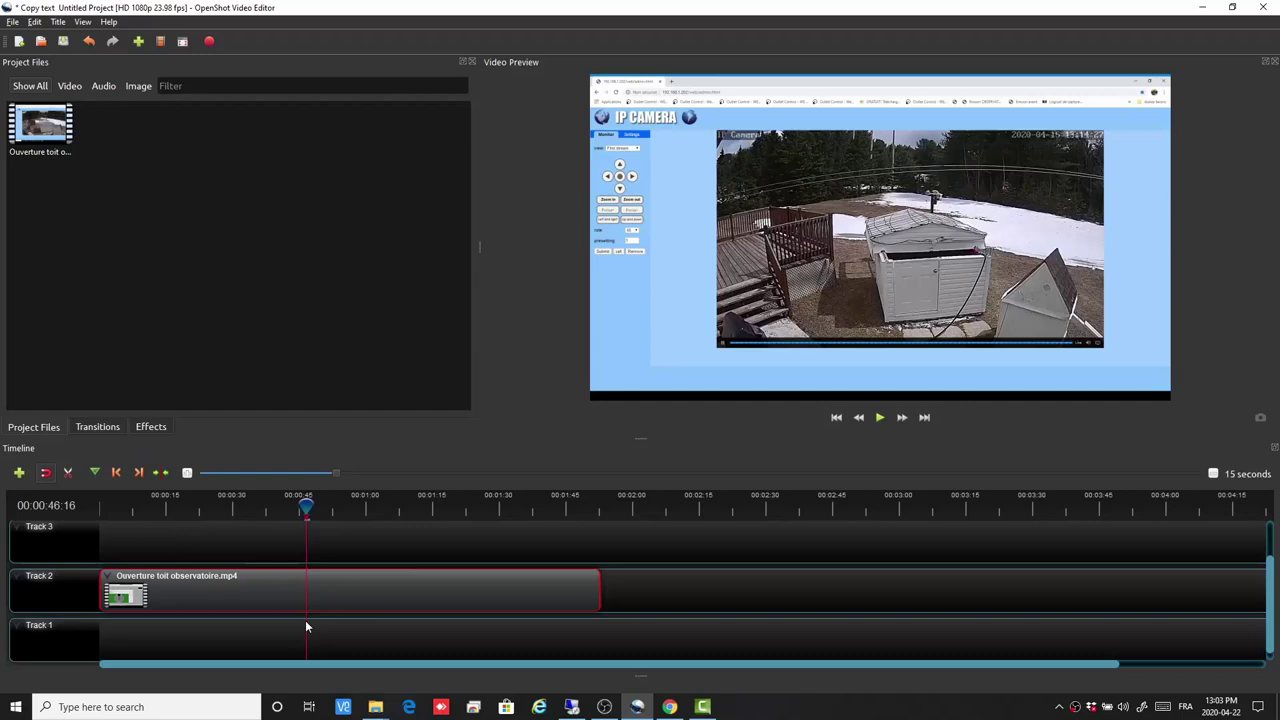
key(Right)
key(Left)
key(Right)
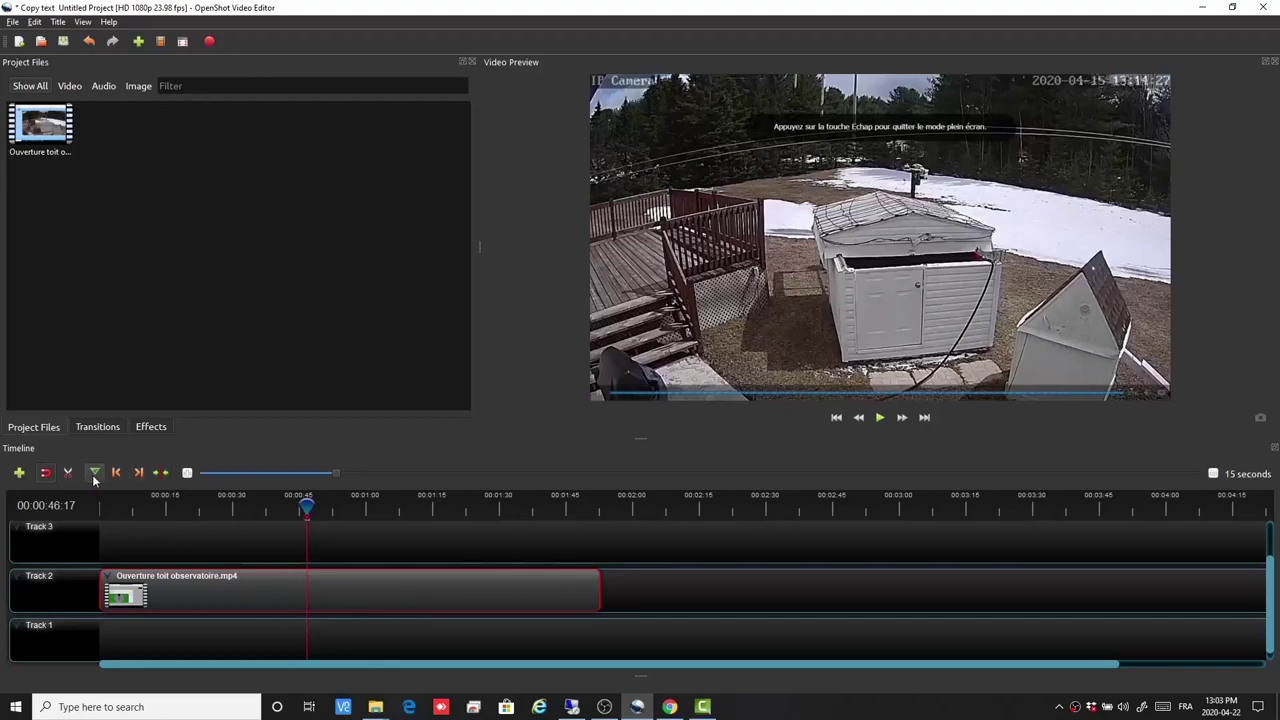
Scrub back to the start of the windowed IP camera view at 00:00:41:02 and add a marker there.
drag(306, 508, 290, 508)
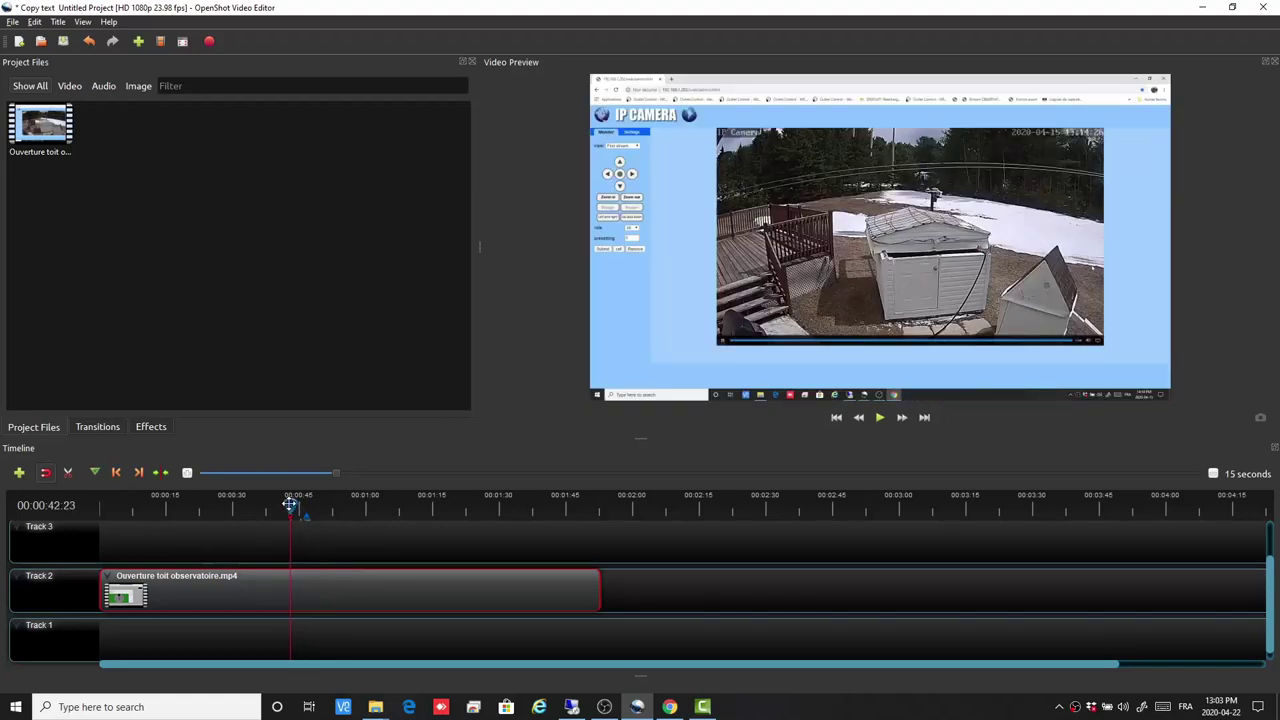
drag(290, 508, 226, 515)
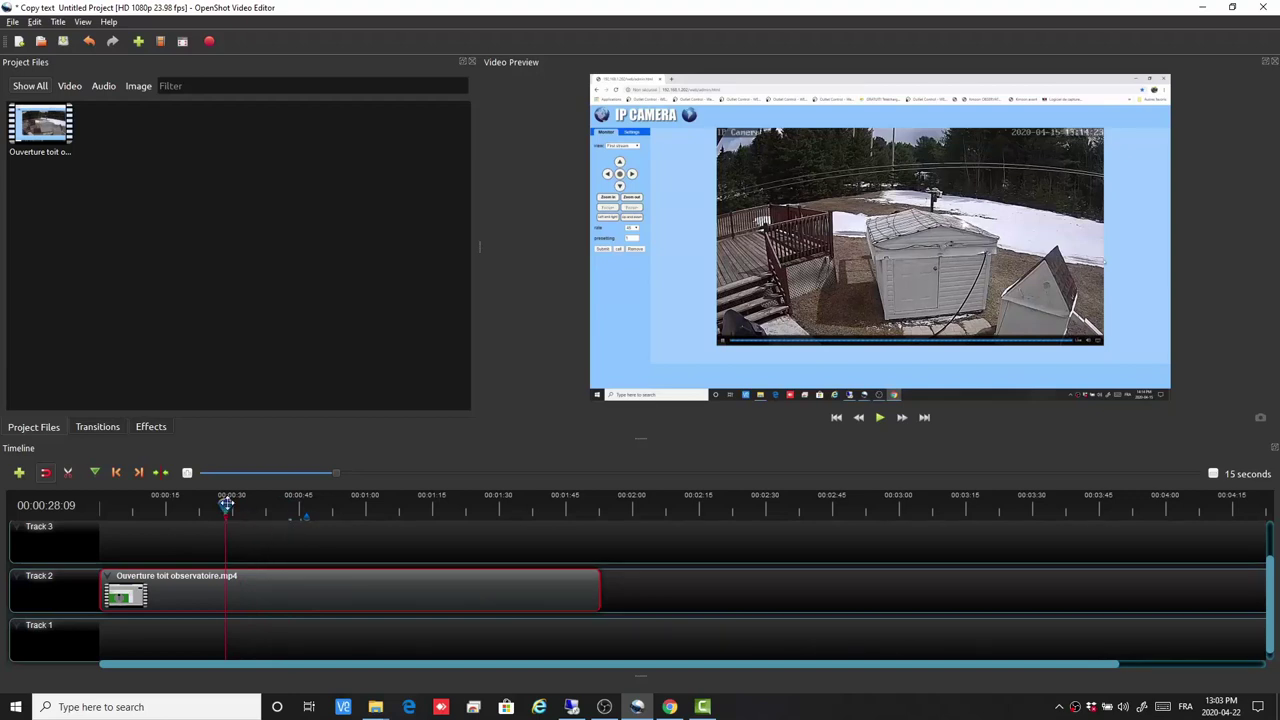
drag(226, 505, 274, 510)
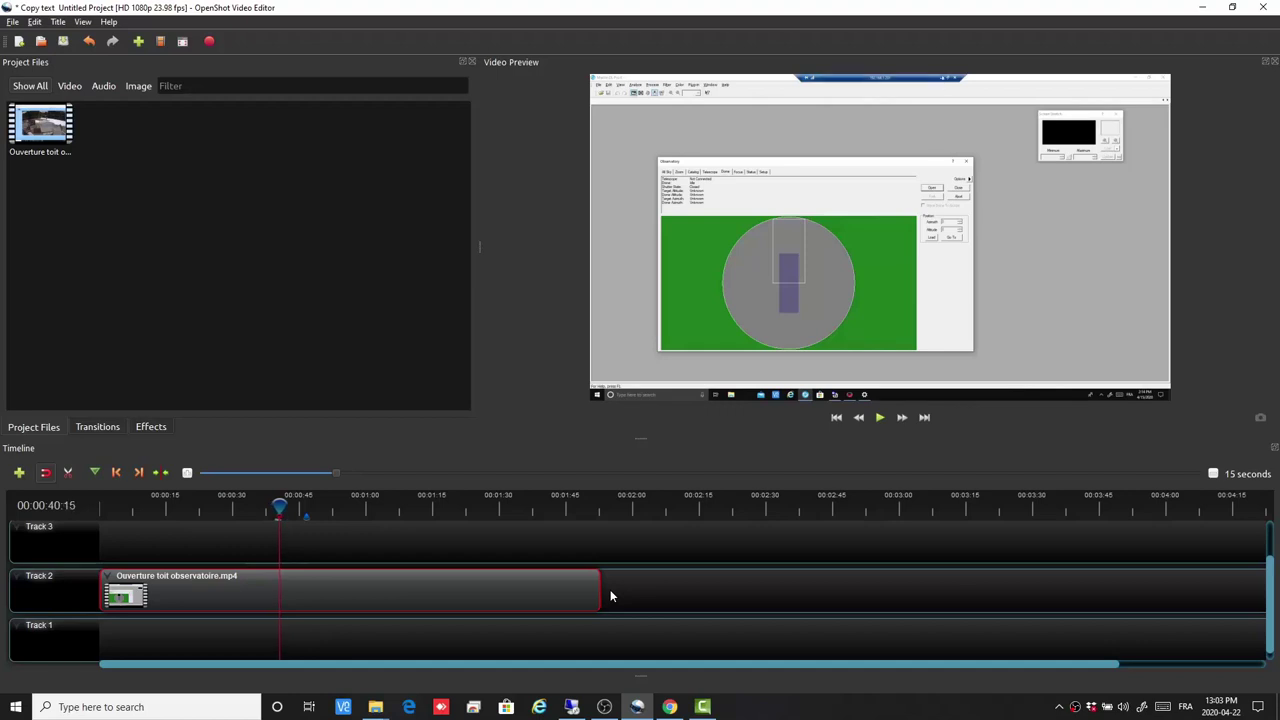
key(Left)
key(Left)
key(Left)
key(Left)
key(Left)
key(Left)
key(Left)
key(Left)
key(Left)
key(Left)
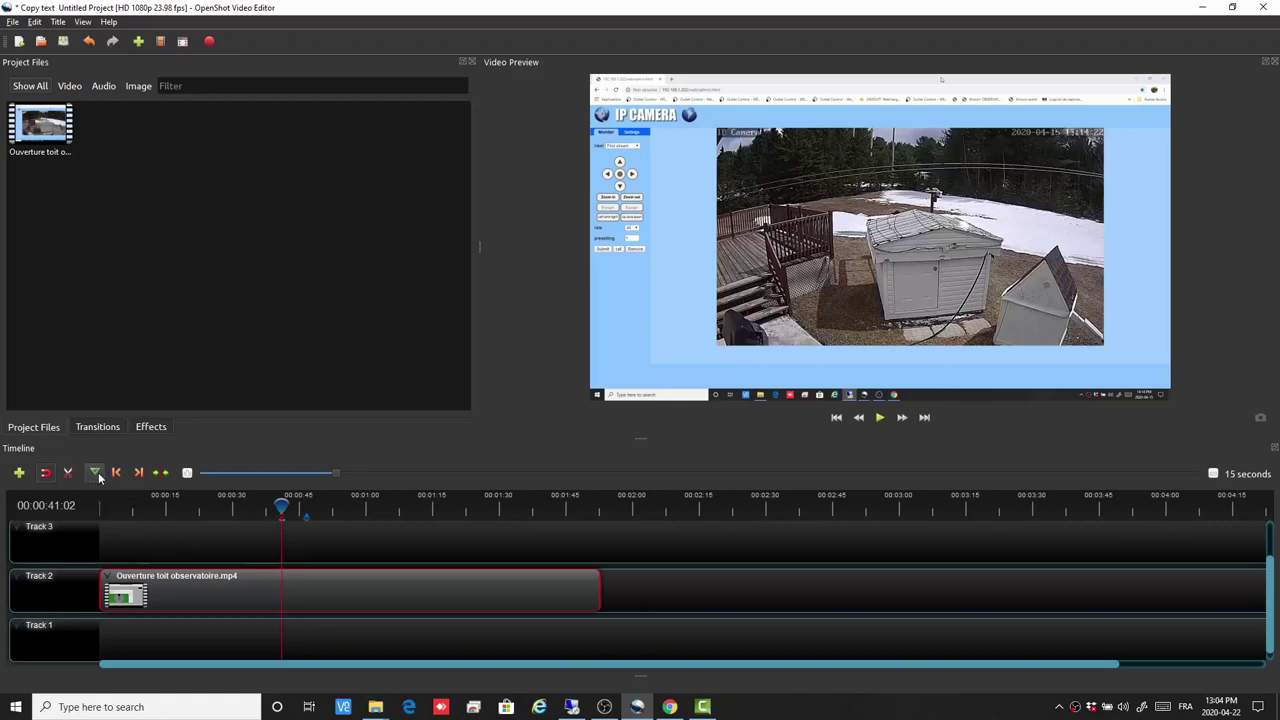
Set the playhead to 00:00:34:06 and advance through the next two markers to 00:00:46:17.
drag(283, 506, 251, 507)
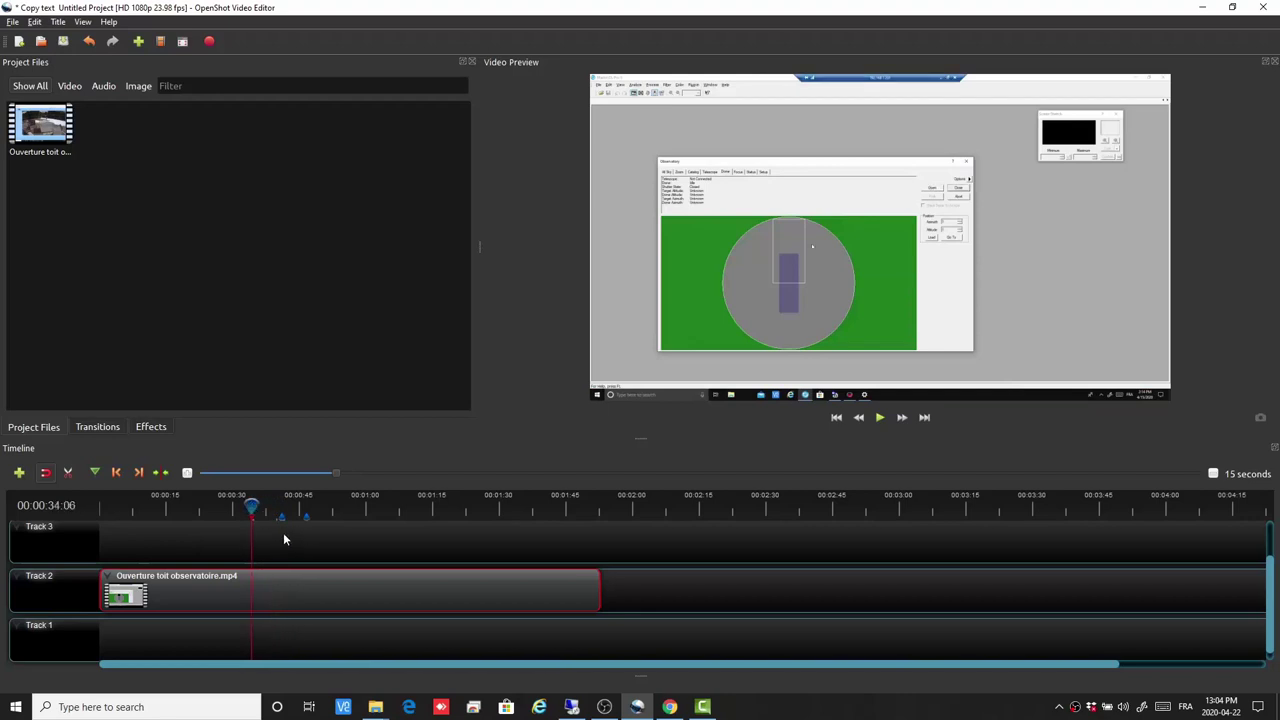
click(138, 473)
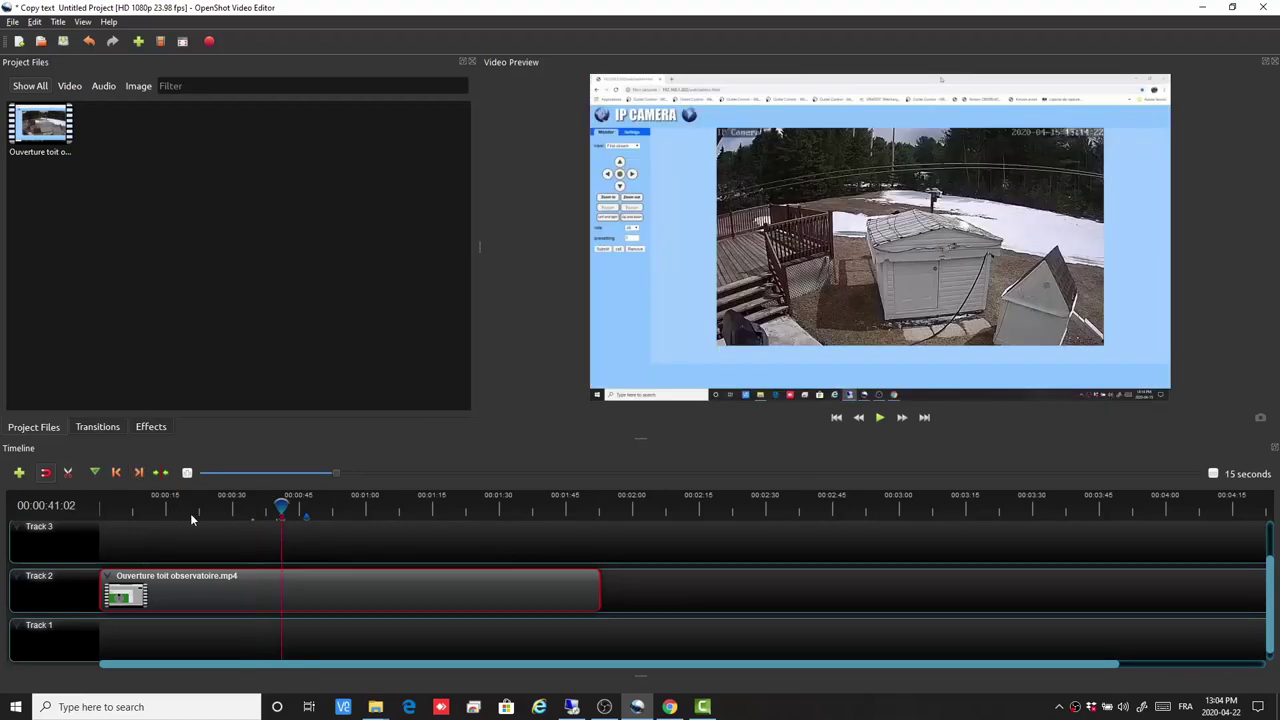
click(138, 473)
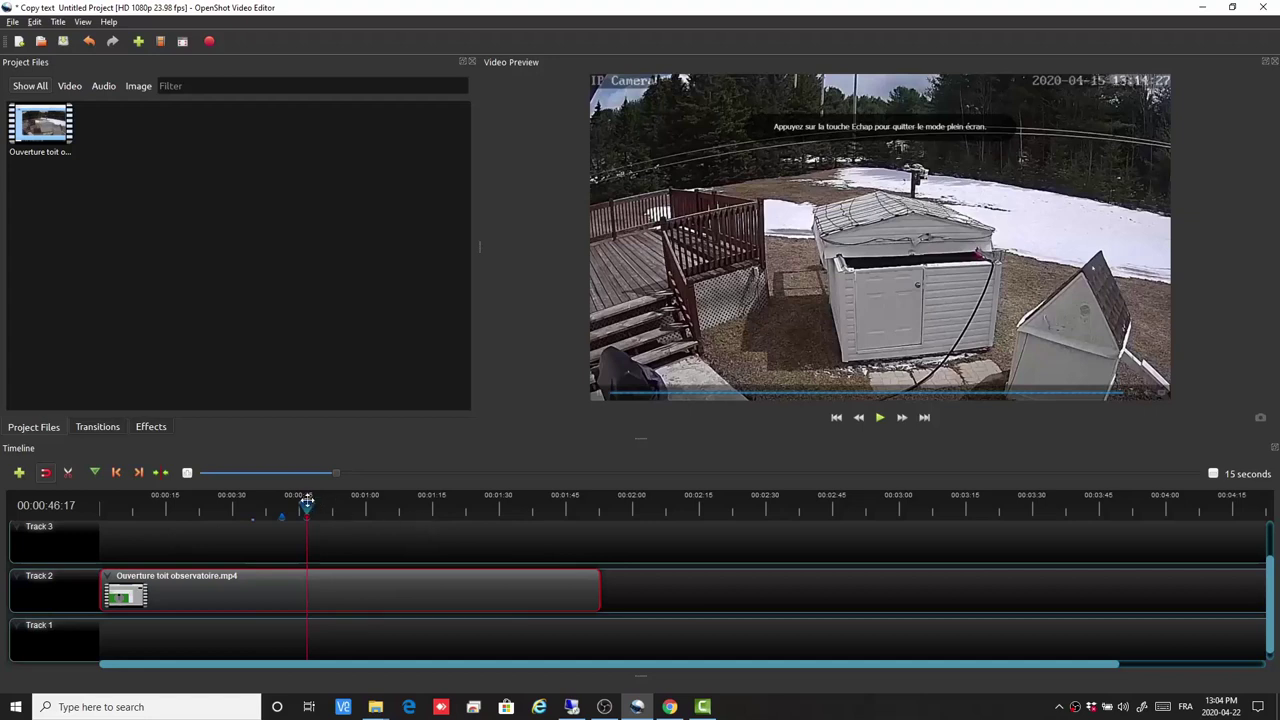
Add a marker at 00:01:10:10 and go back through the previous markers to 00:00:41:02.
drag(306, 503, 412, 503)
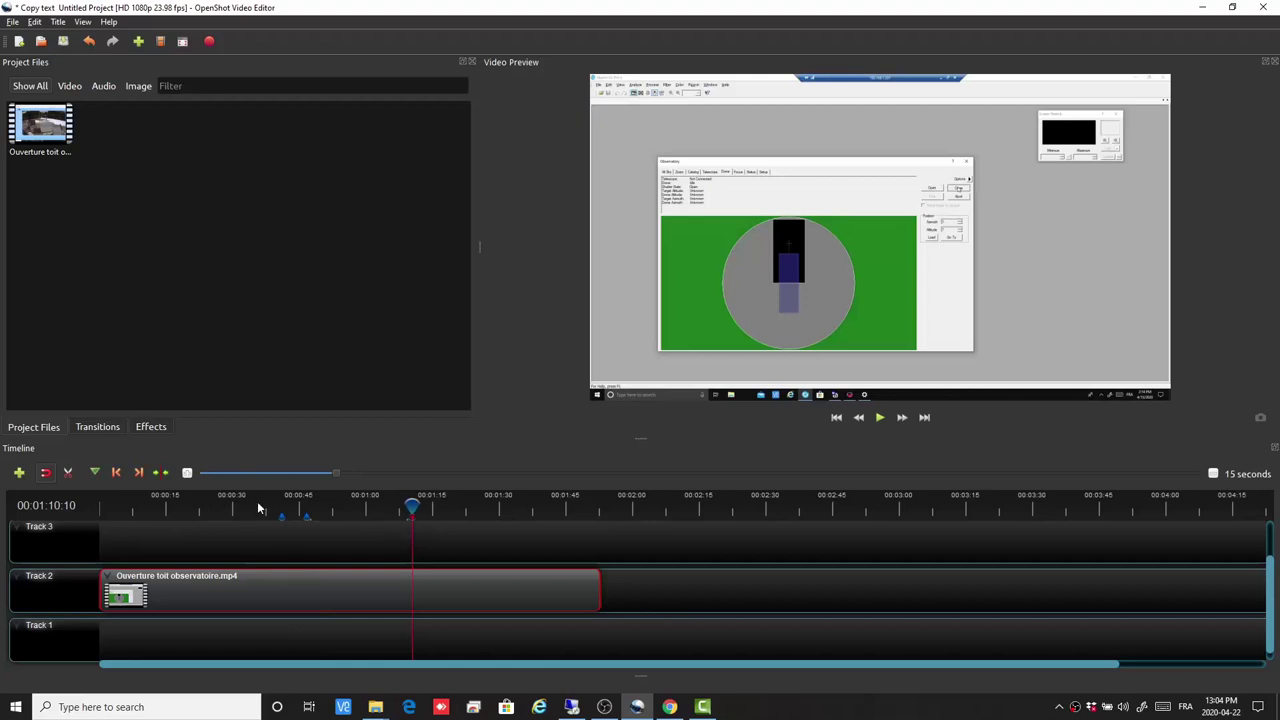
click(115, 473)
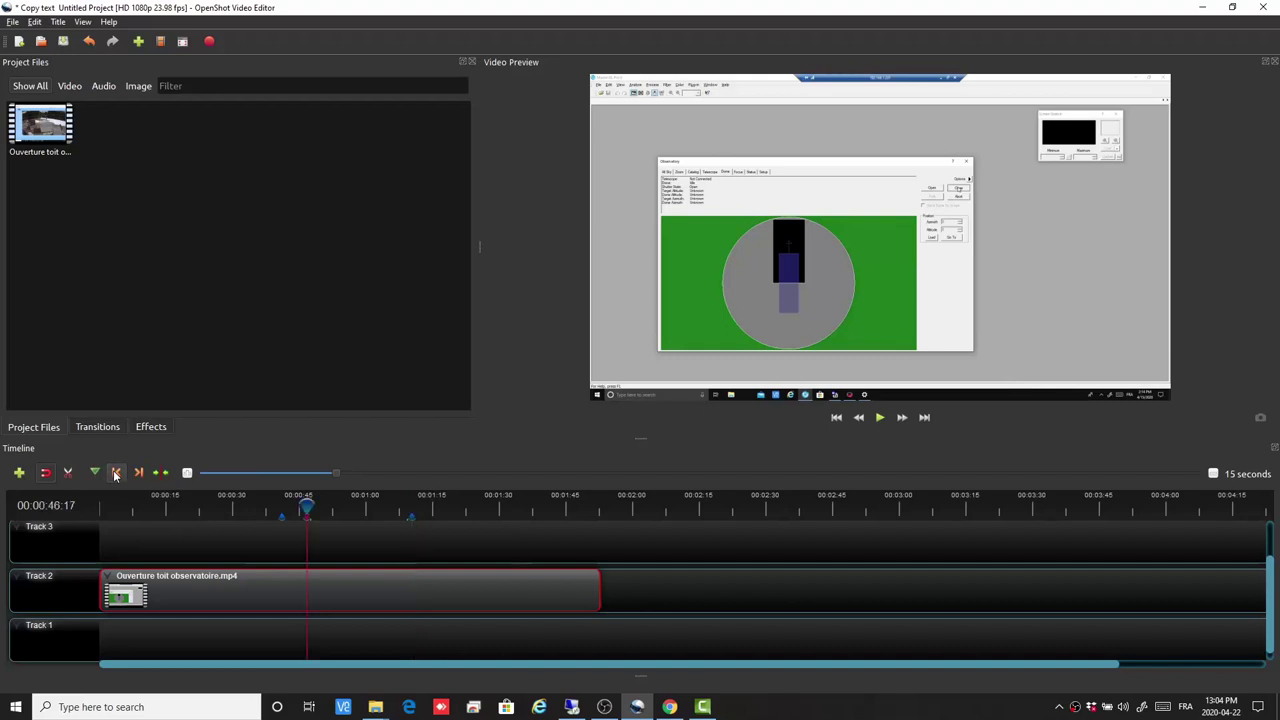
click(115, 473)
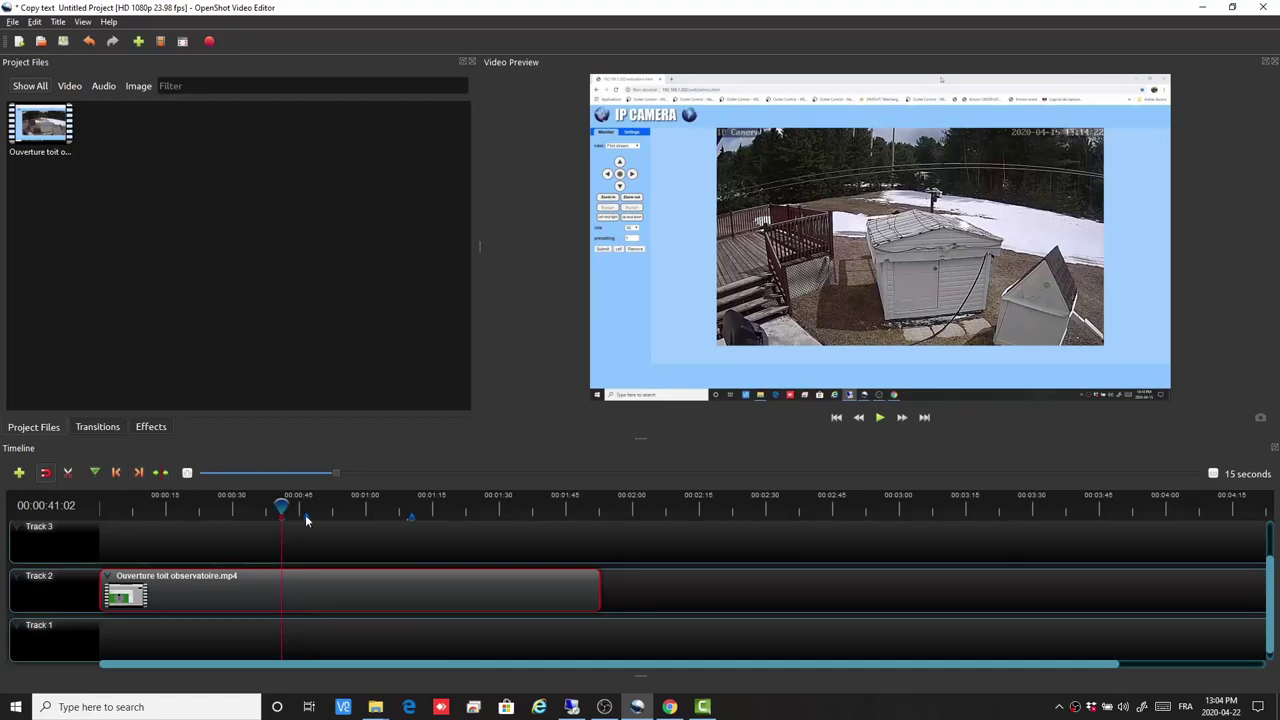
Jump back and forth between the markers at 00:00:41:02 and 00:00:46:17, ending on the earlier one.
click(140, 472)
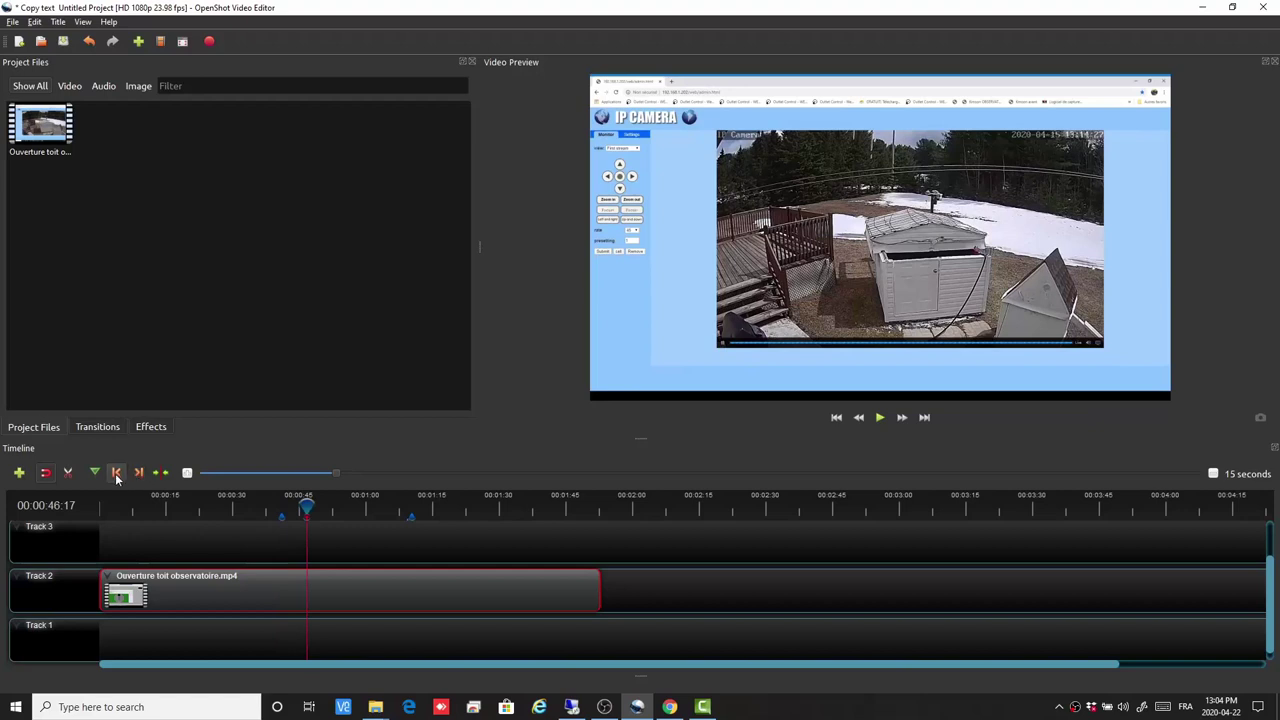
click(116, 474)
click(140, 474)
click(116, 474)
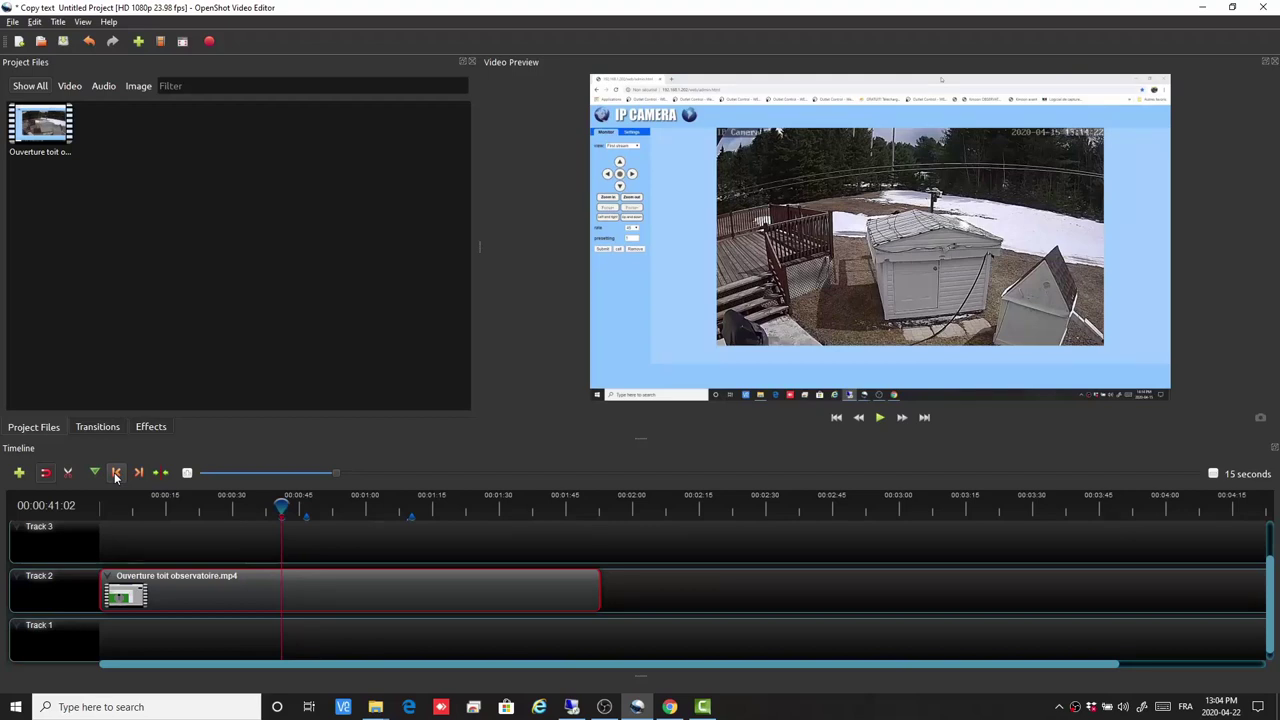
Slice all clips at the 00:00:41:02 marker, keeping both sides.
right_click(282, 508)
mouse_move(304, 516)
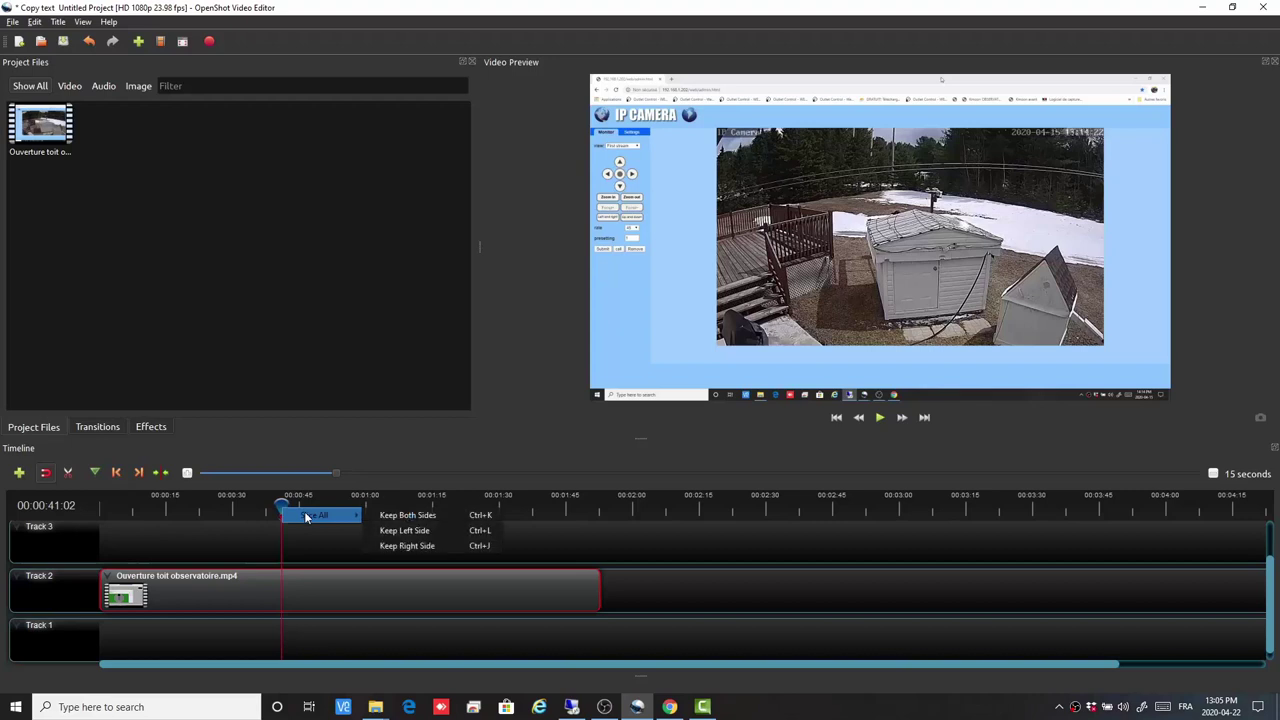
click(404, 517)
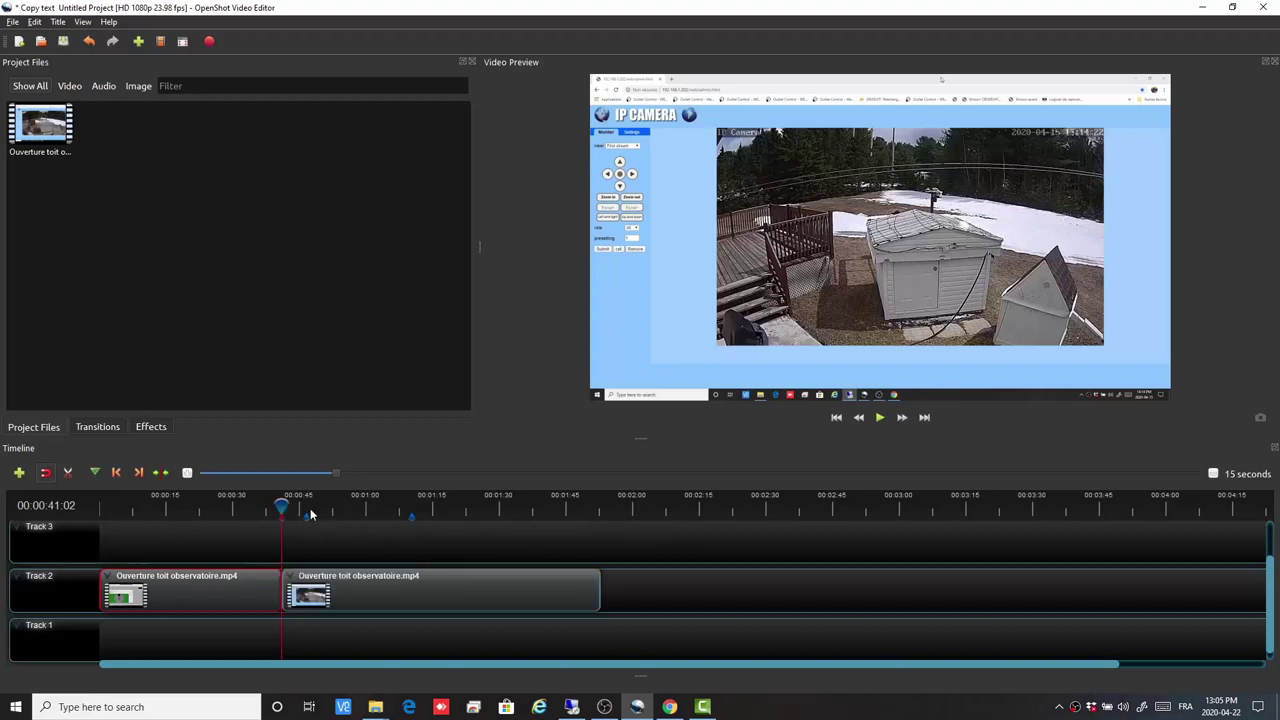
Go to the next marker at 00:00:46:17 and slice all clips there, keeping both sides.
click(138, 474)
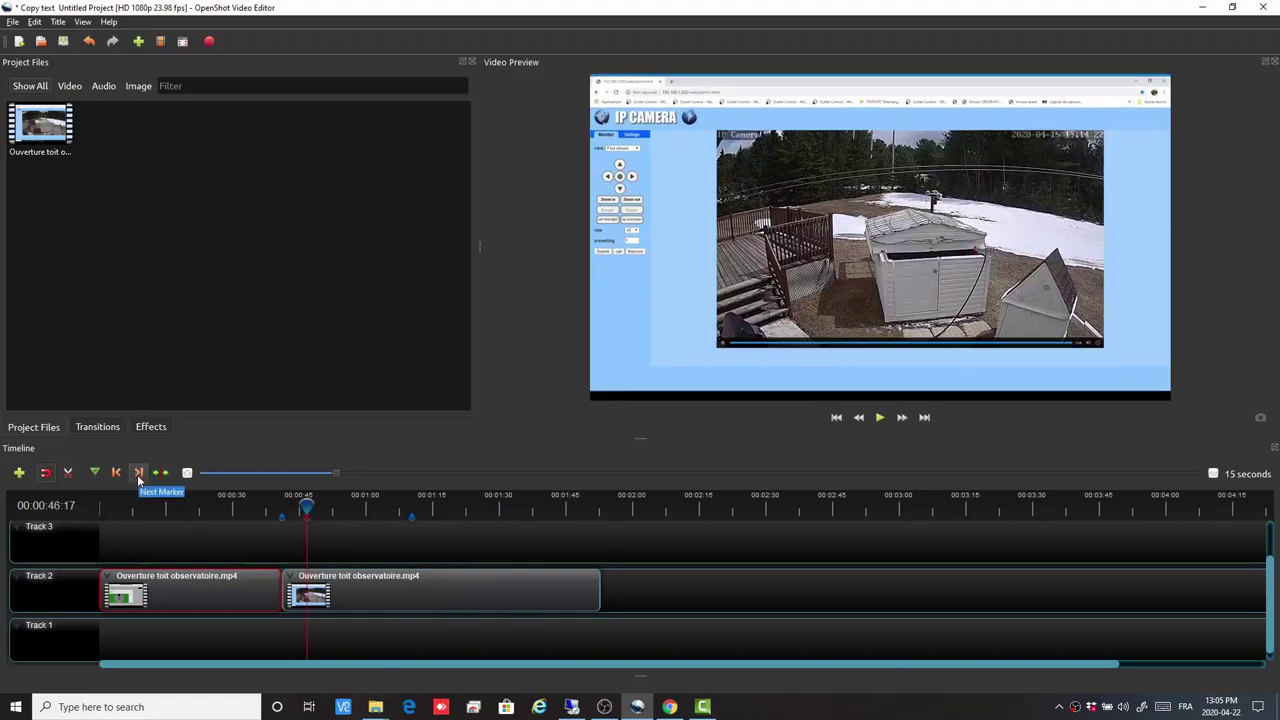
right_click(306, 507)
mouse_move(323, 518)
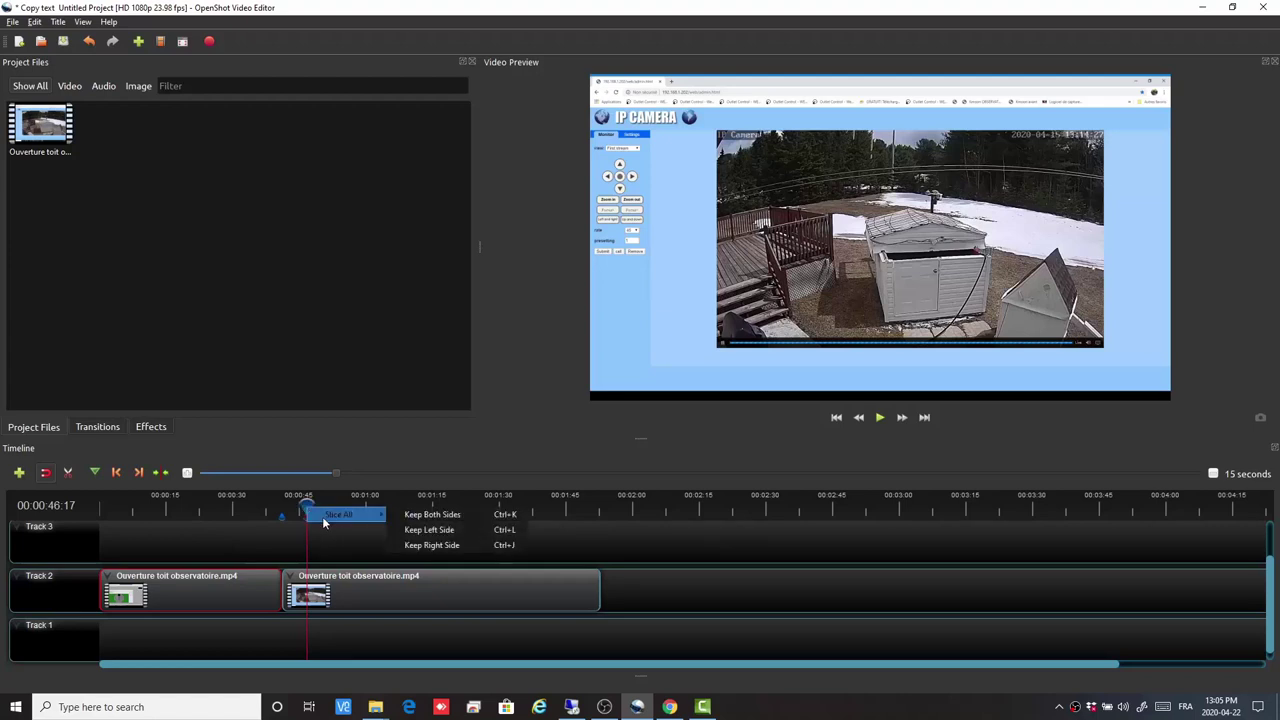
click(402, 515)
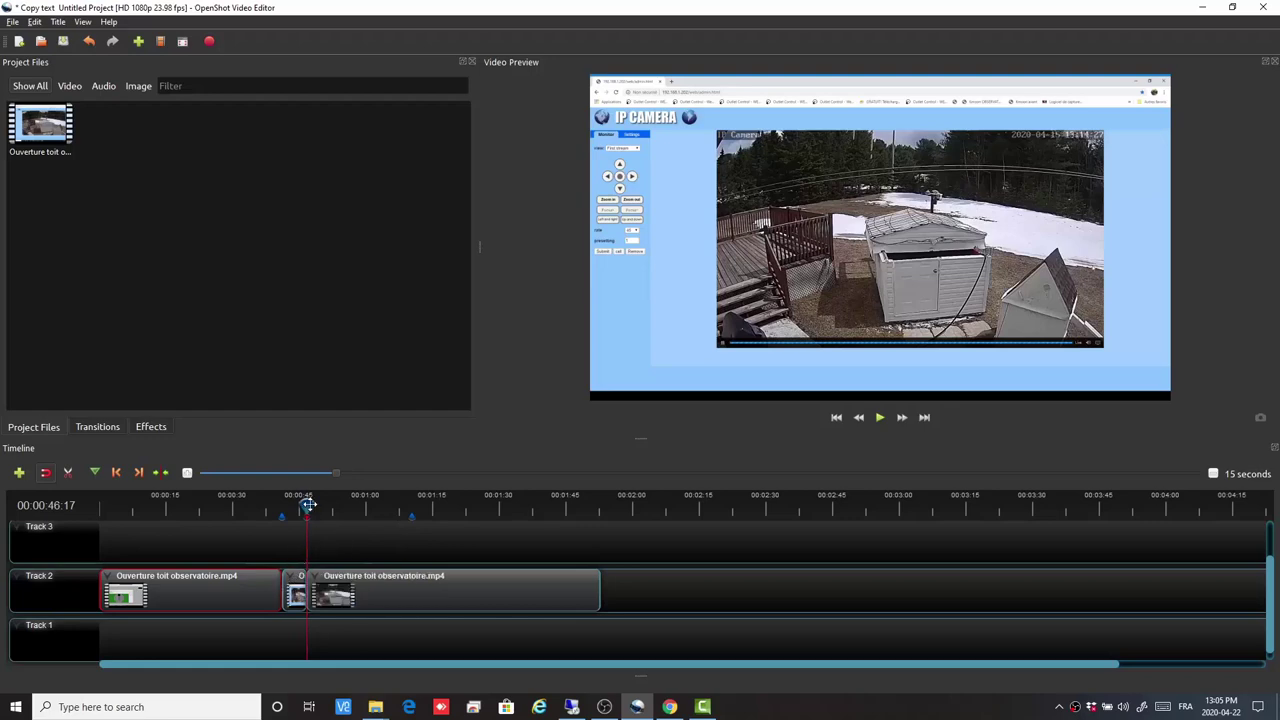
Play the sliced section from about 00:00:40:17 to review the short clip between the two cuts.
drag(310, 509, 280, 508)
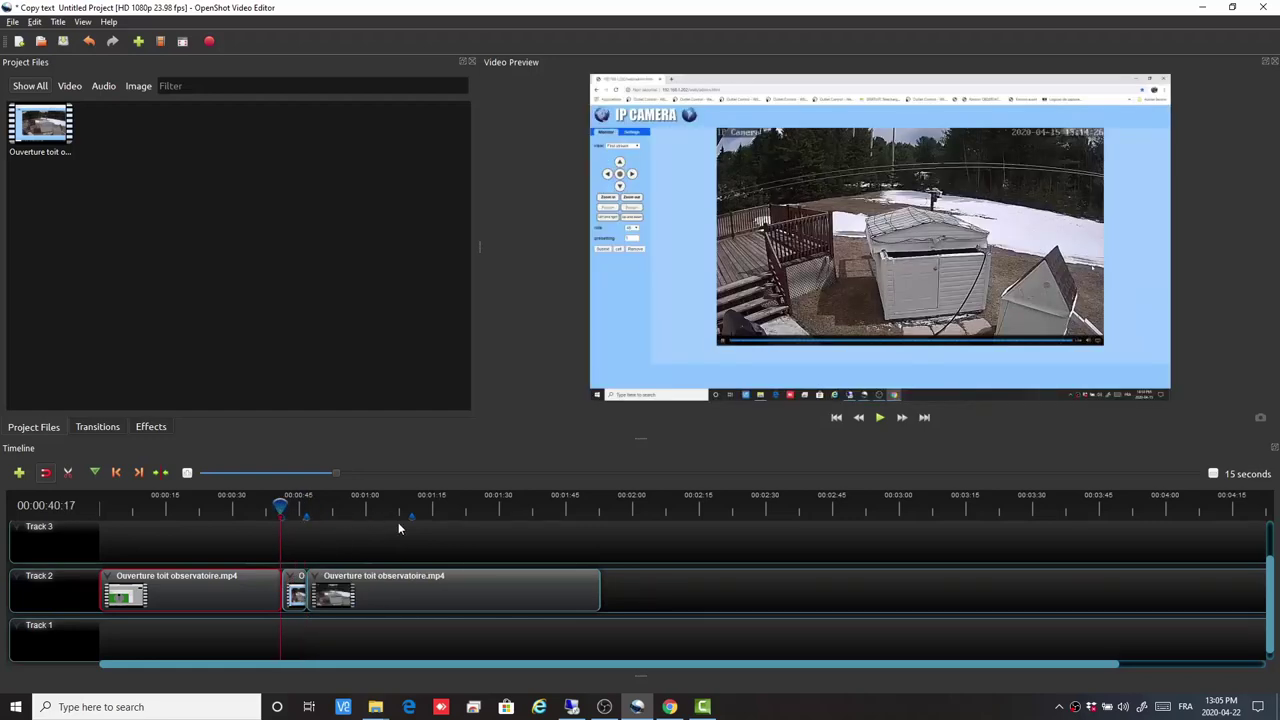
click(879, 420)
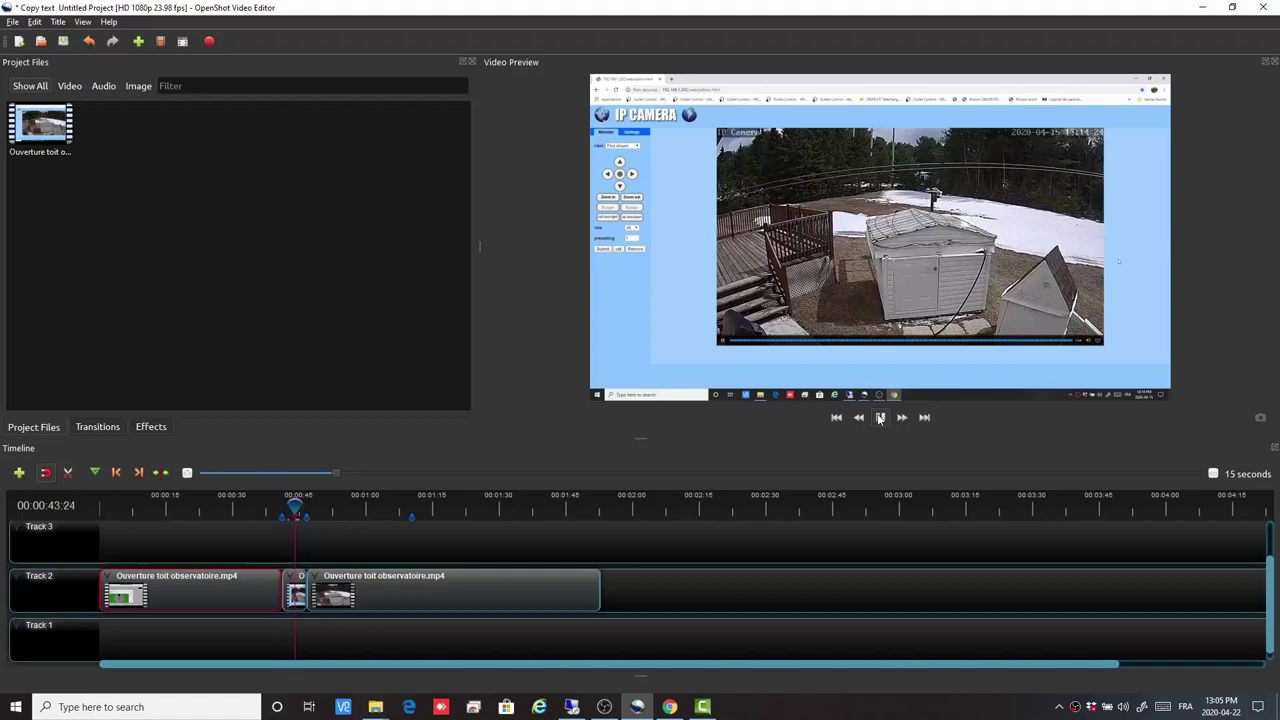
click(880, 418)
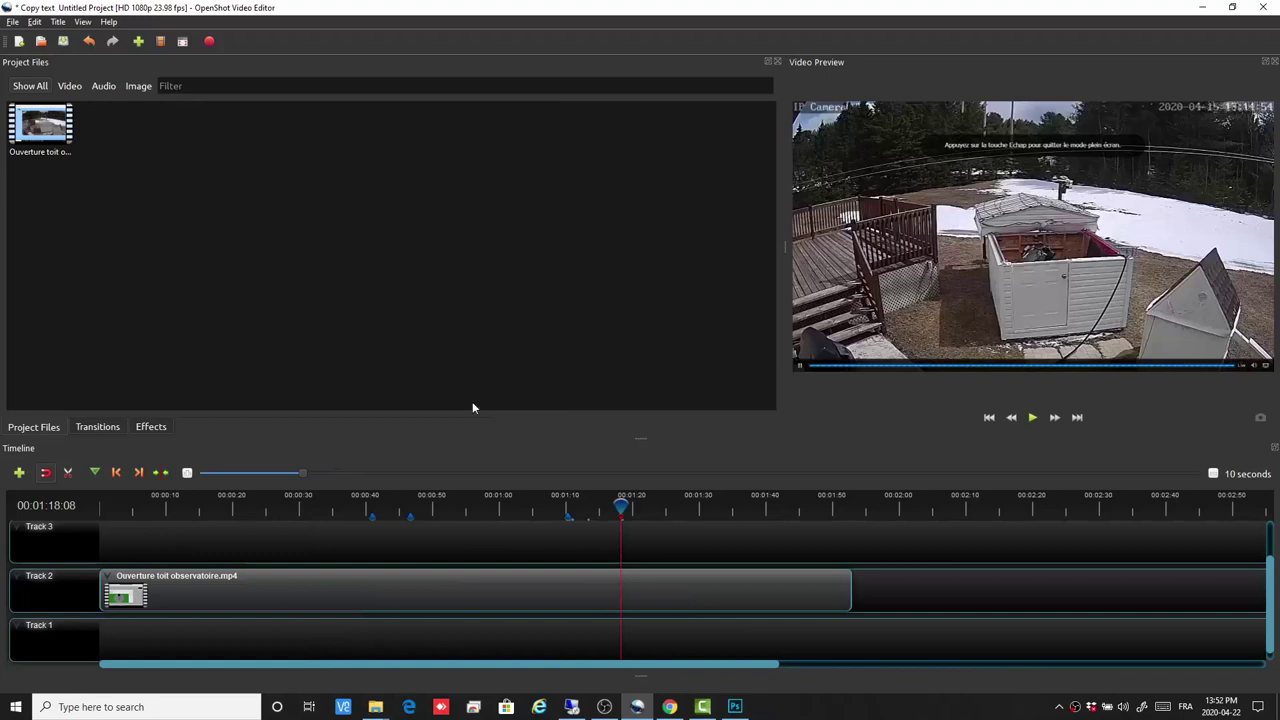
Remove the marker at about 00:01:10 from the timeline.
right_click(571, 522)
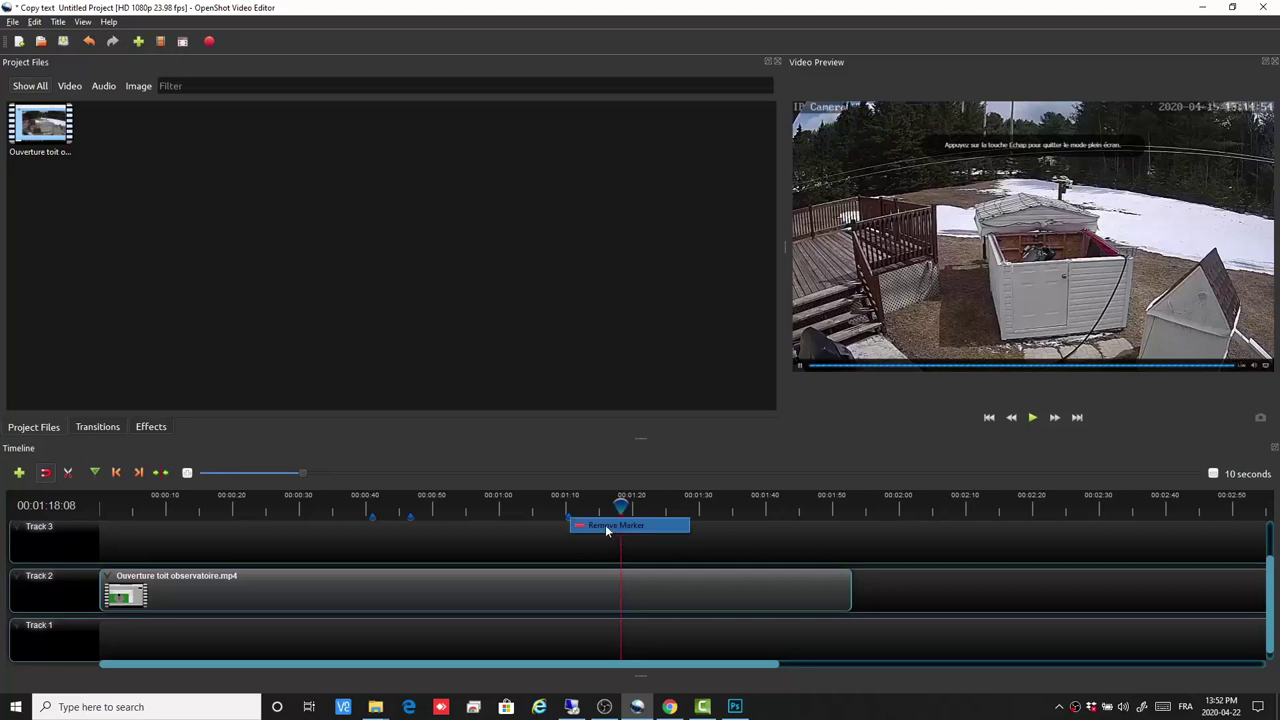
click(606, 527)
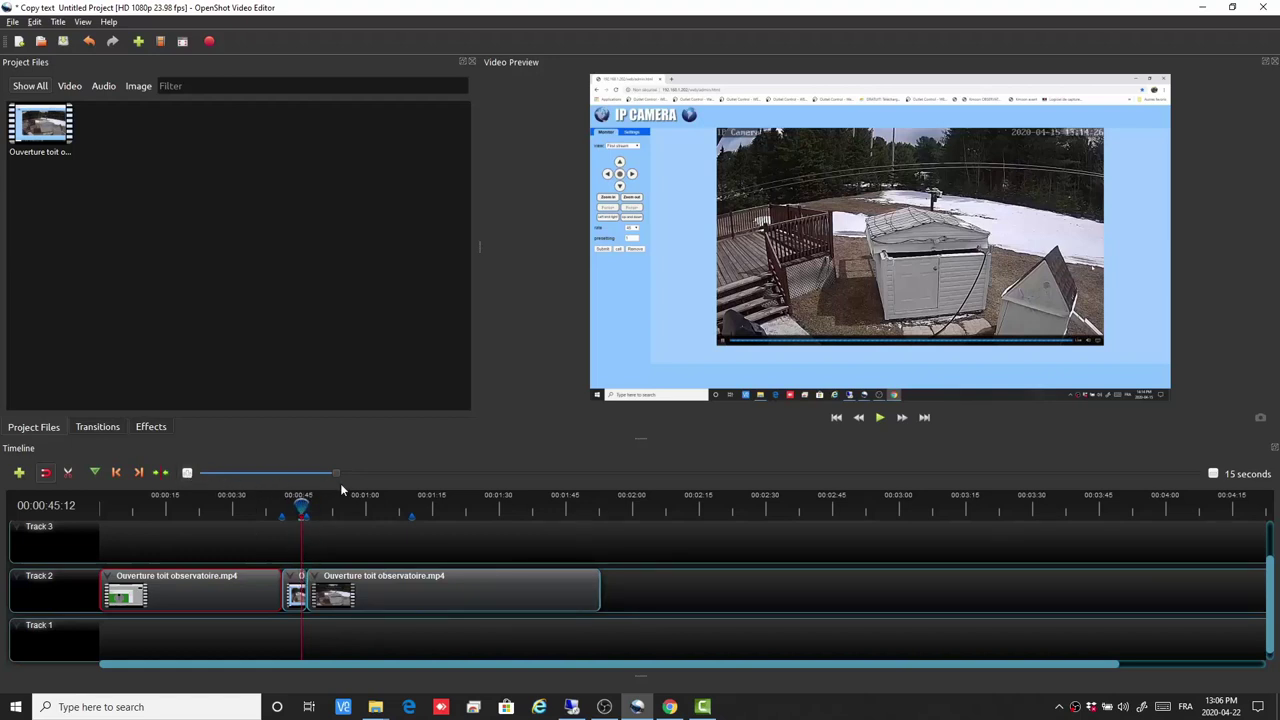
Zoom the timeline to 1 second, centre it on the playhead and inspect the short clip's start at 00:00:41:07.
mouse_move(334, 472)
mouse_down()
mouse_move(280, 474)
mouse_move(335, 472)
mouse_up()
drag(456, 474, 192, 470)
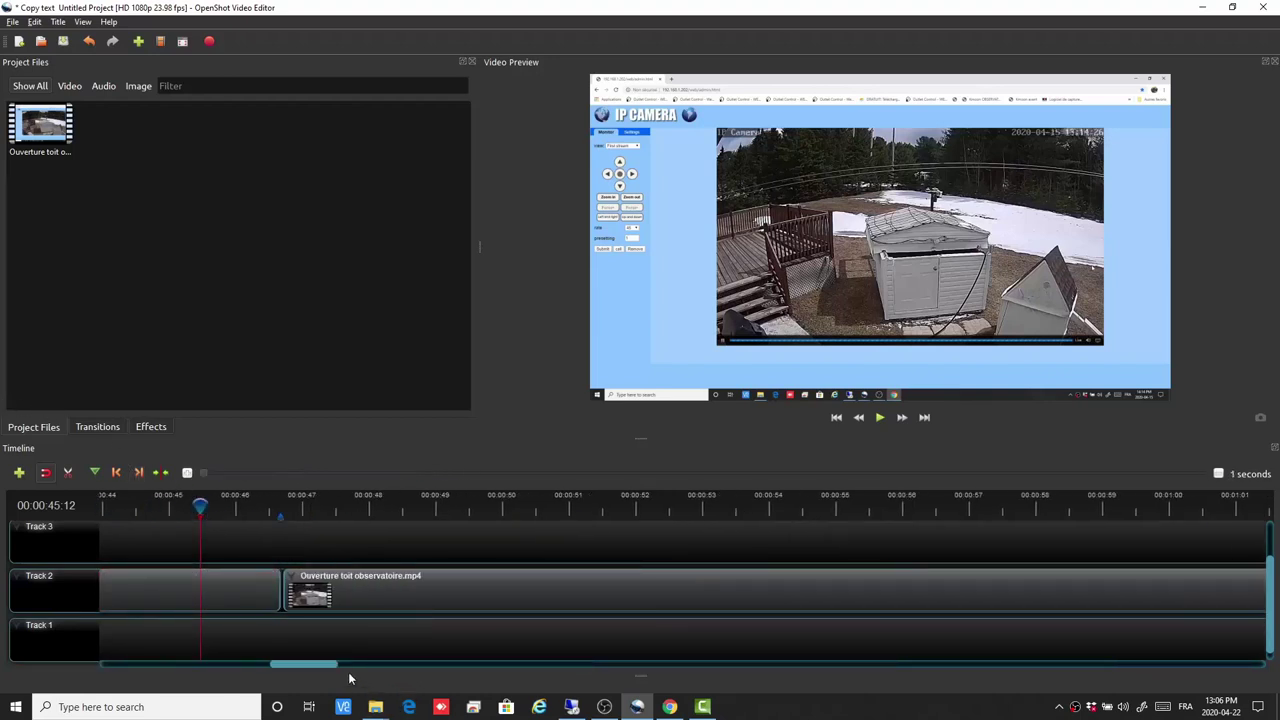
drag(328, 664, 228, 663)
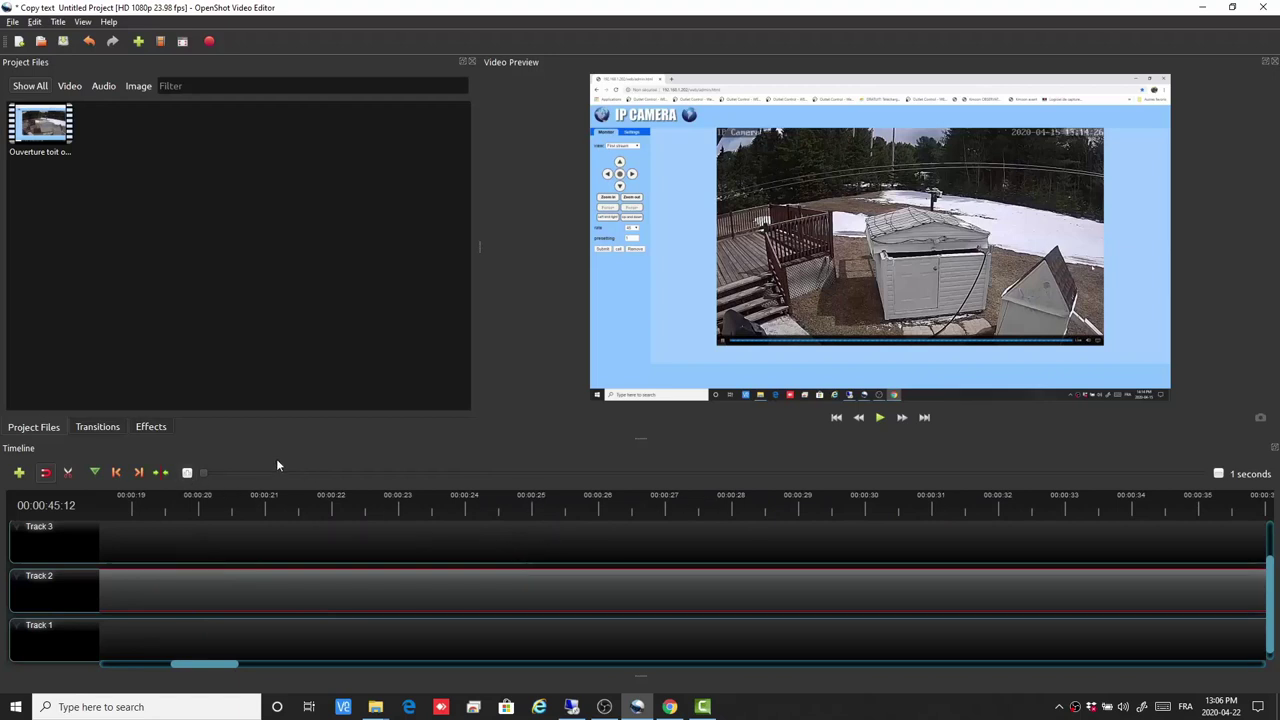
click(160, 476)
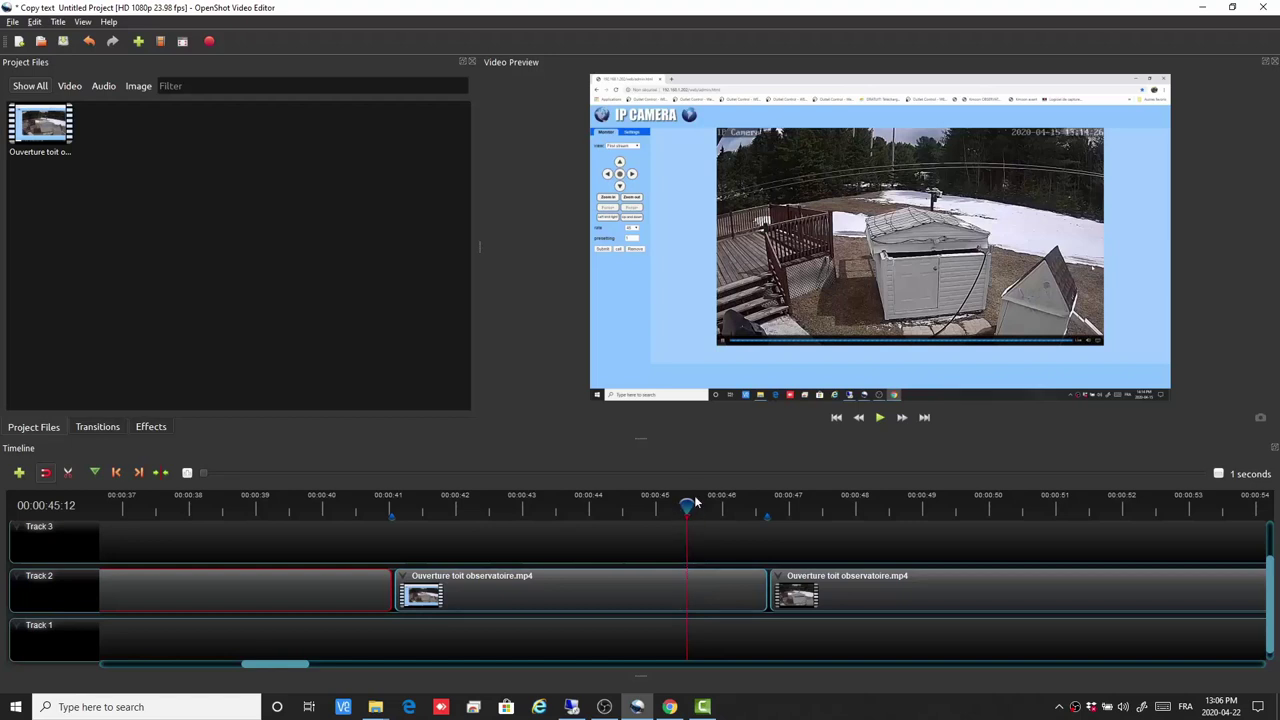
drag(686, 505, 405, 508)
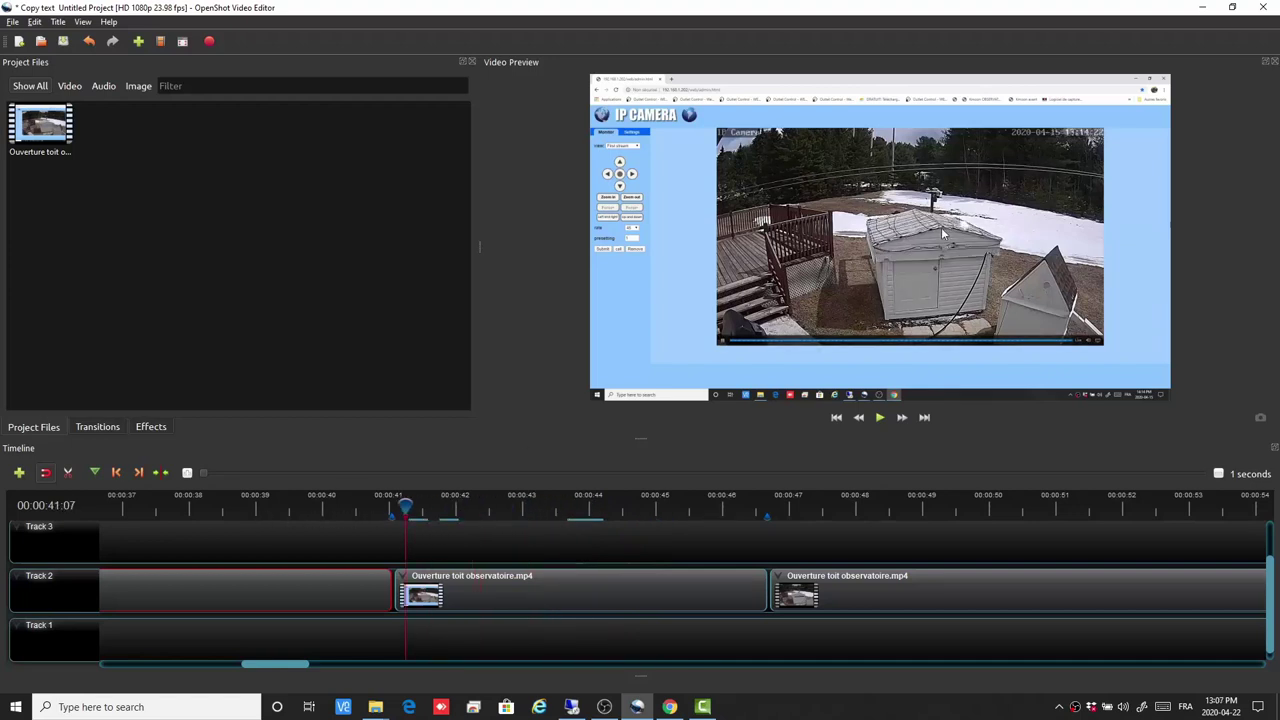
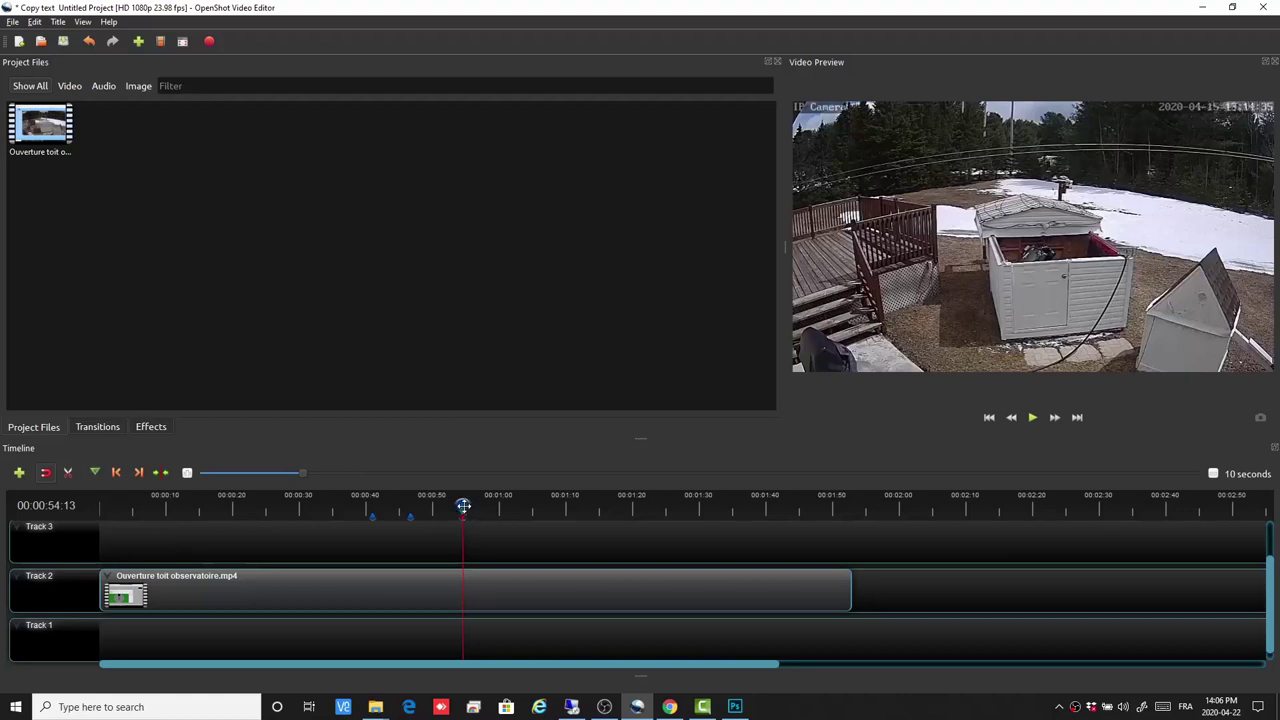
Return to the marker at 00:00:54:13 and save that frame as Frame-01308.png in the Open shot folder.
drag(465, 507, 442, 507)
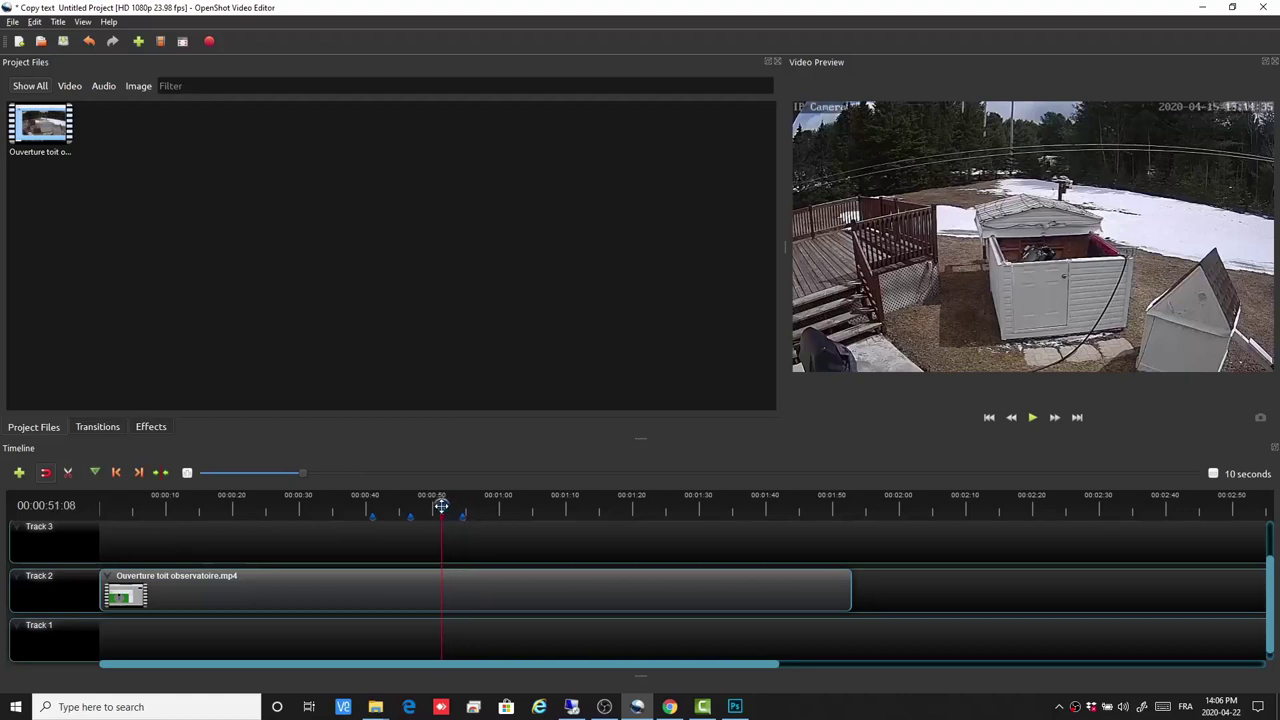
click(138, 473)
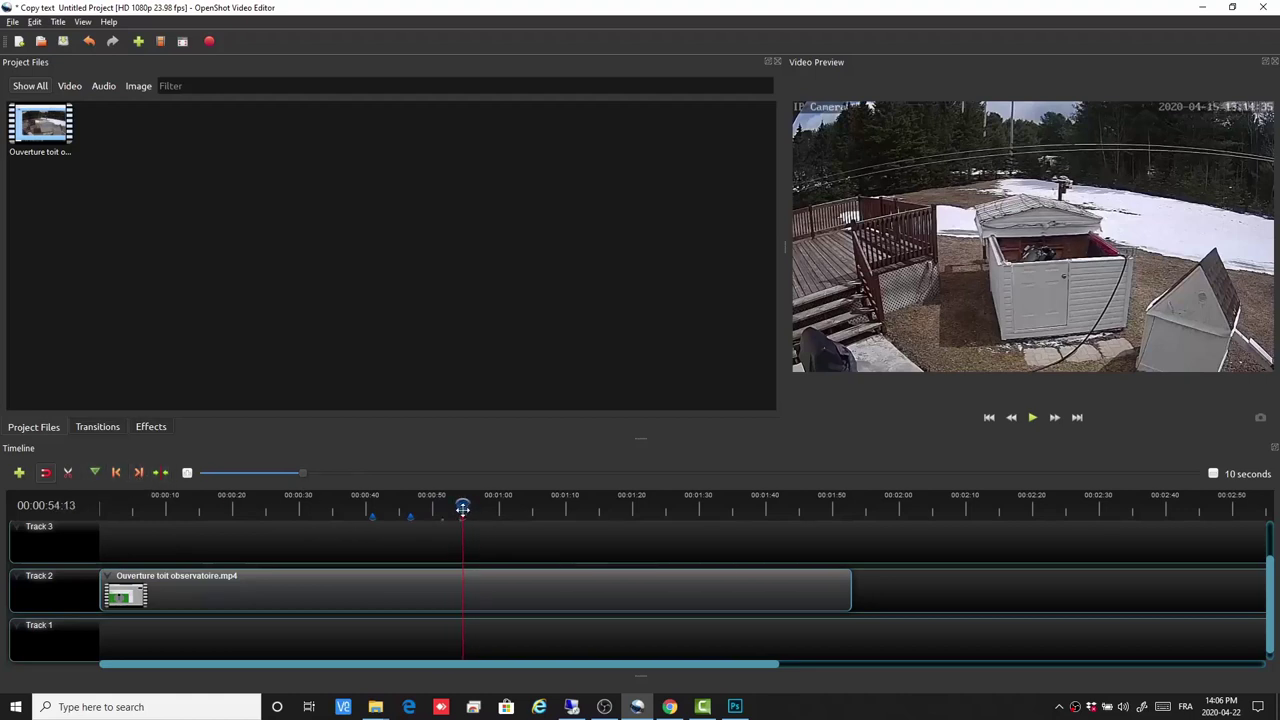
click(1262, 424)
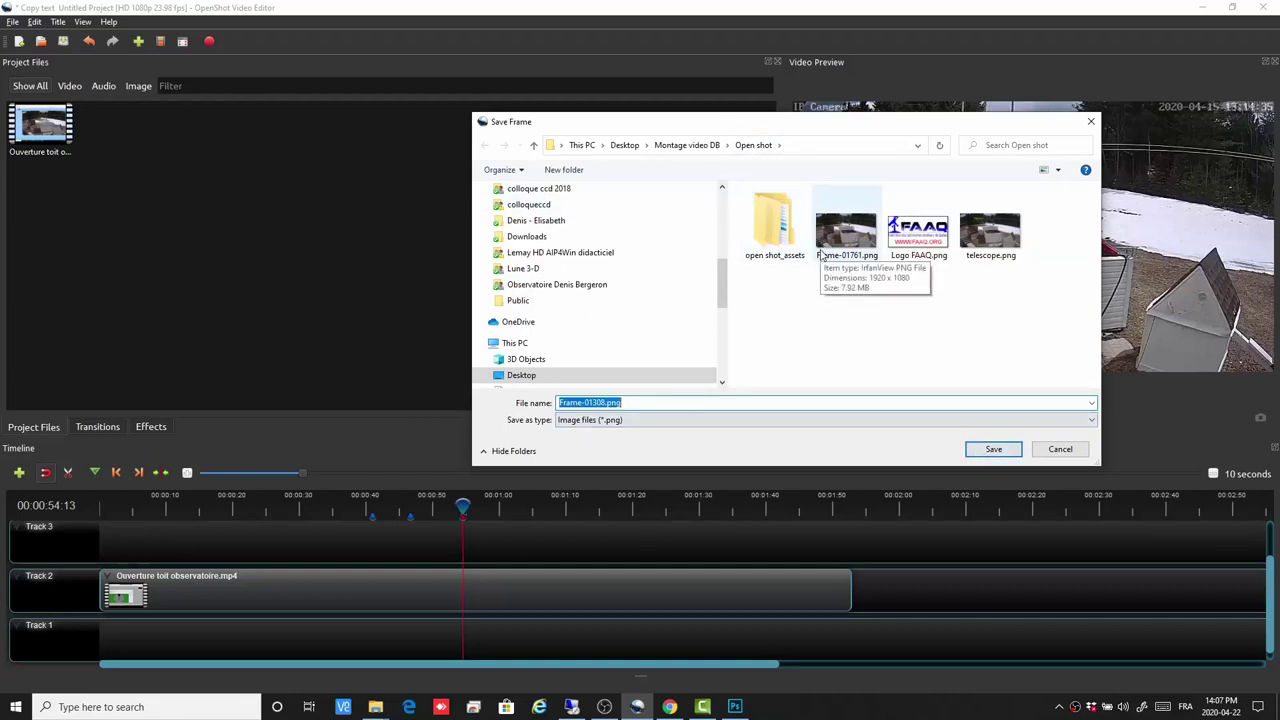
click(1011, 455)
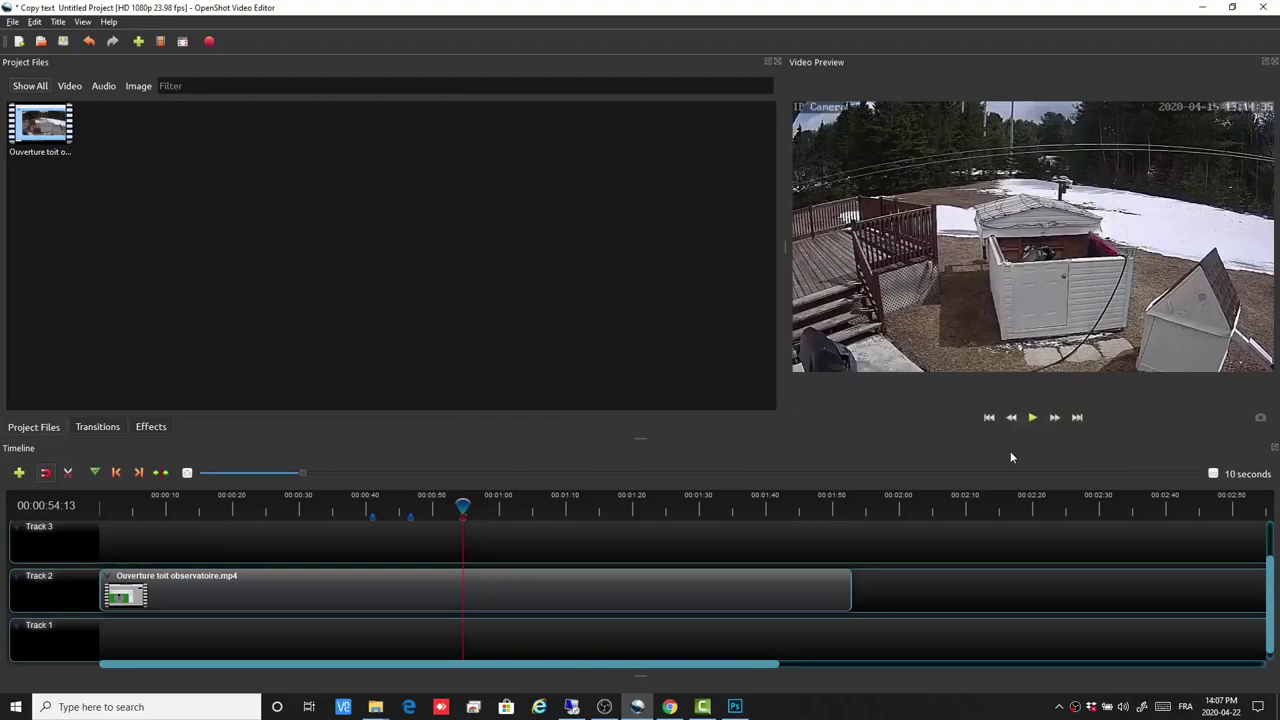
View the telescope image annotated in Photoshop, check the saved frame in the Open shot folder, and return to OpenShot.
click(736, 706)
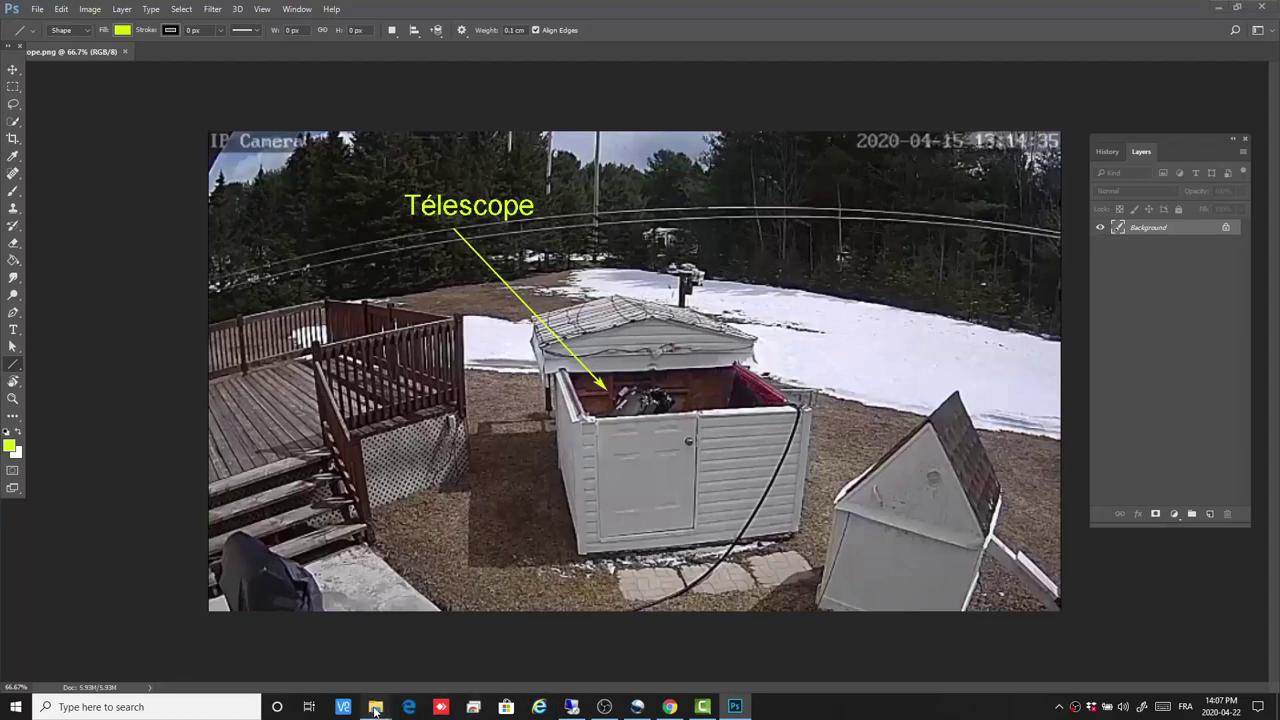
mouse_move(388, 706)
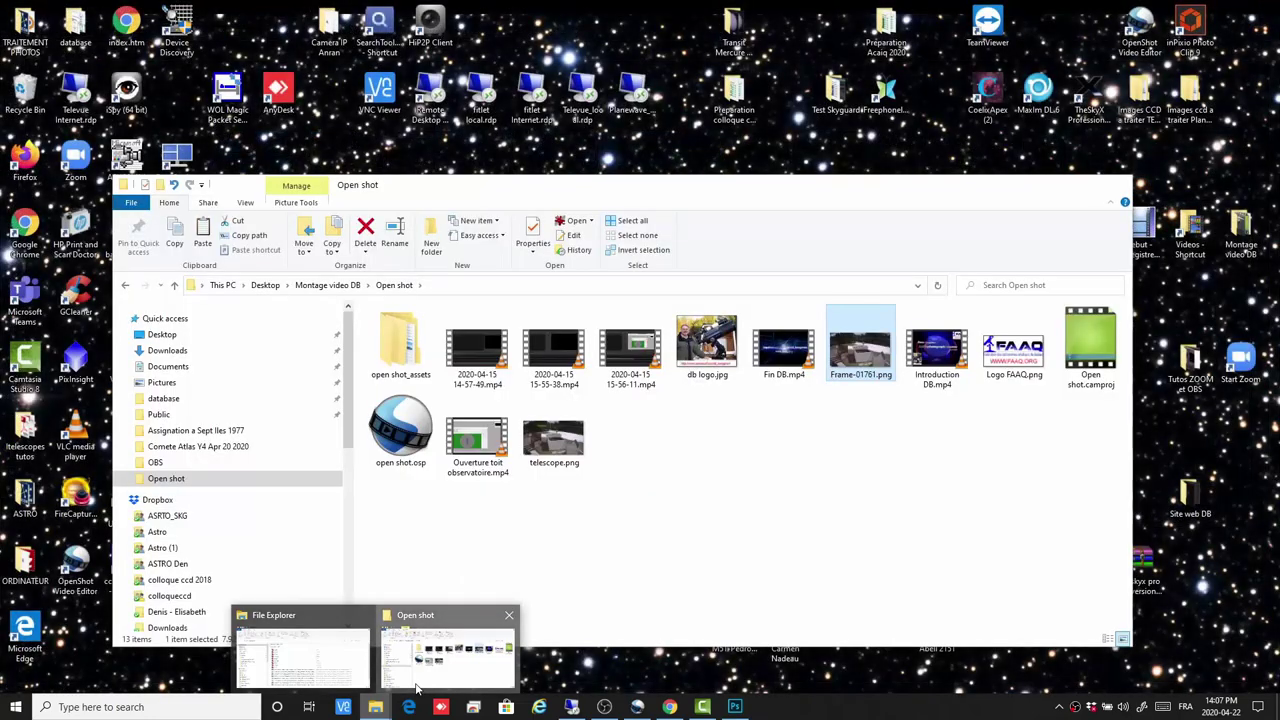
click(448, 656)
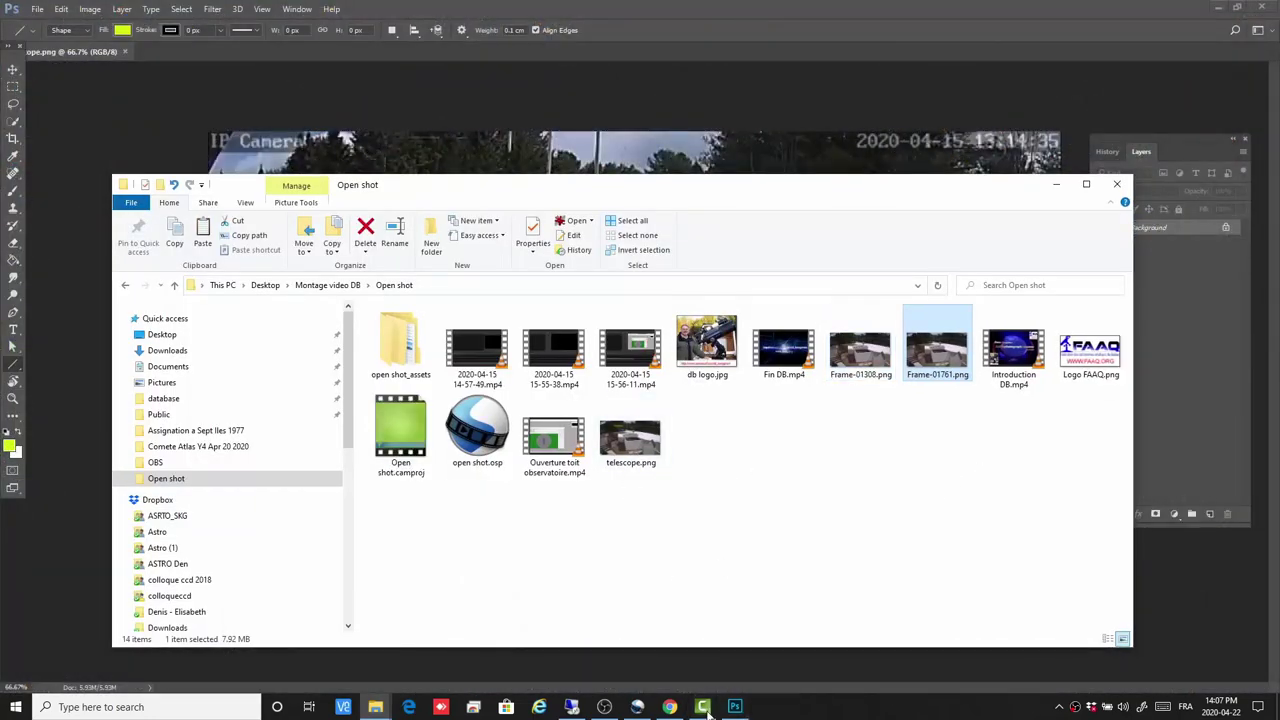
click(637, 707)
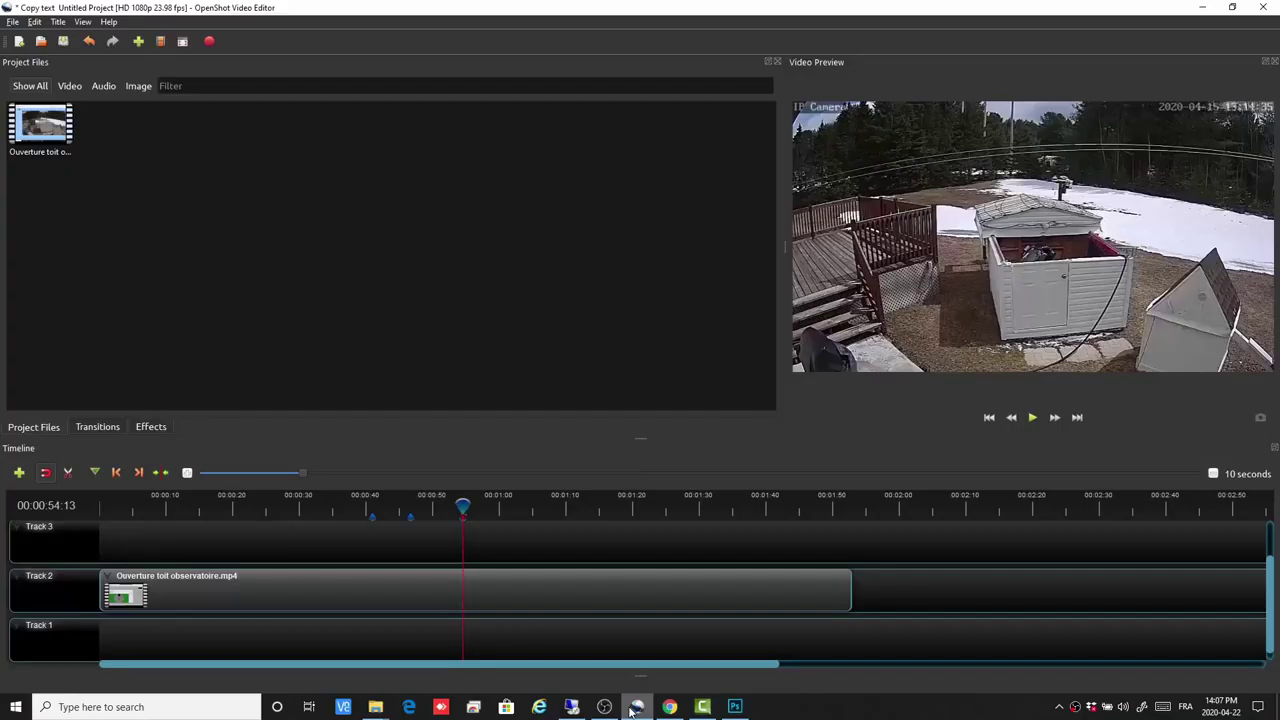
Slice all clips at 00:00:54:13, keeping both sides, and move the second part to start at about 00:01:14.
right_click(462, 507)
mouse_move(478, 511)
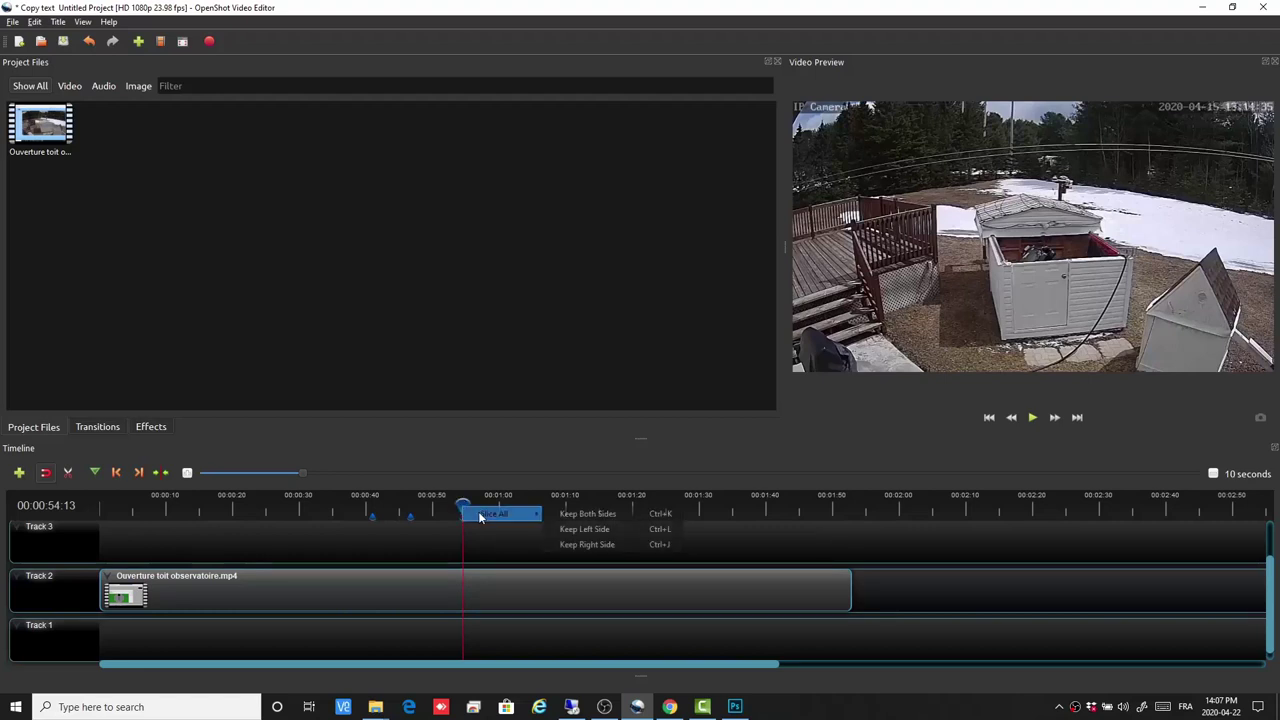
click(580, 513)
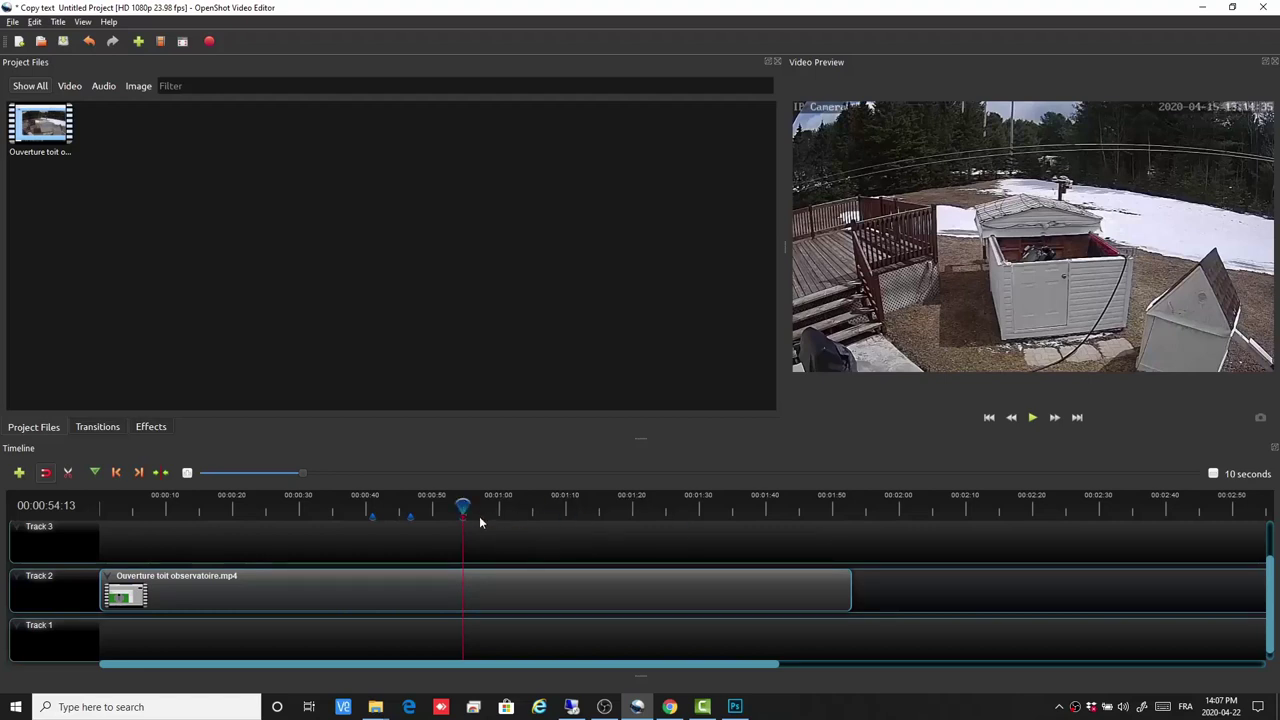
drag(460, 505, 425, 507)
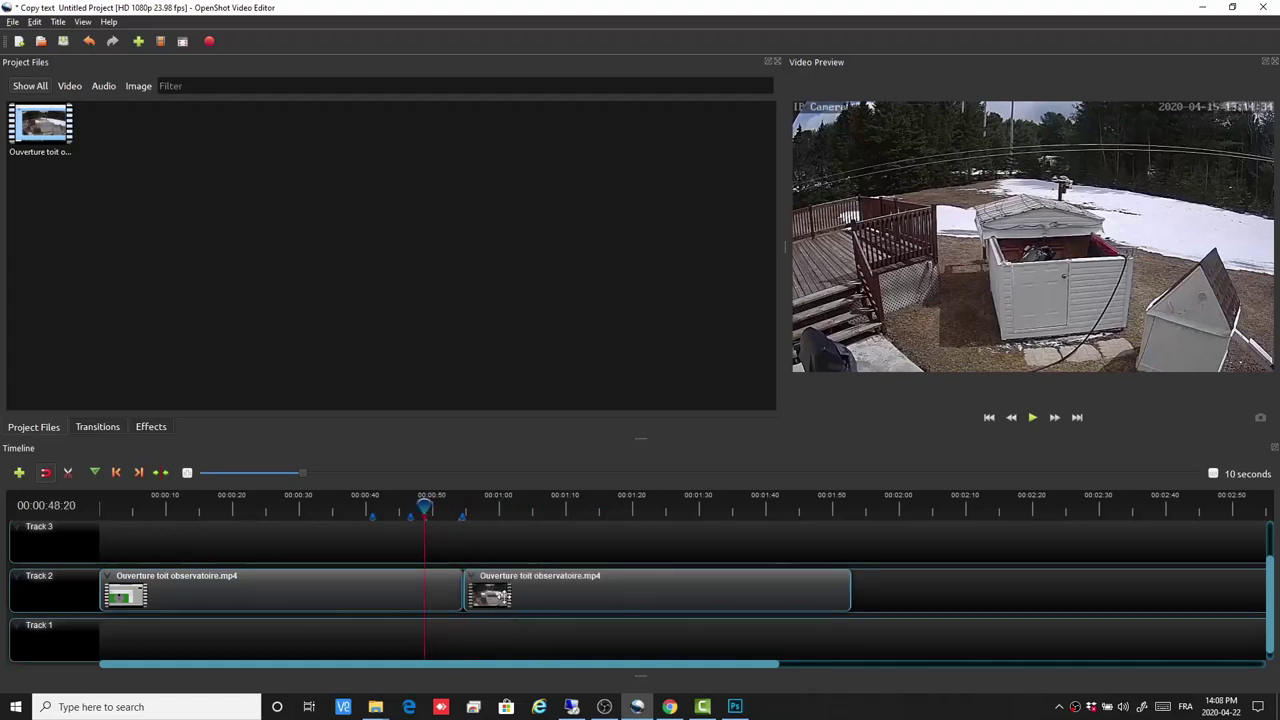
drag(527, 587, 657, 575)
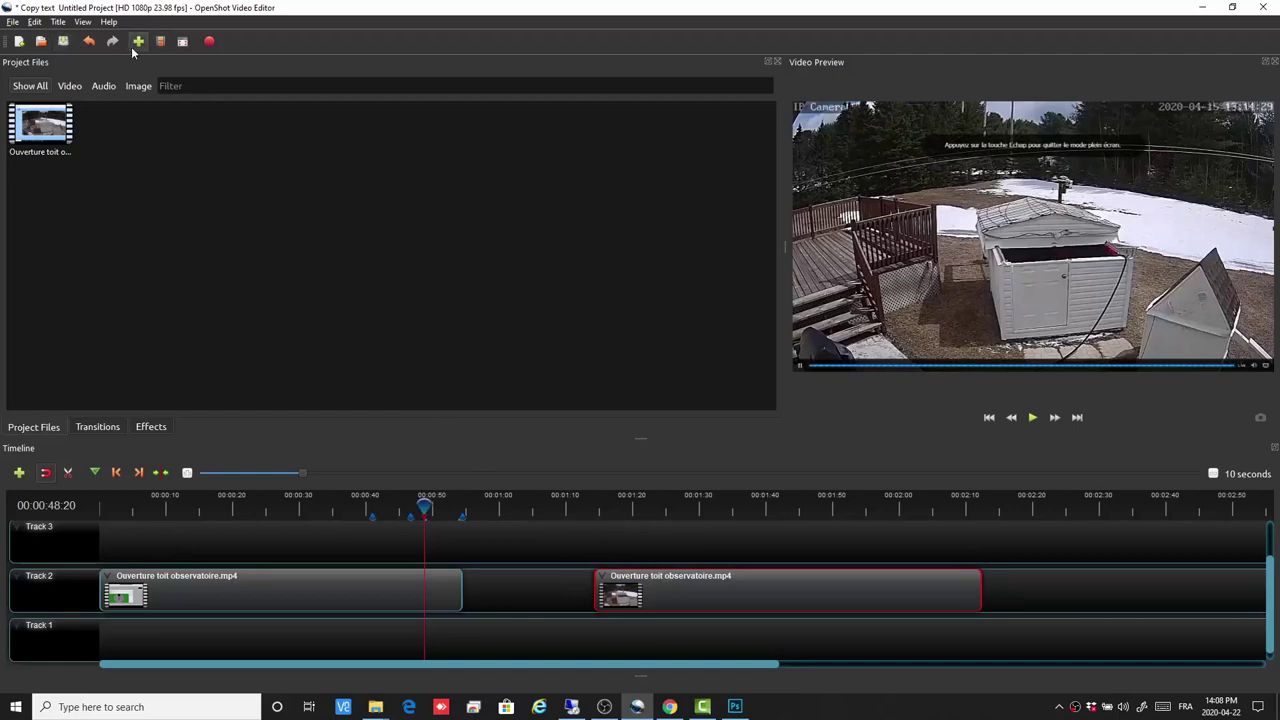
Insert the imported telescope.png into the gap after the first Track 2 clip and close the second clip up against it.
click(139, 42)
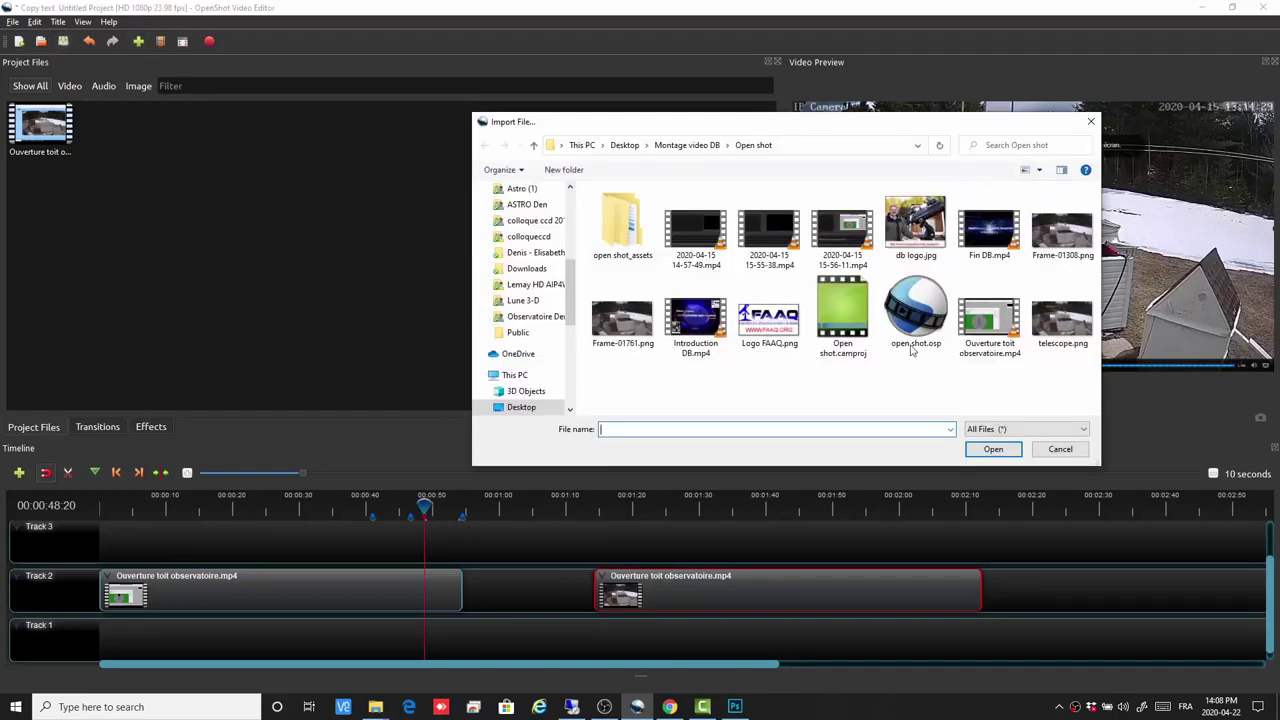
double_click(1068, 327)
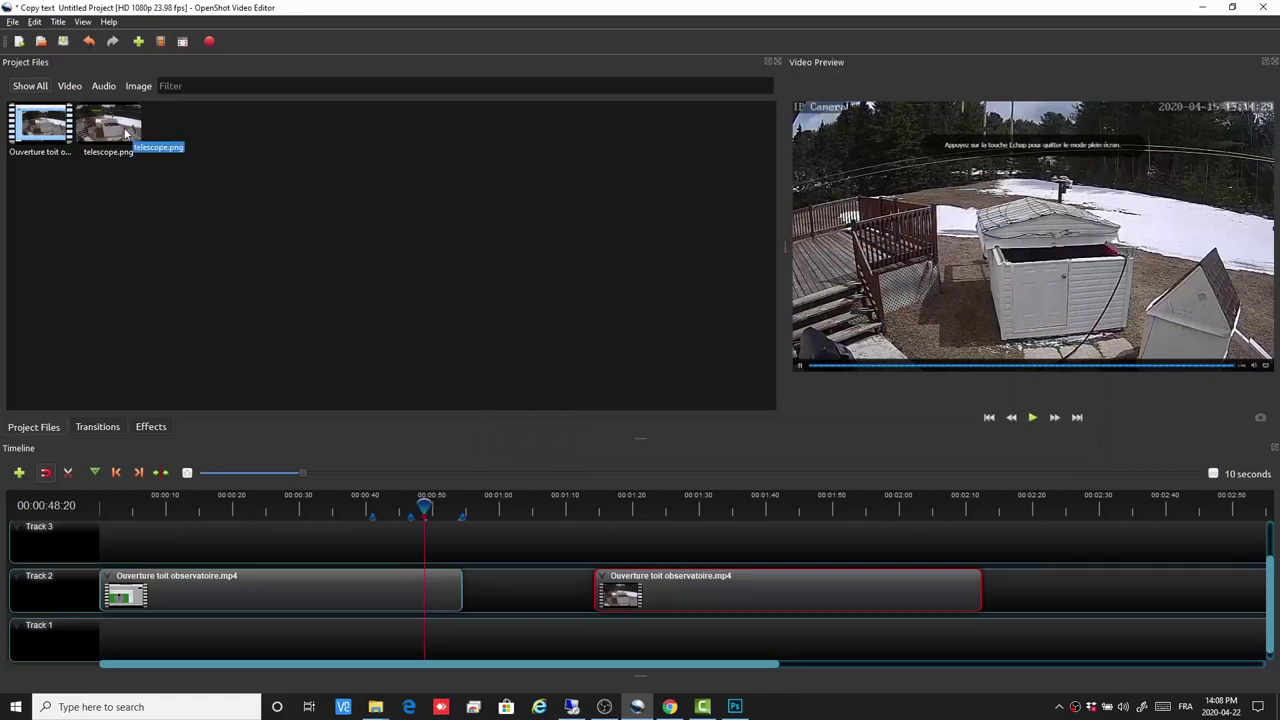
drag(122, 128, 473, 590)
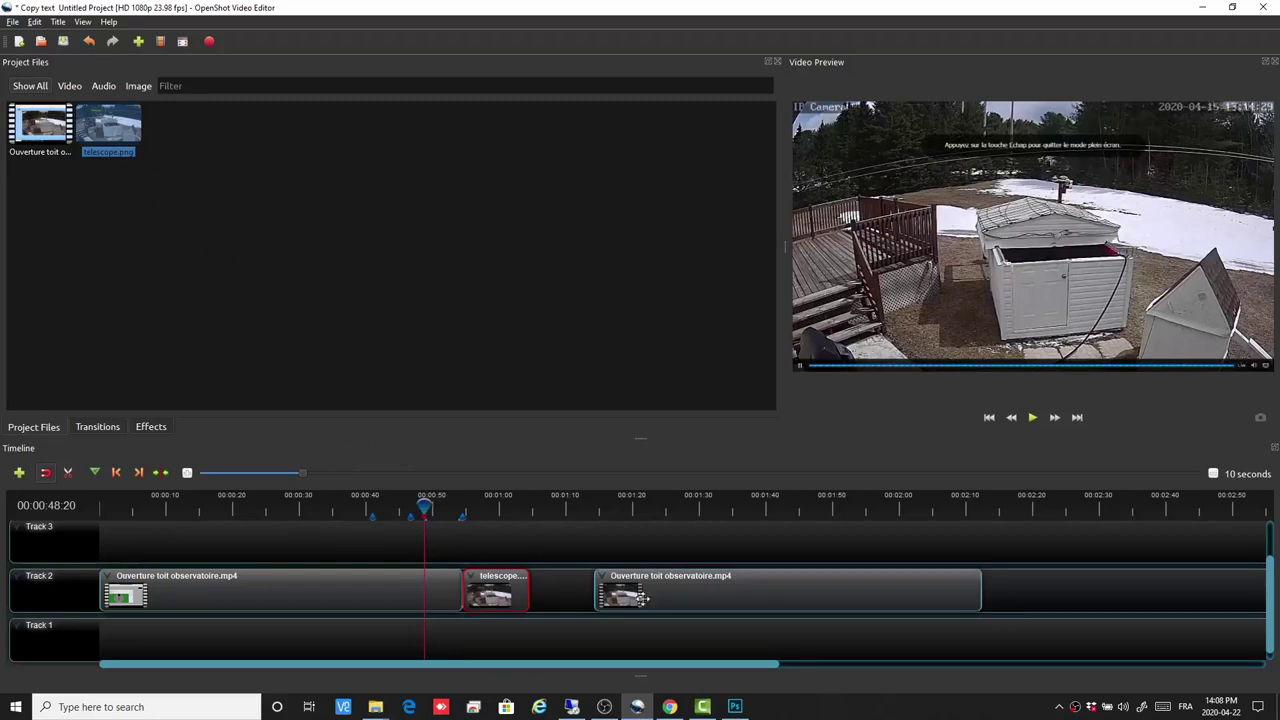
drag(658, 594, 591, 593)
Play the timeline from 00:00:51:10 through the inserted still image into the second clip.
drag(427, 507, 441, 505)
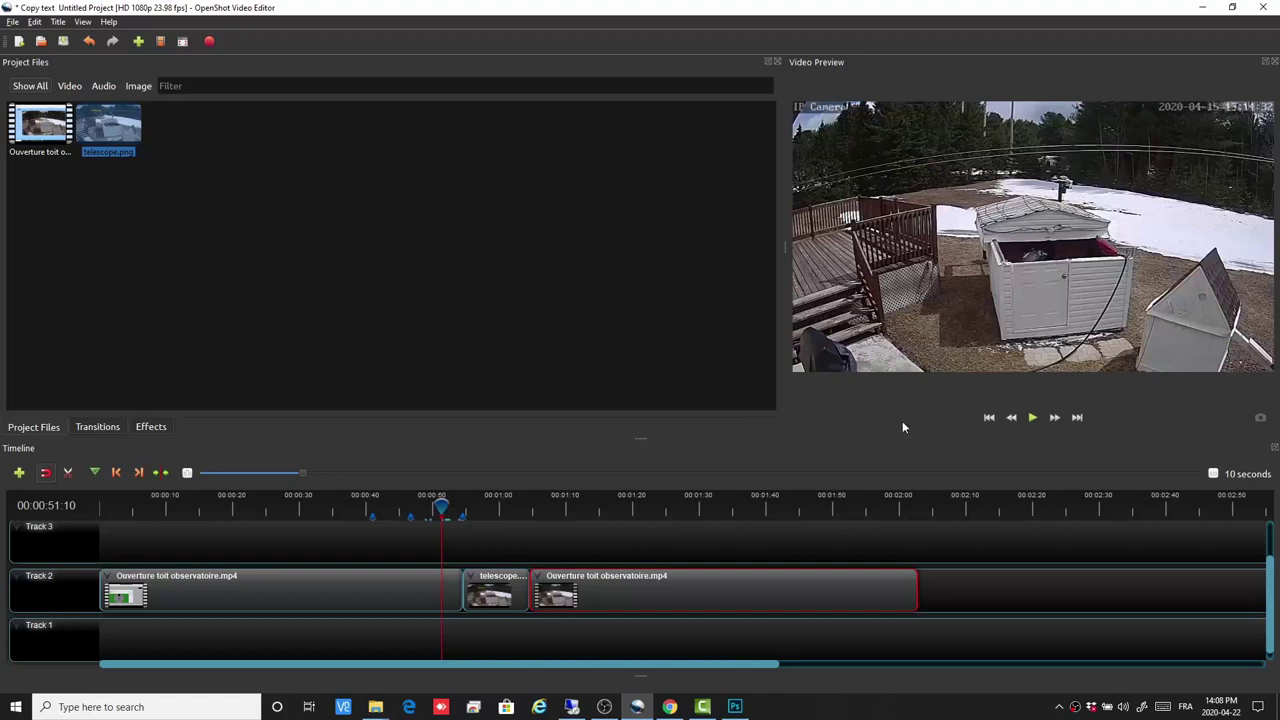
click(1036, 418)
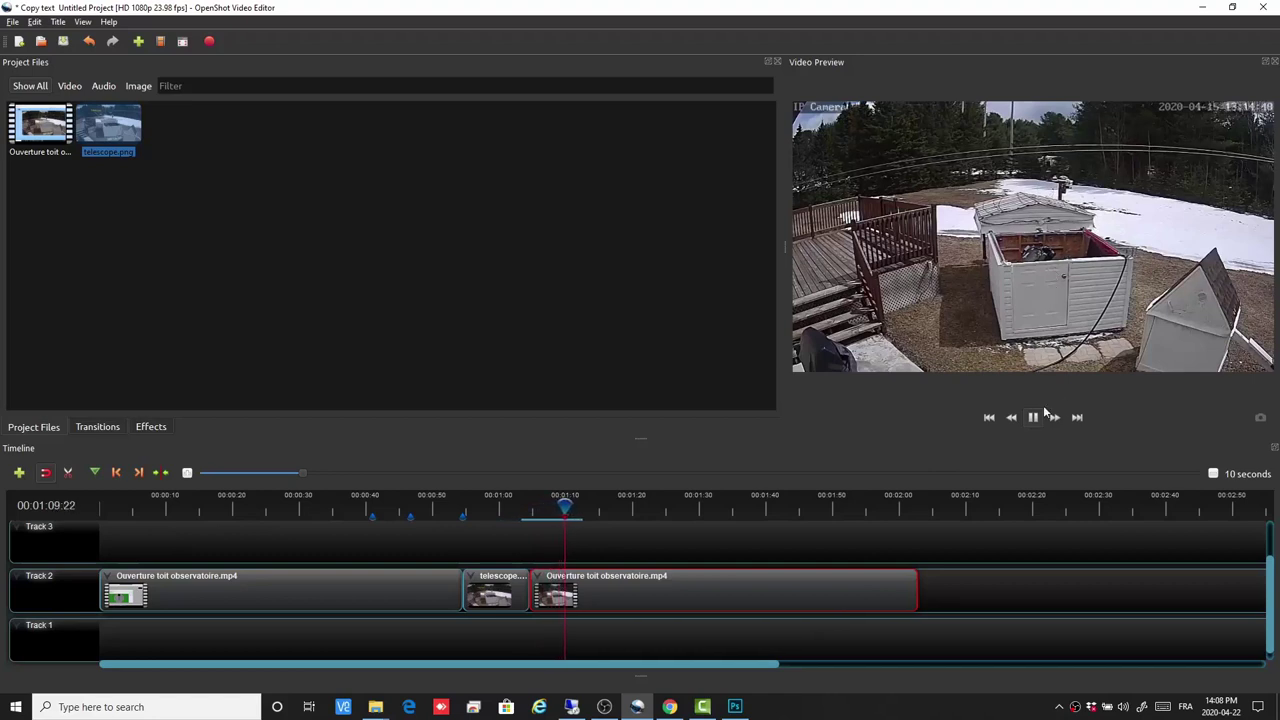
key(space)
Shorten the telescope.png clip to about 3 seconds and butt the following video clip against its end.
drag(703, 589, 734, 589)
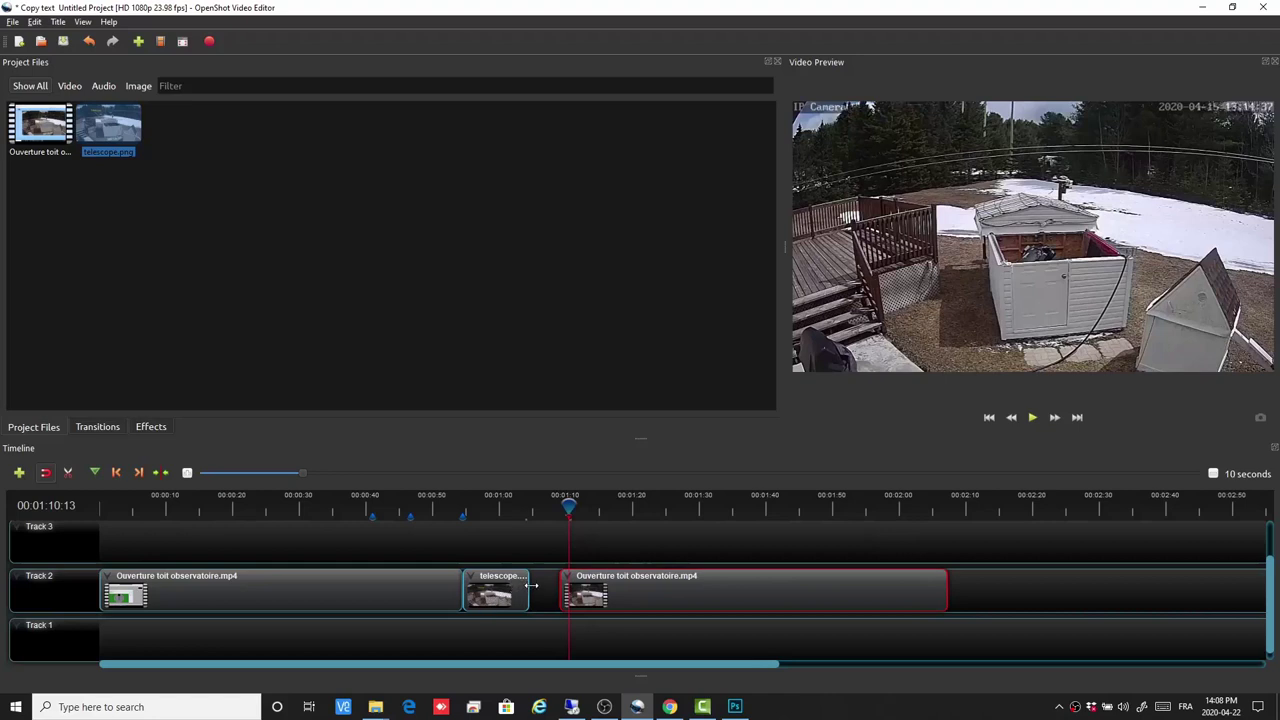
drag(527, 586, 481, 592)
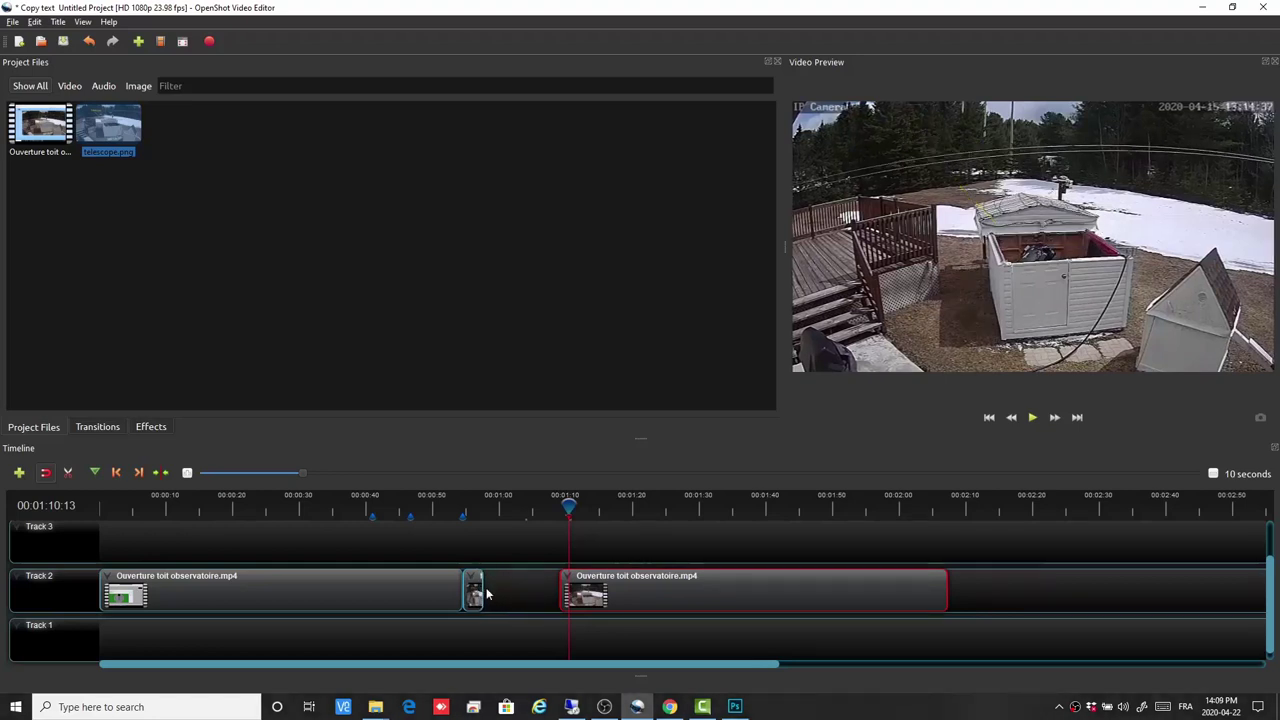
drag(630, 588, 555, 589)
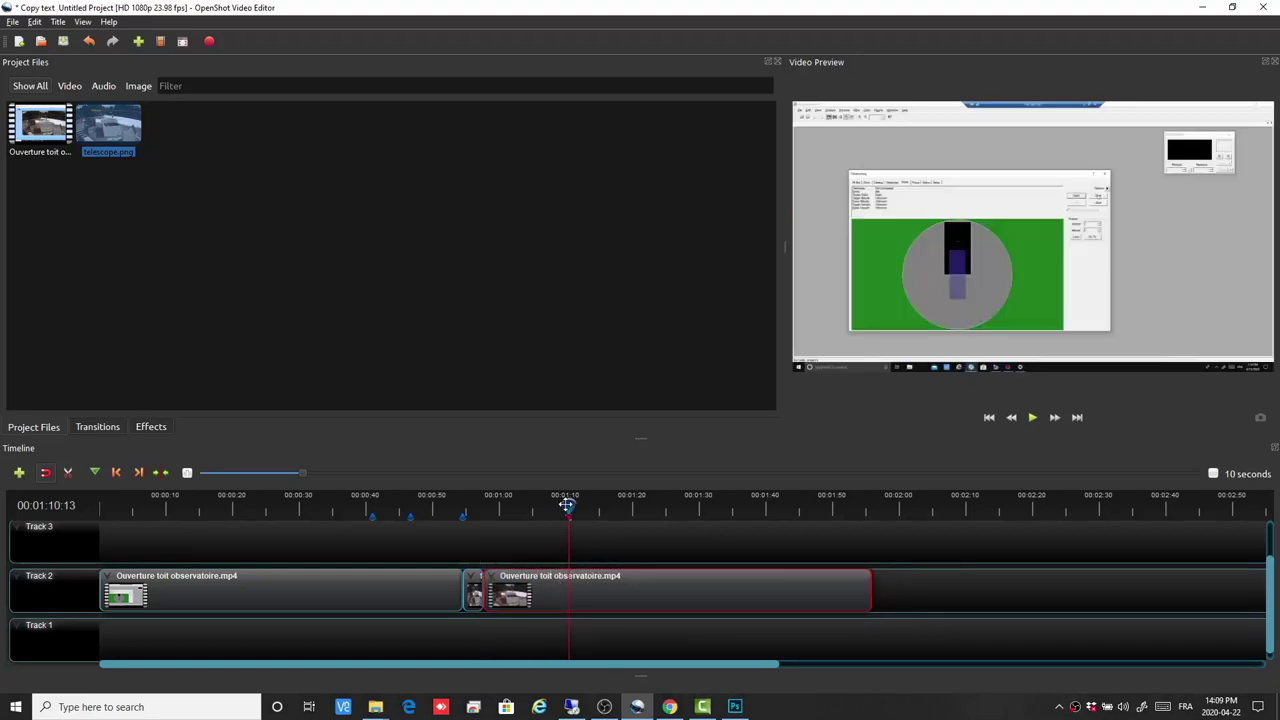
Play the shortened still image sequence from 00:00:53:06.
drag(567, 505, 455, 505)
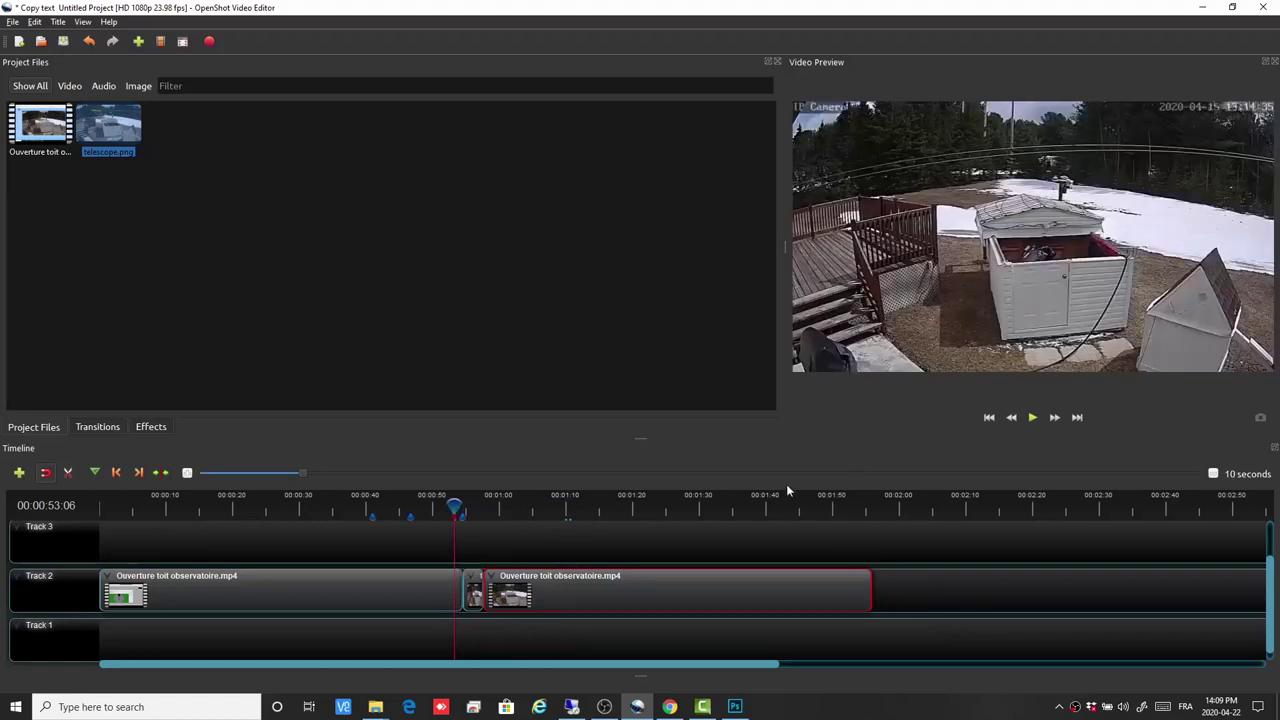
click(1032, 417)
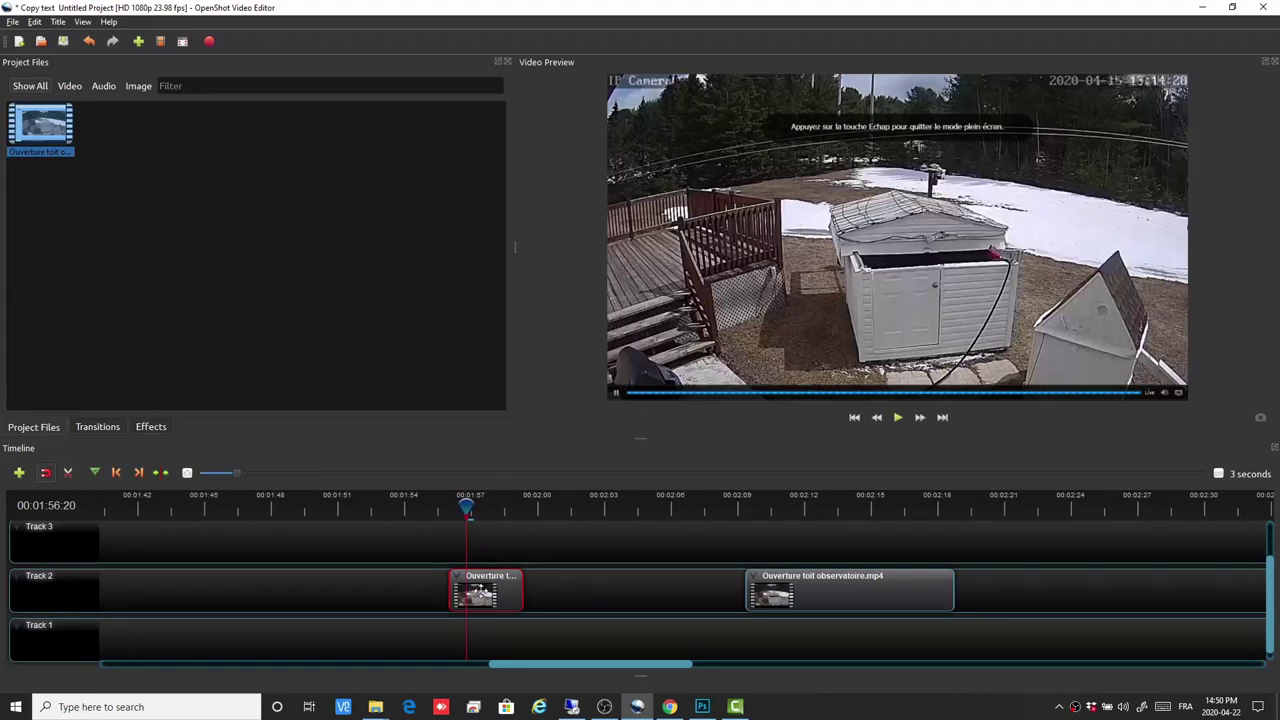
Examine the copy, animation, rotation, layout, time, audio separation and slice options available for the short Track 2 clip.
right_click(496, 591)
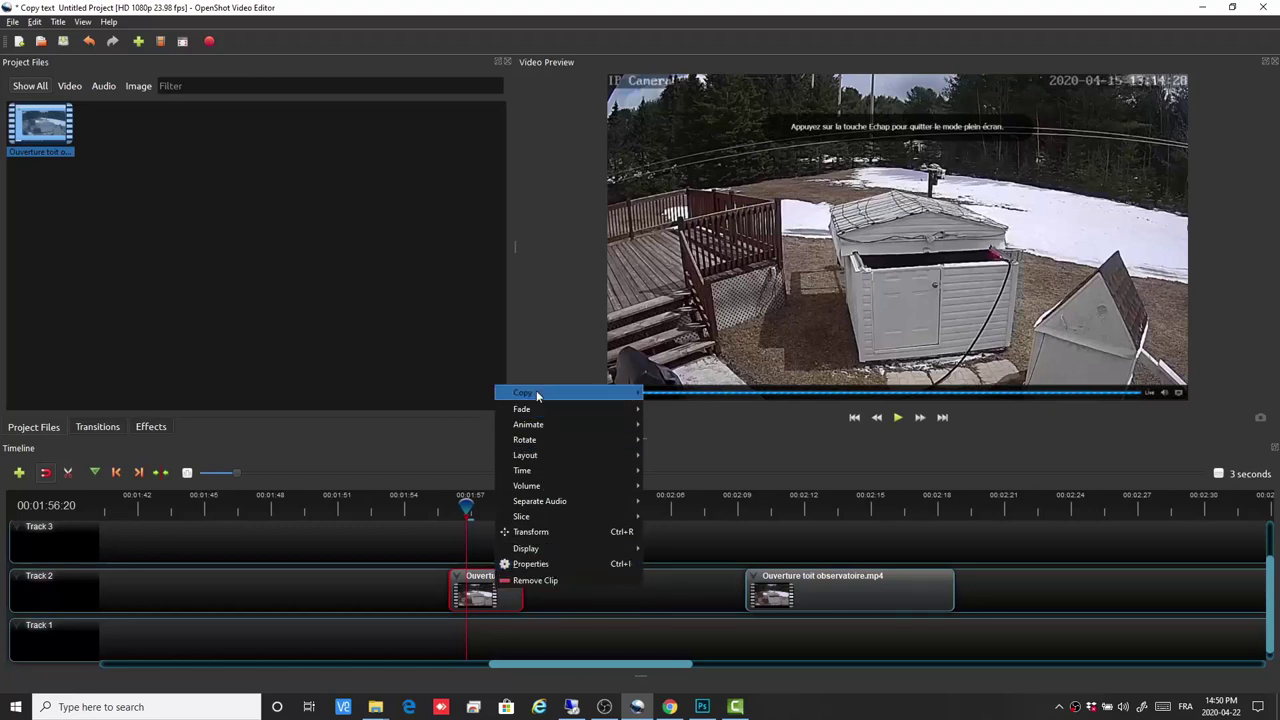
mouse_move(541, 519)
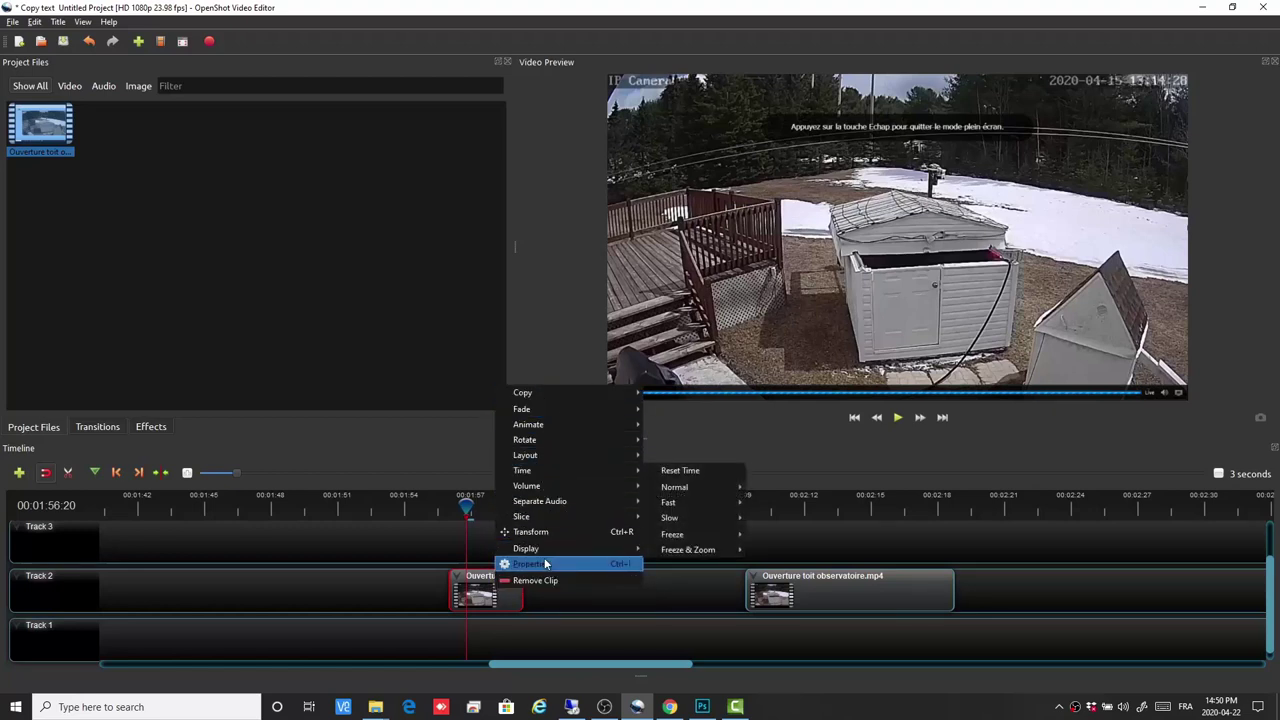
mouse_move(519, 400)
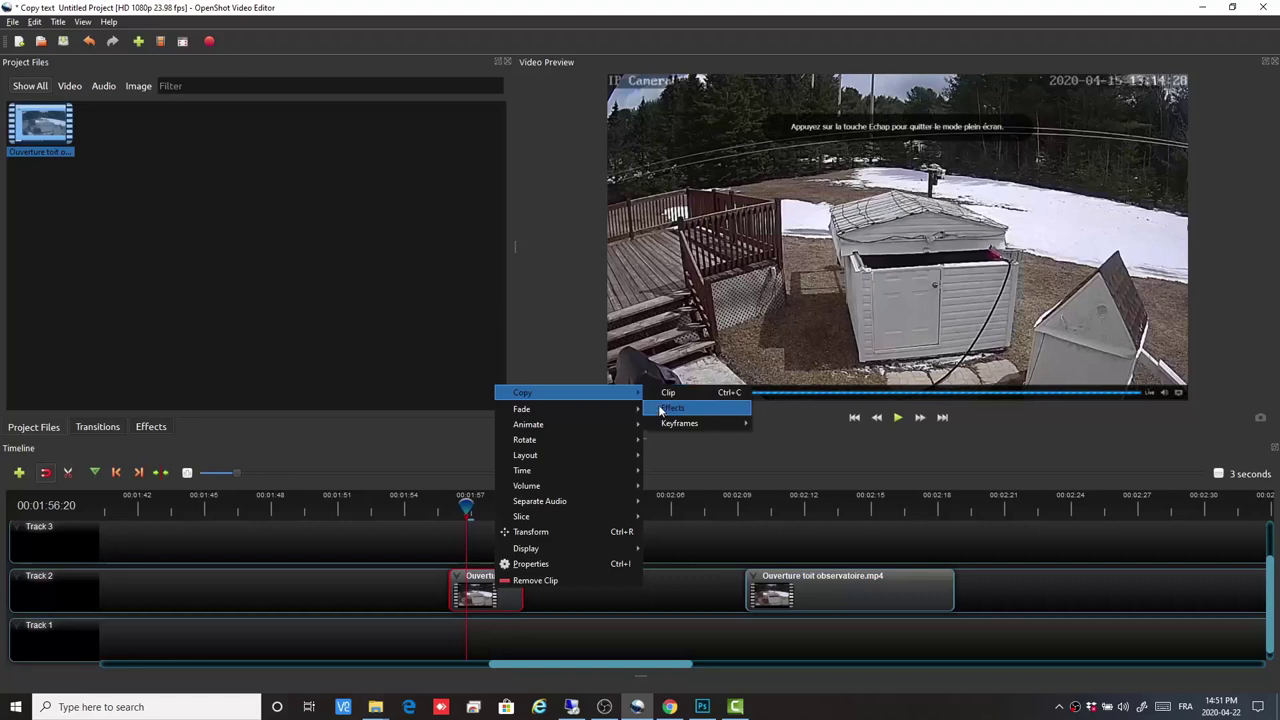
mouse_move(673, 425)
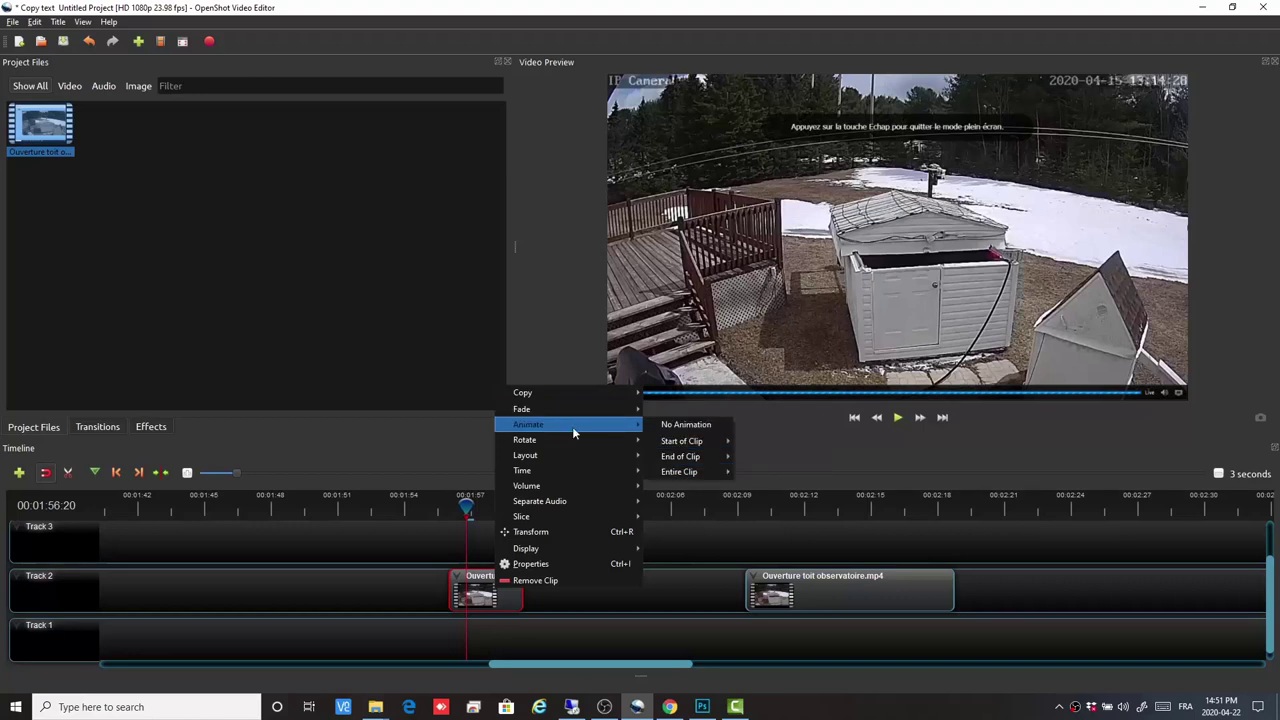
mouse_move(590, 440)
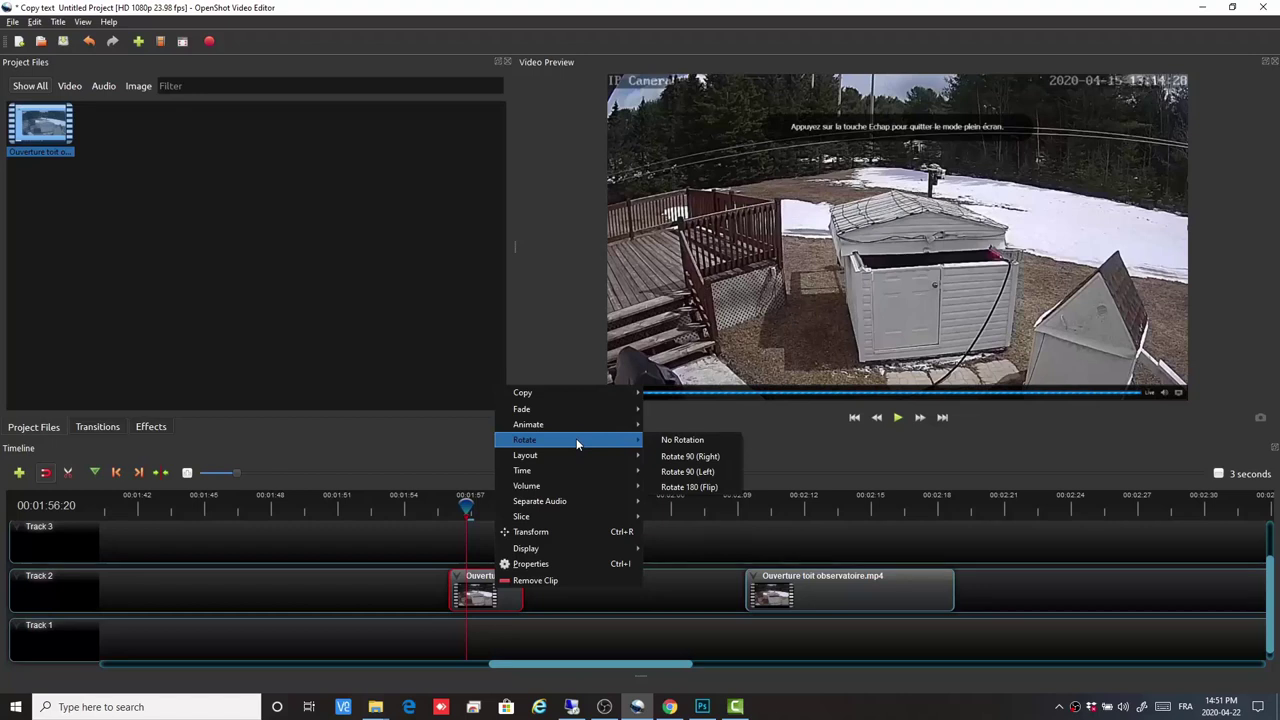
mouse_move(568, 456)
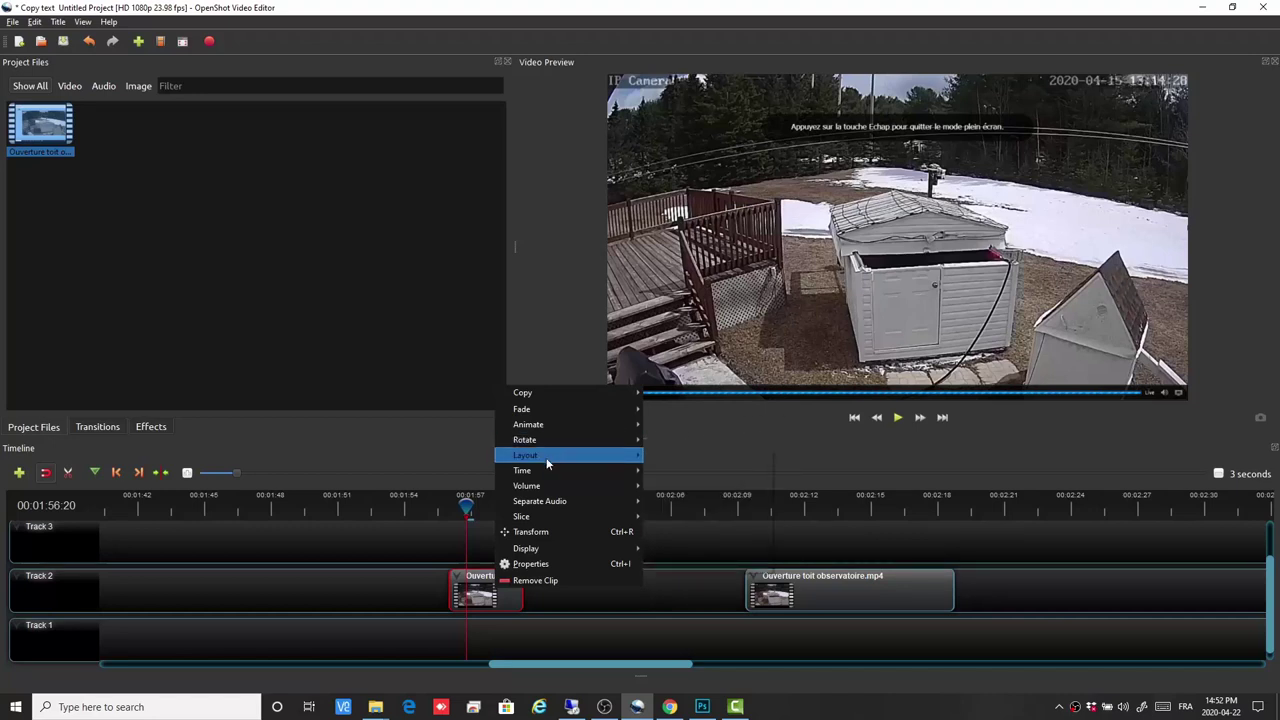
mouse_move(540, 480)
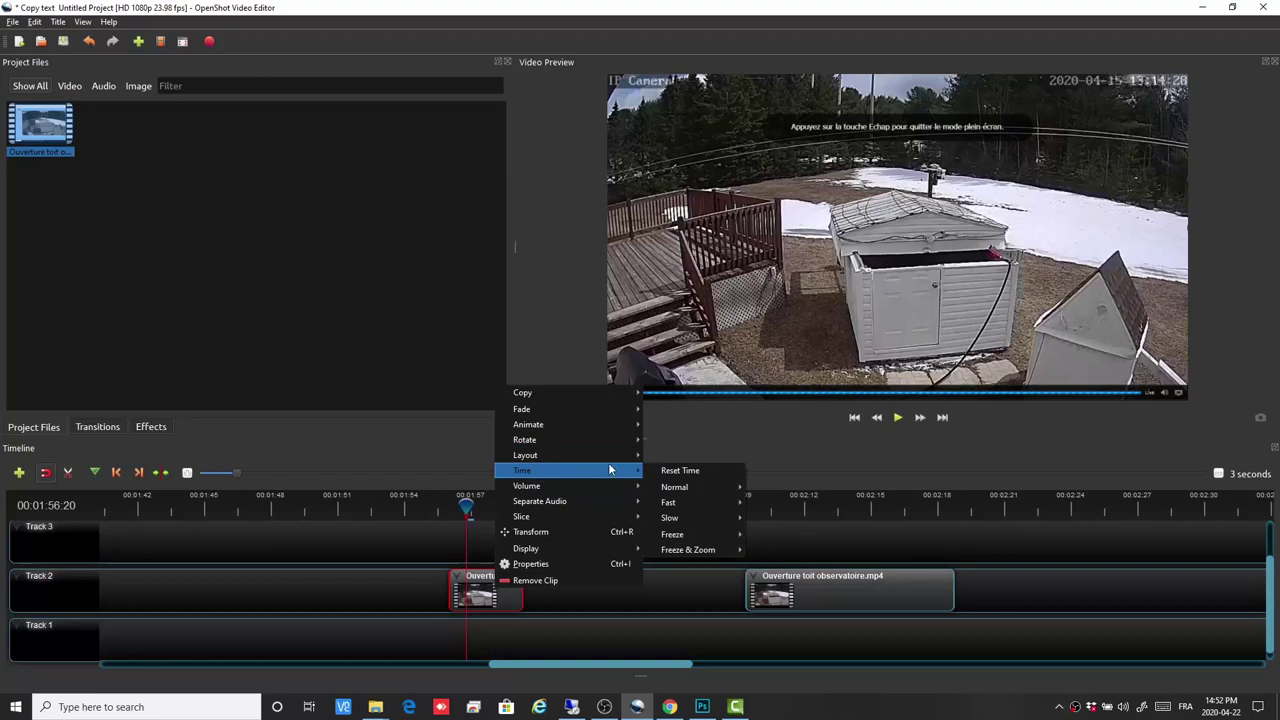
mouse_move(668, 505)
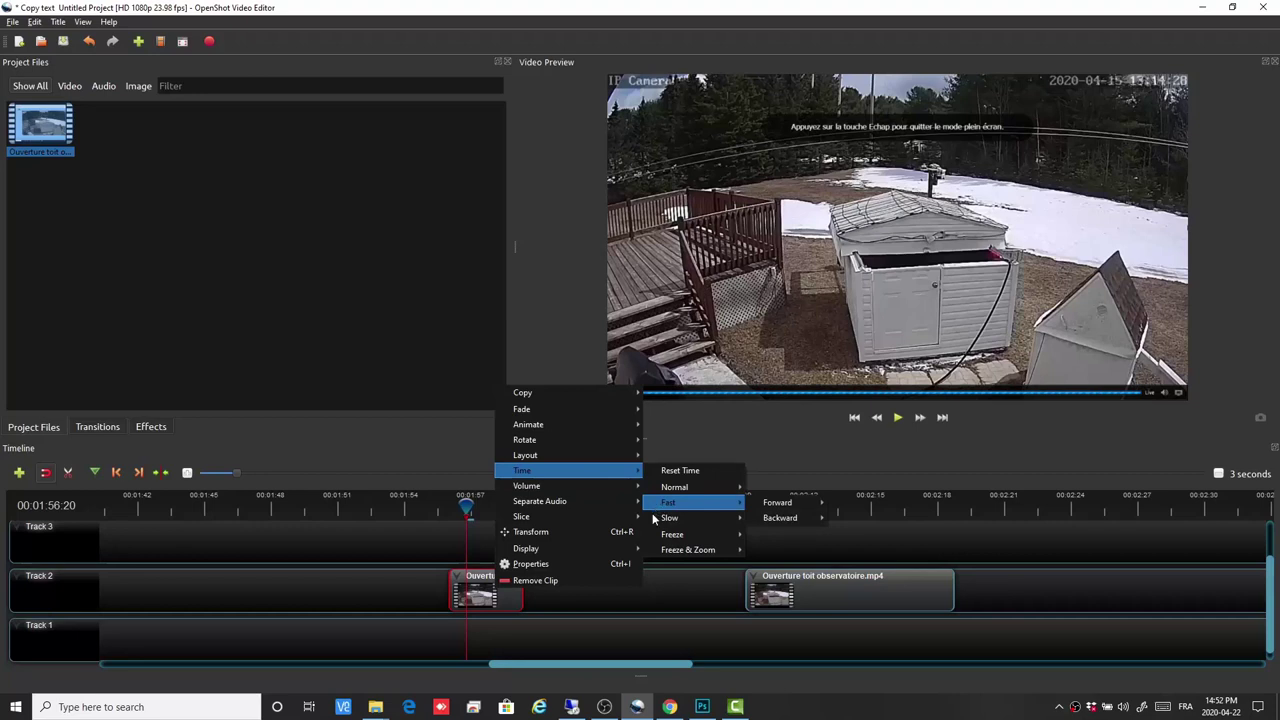
mouse_move(660, 541)
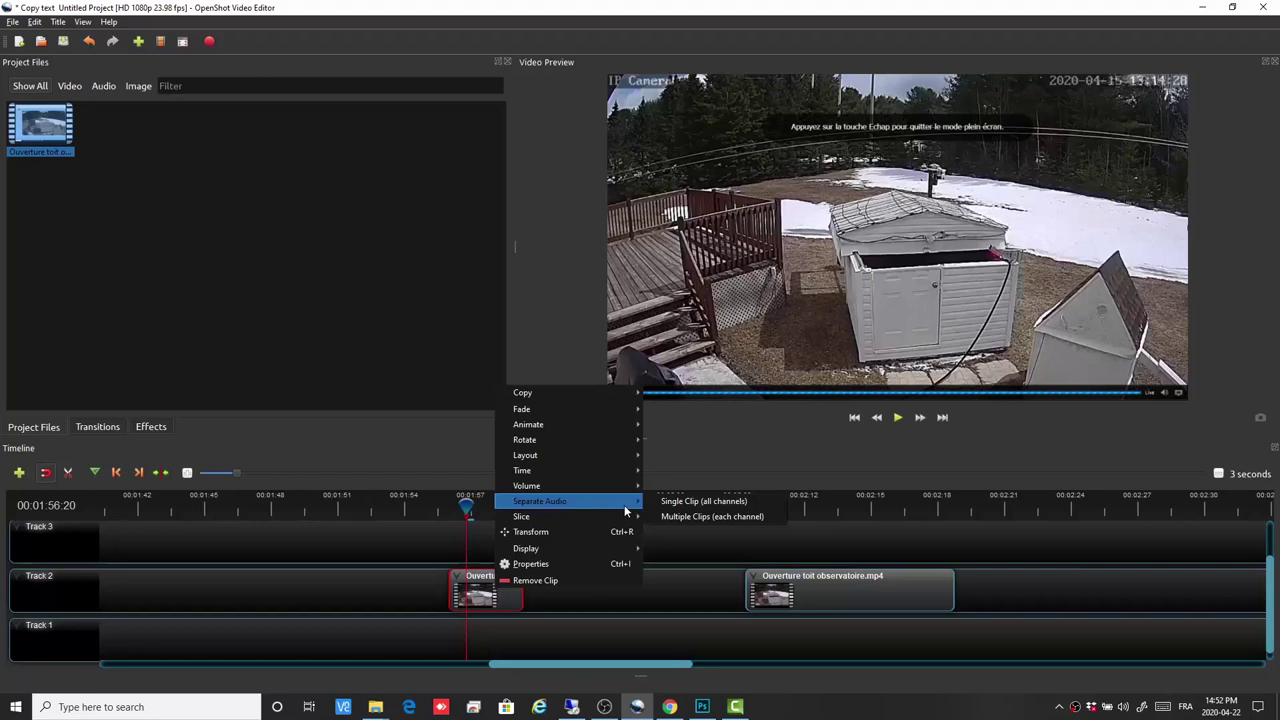
mouse_move(592, 522)
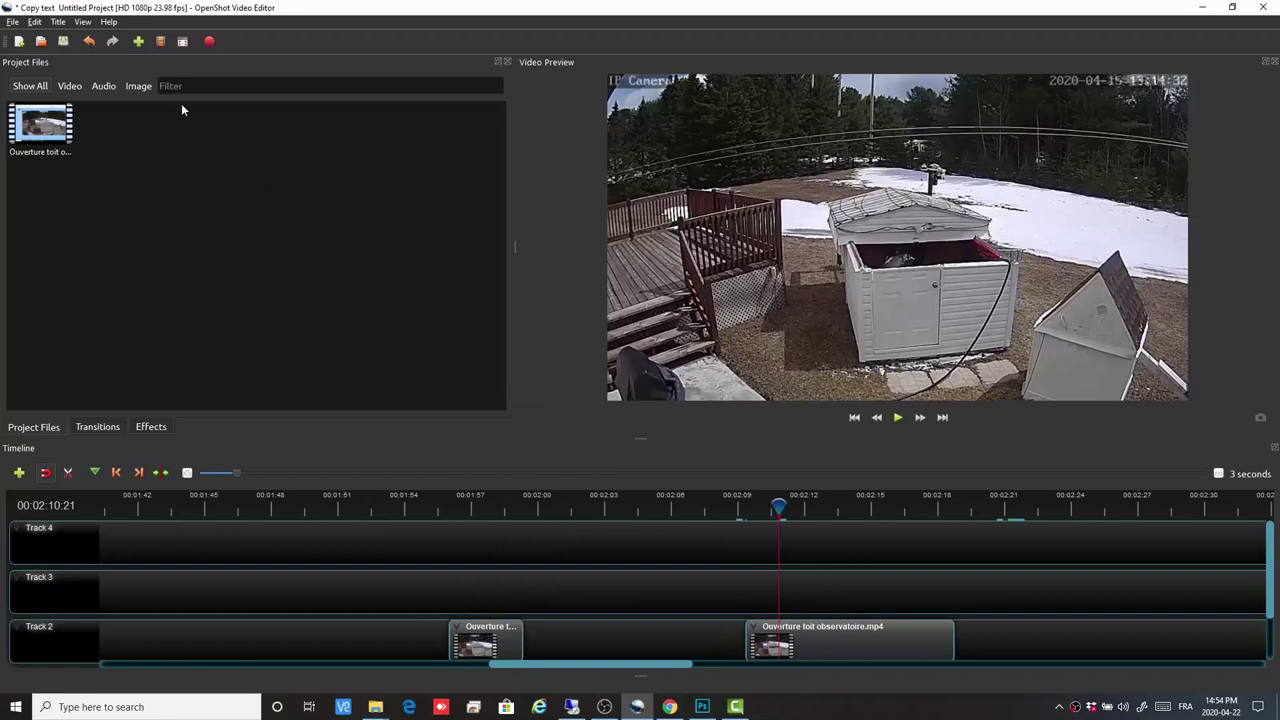
Import Logo FAAQ.png and place it on Track 3 directly above the second visible Track 2 clip.
click(137, 42)
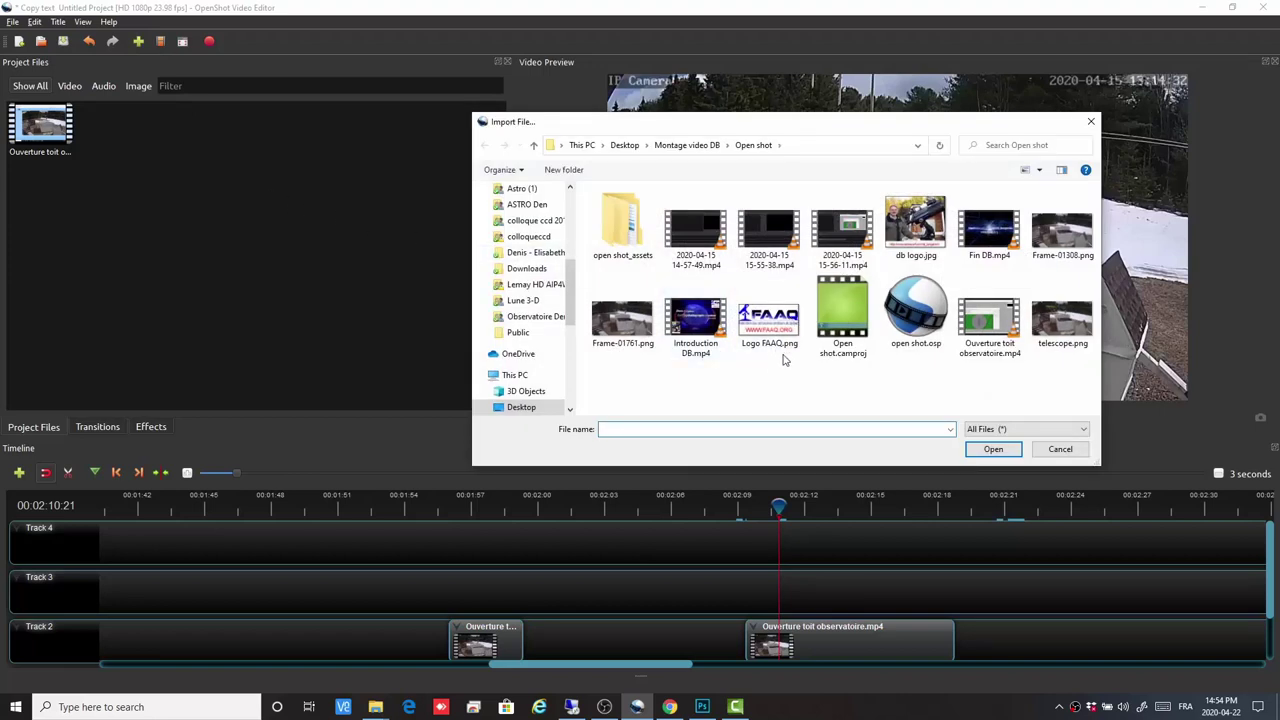
click(779, 318)
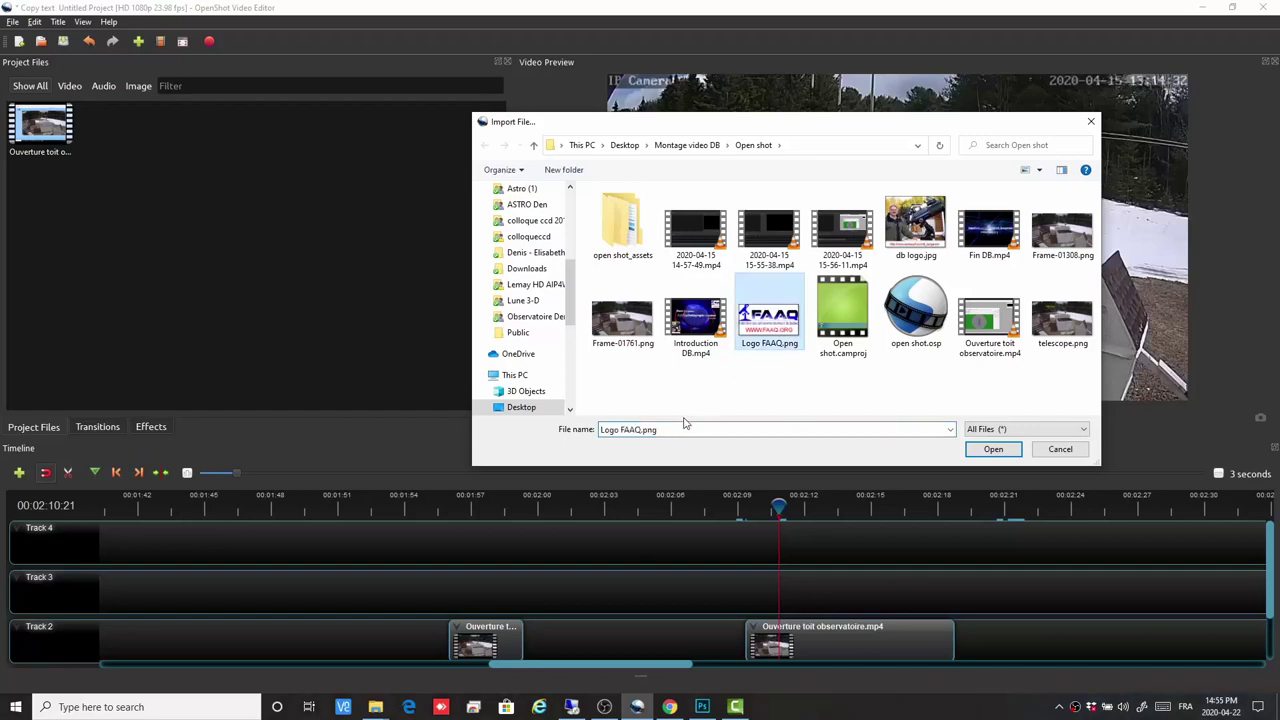
click(993, 449)
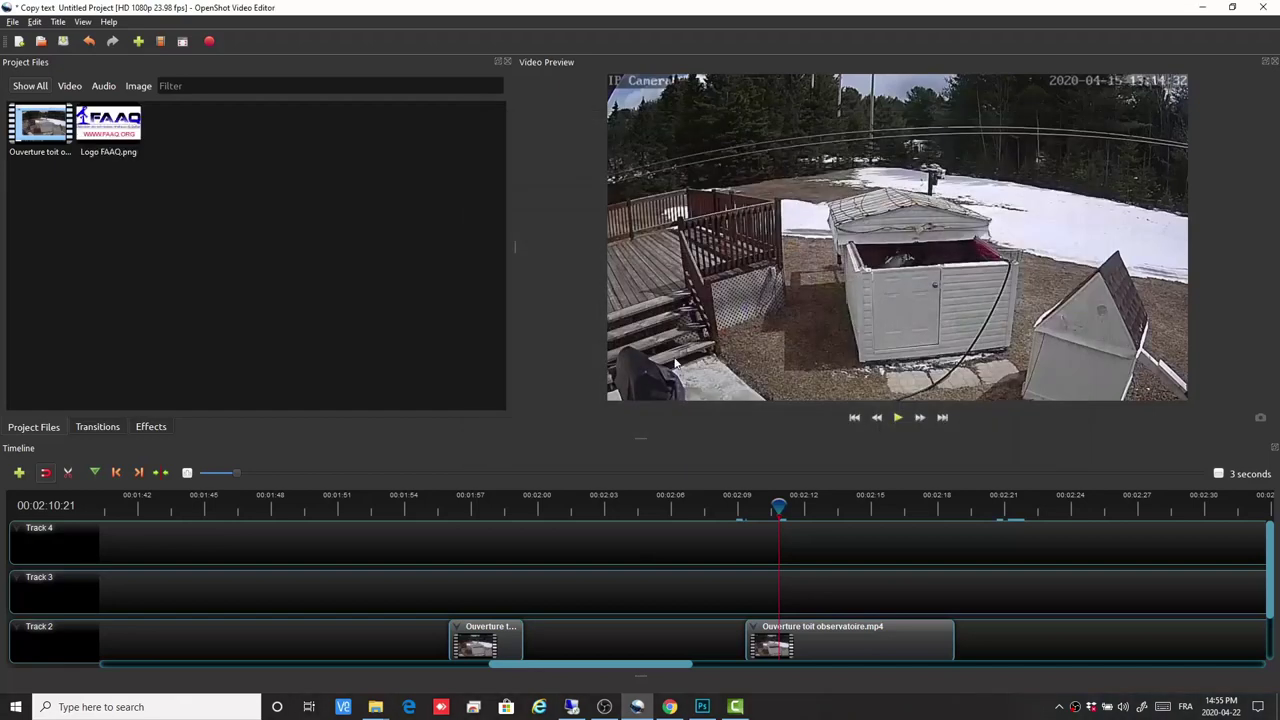
drag(116, 127, 824, 584)
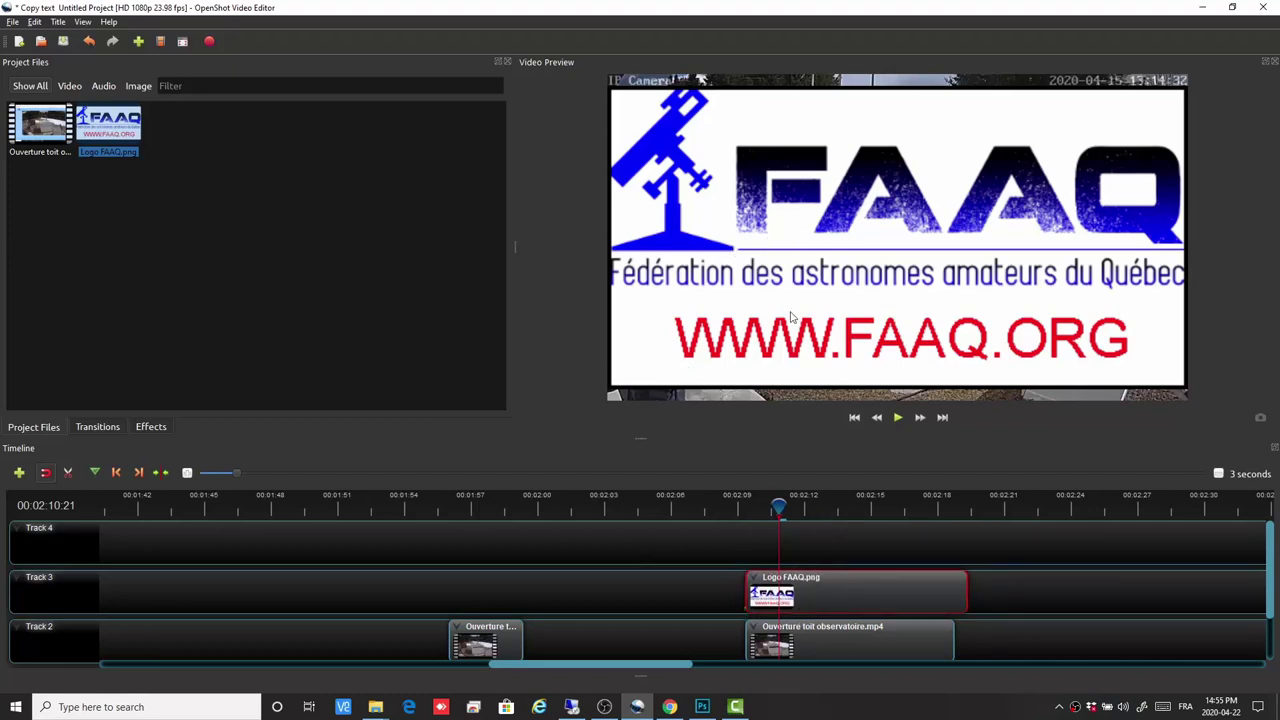
Transform the Logo FAAQ.png clip, shrinking it to about a third of the frame width and moving it to the frame's upper-right area.
right_click(841, 590)
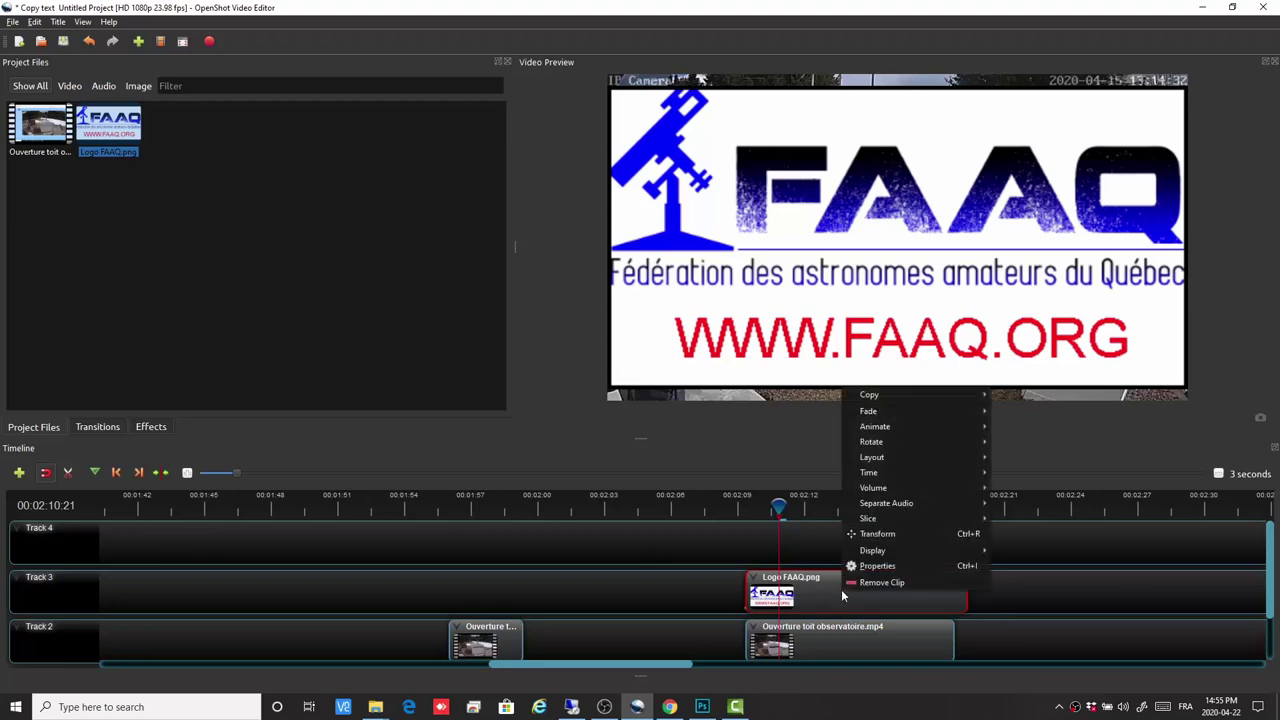
click(867, 535)
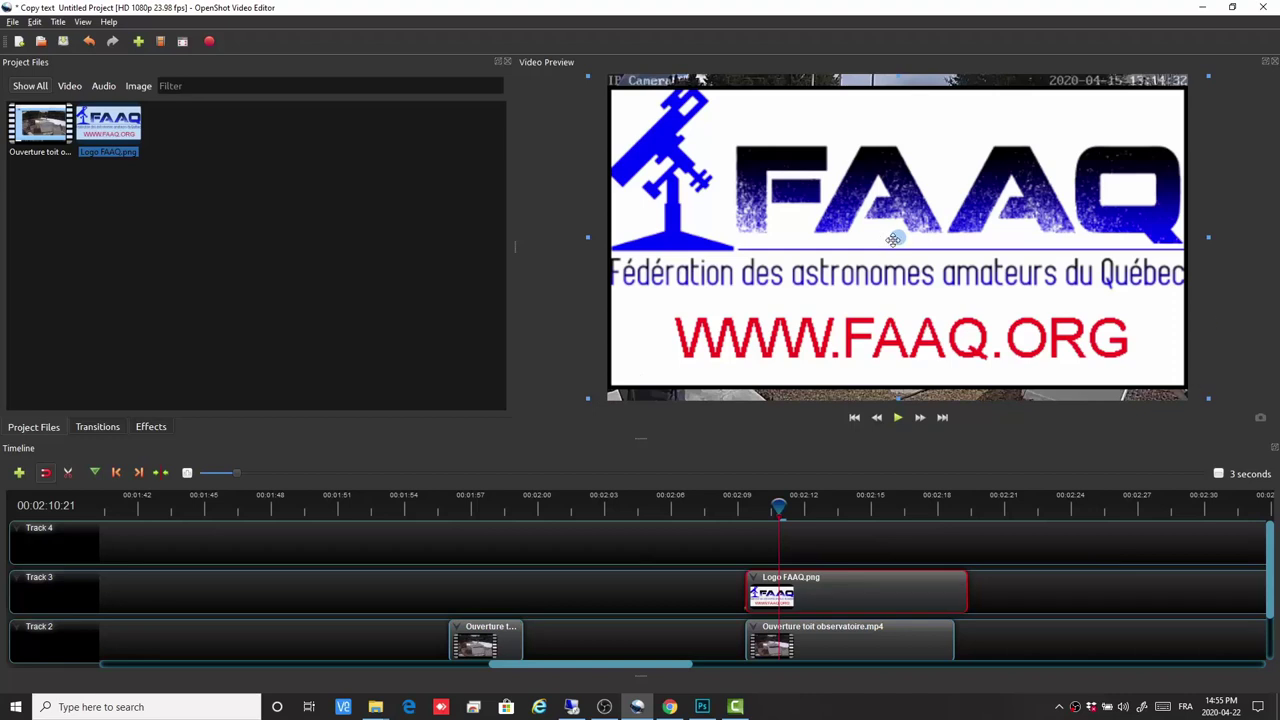
mouse_move(897, 240)
mouse_down()
mouse_move(881, 273)
mouse_move(855, 255)
mouse_move(909, 237)
mouse_up()
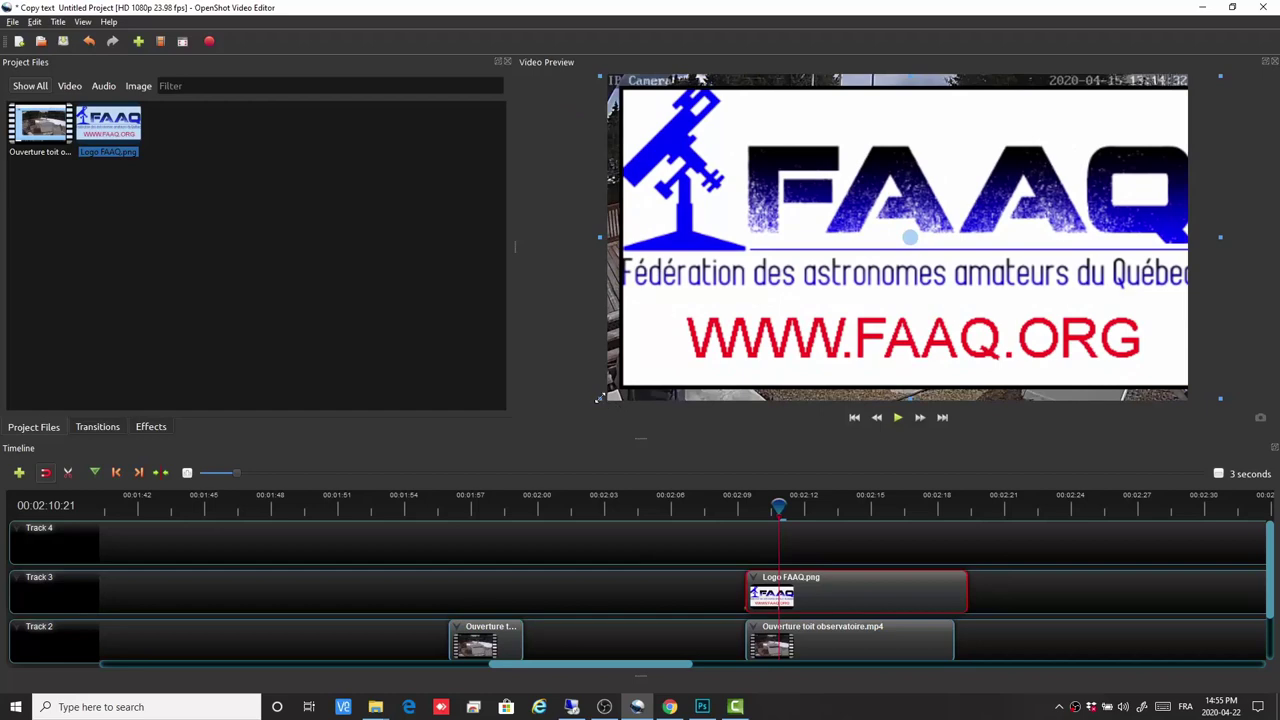
drag(601, 396, 812, 316)
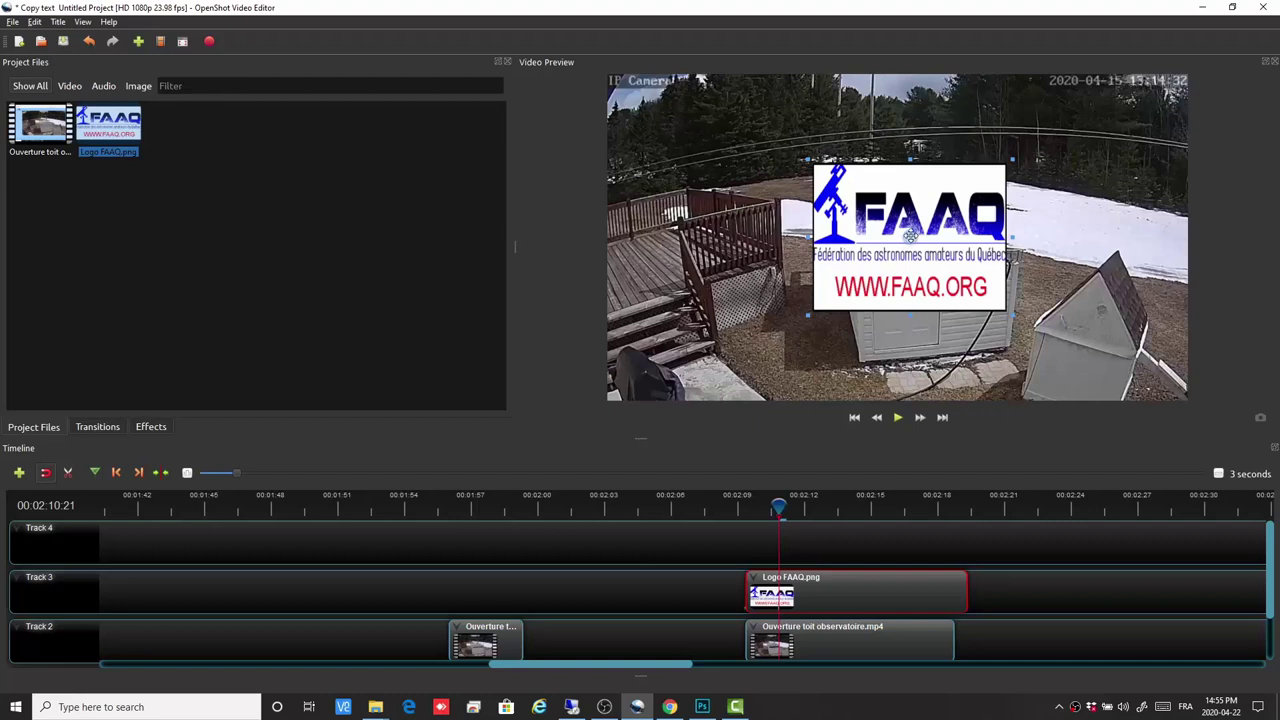
drag(910, 236, 1090, 149)
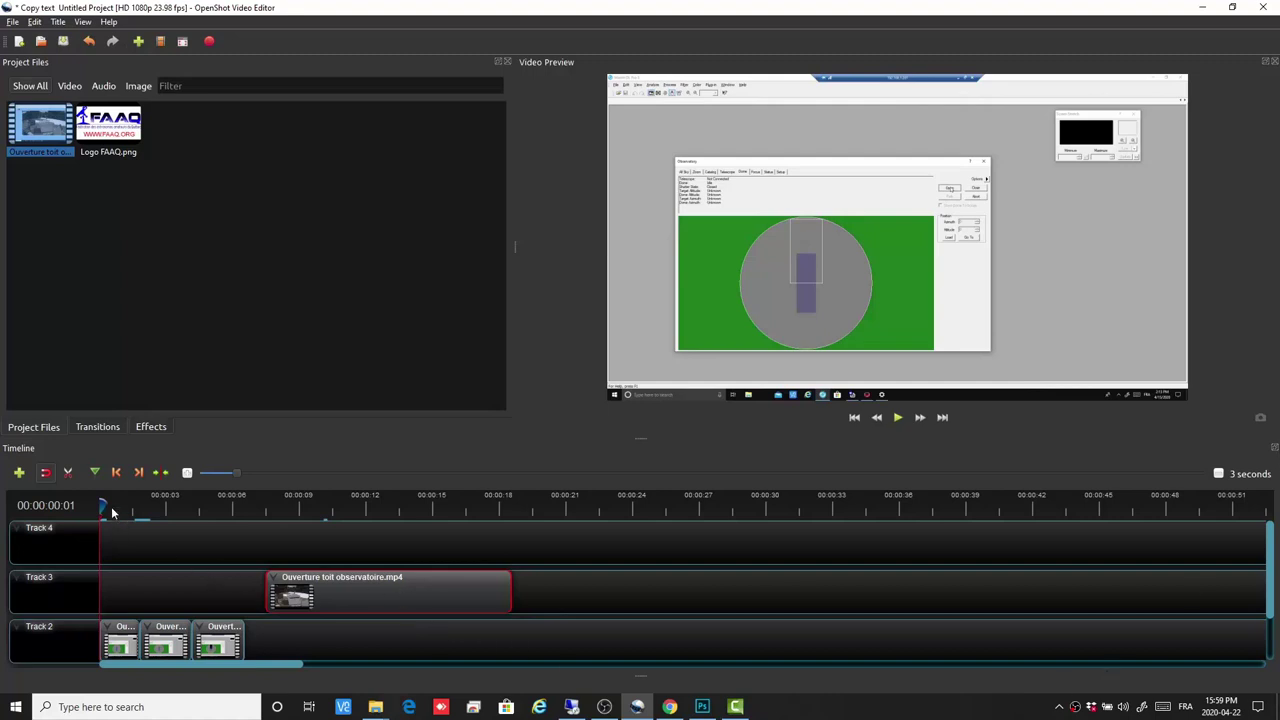
Review the timeline from the start through the Track 2 clips to the end of the Track 3 clip.
drag(101, 505, 105, 508)
drag(108, 506, 494, 525)
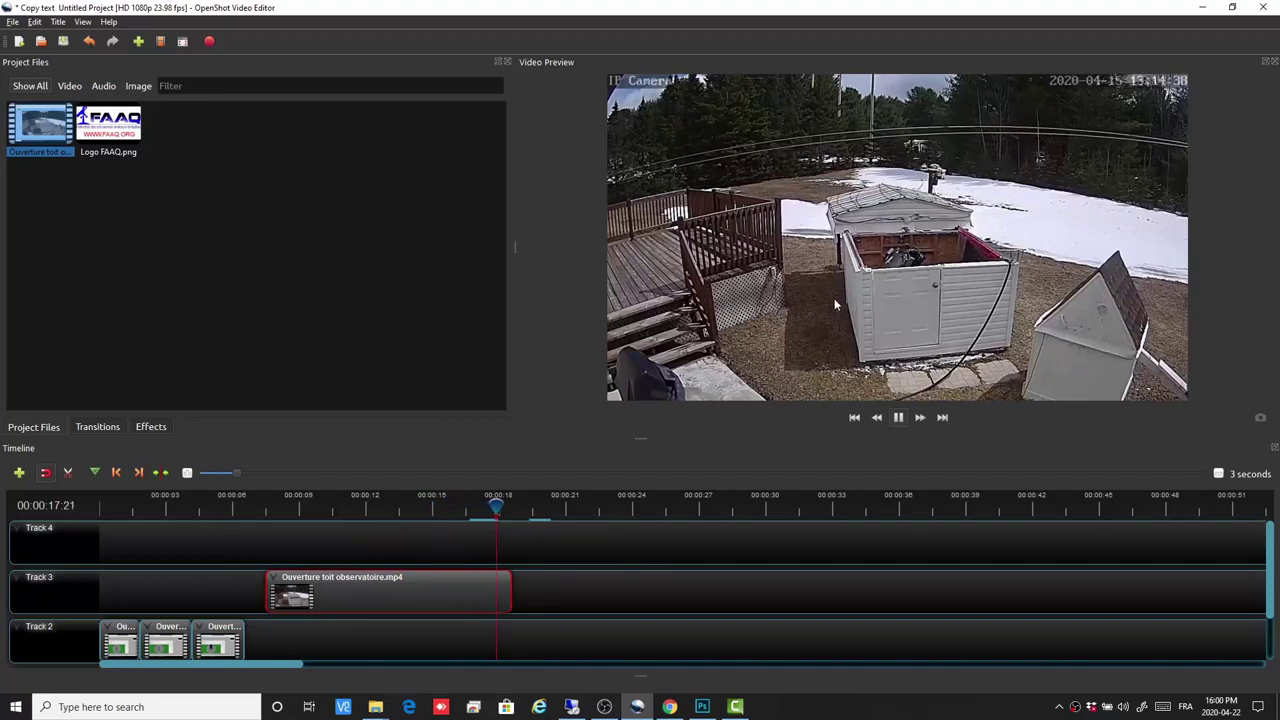
key(space)
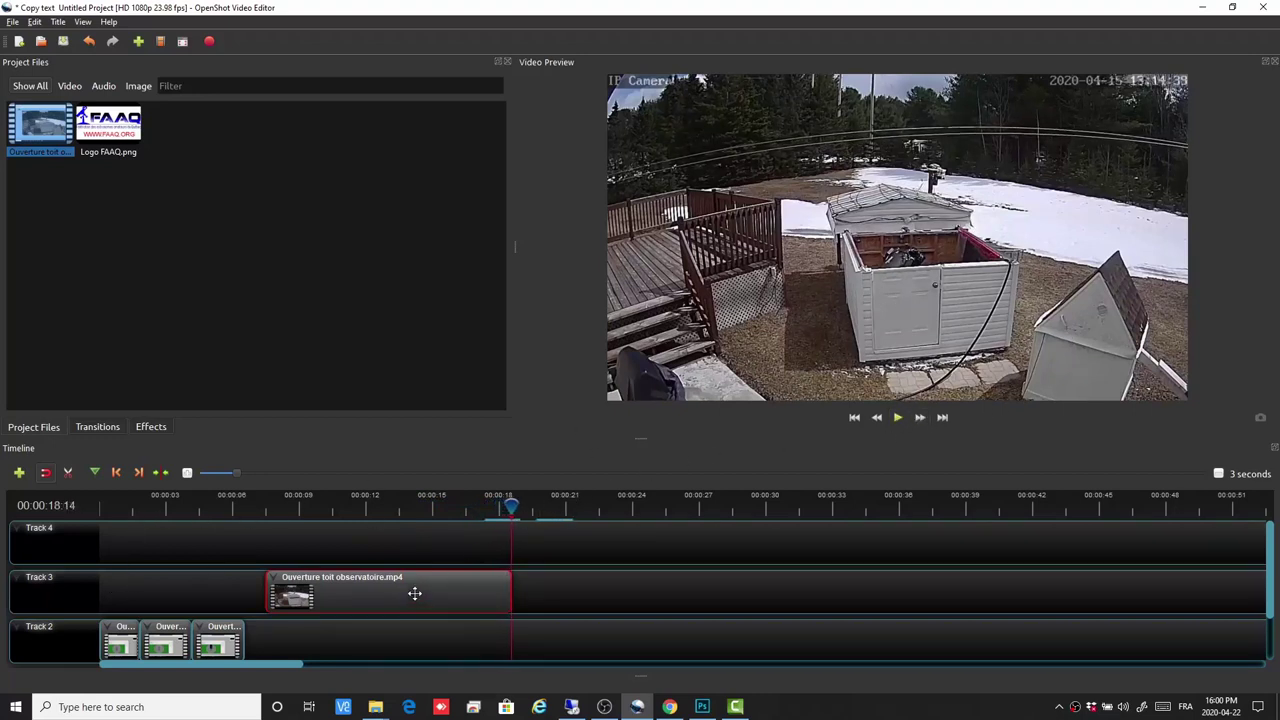
Move the Track 3 video clip to the start of the timeline above the Track 2 clips and play the overlap.
drag(414, 591, 245, 594)
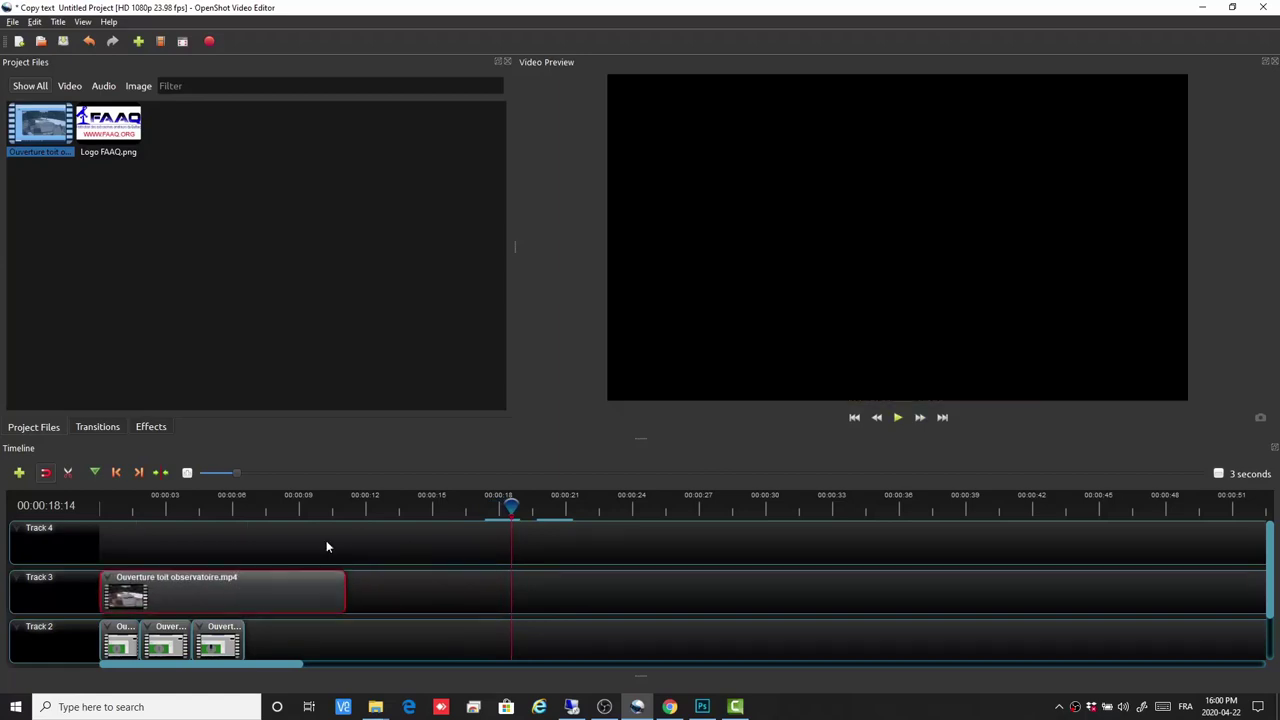
drag(511, 507, 83, 509)
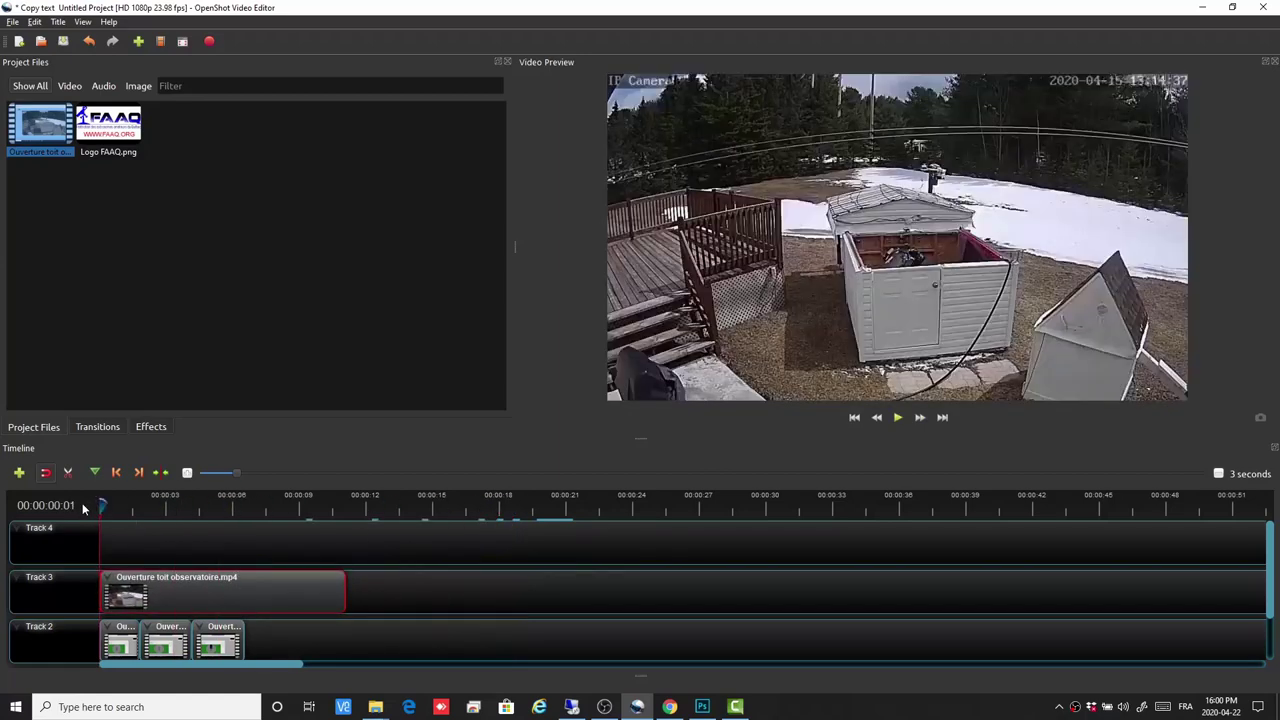
click(897, 418)
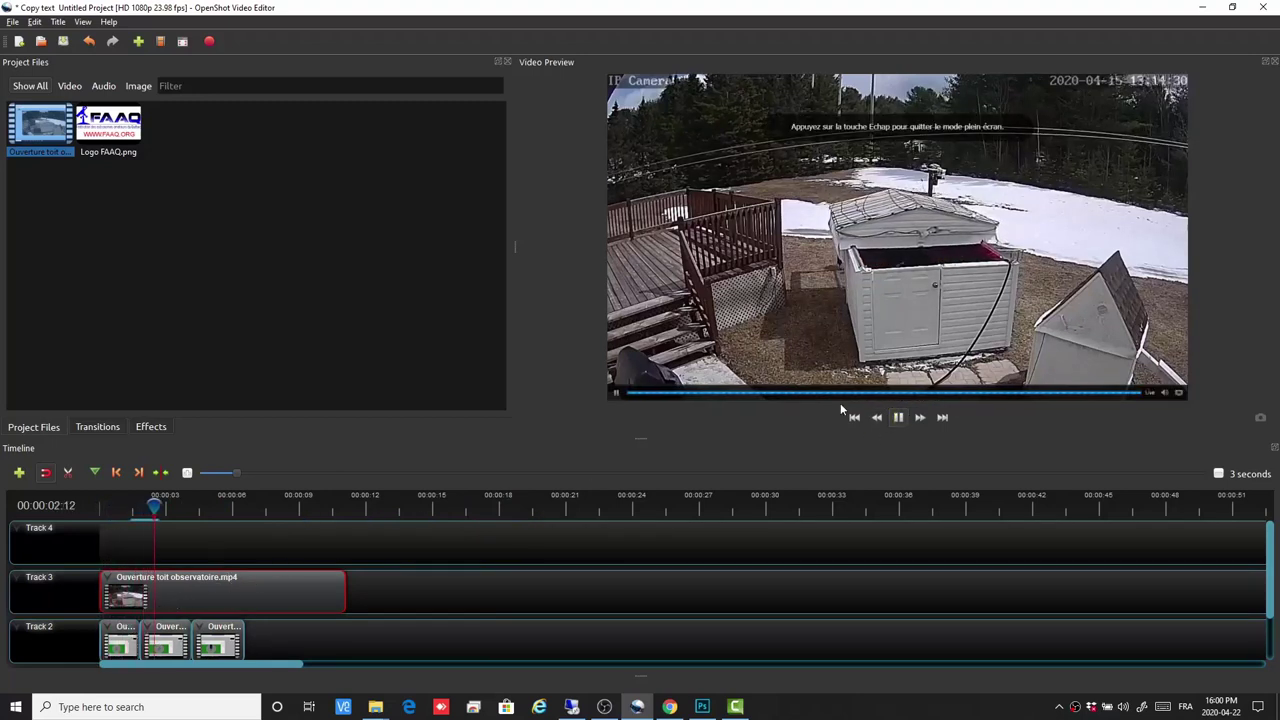
click(899, 418)
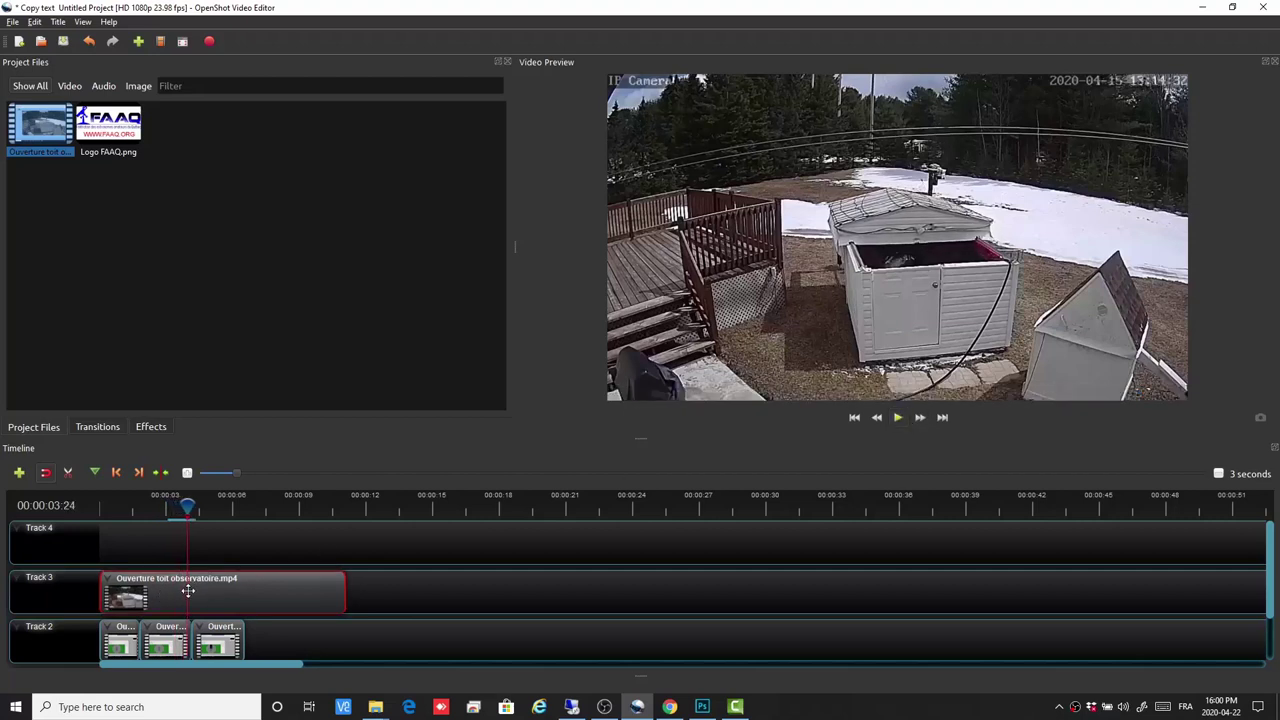
Transform the Track 3 video into a small picture-in-picture and place it in the frame's upper-right corner.
right_click(205, 594)
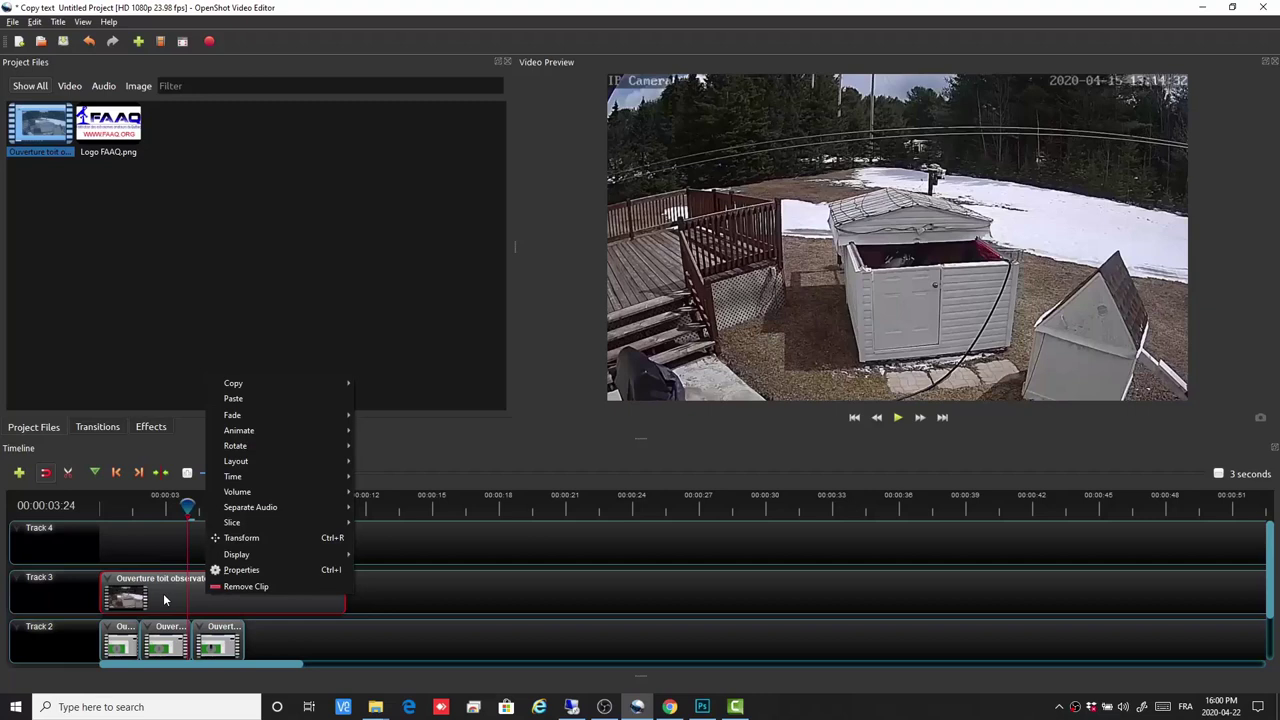
click(236, 541)
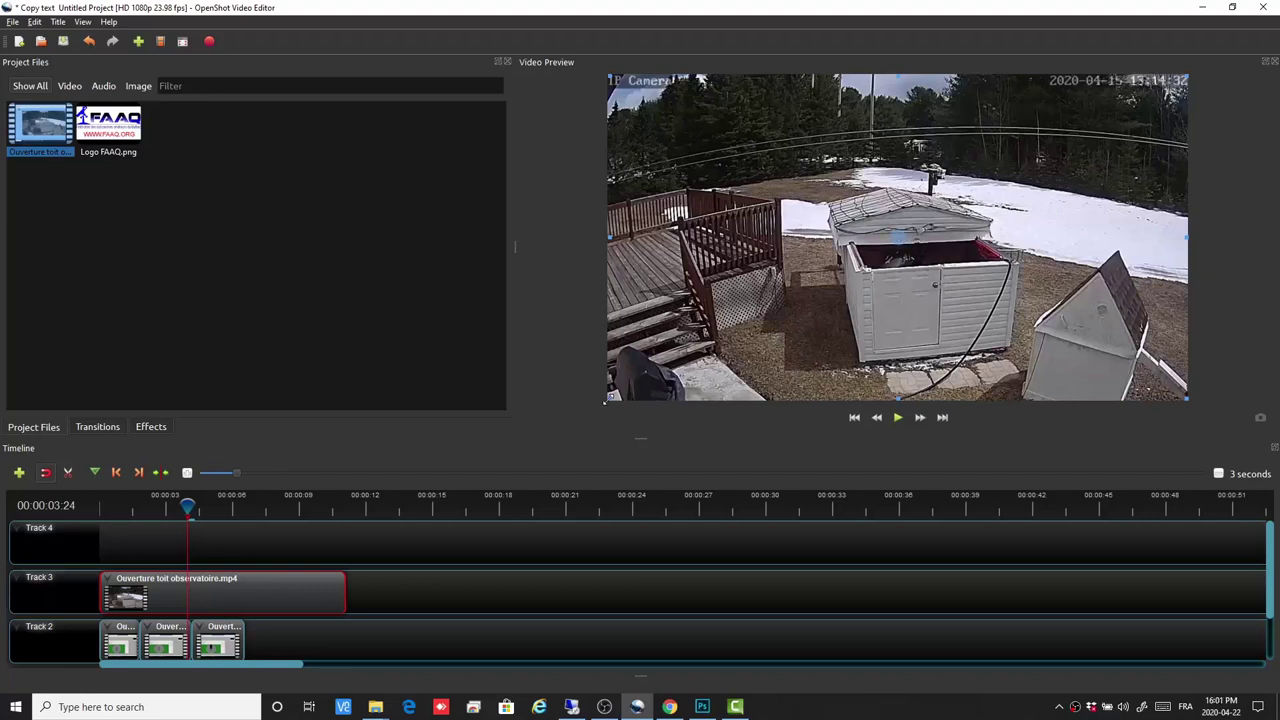
drag(605, 400, 846, 281)
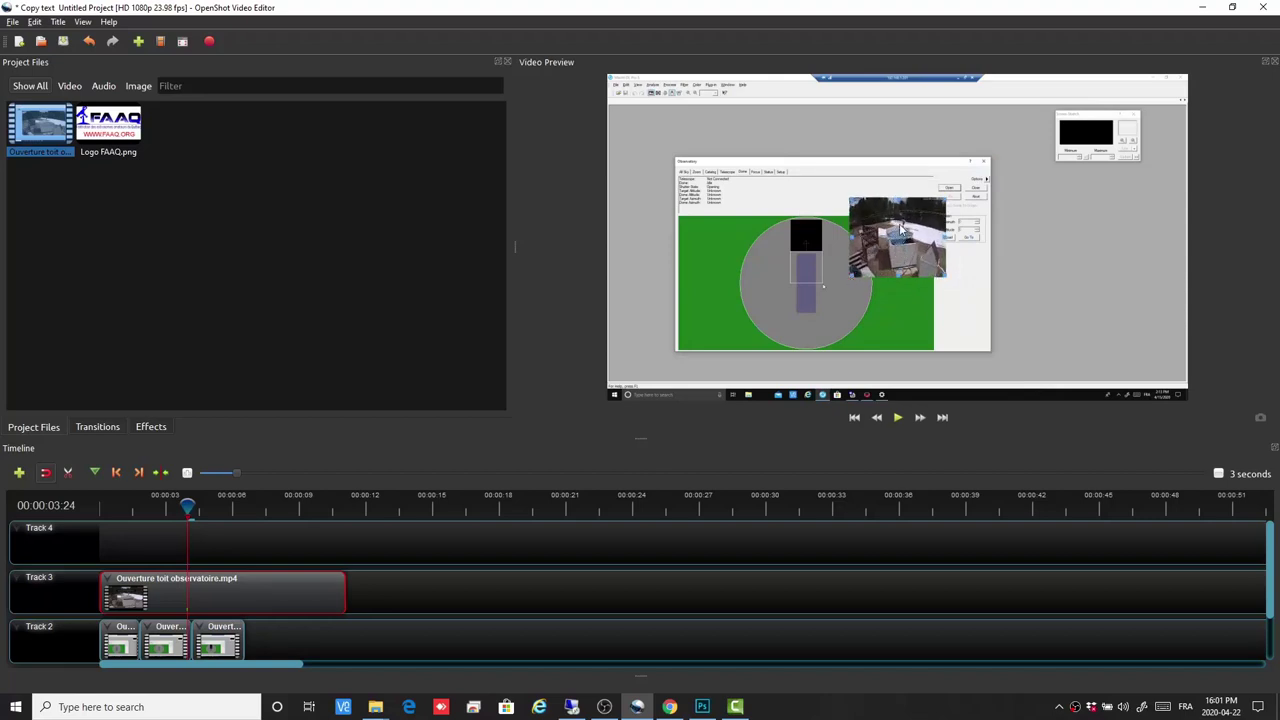
drag(900, 240, 1100, 150)
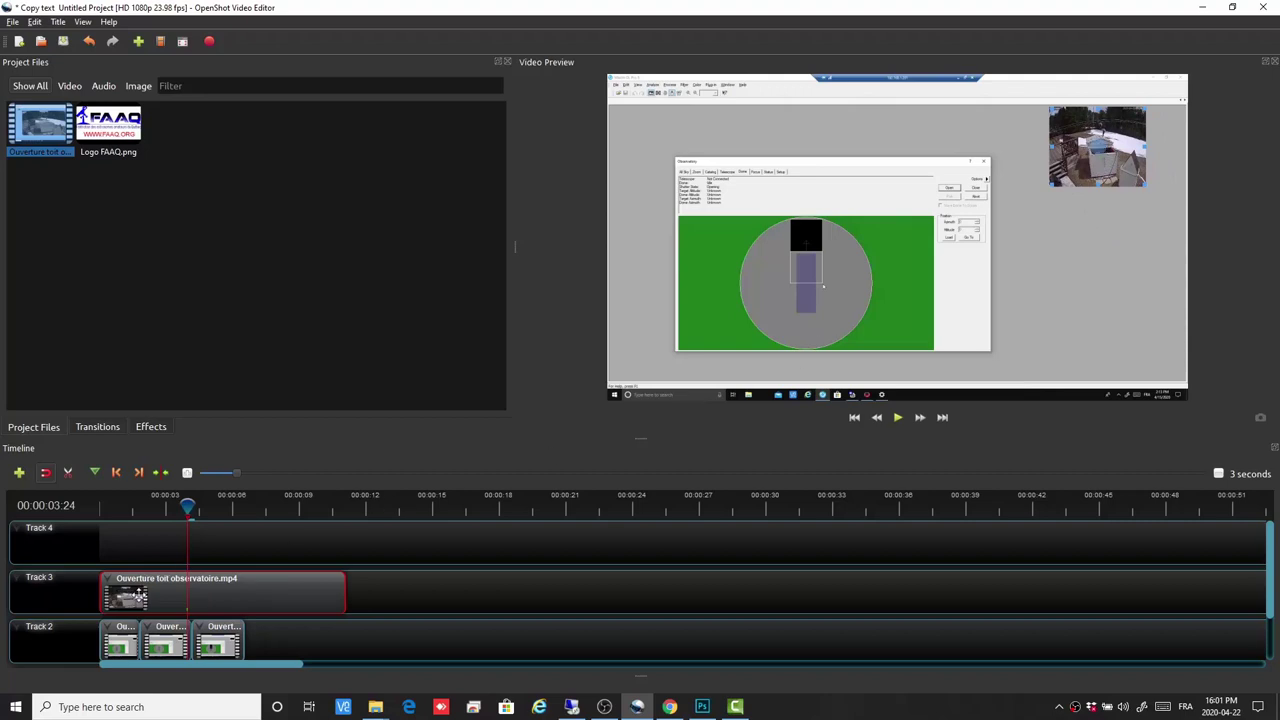
Shift the Track 3 clip to start about 0.8 seconds into the timeline and set the playhead to 00:00:00:13.
drag(141, 591, 159, 588)
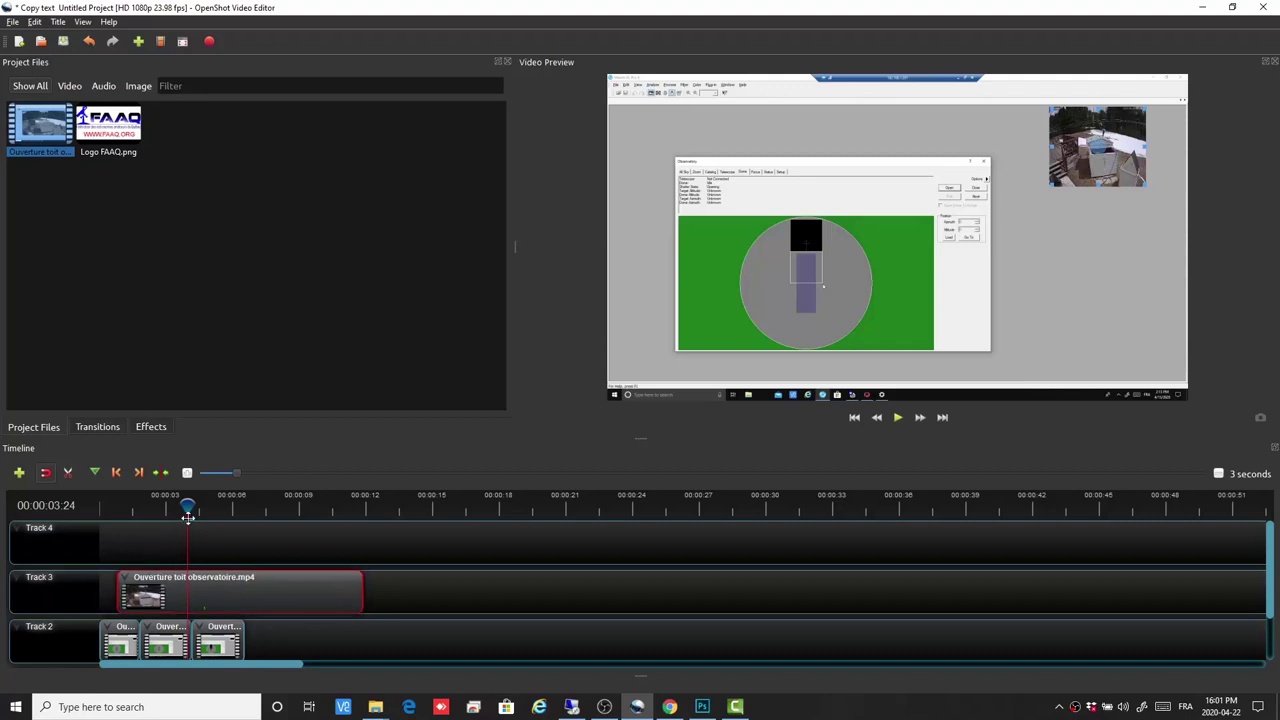
drag(188, 506, 96, 514)
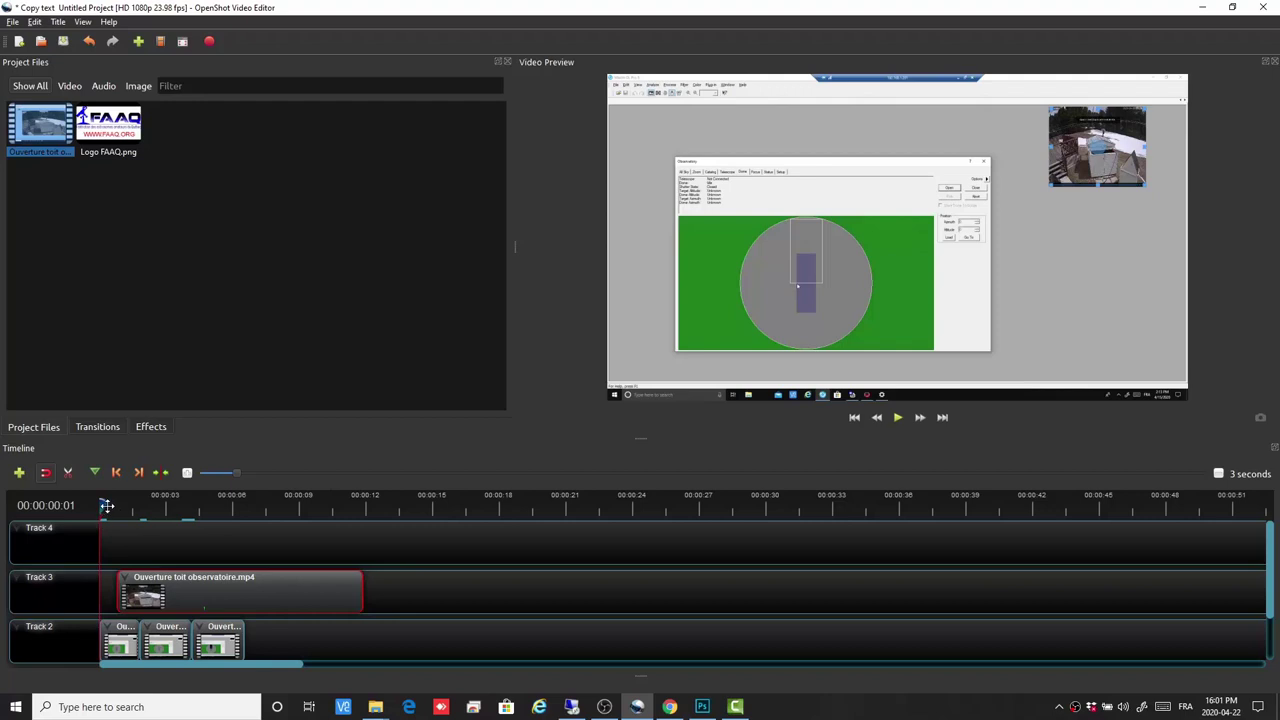
drag(106, 505, 110, 505)
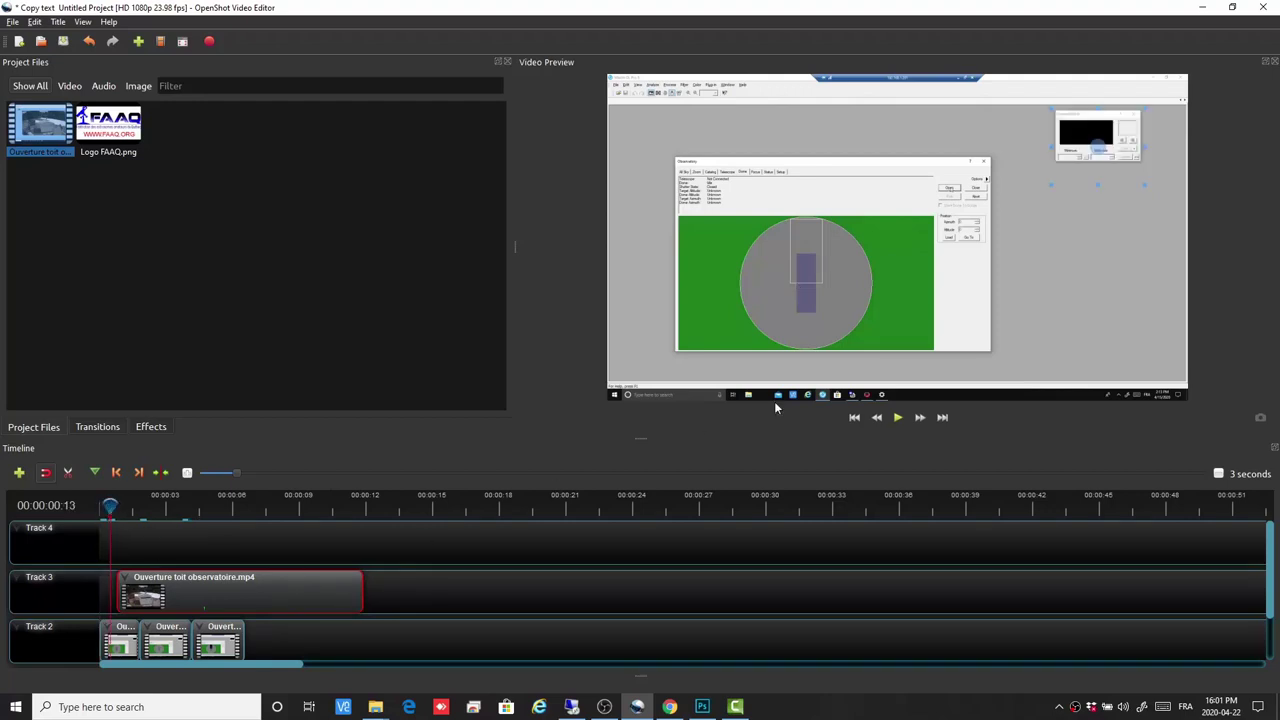
Play up to 00:00:01:15, align the Track 3 clip's start with that point, and return to the timeline's beginning.
click(898, 418)
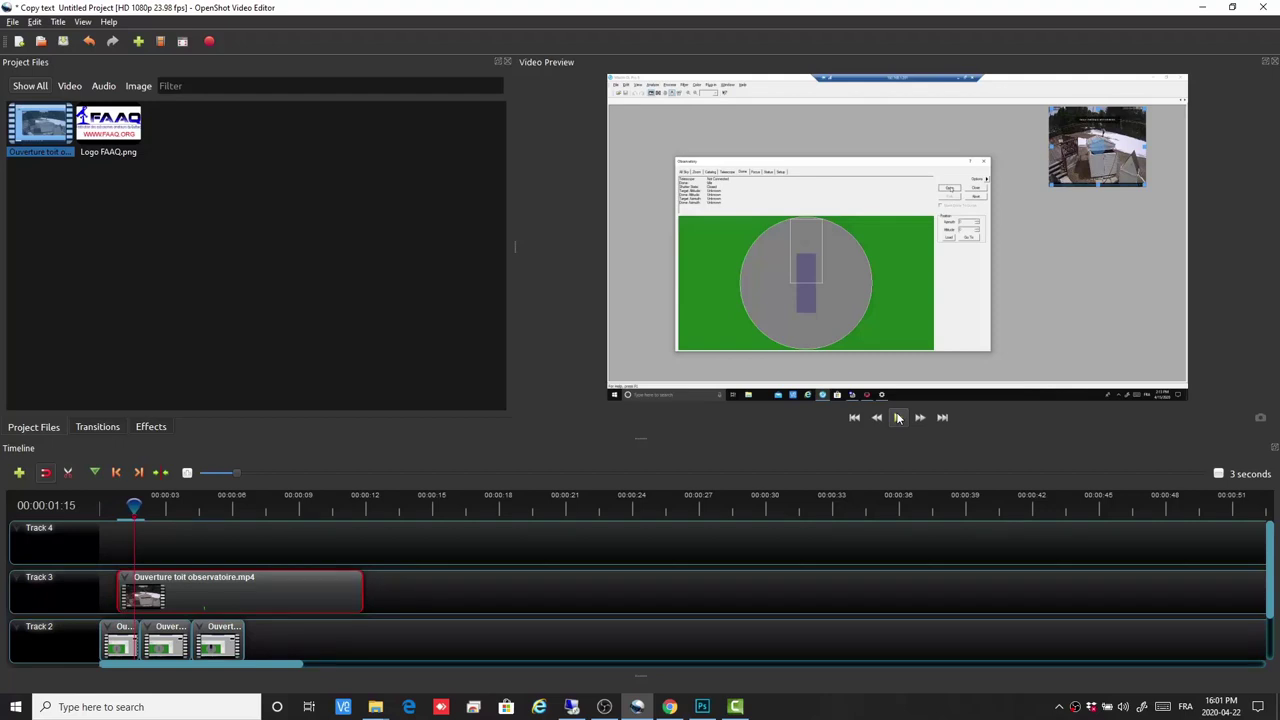
click(898, 418)
drag(195, 599, 203, 600)
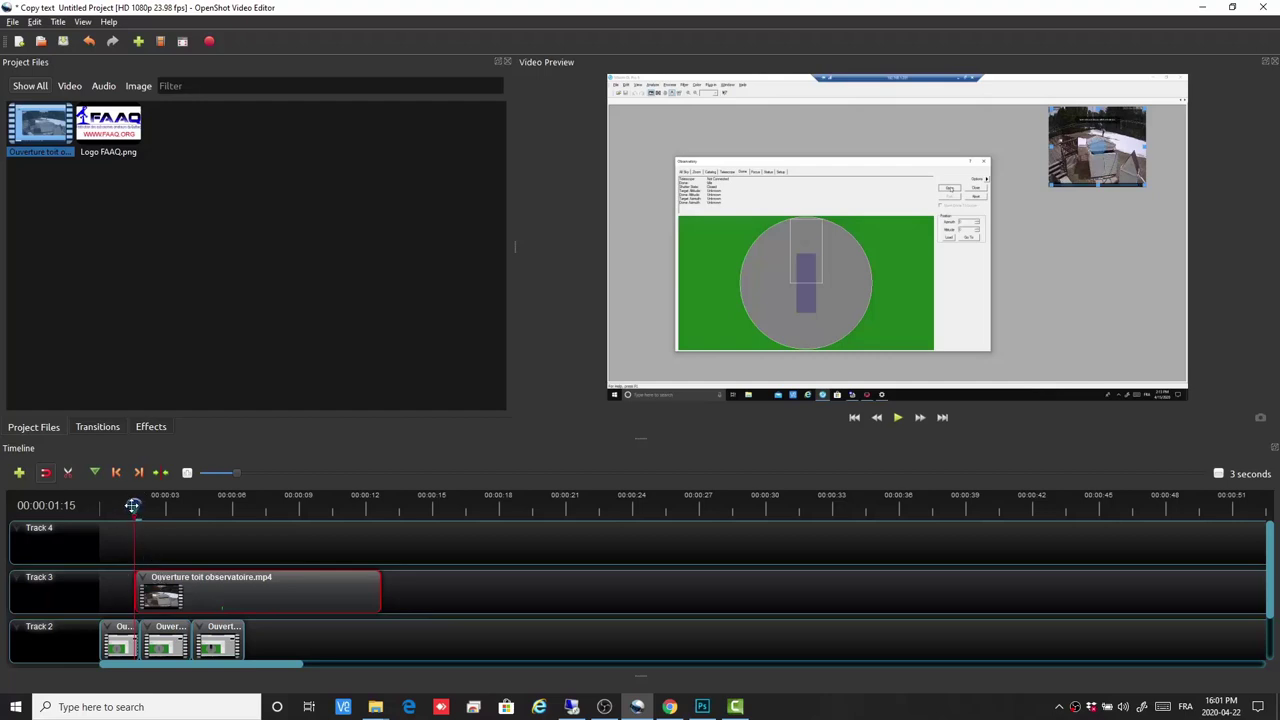
click(855, 418)
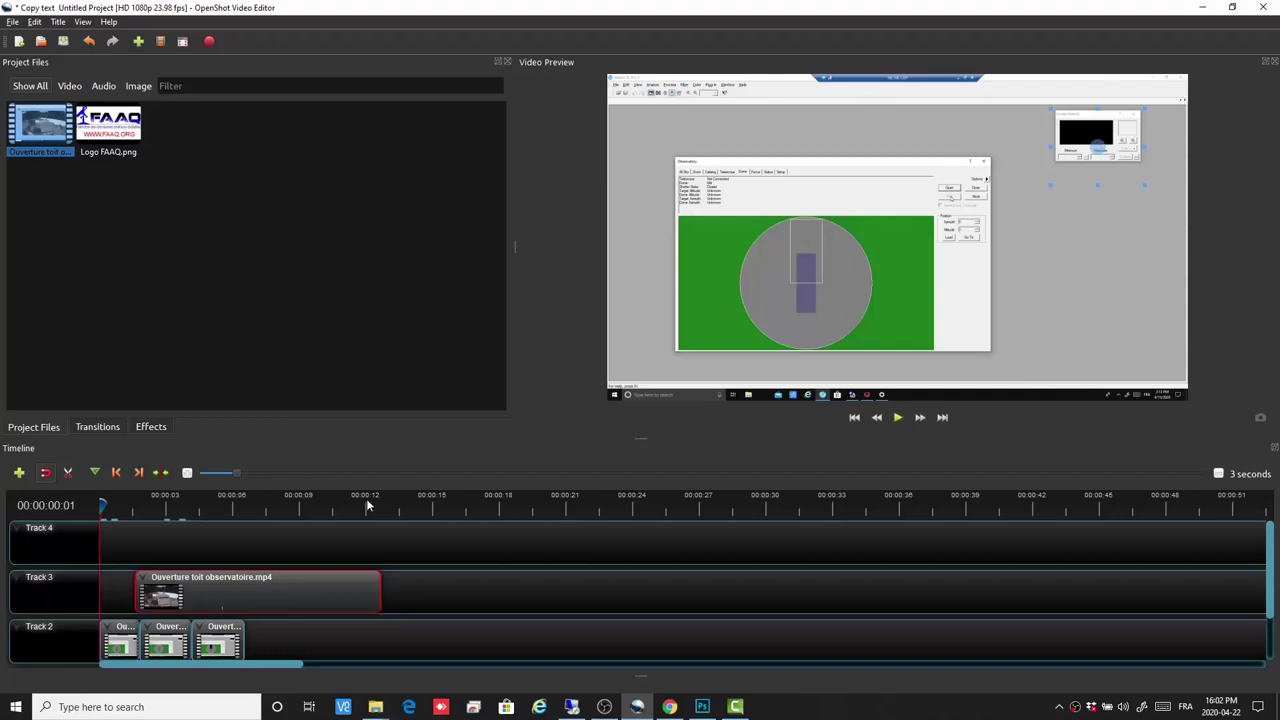
Play the timeline through to the end of the Track 2 clips and set the playhead to 00:00:06:14.
click(897, 418)
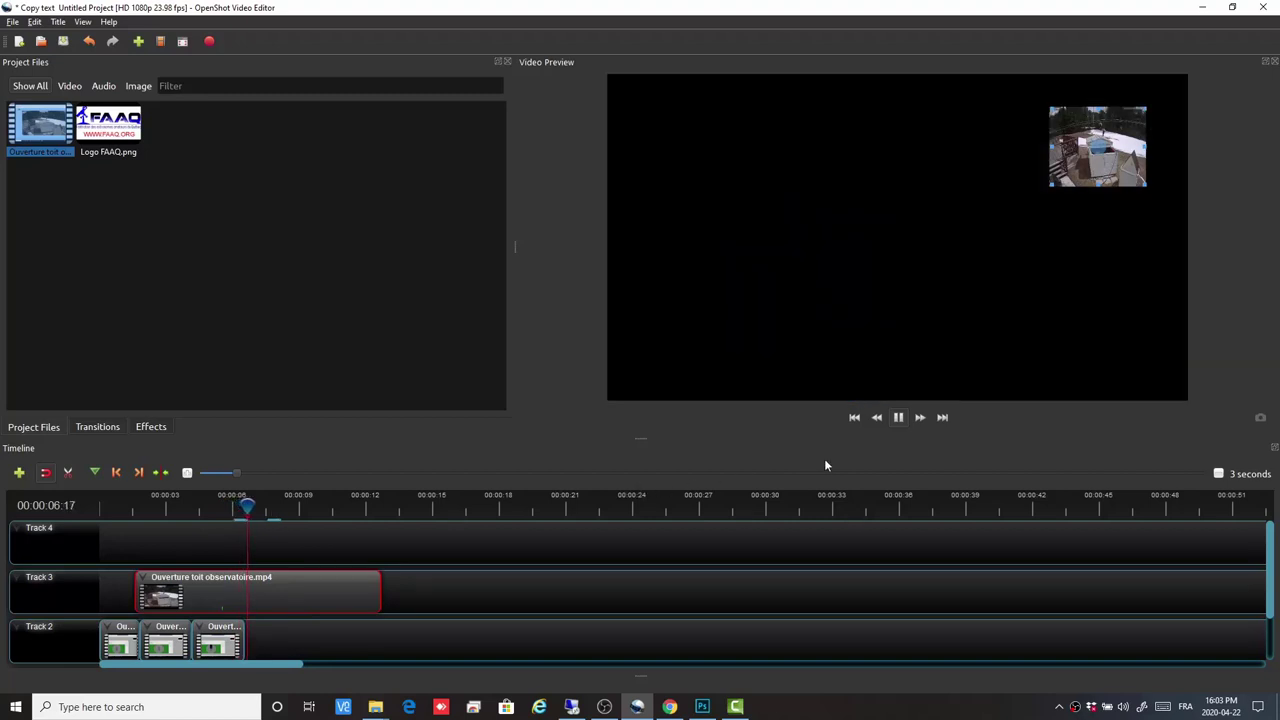
click(899, 417)
drag(249, 507, 245, 507)
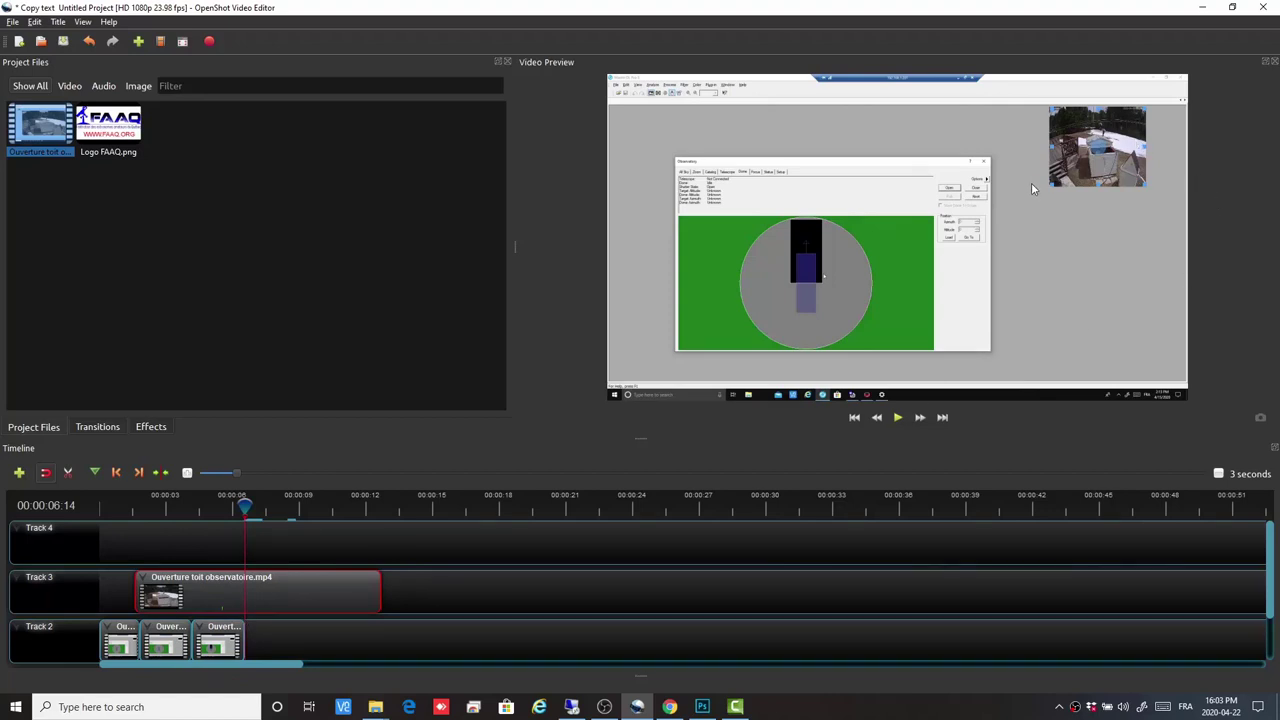
right_click(320, 586)
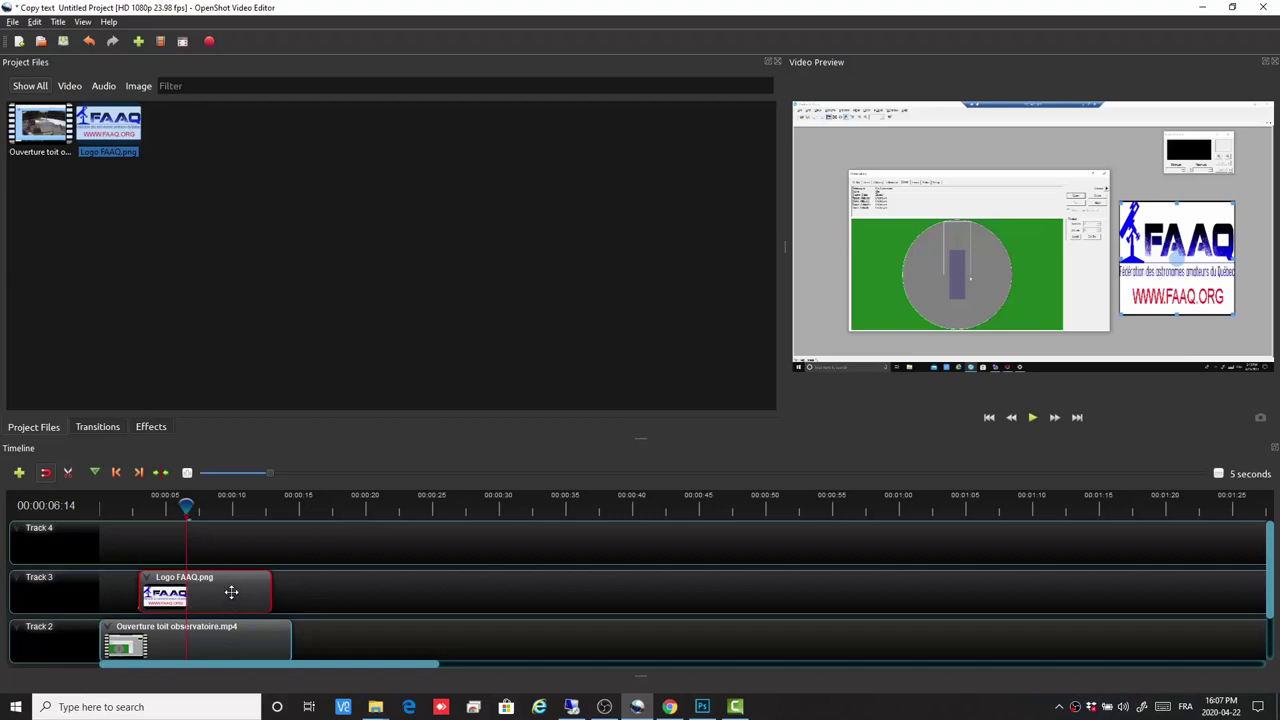
Show the properties of the Track 3 logo clip and move the logo slightly down in the preview, to Location Y 0.11.
right_click(230, 591)
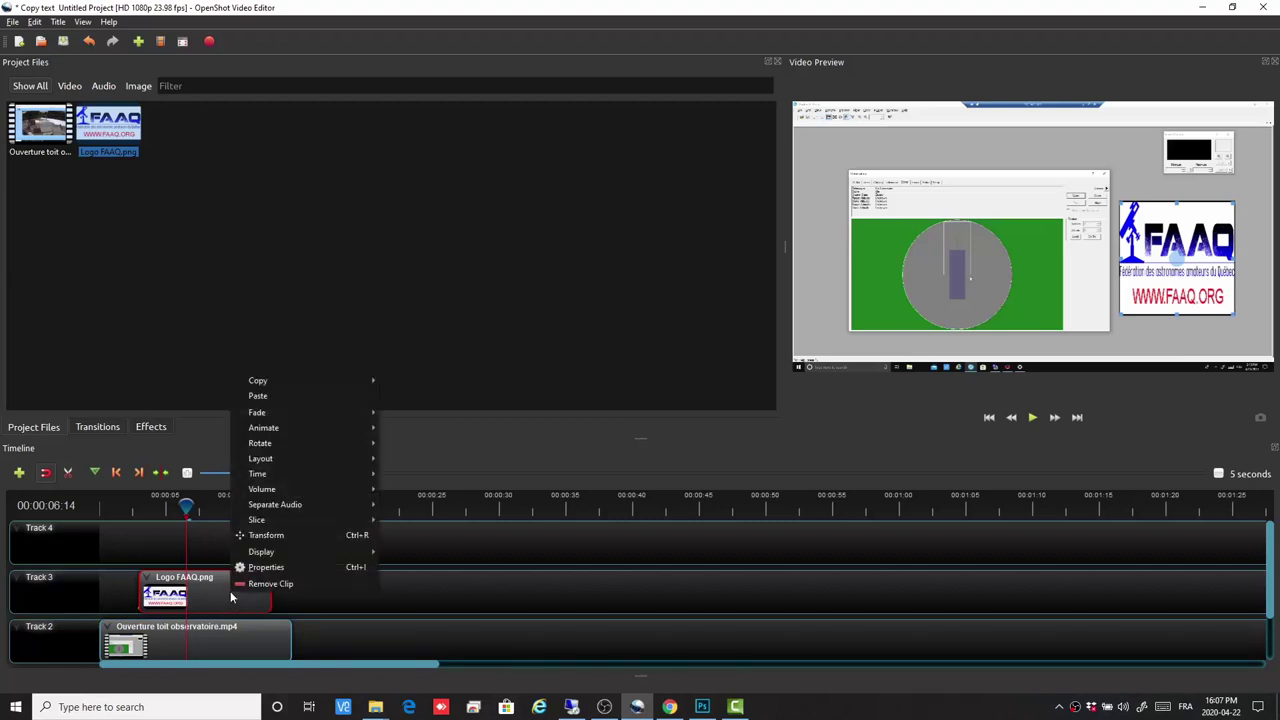
click(275, 568)
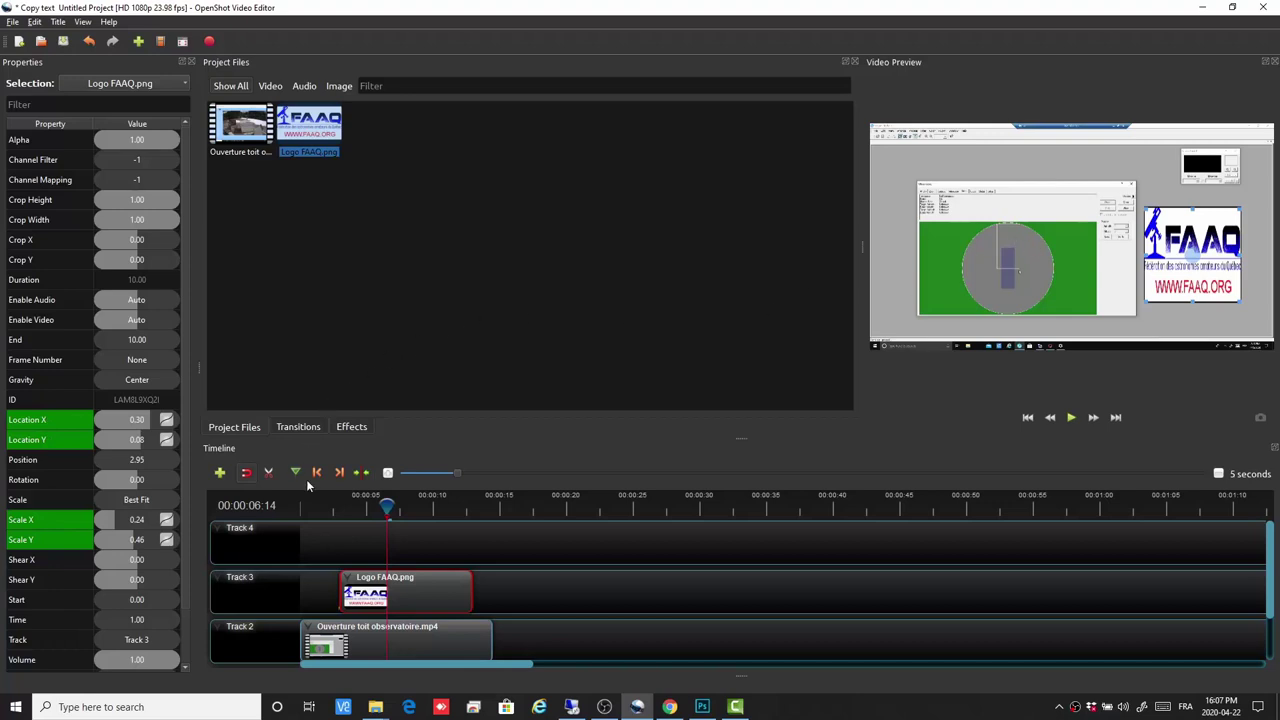
right_click(409, 588)
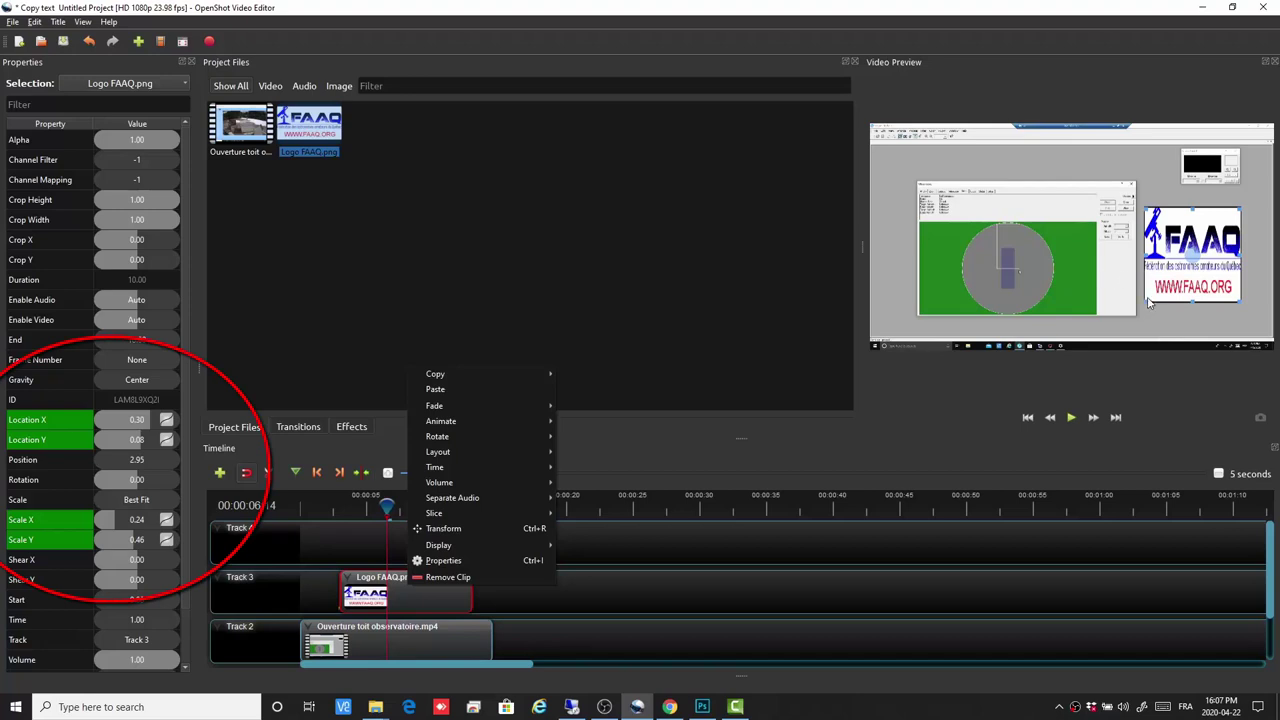
click(1174, 266)
mouse_move(1182, 270)
mouse_down()
mouse_move(1195, 257)
mouse_move(1184, 269)
mouse_up()
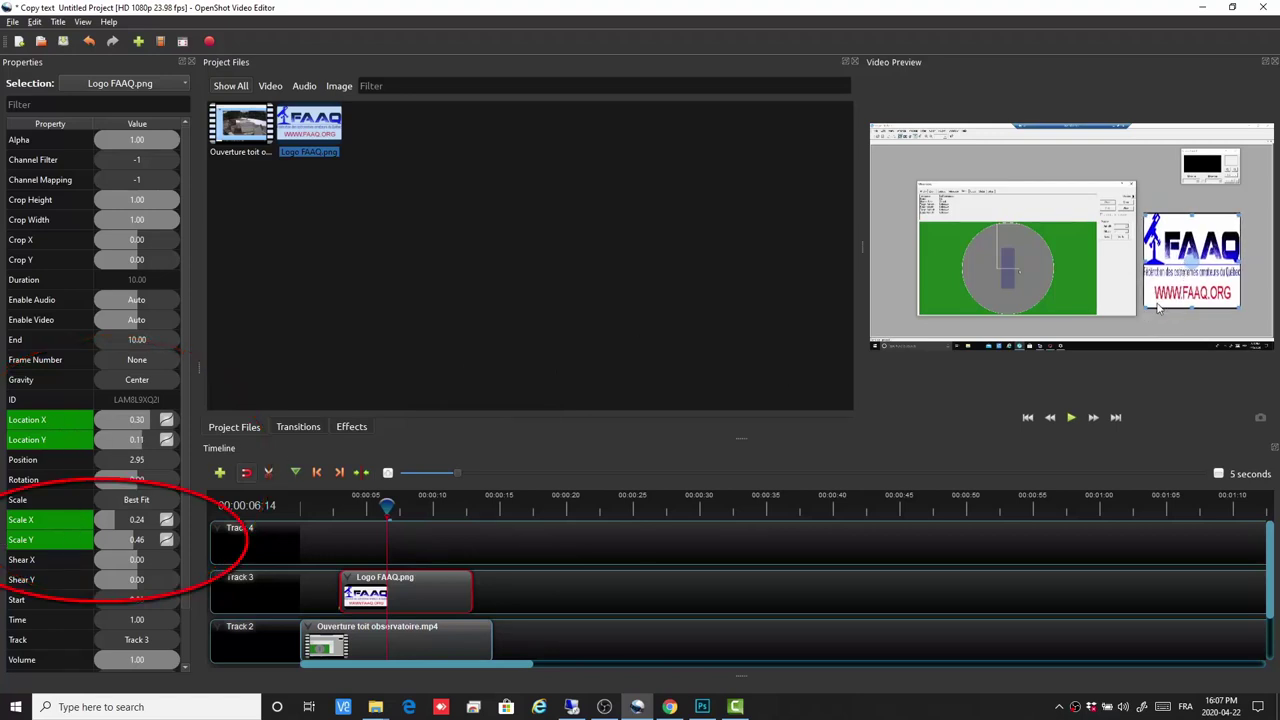
Narrow the logo in the preview, move it near the frame's center, and enlarge it to Scale X 0.39 and Scale Y 0.63.
mouse_move(1143, 306)
mouse_down()
mouse_move(1157, 300)
mouse_move(1115, 300)
mouse_move(1126, 308)
mouse_up()
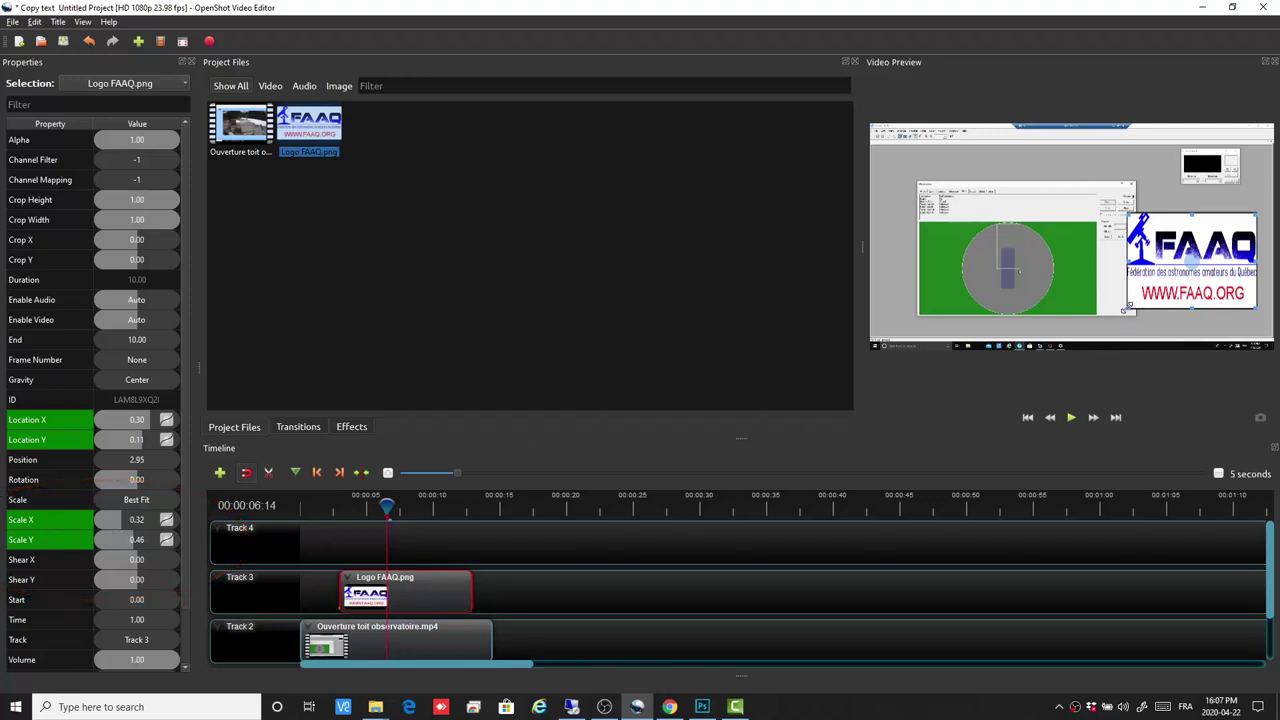
drag(1126, 310, 1158, 312)
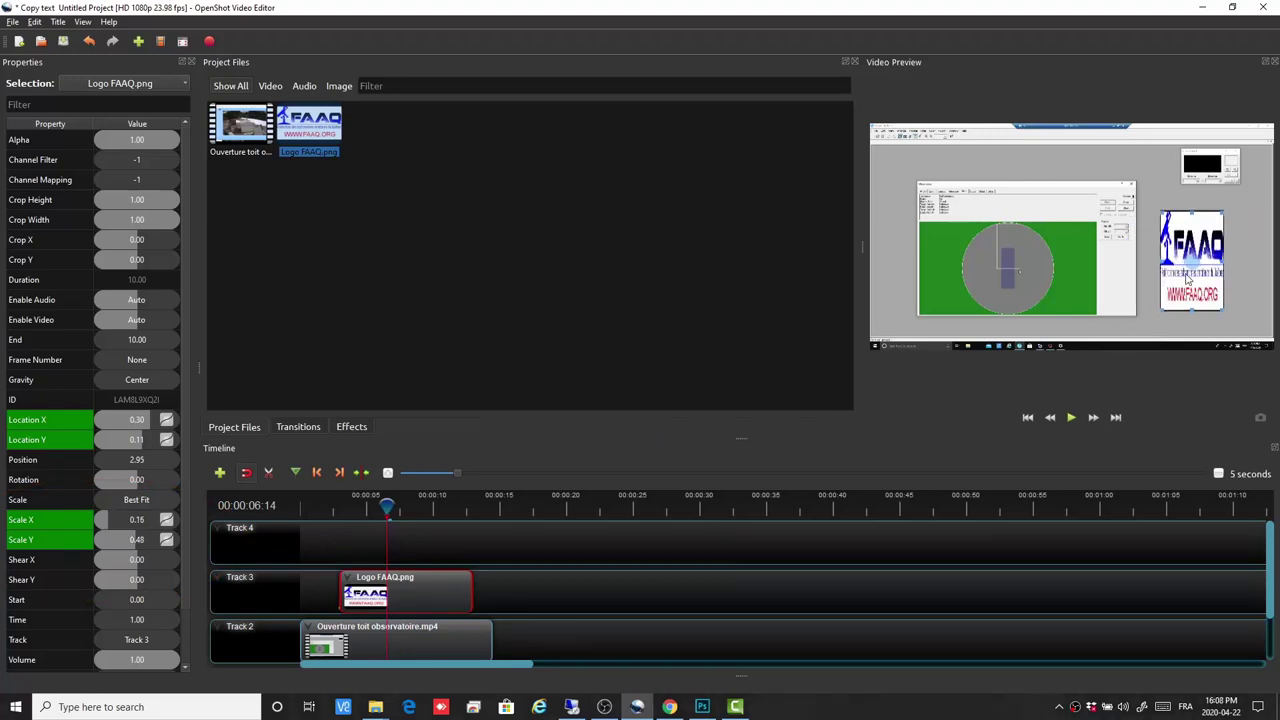
drag(1189, 262, 1005, 231)
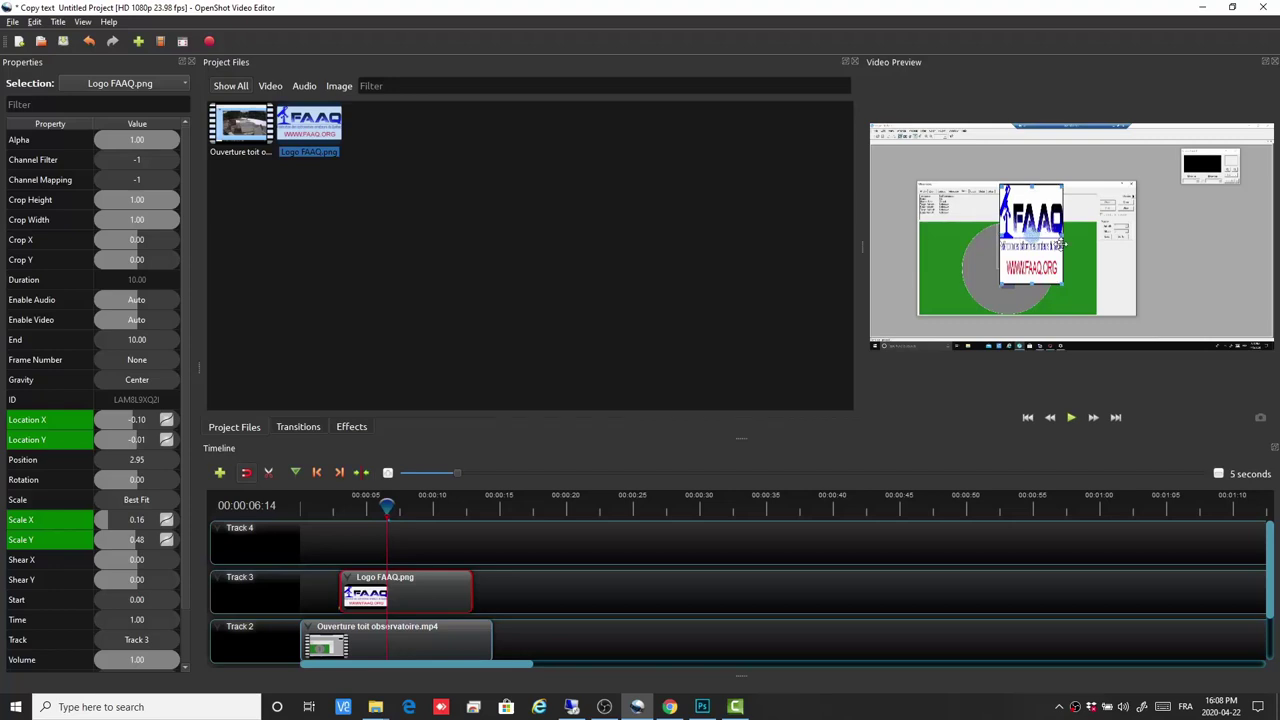
drag(1062, 243, 1112, 244)
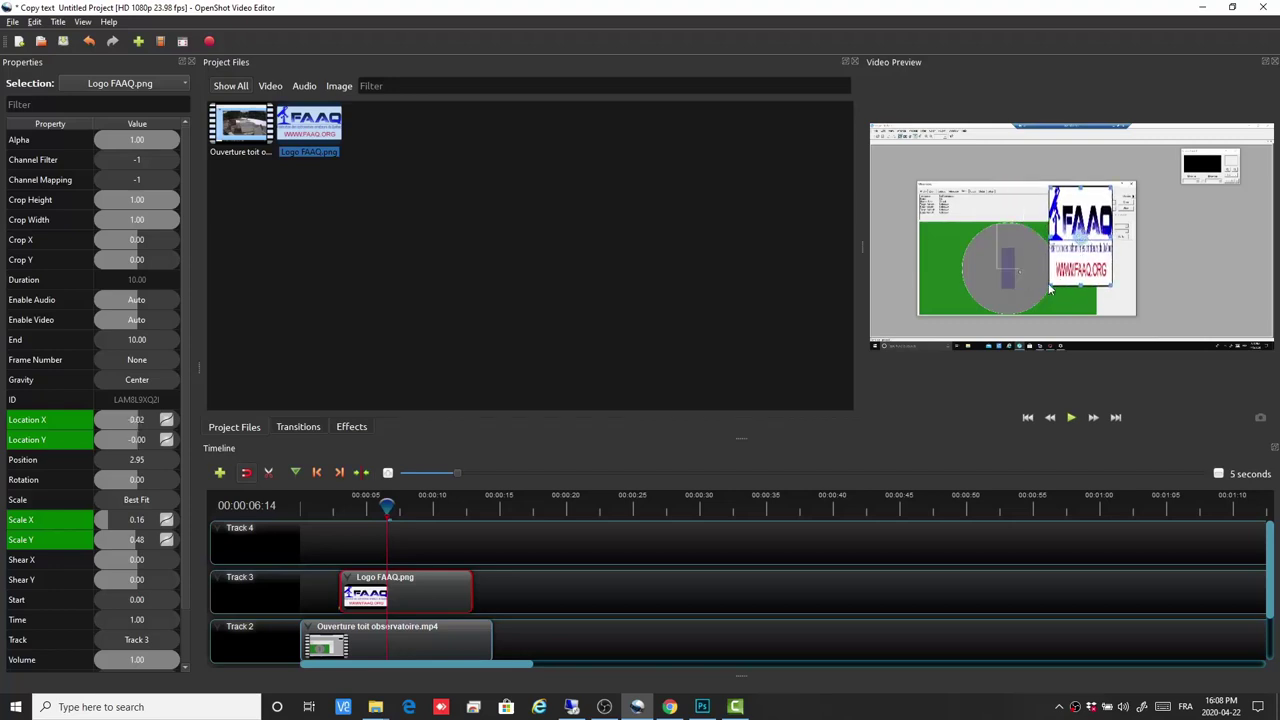
drag(1052, 282, 998, 313)
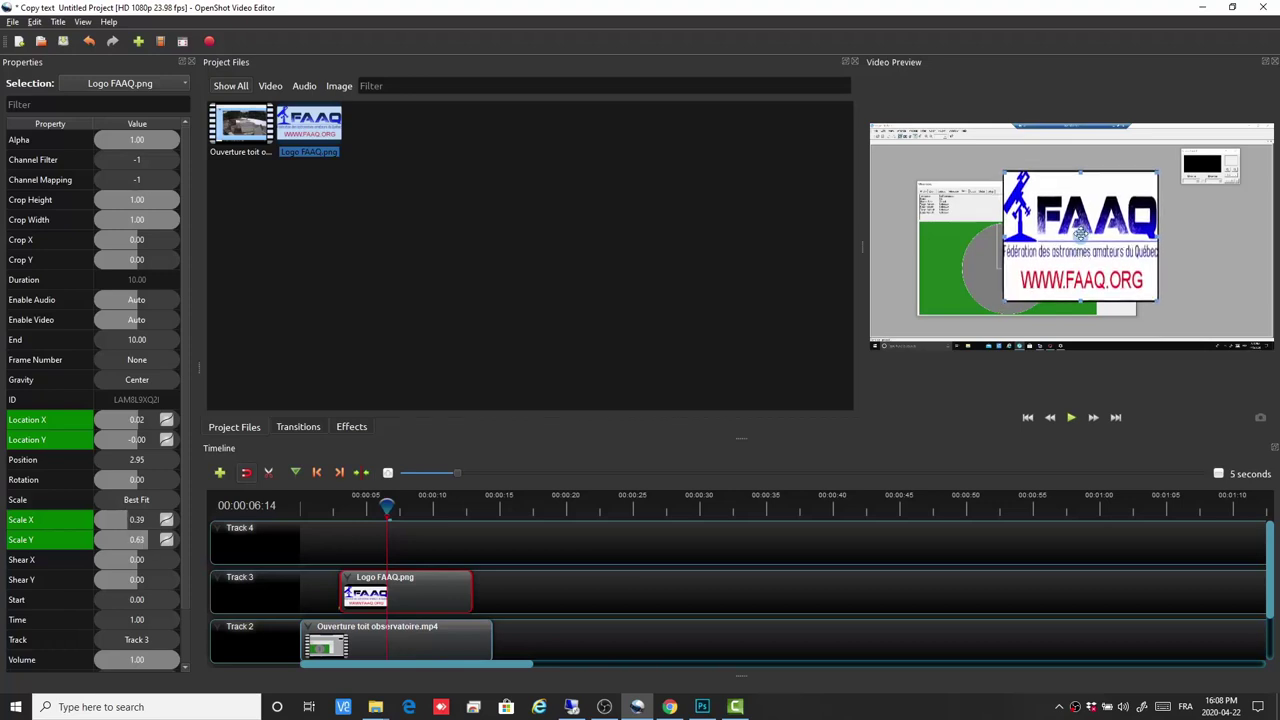
Set the logo's properties to Location X -0.12, Location Y -0.20, Scale X 0.36 and Scale Y 0.47.
right_click(427, 587)
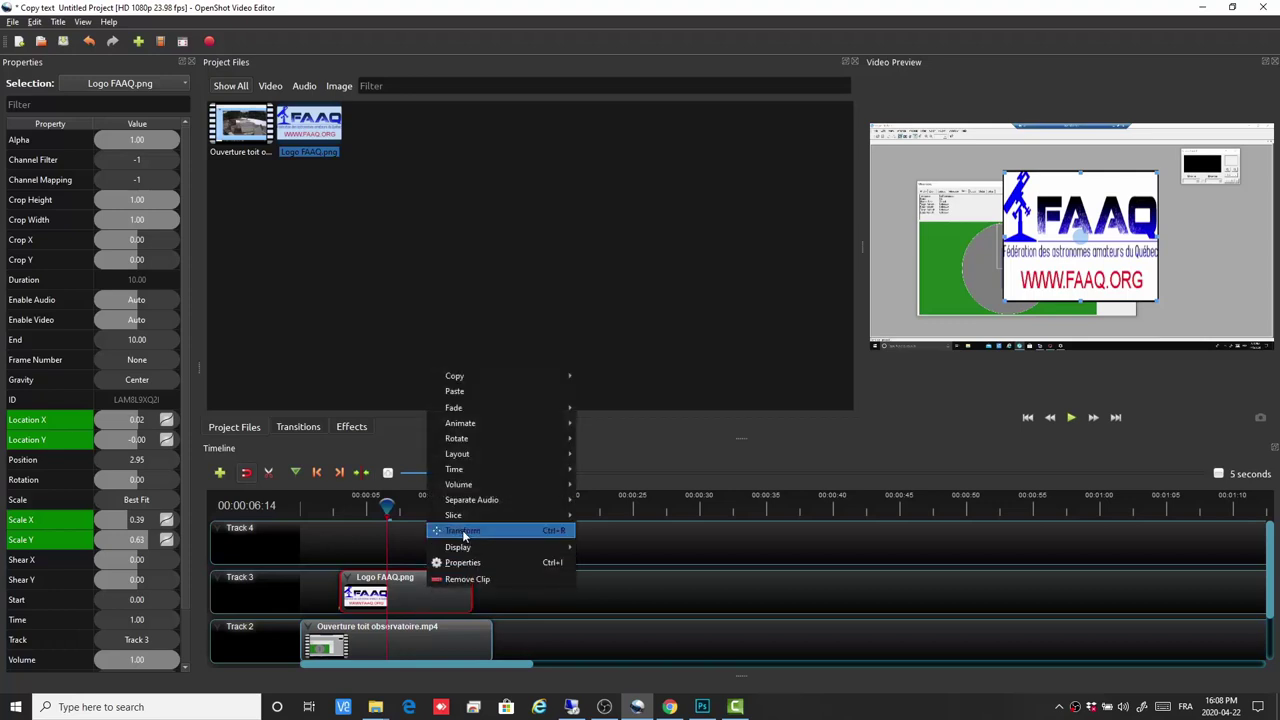
click(338, 398)
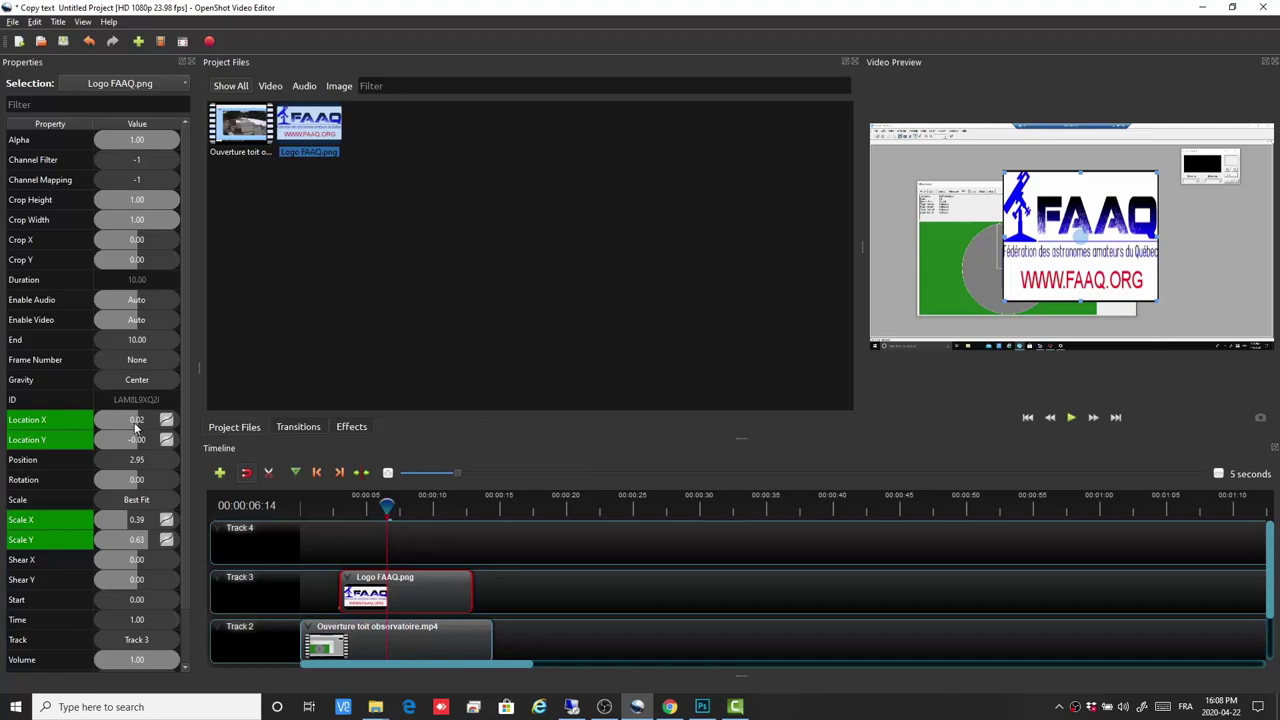
mouse_move(136, 423)
mouse_down()
mouse_move(150, 425)
mouse_move(130, 425)
mouse_move(131, 448)
mouse_up()
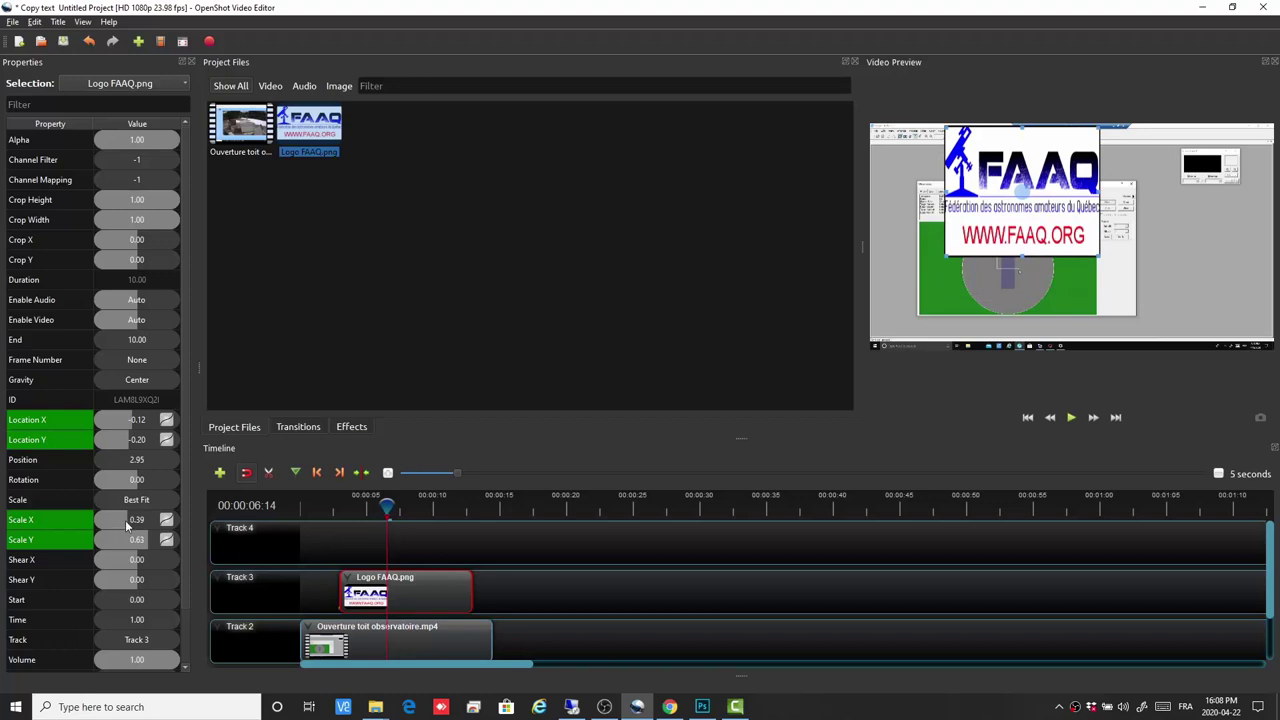
drag(126, 522, 138, 543)
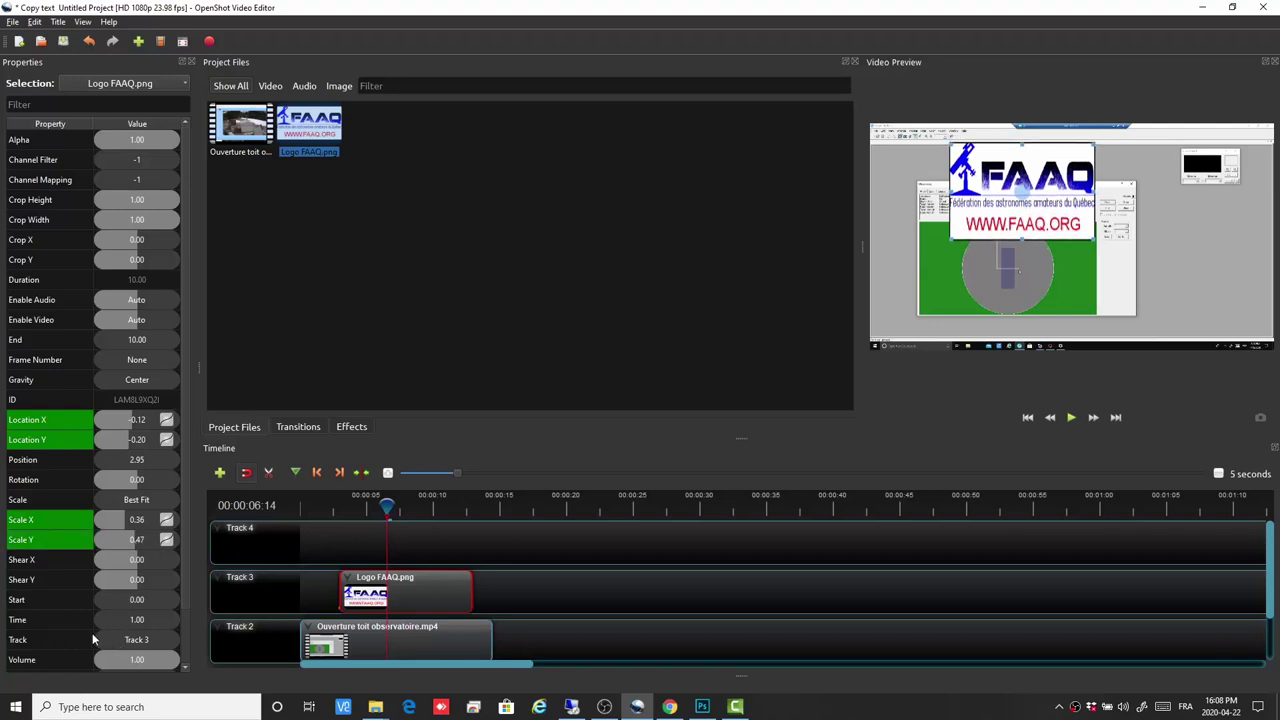
Set the logo clip's Time property to 9.00.
click(138, 621)
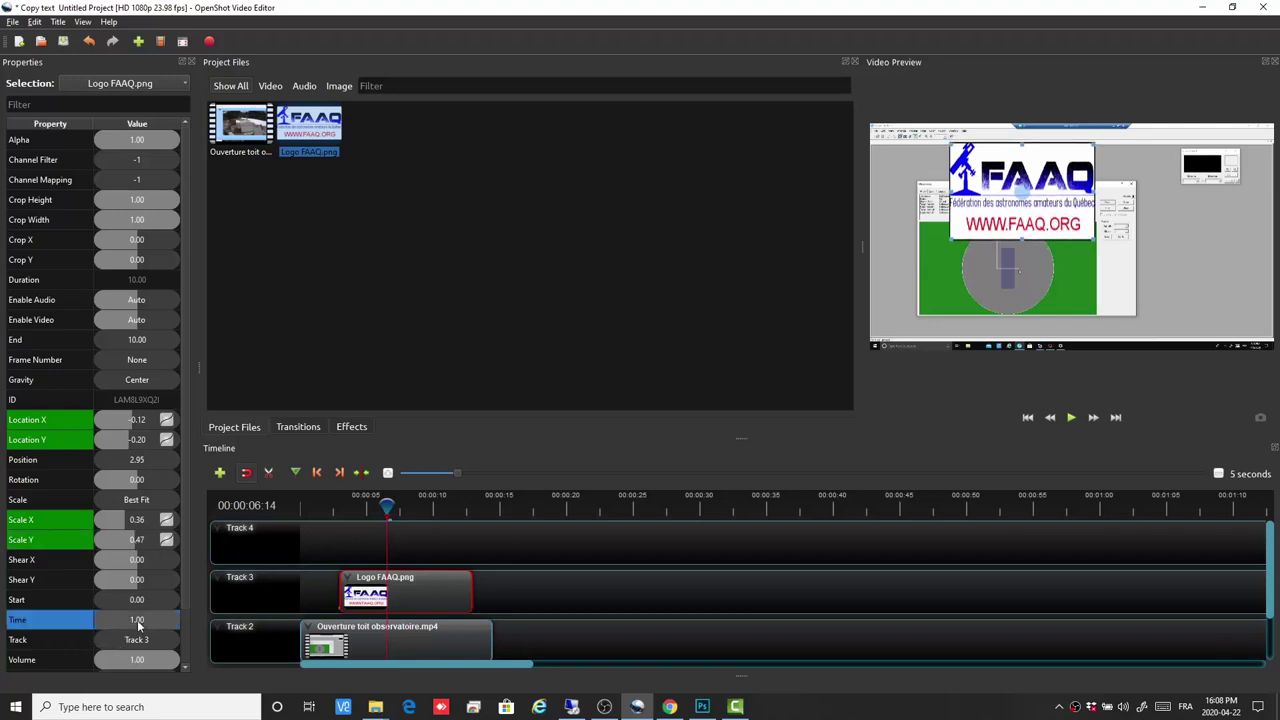
double_click(138, 621)
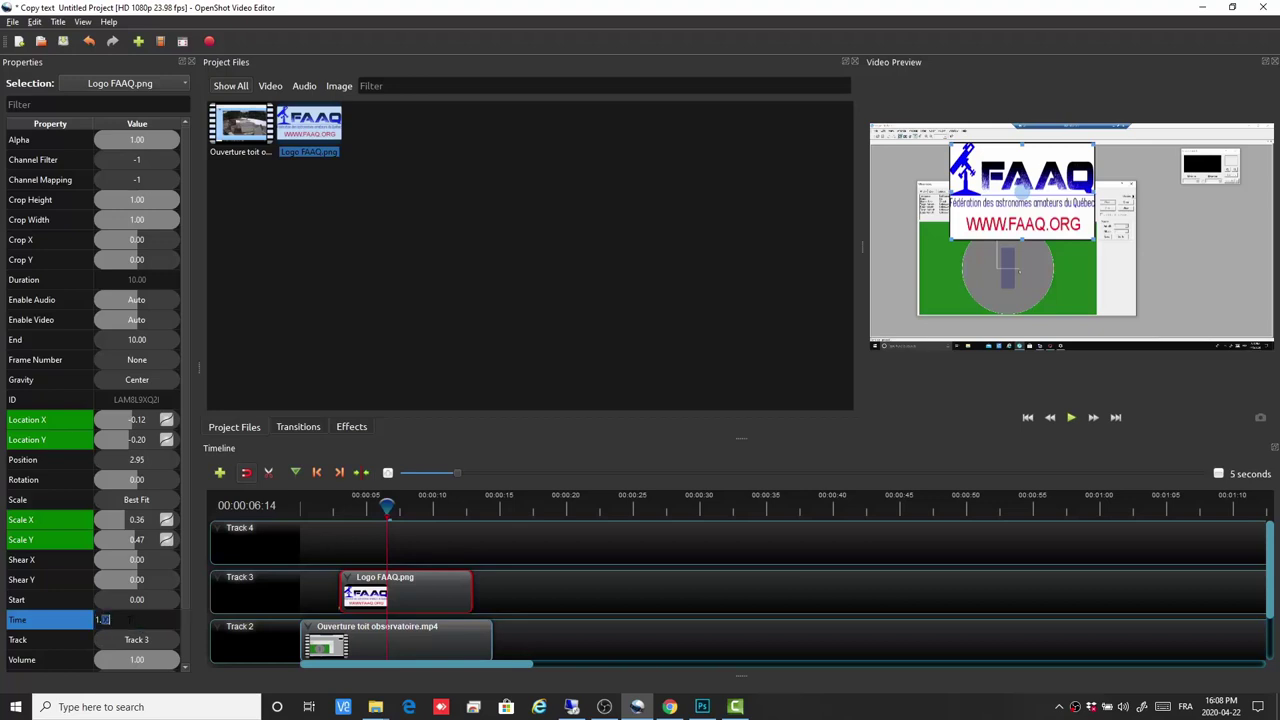
click(80, 627)
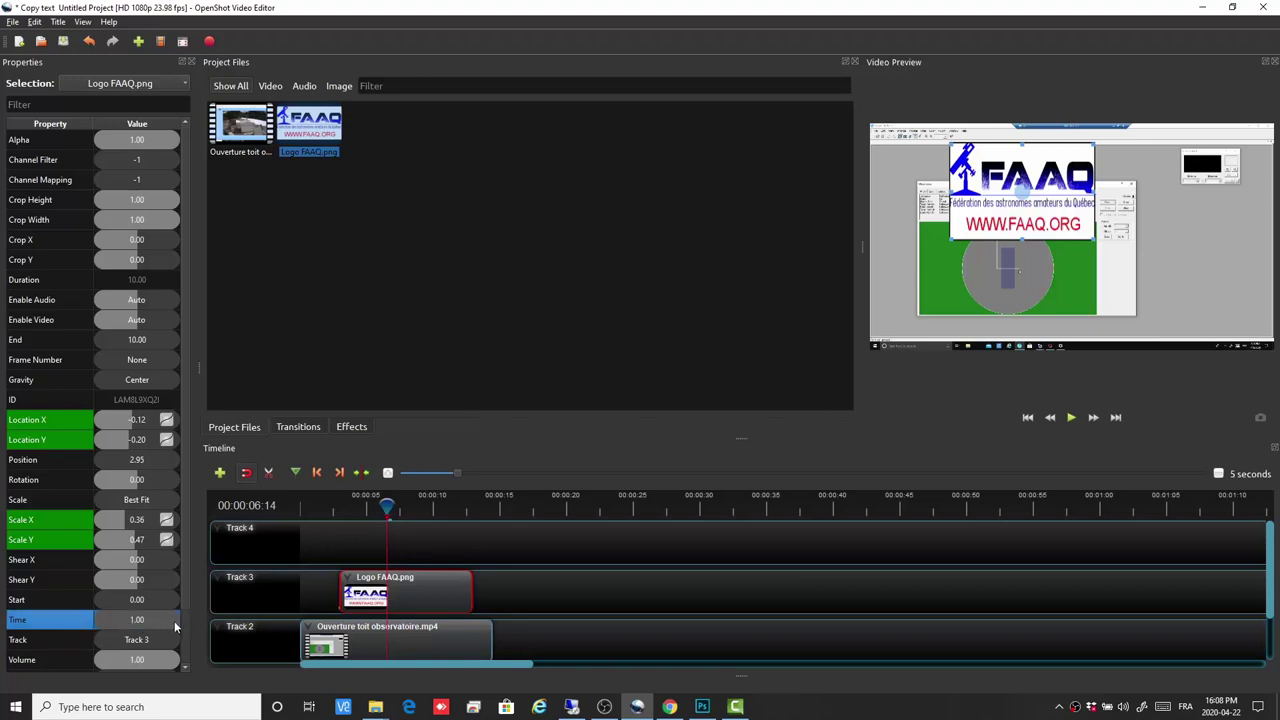
drag(176, 625, 171, 622)
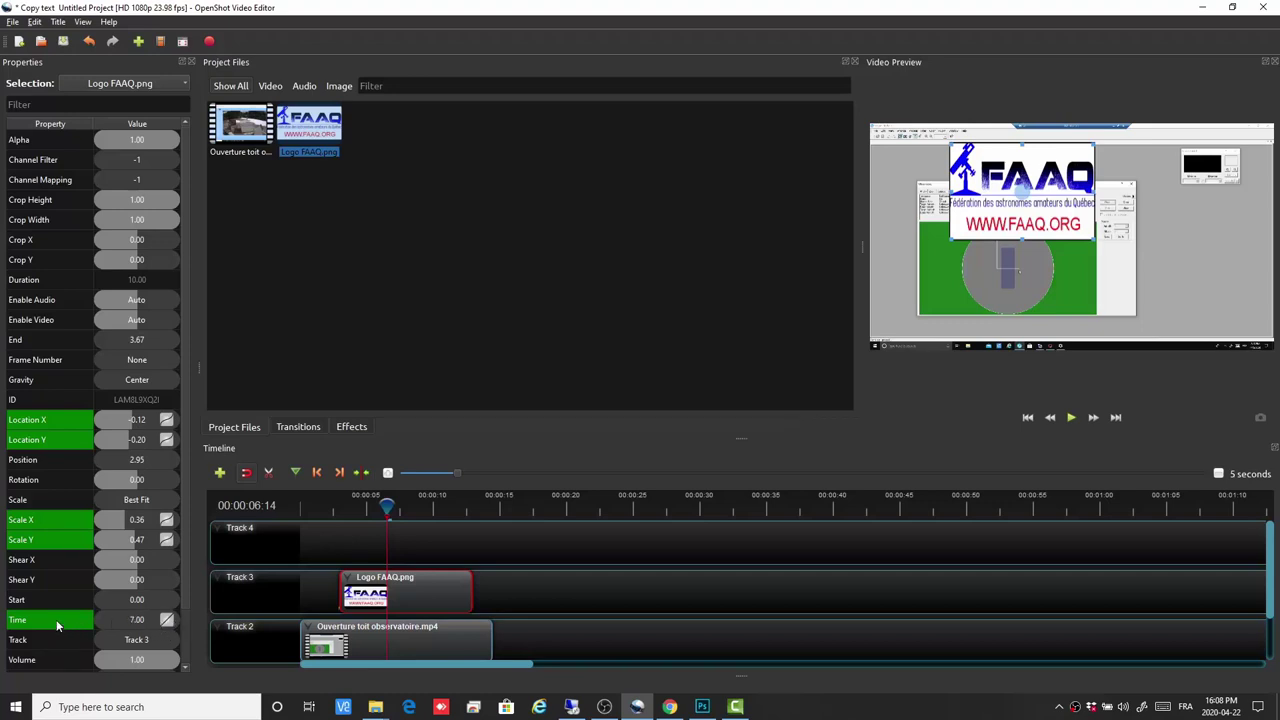
click(57, 625)
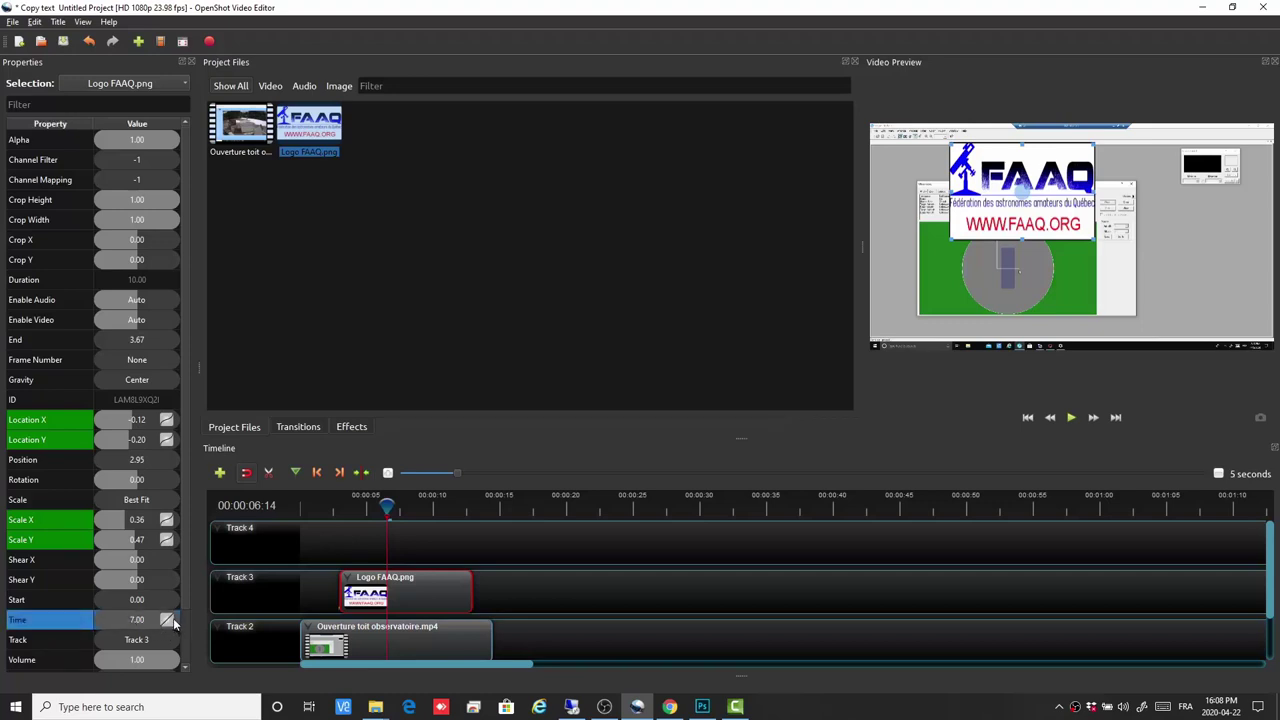
mouse_move(175, 622)
mouse_down()
mouse_move(150, 628)
mouse_move(171, 628)
mouse_up()
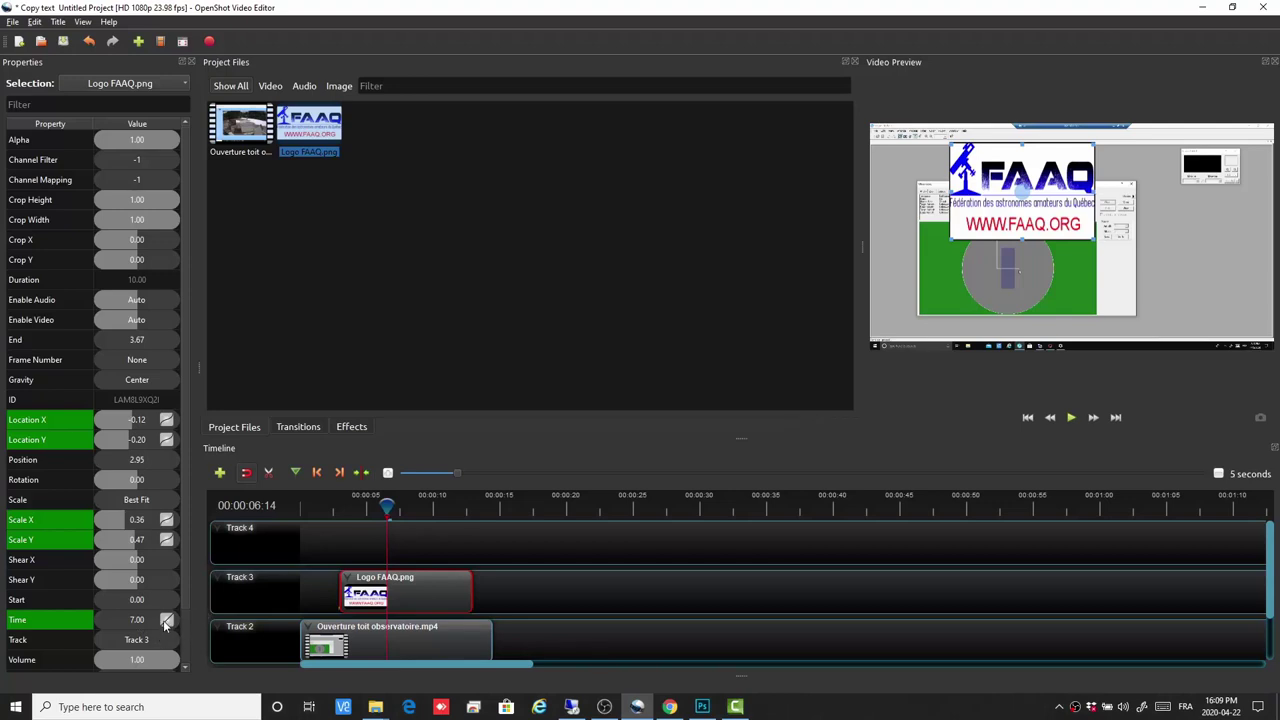
drag(165, 626, 160, 628)
Move the logo to Location X -0.02 and Y 0.01, set its rotation to 5.54, and close the clip properties.
drag(1024, 190, 1068, 238)
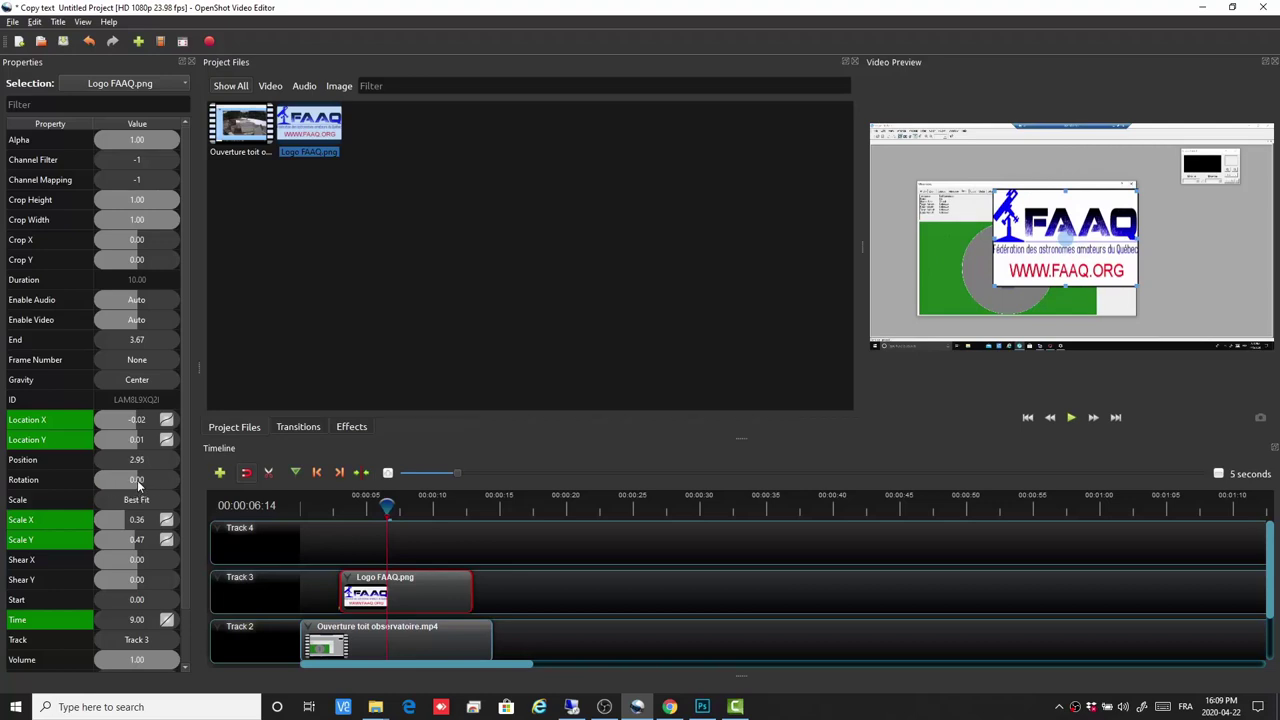
mouse_move(140, 486)
mouse_down()
mouse_move(124, 492)
mouse_move(141, 498)
mouse_up()
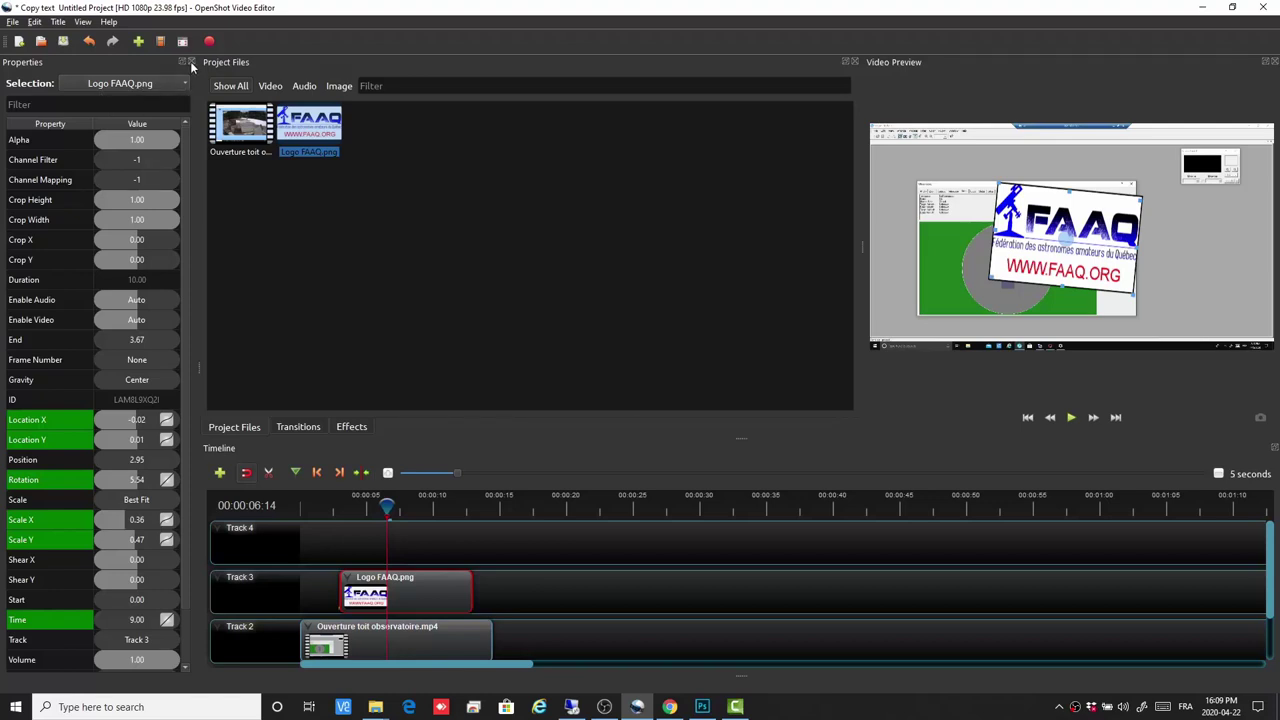
click(190, 62)
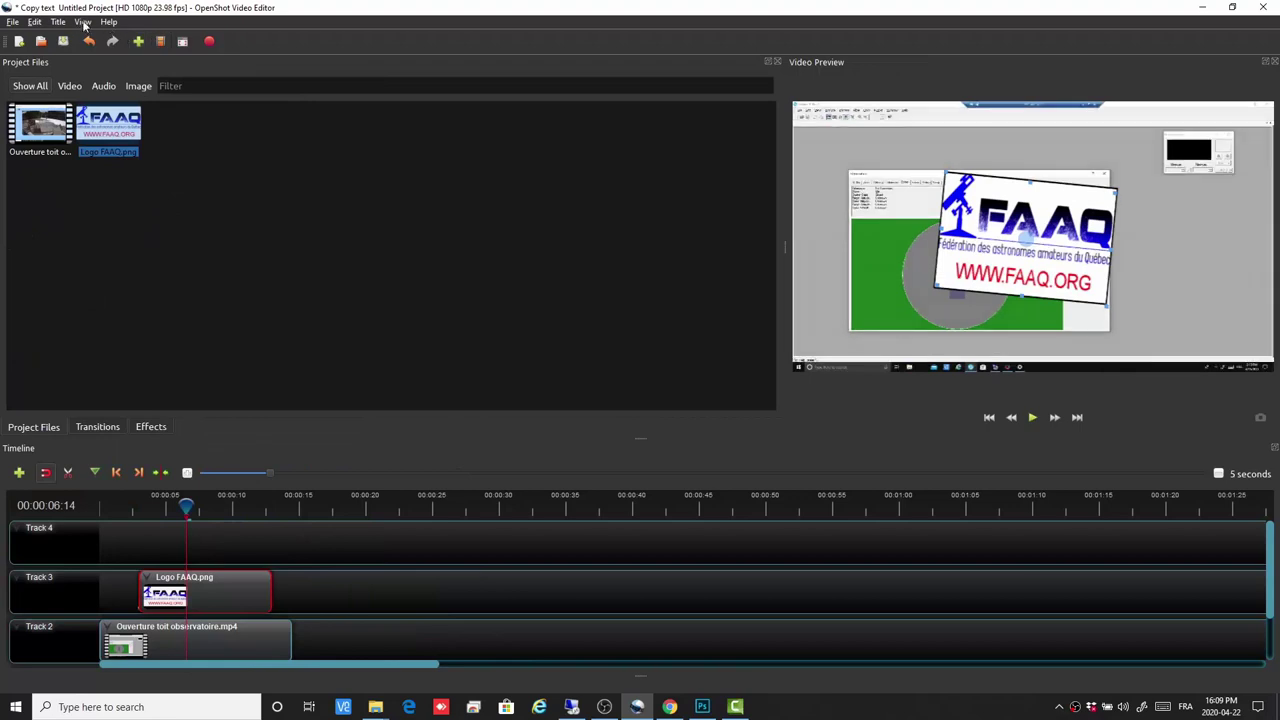
Switch the workspace to Advanced View and browse the available transitions and effects.
click(83, 23)
mouse_move(108, 69)
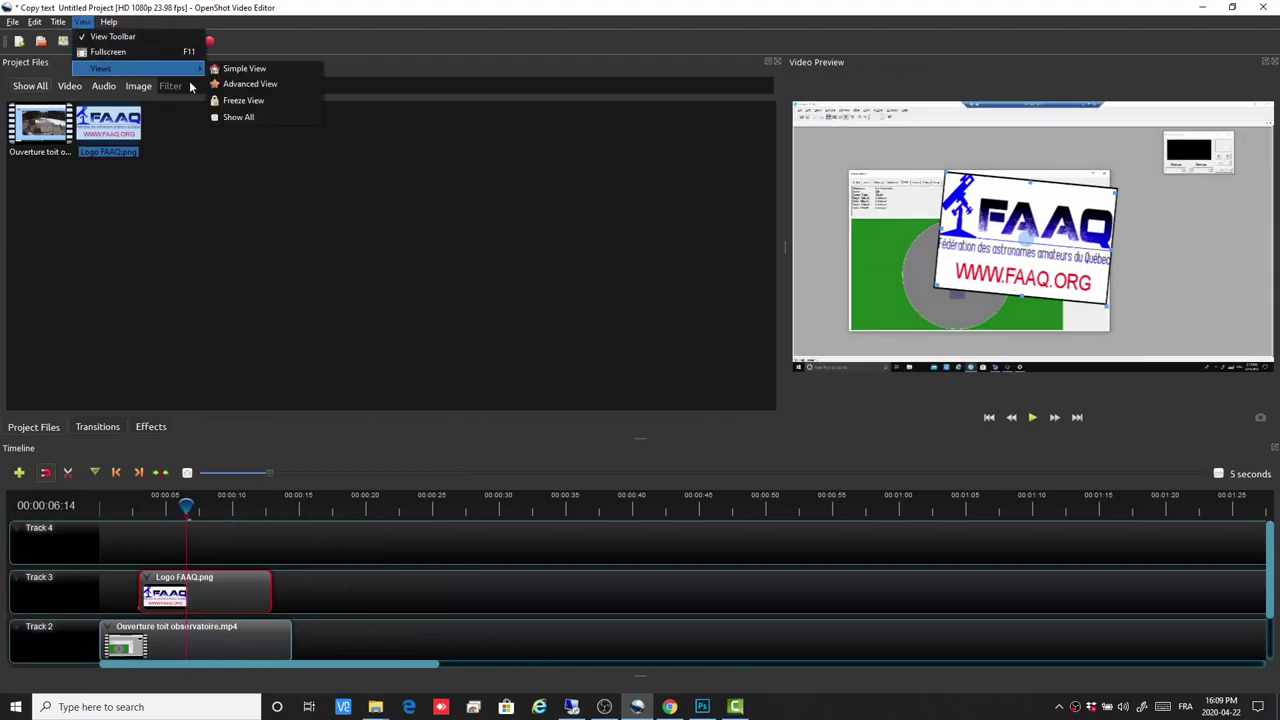
click(243, 86)
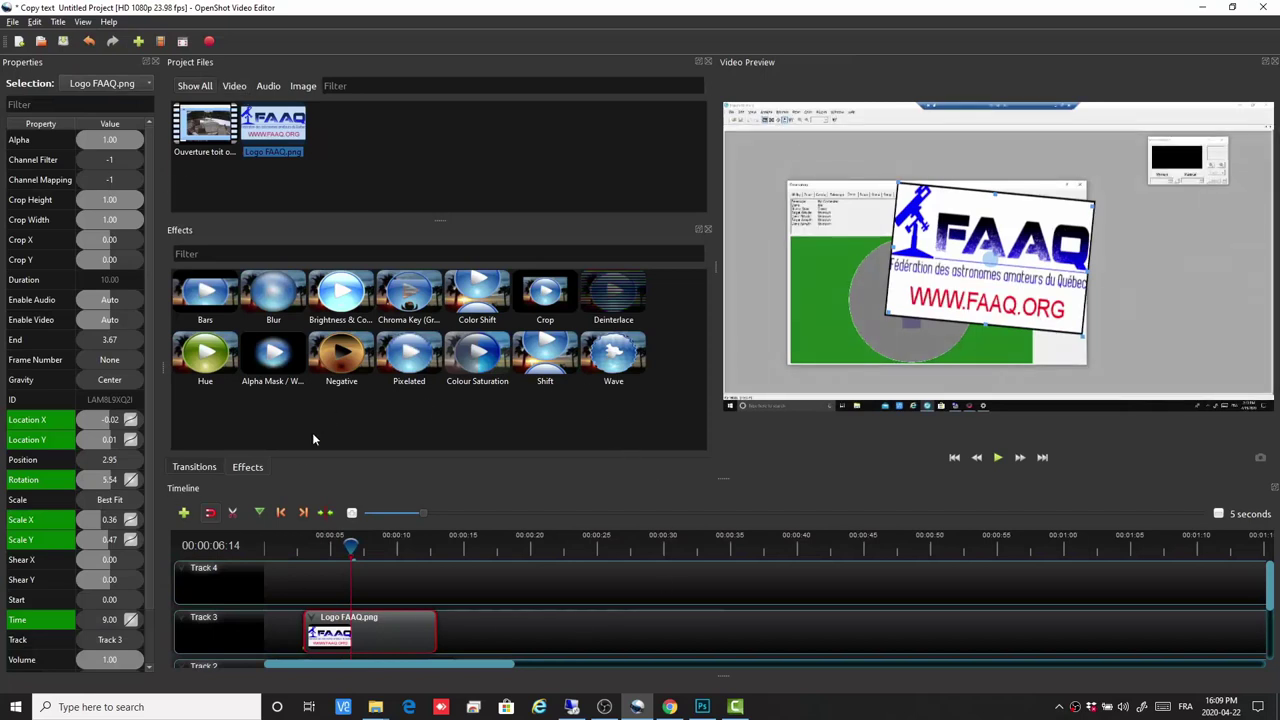
click(196, 467)
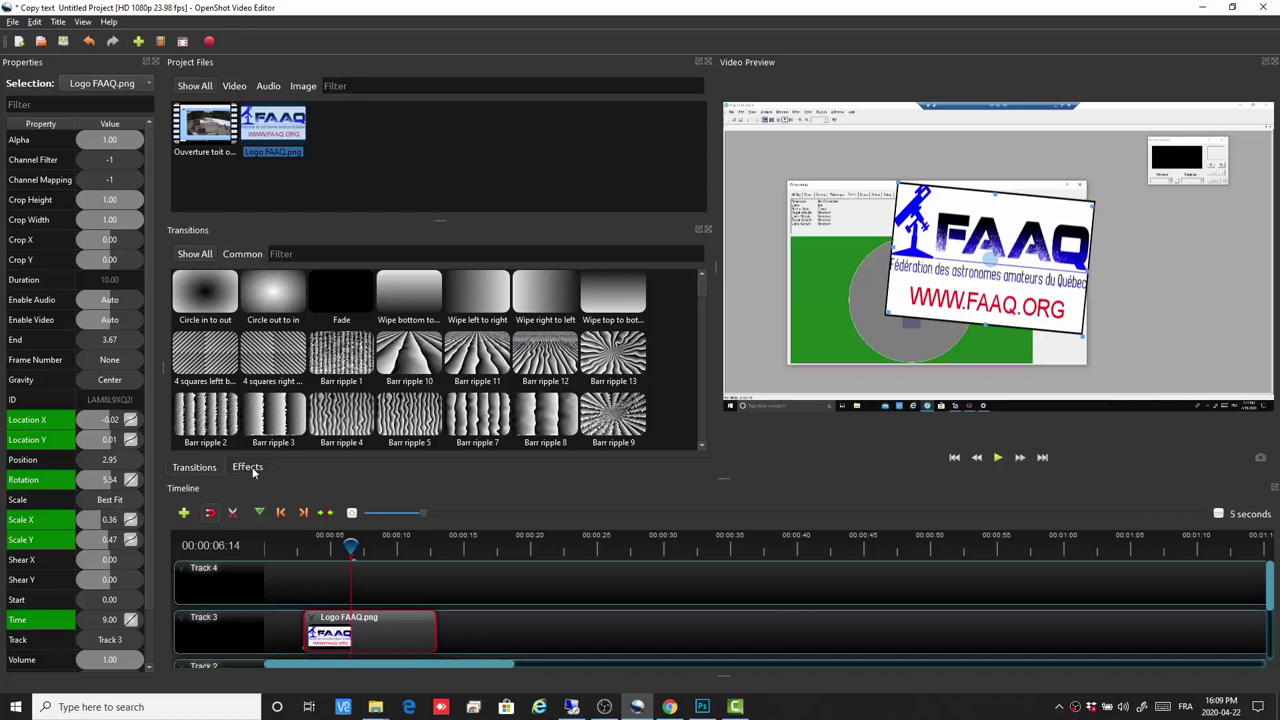
click(243, 467)
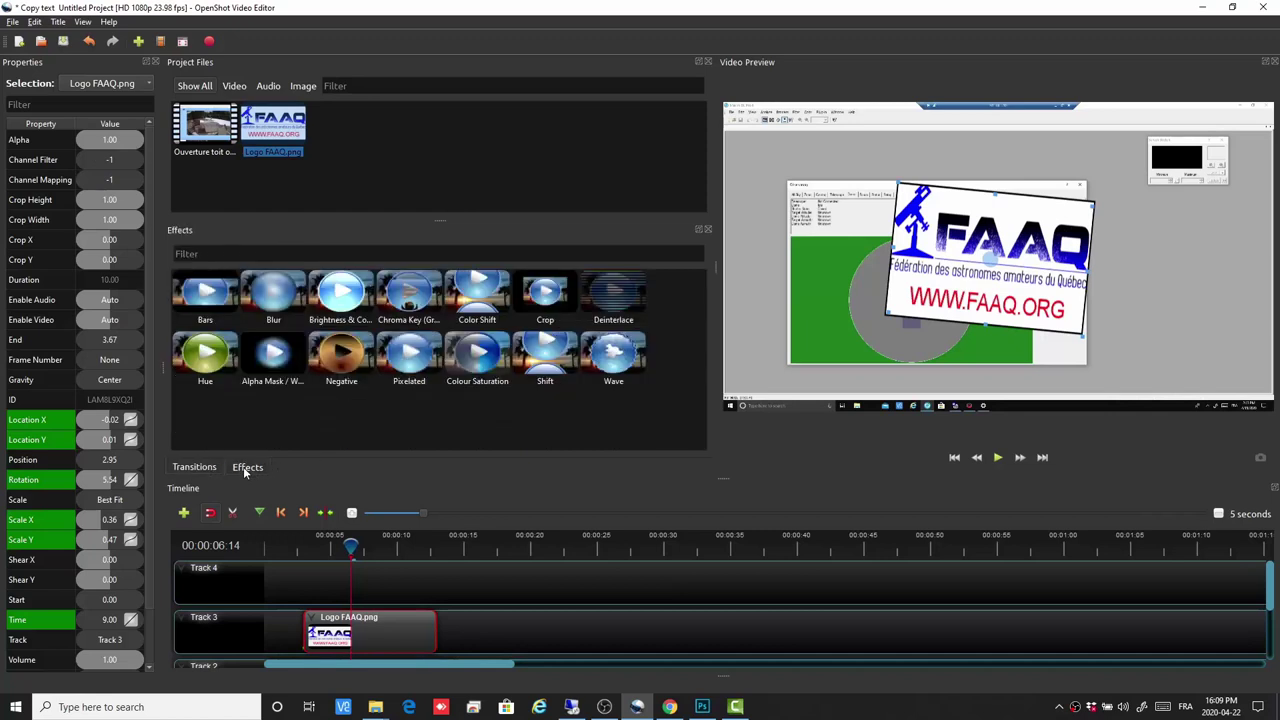
Apply the Brightness & Contrast effect to the logo clip on Track 3 and show the effect's properties.
click(345, 292)
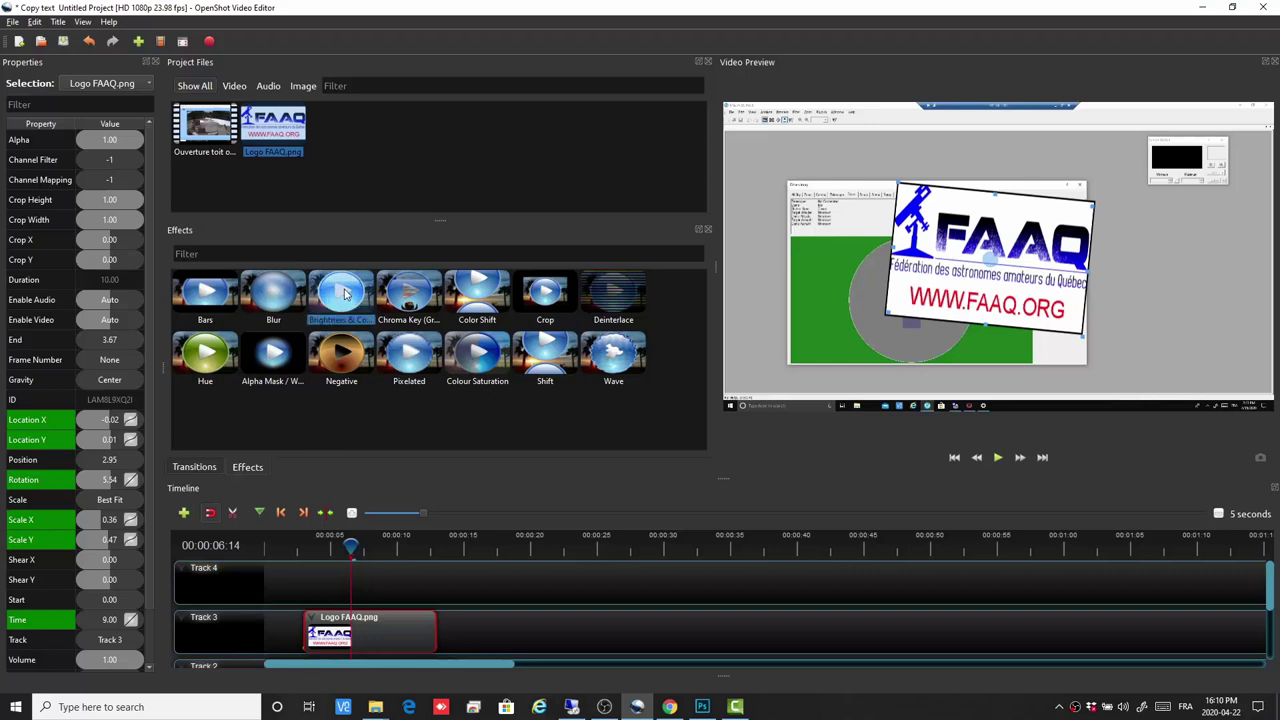
drag(345, 292, 350, 638)
right_click(325, 620)
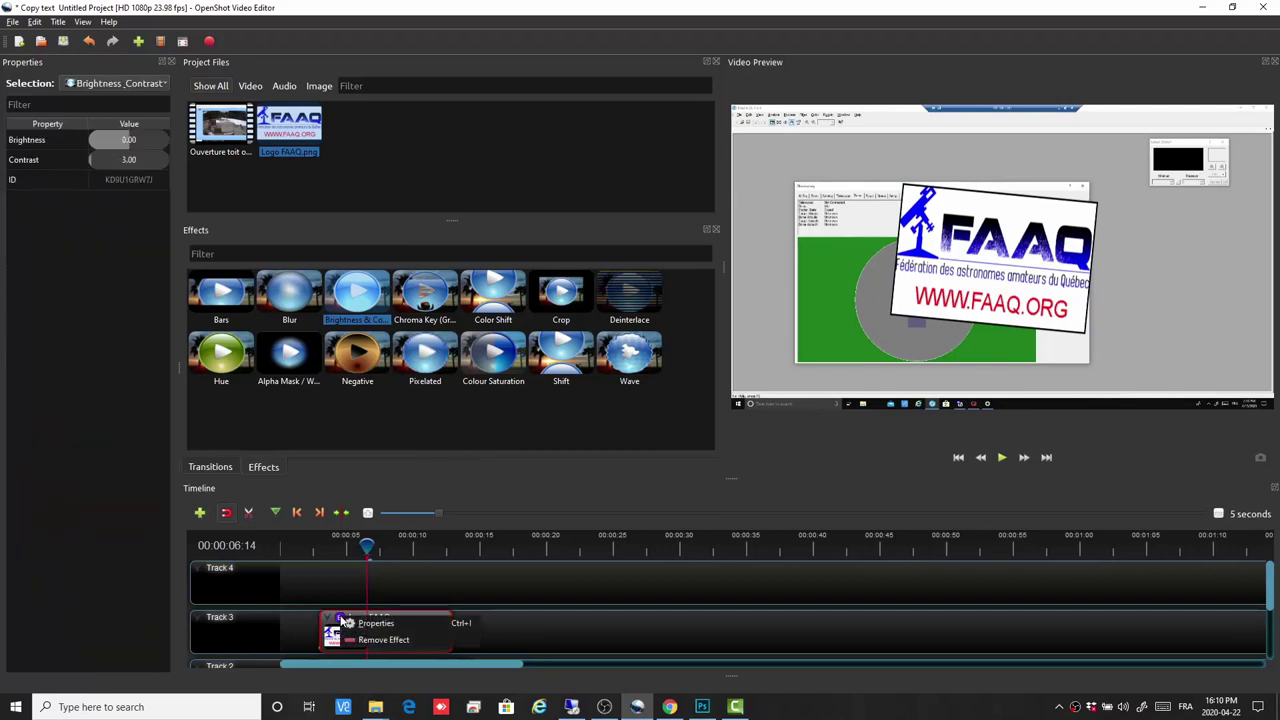
click(370, 624)
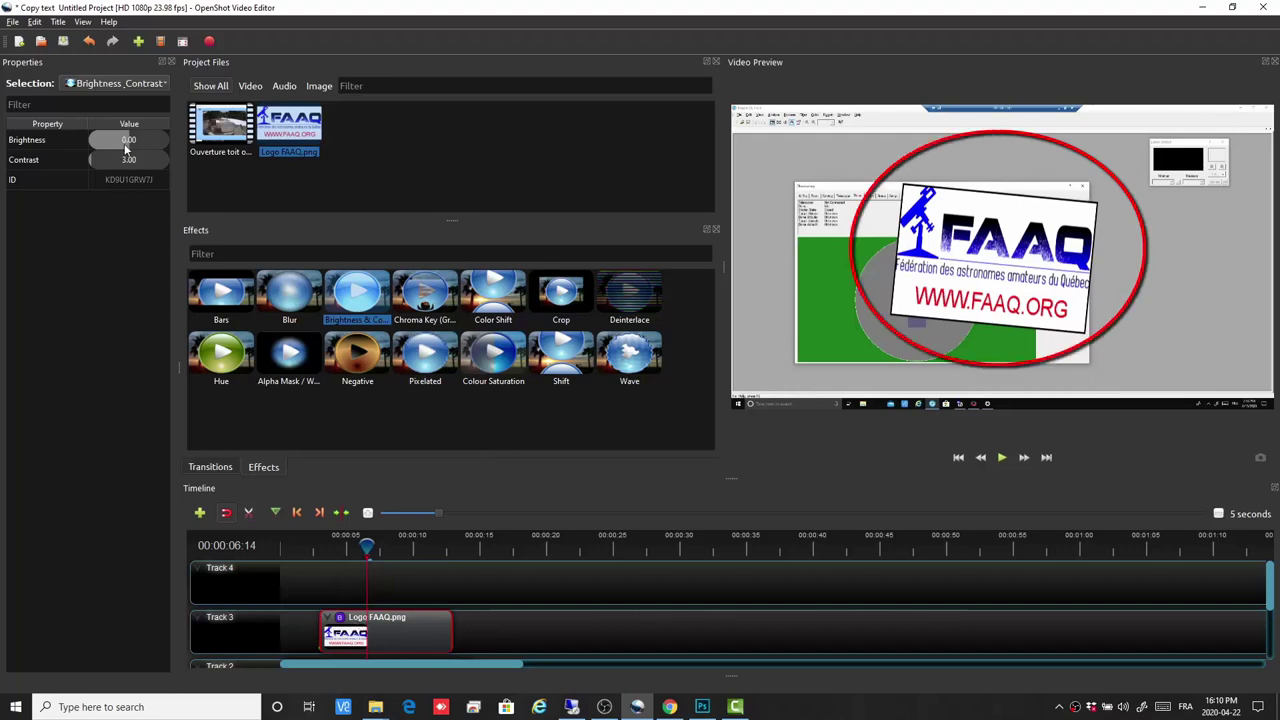
Set the logo effect's Brightness to -1.00 and its Contrast to 16.39.
click(135, 141)
drag(136, 141, 106, 142)
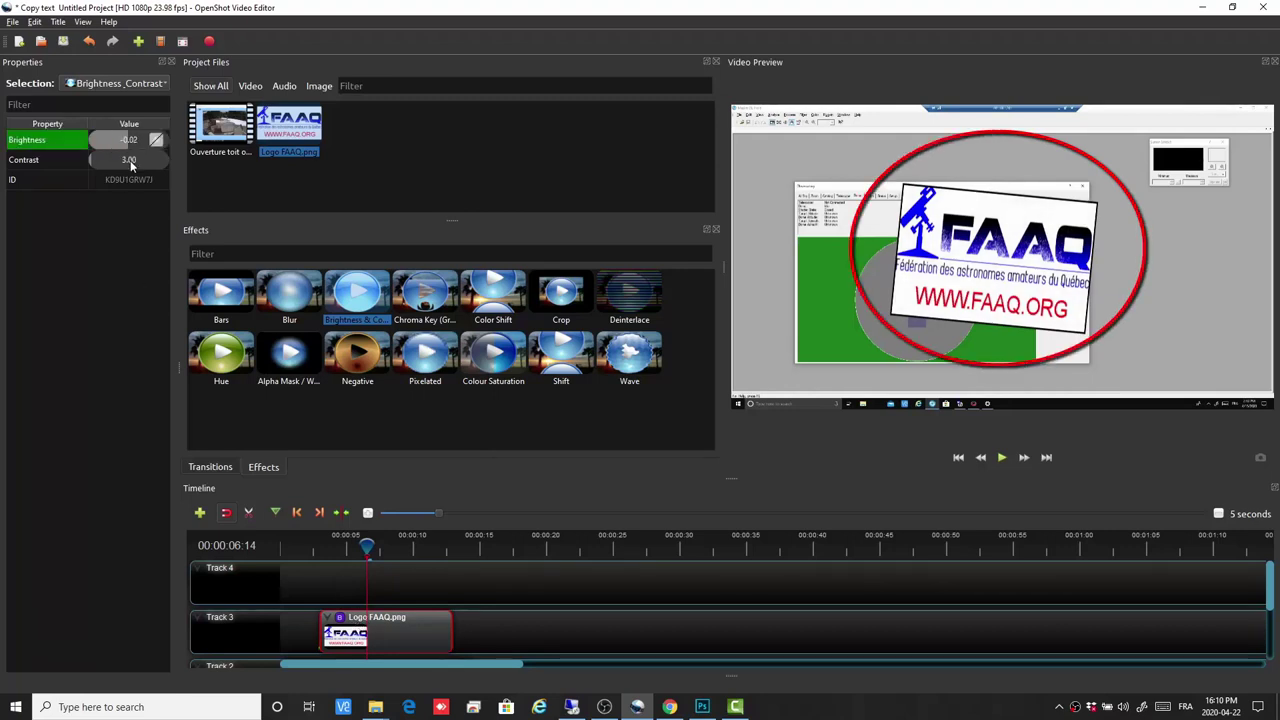
click(125, 164)
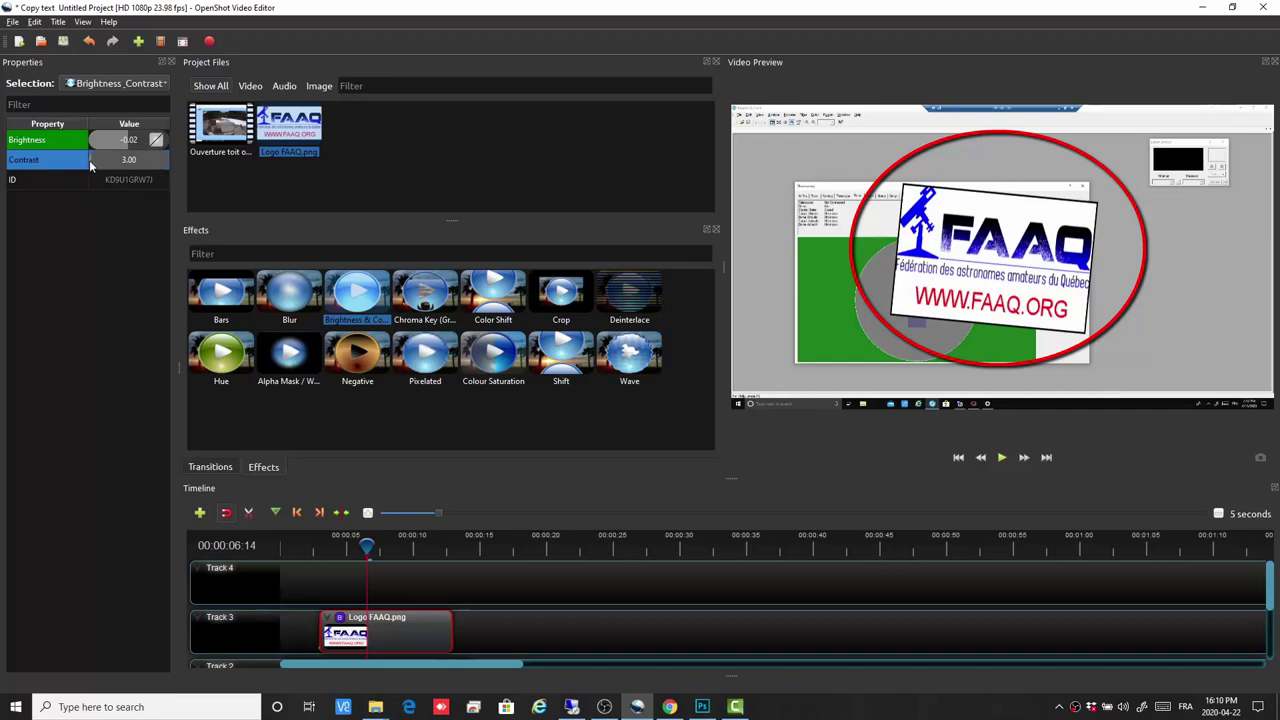
mouse_move(92, 163)
mouse_down()
mouse_move(150, 163)
mouse_move(118, 141)
mouse_move(78, 143)
mouse_up()
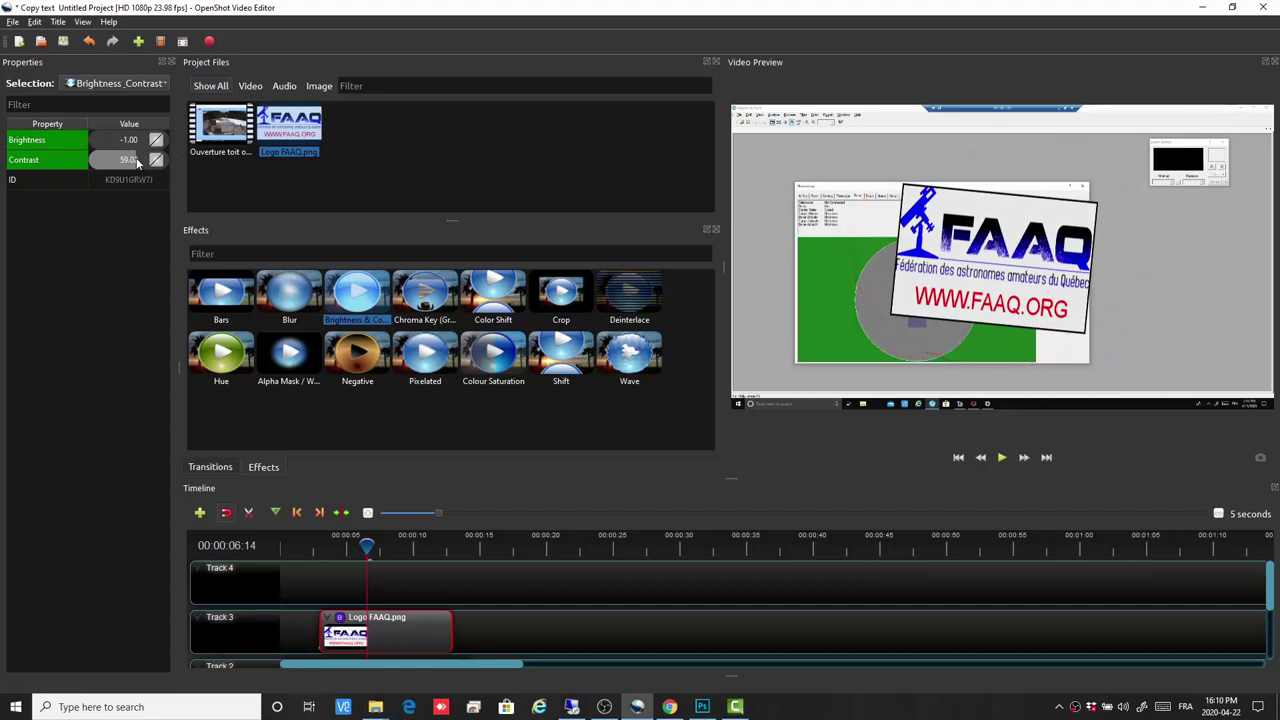
drag(132, 161, 103, 162)
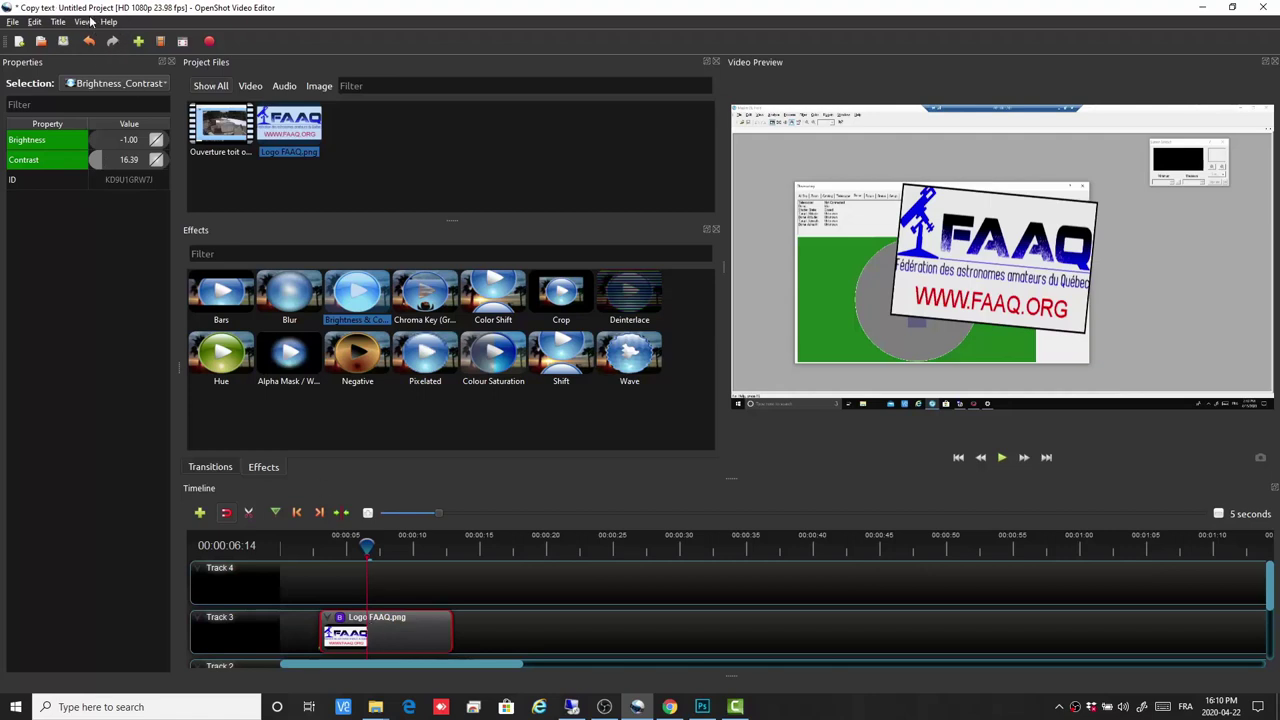
Return the workspace to Simple View.
click(83, 22)
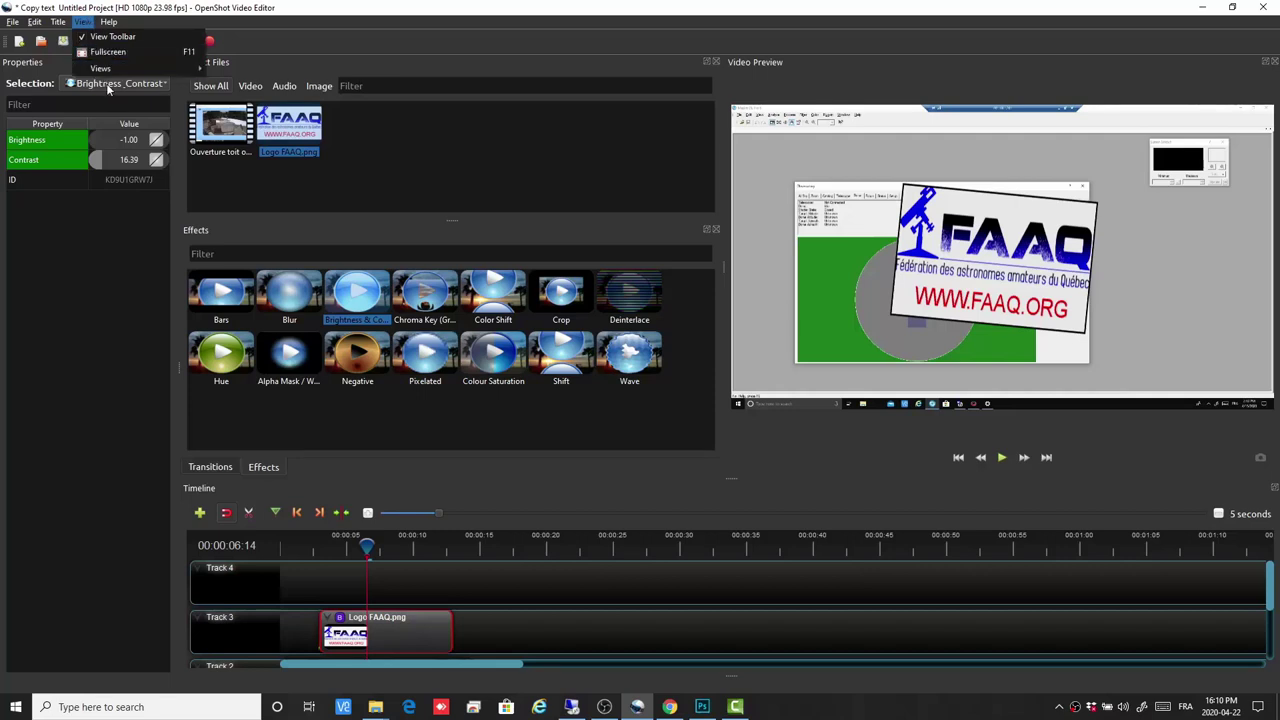
mouse_move(107, 72)
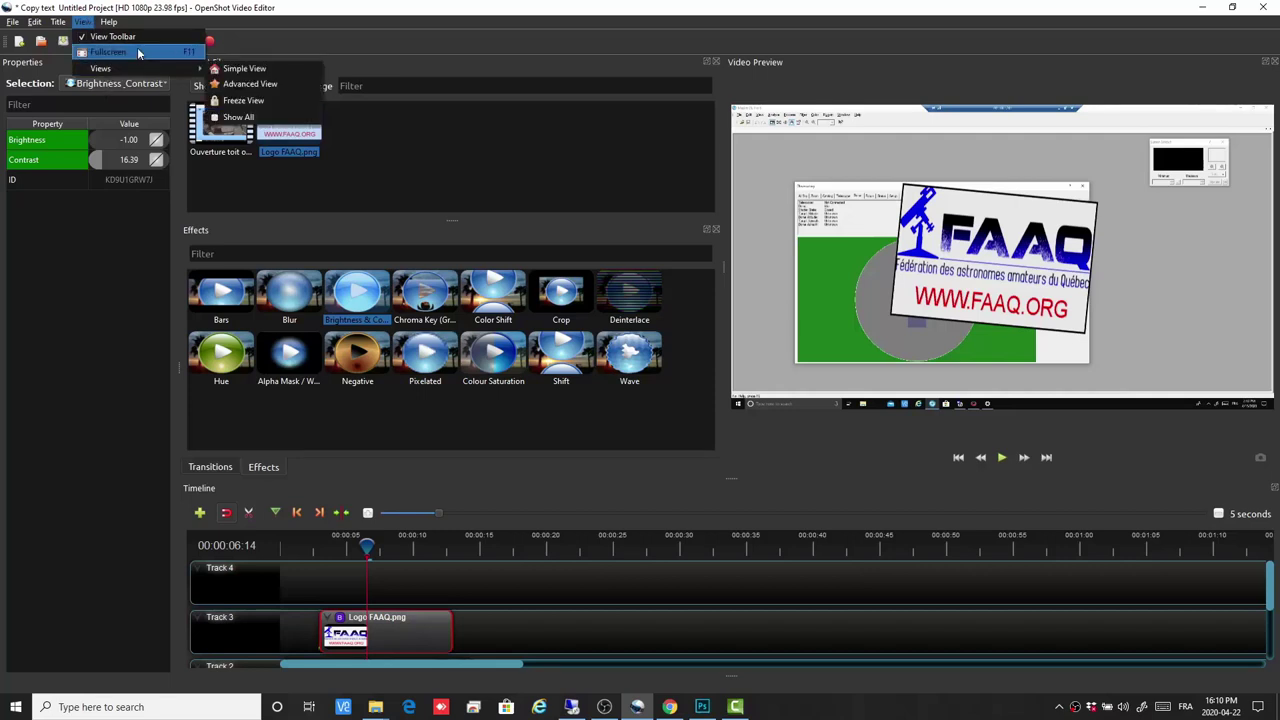
click(240, 68)
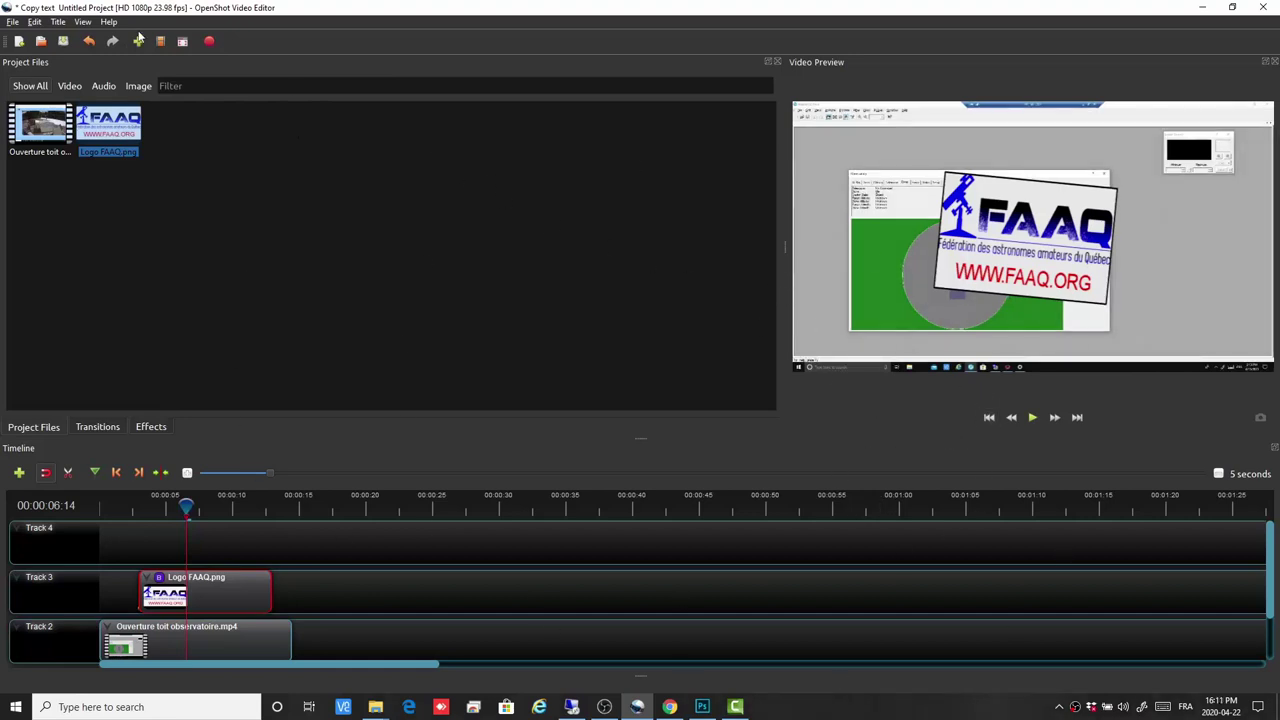
Show the project's file operations.
click(12, 22)
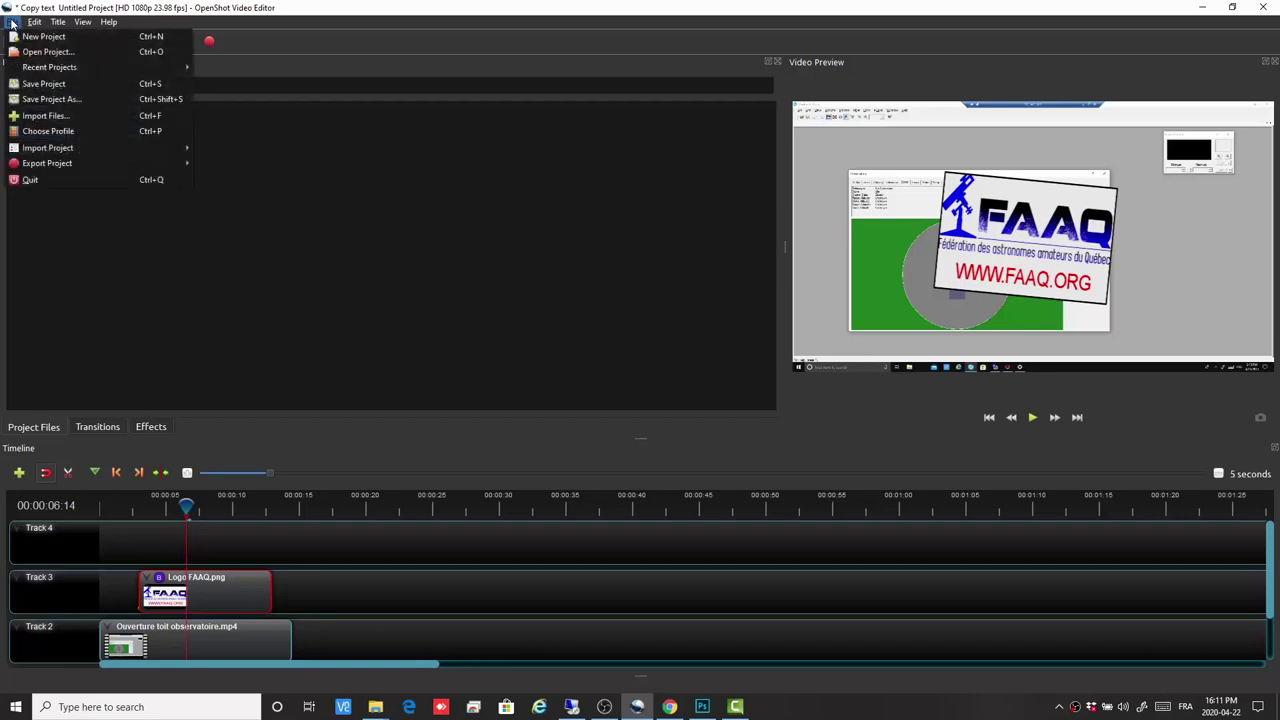